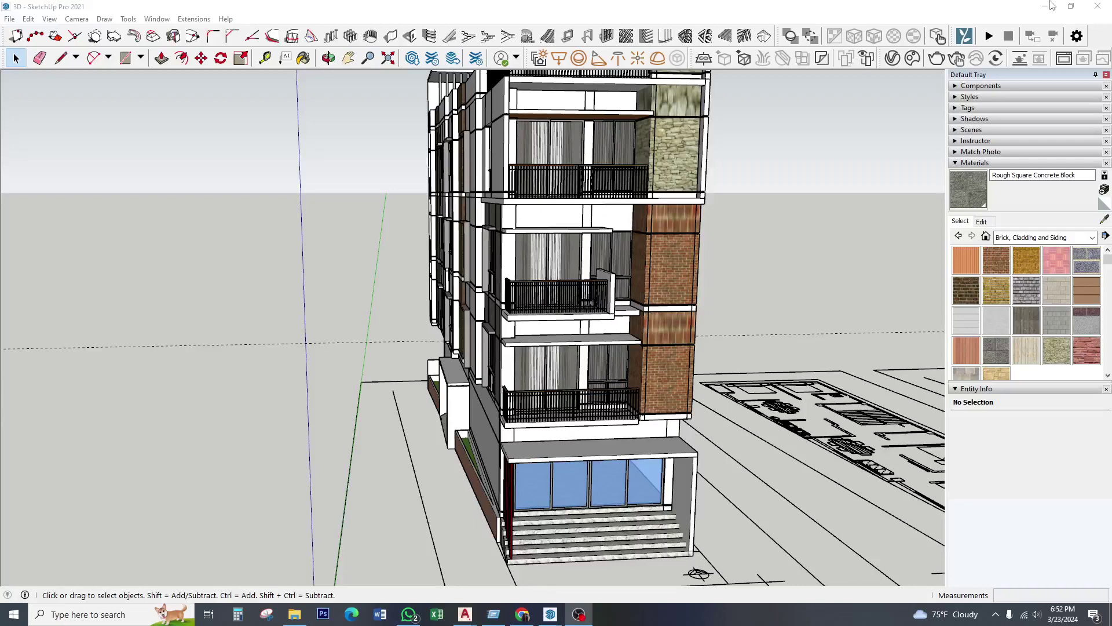
- Delete the slab above the lower balcony together with its railing
scroll(568, 383, up, 3)
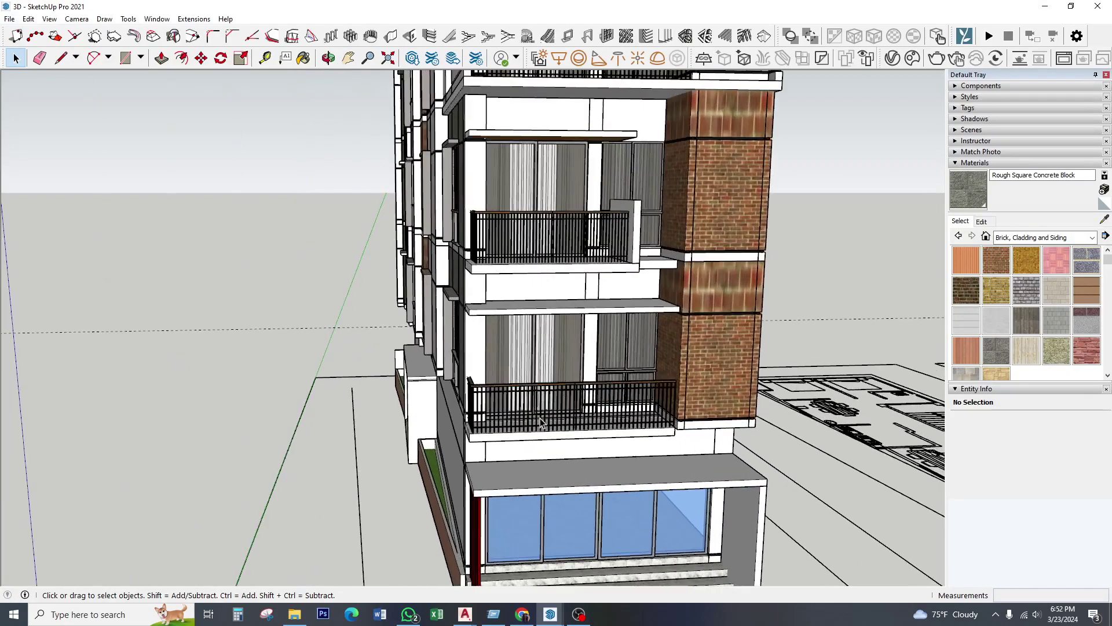
scroll(562, 336, up, 2)
click(561, 318)
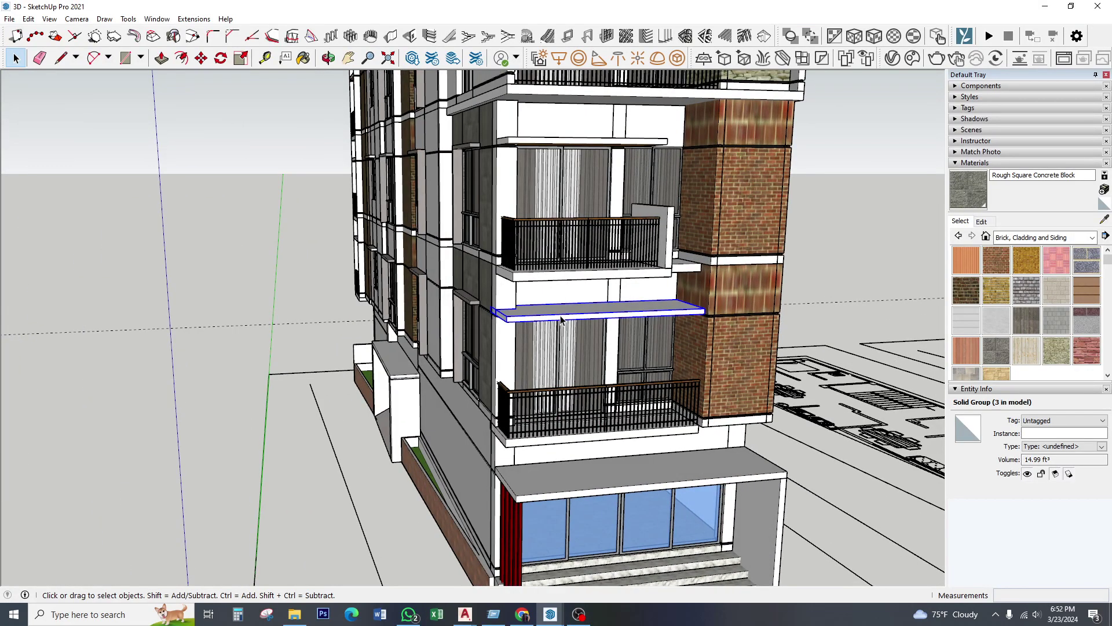
shift+click(569, 397)
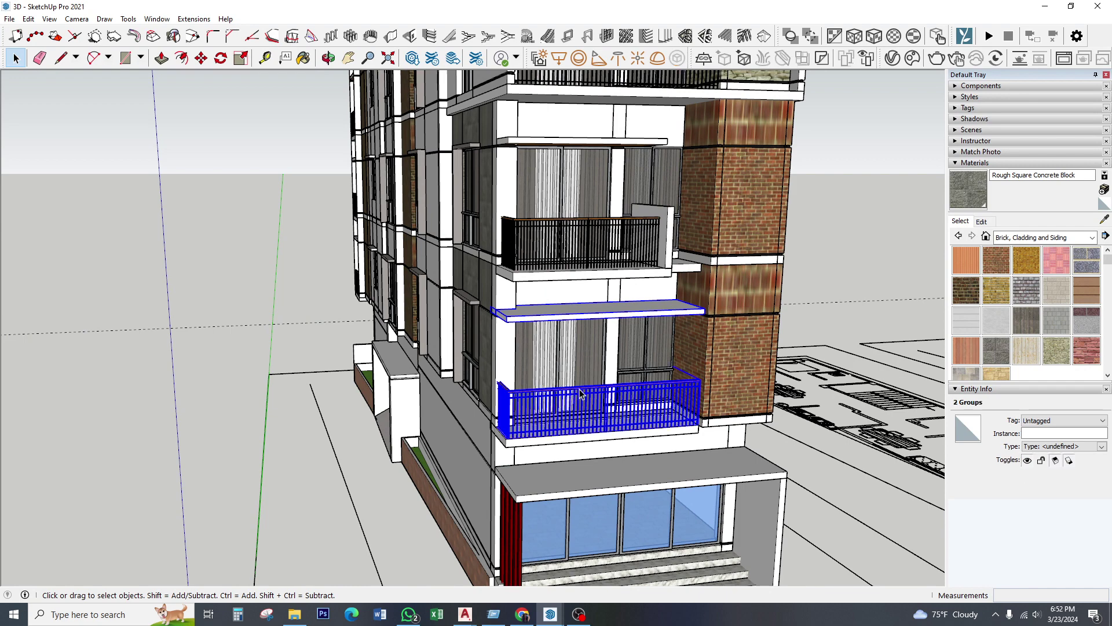
key(Delete)
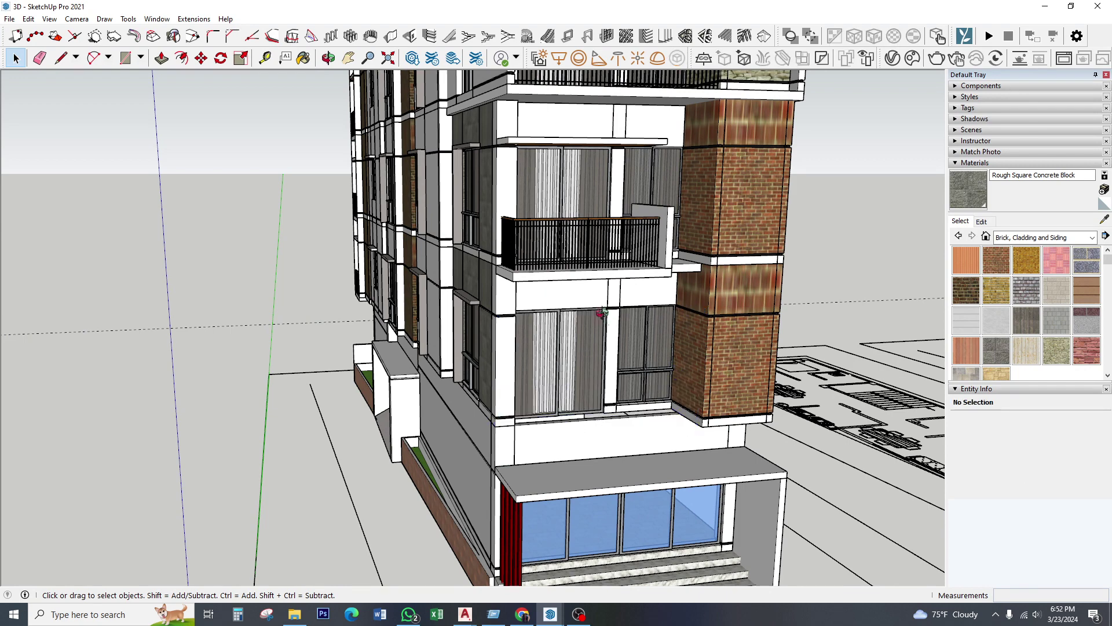
- Select the upper balcony's side panel and railing and orbit around them
middle_drag(576, 426, 658, 316)
click(658, 315)
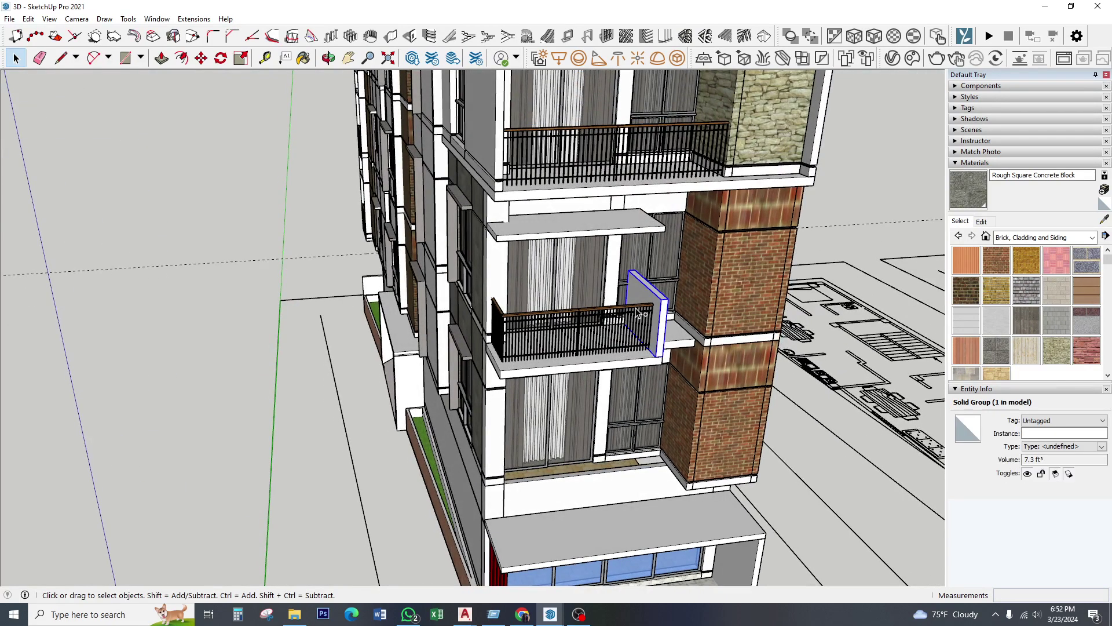
shift+click(629, 353)
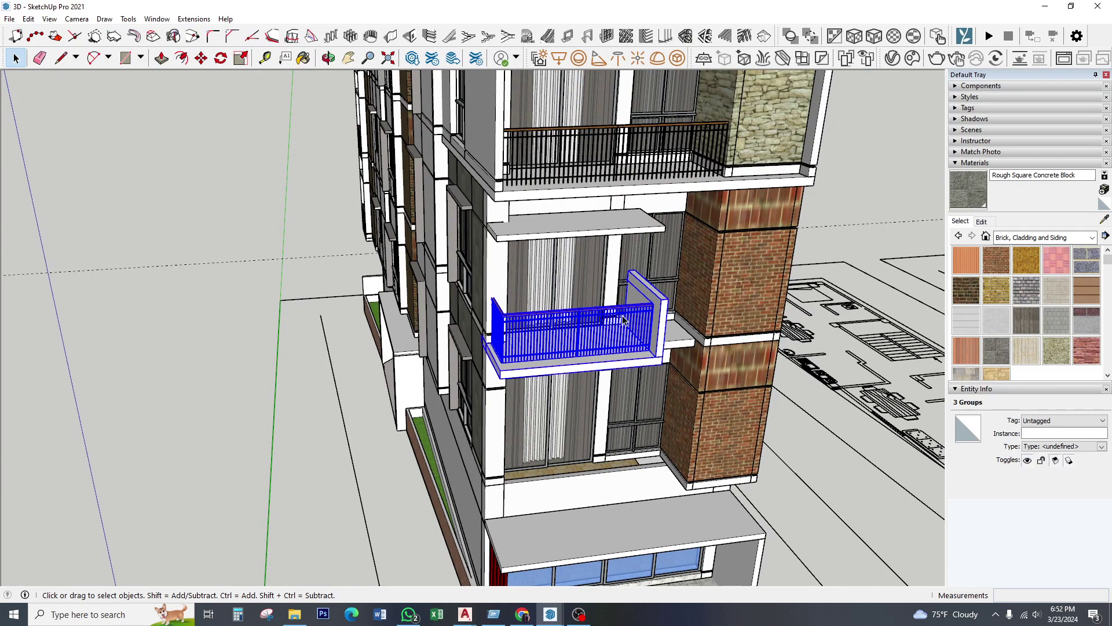
mouse_move(669, 341)
middle_down()
mouse_move(579, 377)
mouse_move(614, 384)
middle_up()
- Push/Pull the ledge's front face outward to extend the ledge
click(583, 369)
scroll(582, 370, up, 3)
scroll(580, 377, up, 3)
scroll(595, 398, up, 2)
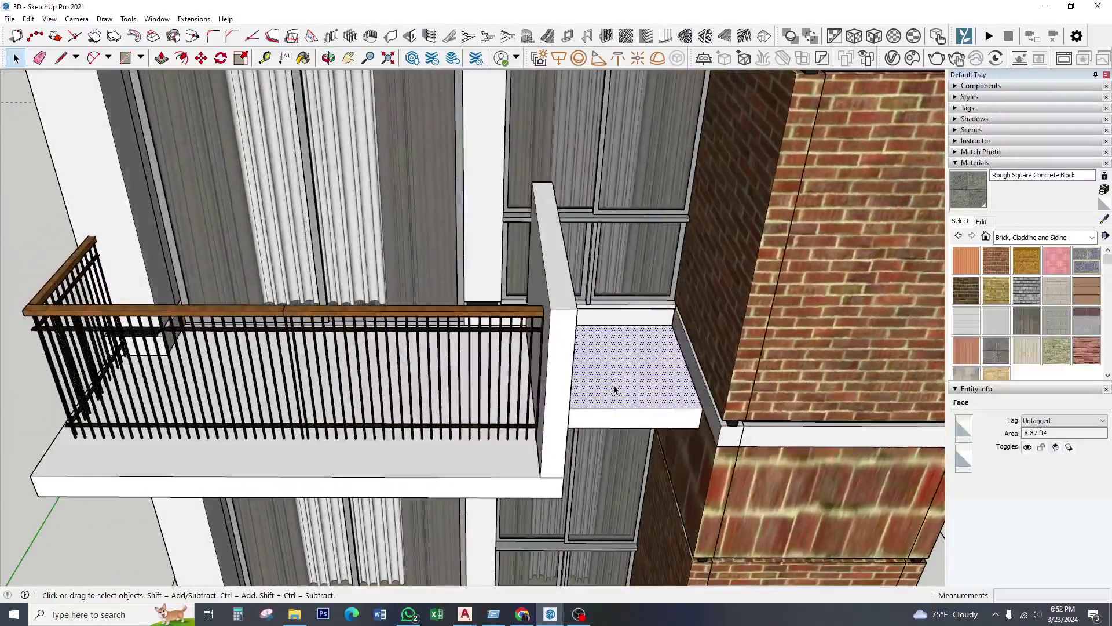
click(617, 418)
click(162, 59)
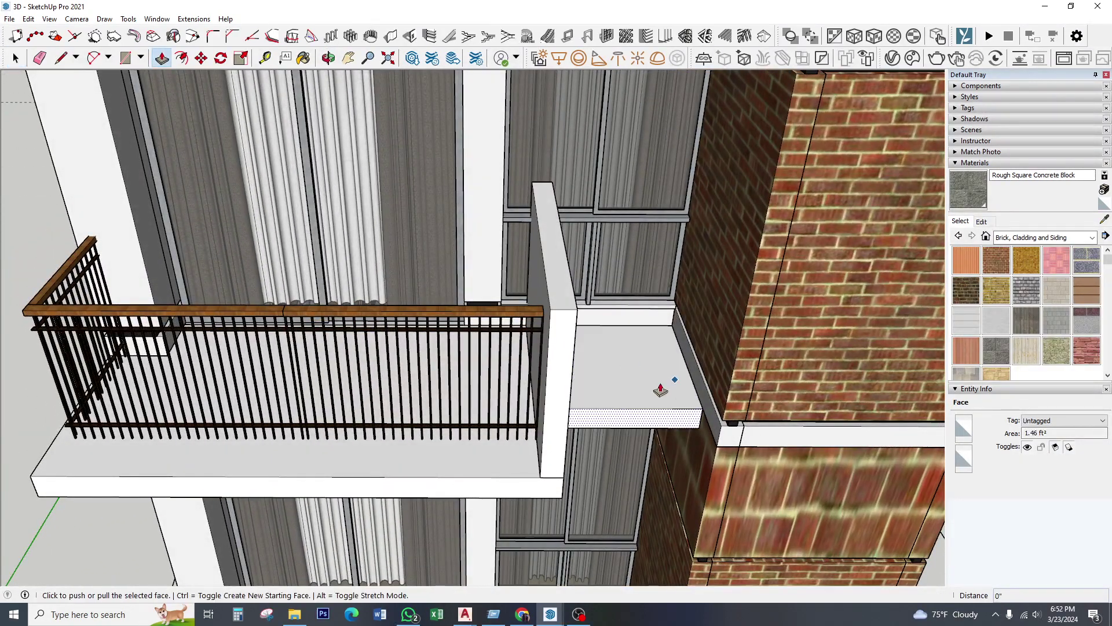
click(631, 417)
click(630, 398)
middle_drag(631, 397, 542, 384)
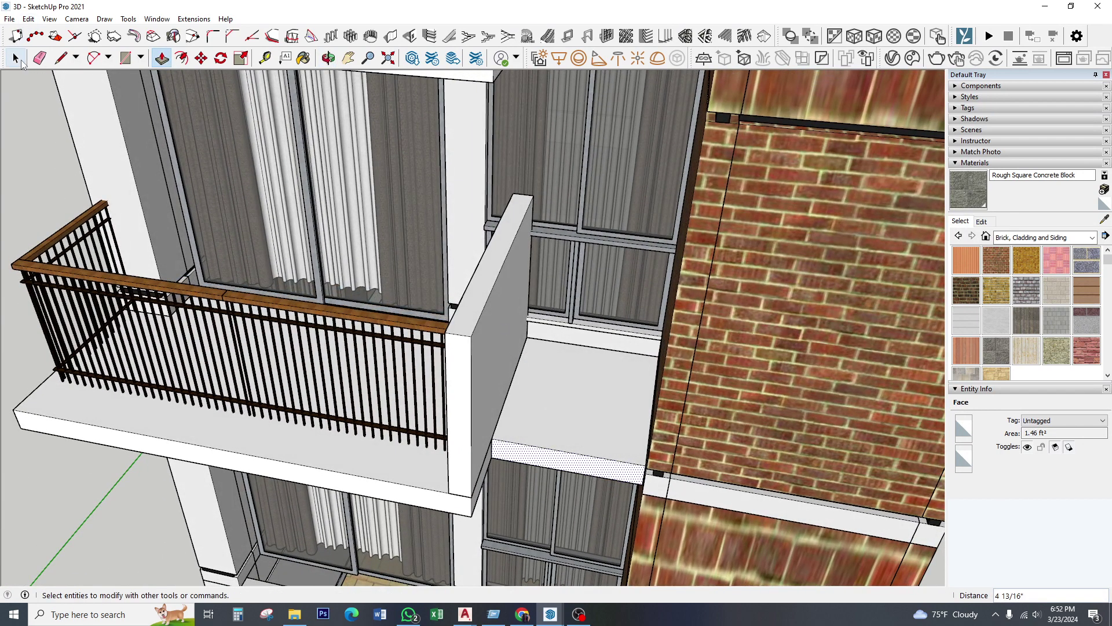
- Place a 3" guide along the ledge front and draw a line splitting off a strip
click(16, 58)
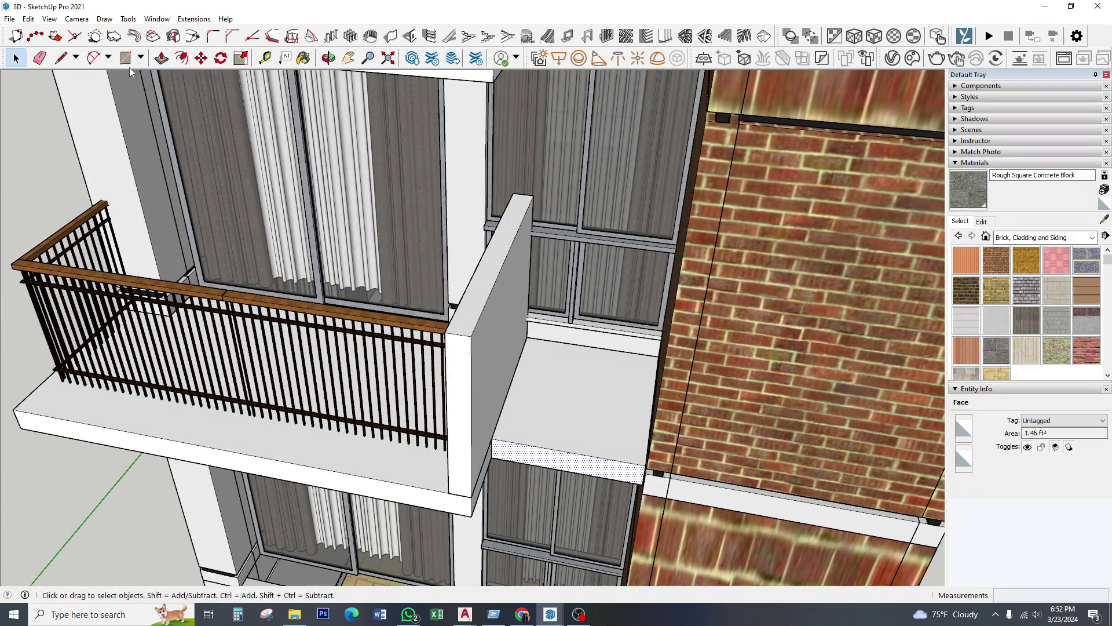
click(265, 58)
scroll(547, 409, up, 2)
click(539, 442)
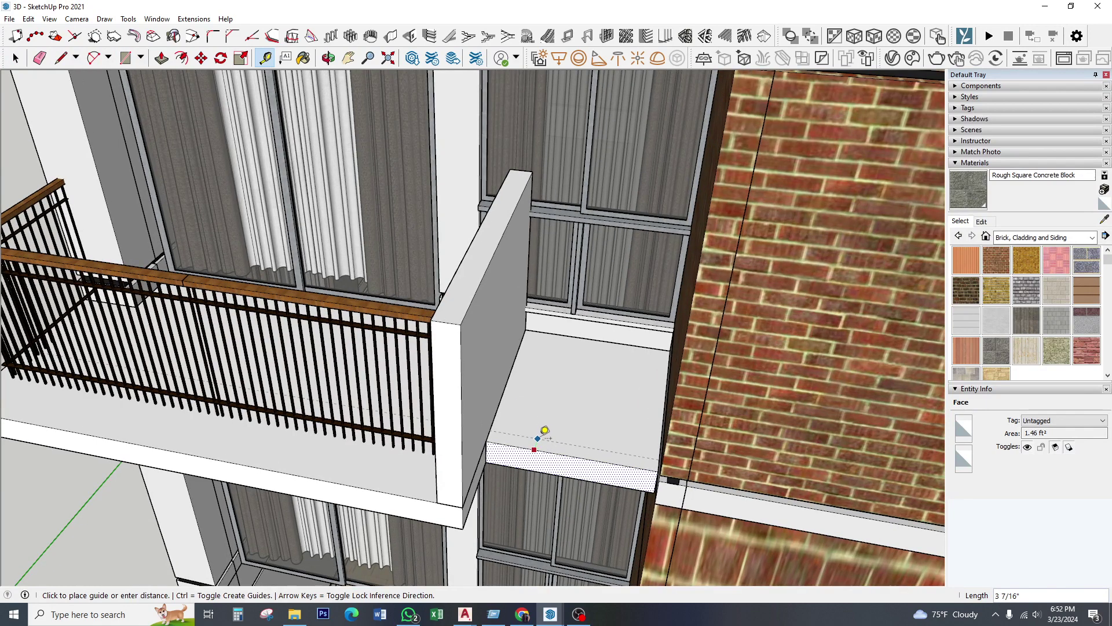
text(6' 3)
text(l)
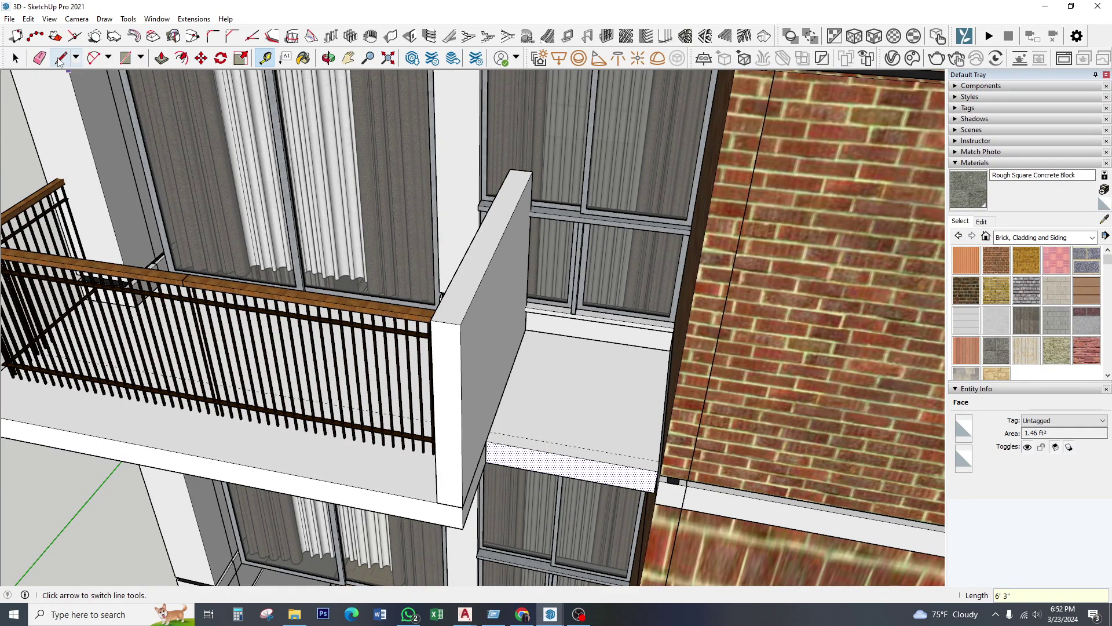
scroll(469, 433, up, 2)
click(473, 421)
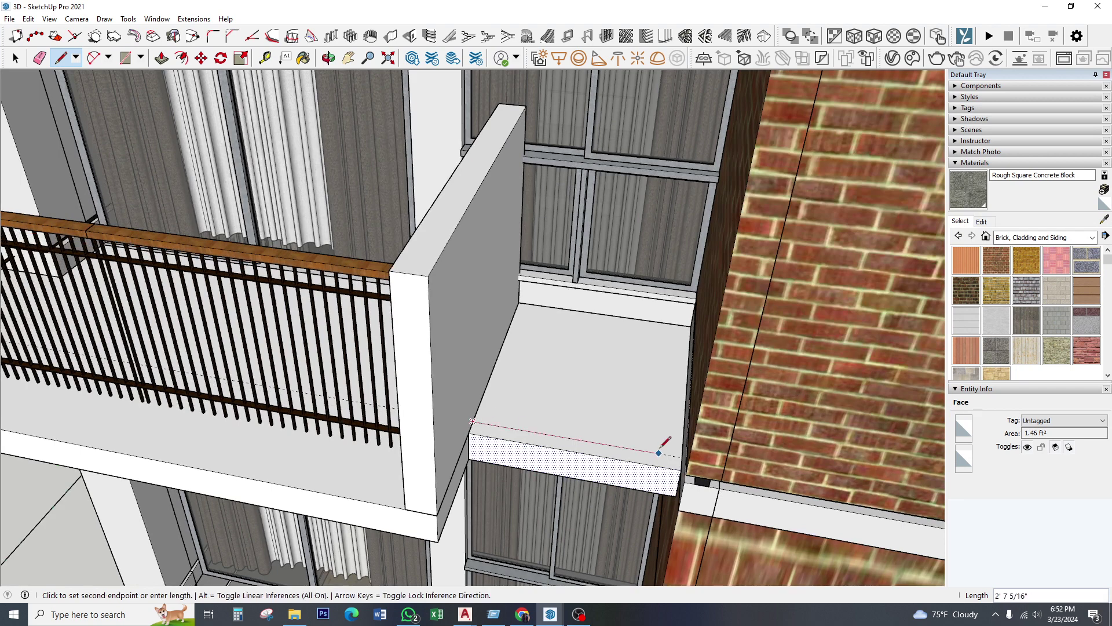
click(682, 457)
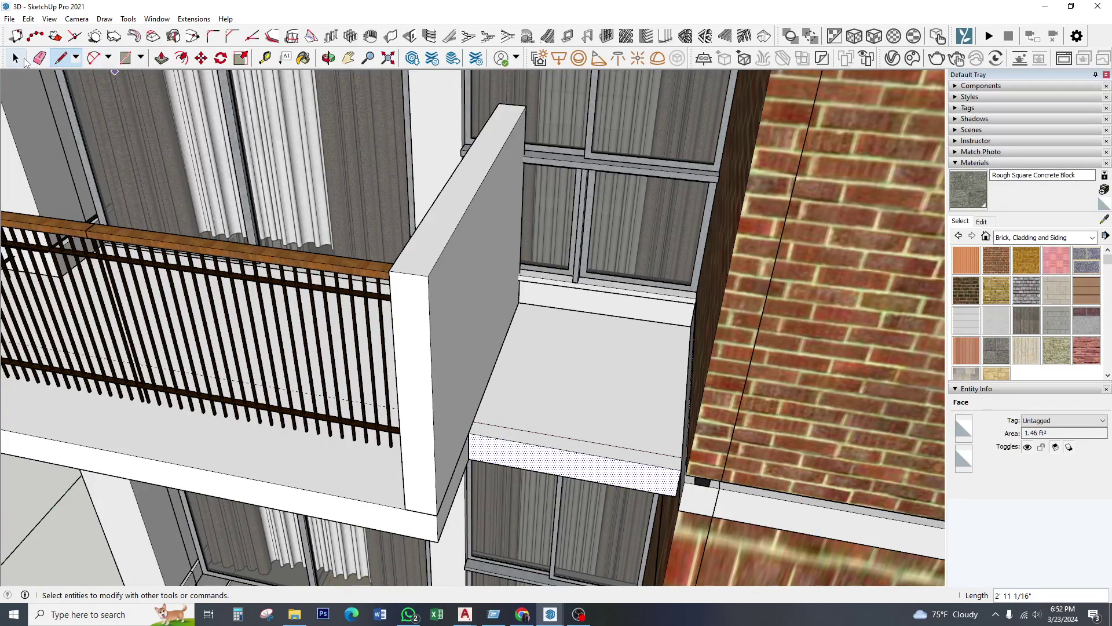
- Push/Pull the thin front strip up 6" into a raised lip
click(23, 60)
click(540, 447)
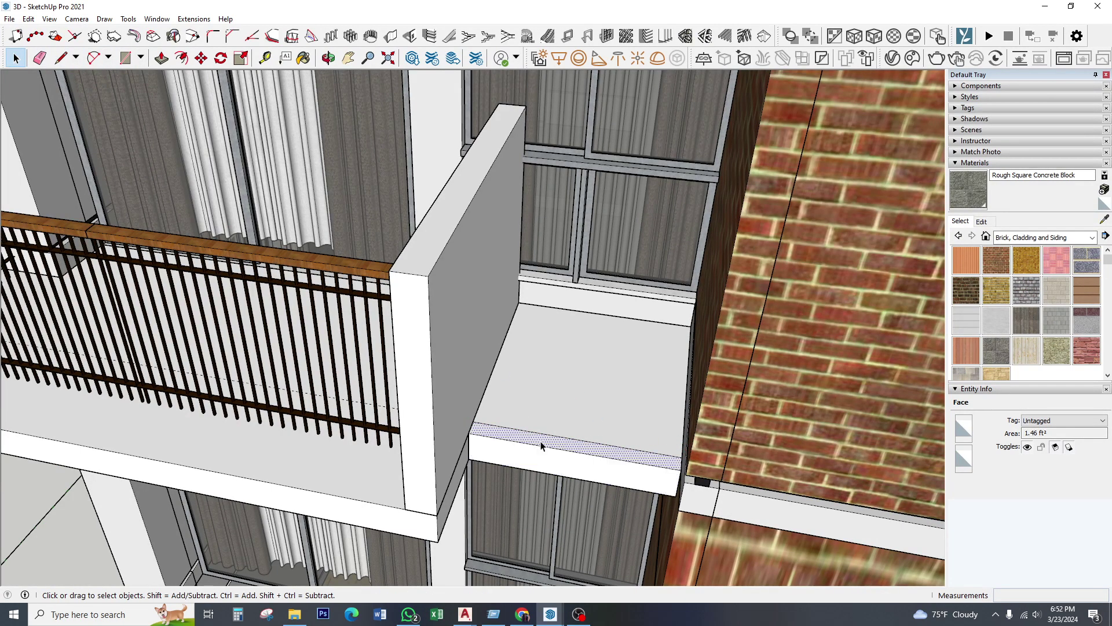
click(162, 58)
click(496, 430)
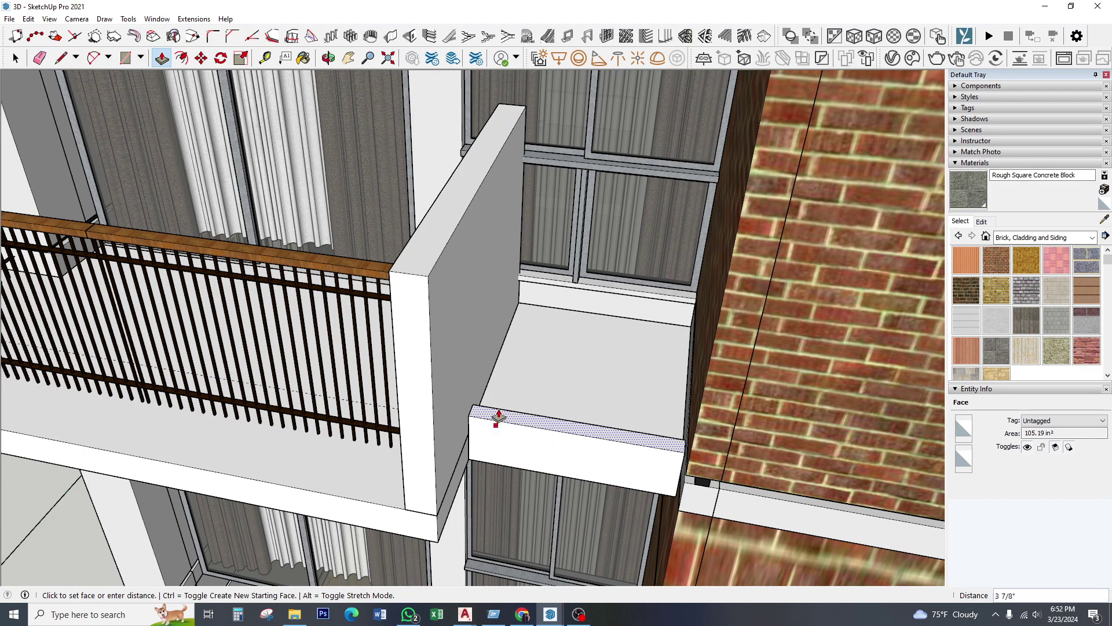
text(6)
key(Return)
mouse_move(499, 415)
middle_down()
mouse_move(569, 397)
mouse_move(596, 418)
middle_up()
click(15, 58)
- Paint the ledge's front face and underside with Modern Siding
scroll(394, 402, down, 5)
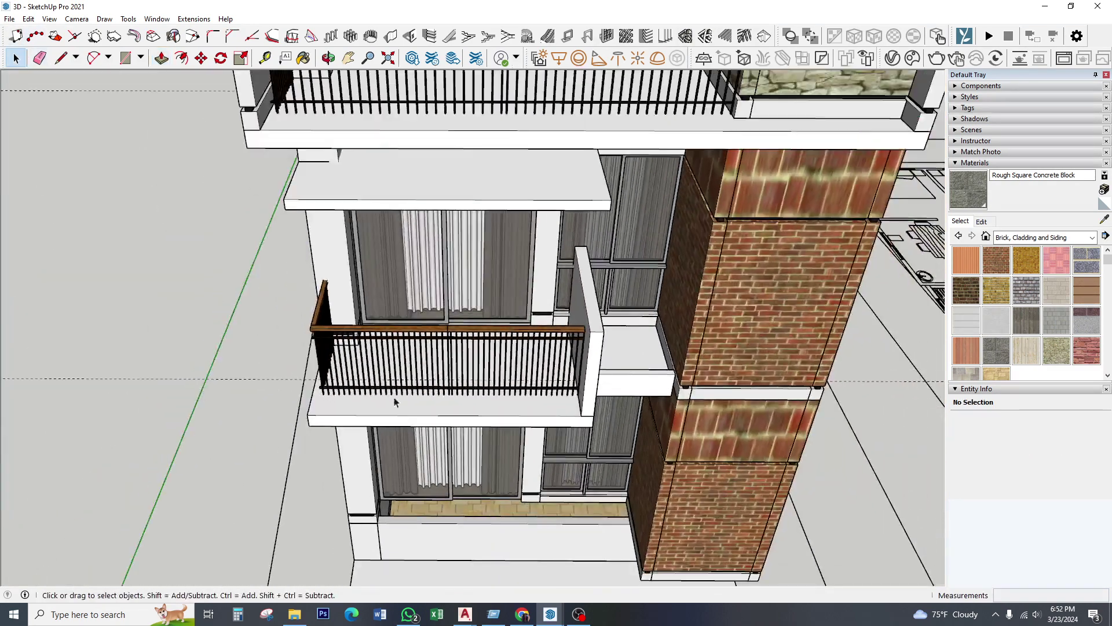
scroll(682, 375, up, 3)
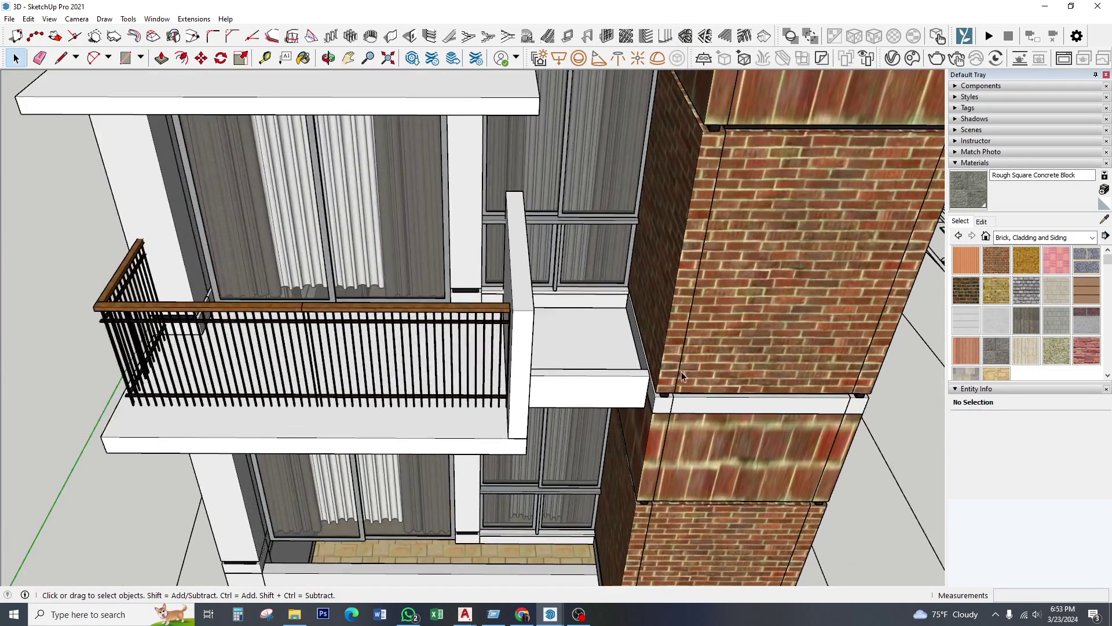
click(609, 403)
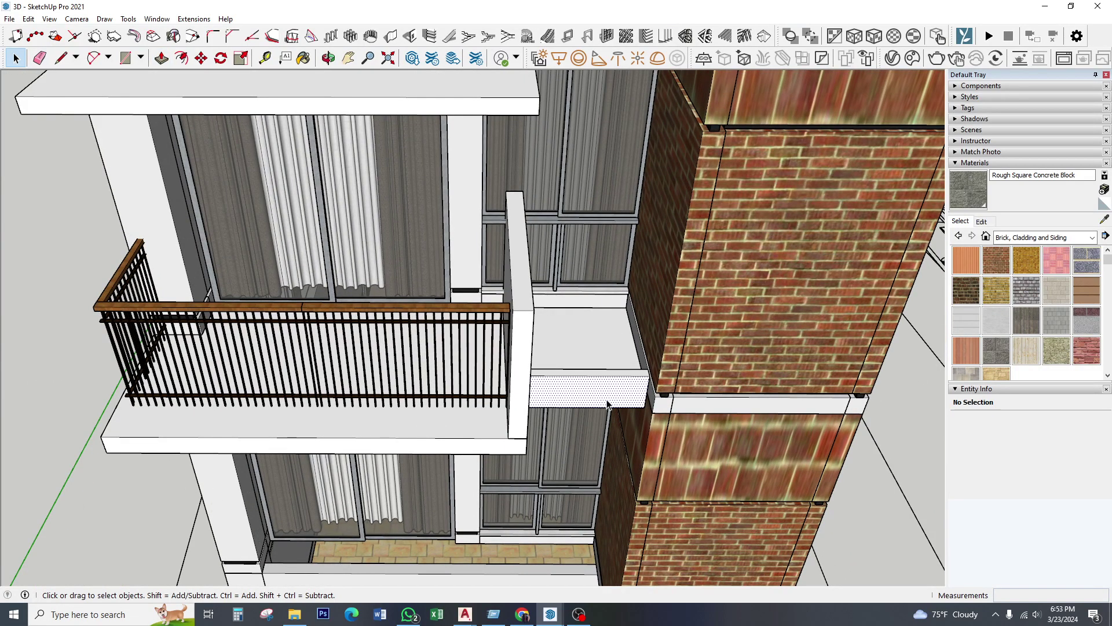
click(973, 356)
click(588, 373)
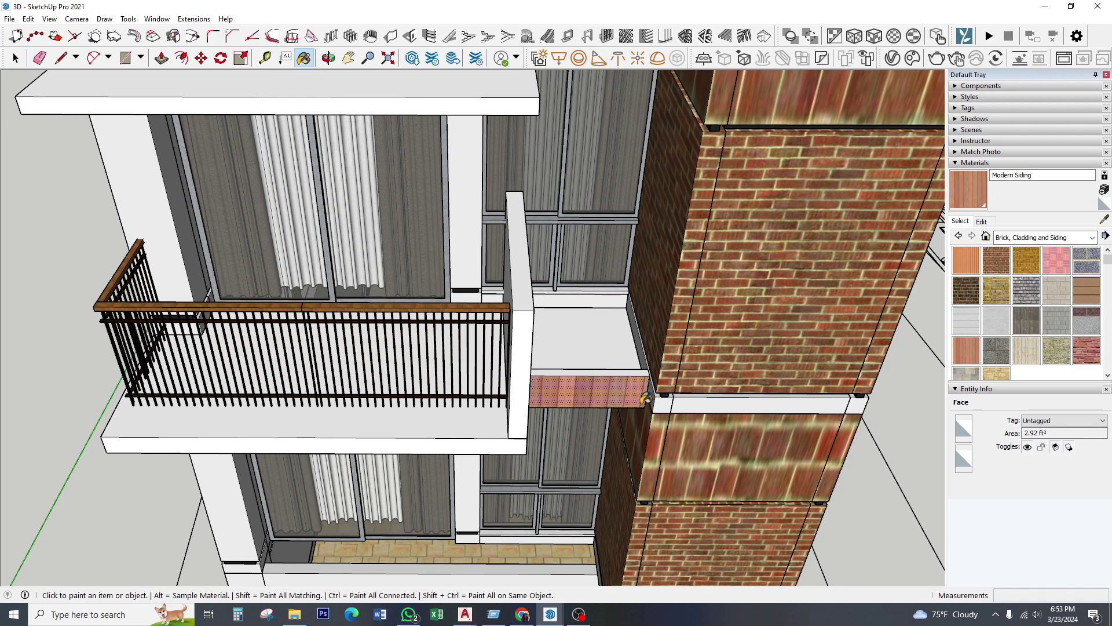
mouse_move(638, 397)
middle_down()
mouse_move(628, 217)
mouse_move(571, 246)
mouse_move(522, 174)
middle_up()
click(606, 268)
- Make all of the ledge's connected geometry into a group, then view the whole building
click(15, 62)
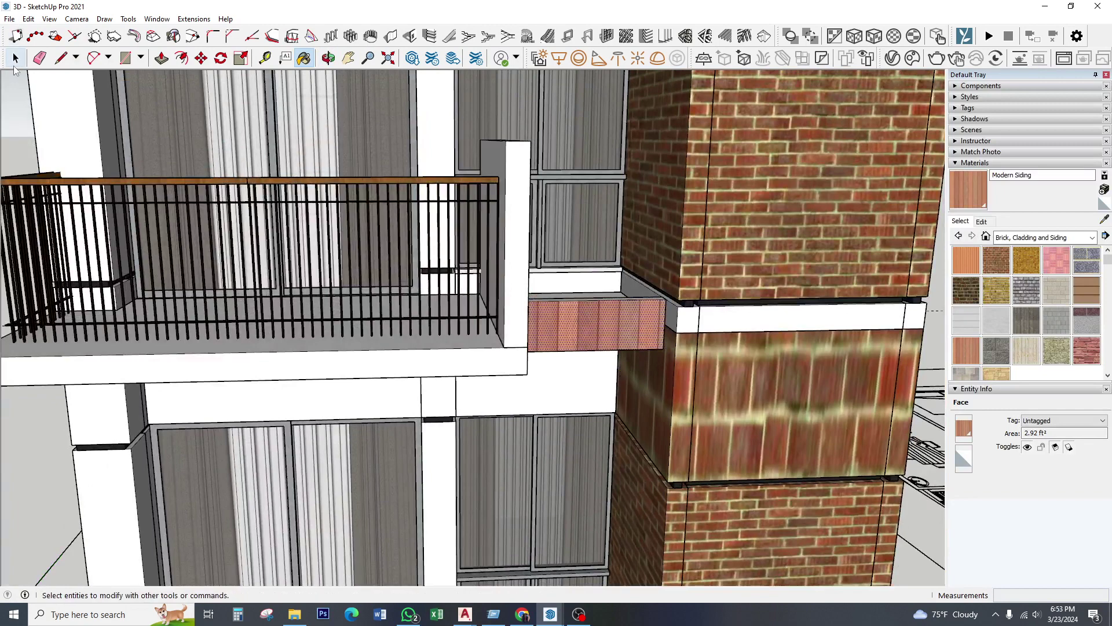
triple_click(608, 311)
right_click(608, 311)
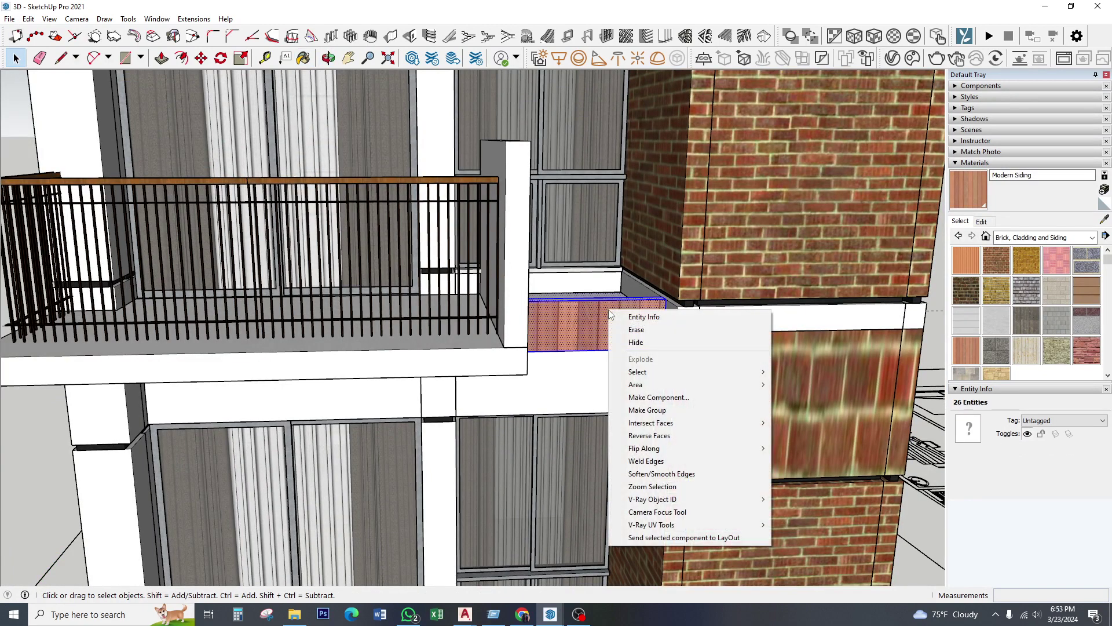
click(647, 410)
scroll(608, 353, down, 5)
mouse_move(603, 400)
middle_down()
mouse_move(610, 359)
mouse_move(581, 371)
mouse_move(584, 340)
middle_up()
scroll(608, 378, down, 3)
scroll(582, 371, up, 2)
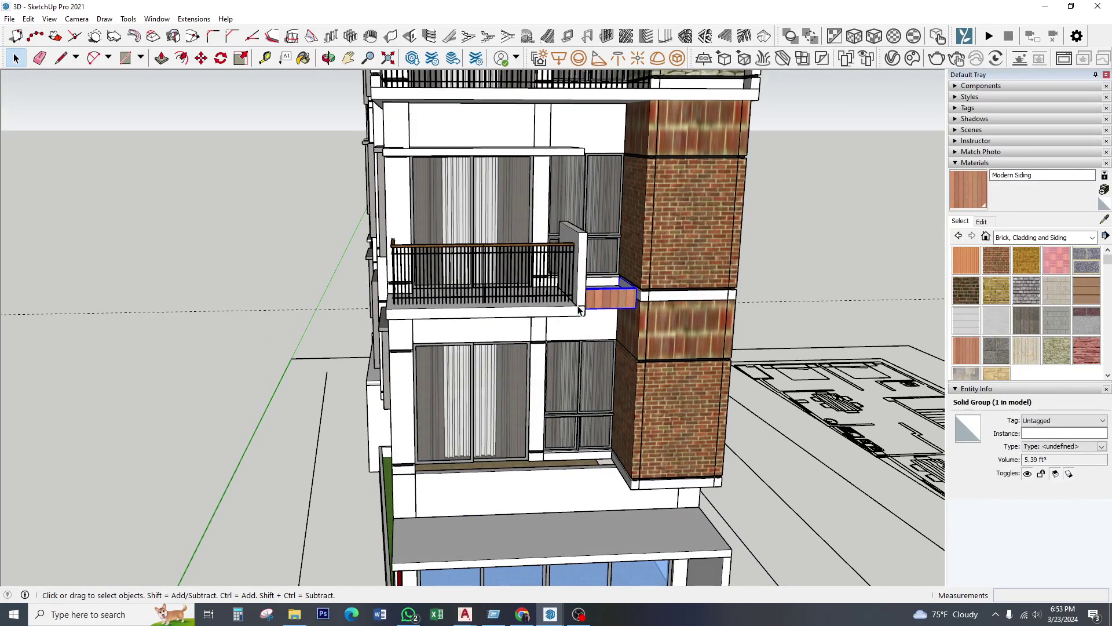
- Select the balcony slab and railing while orbiting around the balcony
shift+click(553, 316)
shift+click(566, 247)
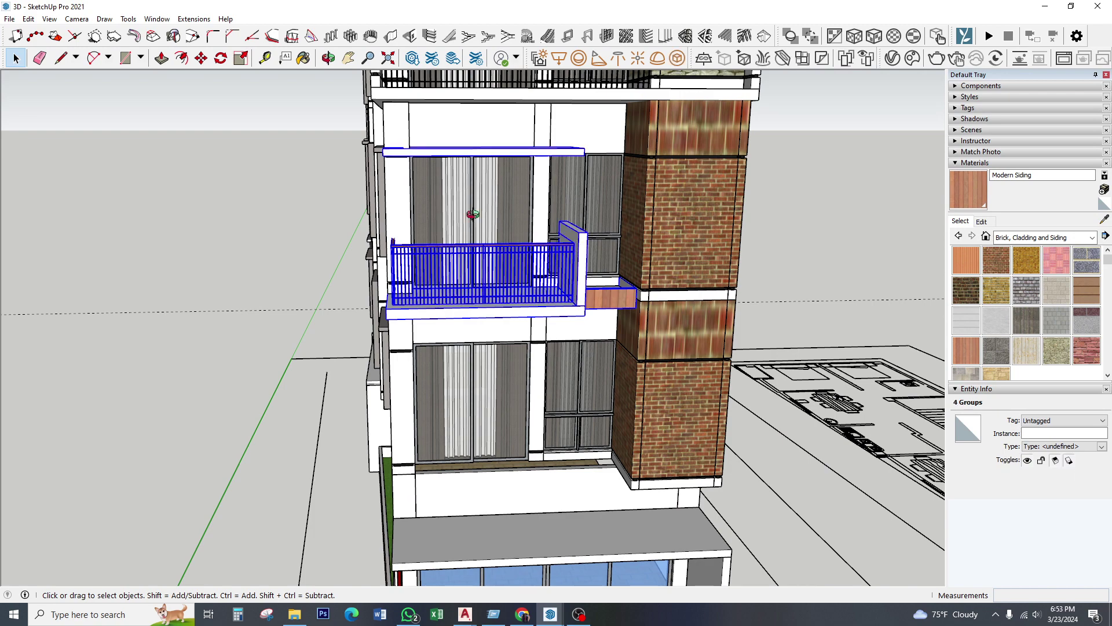
mouse_move(472, 214)
middle_down()
mouse_move(536, 226)
mouse_move(498, 325)
middle_up()
scroll(499, 351, up, 3)
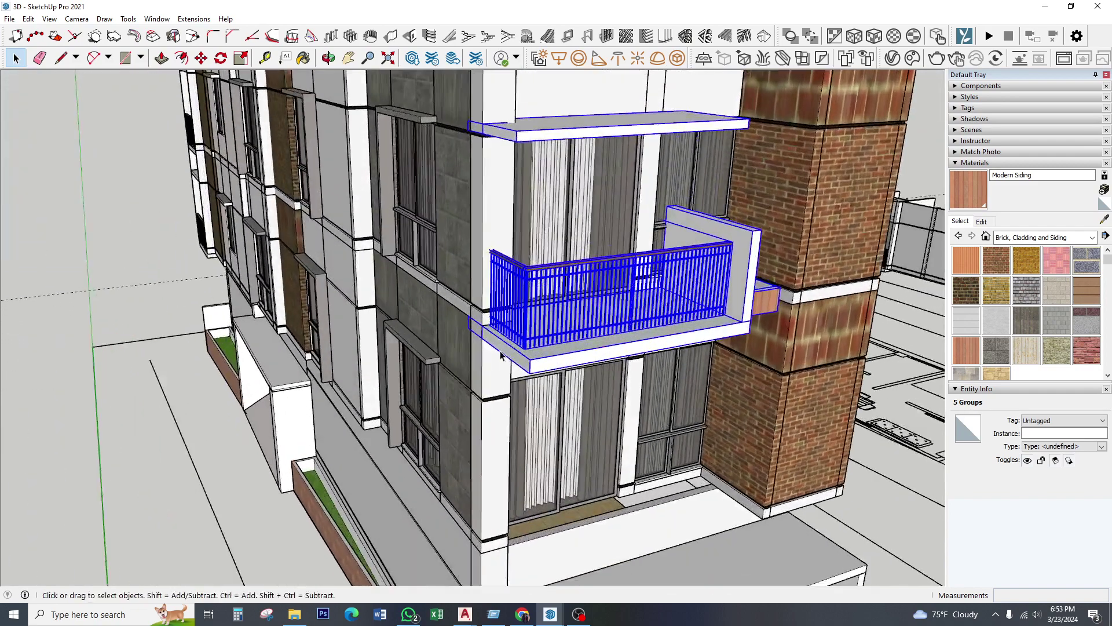
click(499, 350)
scroll(487, 335, up, 2)
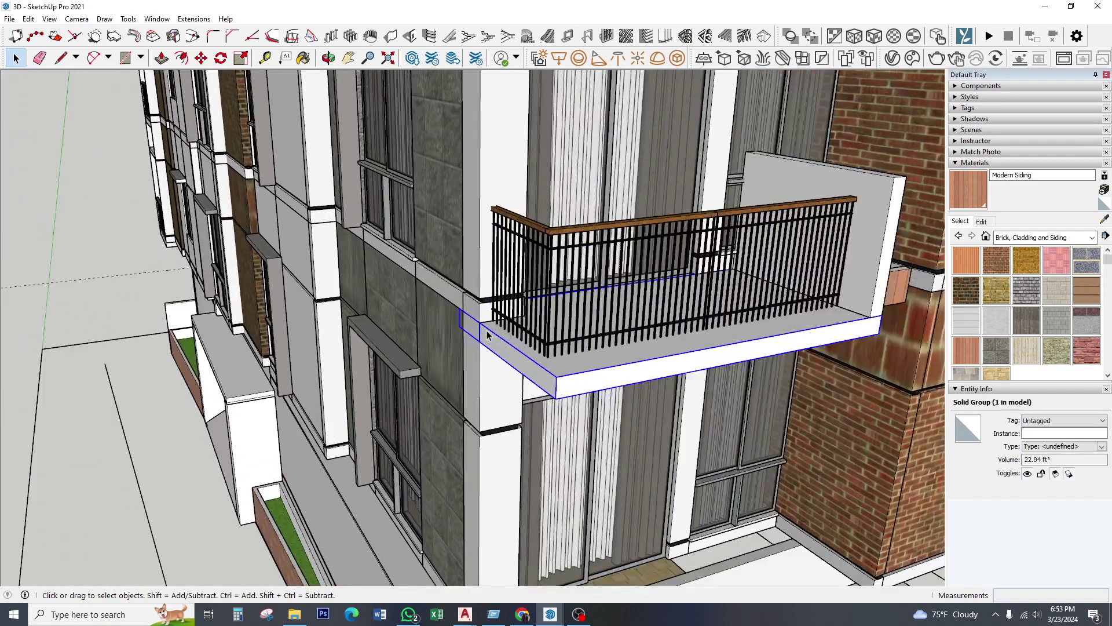
scroll(491, 334, down, 3)
middle_drag(481, 325, 530, 324)
scroll(530, 325, down, 2)
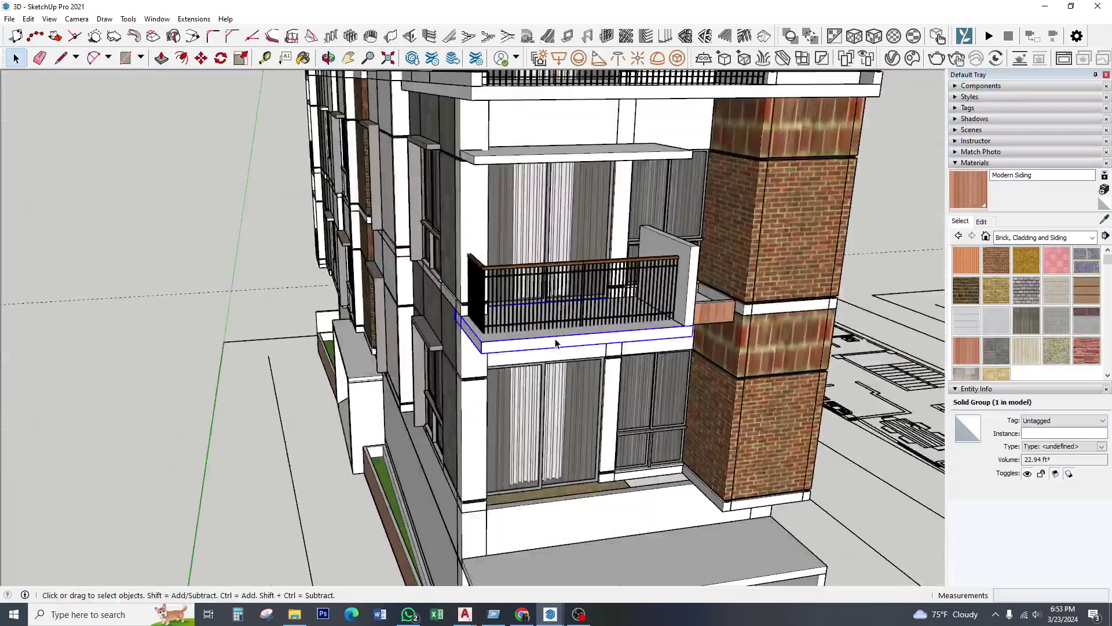
- Select the balcony railing, side wall and upper slab, drop the planter, then clear the selection
shift+click(562, 266)
shift+click(666, 272)
middle_drag(666, 273, 603, 216)
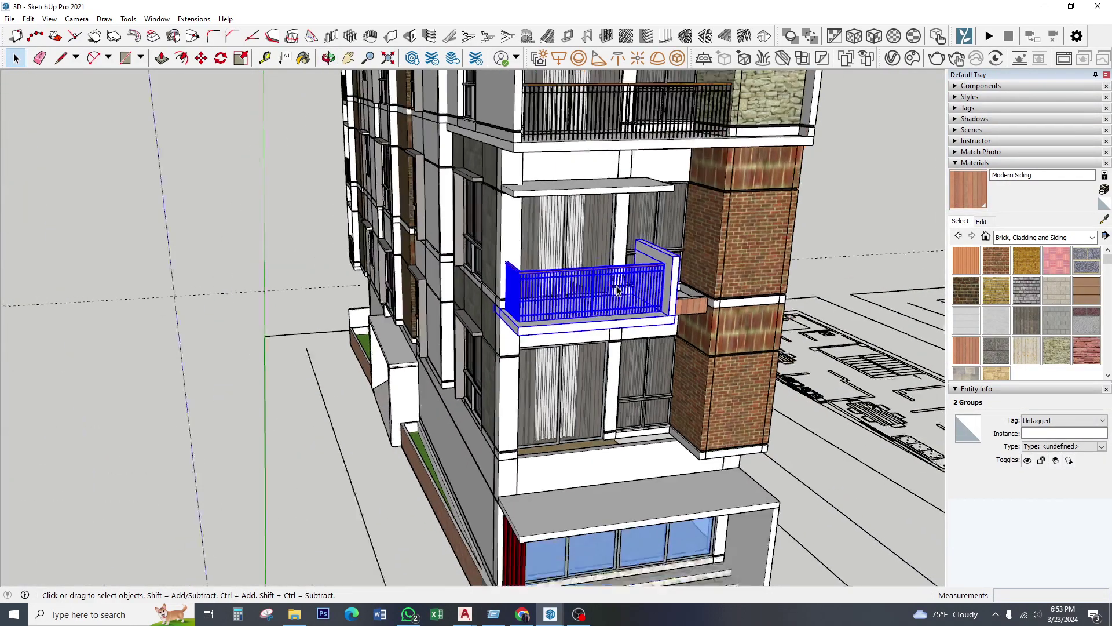
scroll(603, 216, up, 2)
shift+click(603, 219)
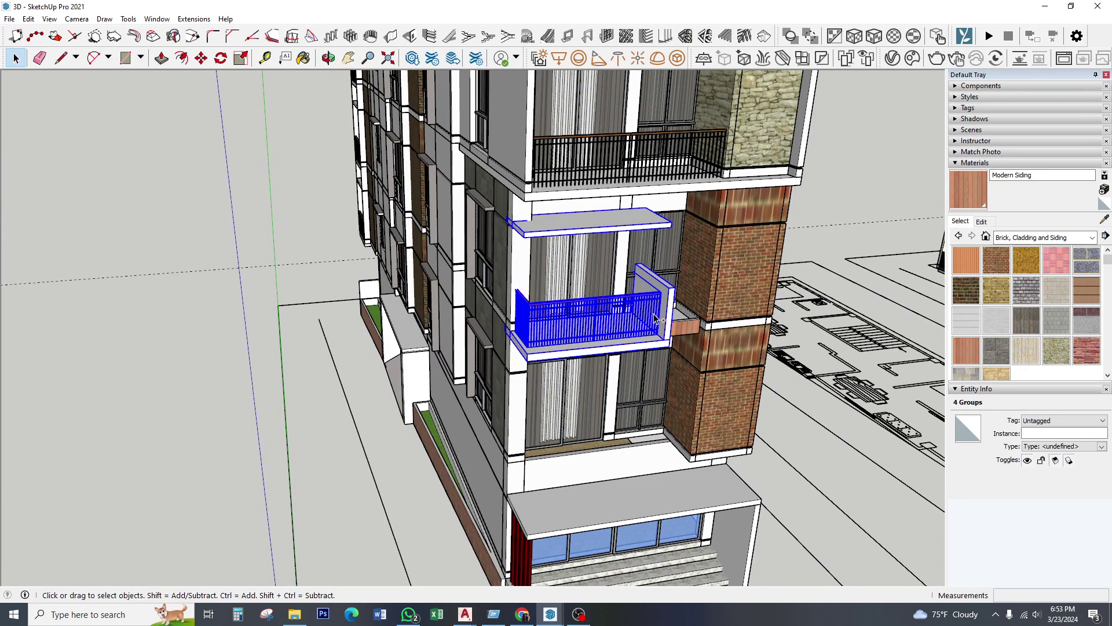
shift+click(680, 311)
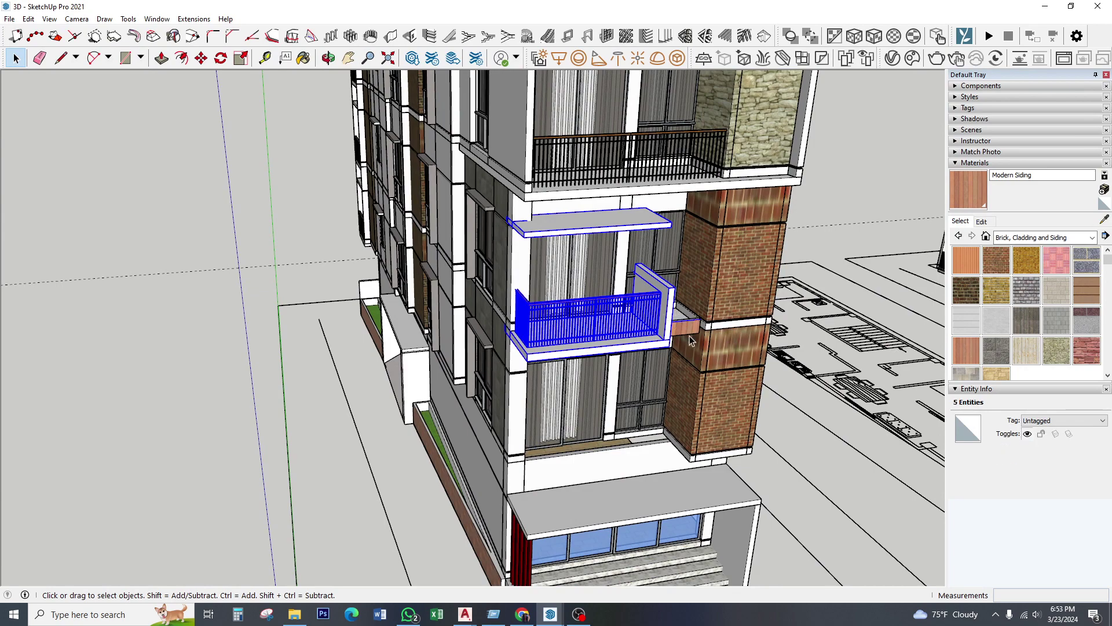
scroll(689, 340, up, 2)
mouse_move(667, 345)
middle_down()
mouse_move(626, 347)
mouse_move(580, 174)
middle_up()
scroll(614, 351, up, 2)
scroll(578, 356, up, 3)
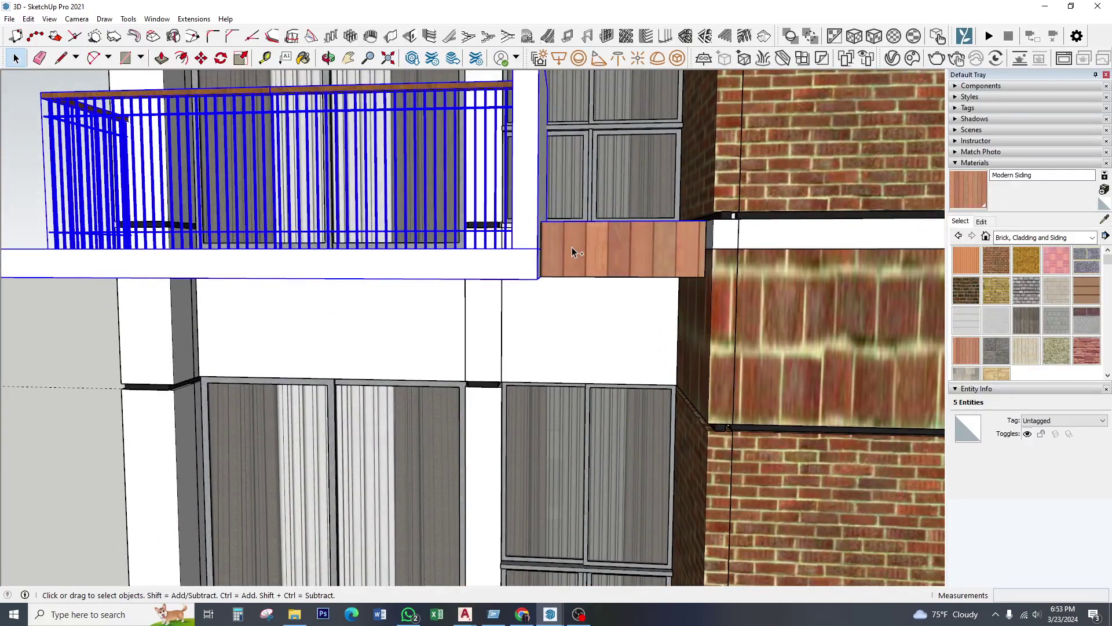
middle_drag(572, 253, 602, 318)
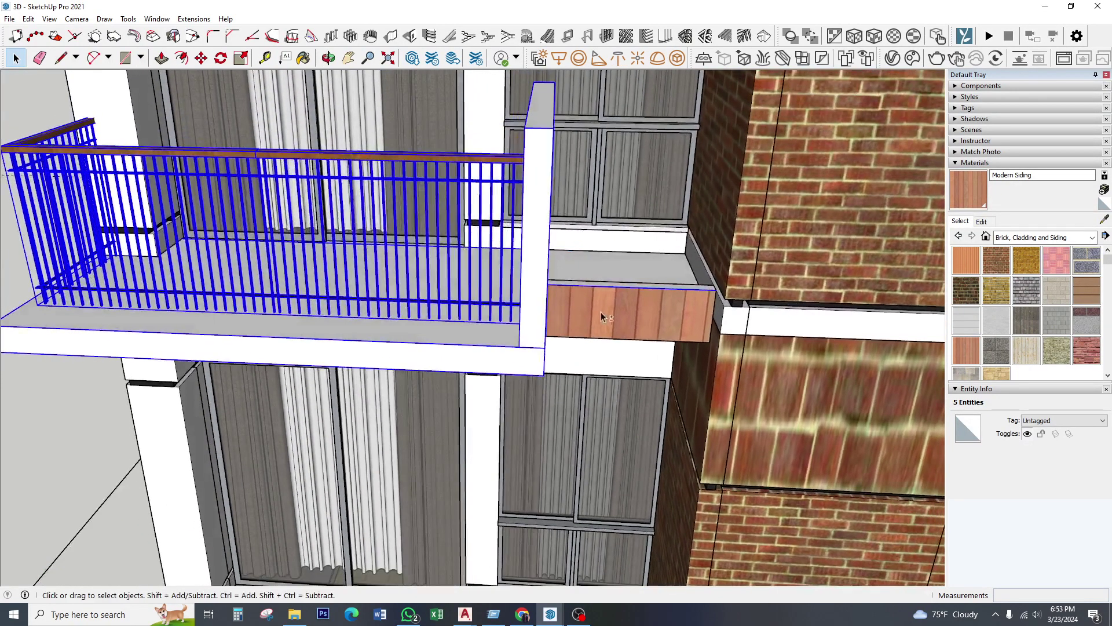
shift+click(613, 290)
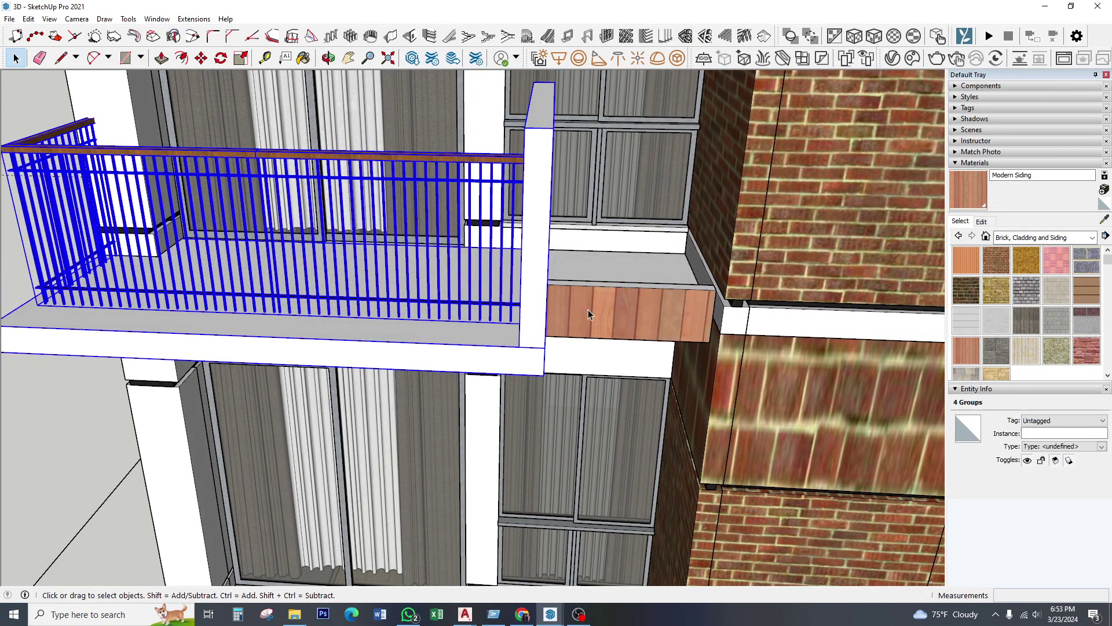
scroll(537, 339, down, 2)
right_click(535, 302)
key(Escape)
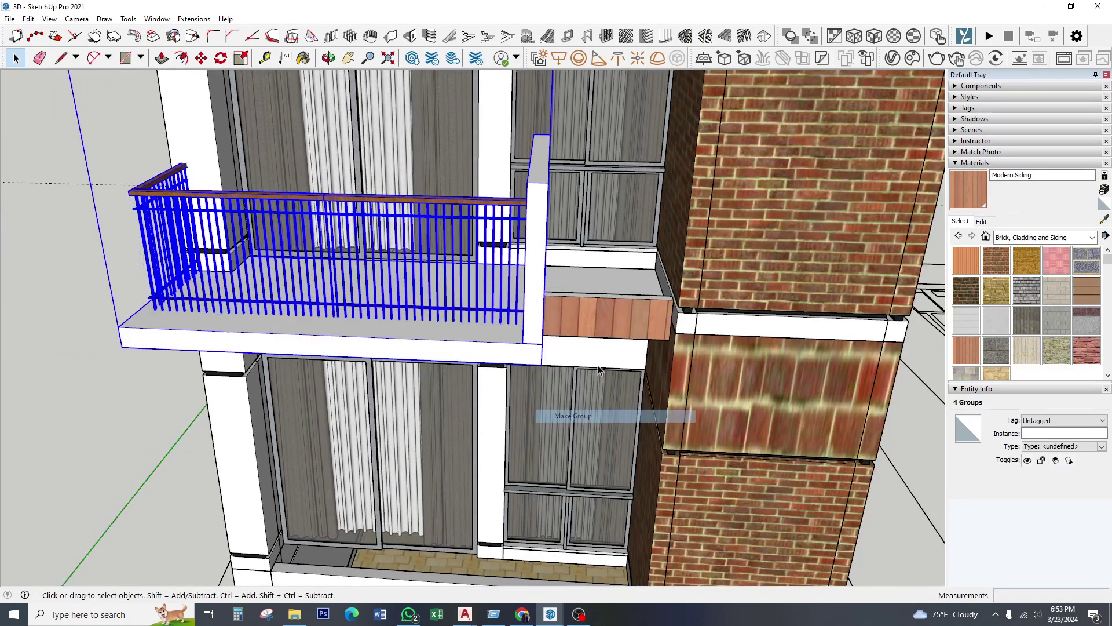
- Make the connected planter box geometry into its own group
triple_click(601, 315)
right_click(602, 315)
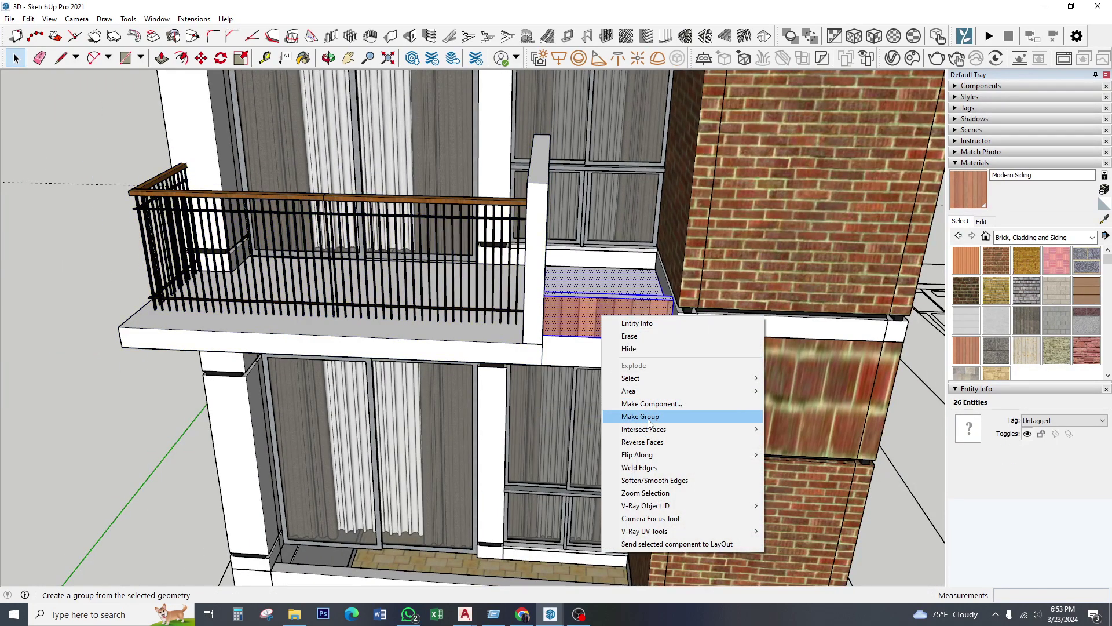
click(640, 416)
middle_drag(640, 416, 649, 275)
scroll(649, 275, up, 3)
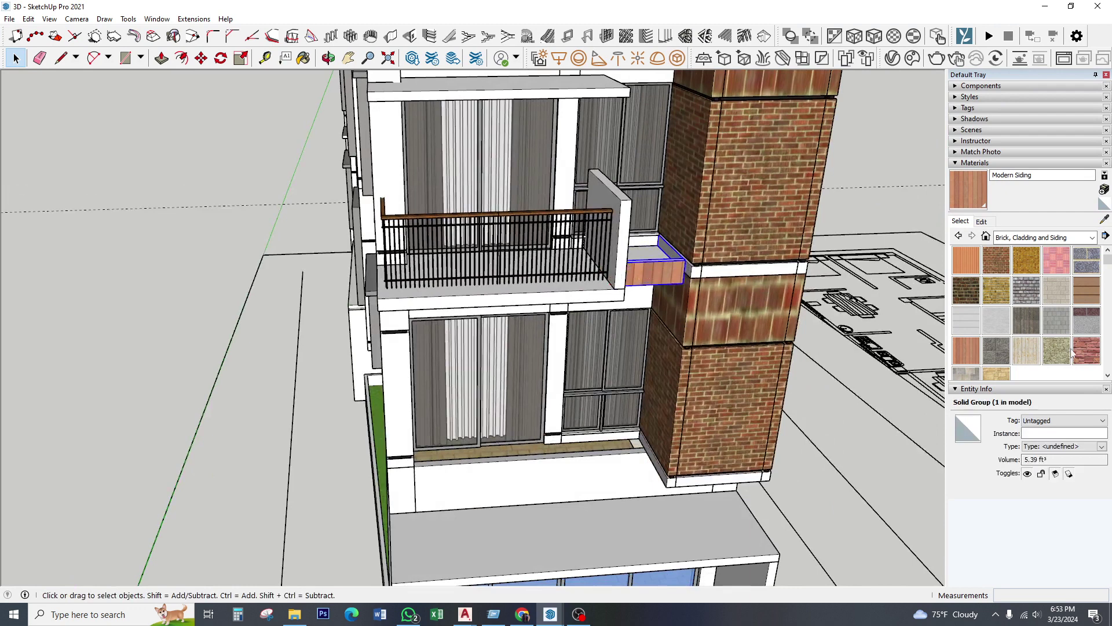
- Paint the planter top Grass Dark Green from Landscaping, Fencing and Vegetation, then undo it
click(1041, 239)
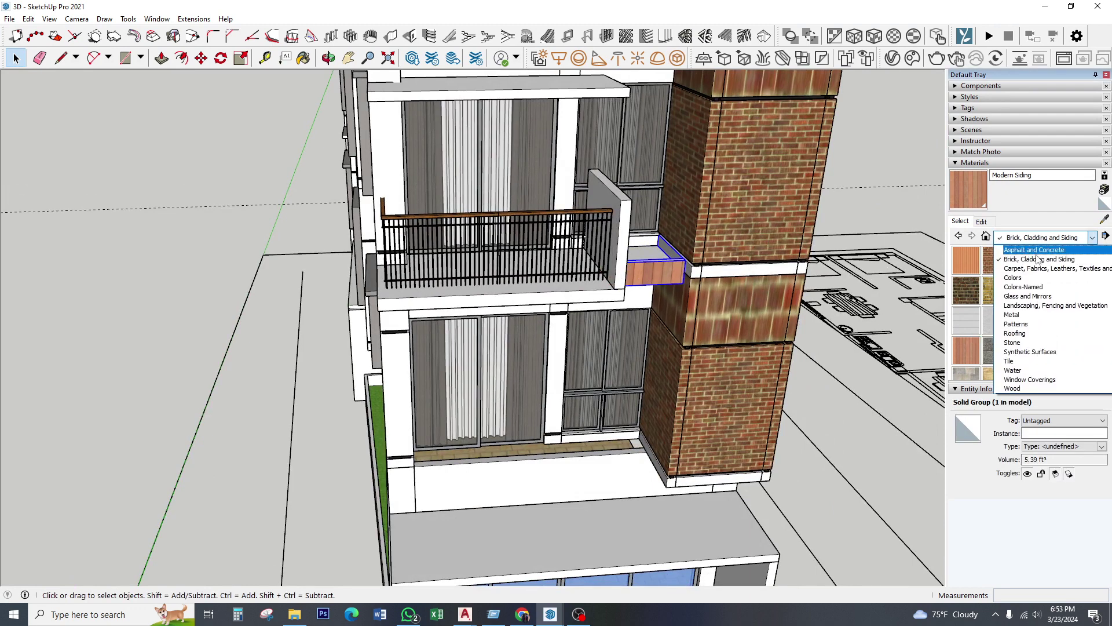
click(1037, 306)
click(1000, 328)
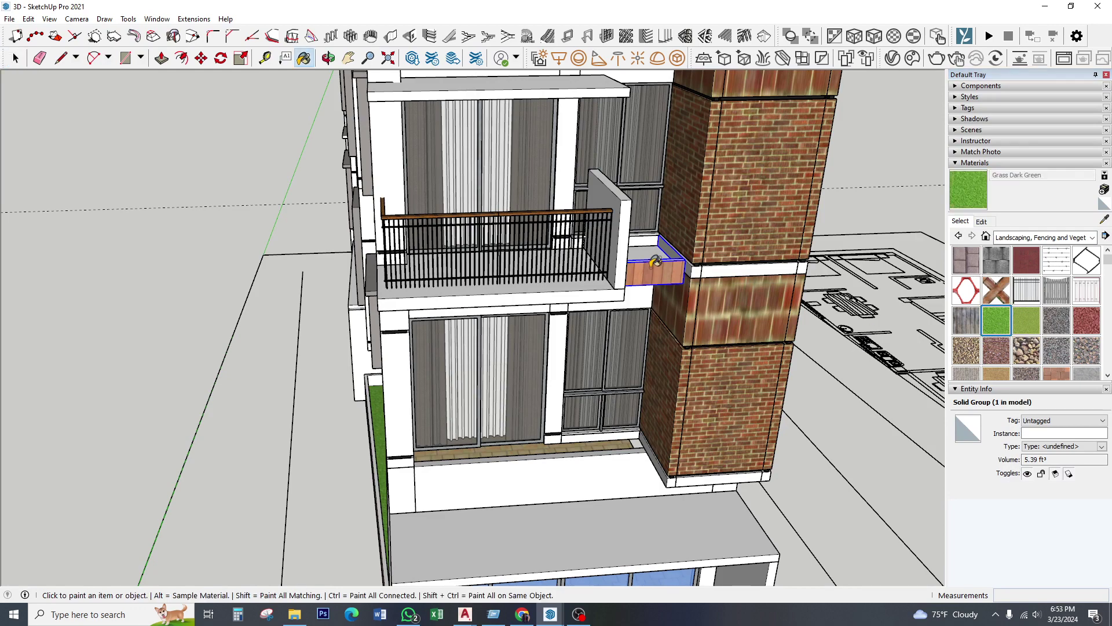
click(654, 253)
scroll(654, 248, up, 3)
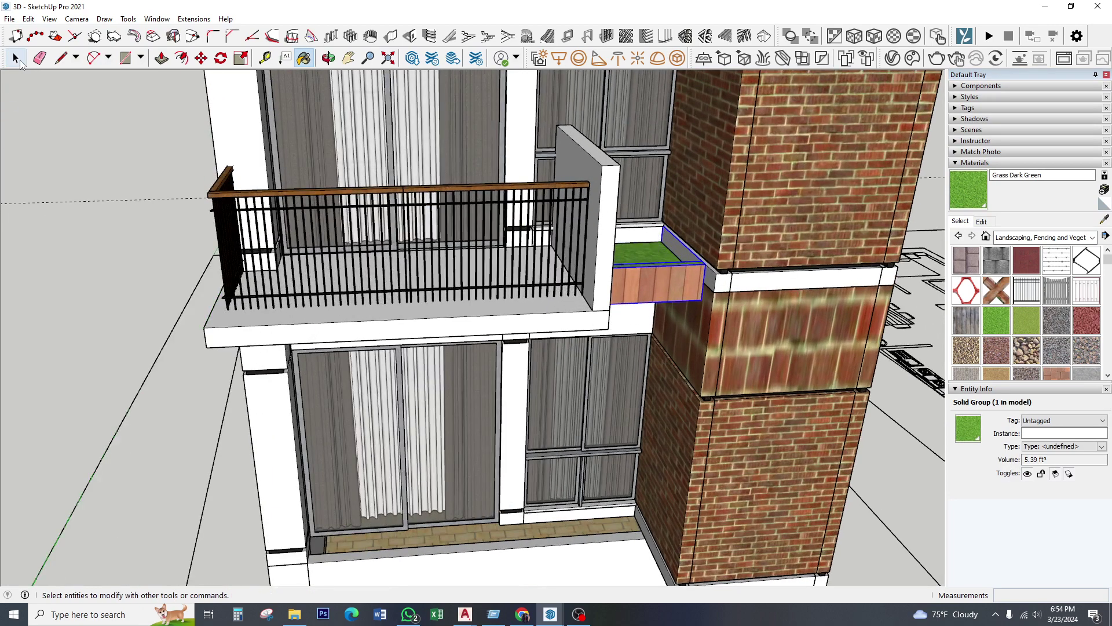
mouse_move(654, 248)
middle_down()
mouse_move(638, 122)
mouse_move(649, 197)
mouse_move(937, 230)
middle_up()
key(space)
key(ctrl+z)
scroll(649, 197, up, 2)
- Sample Modern Siding and paint the planter's underside with it
click(1104, 219)
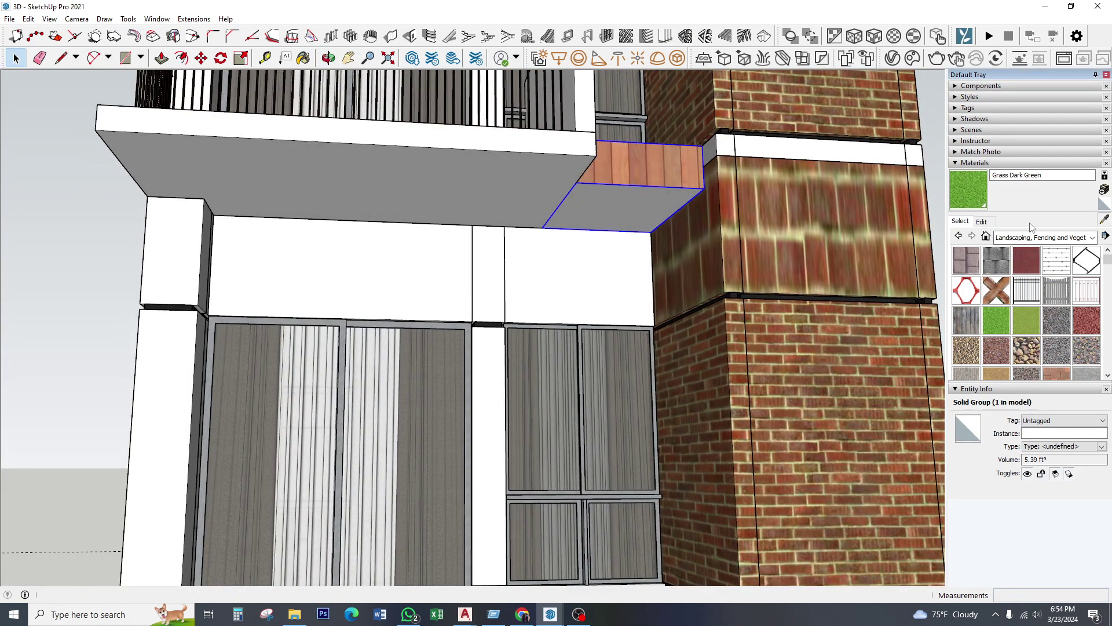
click(630, 166)
click(606, 213)
key(ctrl+z)
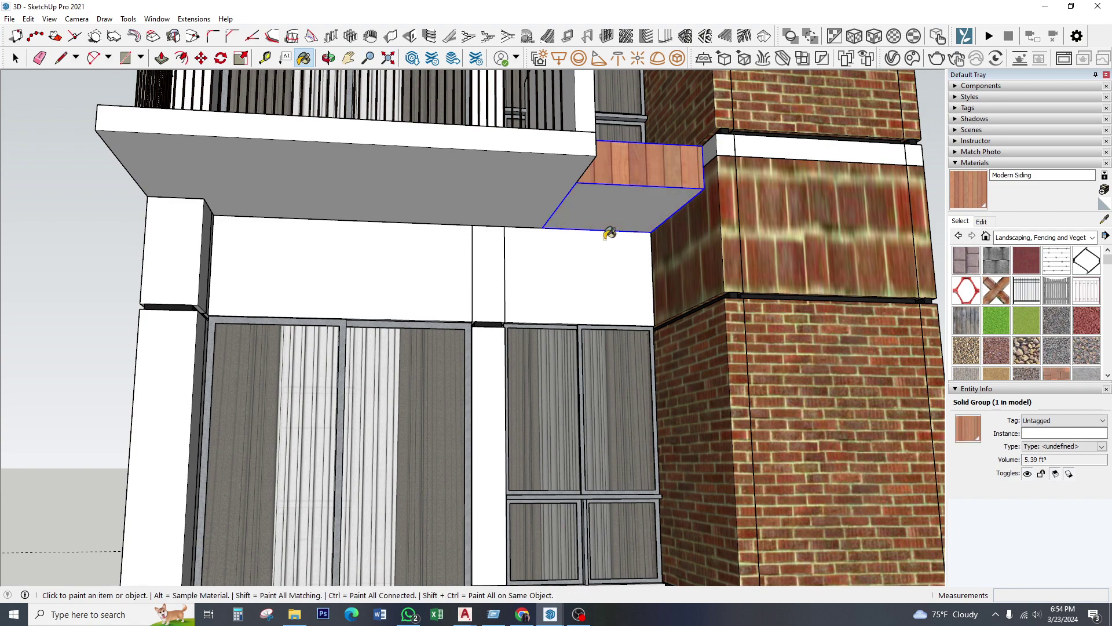
key(space)
scroll(641, 216, down, 3)
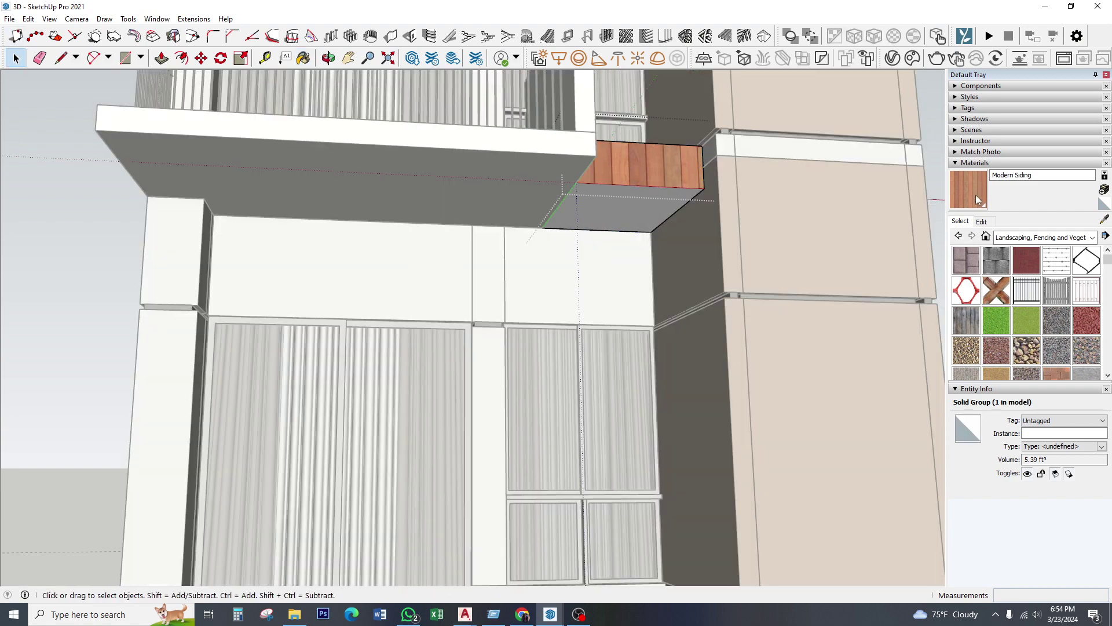
key(b)
click(620, 200)
mouse_move(620, 200)
middle_down()
mouse_move(597, 366)
mouse_move(605, 321)
middle_up()
key(space)
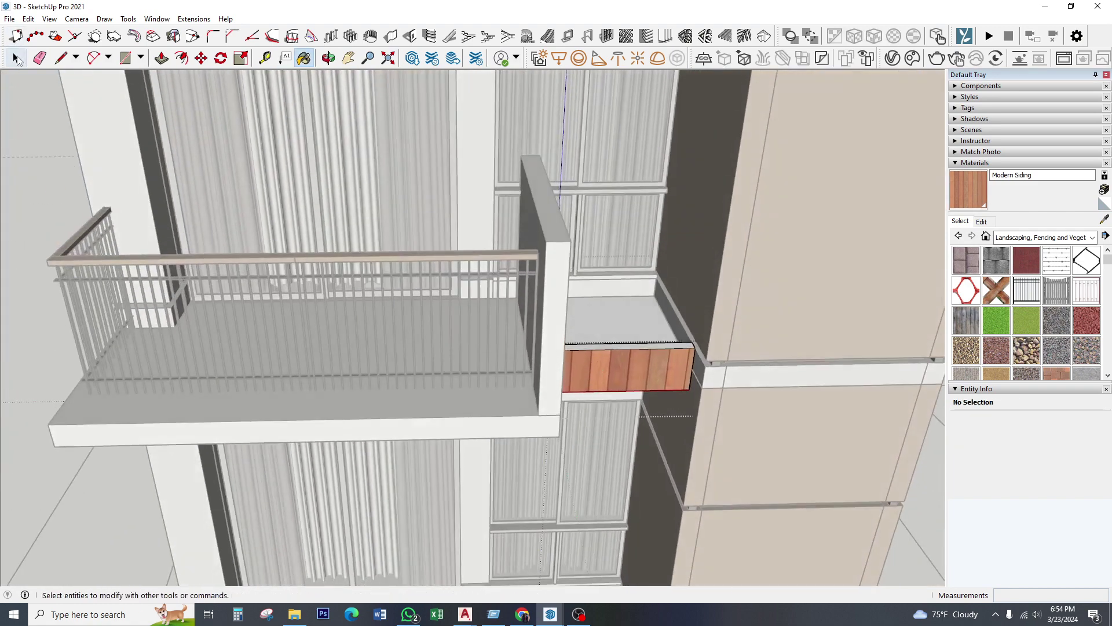
- Cover the planter's top face with Grass Dark Green
double_click(605, 321)
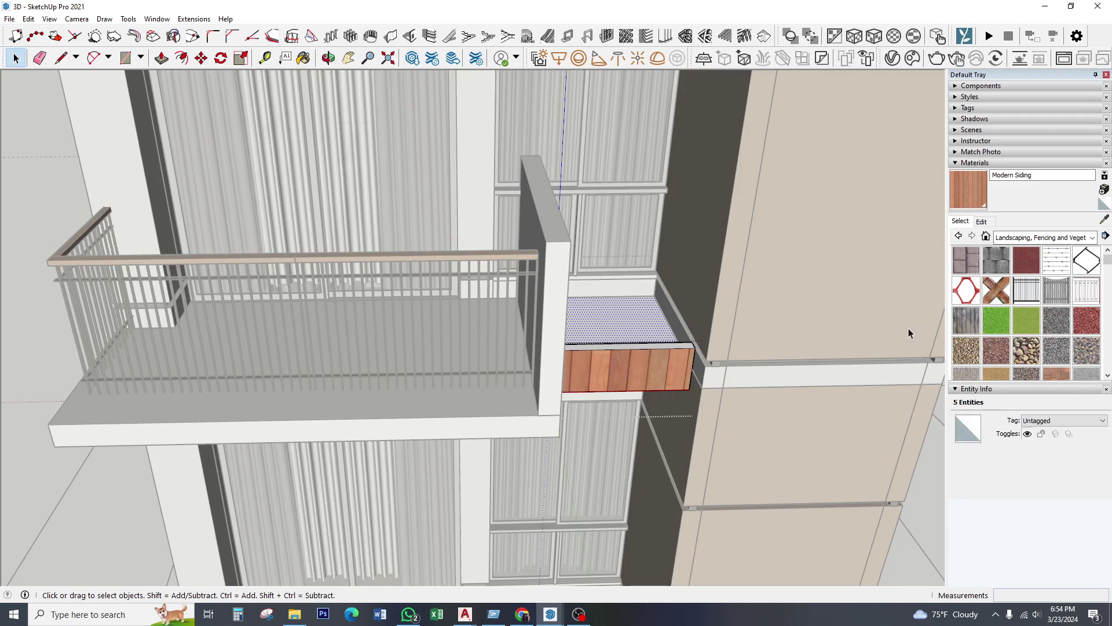
click(996, 321)
click(646, 307)
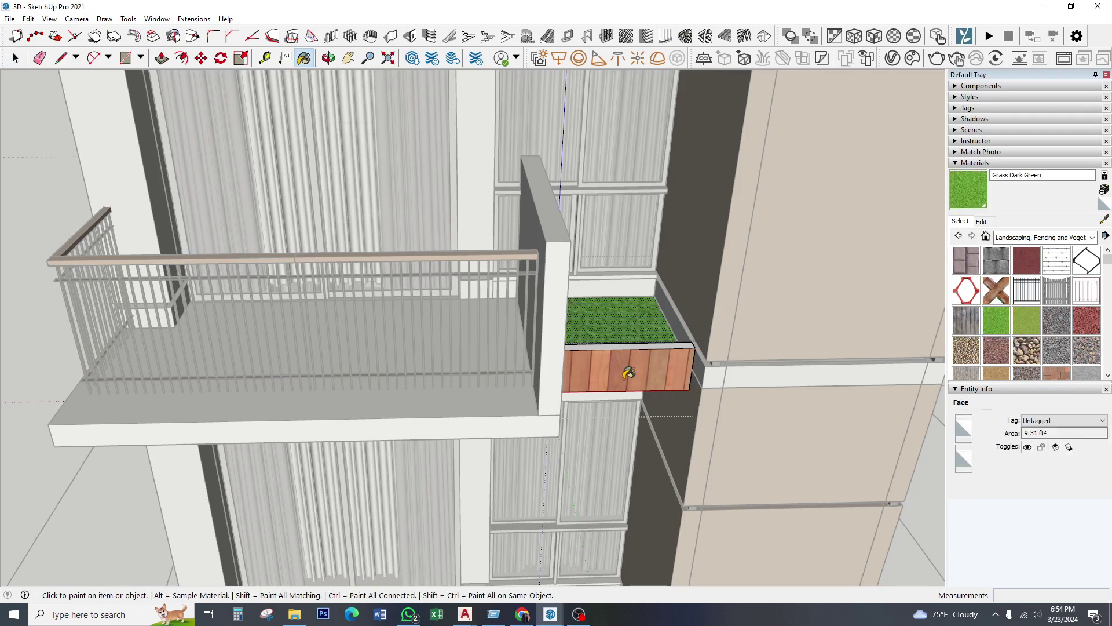
middle_drag(624, 369, 655, 151)
key(space)
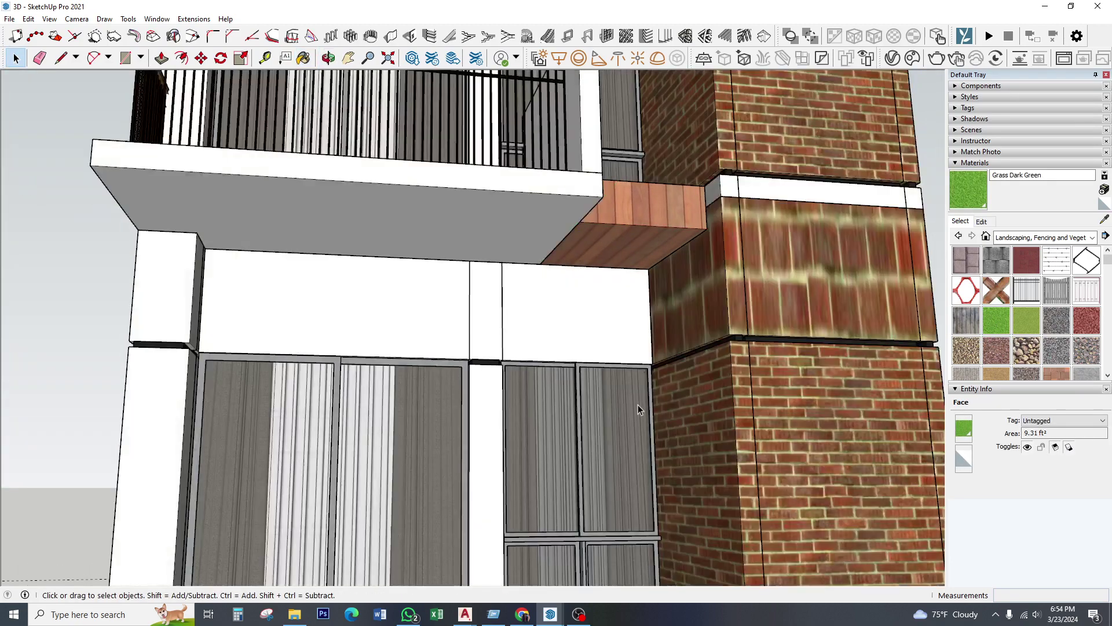
- Copy the balcony group one floor lower using Move with Ctrl
scroll(634, 398, down, 4)
middle_drag(631, 395, 564, 345)
click(564, 344)
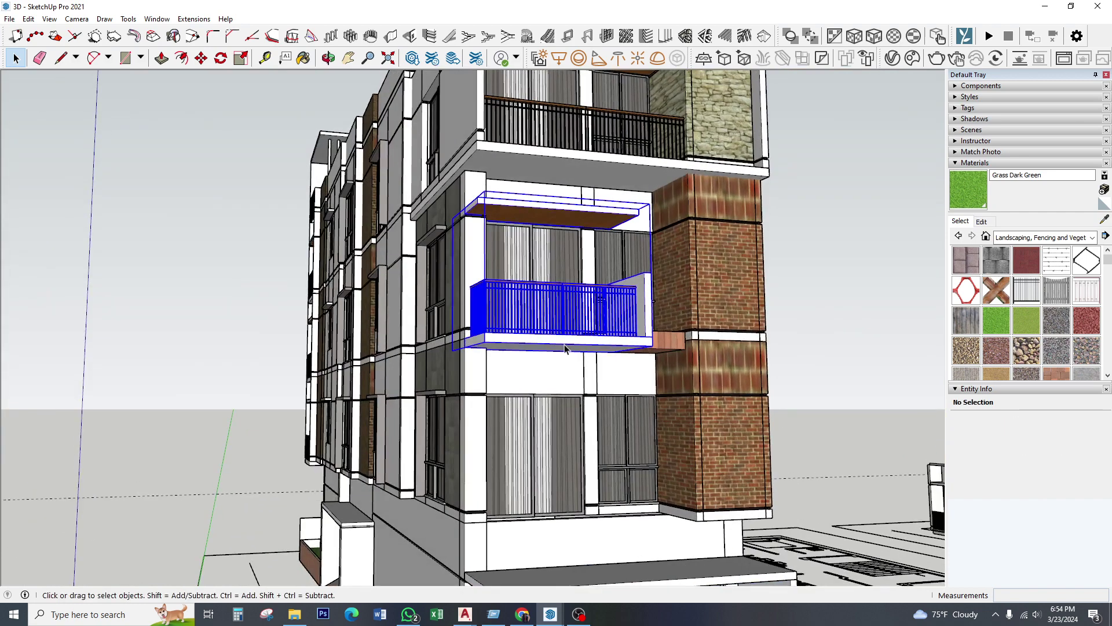
click(201, 58)
click(735, 258)
key(ctrl)
text(120)
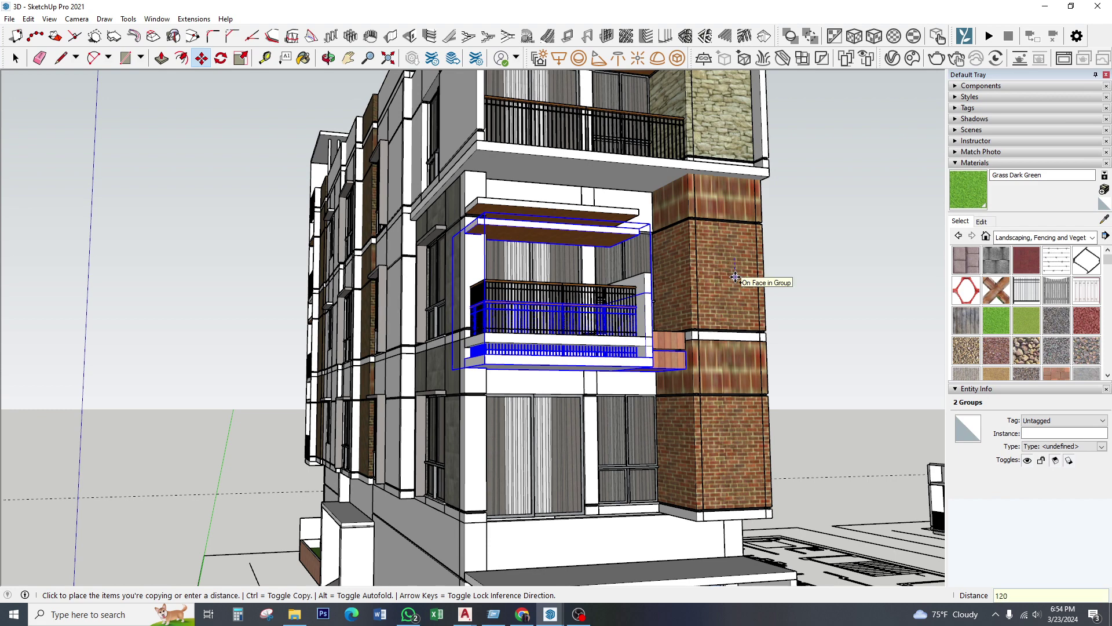
key(Return)
middle_drag(735, 277, 683, 249)
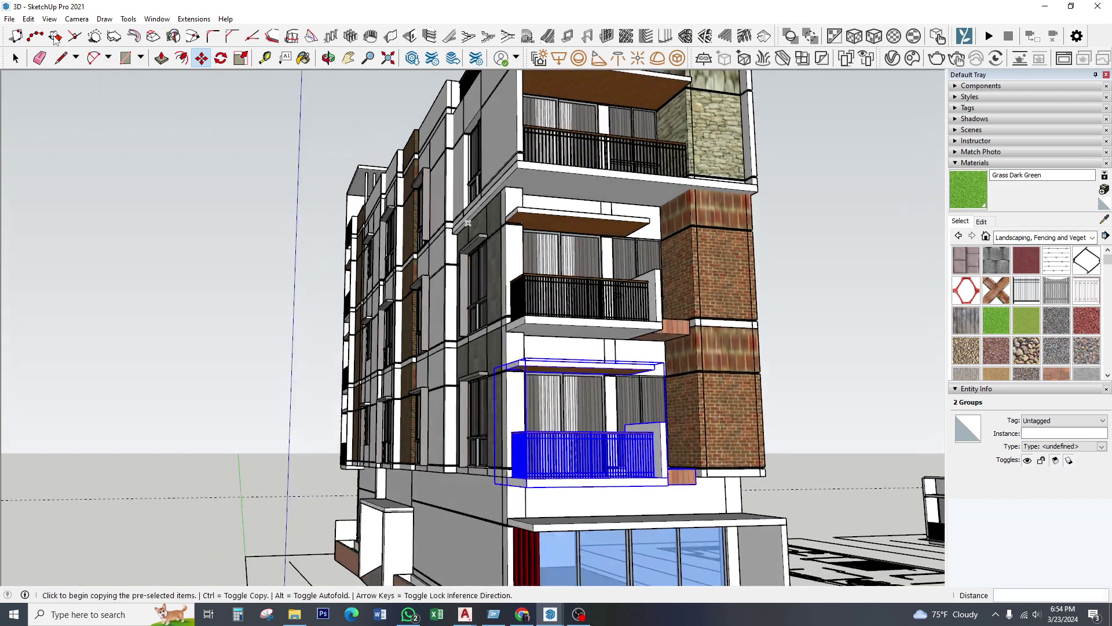
click(15, 58)
- Orbit to a near-frontal view and zoom in on the building facade
mouse_move(497, 301)
middle_down()
mouse_move(496, 369)
mouse_move(528, 386)
mouse_move(527, 351)
mouse_move(615, 423)
mouse_move(557, 341)
middle_up()
scroll(496, 369, up, 2)
scroll(496, 369, up, 3)
scroll(630, 439, up, 2)
scroll(631, 439, up, 2)
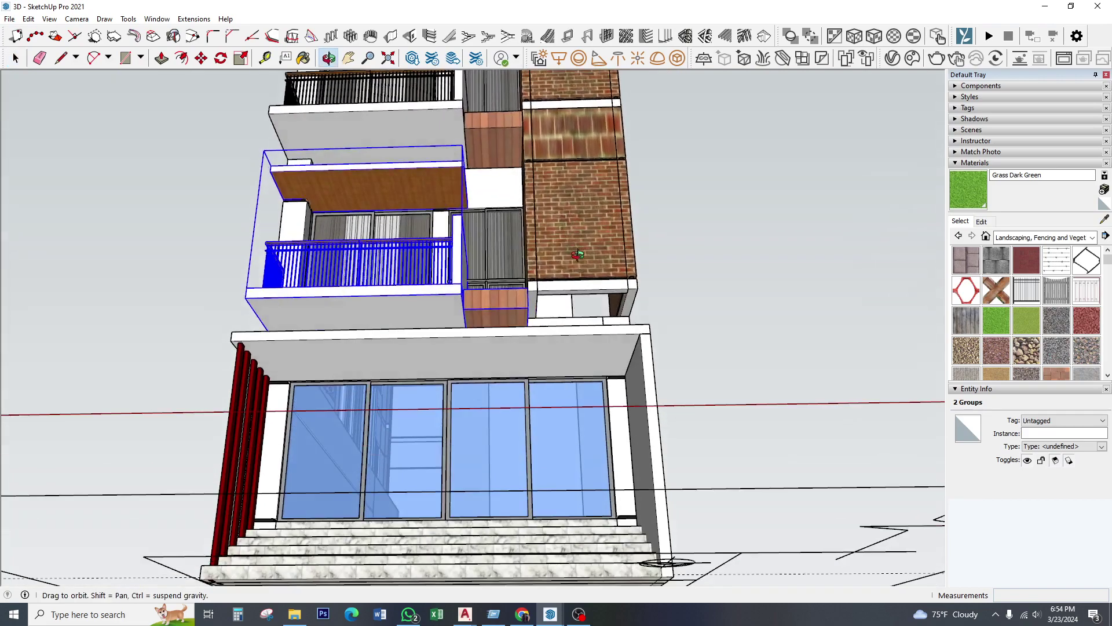
scroll(521, 466, up, 3)
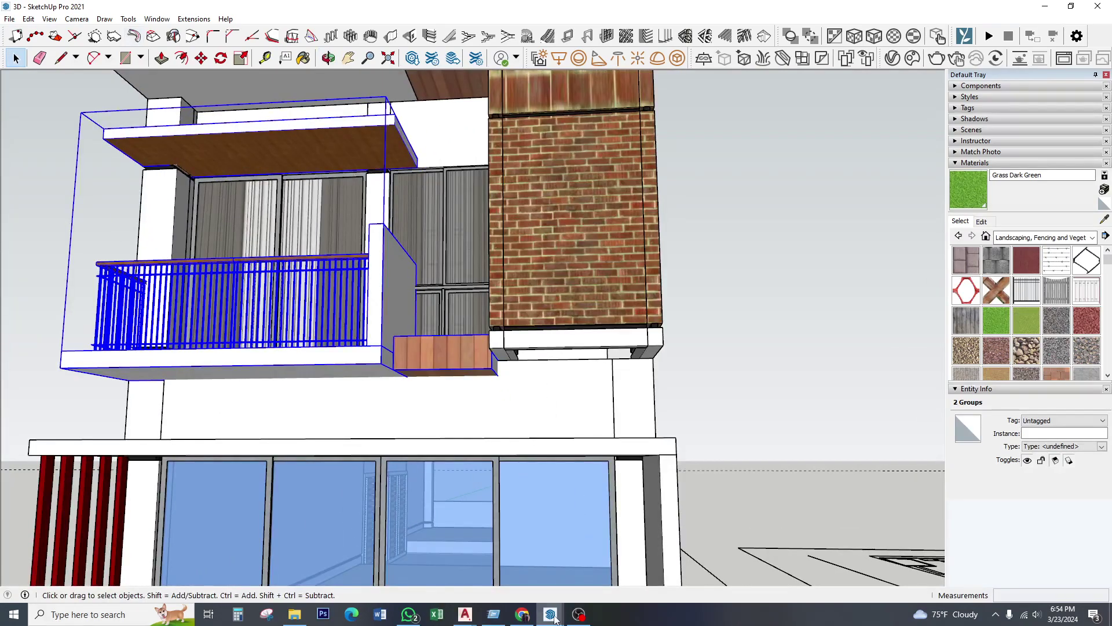
- Switch to the 01. model and orbit in close to its concrete wall
click(497, 557)
middle_drag(458, 301, 409, 306)
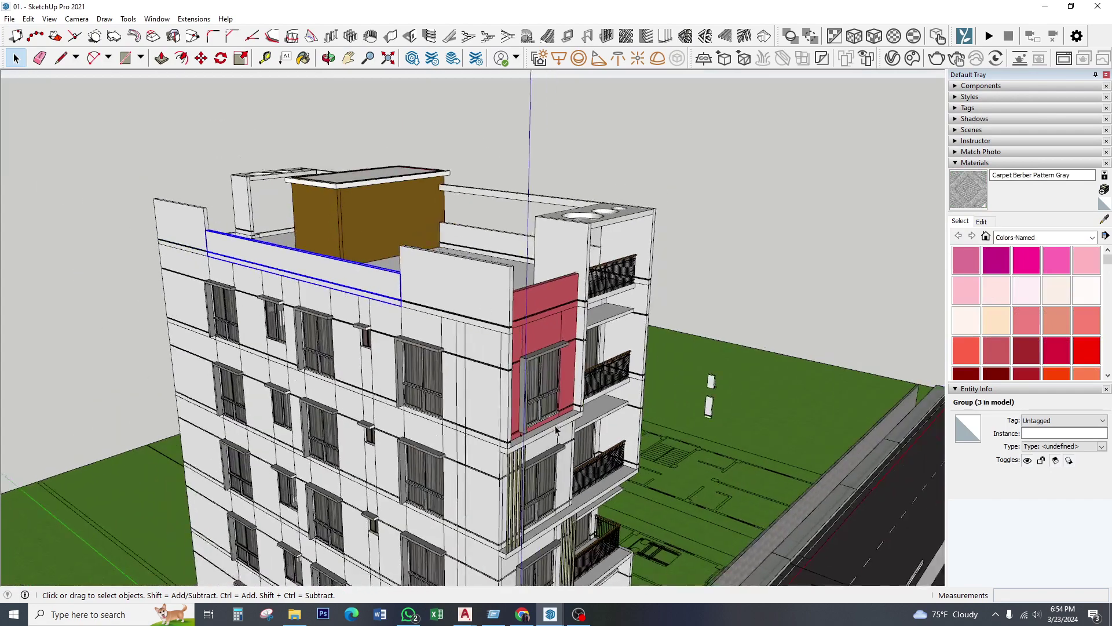
scroll(409, 306, down, 3)
scroll(440, 347, up, 3)
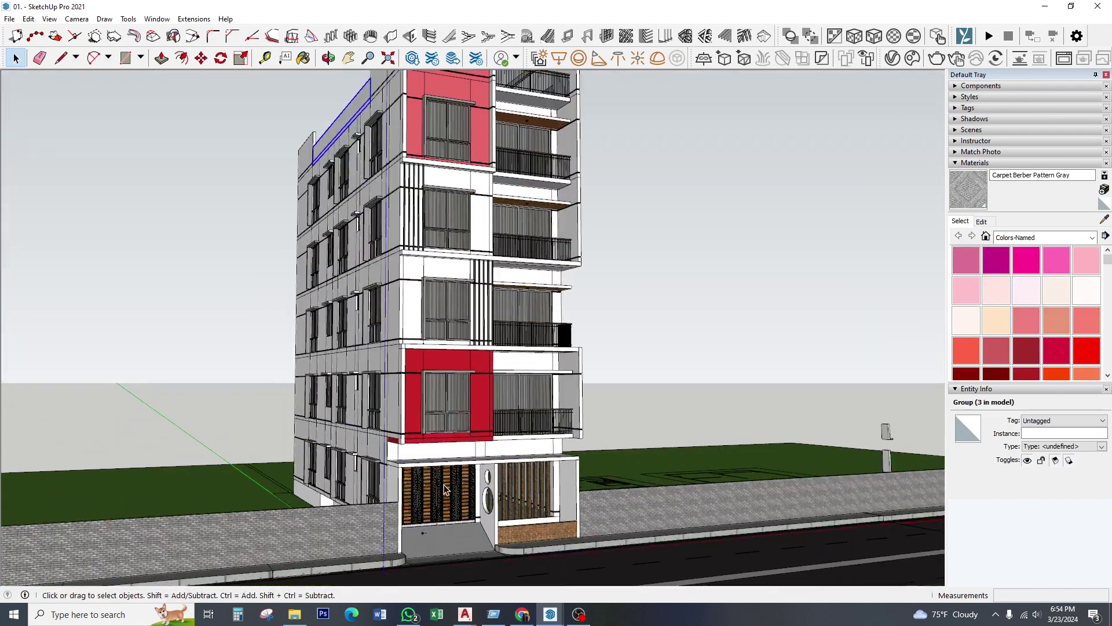
mouse_move(457, 376)
middle_down()
mouse_move(472, 404)
mouse_move(472, 493)
middle_up()
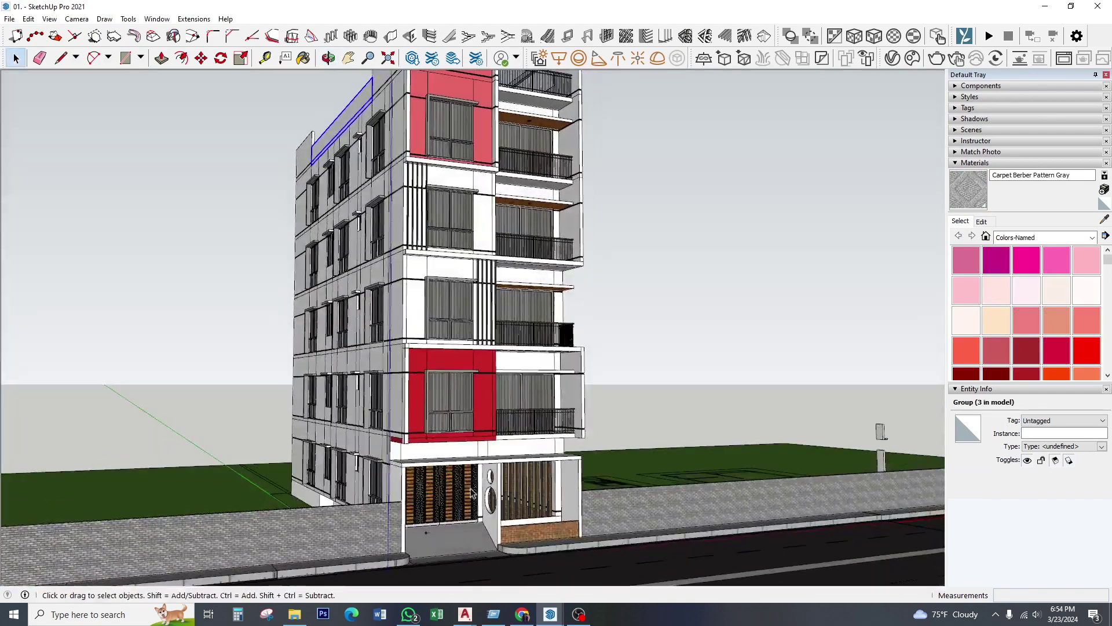
- Back in the 3D model, zoom in and select the brick pillar with its base
mouse_move(551, 614)
click(614, 556)
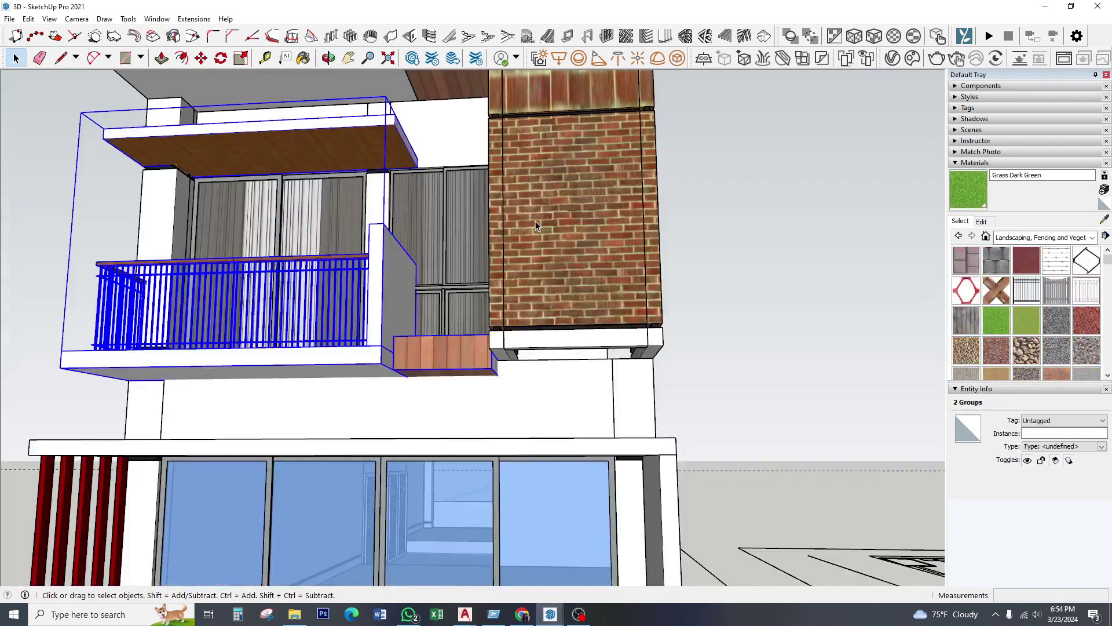
scroll(530, 338, down, 3)
scroll(457, 390, down, 2)
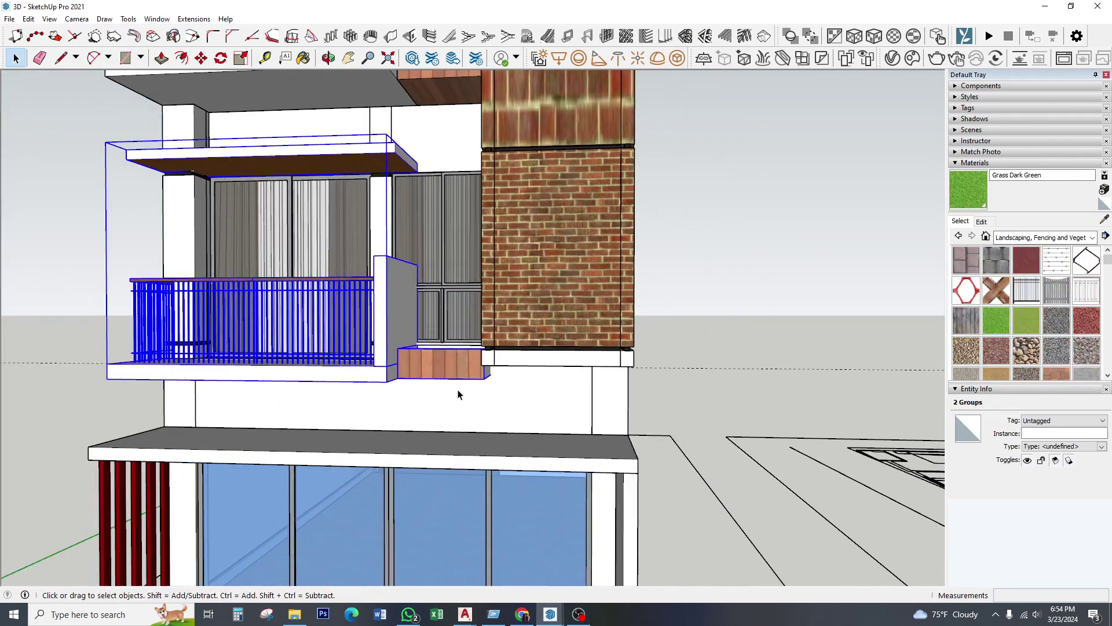
scroll(457, 390, down, 2)
scroll(457, 390, down, 2)
scroll(464, 382, down, 1)
scroll(496, 336, up, 2)
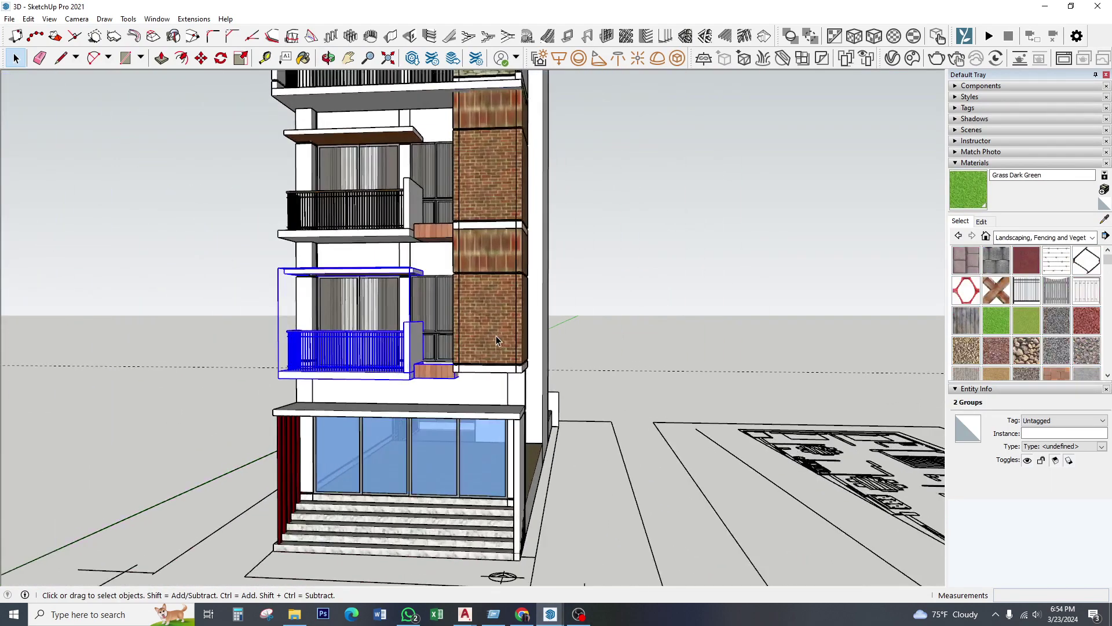
scroll(503, 383, up, 1)
scroll(503, 382, up, 3)
click(489, 370)
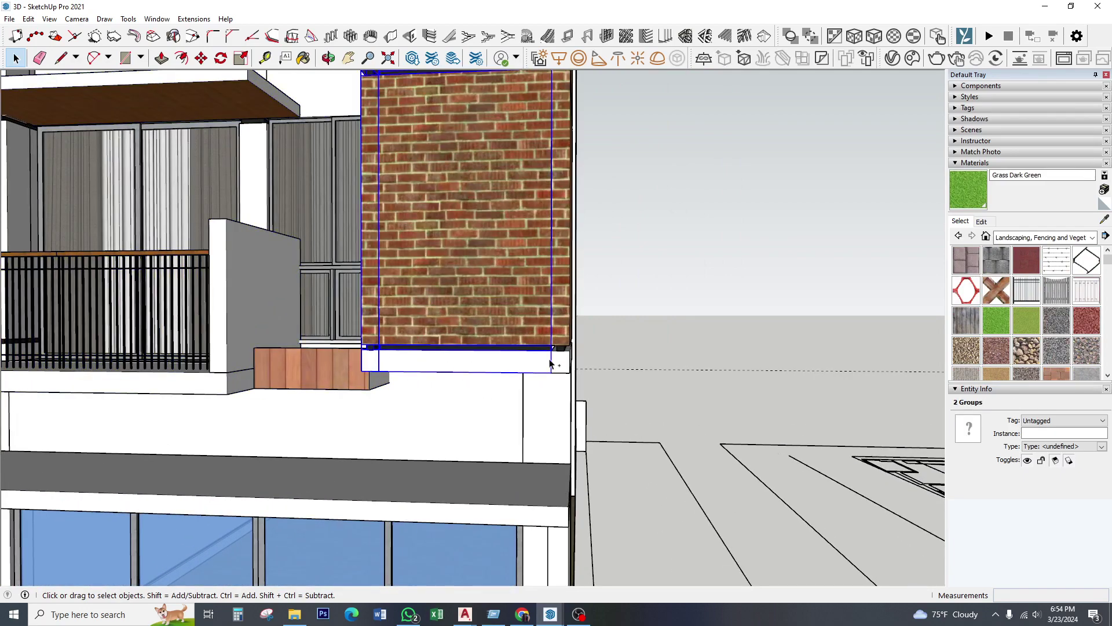
scroll(485, 391, down, 1)
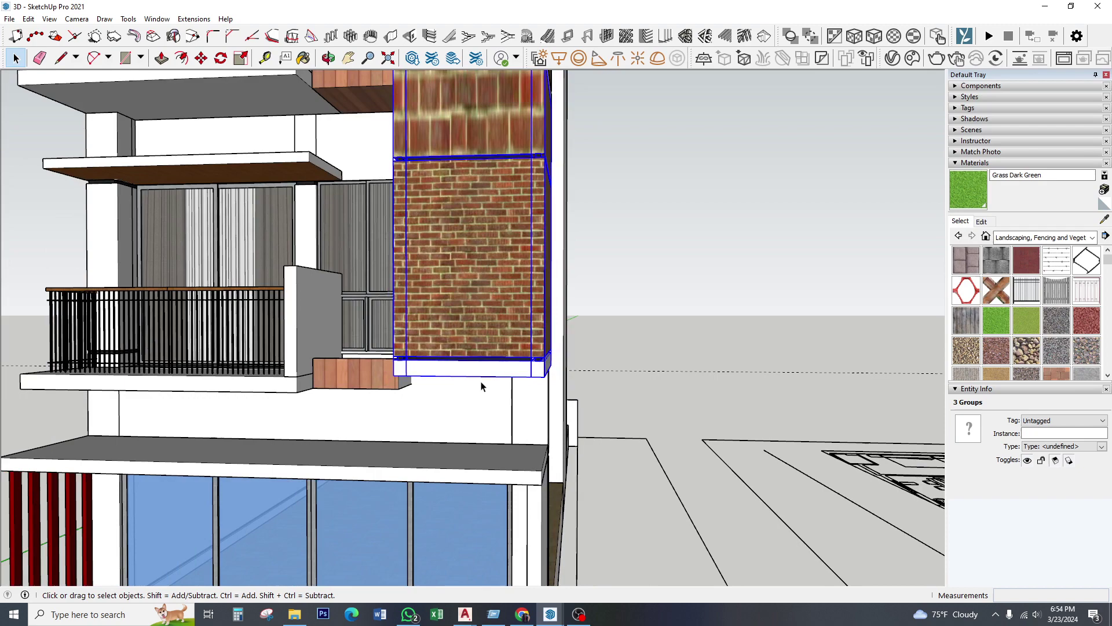
- Copy the brick pillar groups 120 units straight down the blue axis
click(201, 58)
key(ctrl)
click(454, 224)
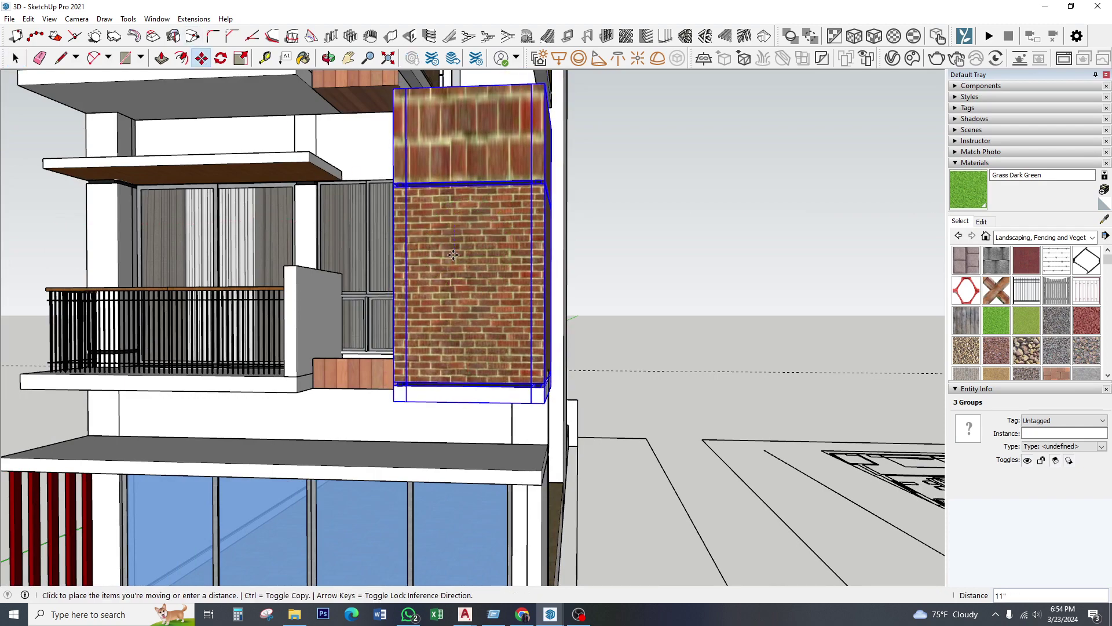
key(Return)
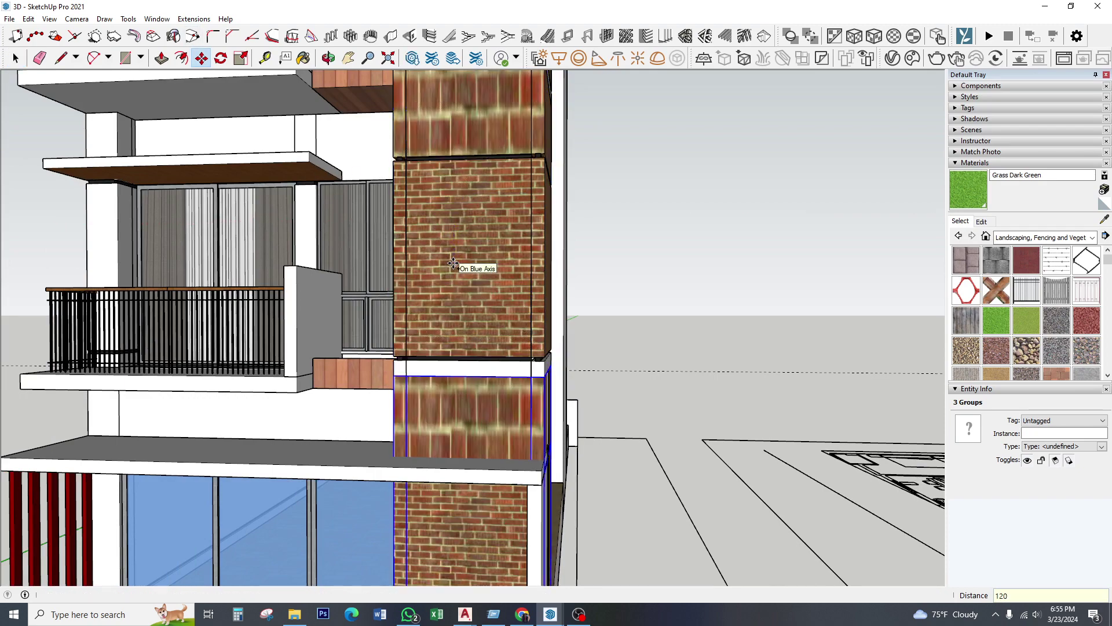
- Open the lower brick copy for editing and select its solid group
middle_drag(454, 264, 446, 191)
click(15, 58)
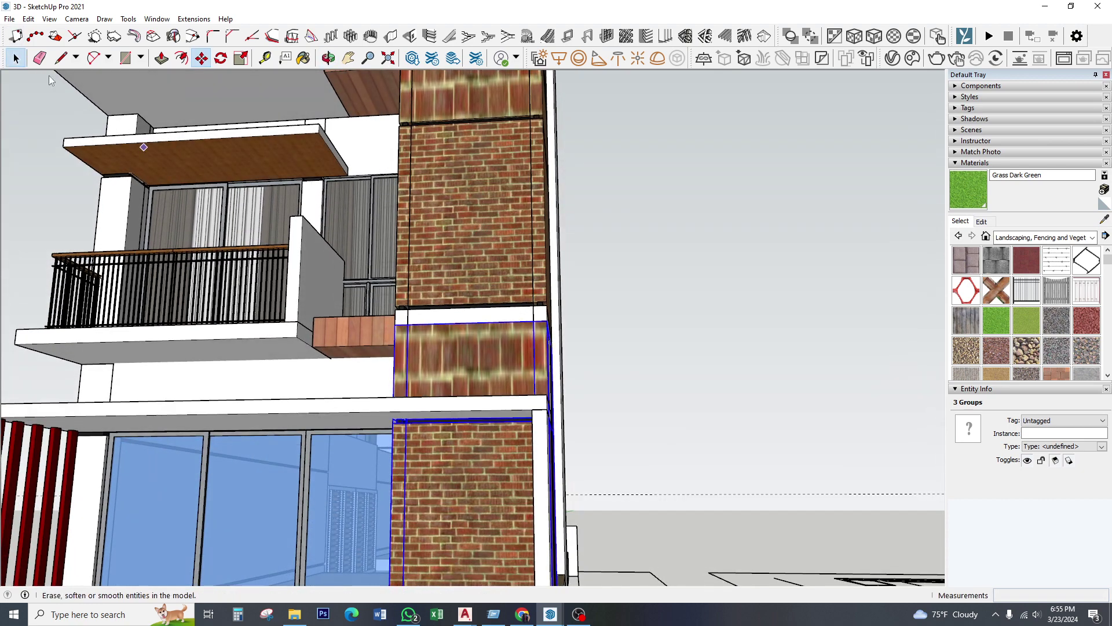
scroll(470, 312, down, 3)
double_click(466, 371)
click(471, 410)
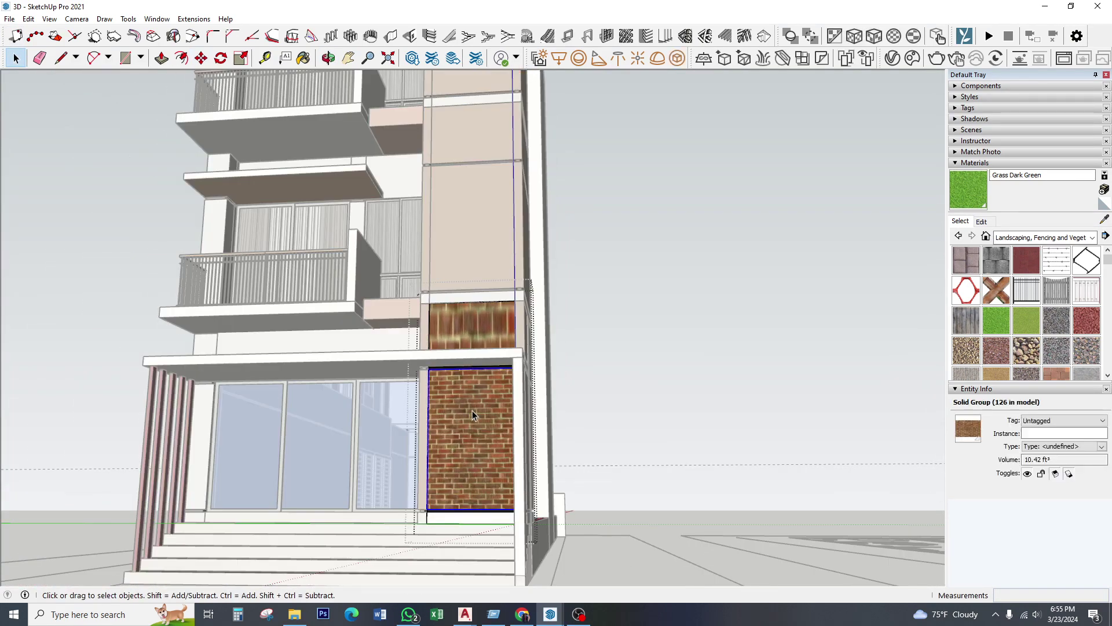
- Combine the outer and neighbouring pillar groups into a single group
key(Escape)
click(422, 414)
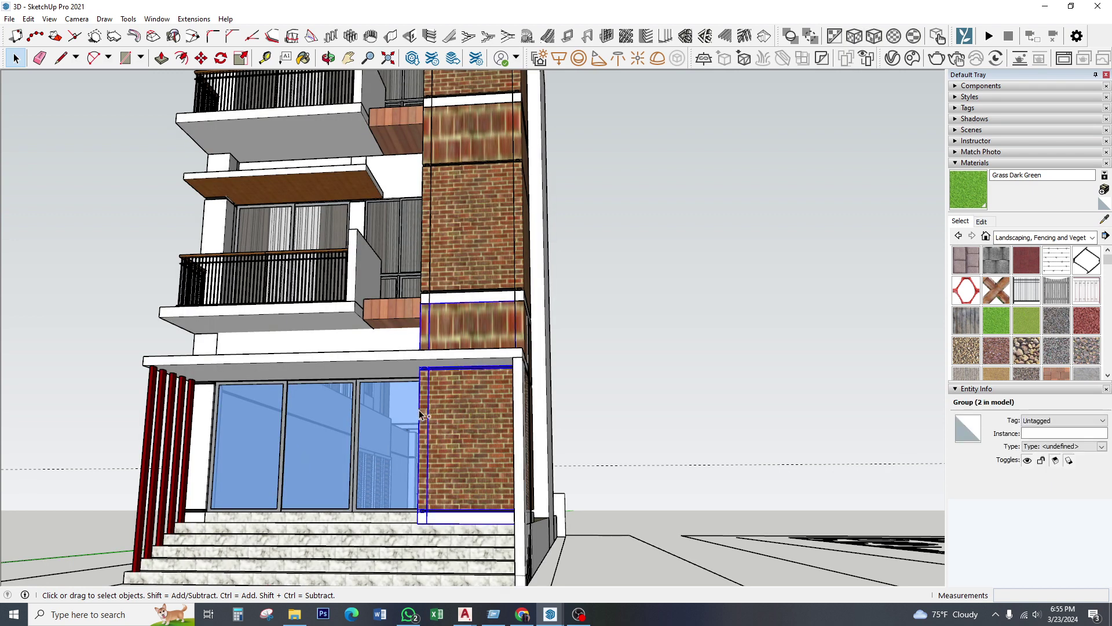
shift+click(520, 336)
right_click(505, 327)
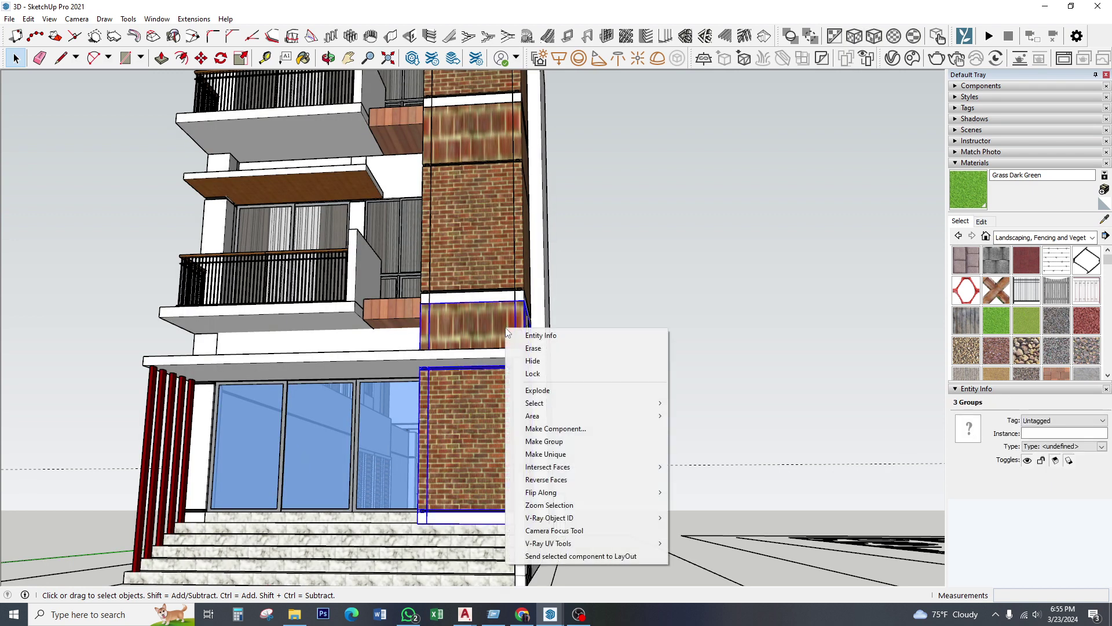
click(549, 448)
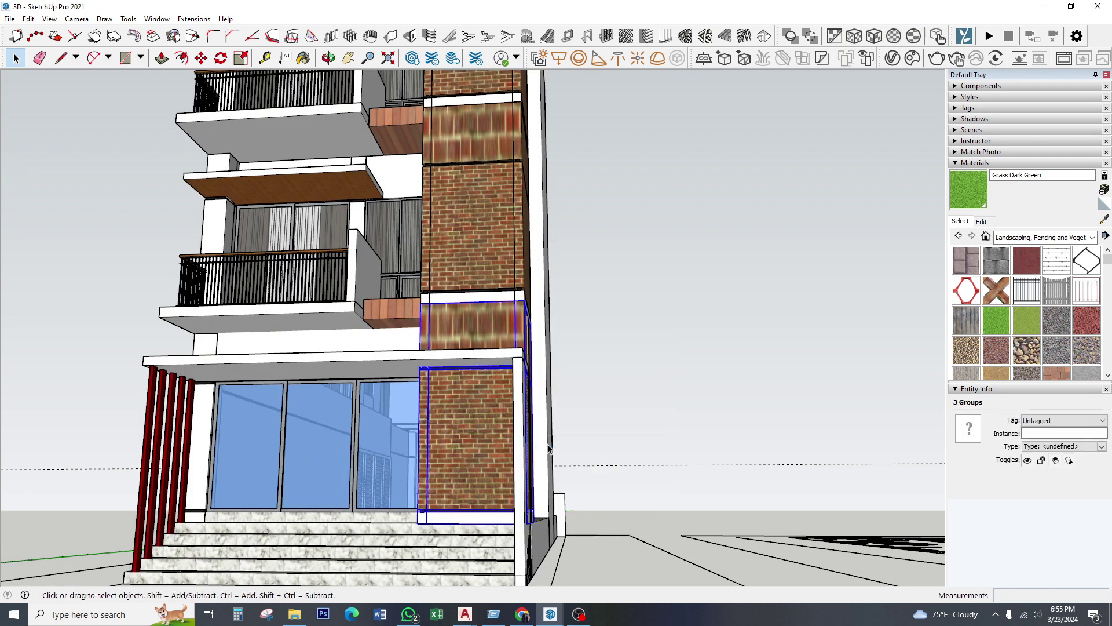
shift+click(432, 324)
shift+click(449, 342)
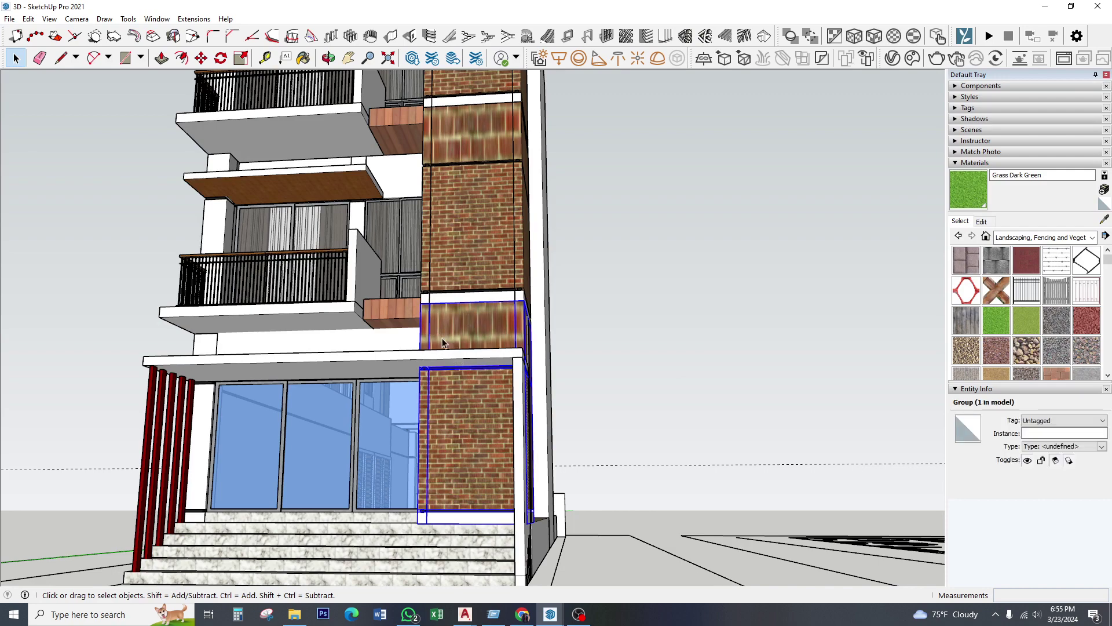
- Enter the brick column group, undo a change, then reselect the whole group
scroll(443, 343, up, 2)
scroll(459, 387, up, 1)
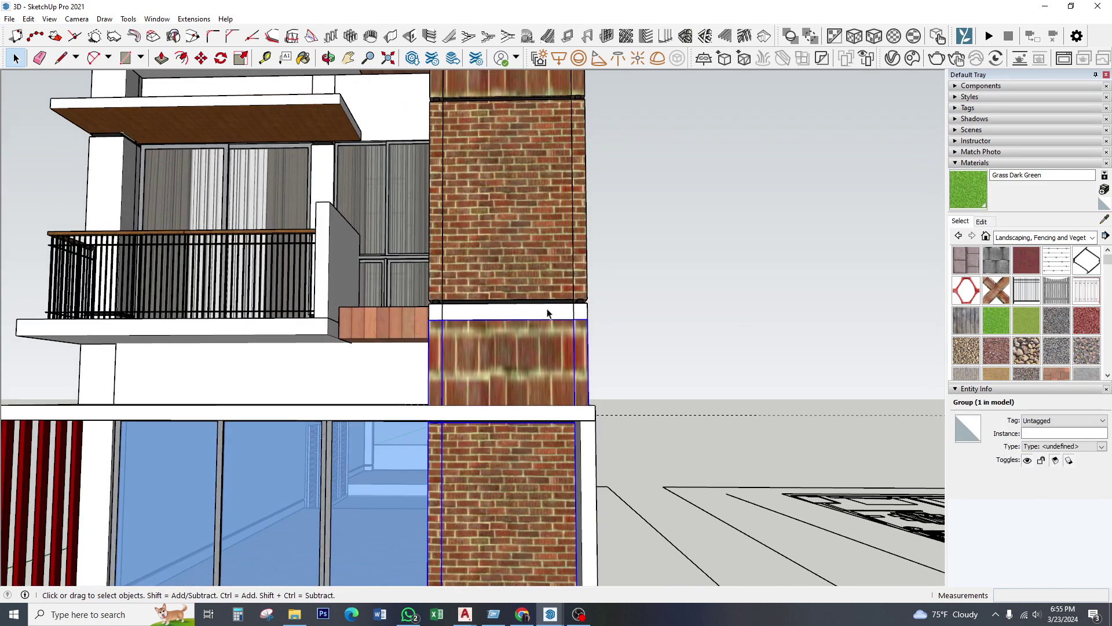
scroll(547, 313, down, 2)
double_click(526, 419)
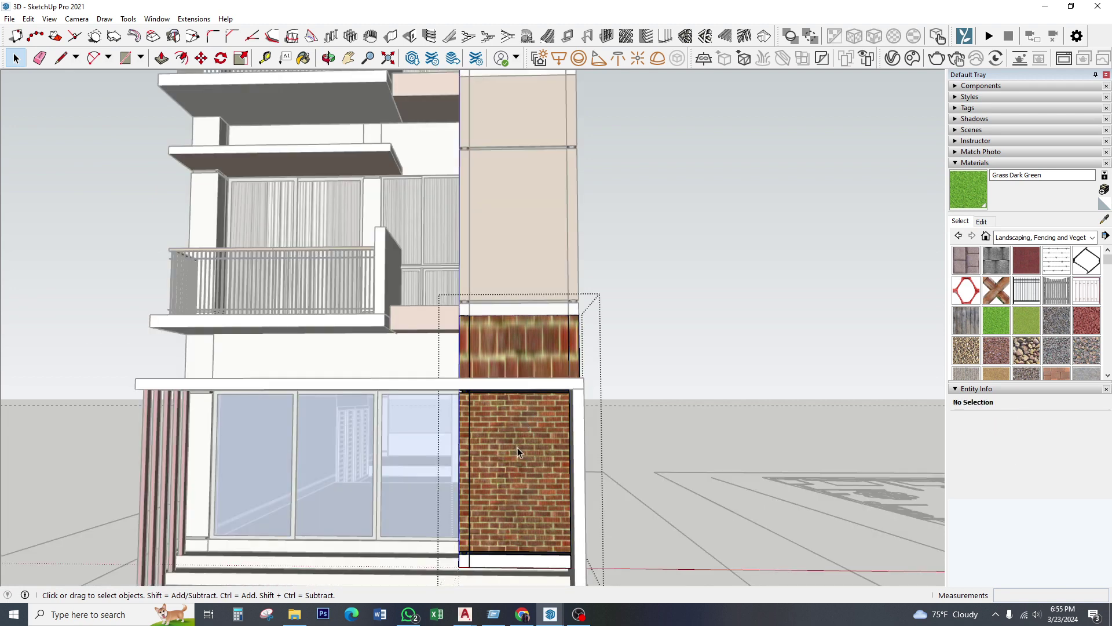
click(517, 447)
key(ctrl+z)
click(469, 352)
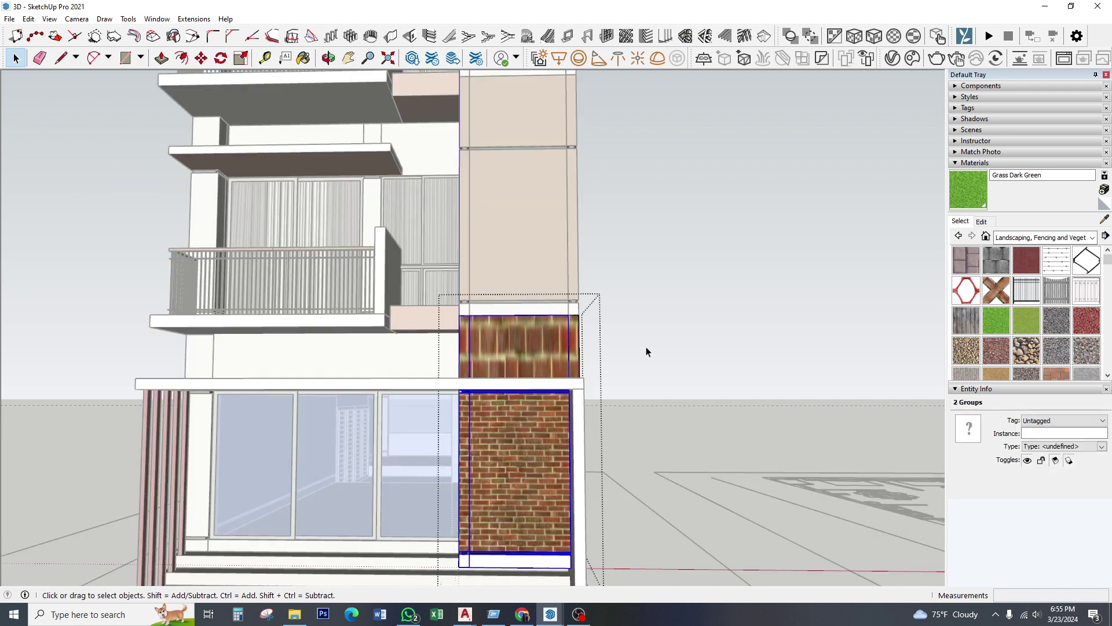
click(601, 355)
click(470, 352)
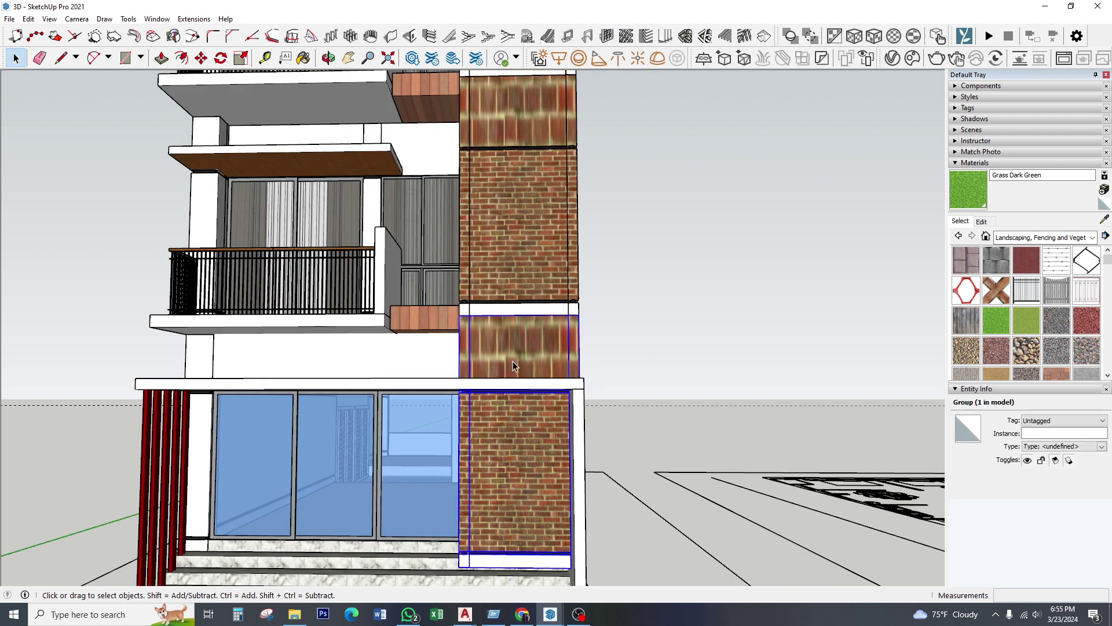
- Explode the brick column group and select all similar solid groups
middle_drag(513, 365, 463, 382)
right_click(470, 380)
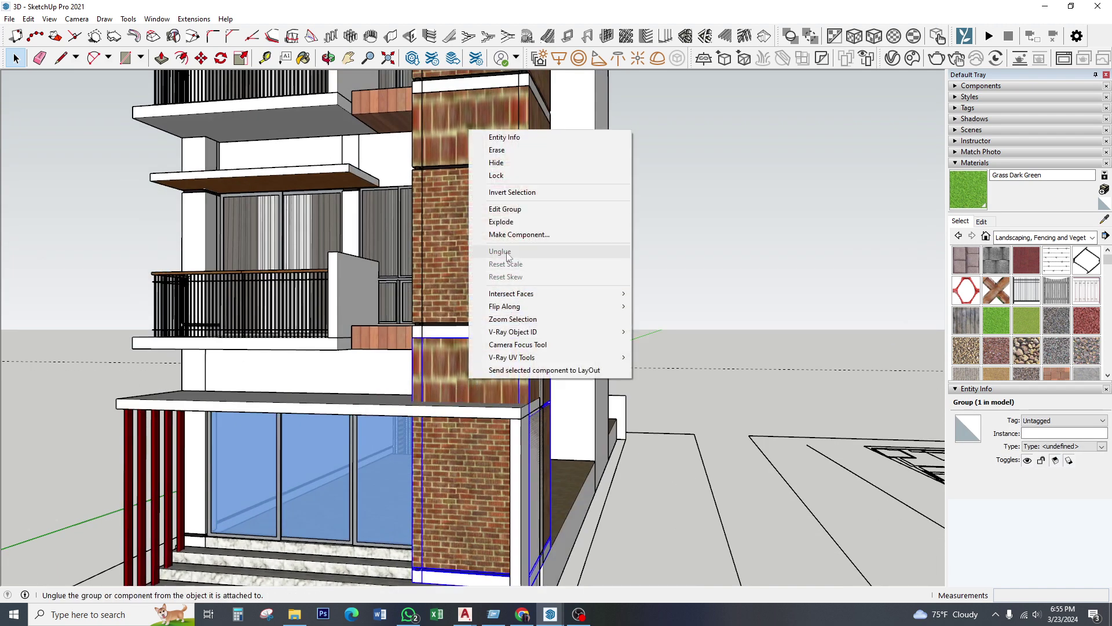
click(501, 221)
right_click(479, 353)
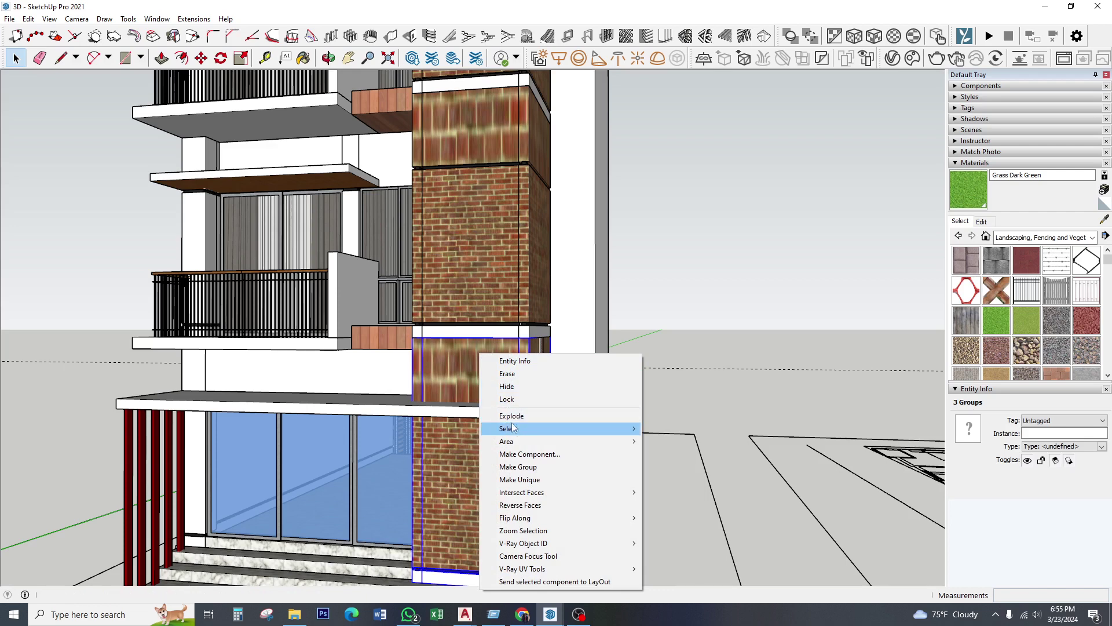
mouse_move(522, 429)
click(689, 481)
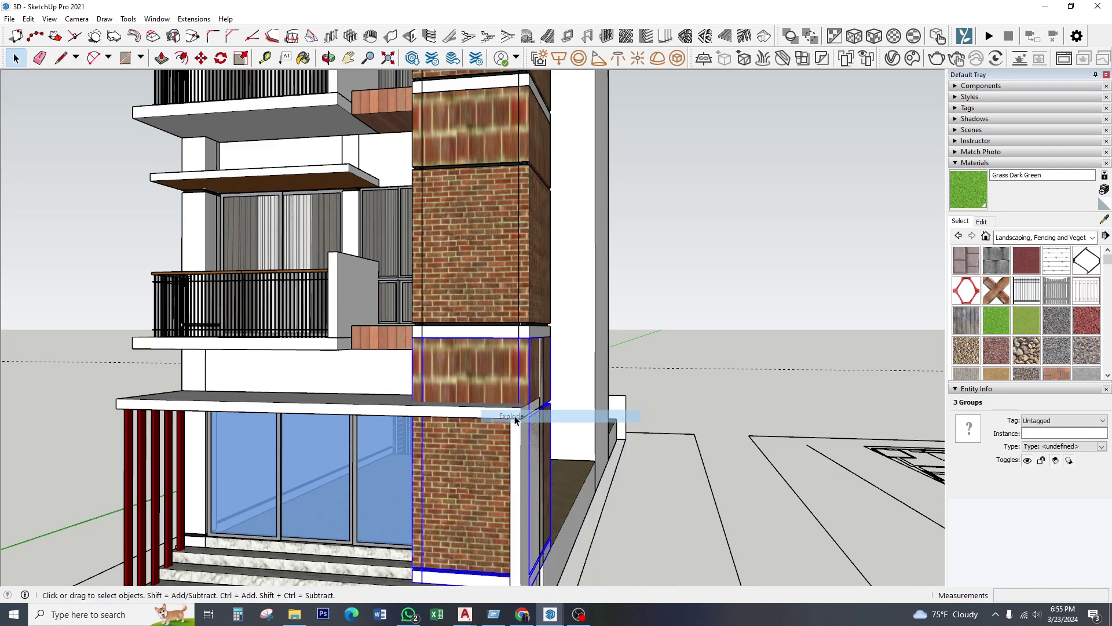
- Delete the ground-floor brick panel and the narrow brick strip beside the glass
click(461, 371)
click(467, 442)
key(Delete)
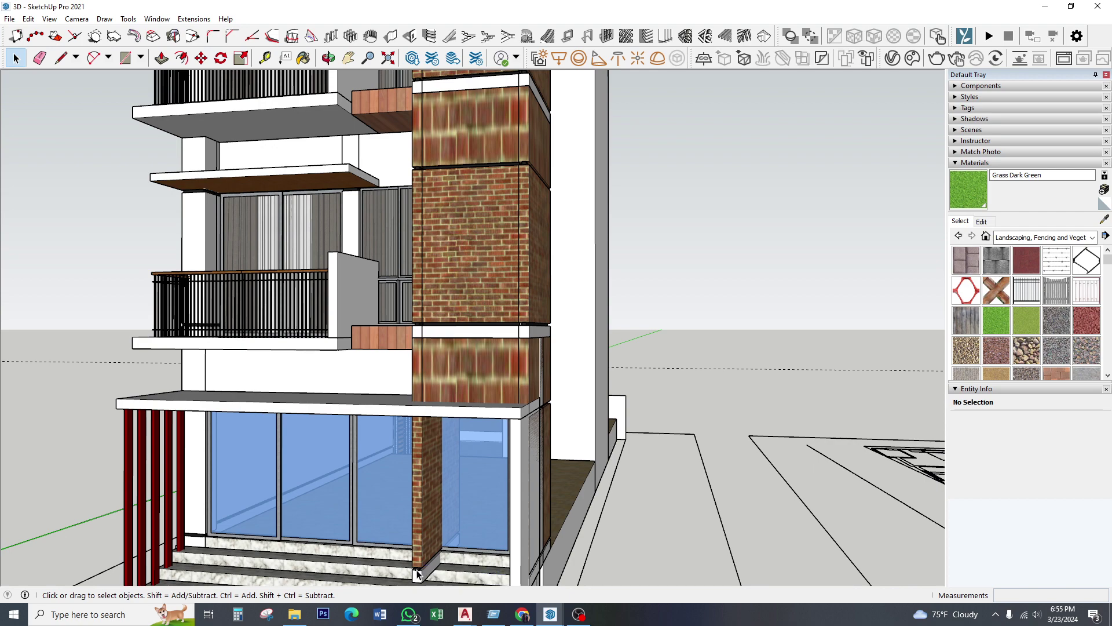
key(Delete)
- Delete the canopy soffit slab, then undo to restore it
middle_drag(443, 553, 577, 560)
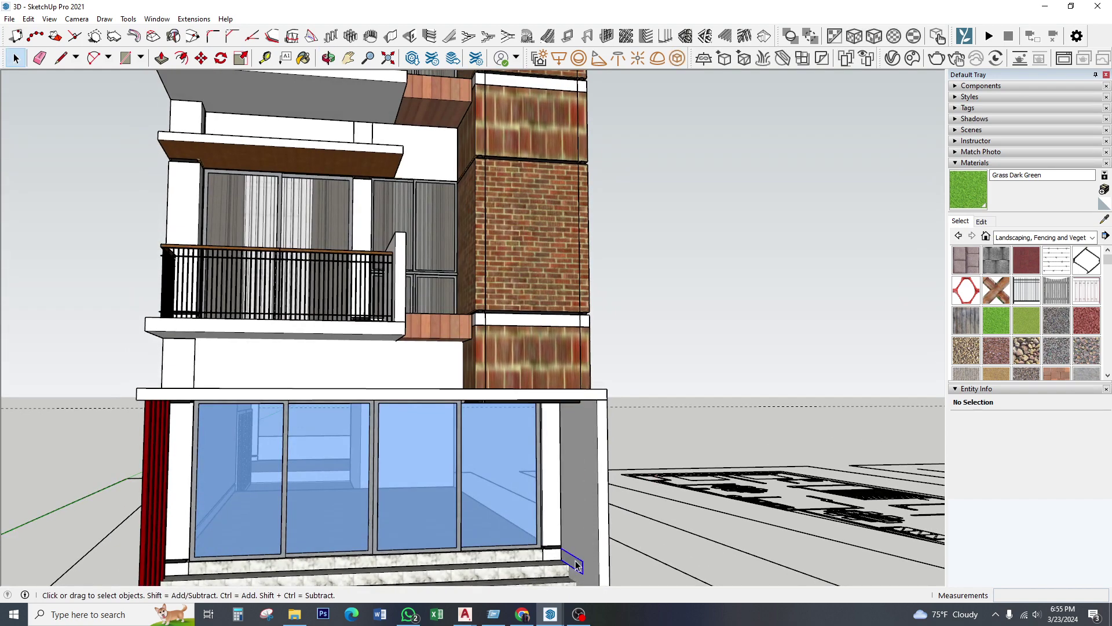
scroll(574, 425, up, 3)
scroll(561, 404, up, 3)
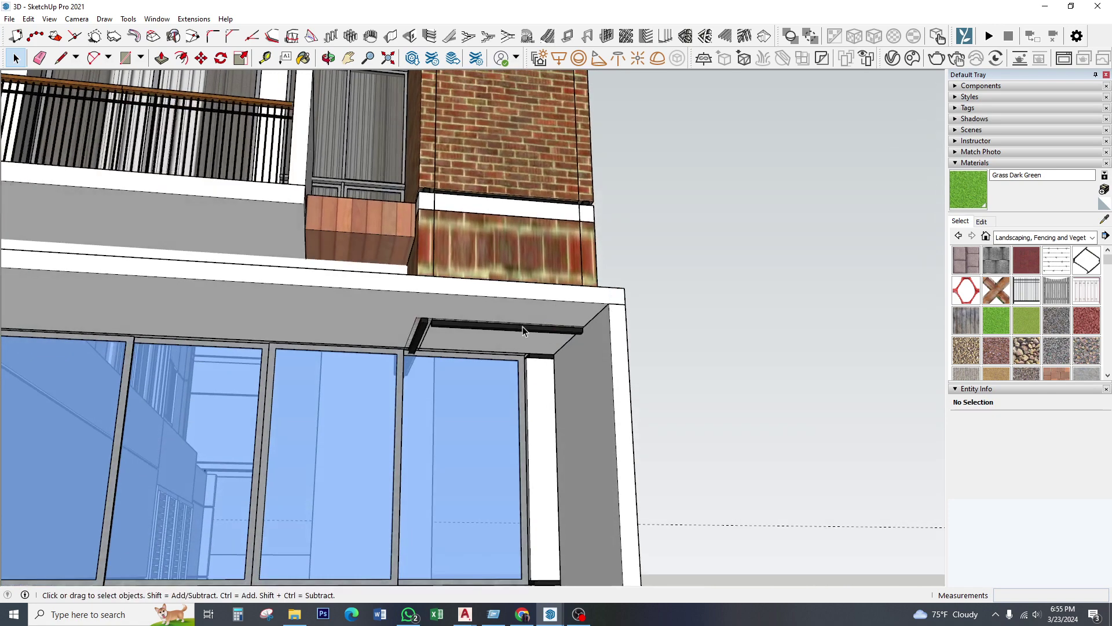
click(504, 328)
key(Delete)
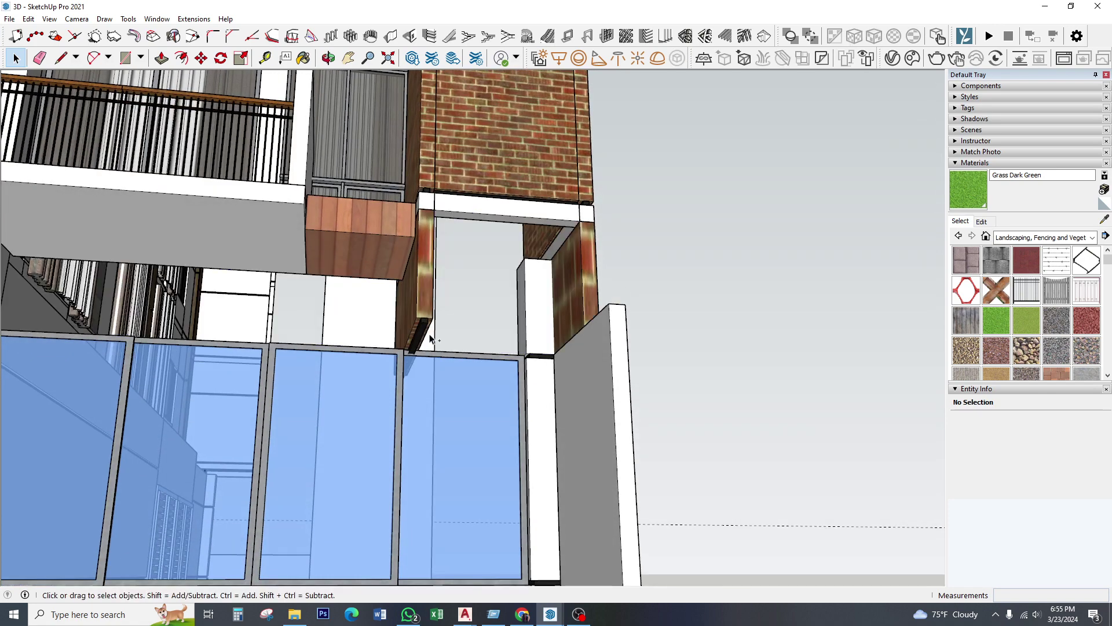
key(ctrl+z)
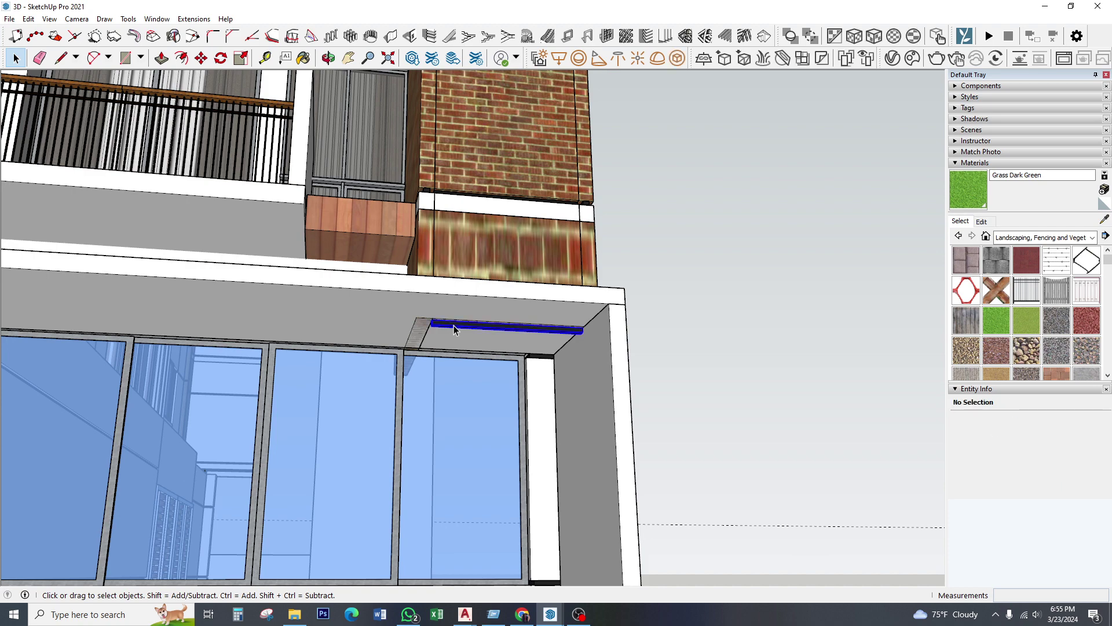
- Select the brick band panels including the right side and make them unique
middle_drag(446, 326, 446, 460)
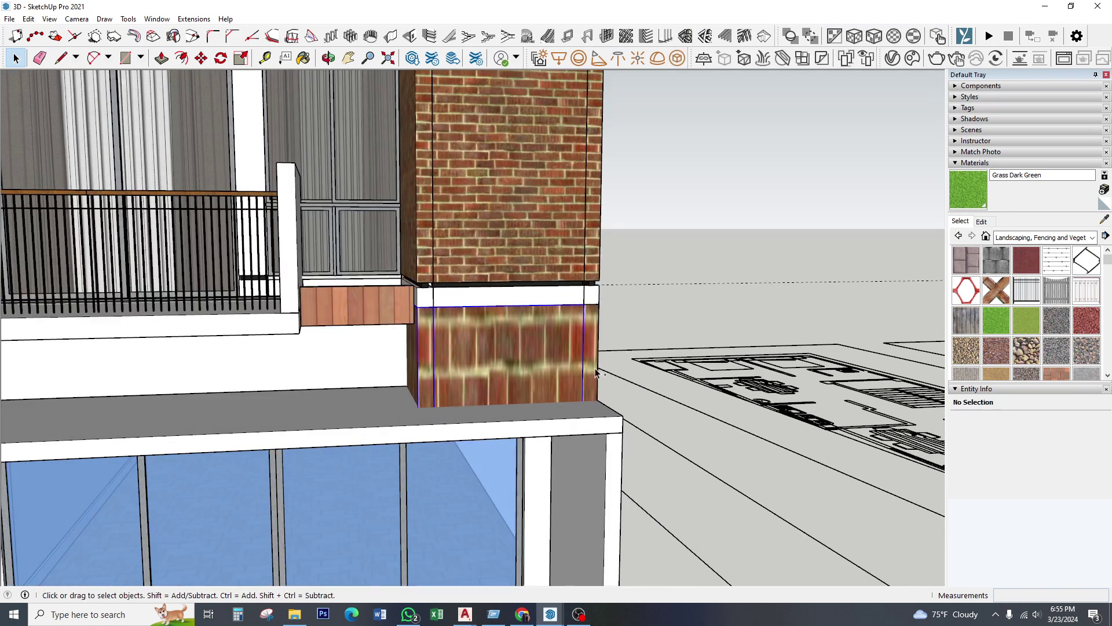
middle_drag(597, 372, 450, 389)
ctrl+click(513, 355)
right_click(514, 356)
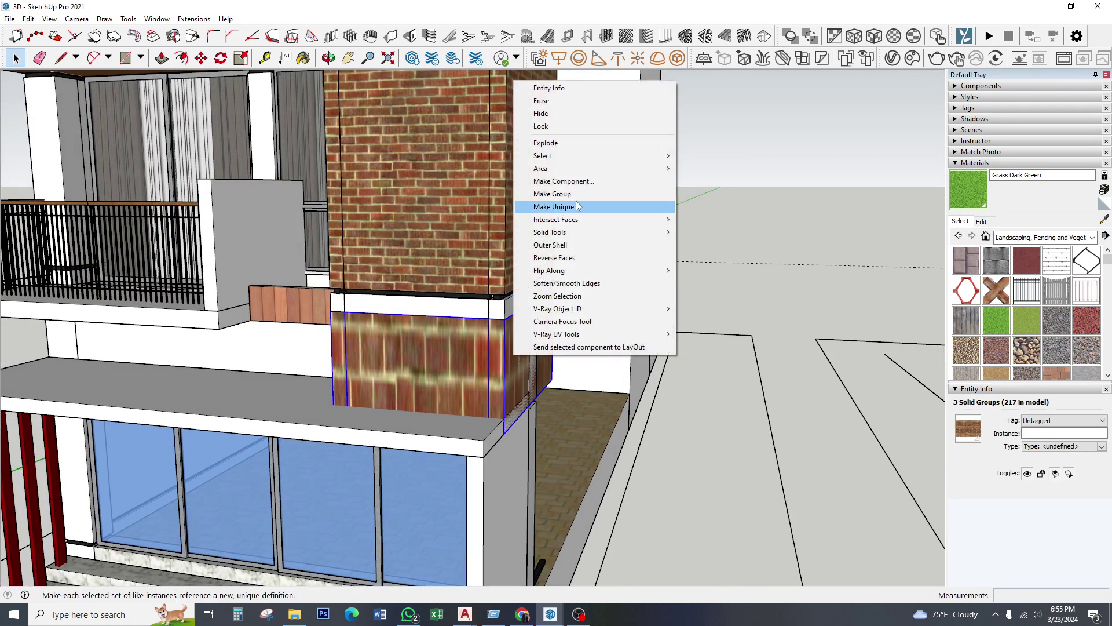
click(225, 92)
- Scale the brick band panels vertically down to about 0.86
click(241, 58)
mouse_move(452, 452)
middle_down()
mouse_move(457, 369)
mouse_move(510, 394)
middle_up()
click(462, 363)
click(518, 405)
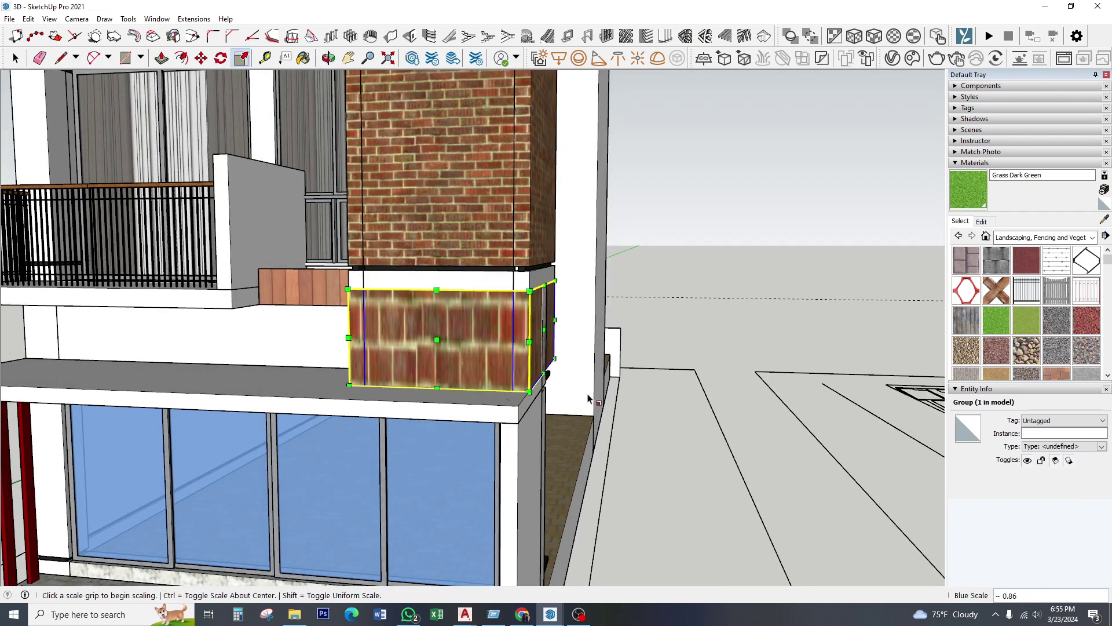
scroll(637, 353, down, 5)
click(16, 58)
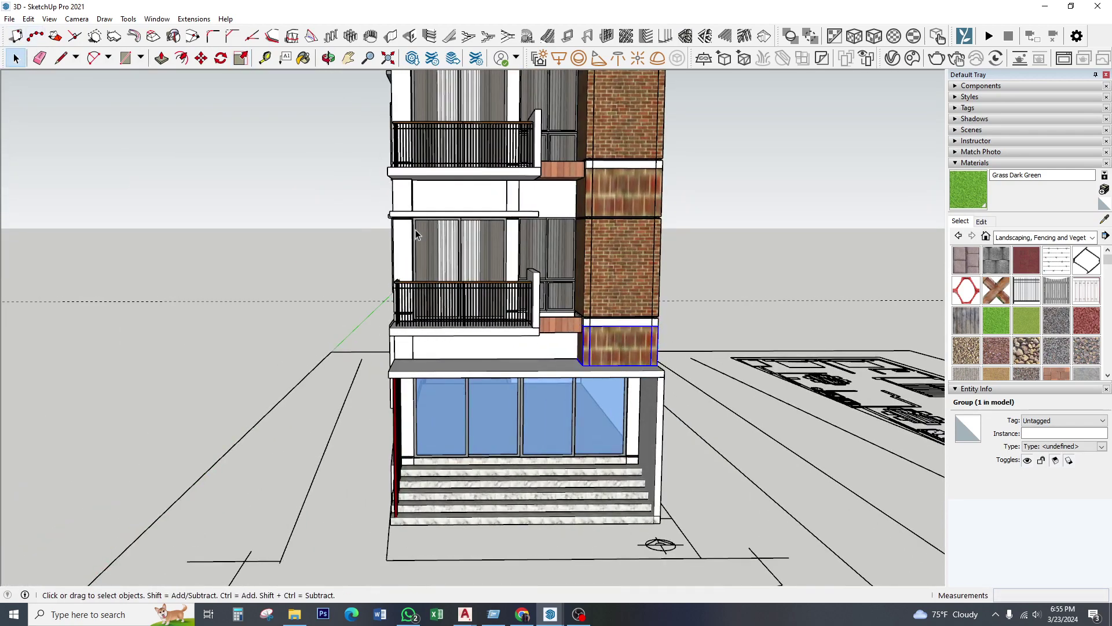
mouse_move(522, 290)
middle_down()
mouse_move(655, 254)
mouse_move(600, 177)
mouse_move(635, 191)
mouse_move(544, 208)
middle_up()
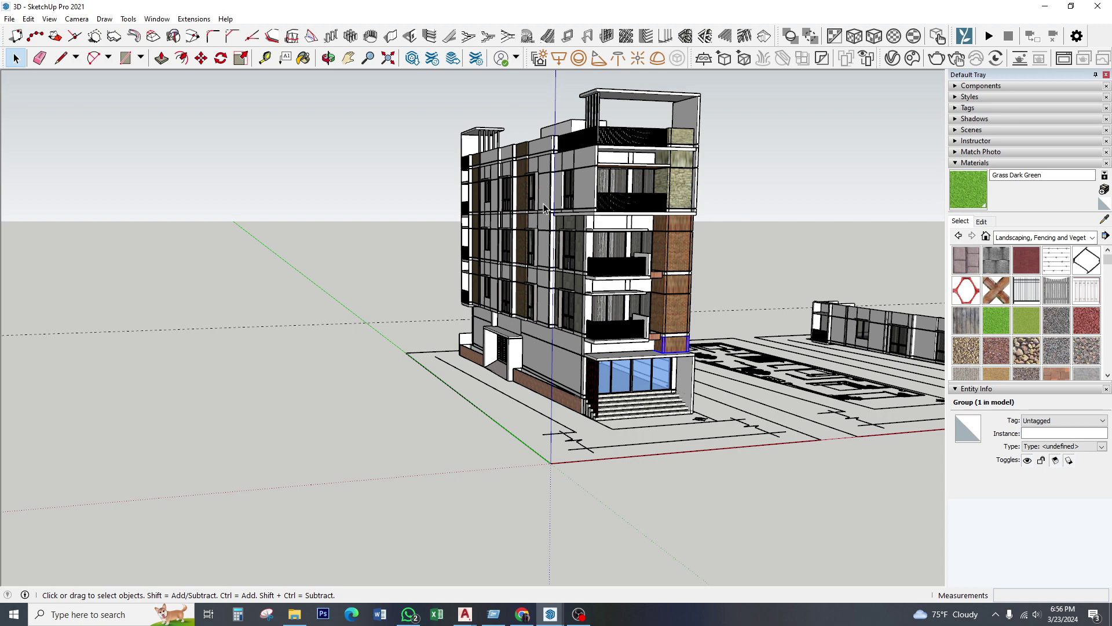
middle_drag(543, 212, 568, 302)
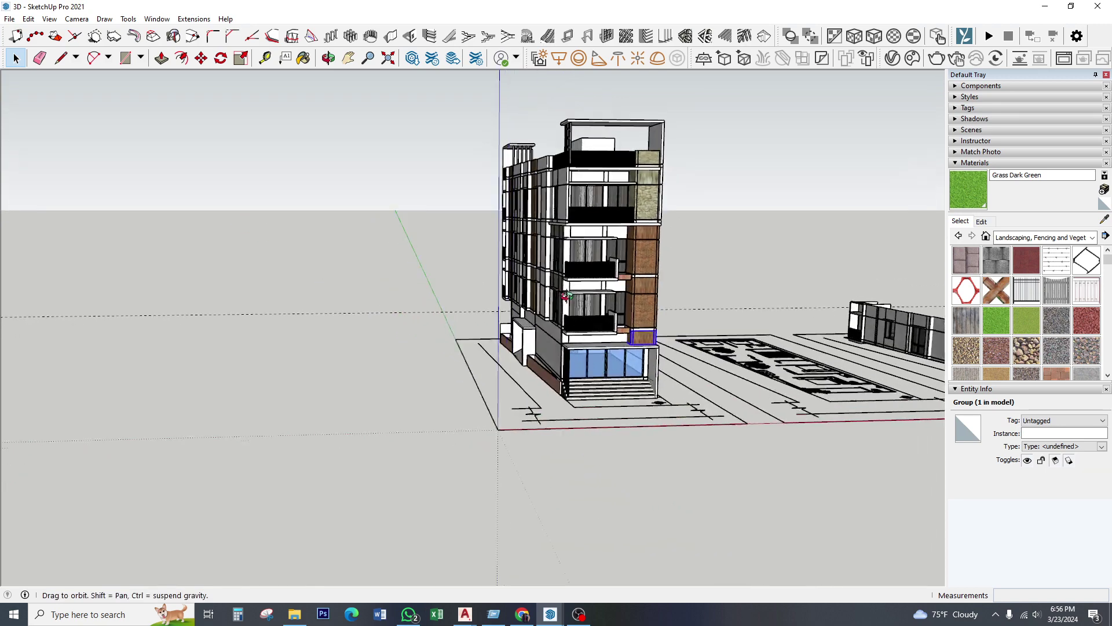
mouse_move(592, 175)
middle_down()
mouse_move(551, 270)
mouse_move(610, 154)
mouse_move(638, 156)
mouse_move(647, 231)
middle_up()
scroll(551, 269, up, 3)
scroll(551, 270, up, 3)
scroll(550, 269, down, 3)
scroll(609, 154, up, 3)
scroll(642, 162, down, 3)
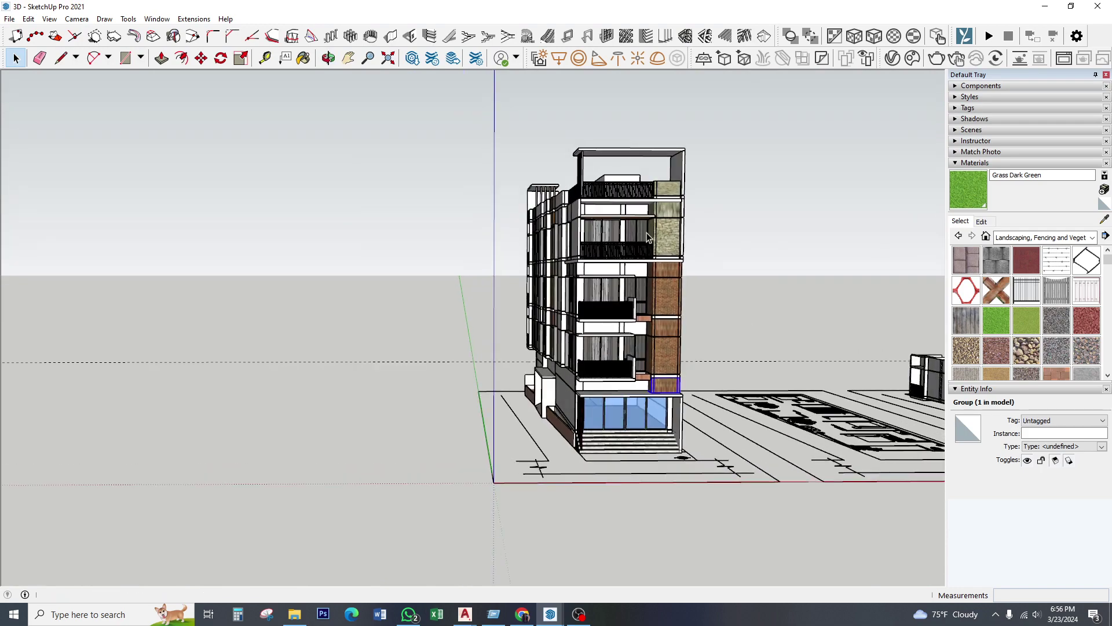
scroll(653, 195, up, 2)
scroll(653, 196, up, 1)
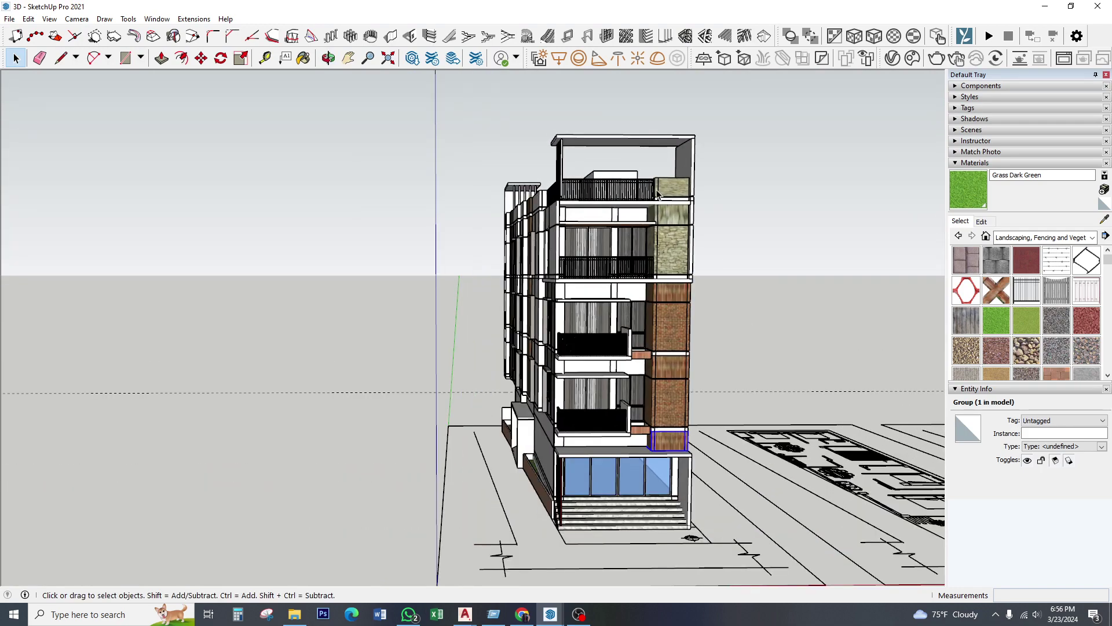
scroll(658, 193, up, 1)
scroll(659, 192, up, 1)
scroll(659, 193, up, 1)
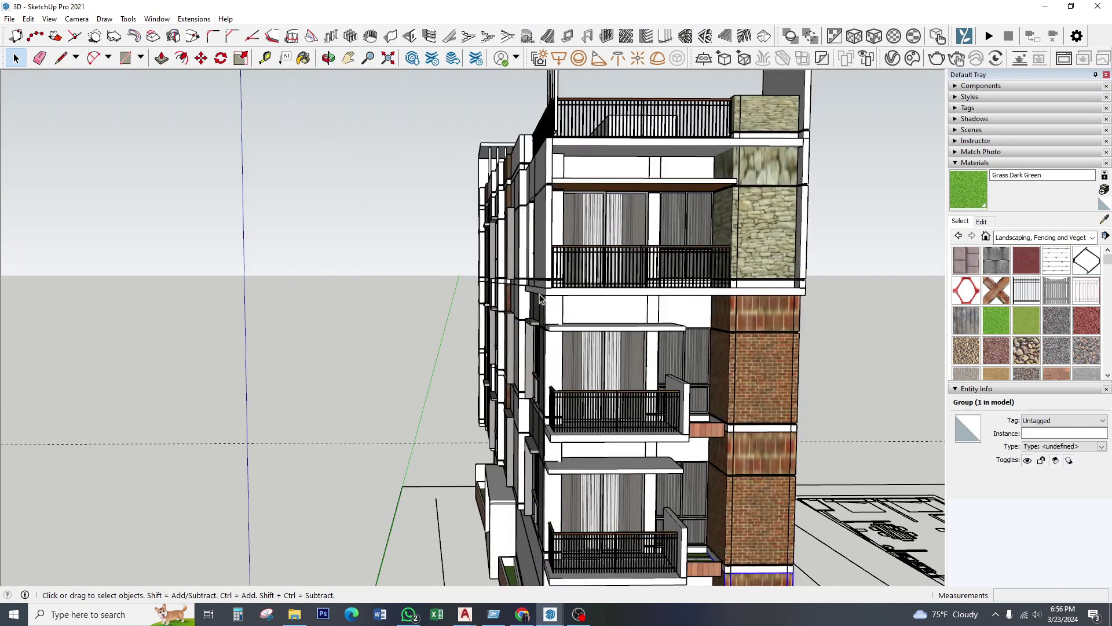
mouse_move(658, 193)
middle_down()
mouse_move(571, 329)
mouse_move(666, 243)
middle_up()
scroll(571, 328, down, 3)
scroll(666, 242, down, 1)
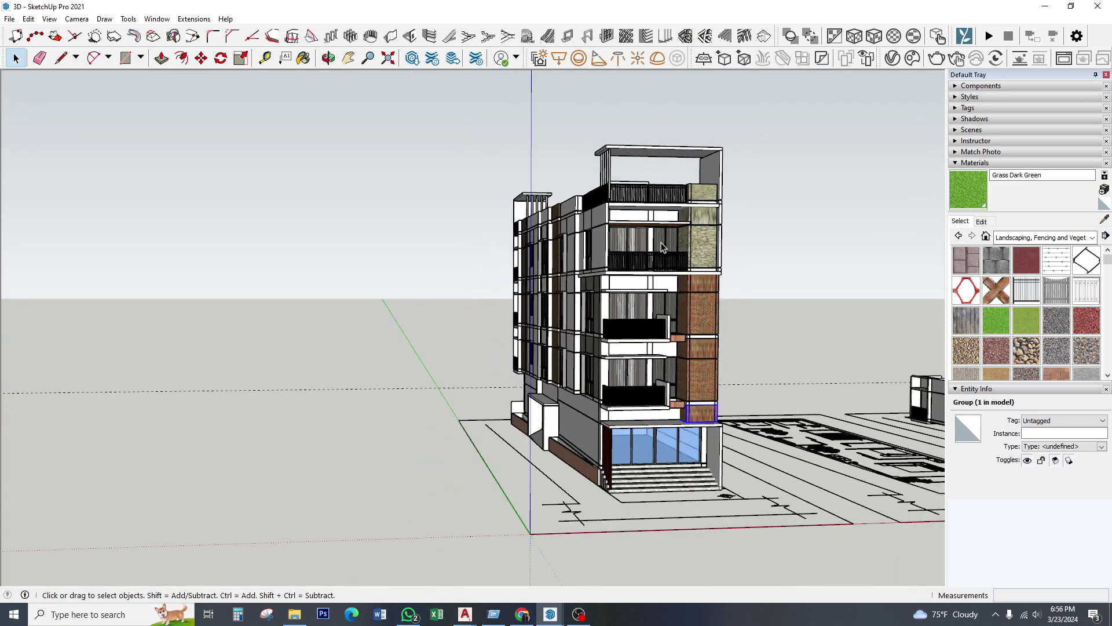
scroll(661, 242, down, 1)
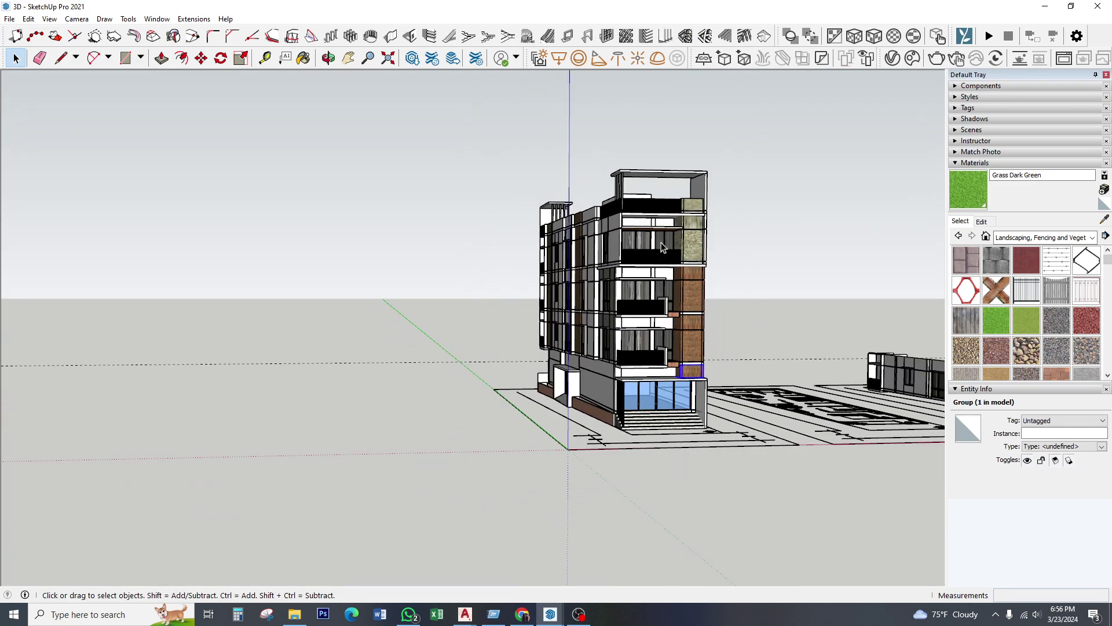
mouse_move(663, 247)
middle_down()
mouse_move(593, 255)
mouse_move(606, 403)
middle_up()
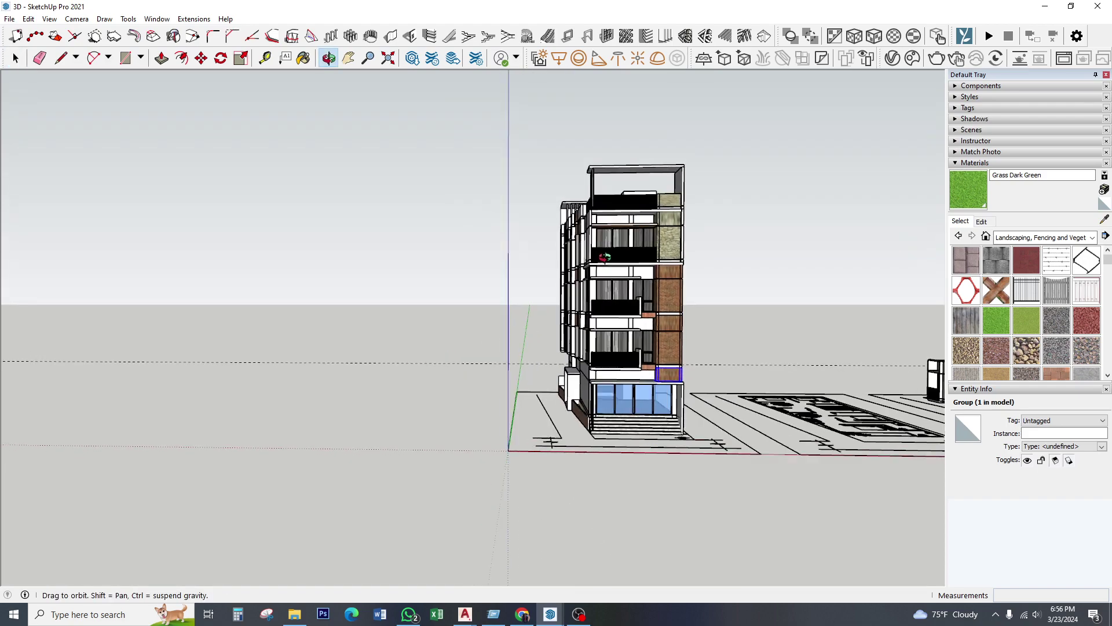
scroll(606, 403, up, 2)
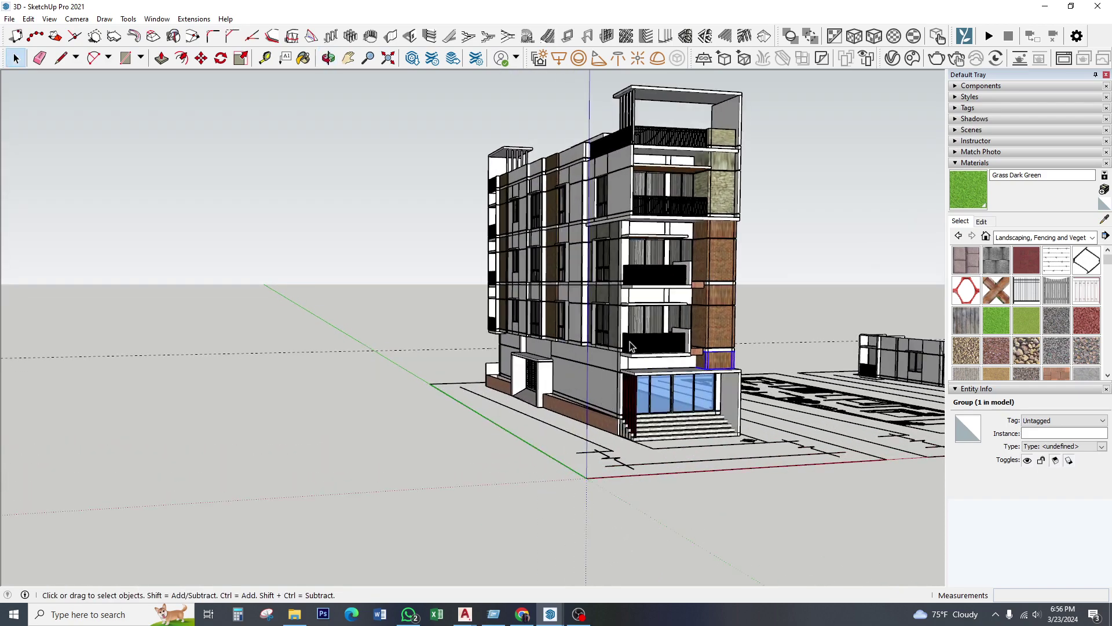
scroll(634, 334, up, 1)
mouse_move(642, 321)
middle_down()
mouse_move(425, 248)
mouse_move(628, 261)
mouse_move(507, 323)
middle_up()
scroll(628, 262, down, 2)
scroll(628, 262, down, 1)
scroll(627, 261, down, 2)
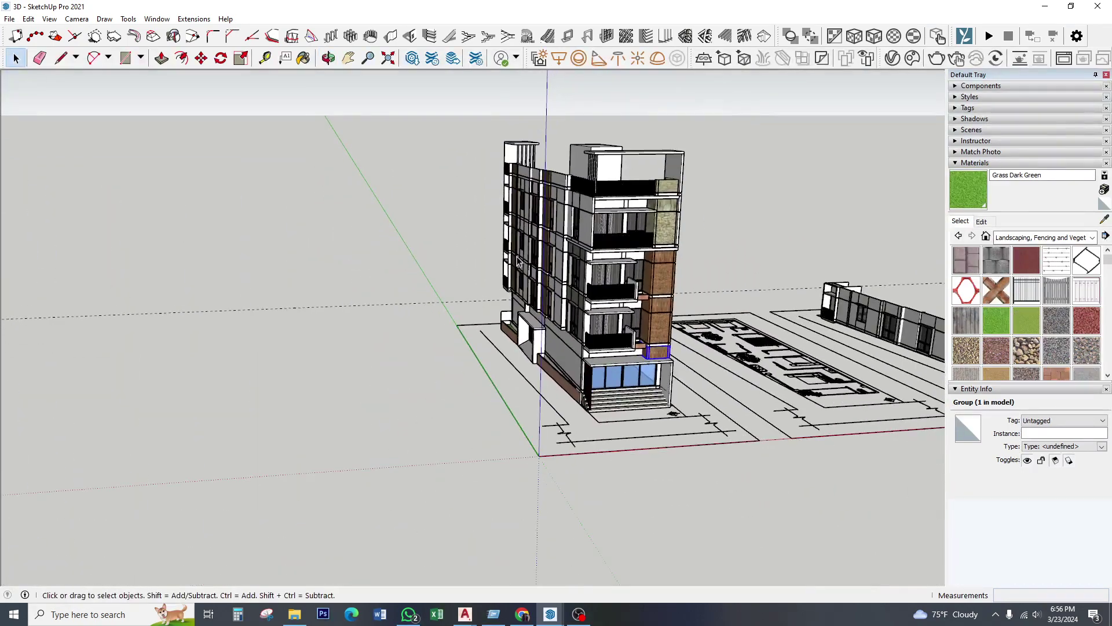
scroll(507, 324, up, 2)
middle_drag(570, 291, 224, 373)
scroll(577, 267, up, 2)
scroll(729, 209, up, 2)
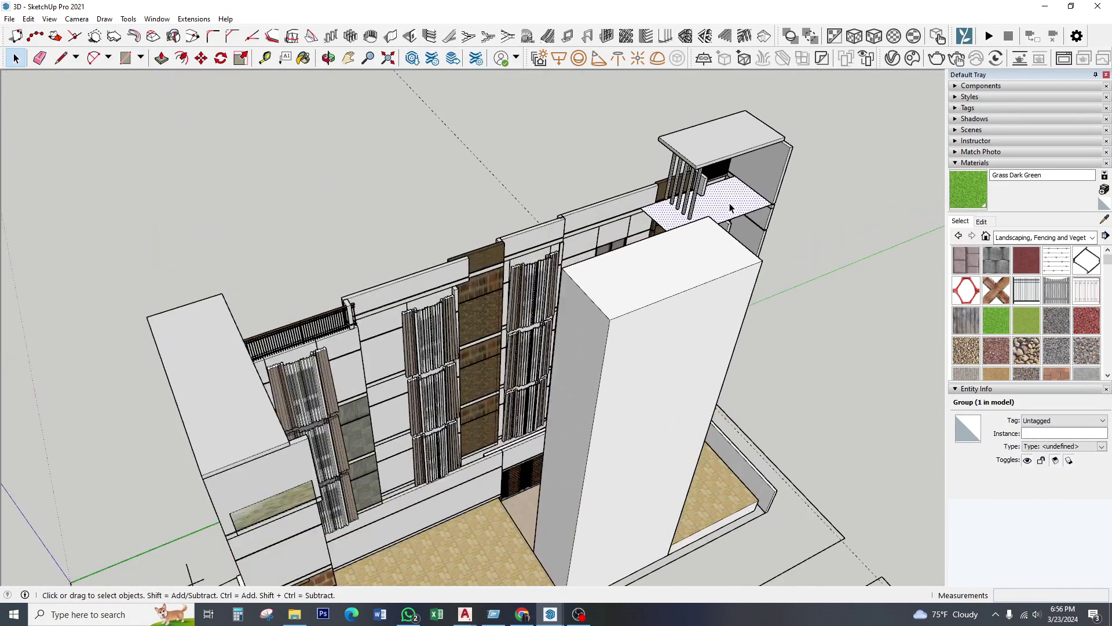
- Push/pull the upper terrace floor face up by 5 inches
click(730, 207)
click(693, 207)
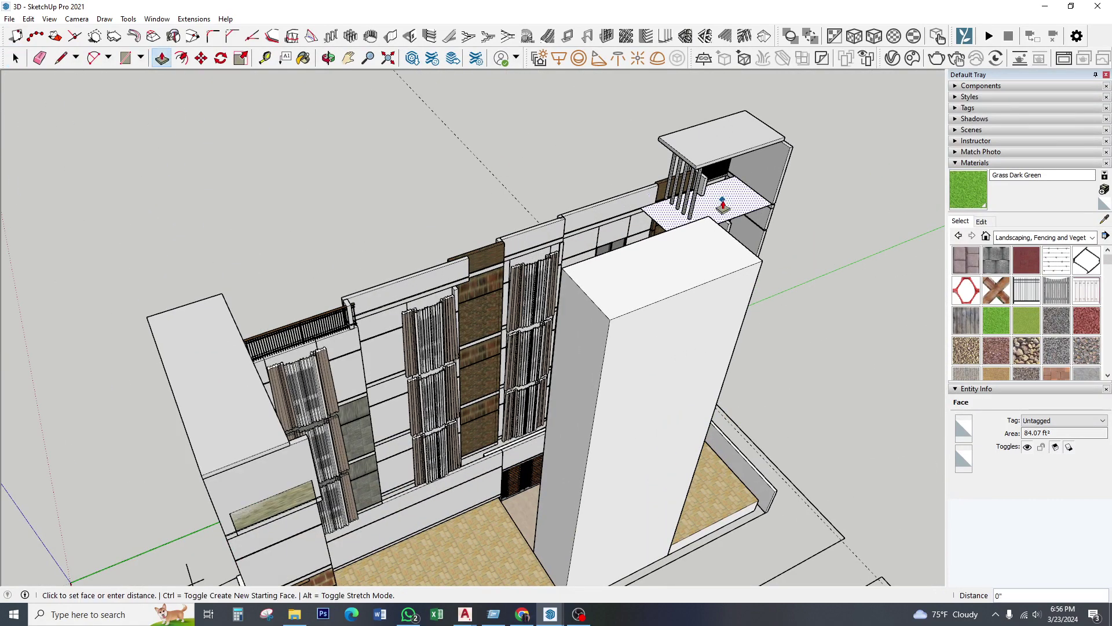
text(5)
key(Return)
scroll(683, 220, up, 2)
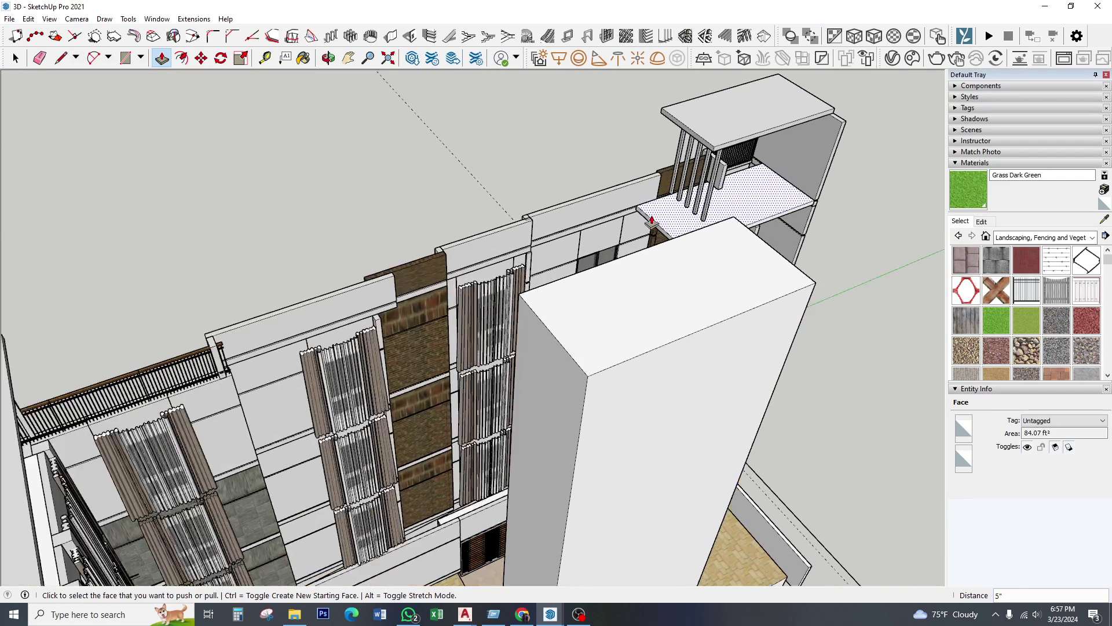
scroll(650, 229, up, 2)
scroll(655, 228, down, 3)
scroll(579, 318, down, 3)
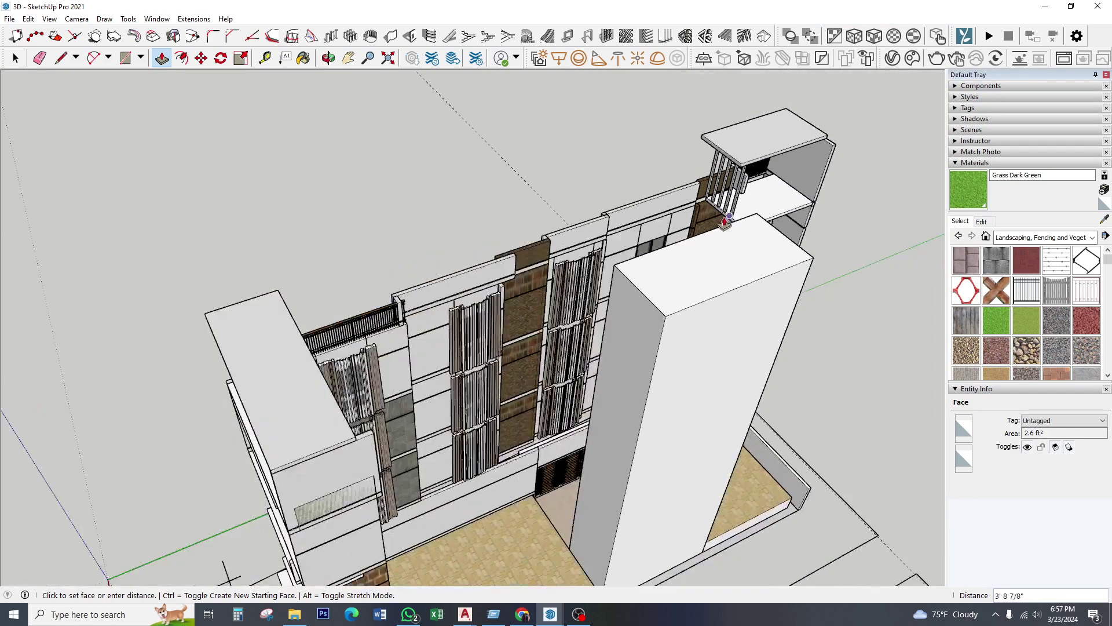
scroll(522, 377, down, 2)
- Extend the long roof-edge face so the roof slab spans the building's rear
click(484, 402)
middle_drag(484, 402, 191, 365)
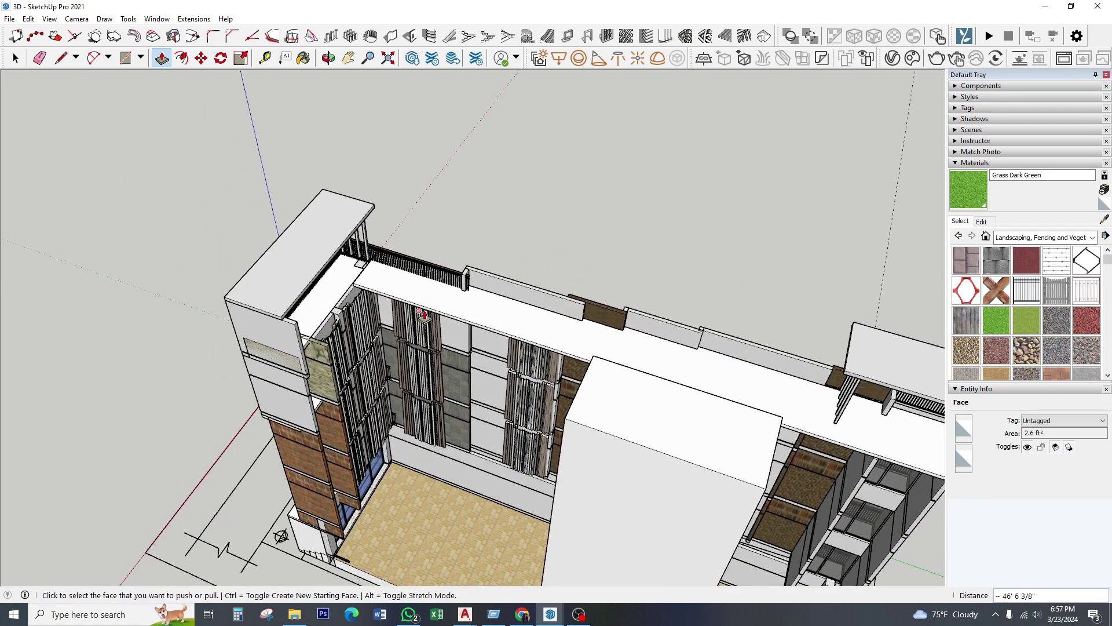
click(393, 343)
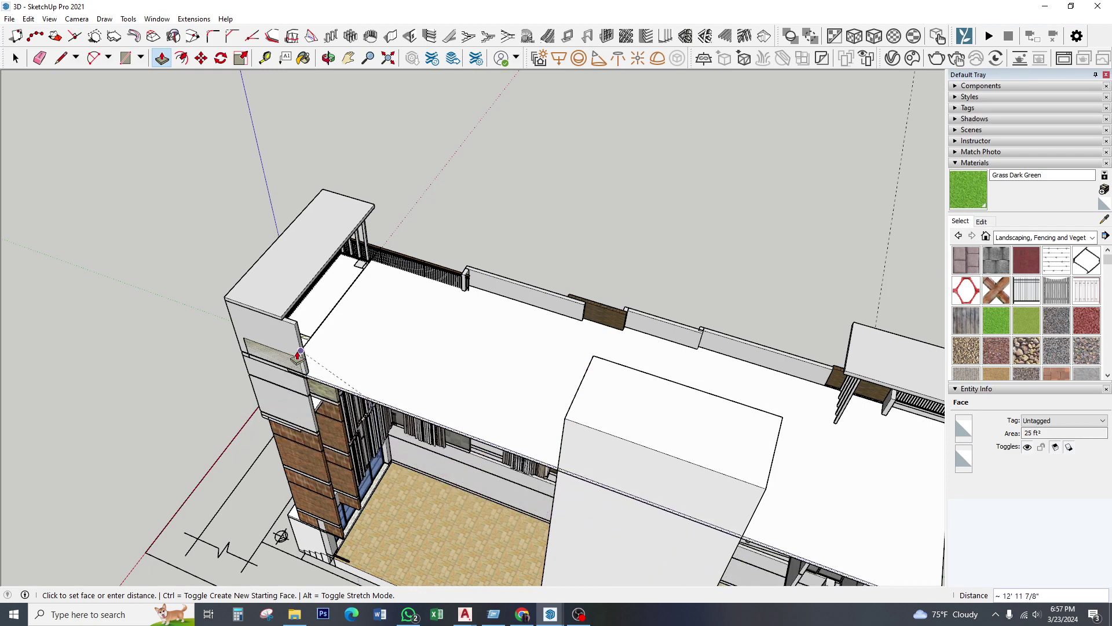
click(299, 351)
mouse_move(300, 351)
middle_down()
mouse_move(513, 300)
mouse_move(631, 211)
middle_up()
scroll(514, 300, down, 5)
- Orbit and zoom to a frontal view of the building's upper corner
key(space)
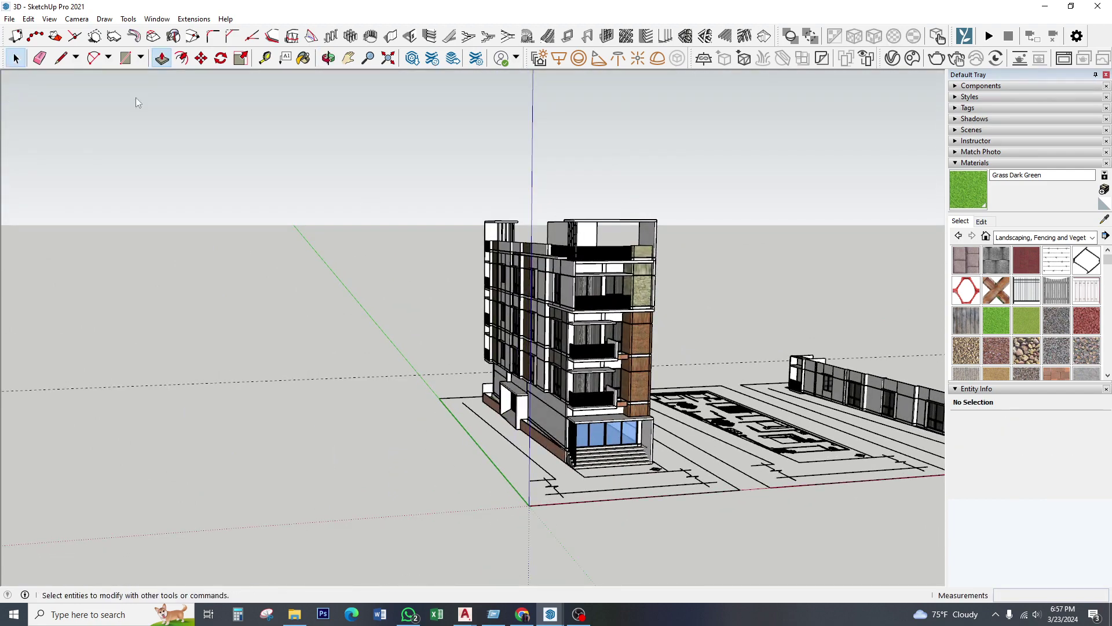
scroll(138, 103, up, 3)
mouse_move(138, 103)
middle_down()
mouse_move(809, 251)
mouse_move(575, 288)
mouse_move(548, 344)
middle_up()
scroll(569, 305, up, 2)
scroll(547, 344, up, 3)
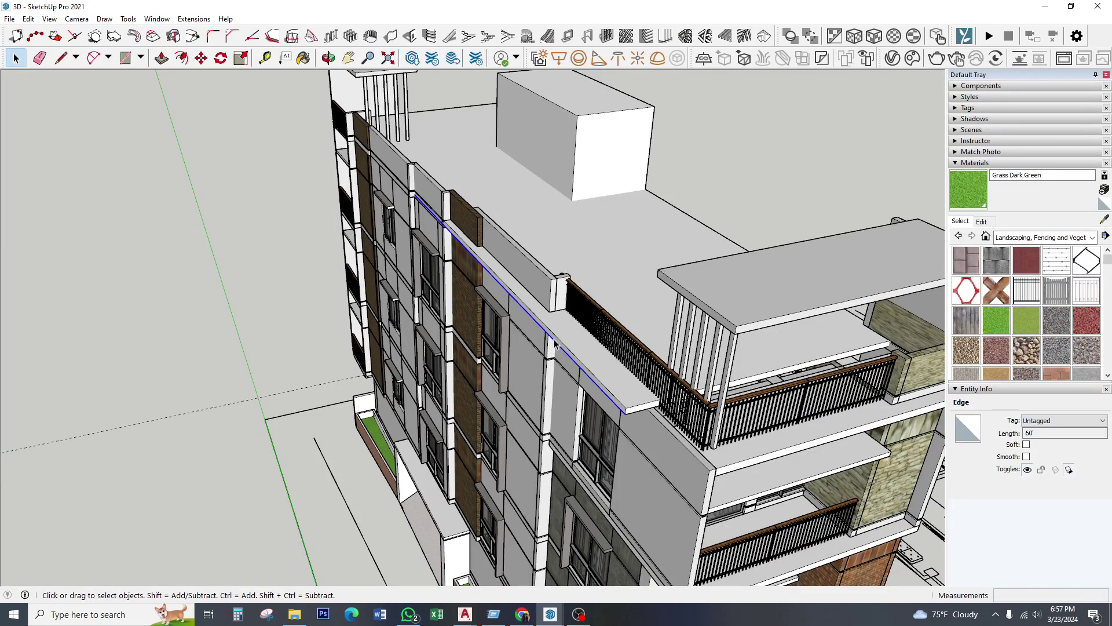
mouse_move(553, 340)
middle_down()
mouse_move(445, 382)
mouse_move(604, 333)
middle_up()
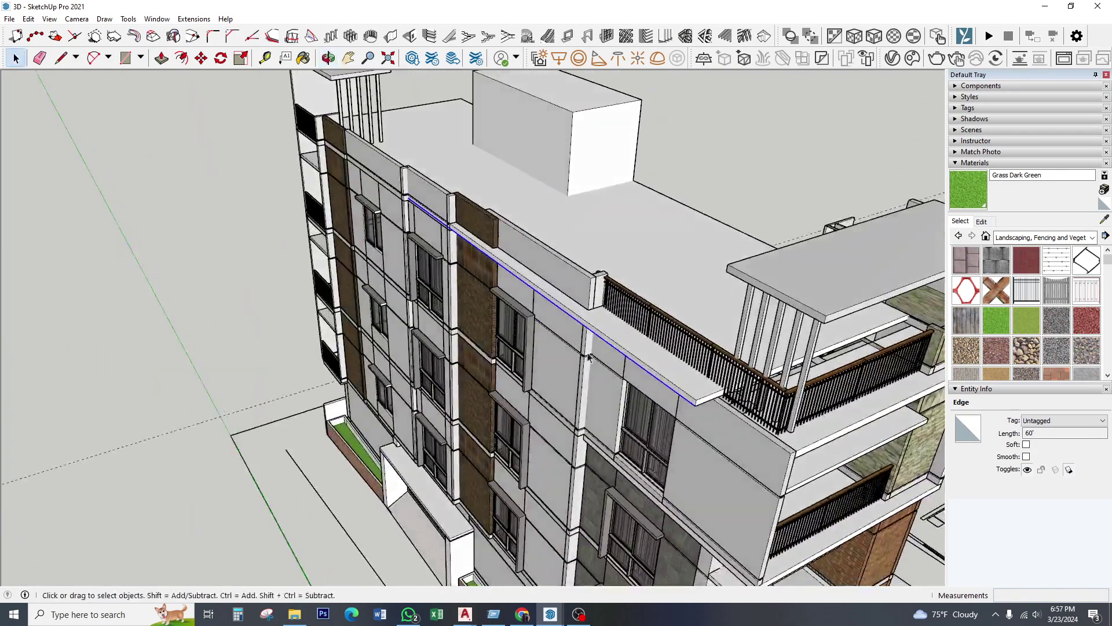
scroll(604, 332, up, 3)
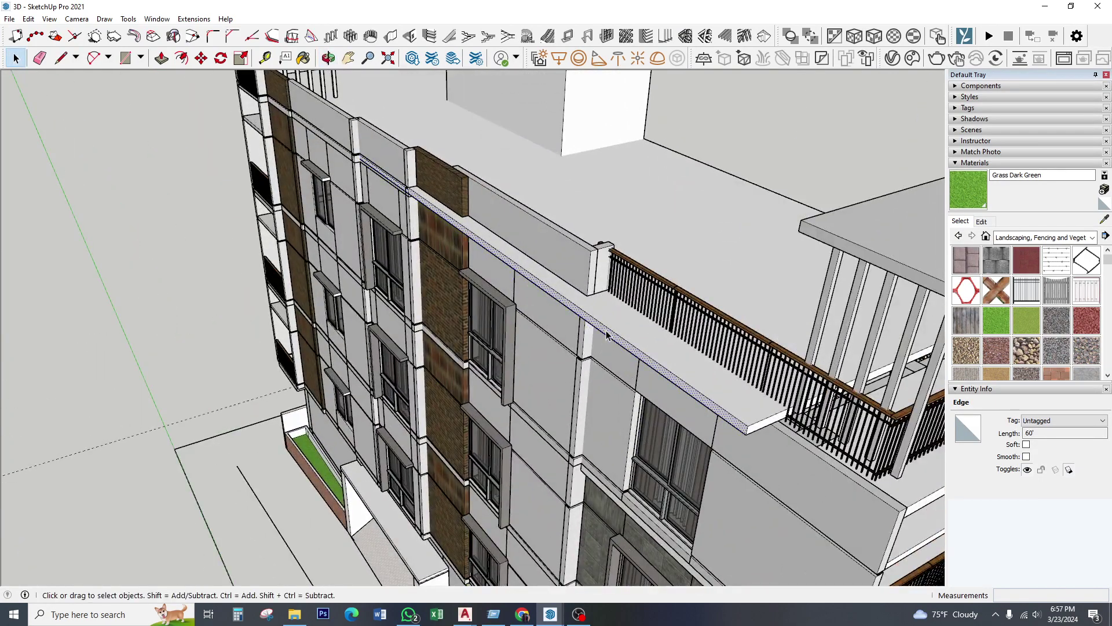
- Push the white roof slab edge beside the railing down about 6 3/16 inches
click(161, 58)
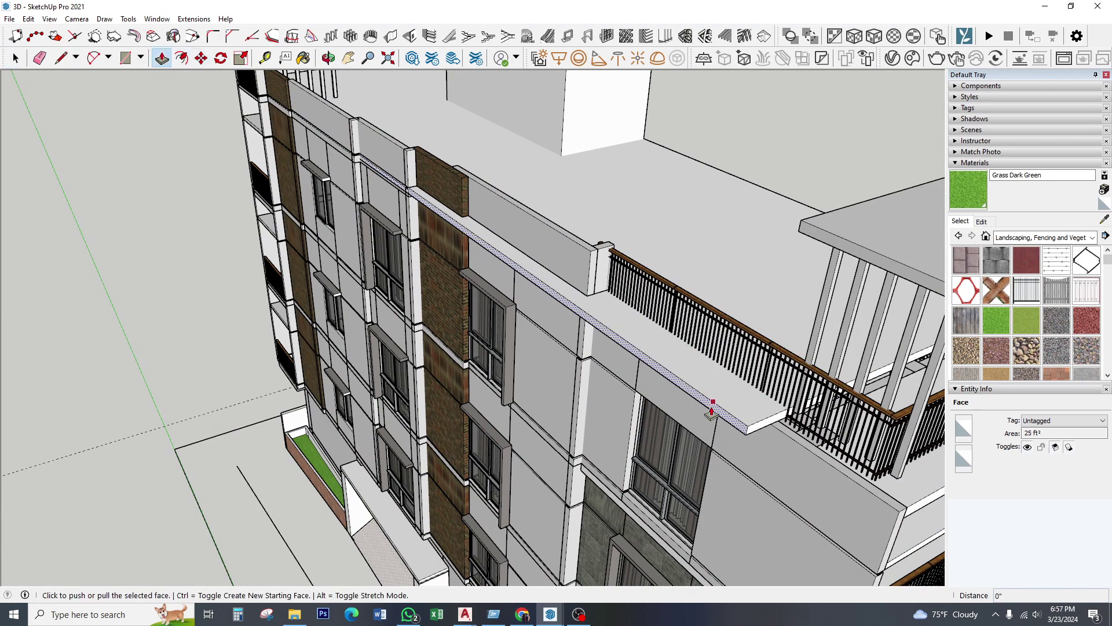
mouse_move(708, 410)
middle_down()
mouse_move(405, 467)
mouse_move(348, 435)
middle_up()
click(280, 403)
mouse_move(281, 402)
middle_down()
mouse_move(444, 412)
mouse_move(568, 355)
mouse_move(584, 248)
mouse_move(367, 273)
mouse_move(348, 271)
mouse_move(356, 263)
mouse_move(460, 298)
mouse_move(309, 399)
middle_up()
scroll(309, 399, up, 5)
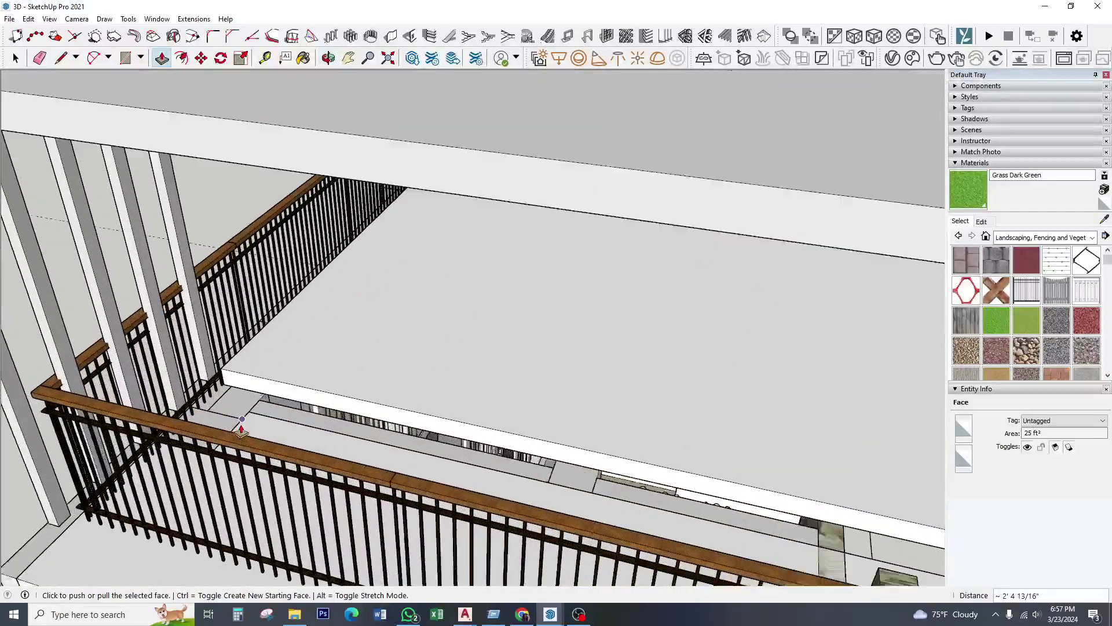
scroll(251, 404, up, 3)
click(272, 380)
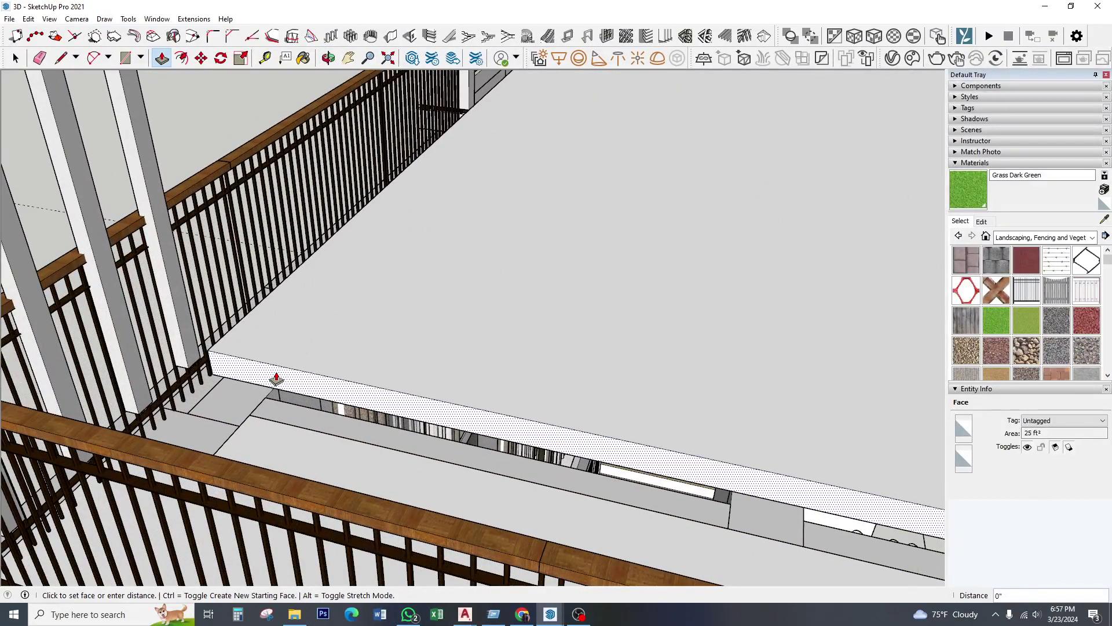
click(278, 427)
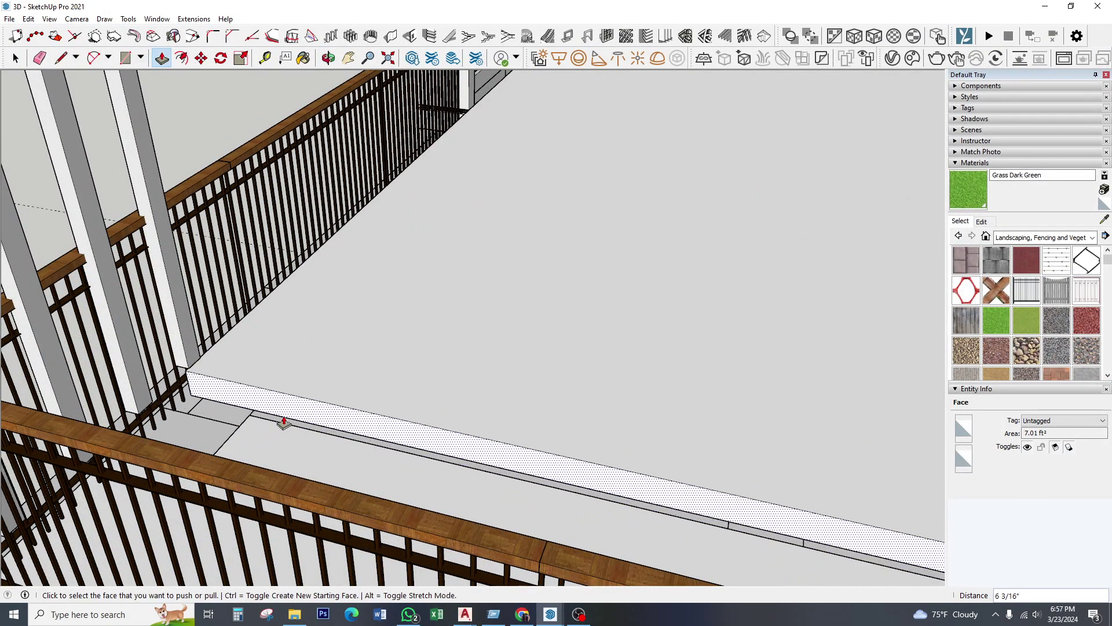
mouse_move(332, 412)
middle_down()
mouse_move(452, 353)
mouse_move(570, 333)
middle_up()
scroll(570, 333, down, 5)
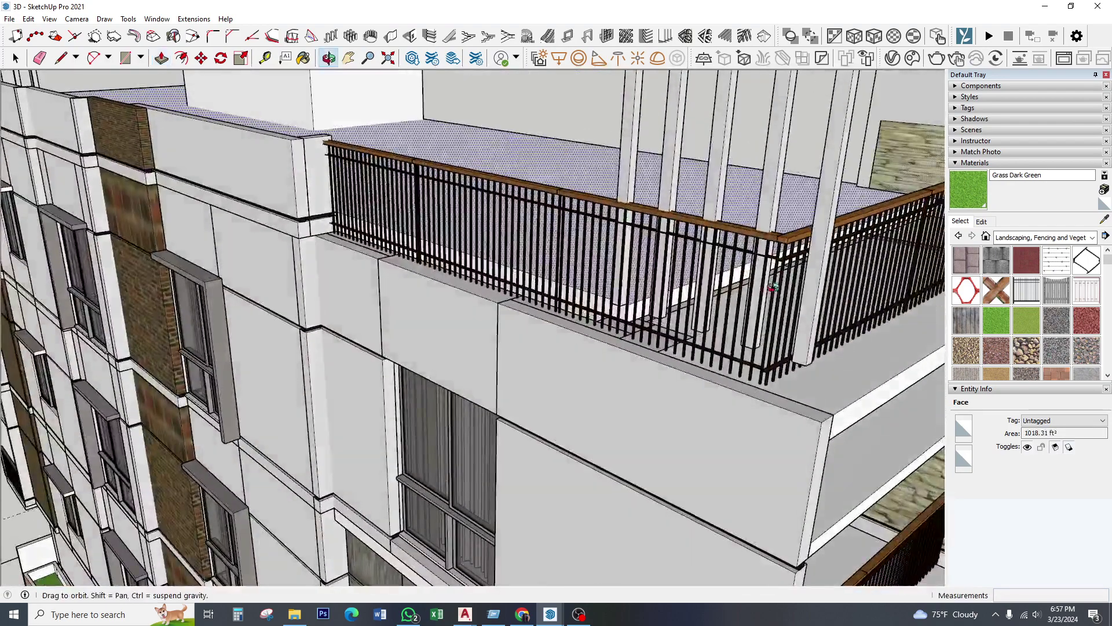
- Select the roof face inside the top-floor railing with its edges and remove it
middle_drag(116, 145, 44, 87)
key(space)
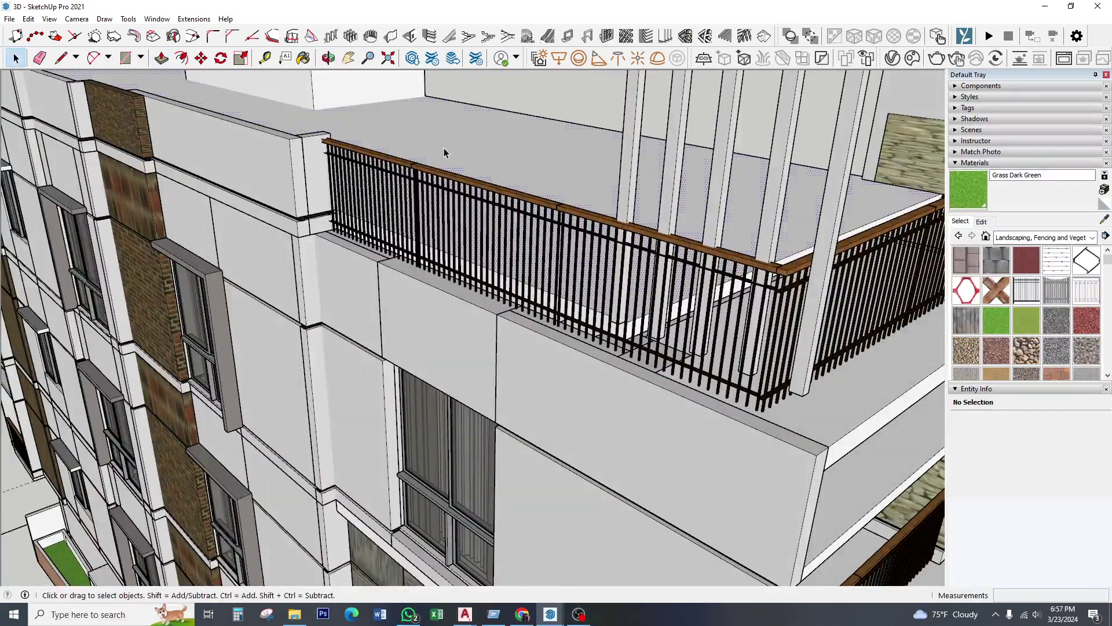
click(444, 148)
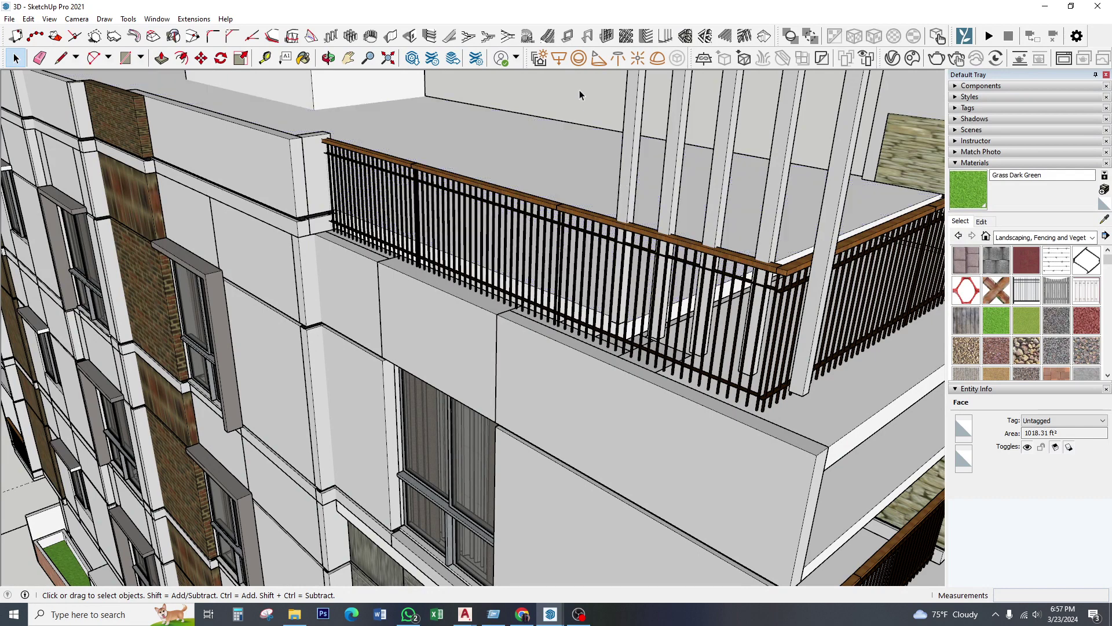
double_click(530, 150)
right_click(530, 150)
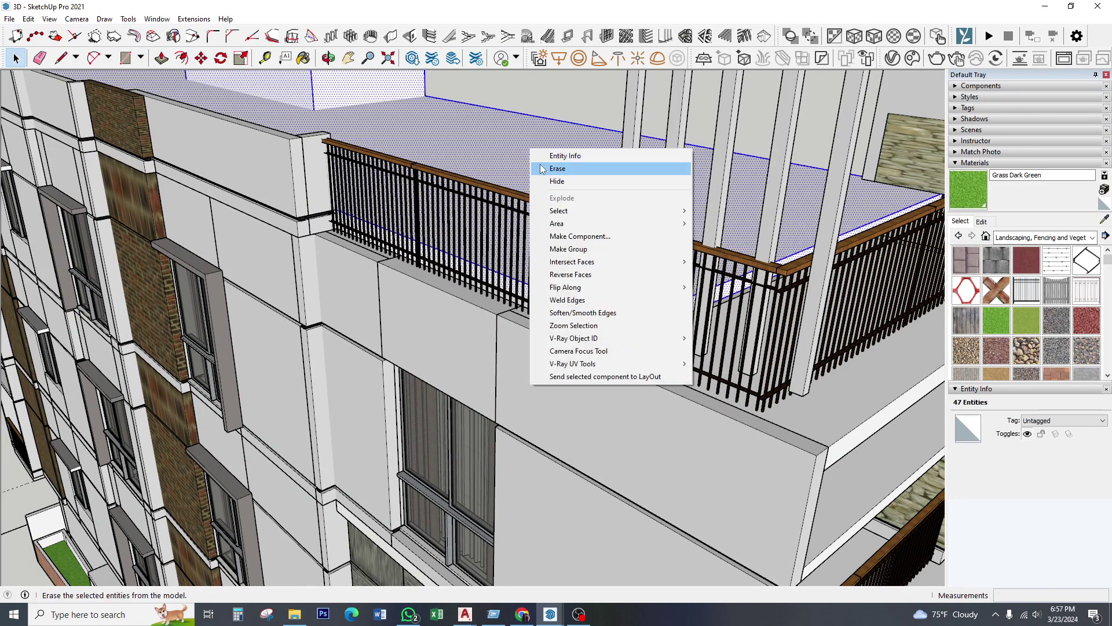
key(Escape)
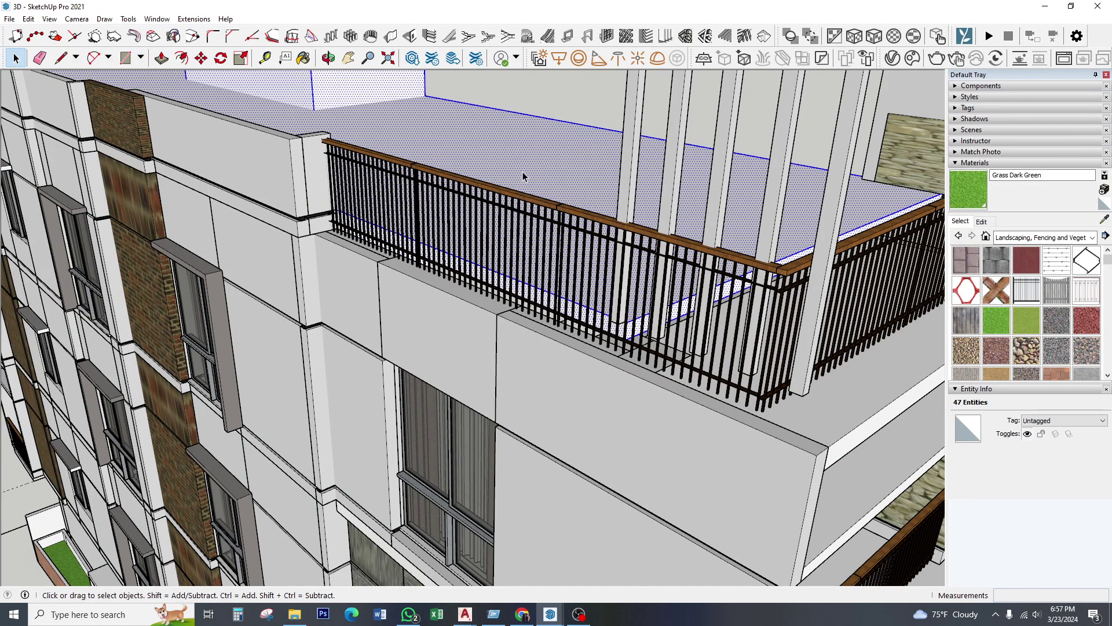
key(ctrl+z)
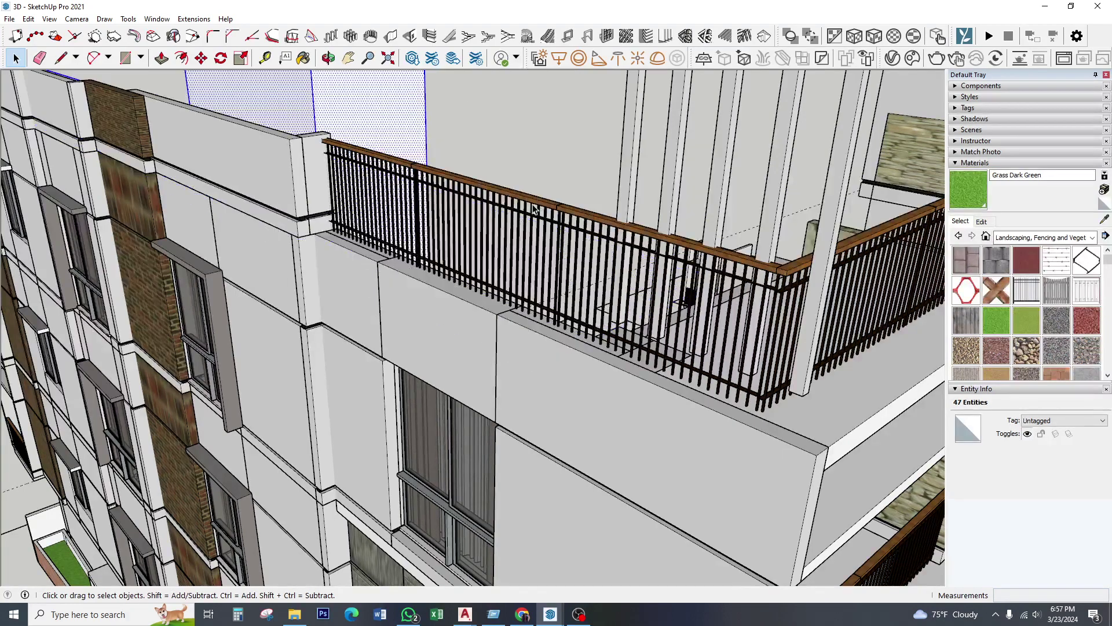
mouse_move(533, 208)
middle_down()
mouse_move(569, 350)
mouse_move(546, 284)
middle_up()
click(557, 194)
scroll(557, 195, down, 3)
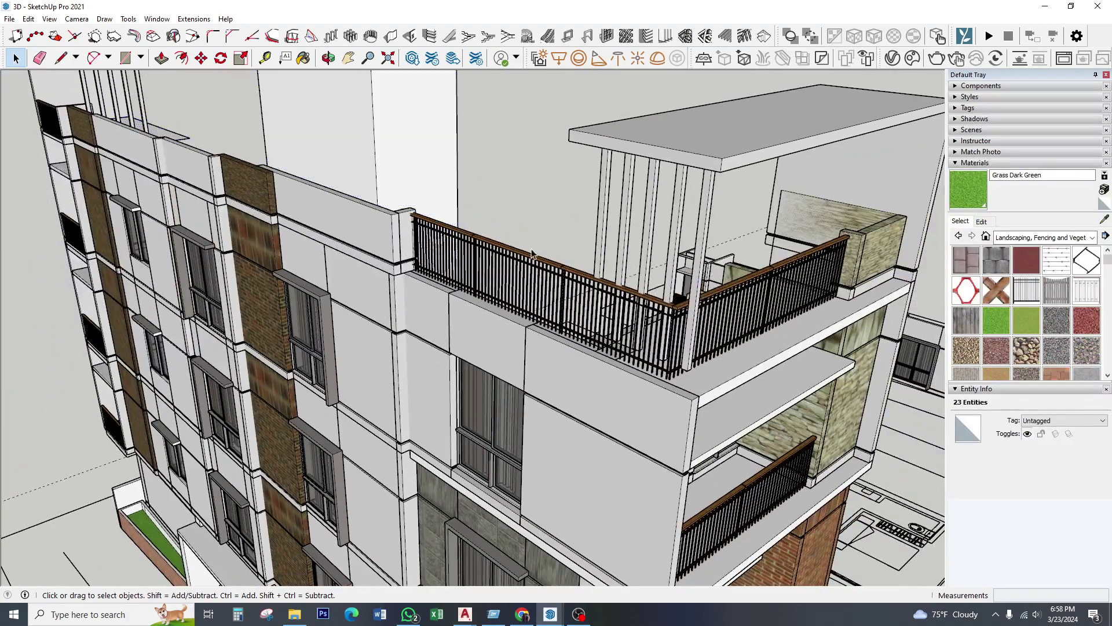
middle_drag(557, 194, 570, 315)
scroll(571, 314, down, 5)
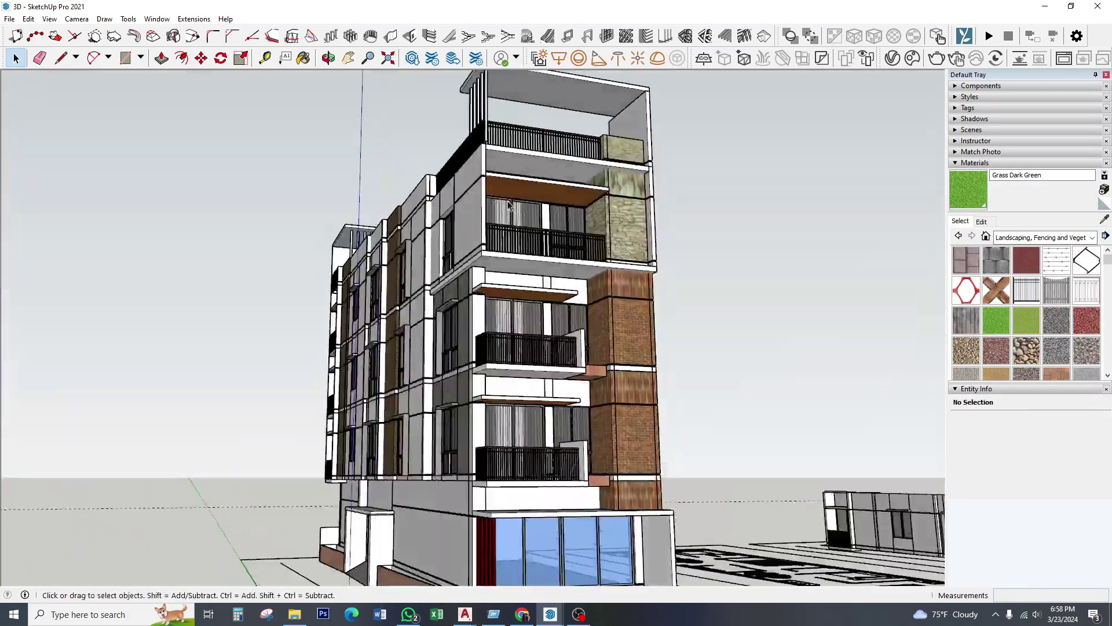
scroll(570, 315, down, 3)
middle_drag(522, 272, 480, 268)
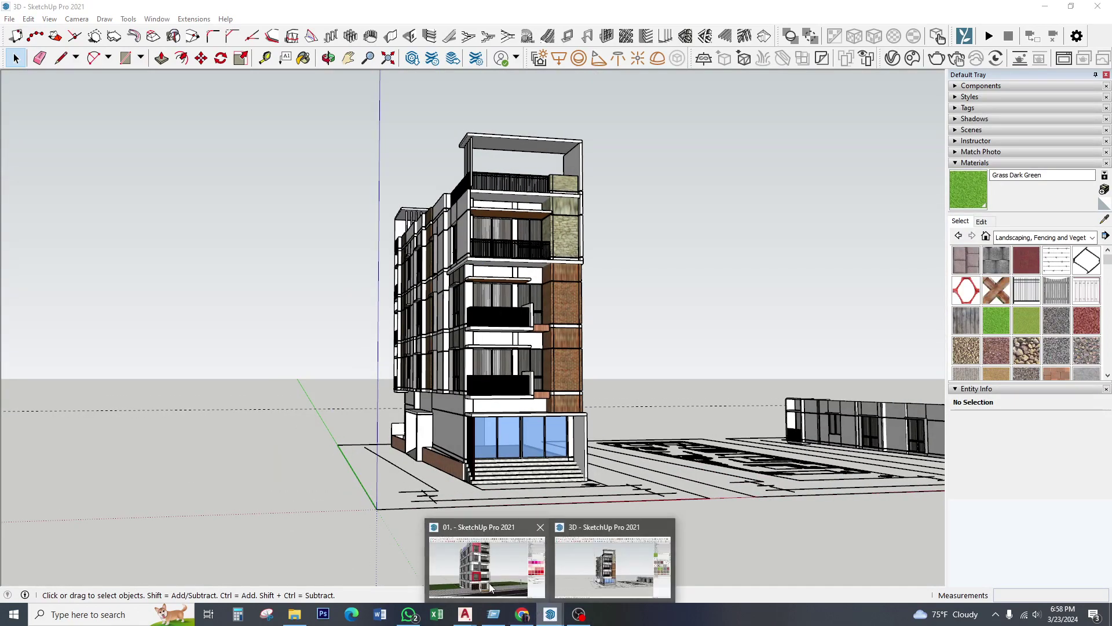
click(493, 584)
scroll(445, 162, up, 3)
scroll(530, 203, up, 2)
scroll(512, 151, up, 3)
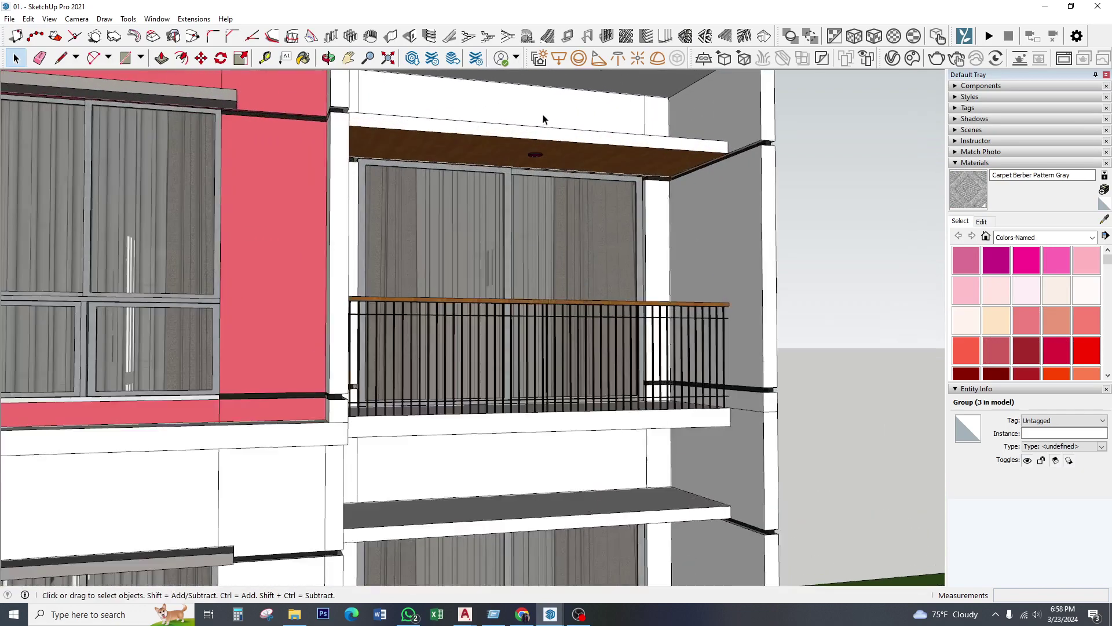
scroll(542, 124, up, 1)
scroll(539, 150, up, 1)
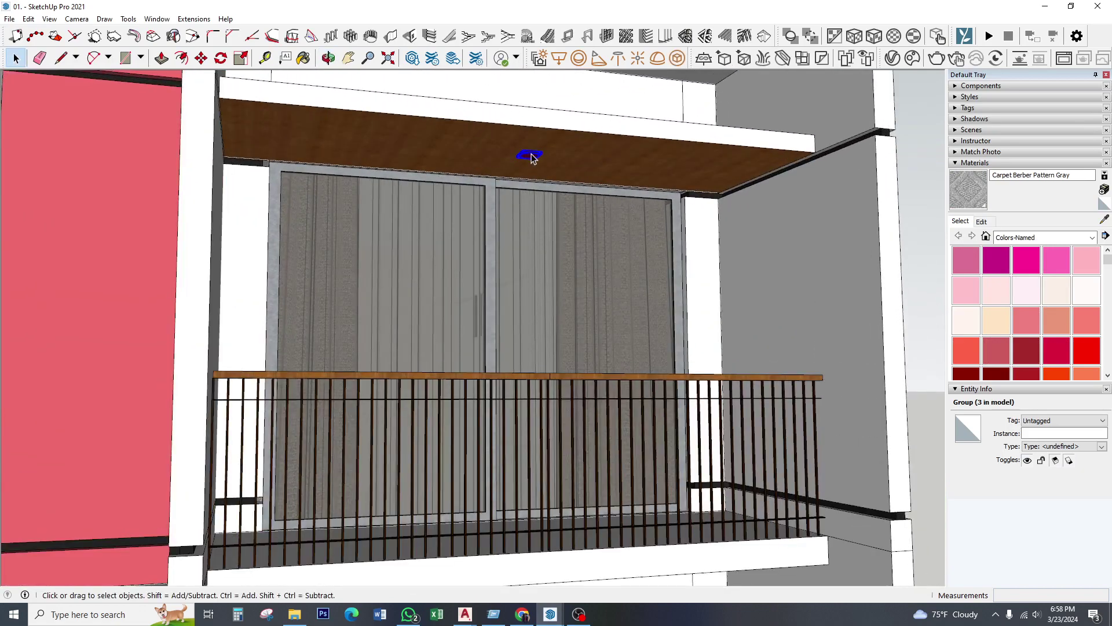
double_click(532, 157)
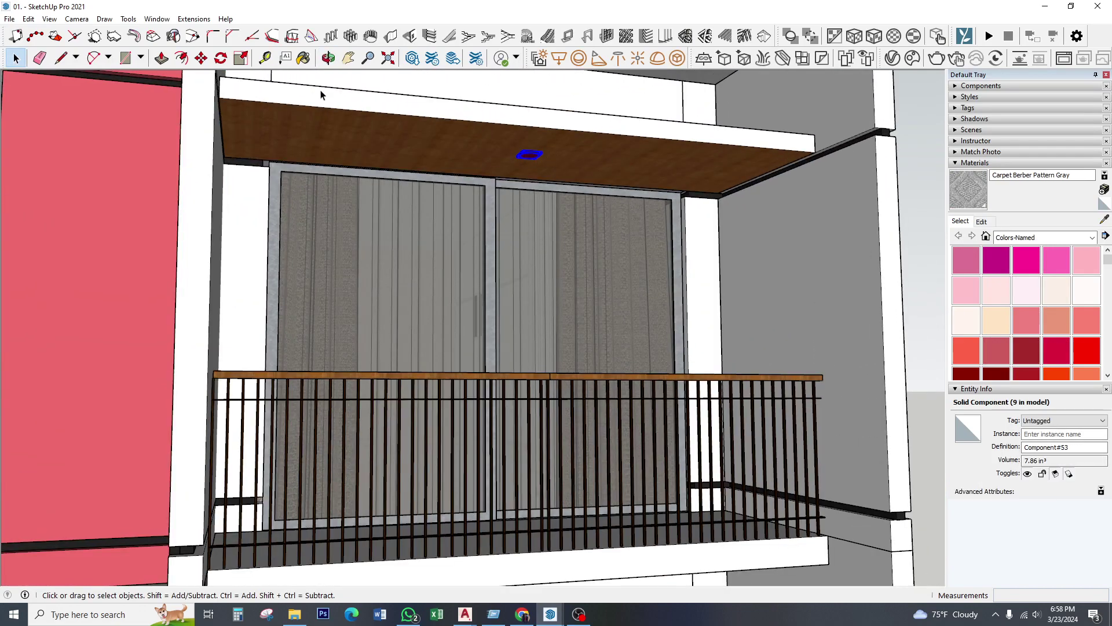
- Paste the copied round ceiling light onto the upper balcony ceiling
click(583, 548)
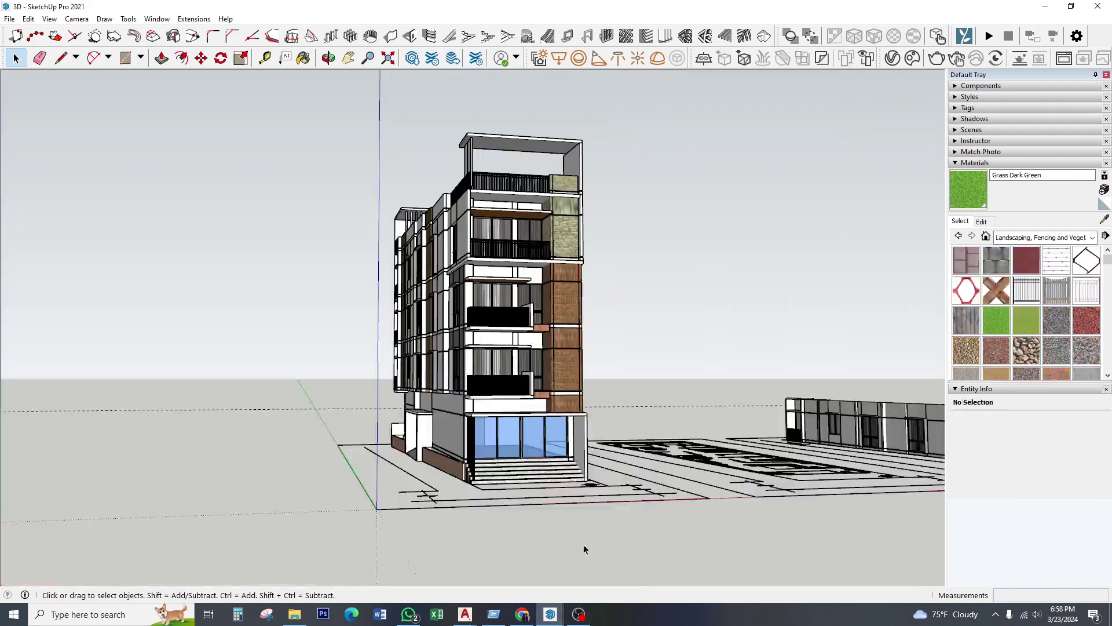
scroll(544, 150, up, 2)
scroll(492, 228, up, 2)
scroll(494, 232, up, 2)
scroll(496, 237, up, 2)
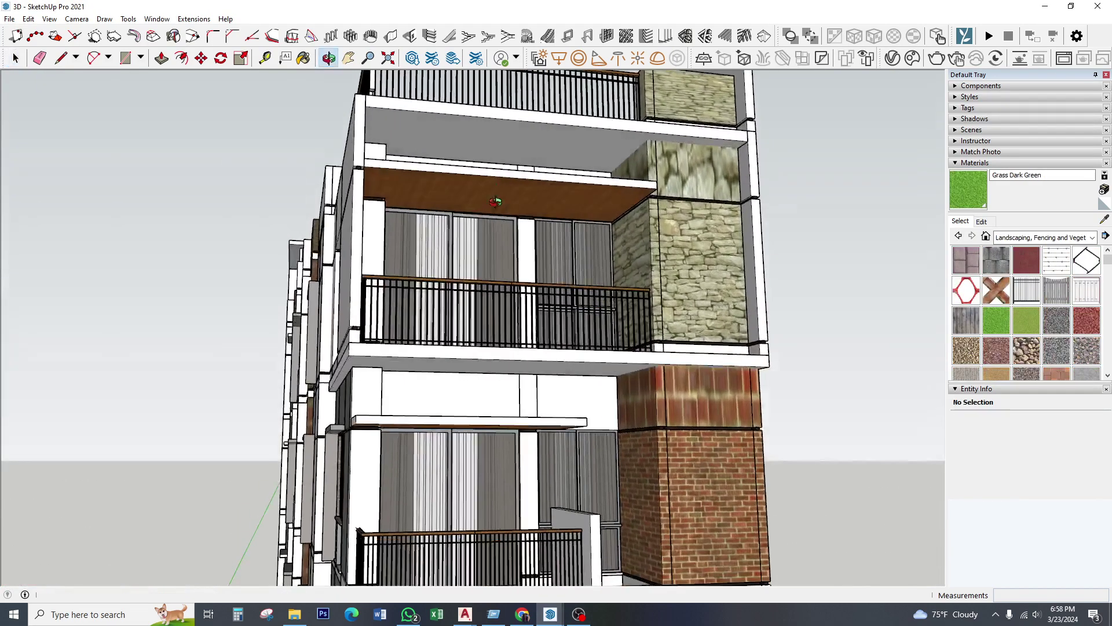
scroll(498, 204, up, 2)
key(ctrl+v)
scroll(489, 193, up, 1)
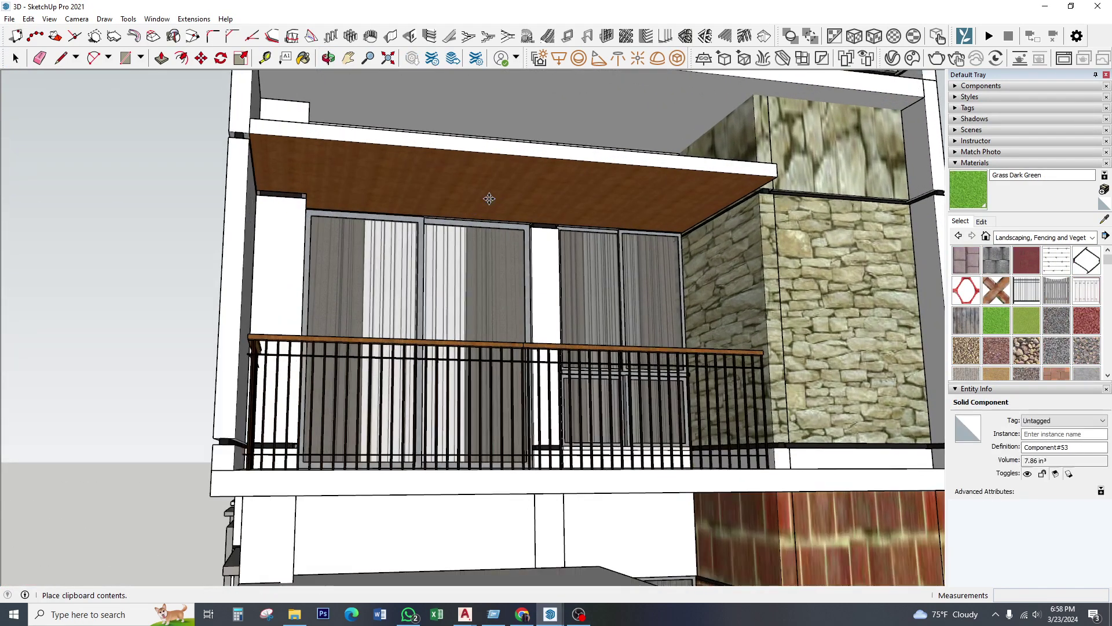
scroll(486, 183, up, 1)
click(486, 183)
scroll(511, 147, up, 1)
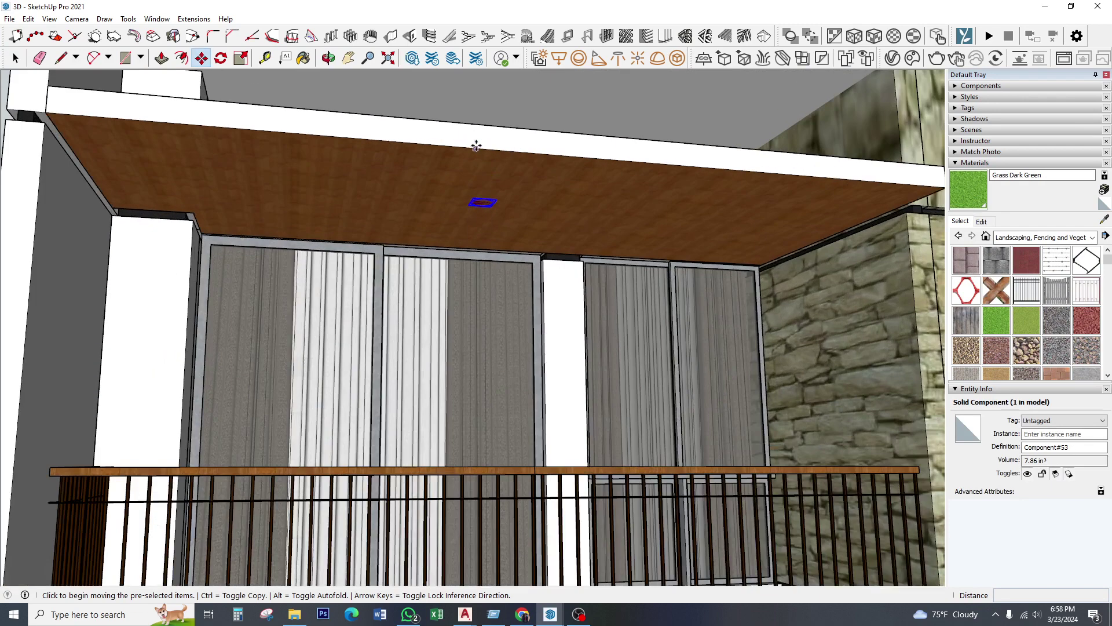
scroll(477, 155, up, 1)
scroll(482, 182, up, 1)
scroll(463, 209, up, 2)
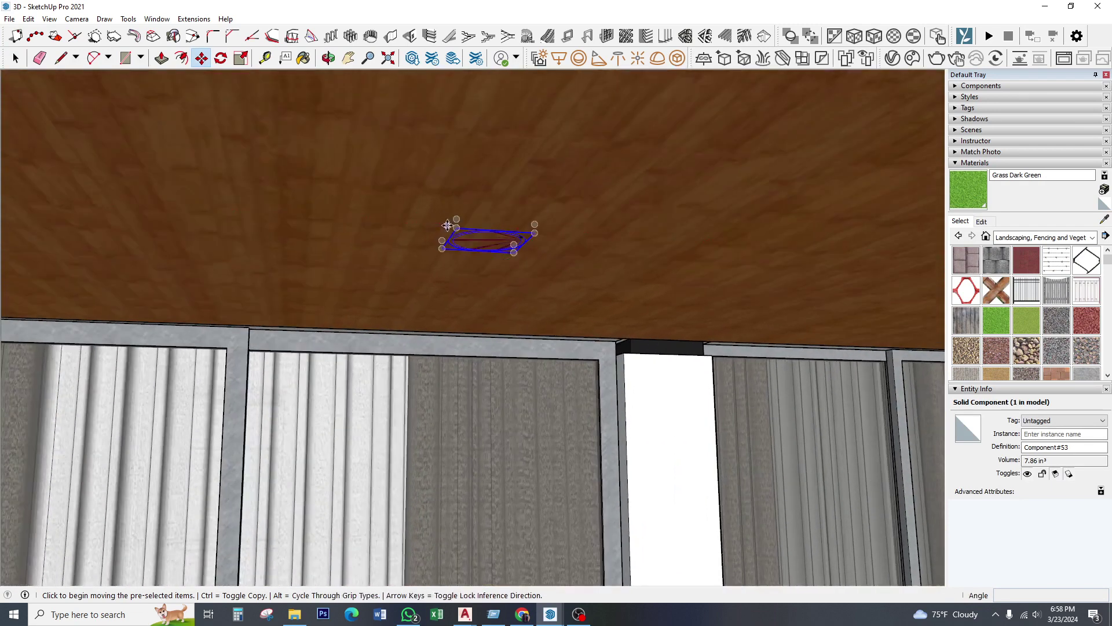
- Reposition the pasted light on the upper balcony ceiling
click(456, 216)
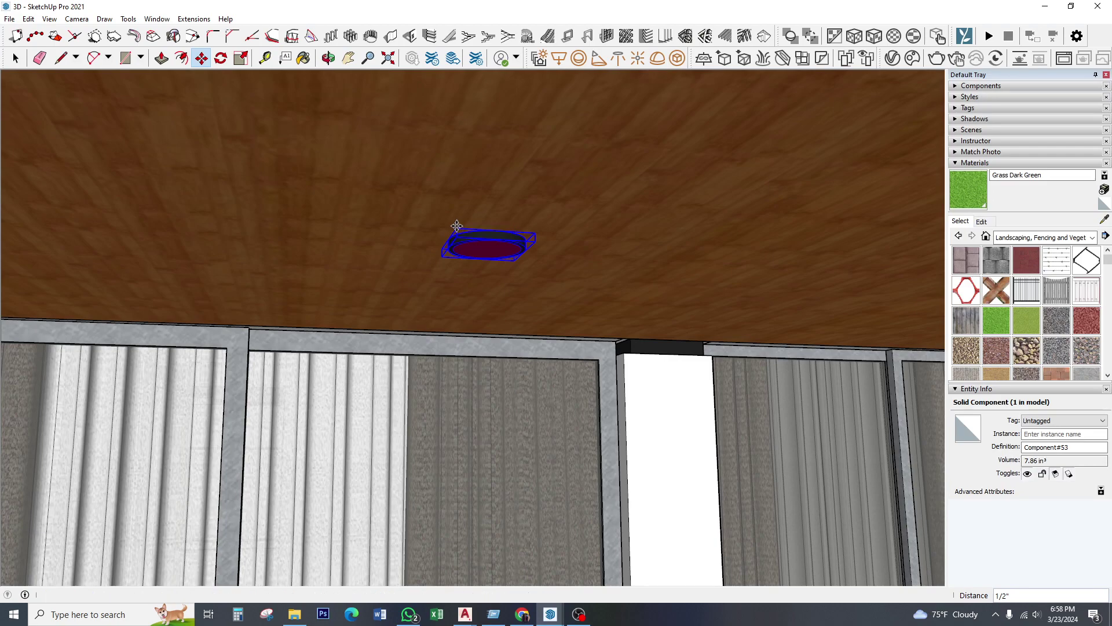
click(453, 234)
mouse_move(453, 234)
middle_down()
mouse_move(572, 282)
mouse_move(505, 137)
middle_up()
scroll(572, 281, down, 3)
scroll(505, 137, down, 1)
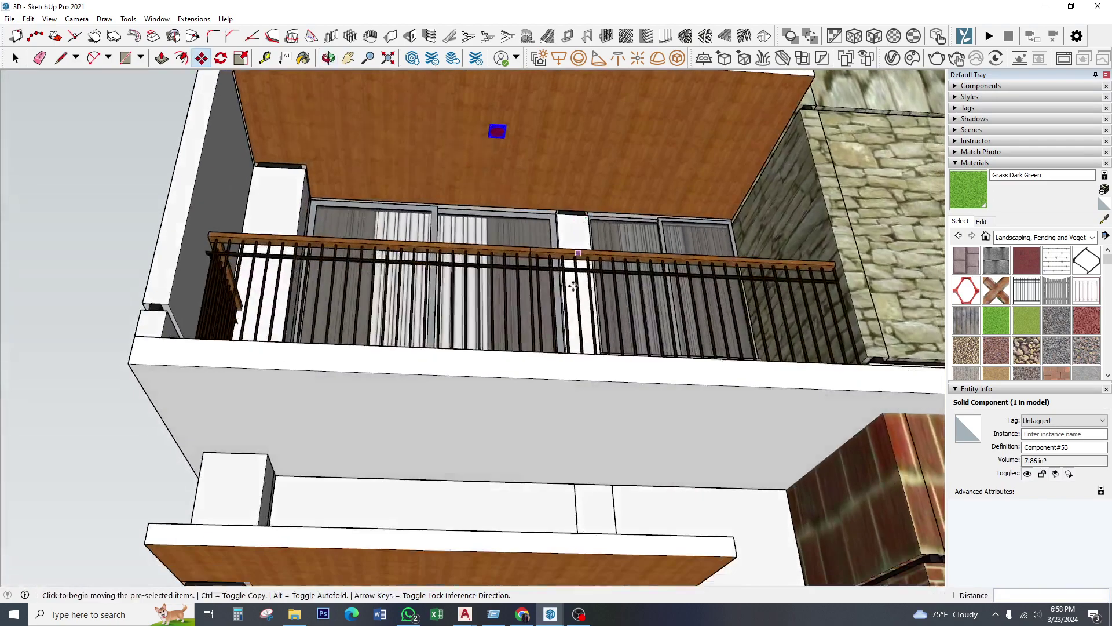
scroll(547, 146, up, 2)
click(583, 209)
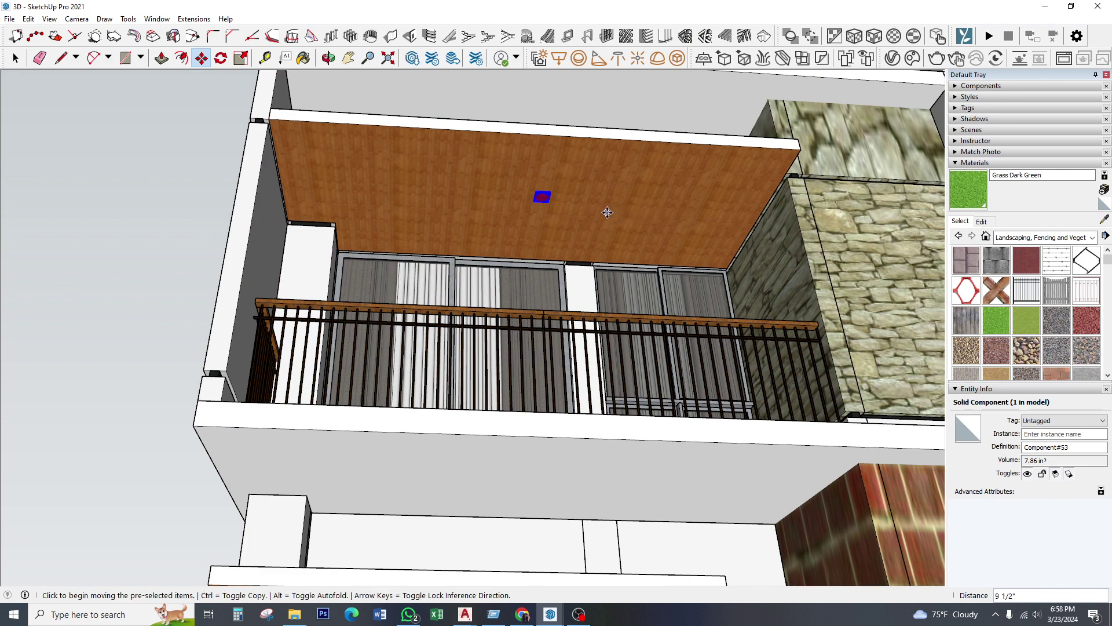
- Copy the light down onto the lower balcony ceiling using Move with Ctrl
scroll(566, 218, down, 2)
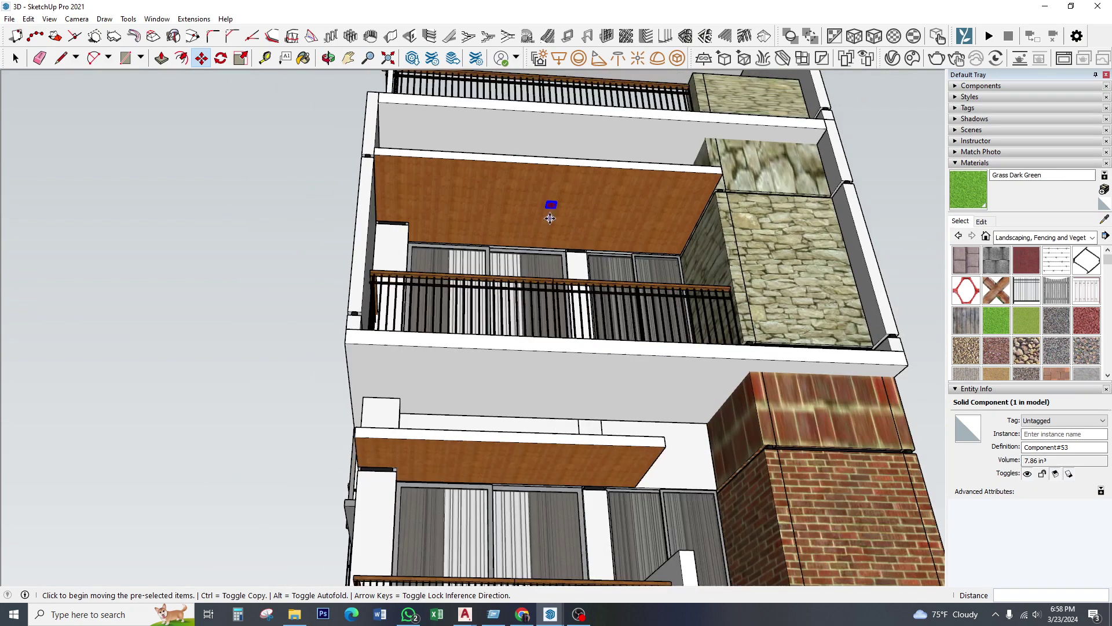
click(558, 163)
mouse_move(562, 414)
middle_down()
mouse_move(547, 369)
mouse_move(794, 410)
mouse_move(805, 463)
mouse_move(571, 398)
middle_up()
click(510, 366)
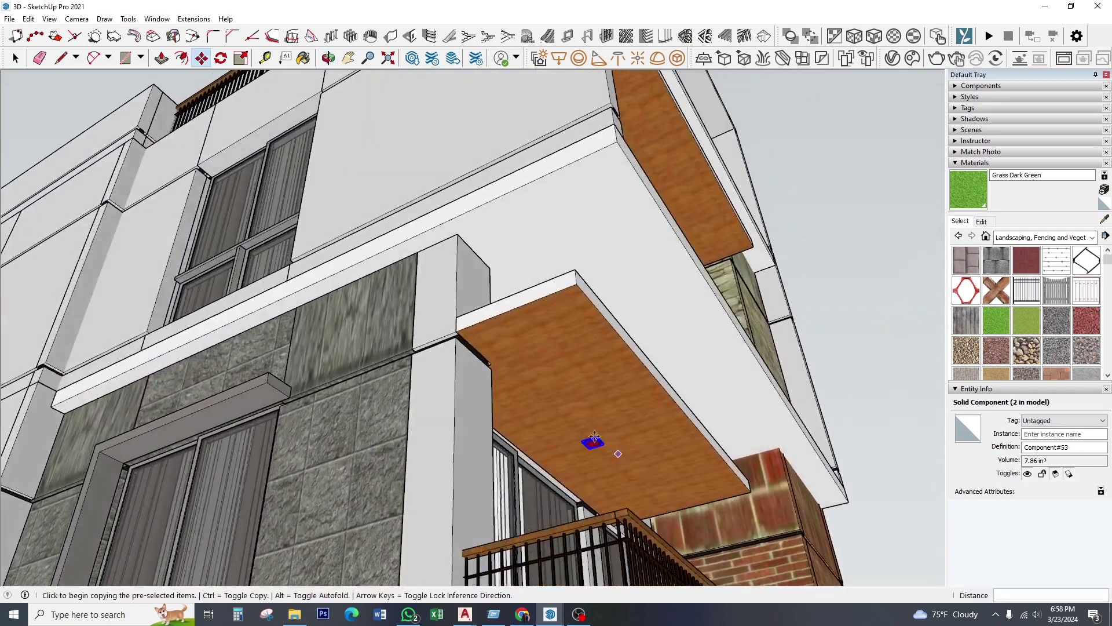
scroll(571, 398, up, 3)
click(569, 398)
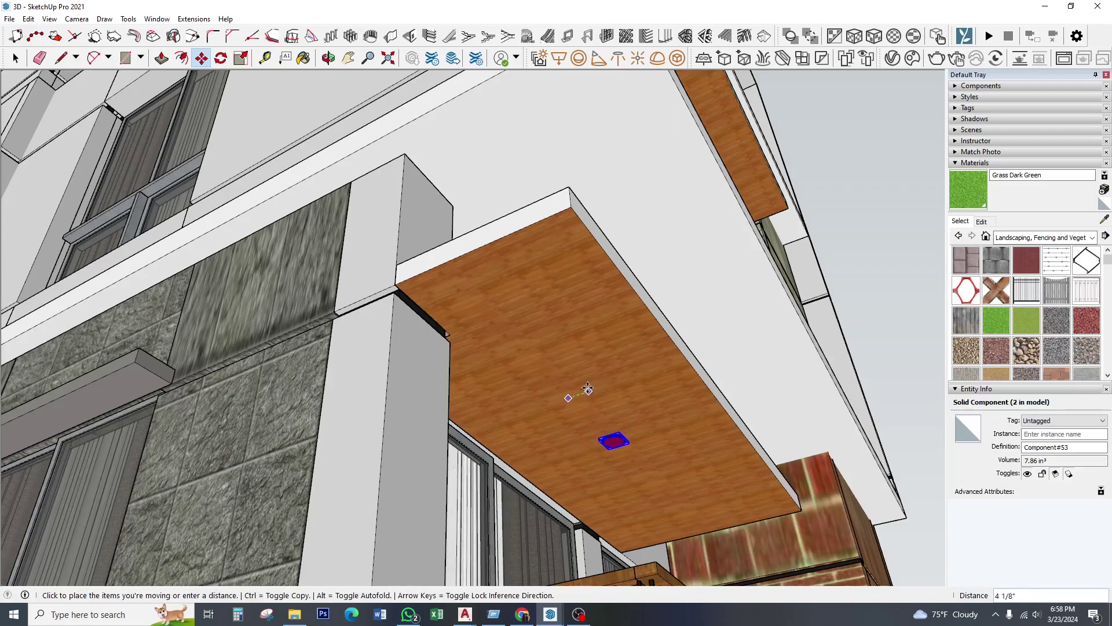
scroll(601, 380, down, 5)
mouse_move(718, 347)
middle_down()
mouse_move(522, 145)
mouse_move(460, 131)
middle_up()
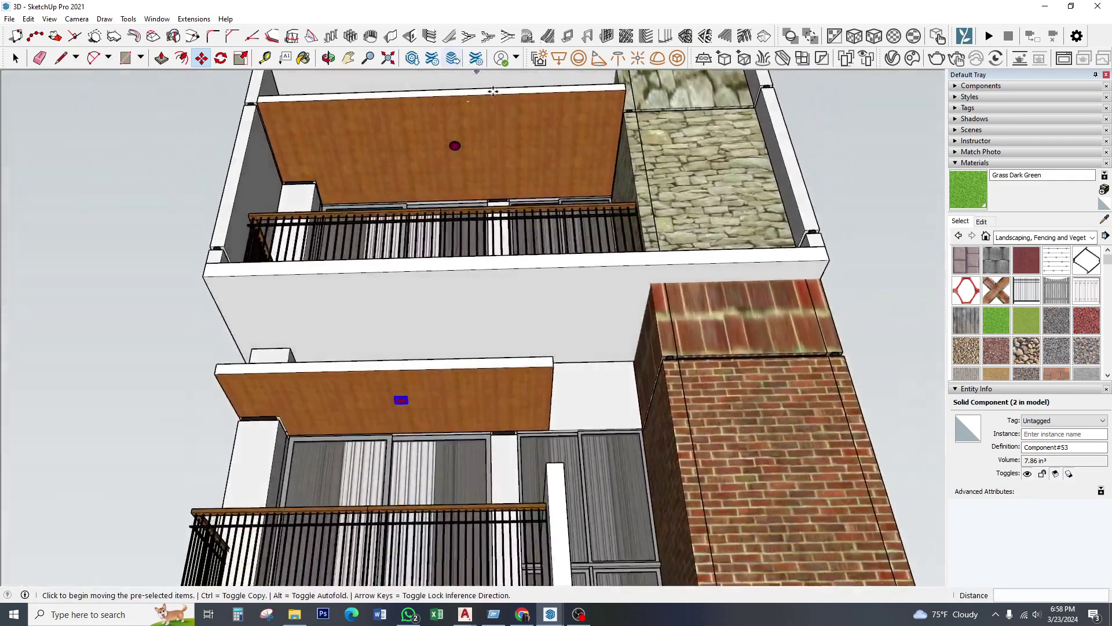
scroll(460, 132, up, 3)
- Copy the middle balcony's light one floor down, giving three ceiling lights
click(15, 58)
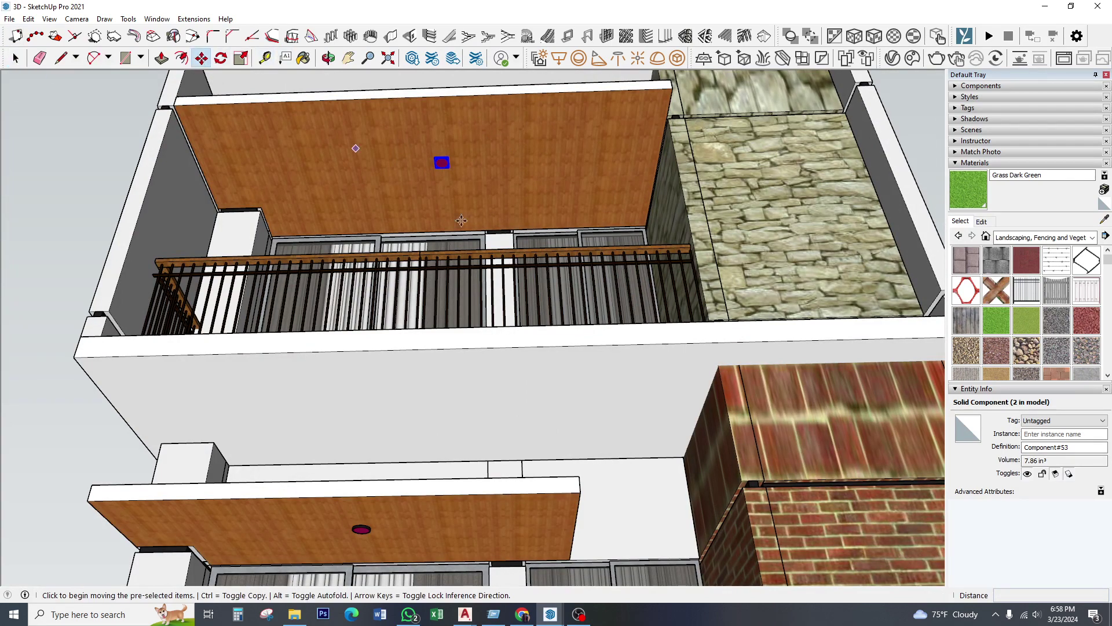
scroll(462, 220, down, 2)
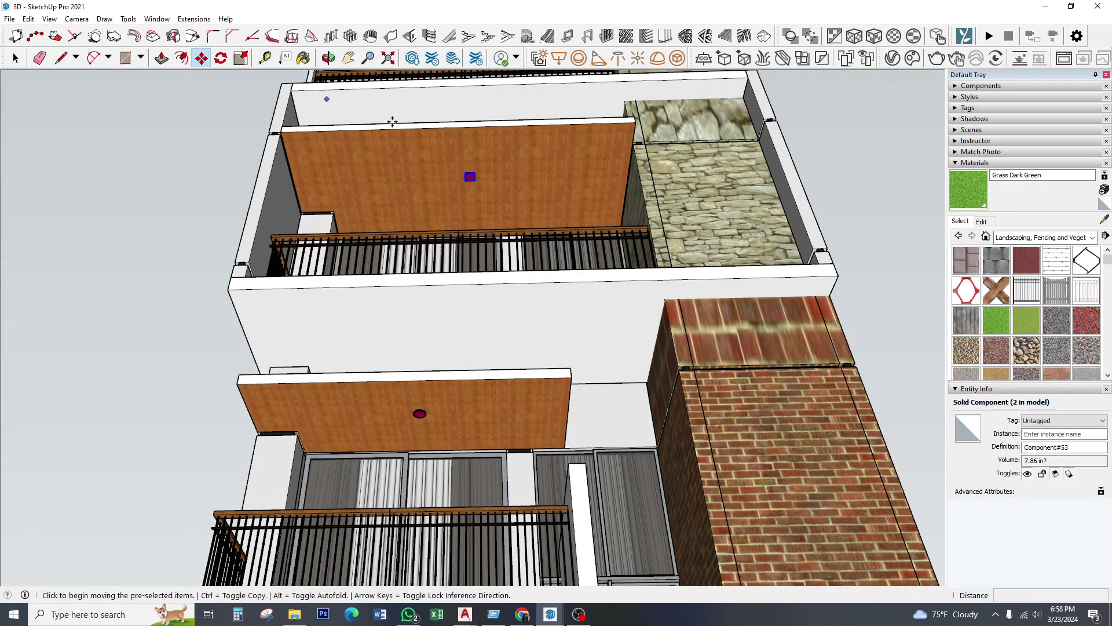
scroll(508, 180, up, 2)
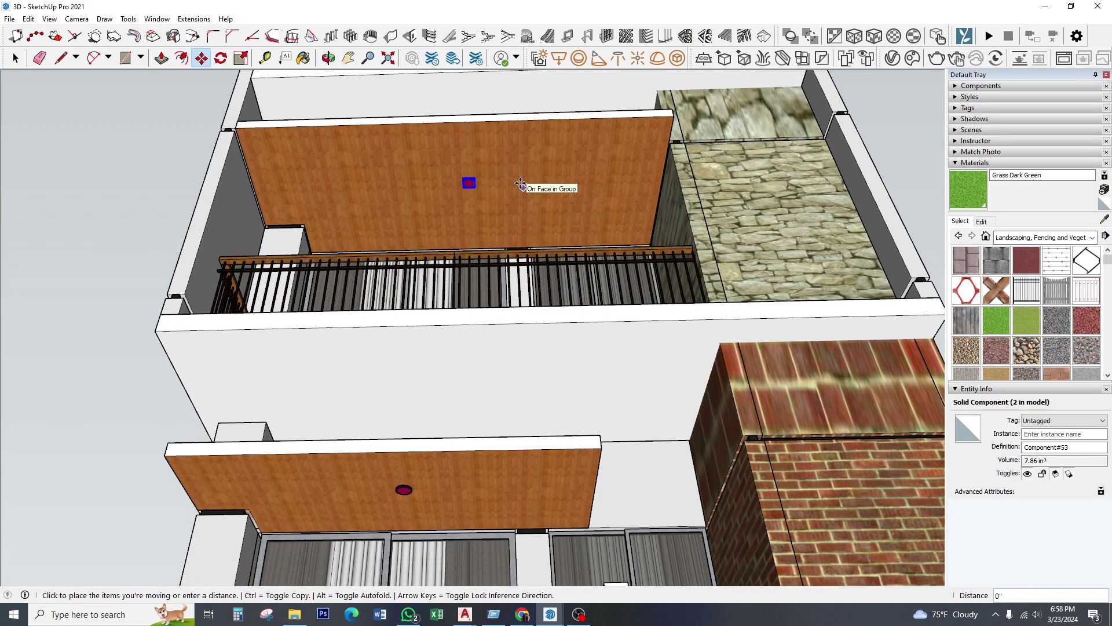
scroll(576, 188, down, 3)
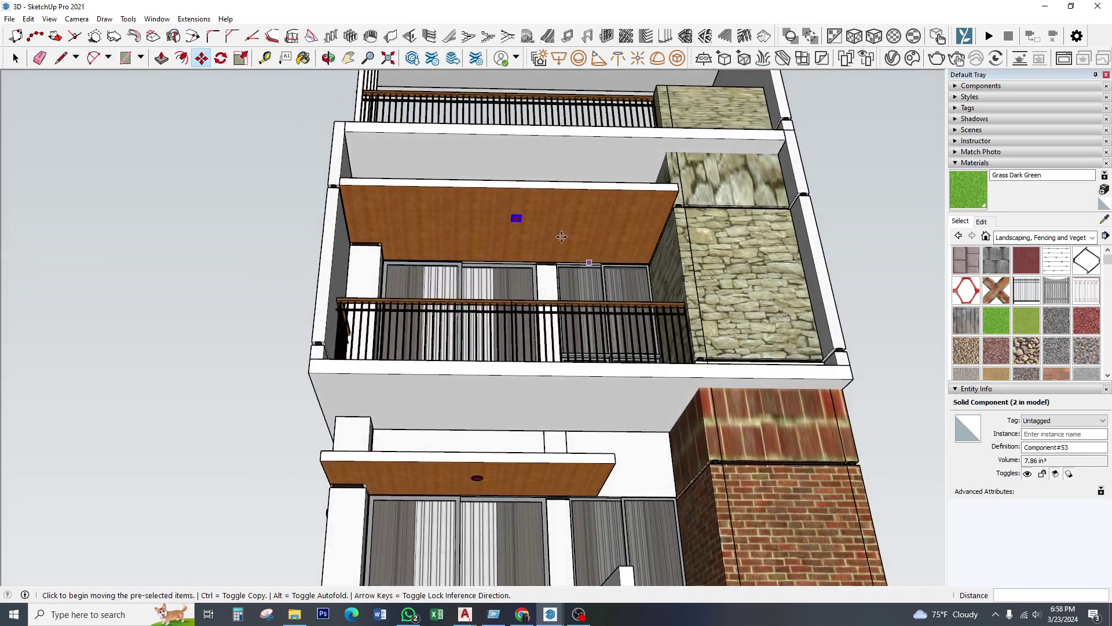
scroll(527, 194, down, 2)
middle_drag(527, 194, 542, 277)
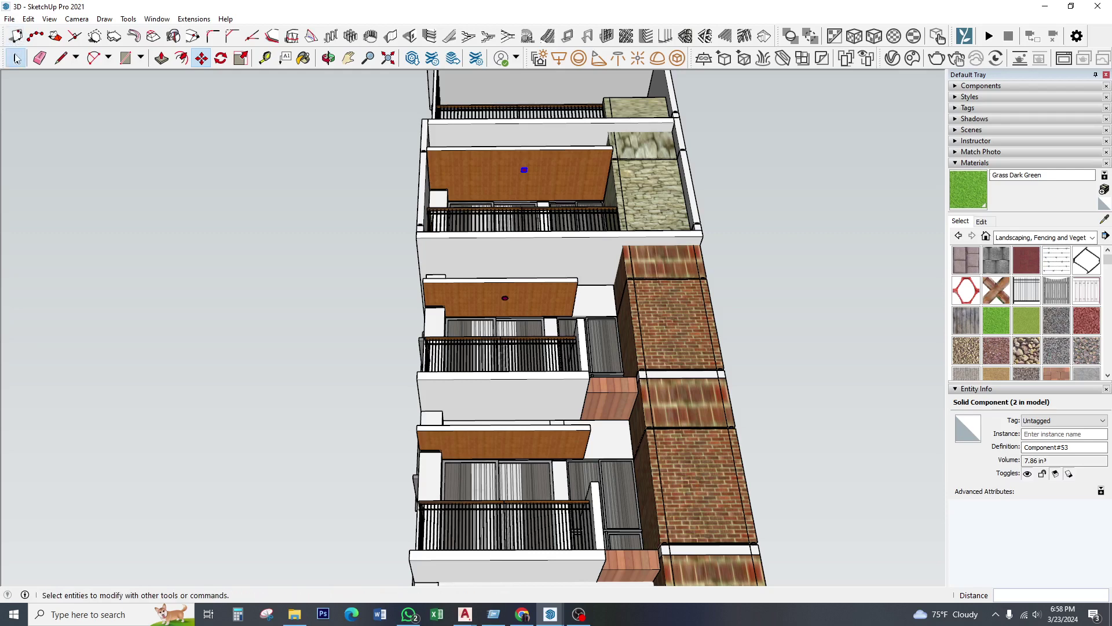
click(15, 58)
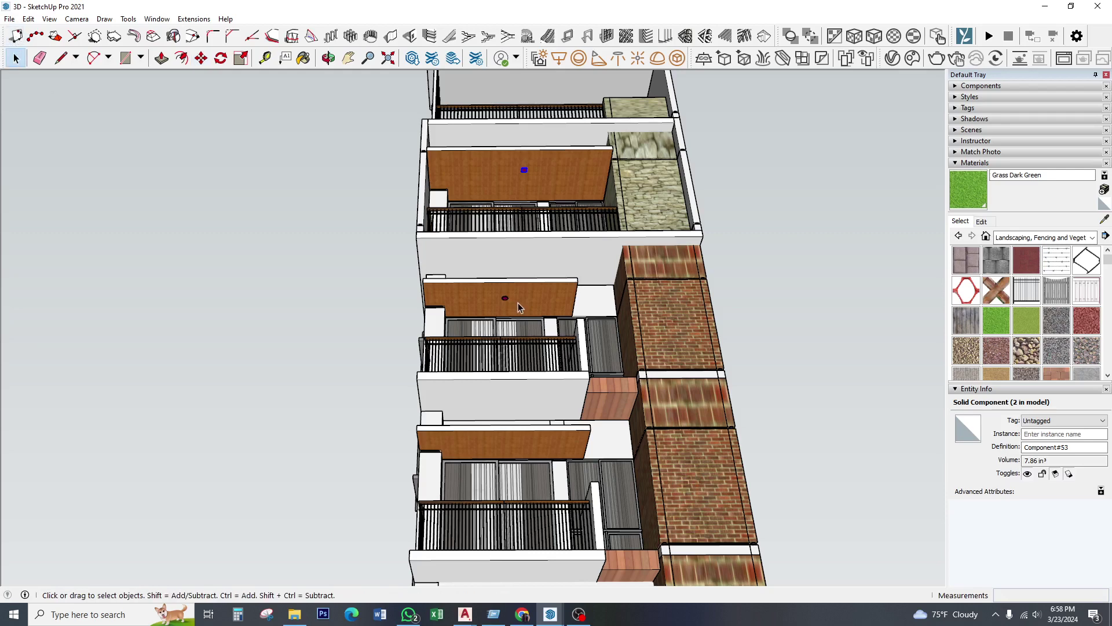
click(210, 61)
click(580, 280)
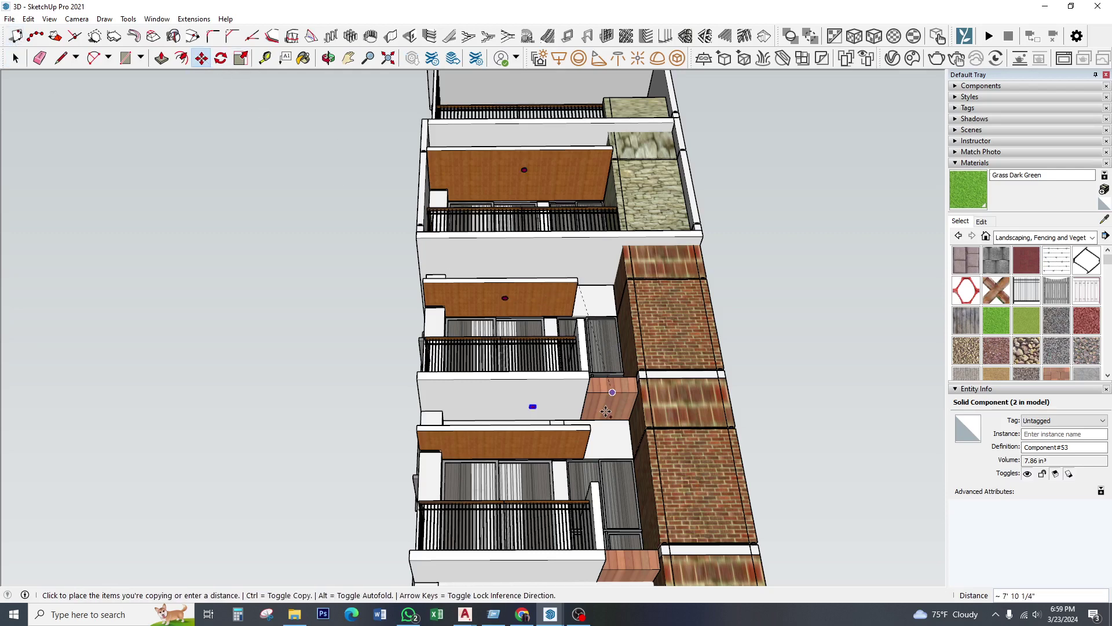
click(588, 430)
scroll(588, 431, down, 5)
mouse_move(589, 431)
middle_down()
mouse_move(648, 427)
mouse_move(637, 399)
middle_up()
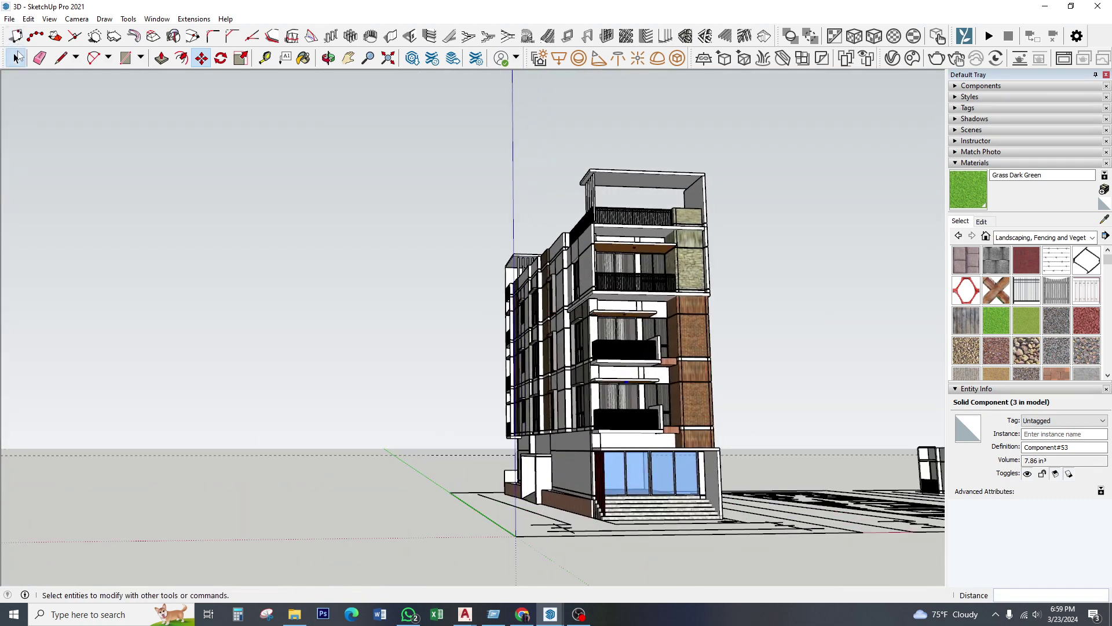
click(18, 56)
mouse_move(656, 346)
middle_down()
mouse_move(755, 366)
mouse_move(712, 338)
middle_up()
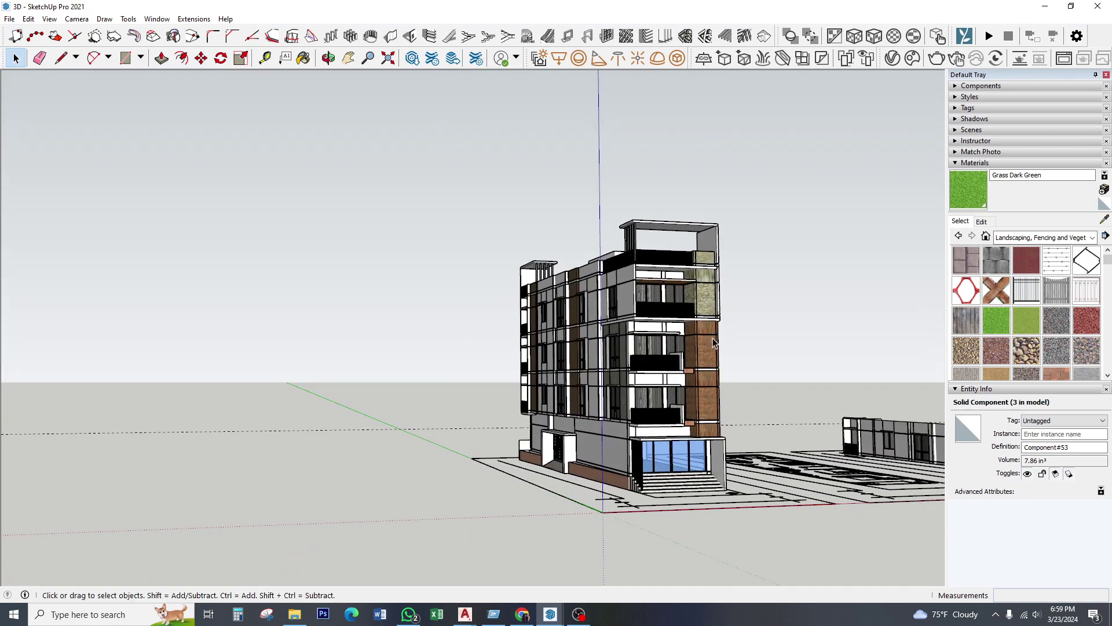
mouse_move(541, 453)
middle_down()
mouse_move(608, 385)
mouse_move(464, 440)
middle_up()
scroll(446, 457, up, 2)
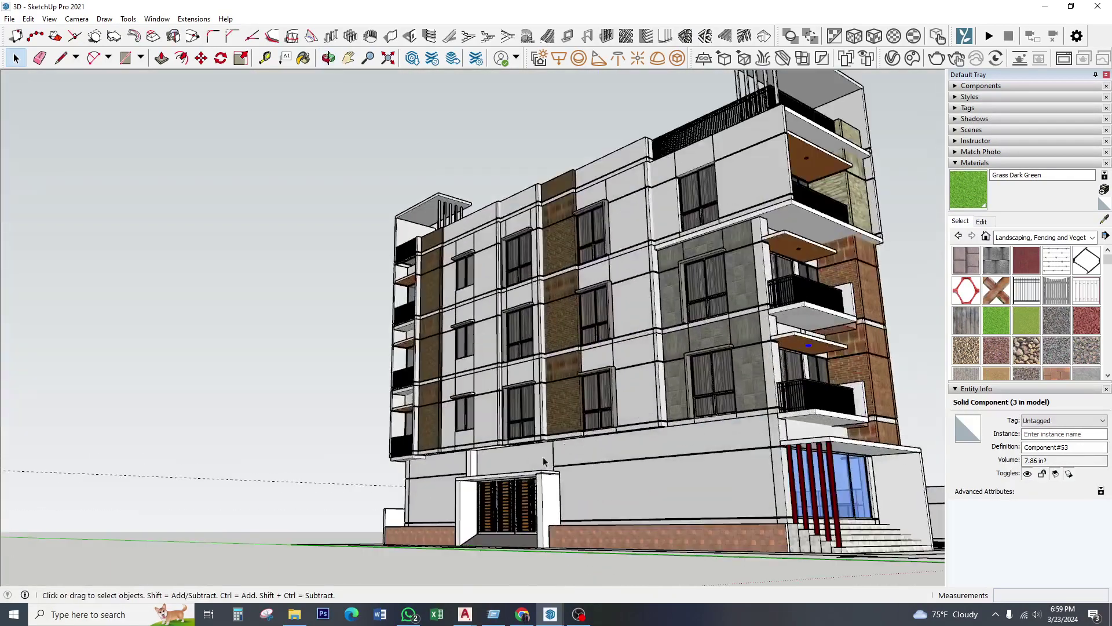
scroll(440, 460, up, 3)
scroll(438, 462, up, 3)
scroll(406, 455, up, 3)
scroll(357, 444, up, 3)
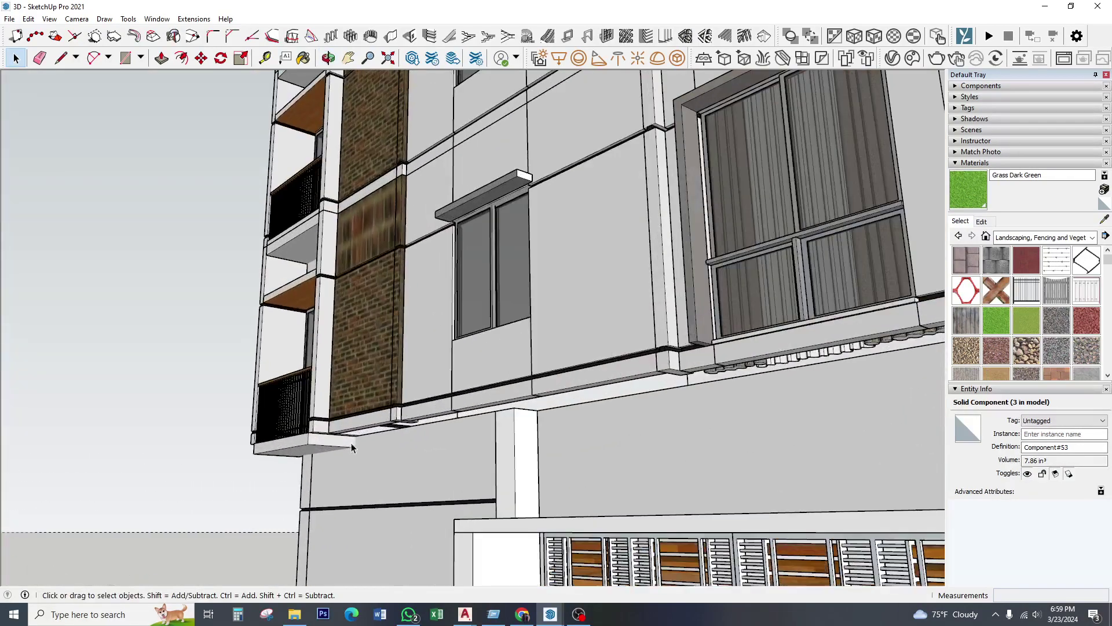
middle_drag(353, 439, 308, 455)
scroll(308, 455, down, 3)
scroll(325, 463, down, 3)
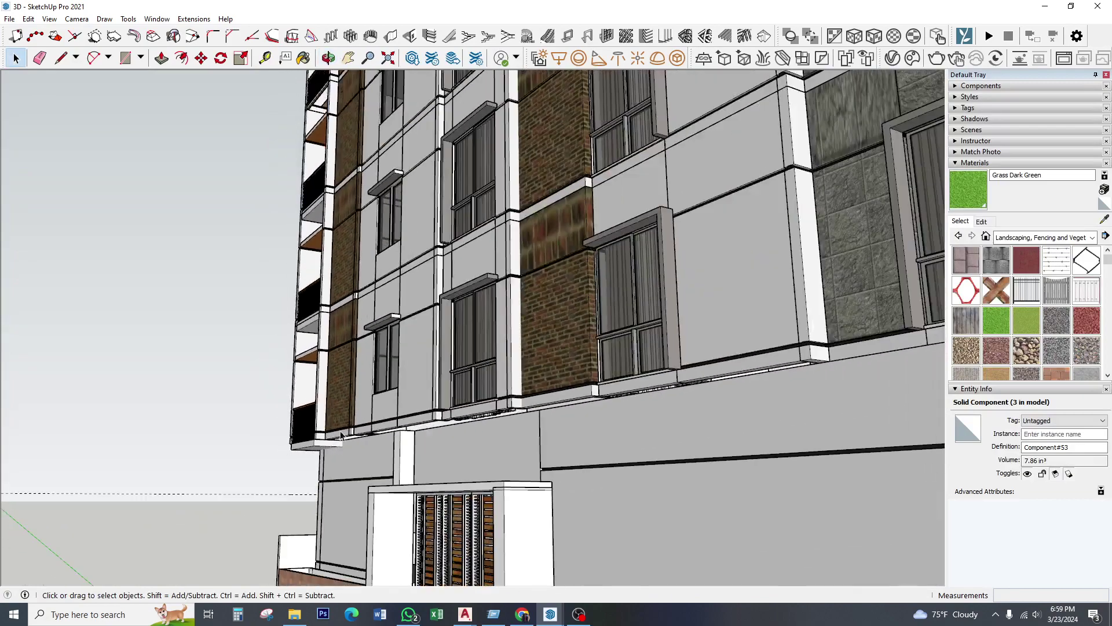
scroll(347, 475, down, 2)
scroll(638, 400, up, 2)
scroll(629, 385, up, 3)
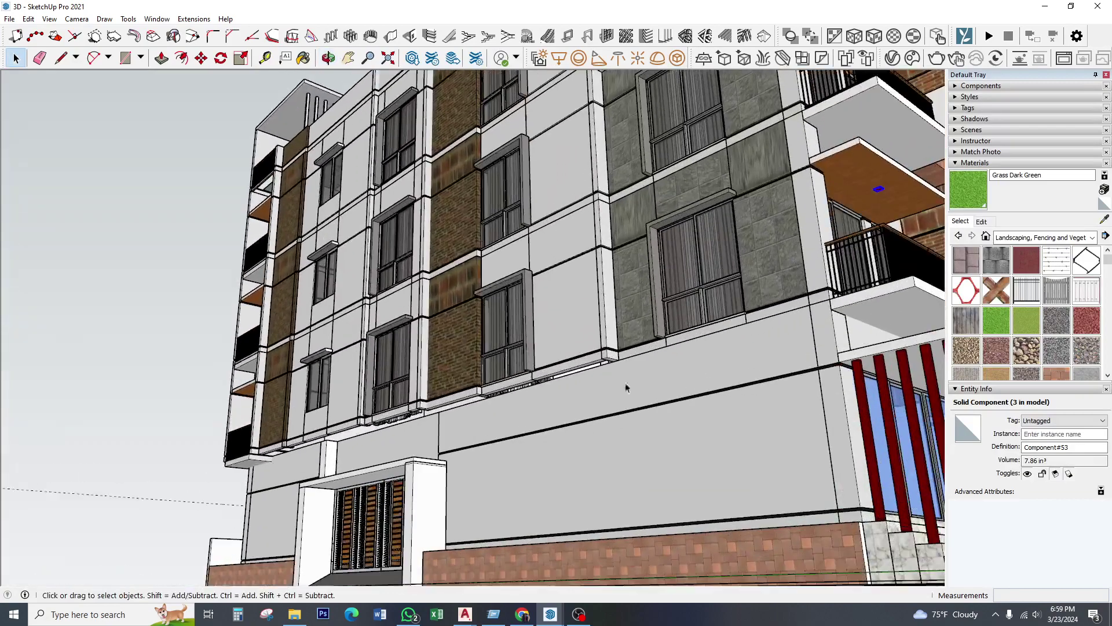
scroll(522, 301, up, 3)
- Draw a rectangle on the facade underside beneath the beam
click(140, 58)
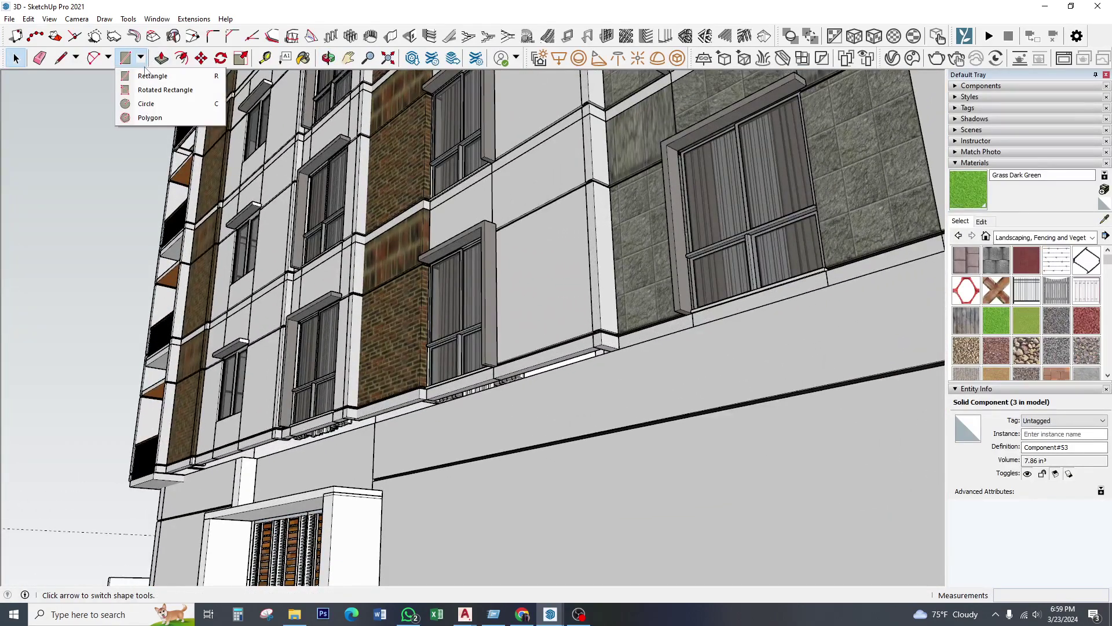
click(150, 80)
scroll(551, 340, up, 2)
scroll(139, 490, up, 2)
scroll(139, 489, up, 2)
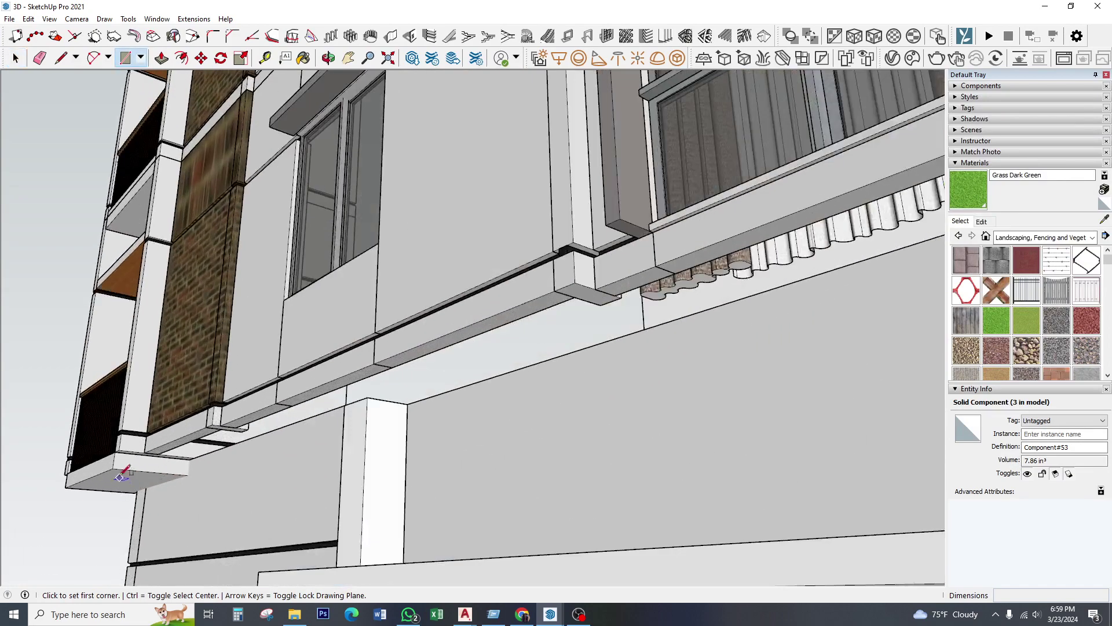
scroll(185, 458, up, 2)
mouse_move(189, 448)
middle_down()
mouse_move(182, 428)
mouse_move(213, 376)
middle_up()
scroll(125, 387, up, 2)
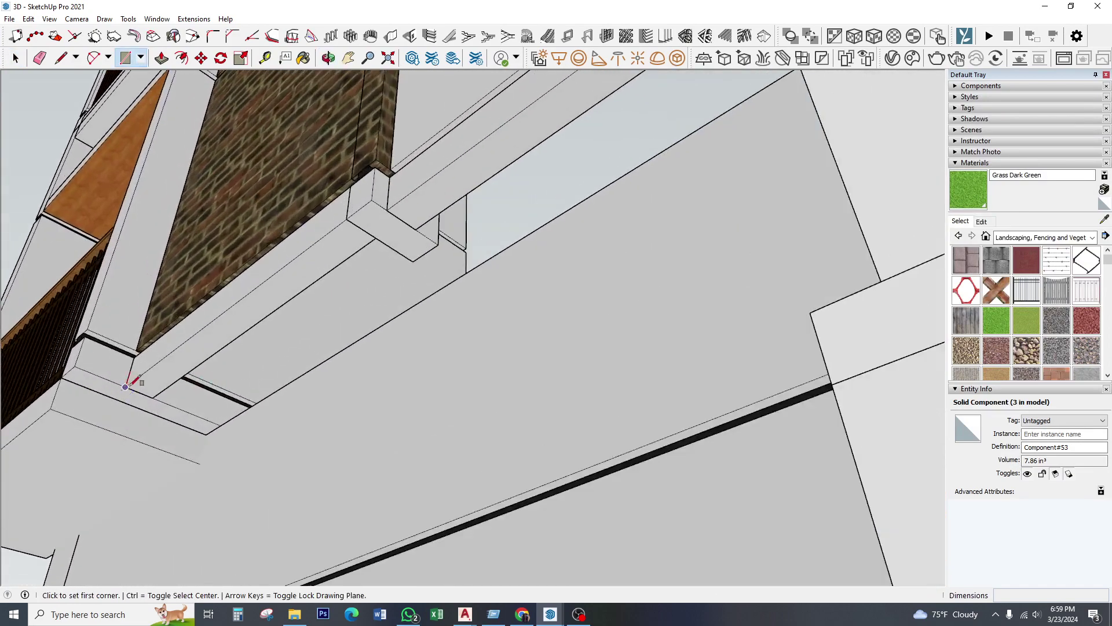
click(125, 386)
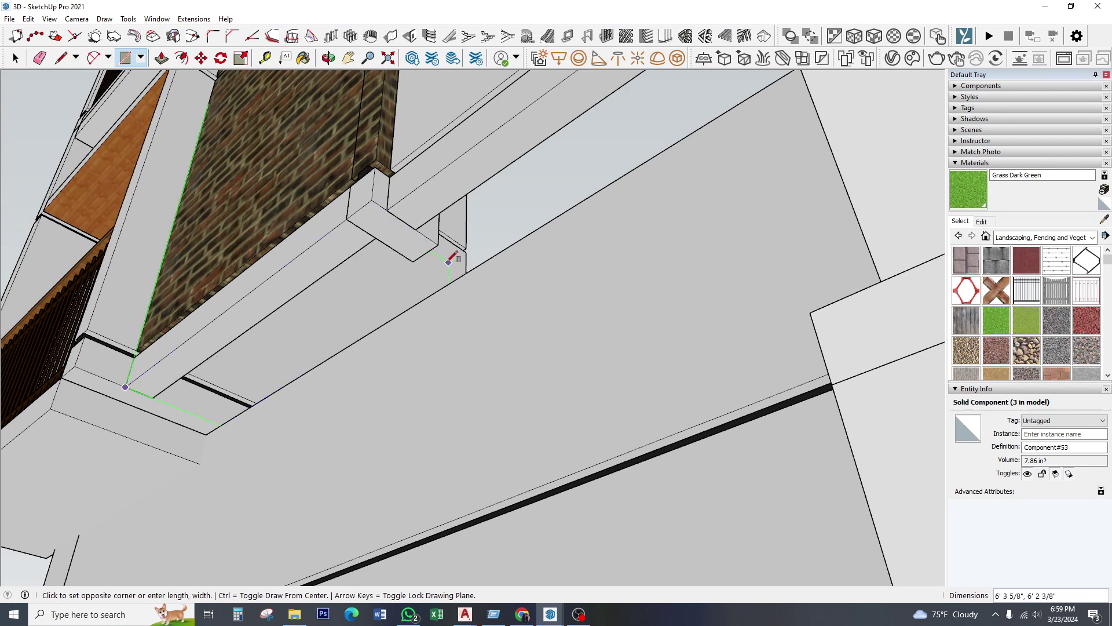
click(438, 244)
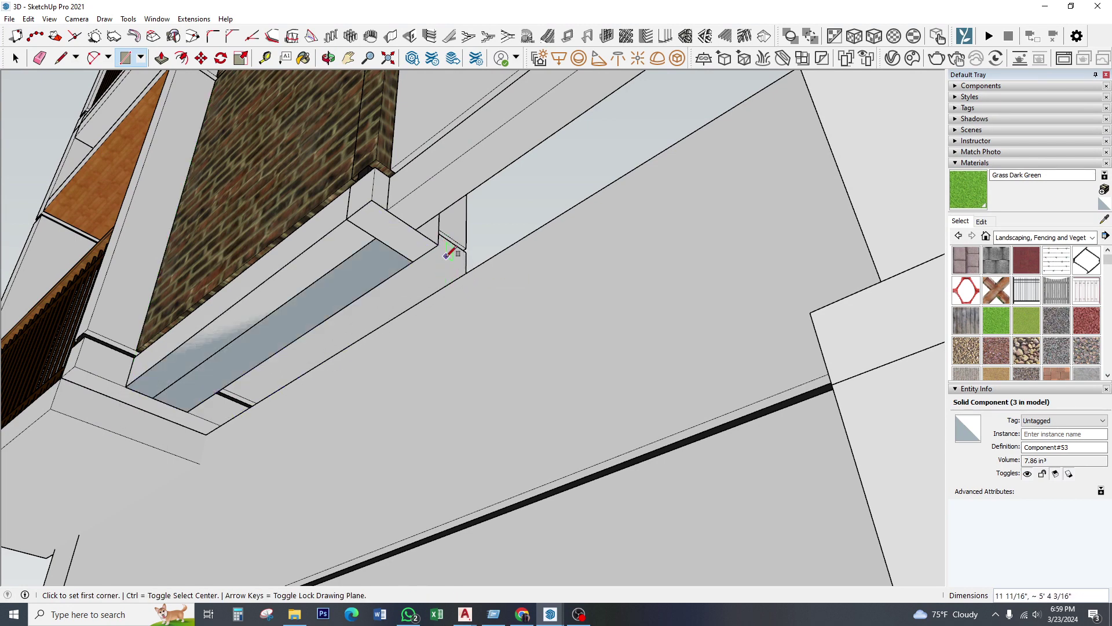
- Push/Pull the rectangle into a shallow strip, then downward into a box
click(161, 58)
click(290, 339)
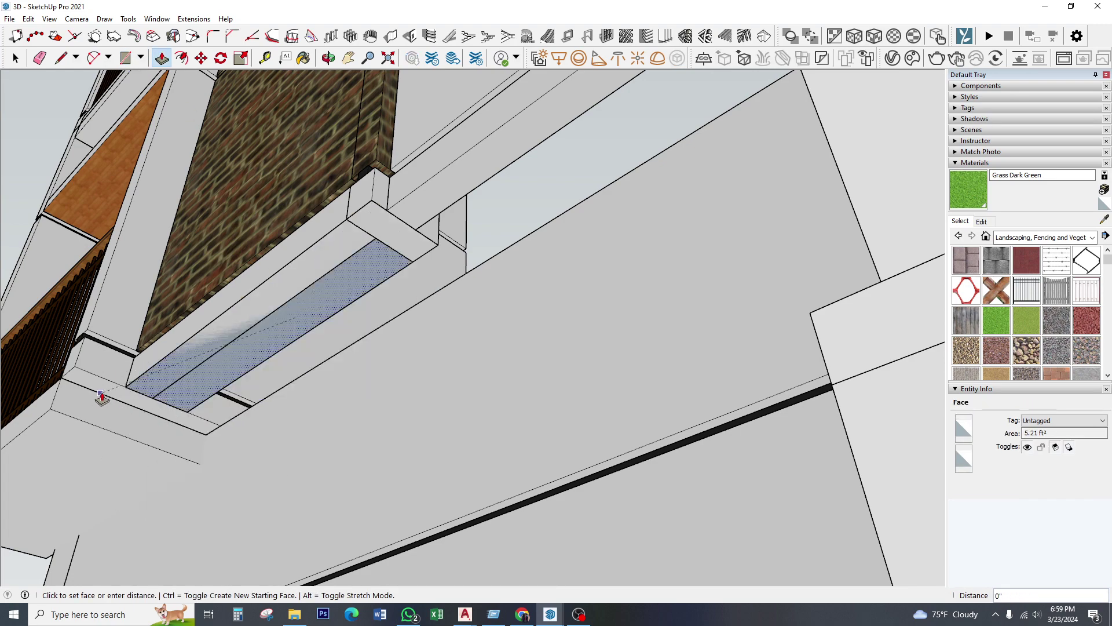
click(99, 397)
mouse_move(224, 347)
middle_down()
mouse_move(272, 394)
mouse_move(286, 437)
middle_up()
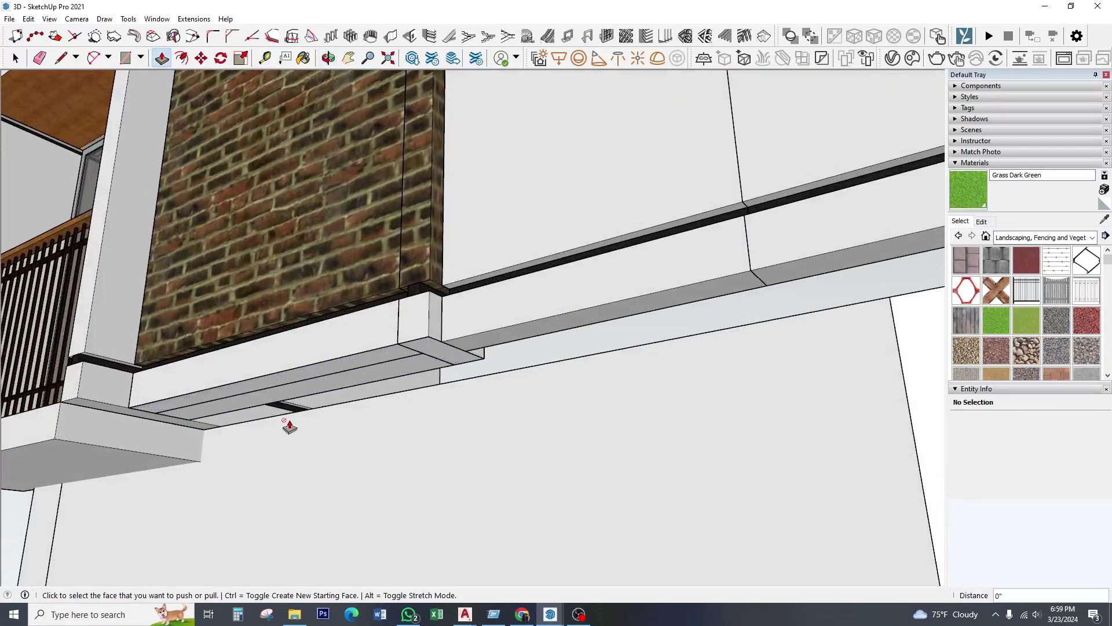
click(368, 383)
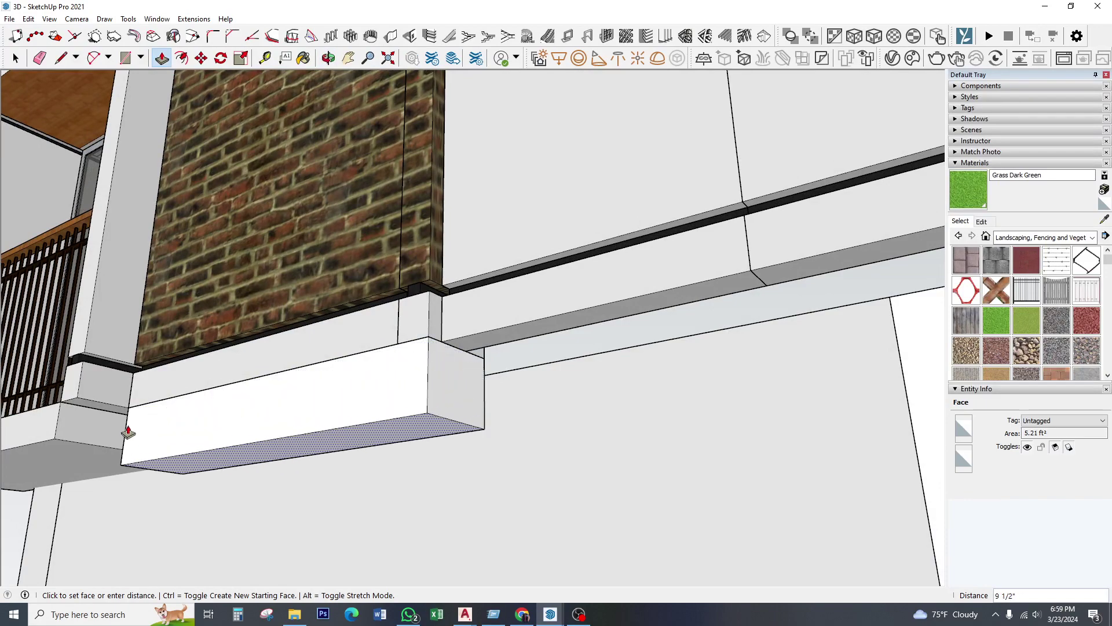
text(6)
click(149, 434)
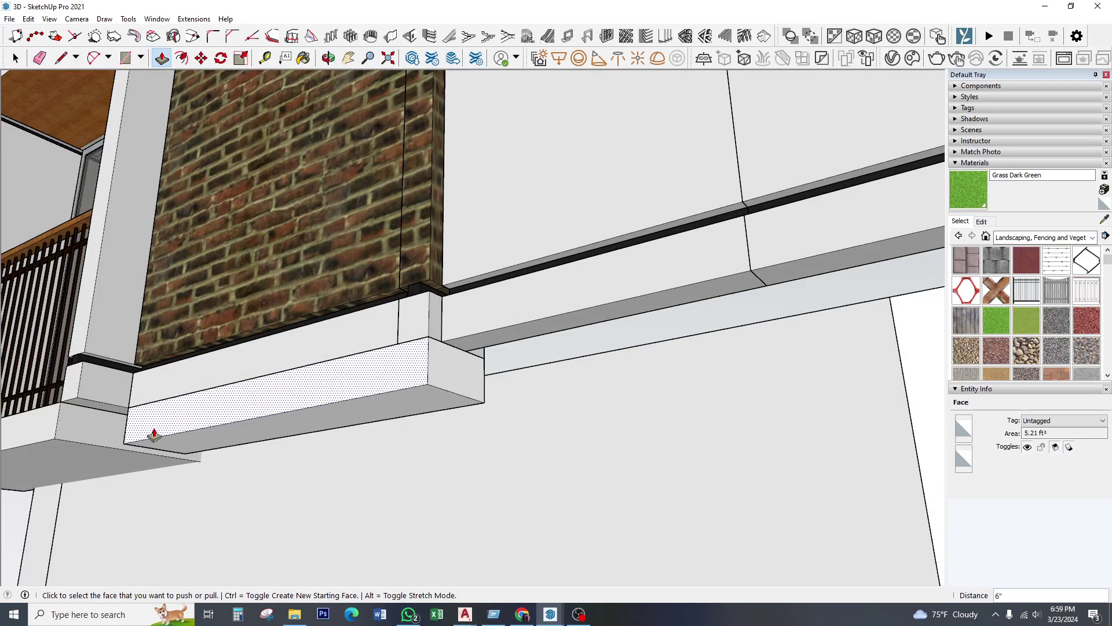
- Push/Pull the box's end face to lengthen the white ledge
mouse_move(149, 434)
middle_down()
mouse_move(507, 405)
mouse_move(129, 343)
mouse_move(162, 350)
mouse_move(40, 350)
mouse_move(35, 371)
middle_up()
click(154, 347)
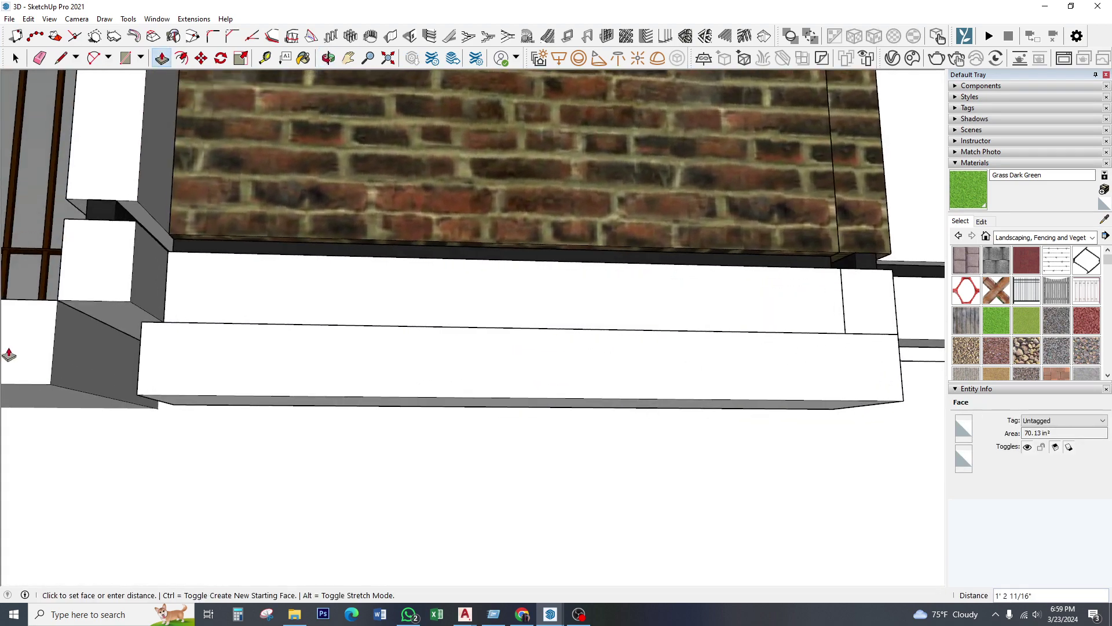
click(172, 330)
mouse_move(277, 351)
middle_down()
mouse_move(174, 347)
mouse_move(148, 359)
mouse_move(534, 323)
mouse_move(418, 355)
mouse_move(353, 356)
mouse_move(626, 454)
middle_up()
scroll(534, 397, up, 3)
scroll(517, 364, up, 2)
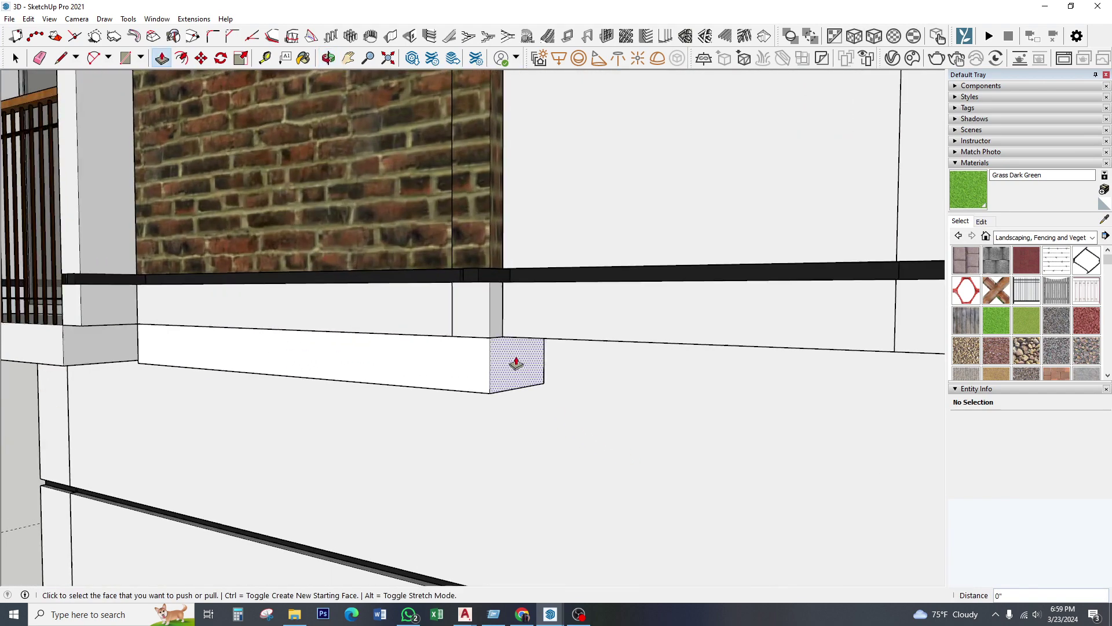
mouse_move(516, 364)
middle_down()
mouse_move(535, 154)
mouse_move(529, 257)
middle_up()
key(space)
- Make the whole ledge box a group
triple_click(433, 302)
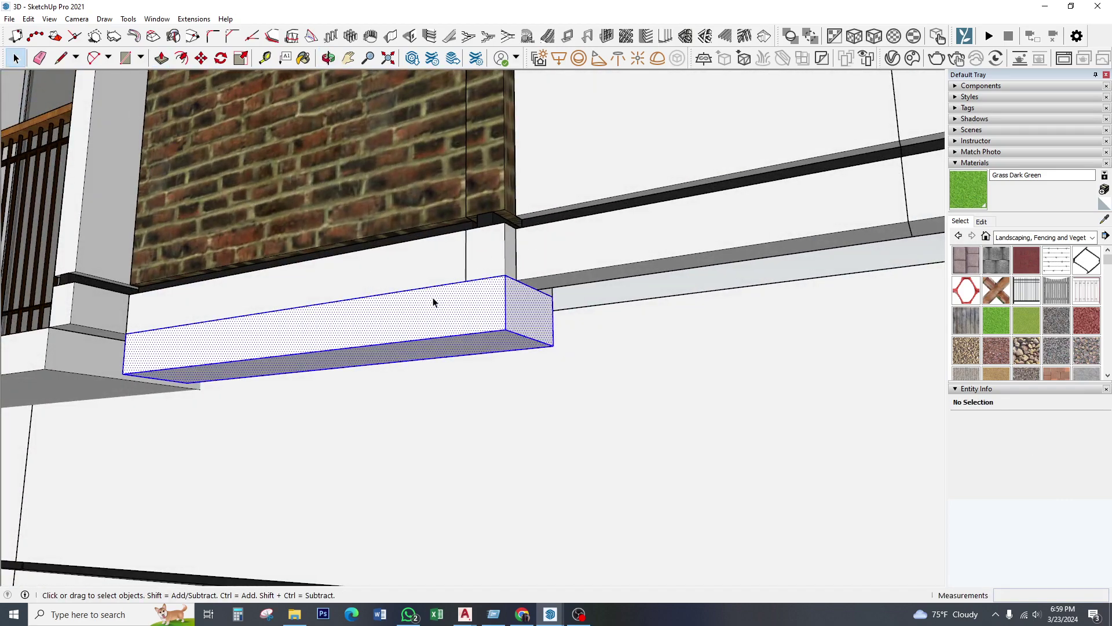
right_click(434, 301)
click(485, 394)
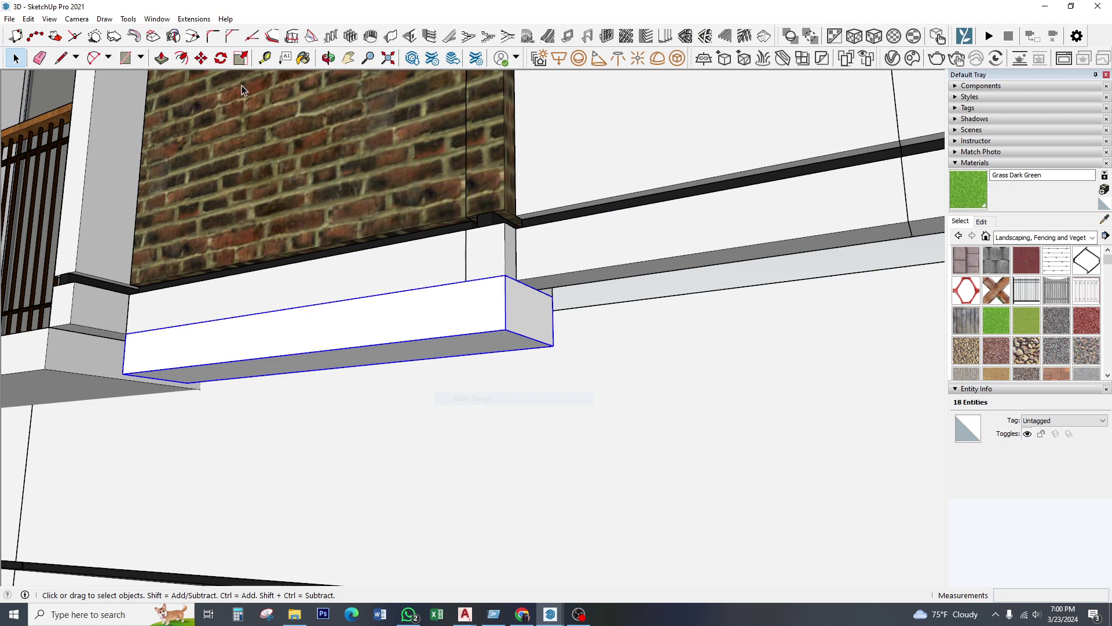
click(266, 60)
click(373, 295)
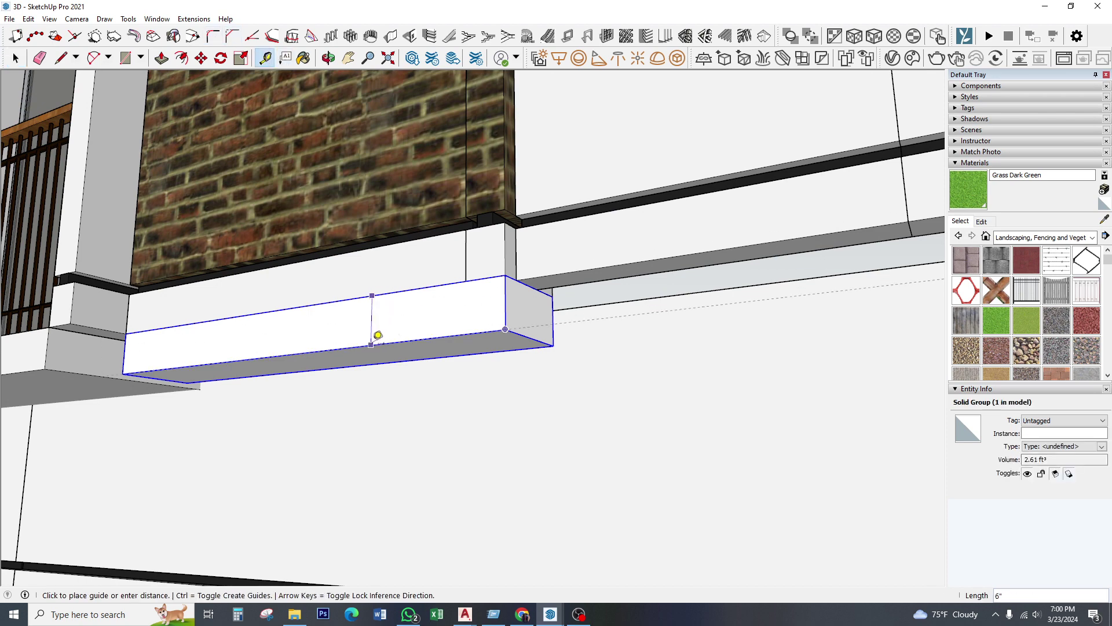
key(Escape)
key(space)
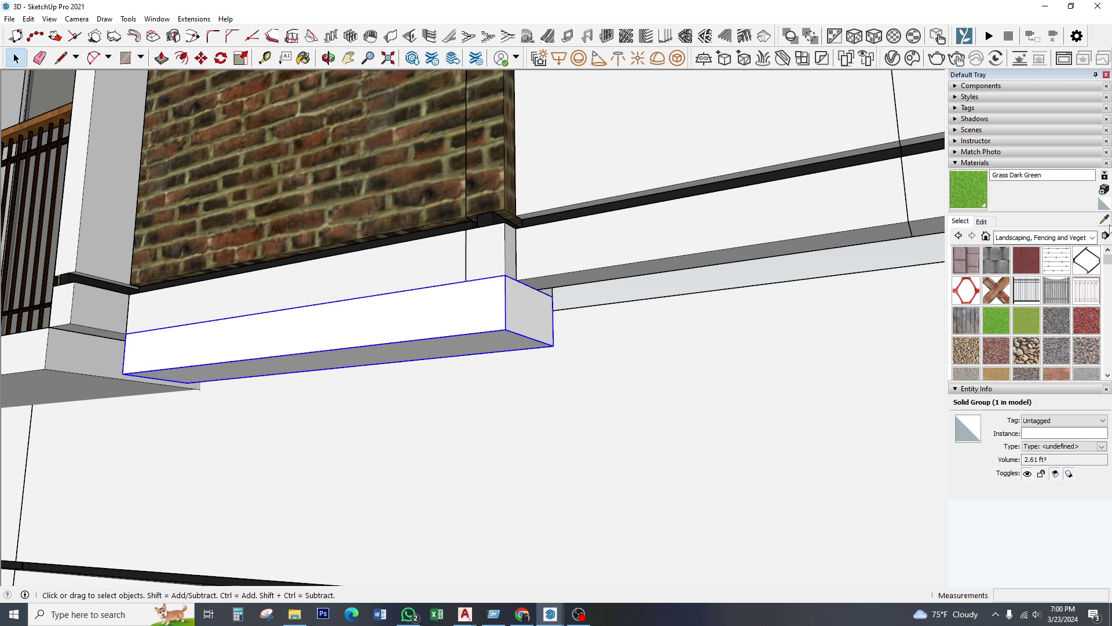
- Paint the ledge's front face light grey with Color M01
alt+click(707, 222)
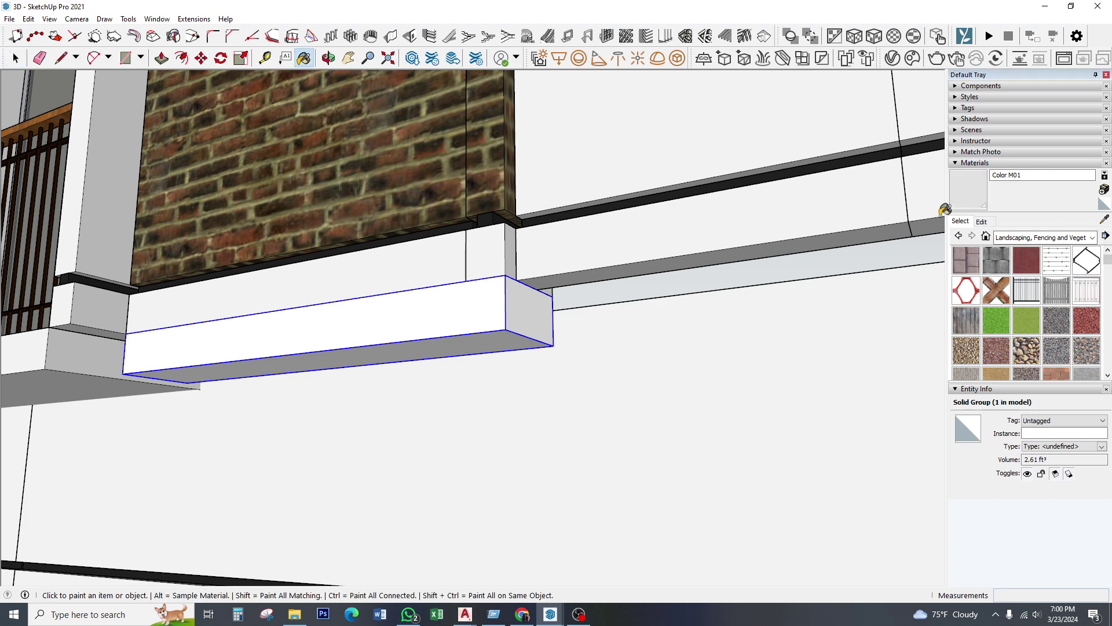
click(475, 289)
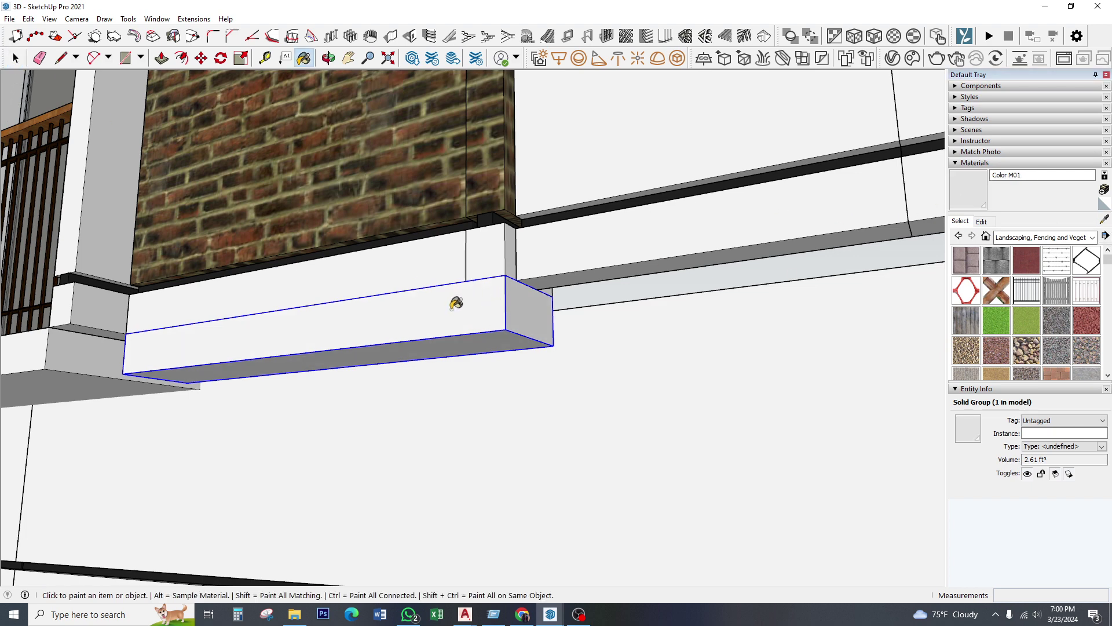
click(201, 58)
click(127, 330)
- Place a copy of the ledge box further along the facade
mouse_move(294, 400)
middle_down()
mouse_move(311, 373)
mouse_move(472, 355)
middle_up()
key(ctrl)
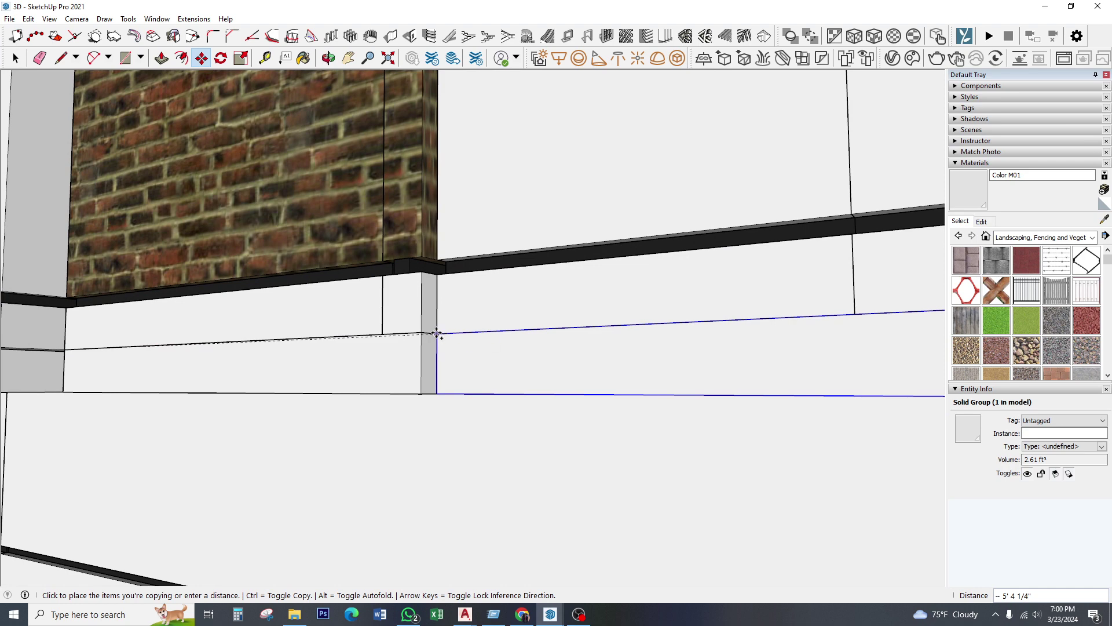
click(440, 334)
scroll(376, 330, down, 3)
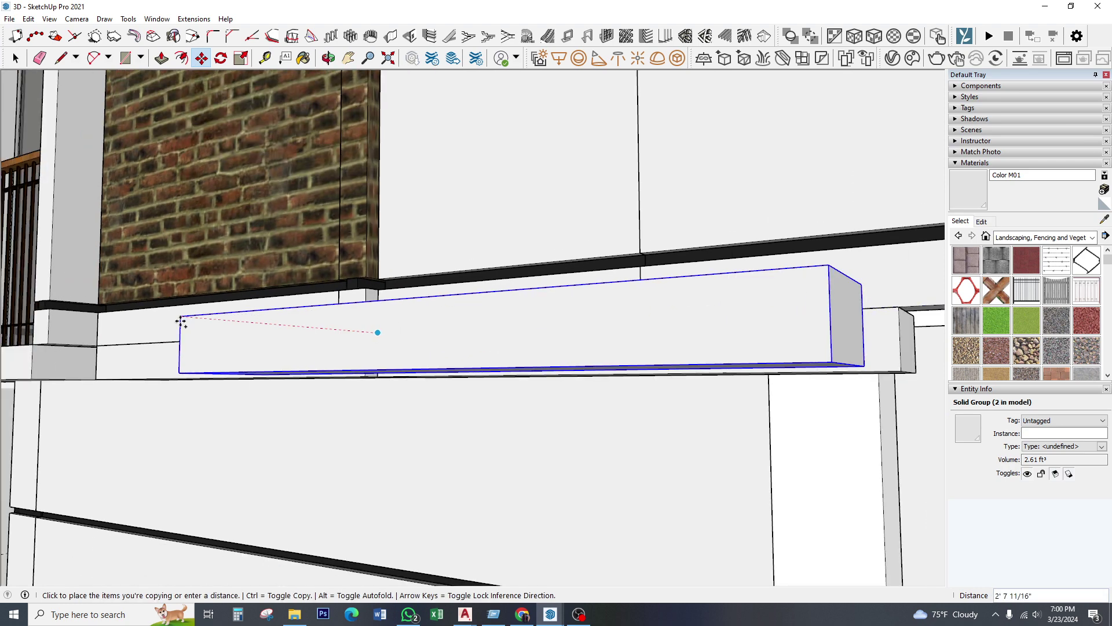
scroll(218, 340, down, 2)
scroll(661, 305, up, 3)
key(Escape)
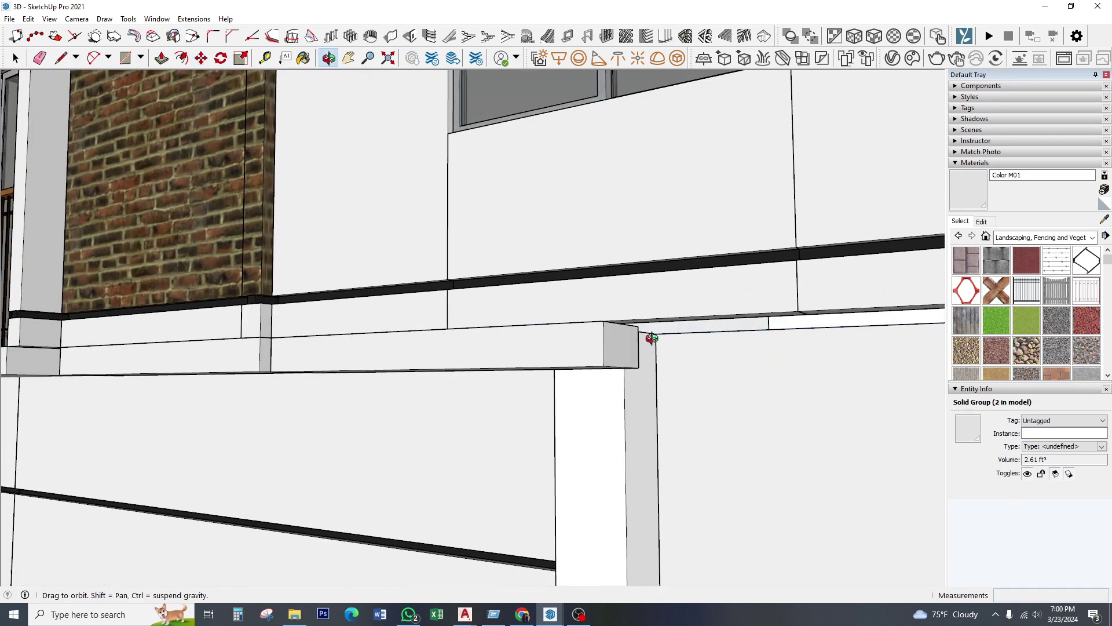
- Scale the copied ledge box shorter from its end
click(12, 58)
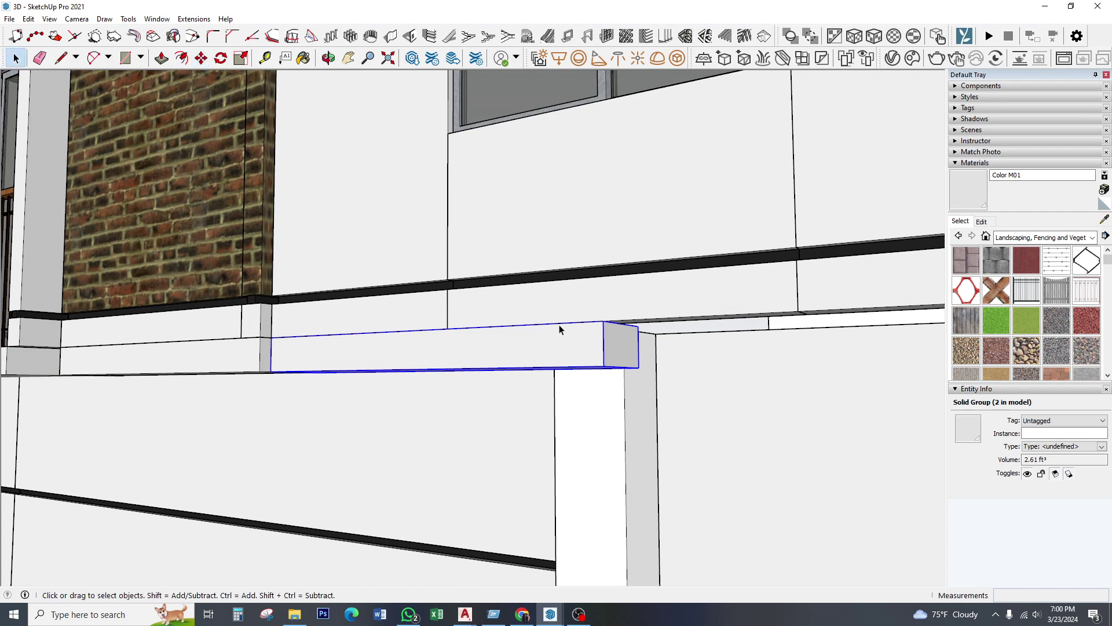
click(240, 58)
click(622, 346)
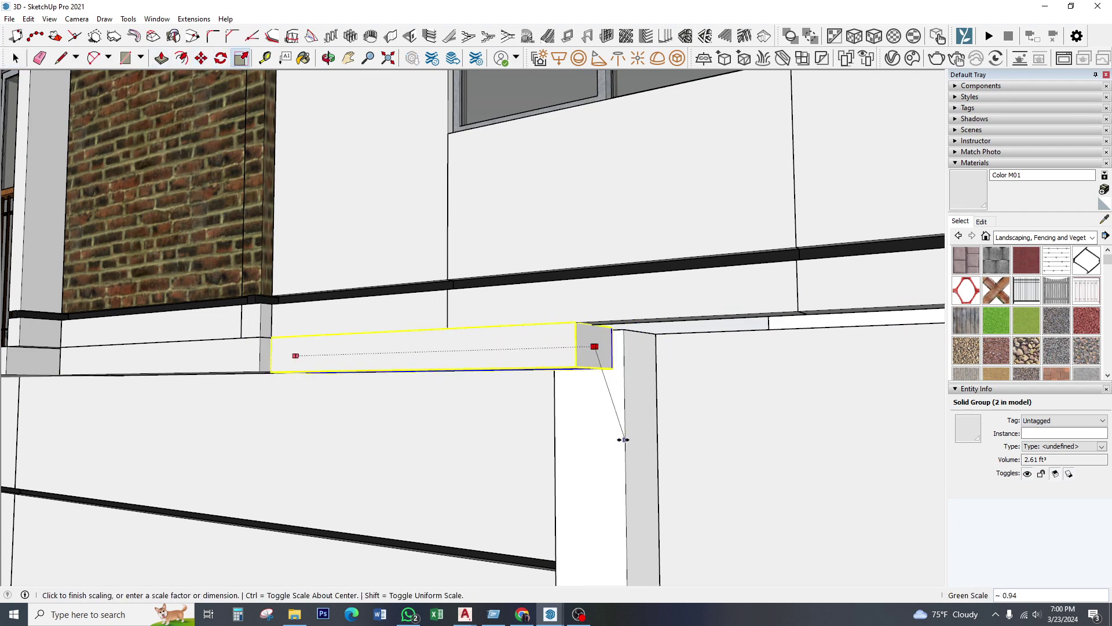
click(625, 441)
mouse_move(628, 442)
middle_down()
mouse_move(618, 282)
mouse_move(771, 38)
mouse_move(650, 306)
middle_up()
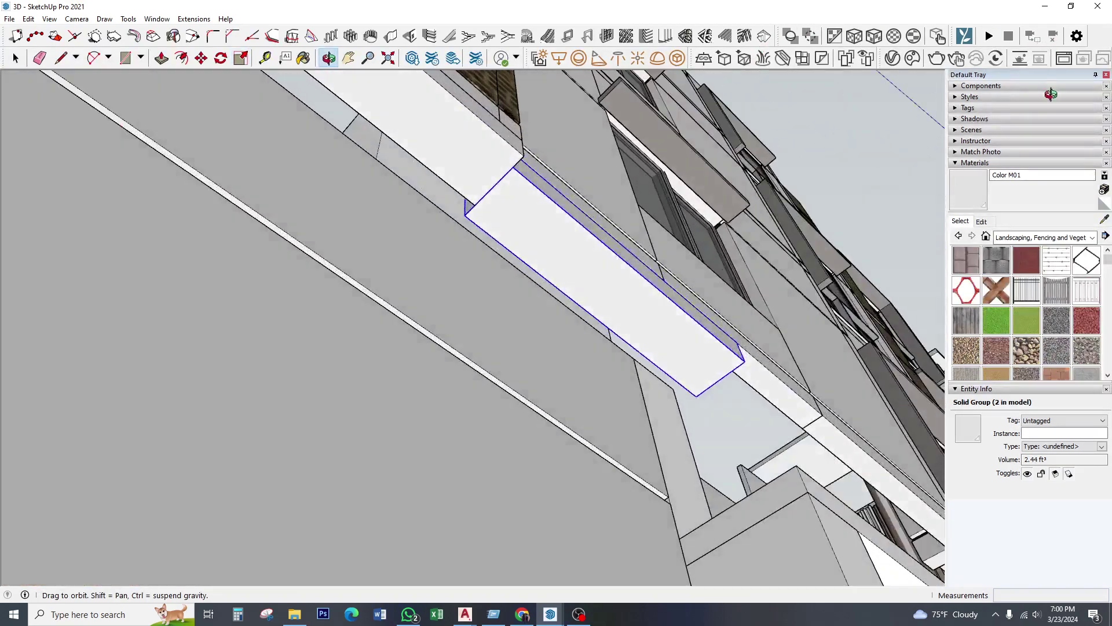
click(587, 304)
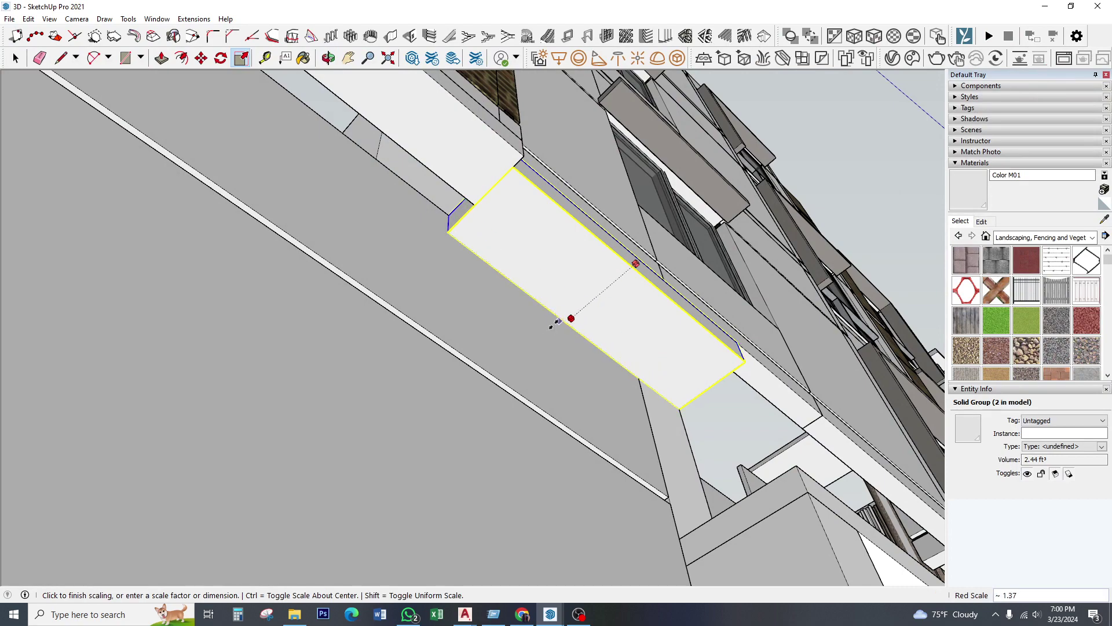
middle_drag(511, 254, 601, 335)
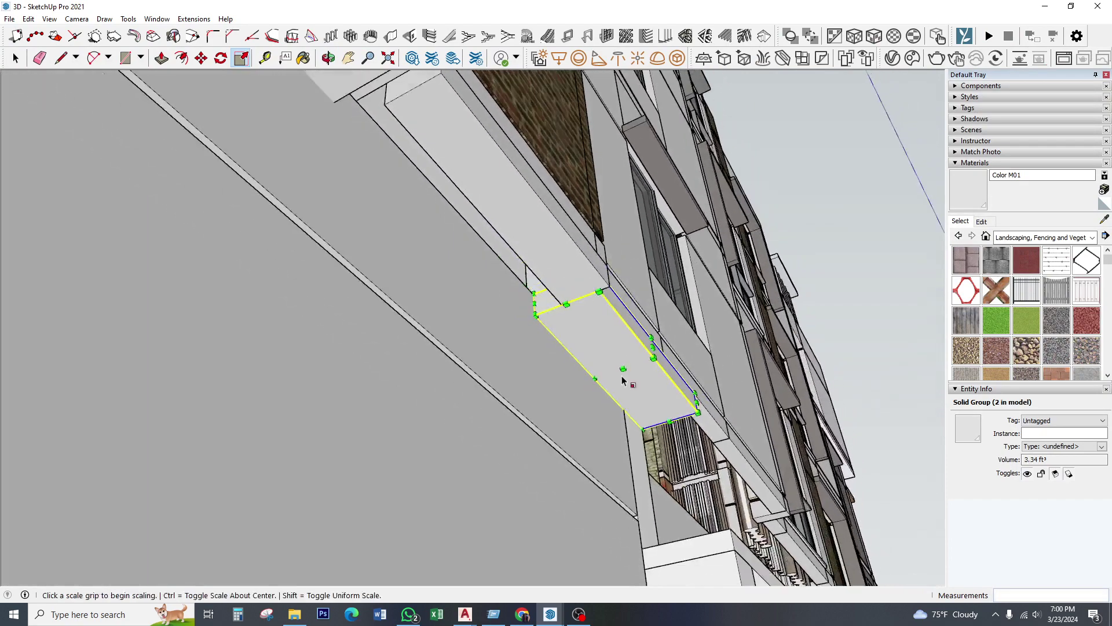
key(space)
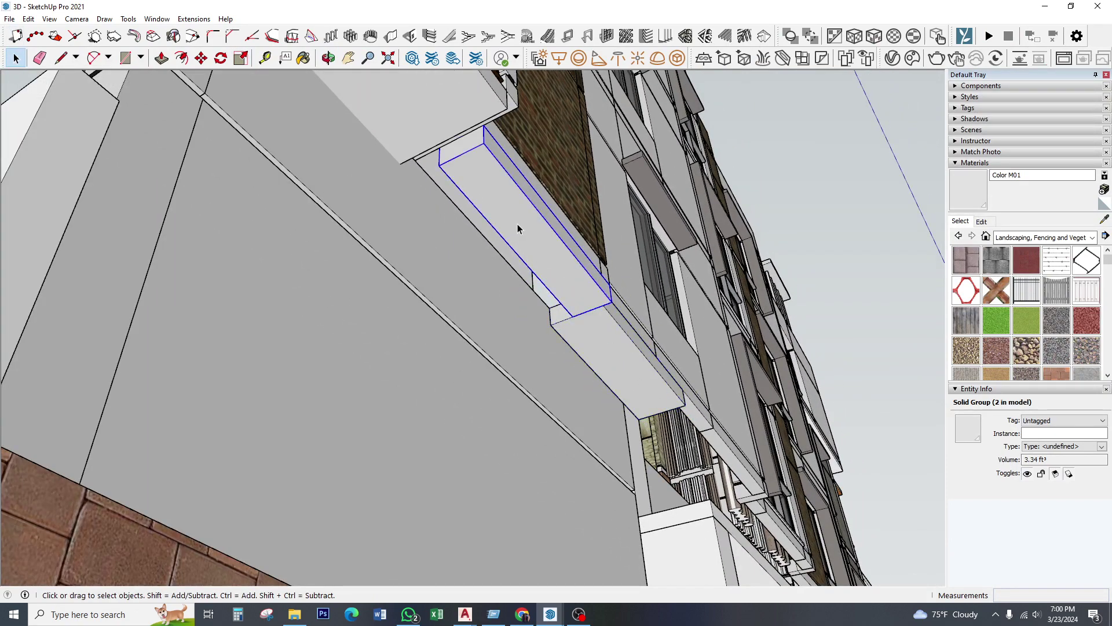
- Widen the copied box 1.59 times and scale it slightly sideways
click(240, 59)
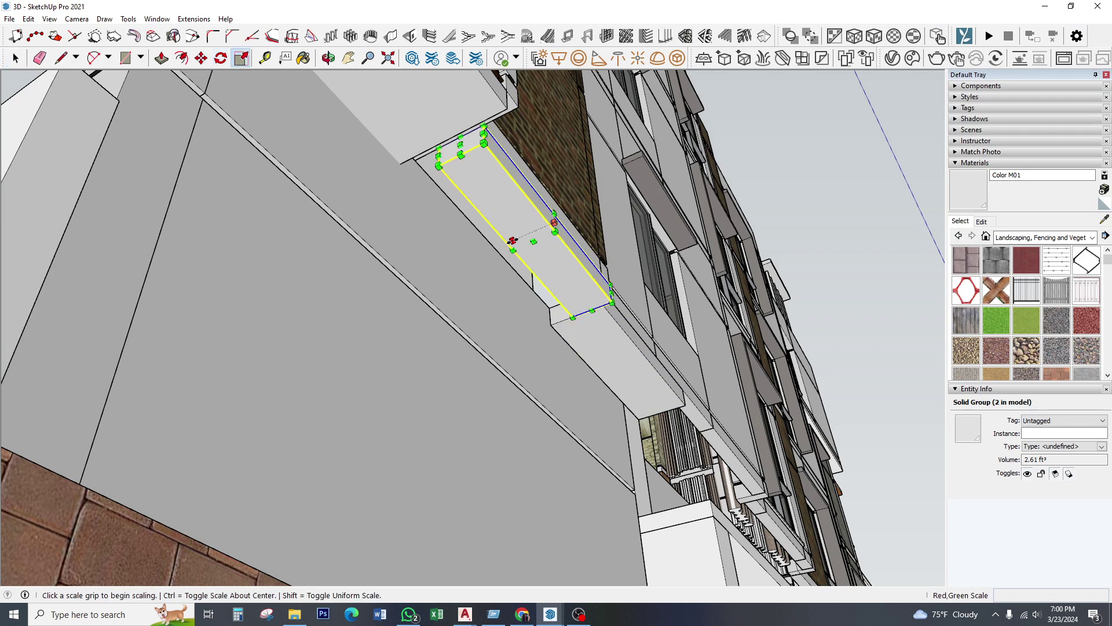
click(513, 240)
click(471, 273)
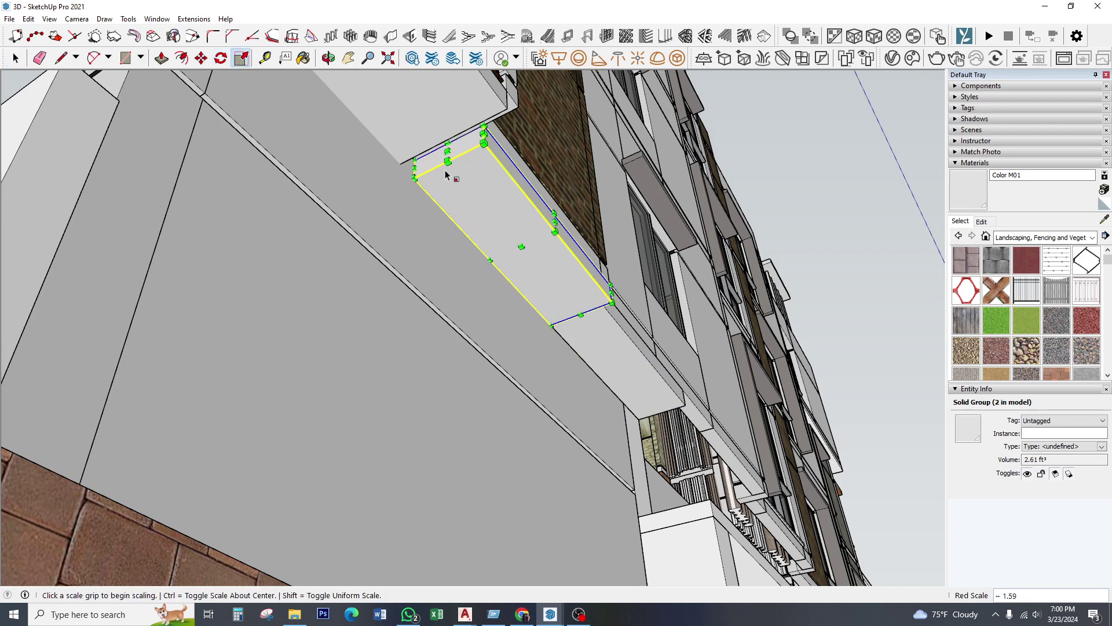
click(446, 150)
middle_drag(435, 142, 260, 272)
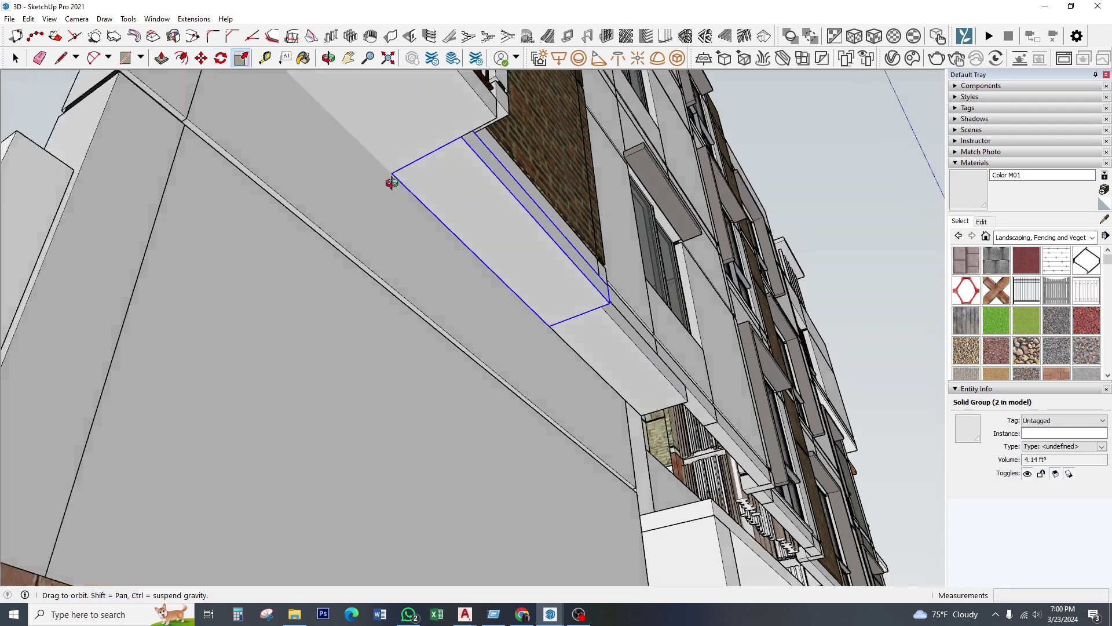
click(260, 273)
scroll(210, 315, down, 1)
mouse_move(210, 314)
middle_down()
mouse_move(244, 365)
mouse_move(562, 356)
middle_up()
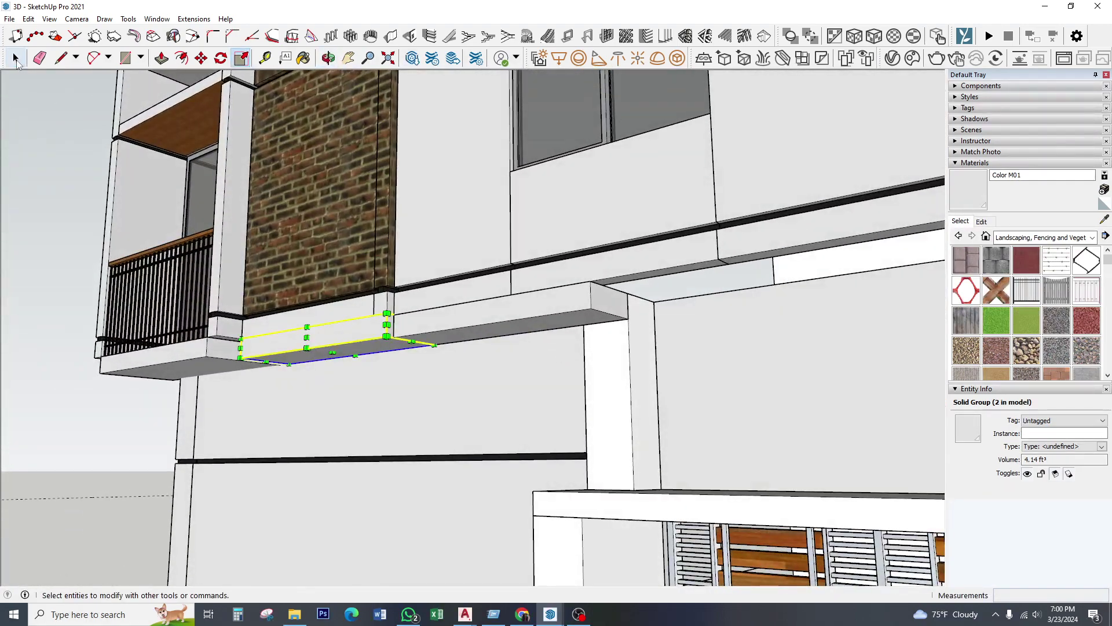
click(16, 61)
- Begin copying the ledge box downward to a new spot with Move and Ctrl
key(m)
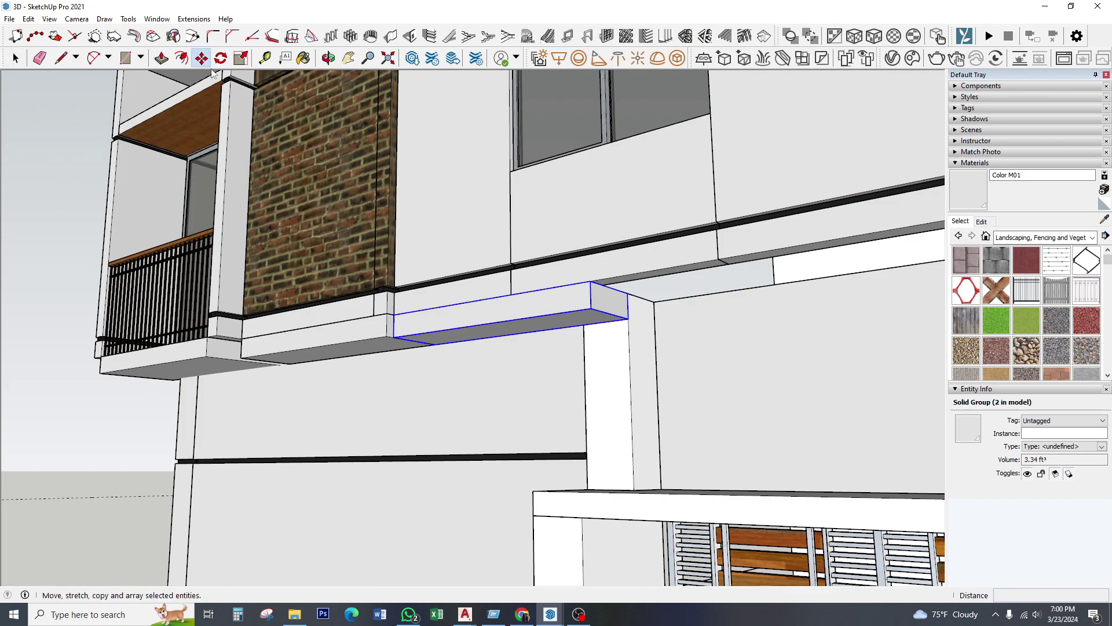
click(393, 338)
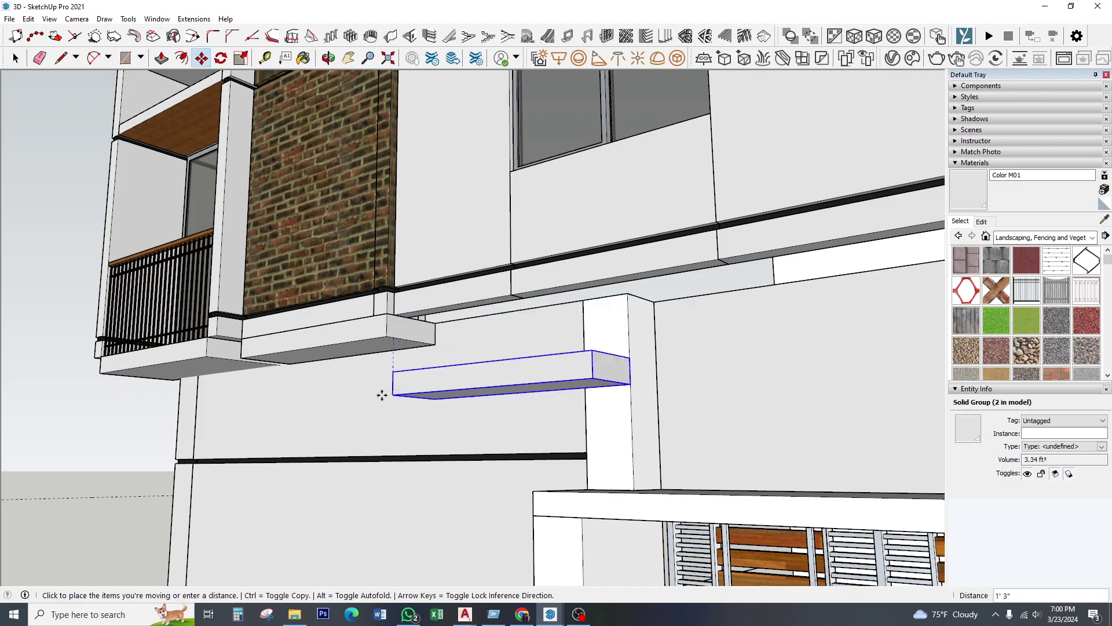
middle_drag(385, 390, 509, 365)
key(ctrl)
middle_drag(574, 341, 433, 351)
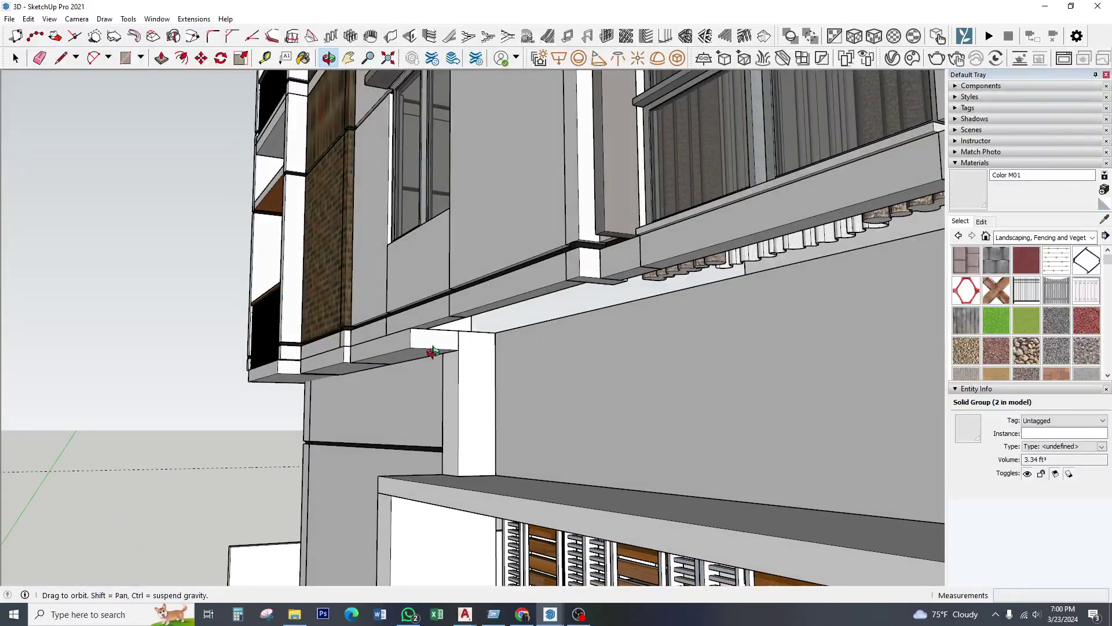
- Scale the ledge group 2.5 times along green and 2.5 times along red
click(16, 58)
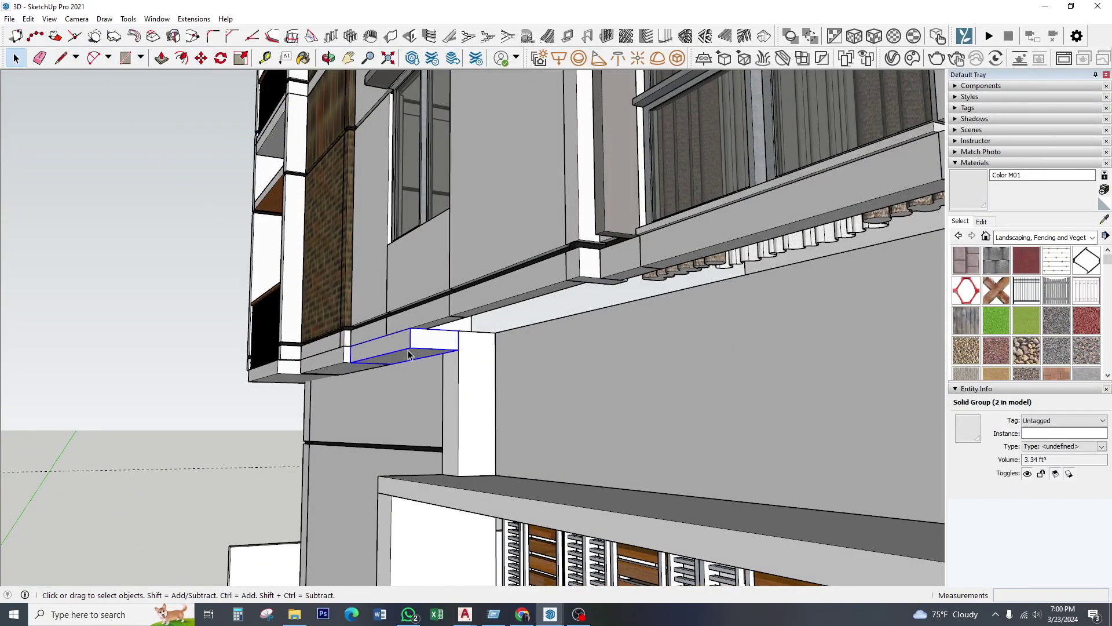
click(242, 58)
click(435, 341)
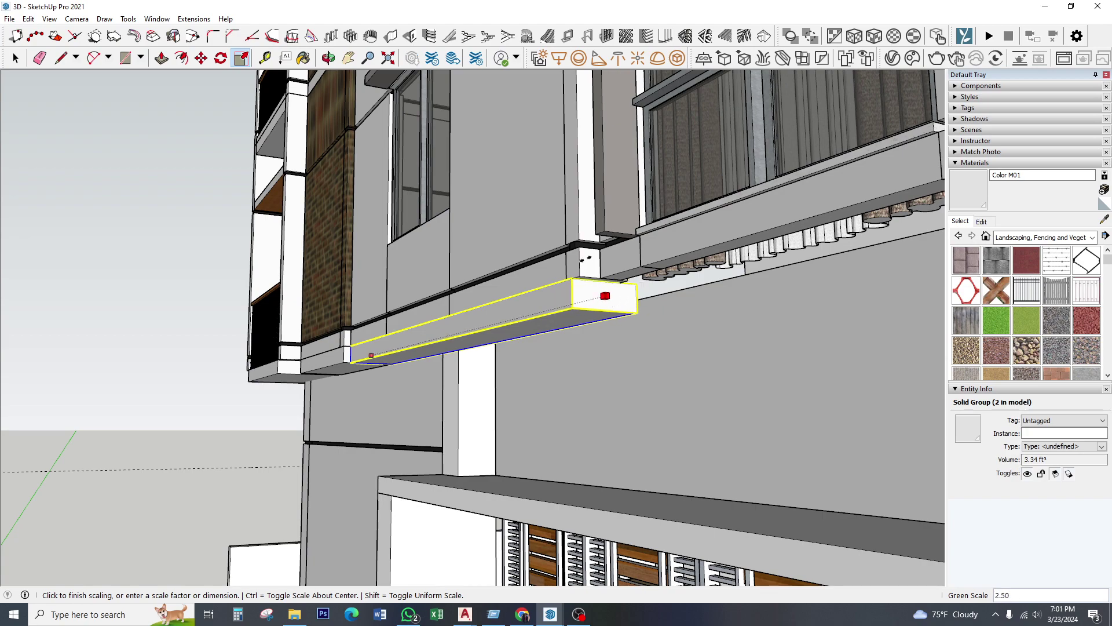
click(605, 296)
mouse_move(605, 295)
middle_down()
mouse_move(688, 355)
mouse_move(592, 346)
middle_up()
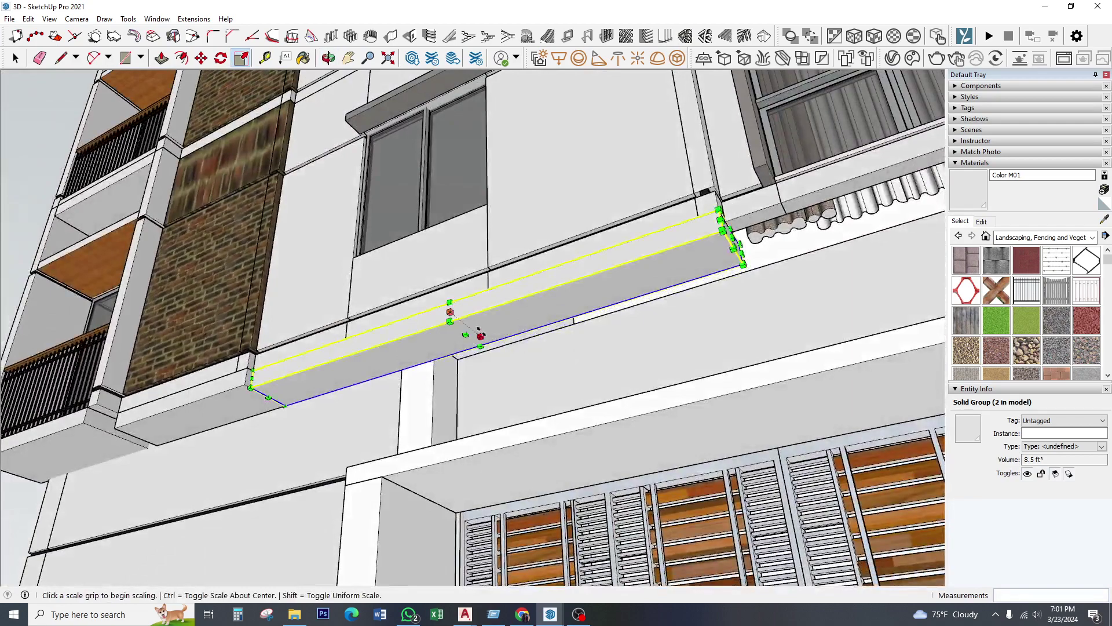
click(481, 336)
click(529, 364)
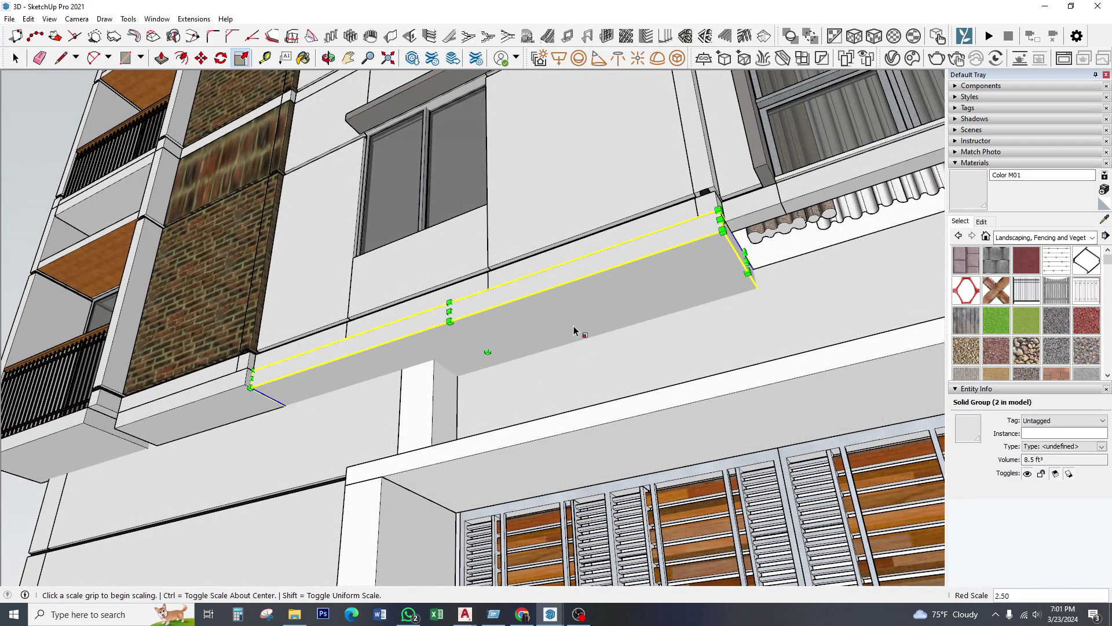
mouse_move(577, 325)
middle_down()
mouse_move(552, 241)
mouse_move(555, 364)
middle_up()
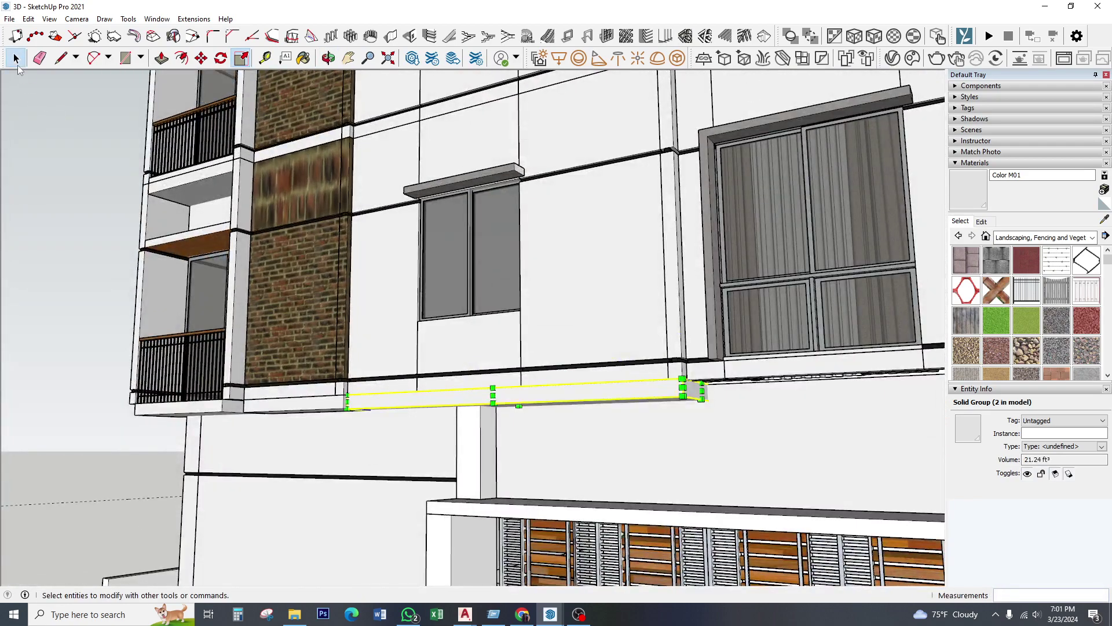
click(16, 63)
- Copy the long ledge further along the wall and nudge it 5" into place
click(201, 58)
scroll(365, 402, up, 2)
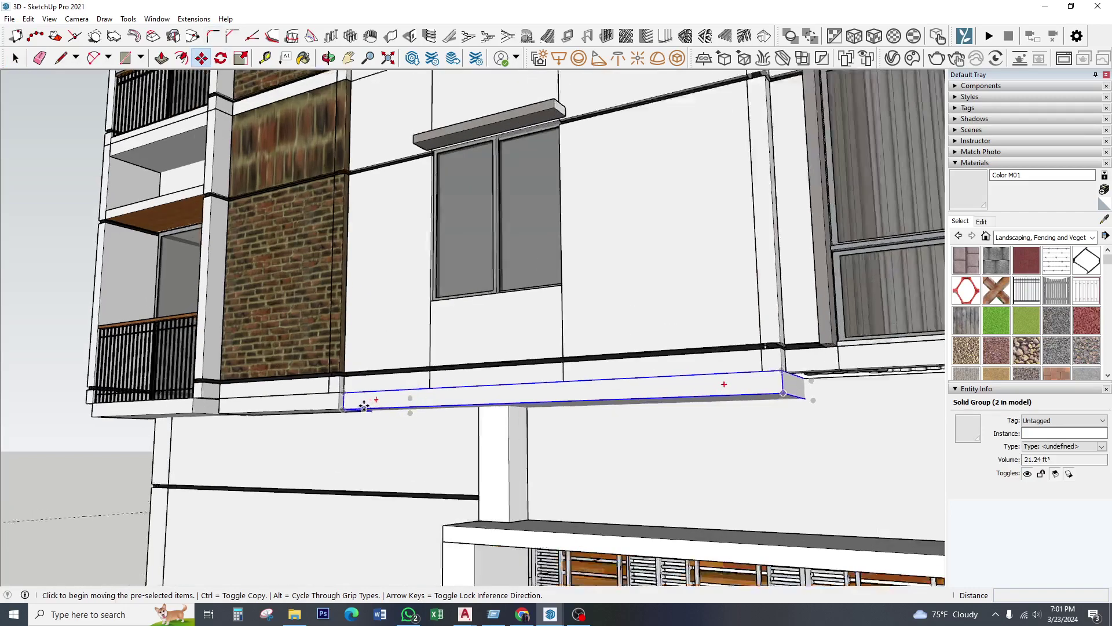
click(228, 419)
scroll(554, 377, down, 3)
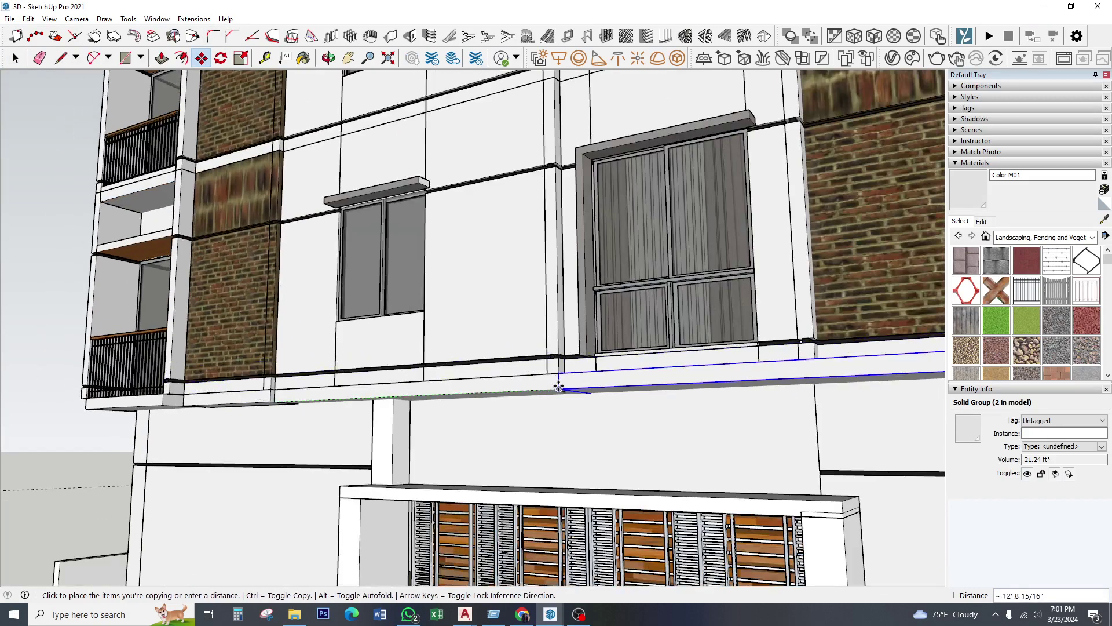
scroll(555, 377, up, 1)
scroll(561, 385, up, 1)
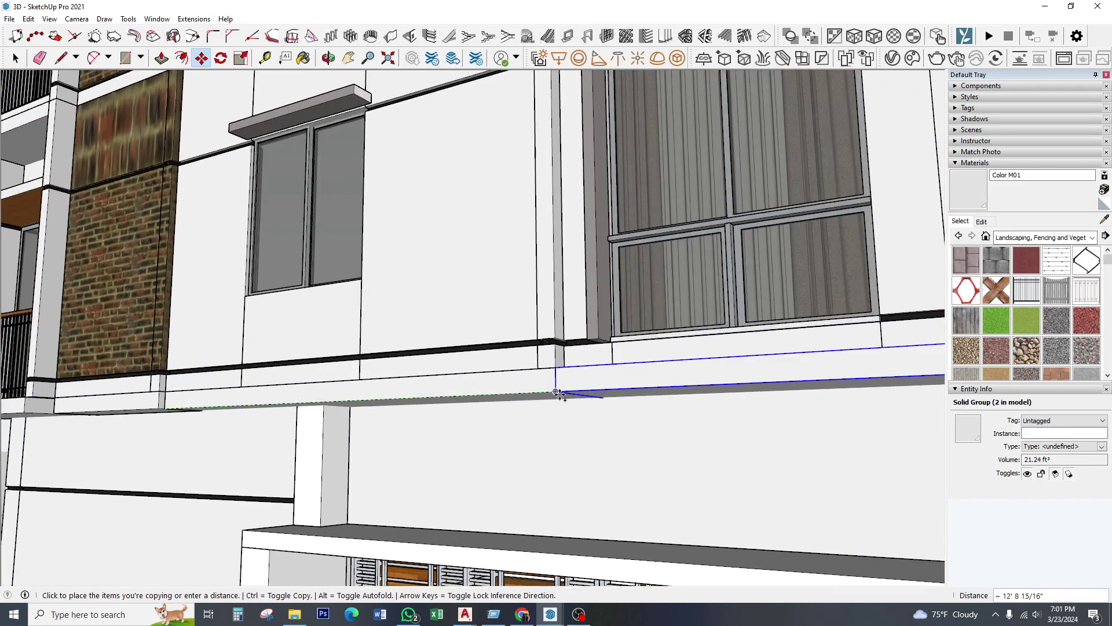
click(567, 384)
scroll(560, 379, up, 1)
click(555, 364)
key(ctrl)
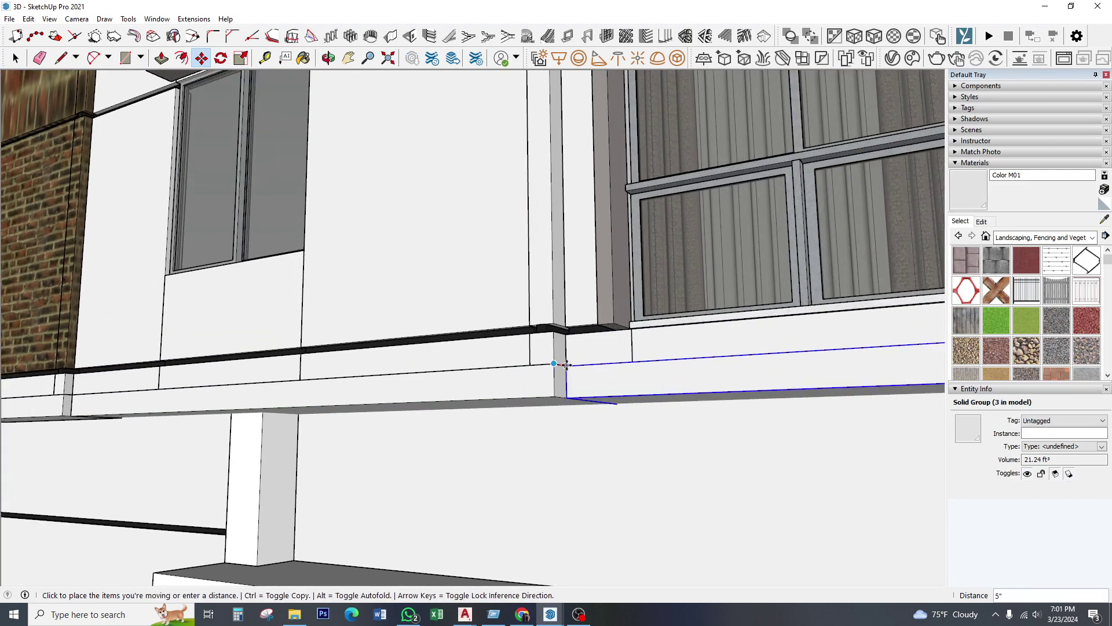
click(566, 365)
scroll(566, 365, down, 3)
scroll(566, 365, down, 2)
- Shorten the copied sill under the windows to 0.60 of its length along green
middle_drag(255, 405, 261, 417)
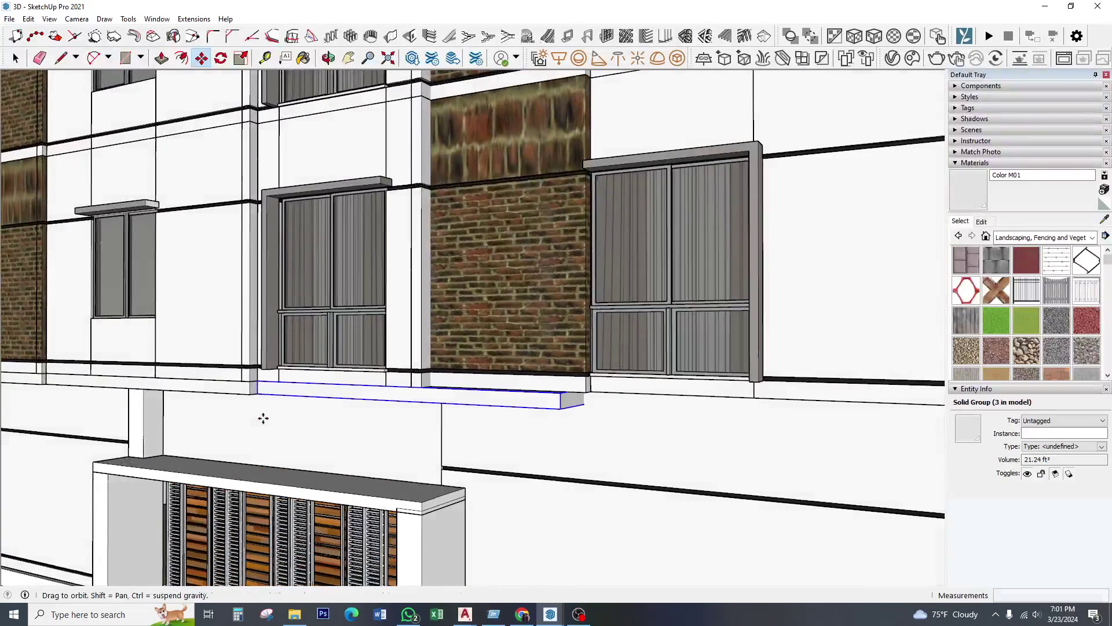
click(241, 59)
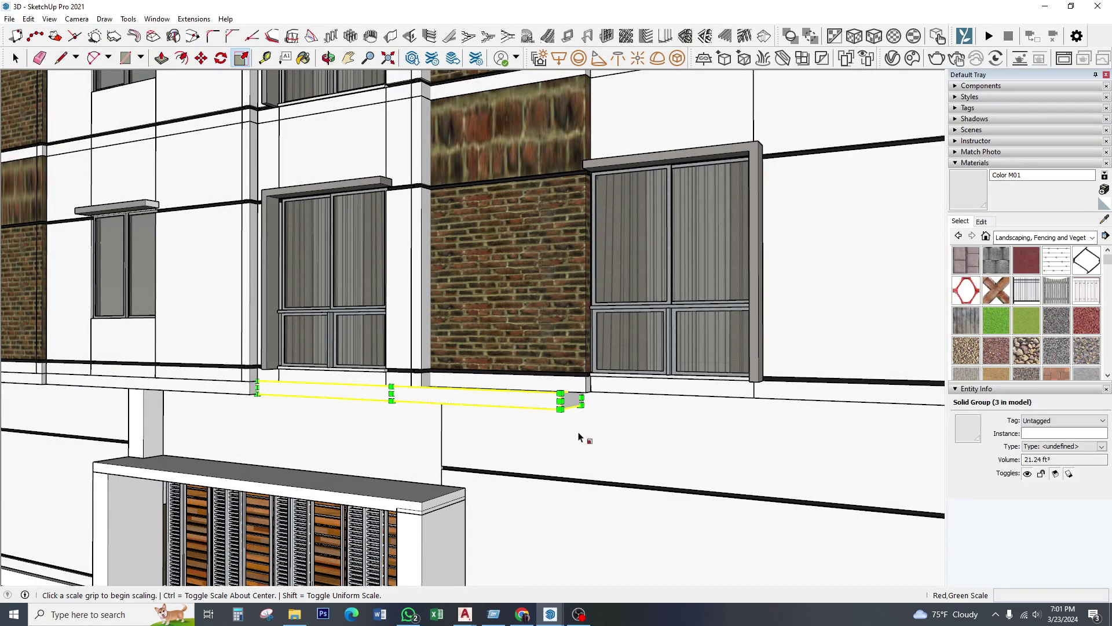
click(581, 399)
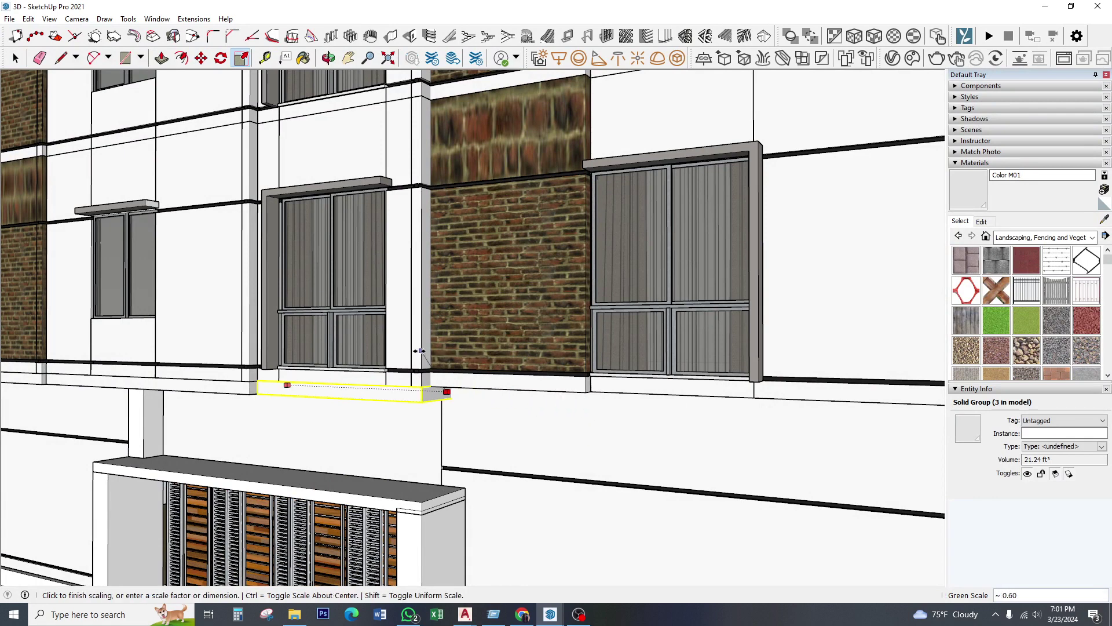
click(421, 351)
click(16, 58)
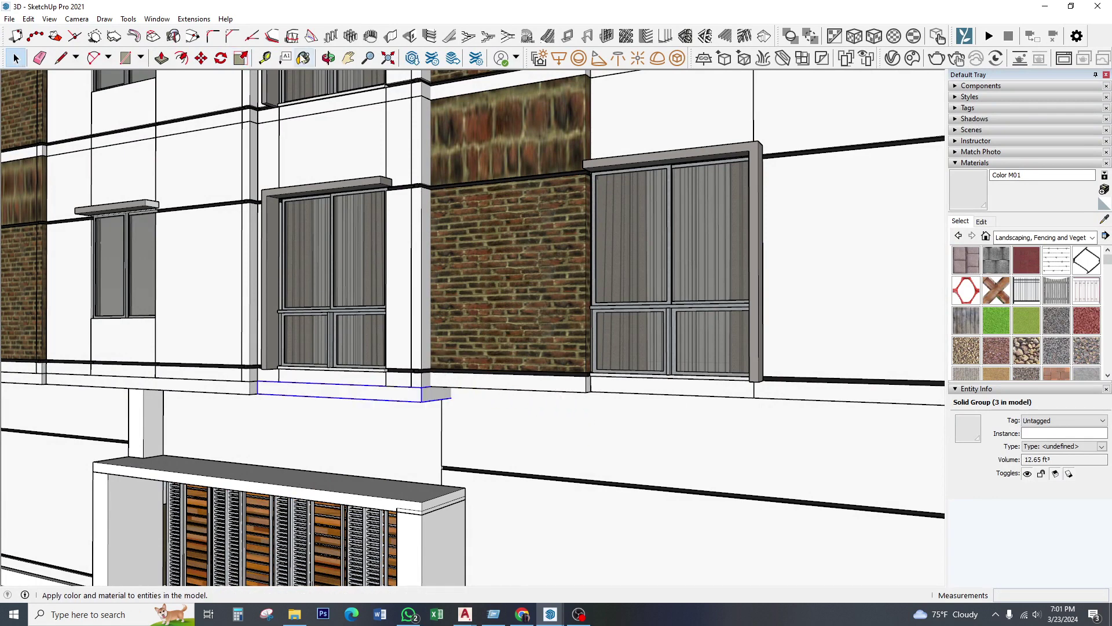
- Copy the shortened sill onto the wall beneath the brick panel
click(201, 58)
scroll(258, 397, up, 2)
click(259, 374)
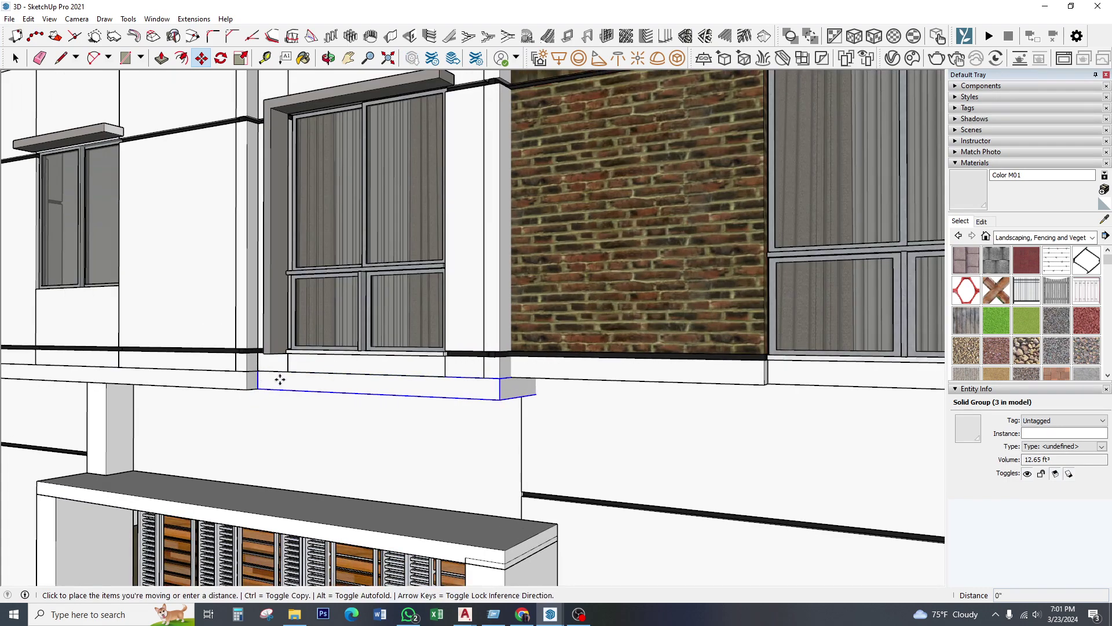
mouse_move(278, 378)
middle_down()
mouse_move(440, 406)
mouse_move(508, 341)
mouse_move(499, 316)
middle_up()
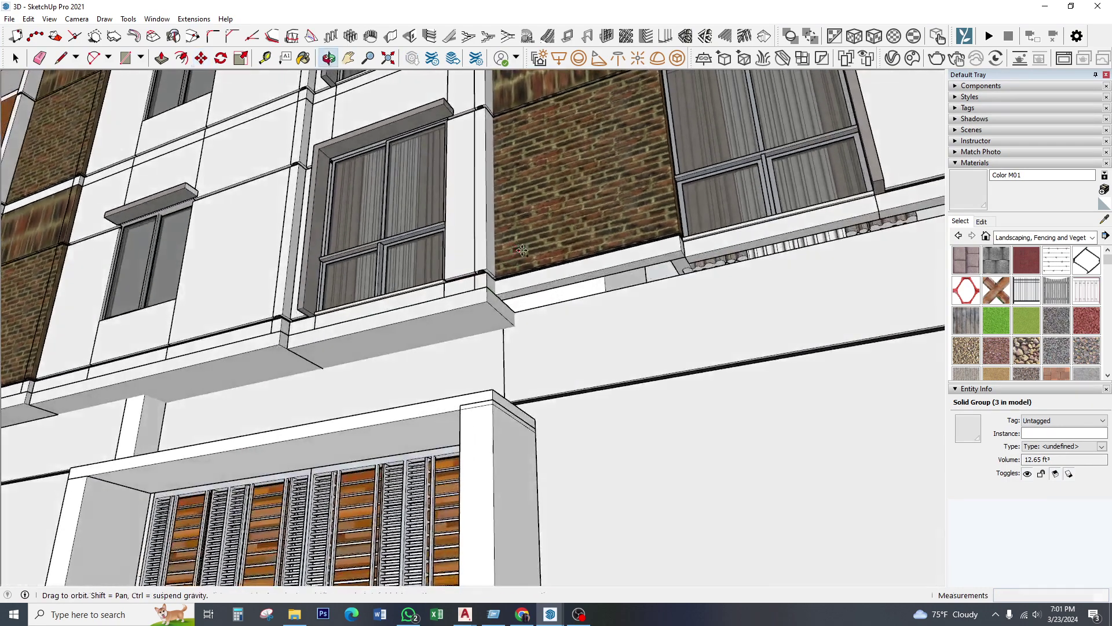
scroll(494, 303, up, 3)
scroll(494, 303, up, 1)
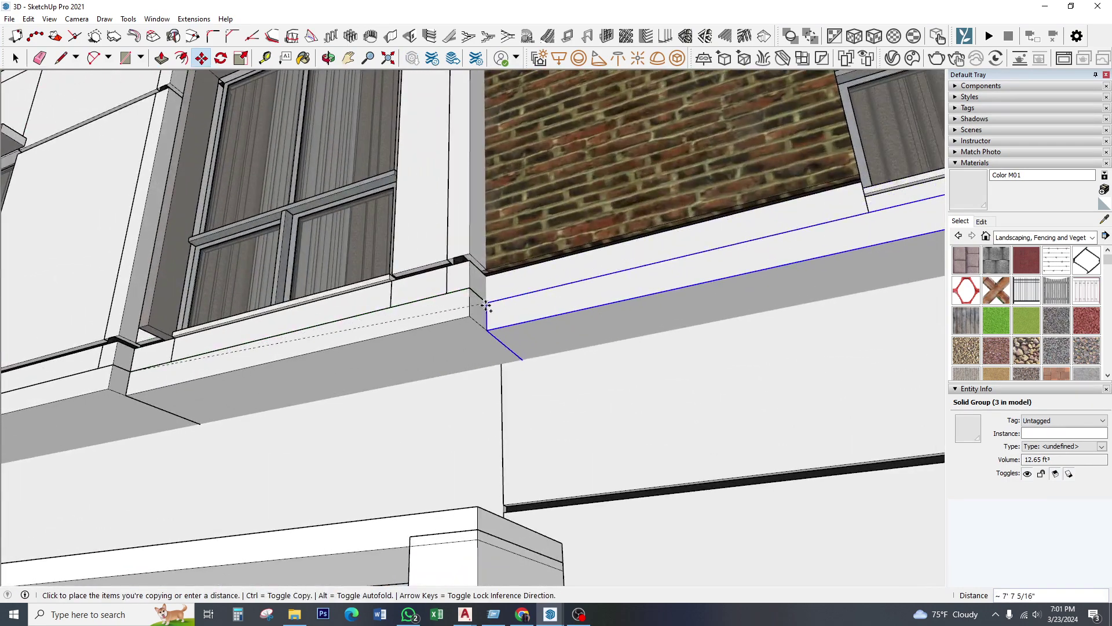
click(489, 303)
- Shorten the new sill copy to about 0.76 of its length, leaving 9.61 ft³
scroll(489, 303, down, 3)
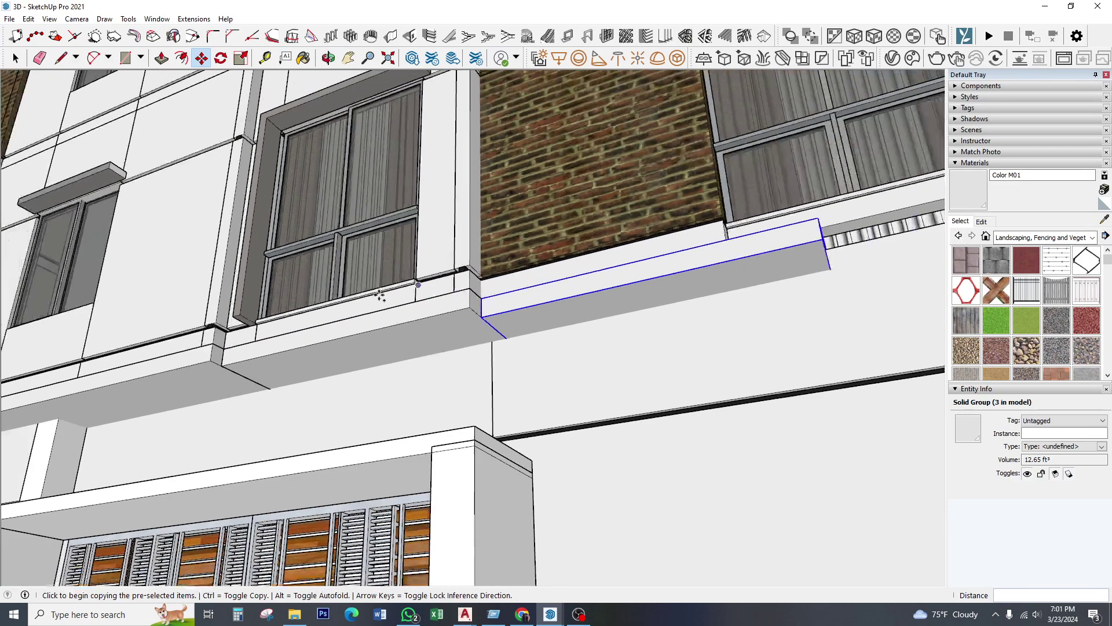
scroll(489, 303, down, 2)
scroll(507, 390, up, 2)
scroll(465, 290, up, 2)
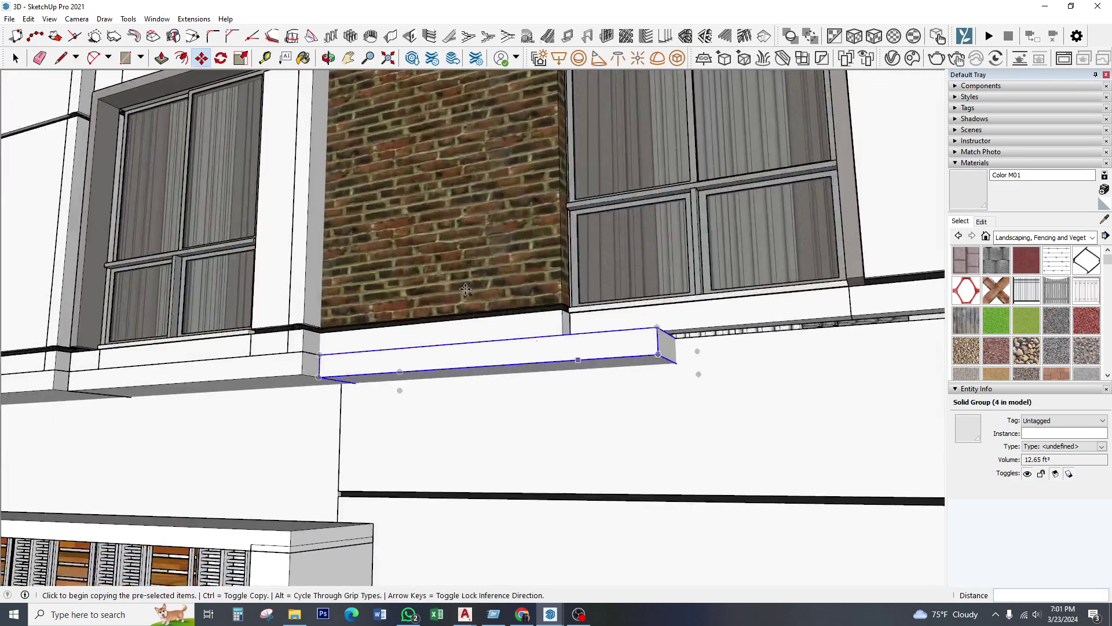
click(241, 58)
click(679, 352)
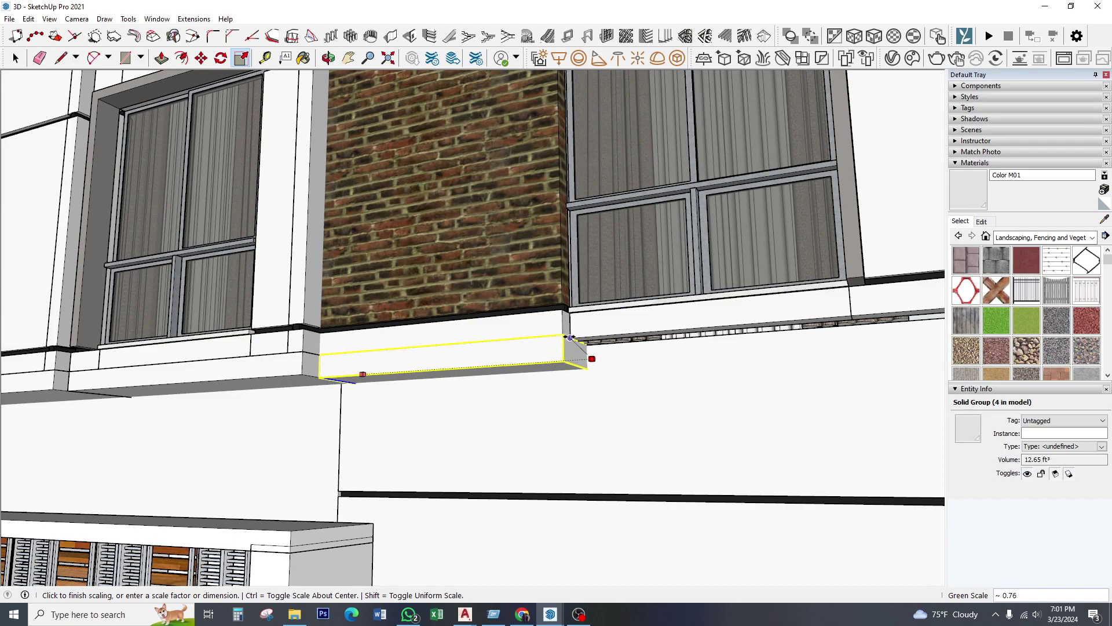
click(562, 324)
middle_drag(562, 325, 325, 417)
- Duplicate the sill and place the copy under the right window
scroll(311, 426, up, 2)
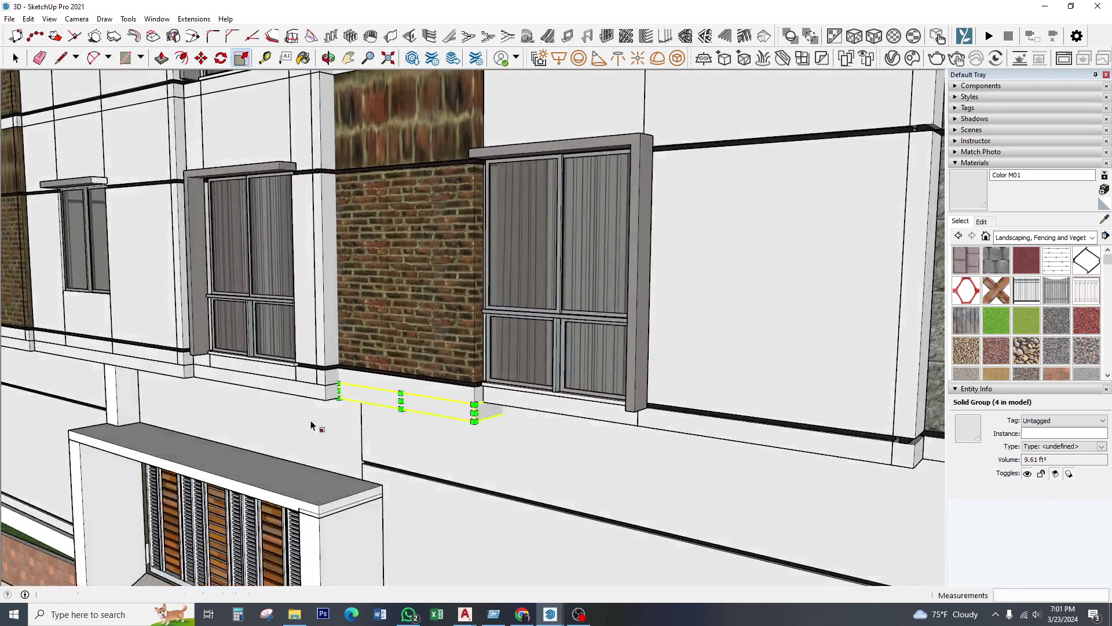
click(16, 58)
middle_drag(539, 417, 460, 385)
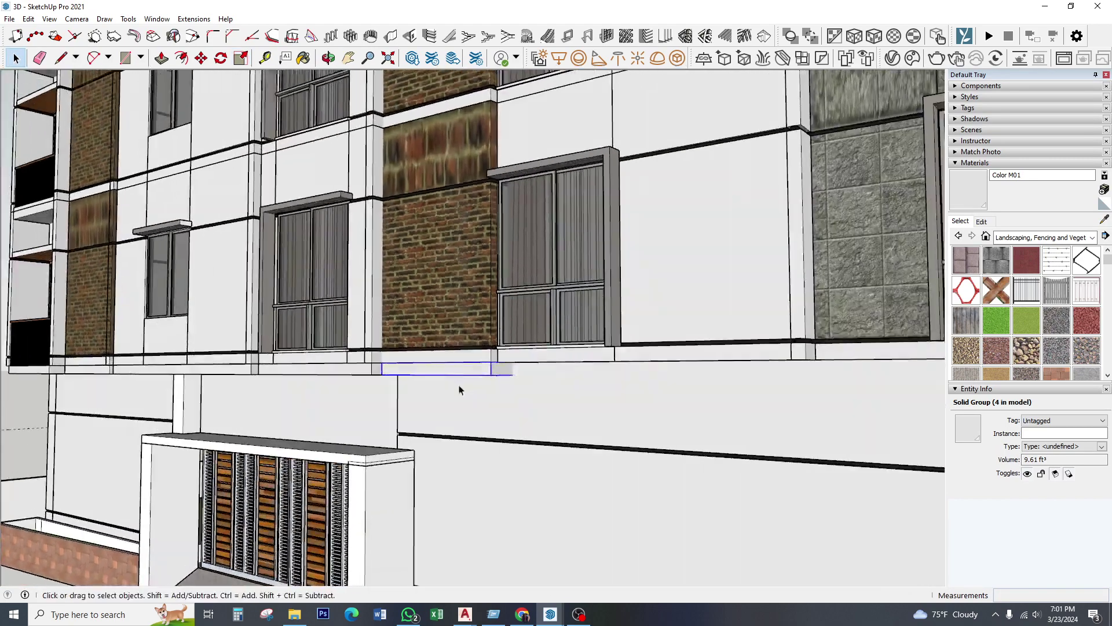
scroll(460, 384, up, 3)
click(201, 58)
scroll(325, 324, up, 2)
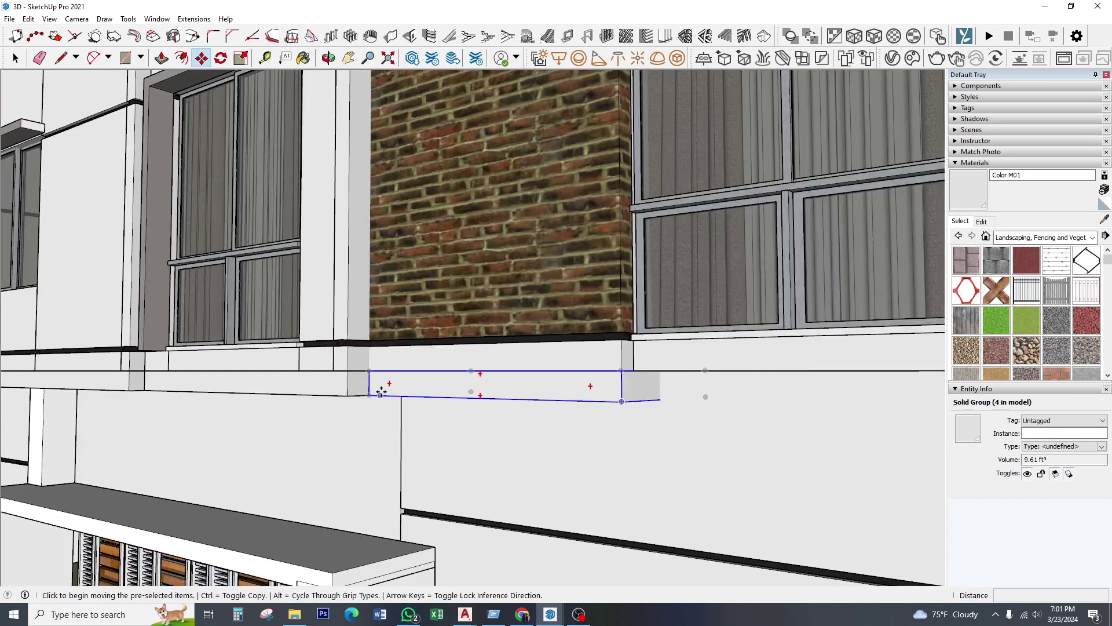
click(370, 373)
key(ctrl)
scroll(370, 373, down, 3)
scroll(575, 409, up, 2)
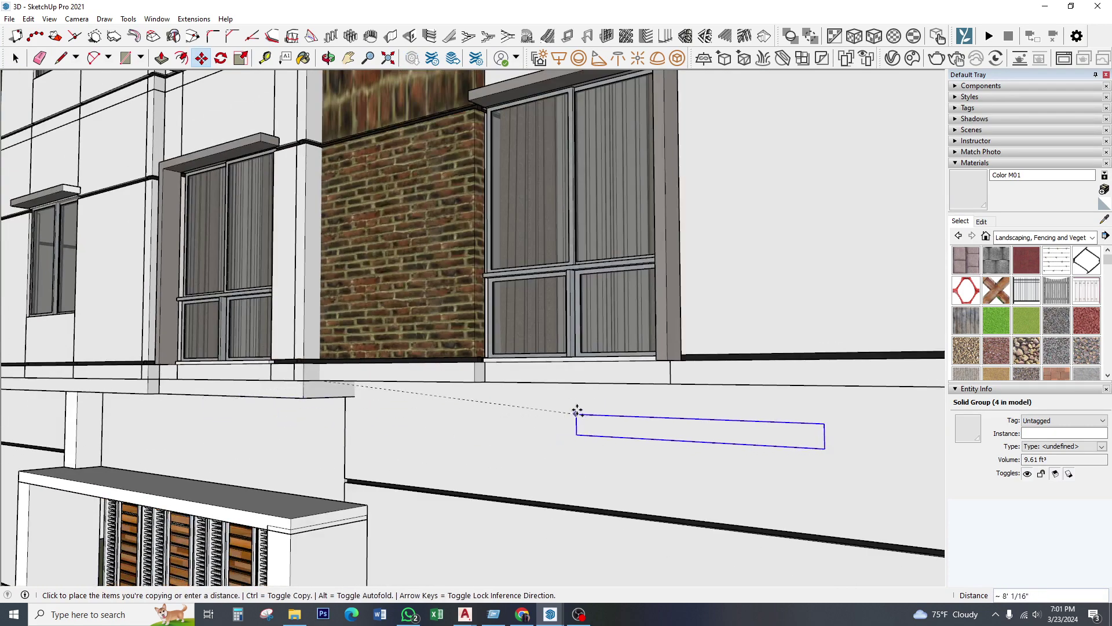
click(487, 382)
scroll(487, 382, down, 2)
scroll(427, 389, down, 1)
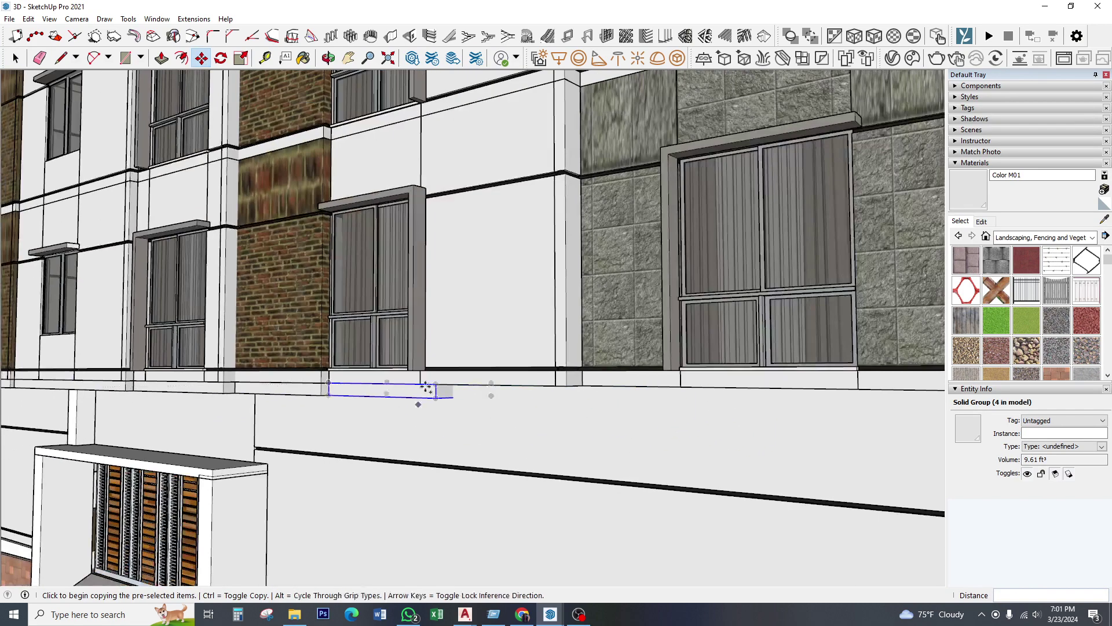
- Stretch the ledge block to about 1.96 times its length, reaching 18.86 ft³
click(242, 58)
scroll(450, 341, up, 2)
scroll(485, 398, up, 1)
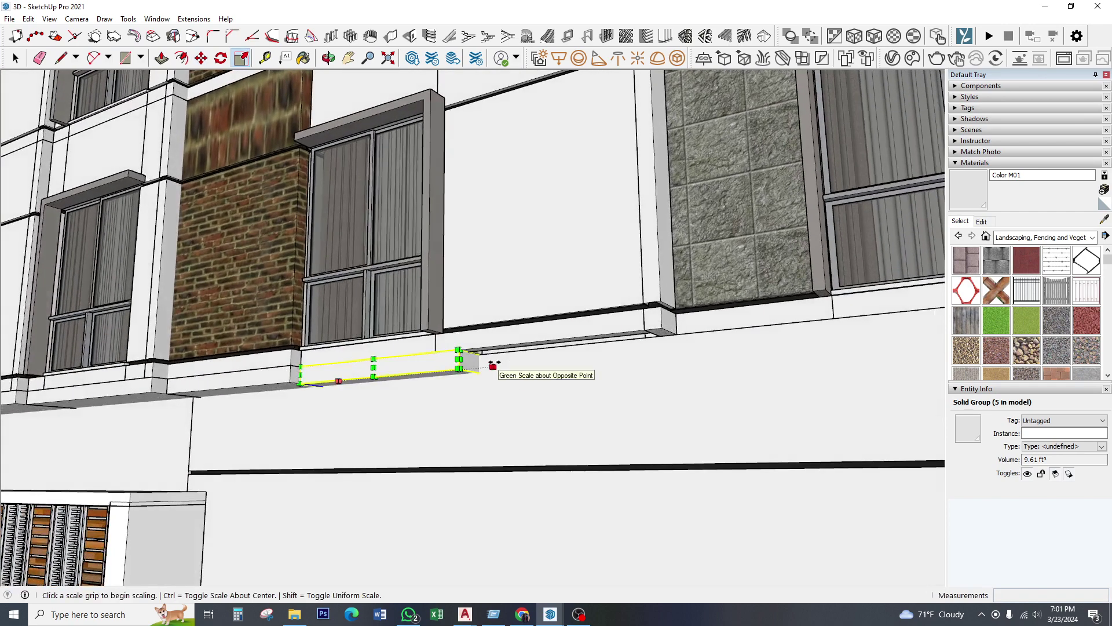
click(493, 365)
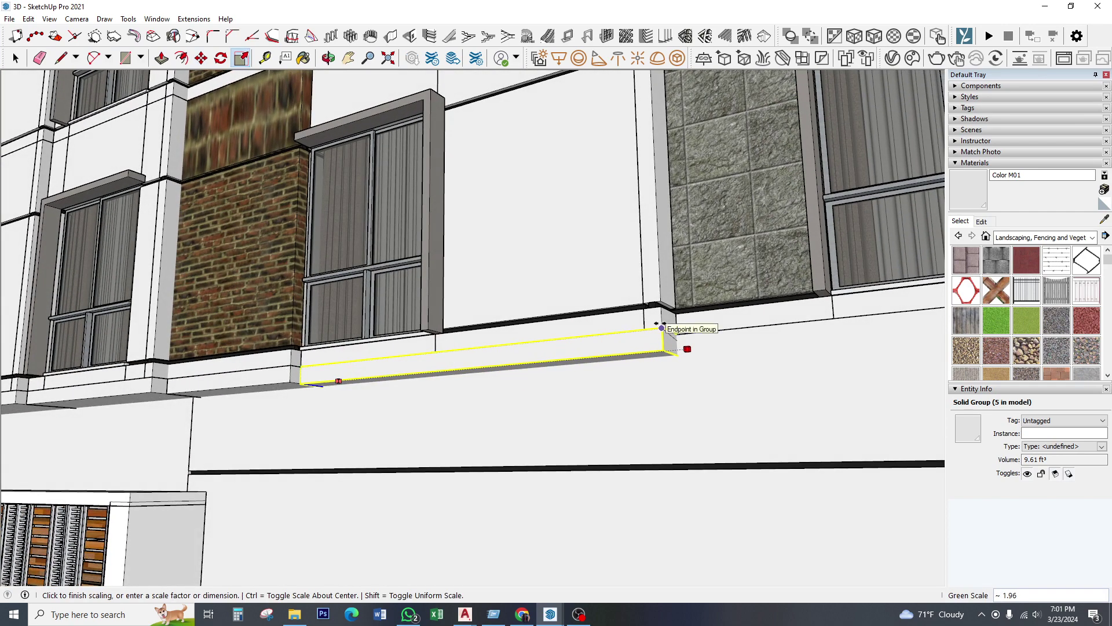
click(662, 328)
key(space)
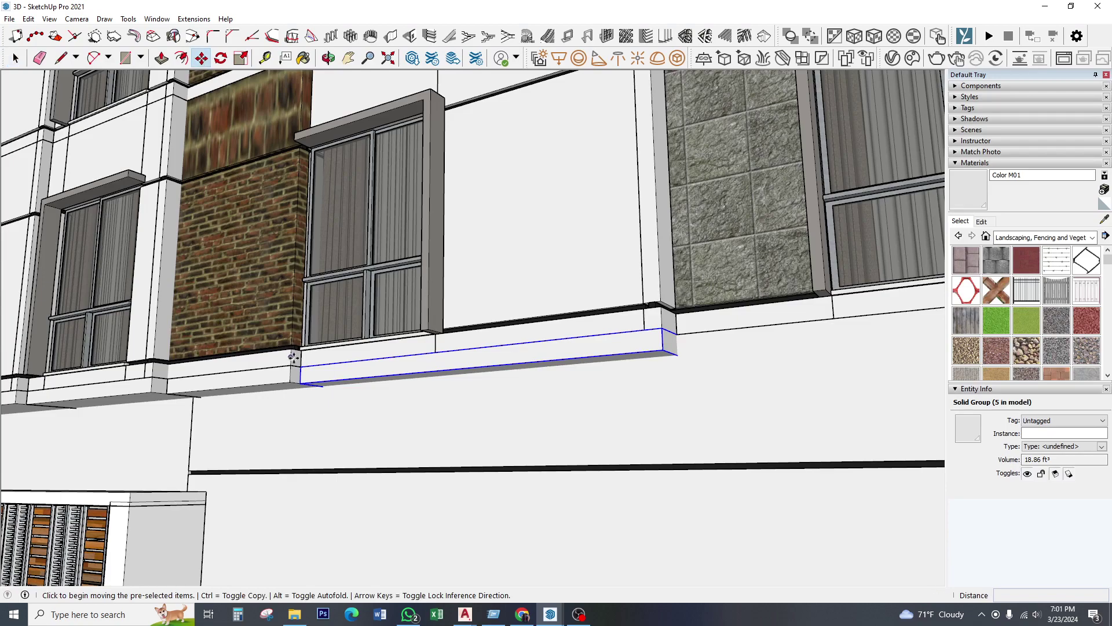
- Begin a Ctrl-copy of the stretched ledge block while orbiting to the front facade
click(300, 368)
scroll(670, 298, down, 2)
scroll(583, 392, up, 2)
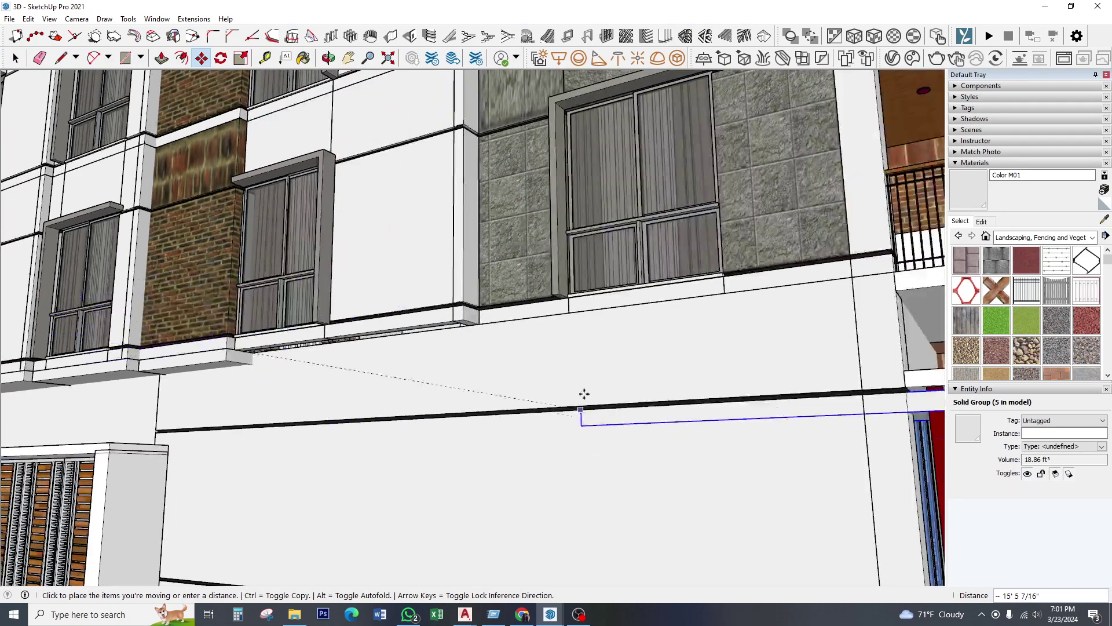
key(ctrl)
middle_drag(505, 336, 450, 375)
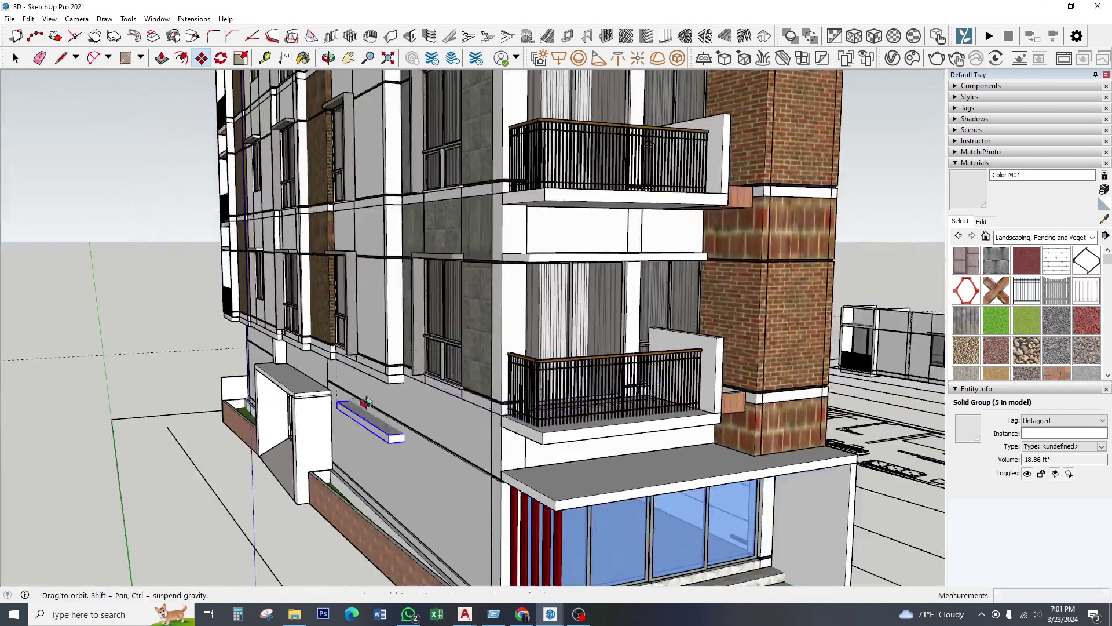
middle_drag(450, 376, 601, 355)
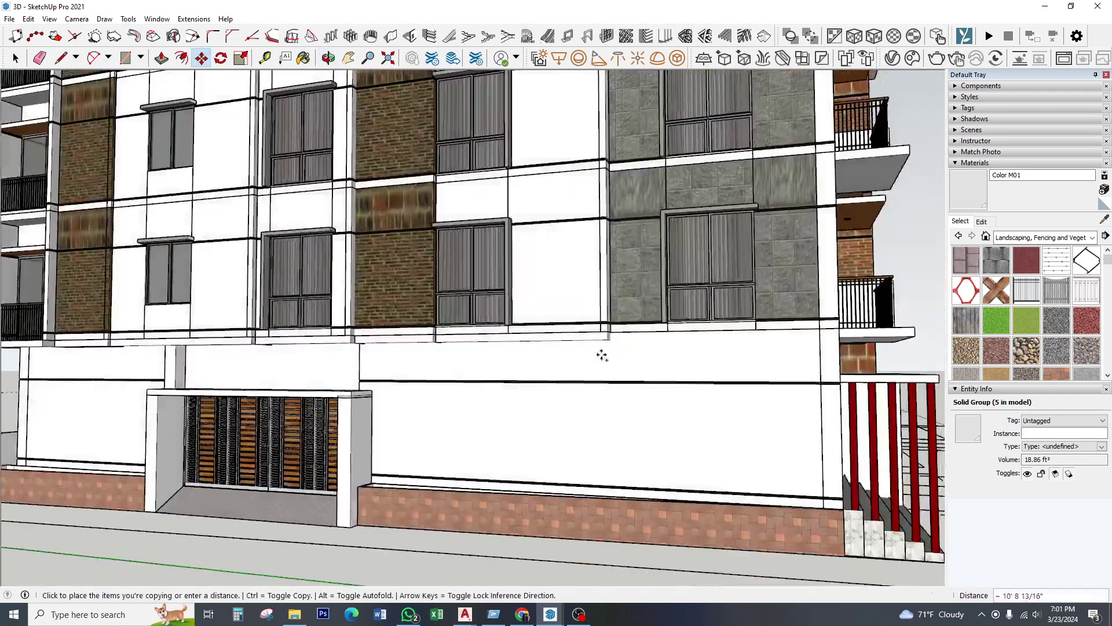
scroll(663, 346, up, 2)
scroll(663, 346, up, 3)
scroll(406, 360, up, 3)
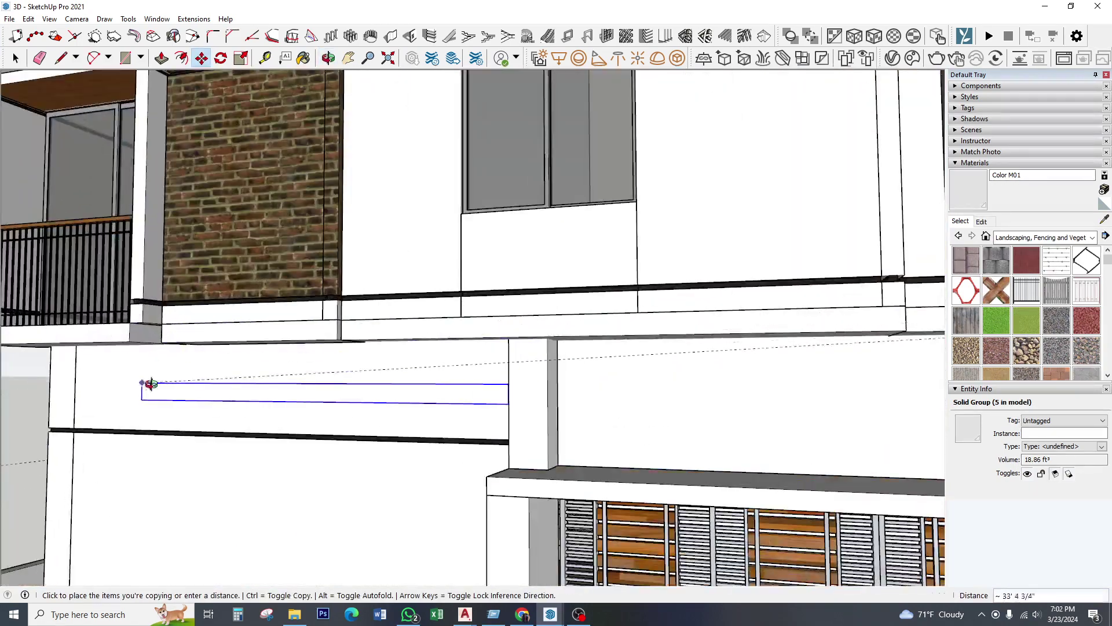
middle_drag(149, 385, 324, 313)
click(16, 58)
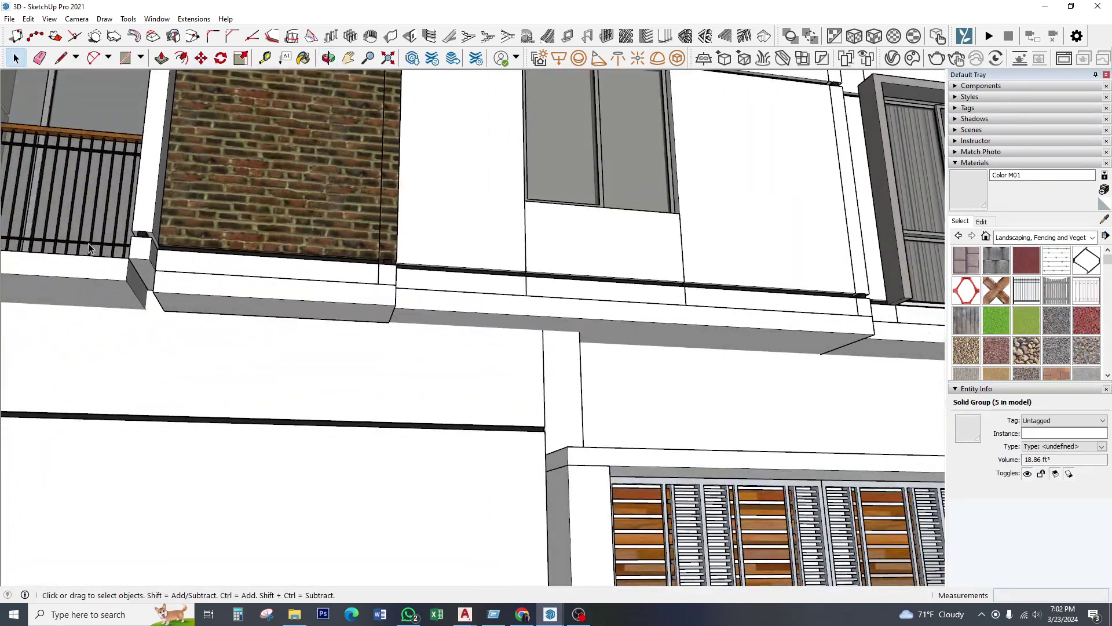
- Inside the slab group, pull the small corner face out 1 3/4"
double_click(106, 280)
click(136, 288)
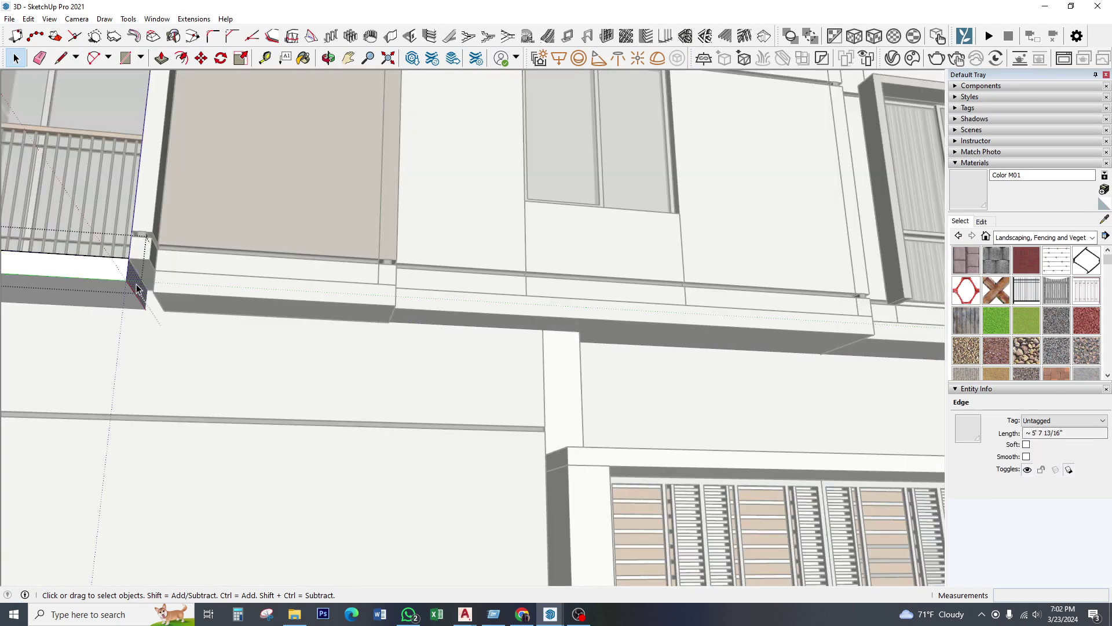
click(136, 291)
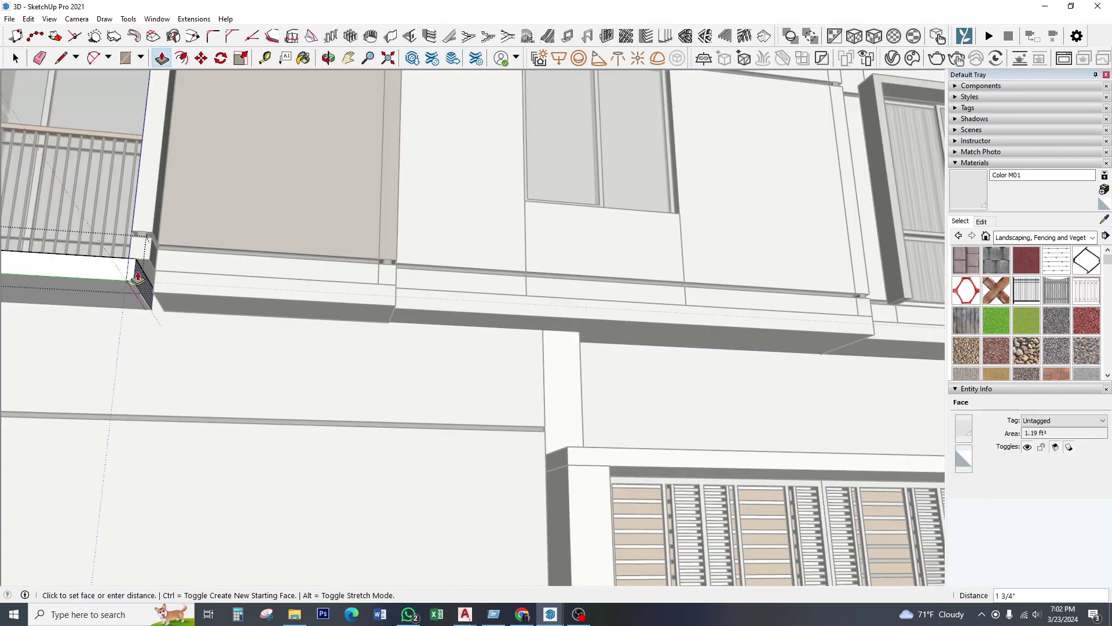
scroll(126, 315, down, 5)
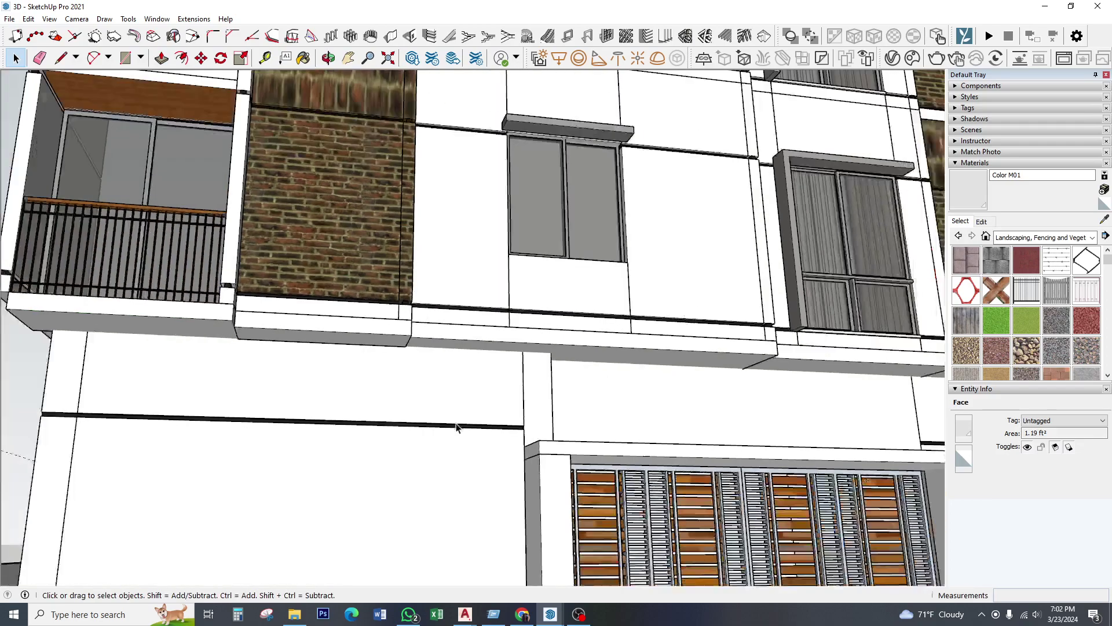
scroll(127, 315, up, 10)
mouse_move(127, 316)
middle_down()
mouse_move(194, 322)
mouse_move(372, 446)
middle_up()
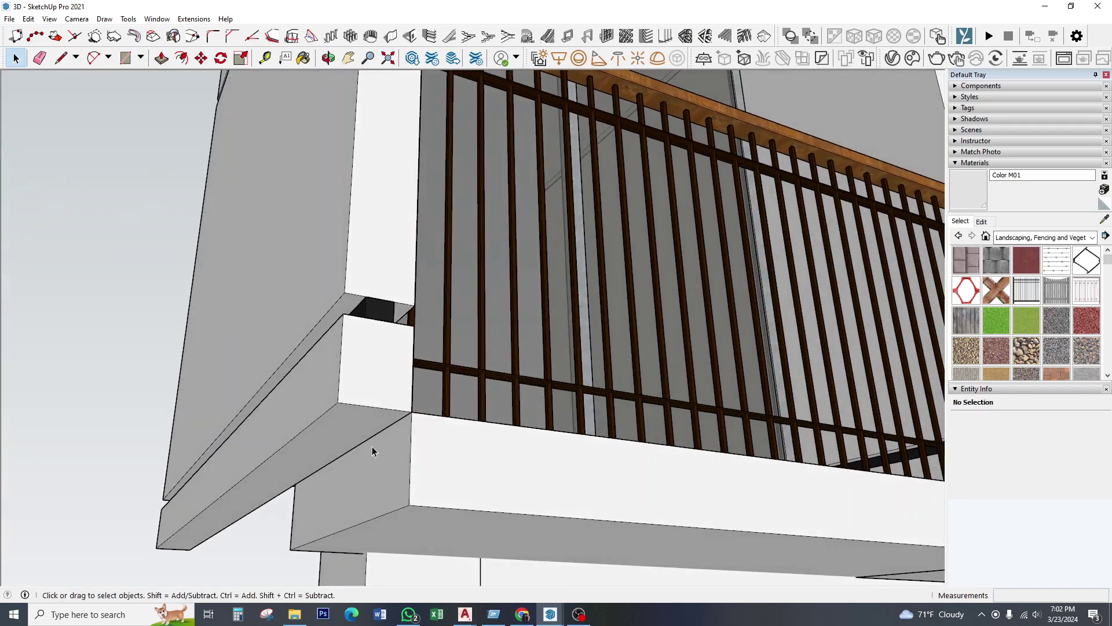
- Push/pull the balcony slab's end face outward by 1"
double_click(377, 457)
click(381, 467)
click(162, 58)
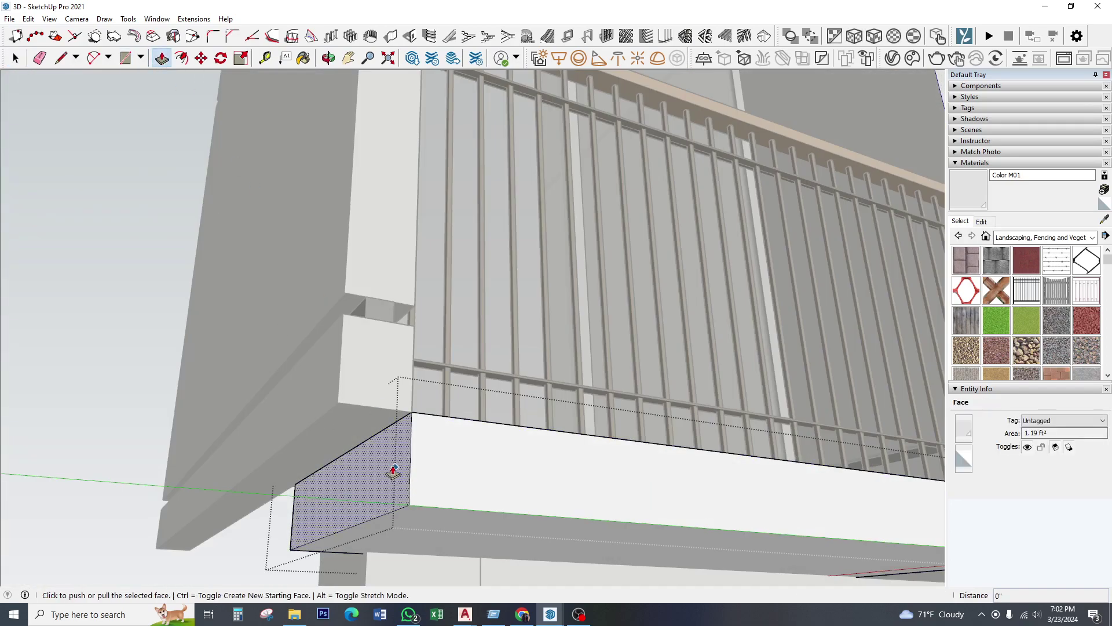
click(342, 403)
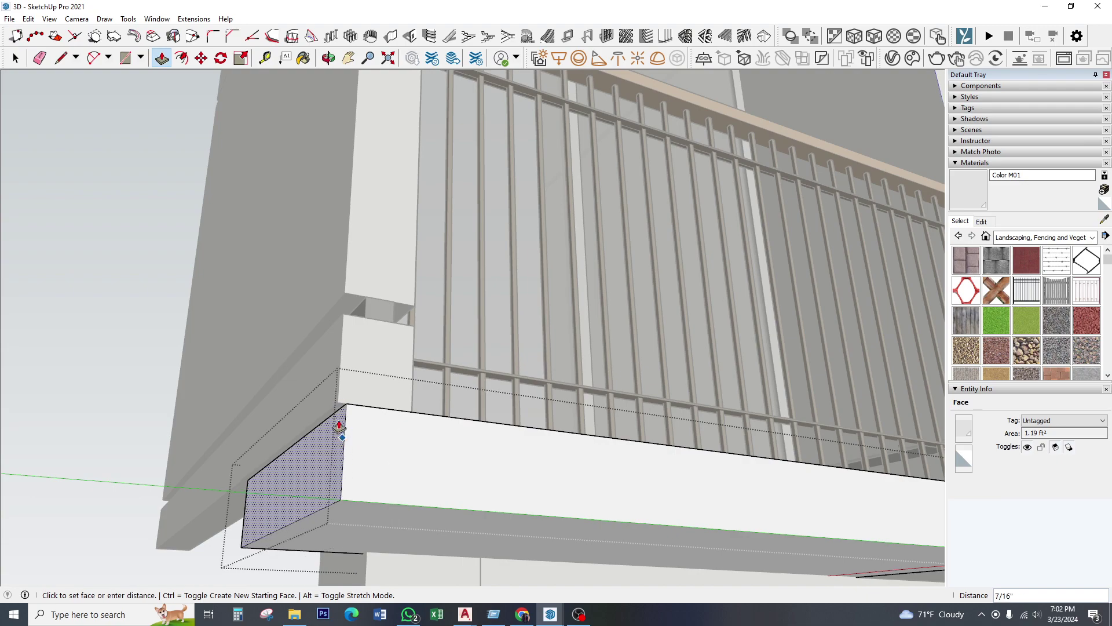
click(337, 405)
click(17, 58)
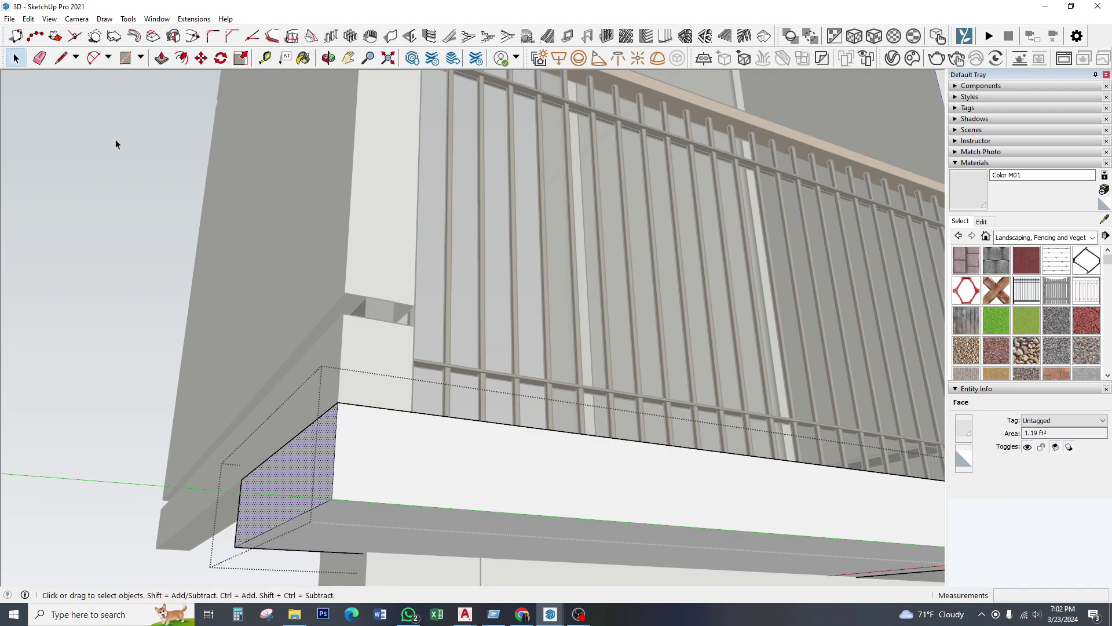
scroll(114, 141, down, 5)
middle_drag(114, 141, 304, 368)
- Orbit and zoom from the whole site down to a close-up of the entrance stairs
scroll(304, 369, down, 3)
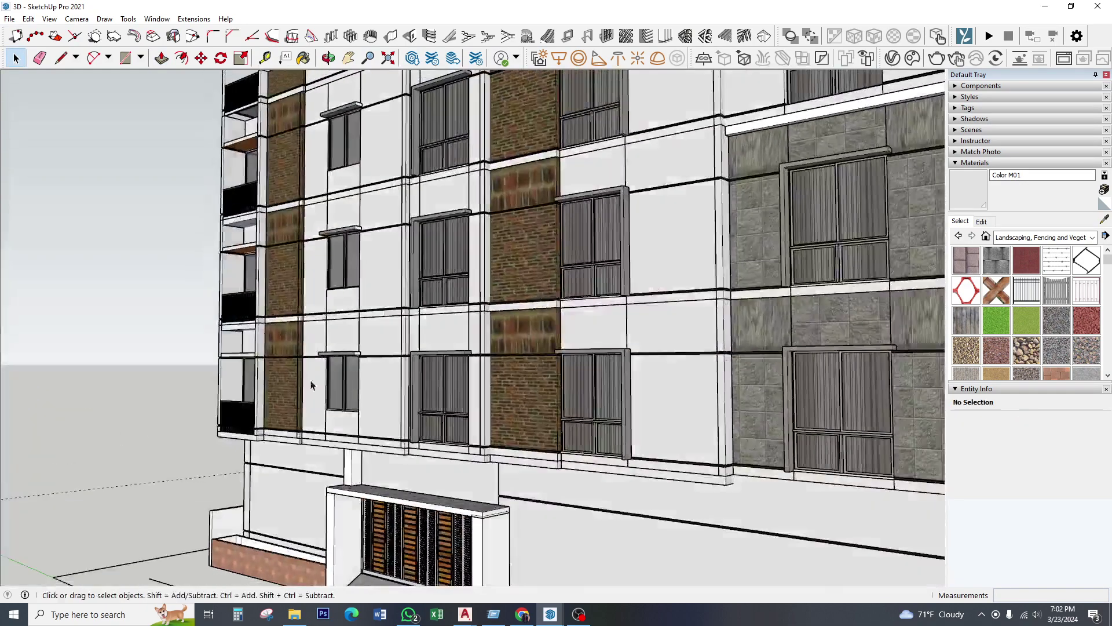
scroll(307, 348, down, 3)
mouse_move(310, 306)
middle_down()
mouse_move(332, 416)
mouse_move(411, 371)
mouse_move(382, 312)
mouse_move(454, 335)
mouse_move(453, 376)
mouse_move(341, 357)
middle_up()
scroll(426, 358, up, 2)
scroll(455, 335, down, 3)
scroll(520, 332, down, 2)
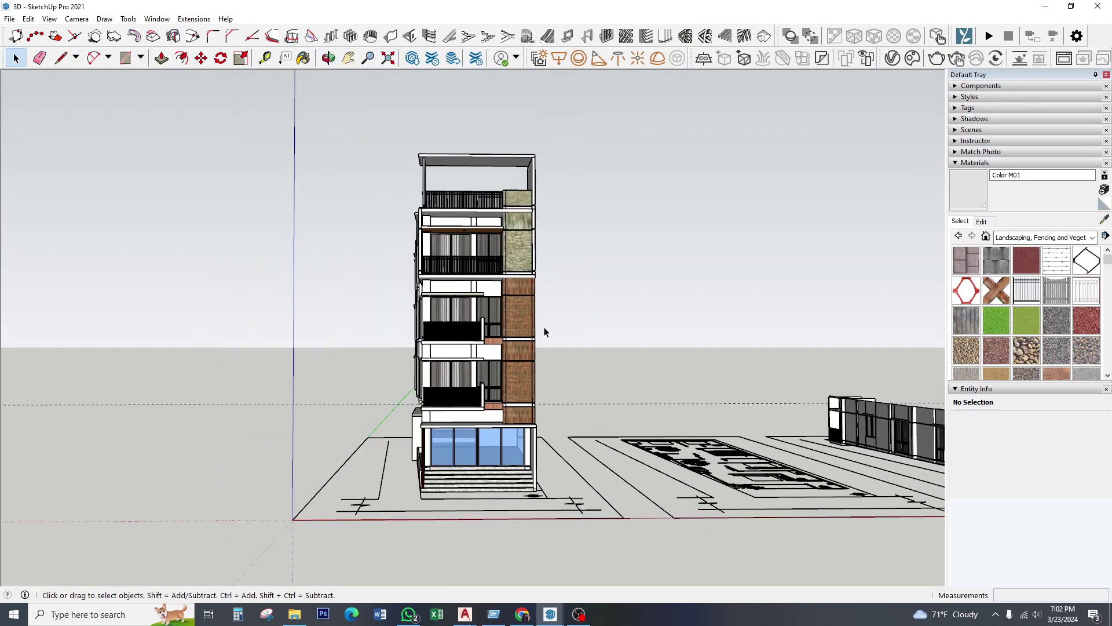
scroll(545, 330, up, 2)
middle_drag(544, 331, 524, 381)
scroll(524, 381, down, 2)
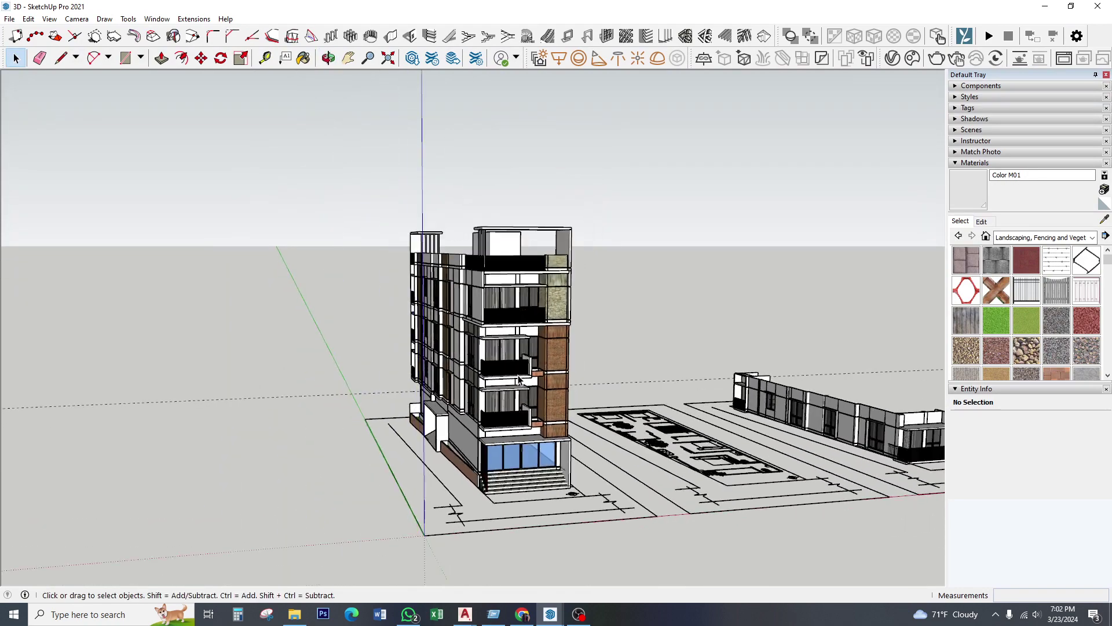
scroll(565, 288, down, 2)
middle_drag(519, 199, 514, 386)
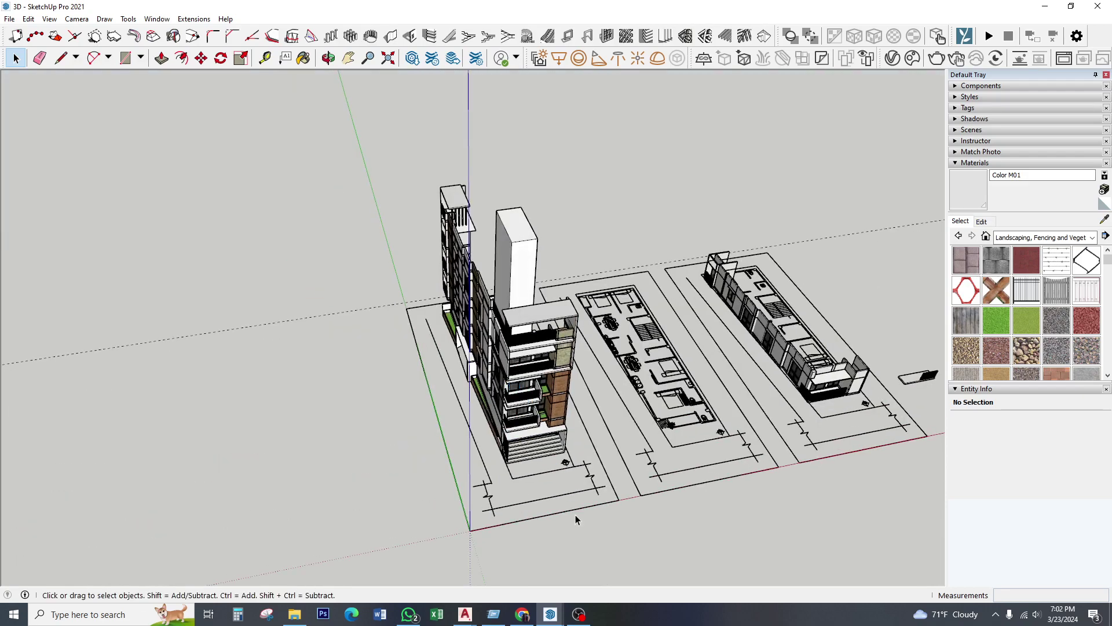
scroll(556, 504, up, 2)
scroll(540, 478, up, 2)
scroll(540, 478, up, 2)
scroll(504, 457, up, 2)
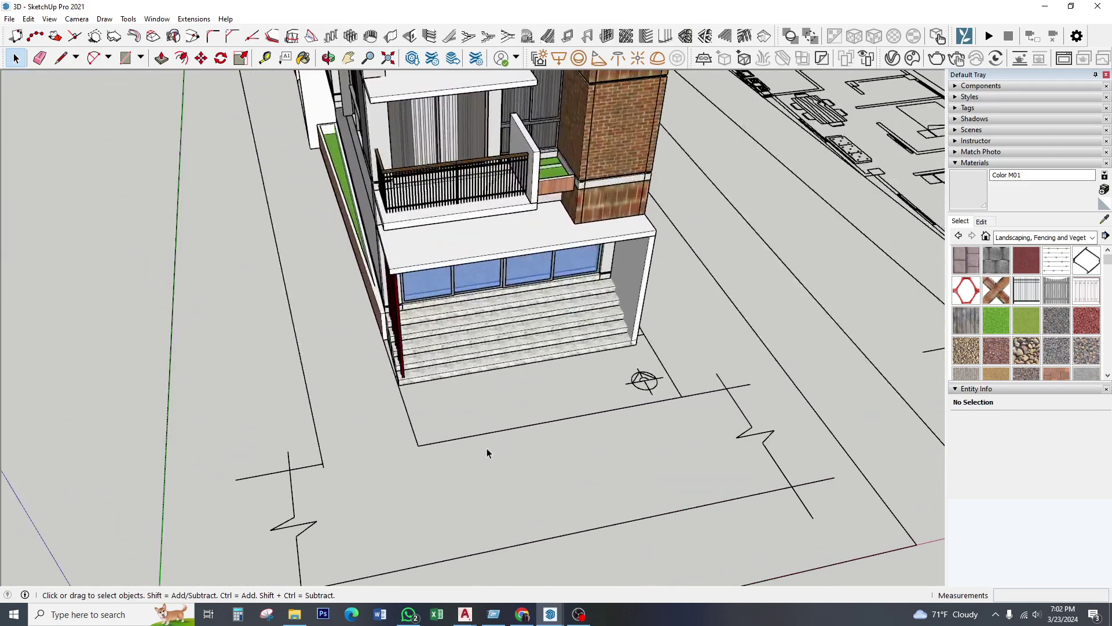
middle_drag(487, 453, 533, 498)
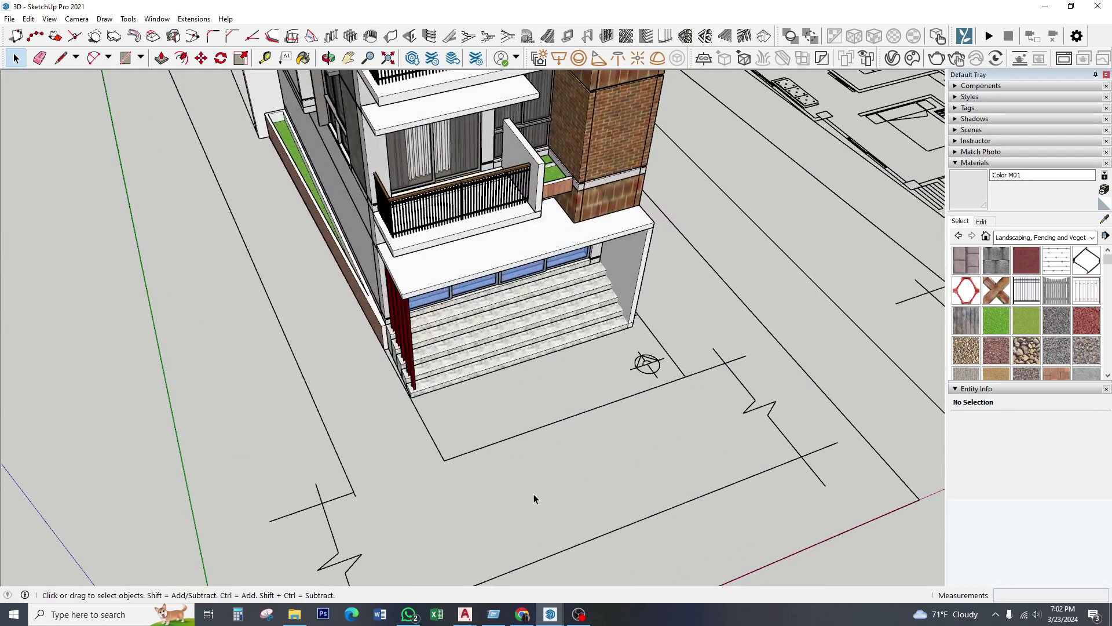
- Draw a forecourt rectangle from the stair corner to the plot line
click(141, 59)
click(160, 78)
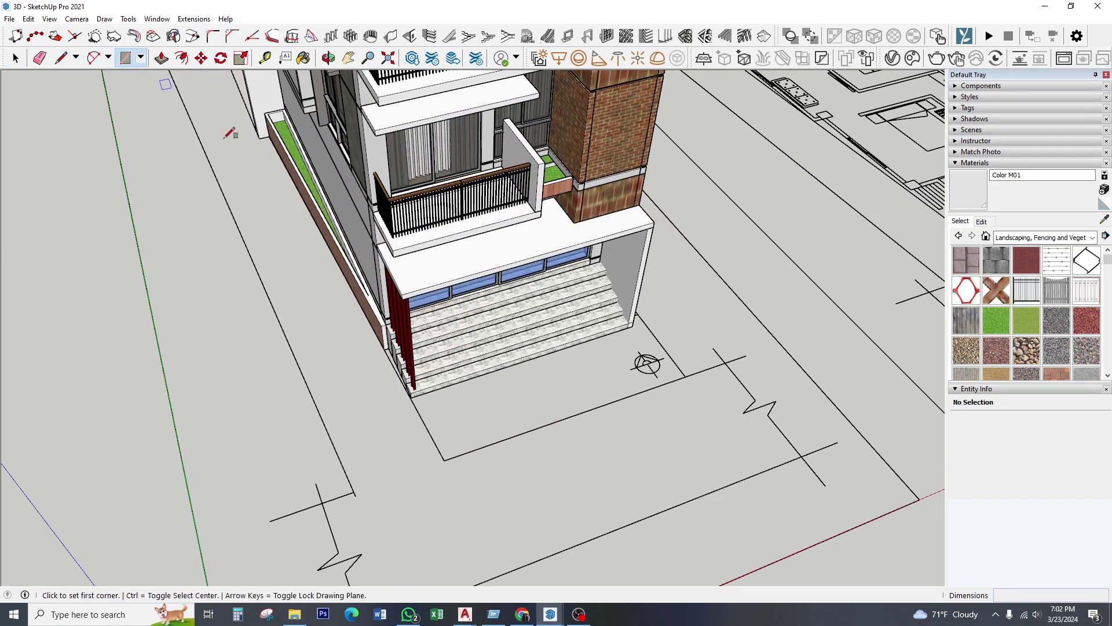
scroll(437, 409, up, 2)
scroll(417, 400, up, 2)
scroll(405, 382, up, 2)
click(394, 380)
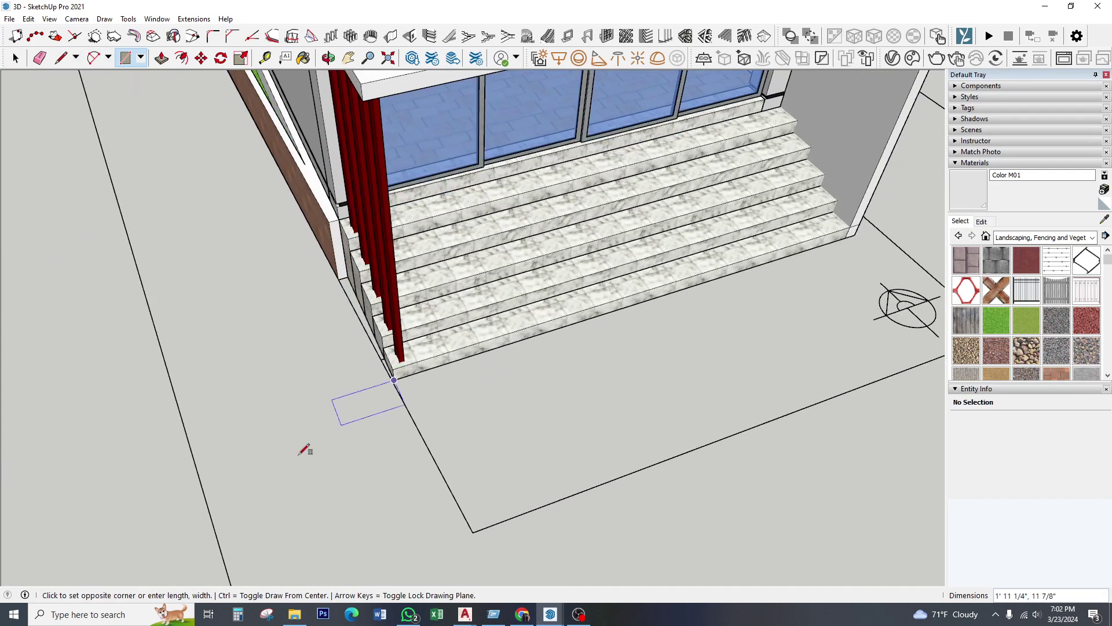
scroll(348, 446, down, 2)
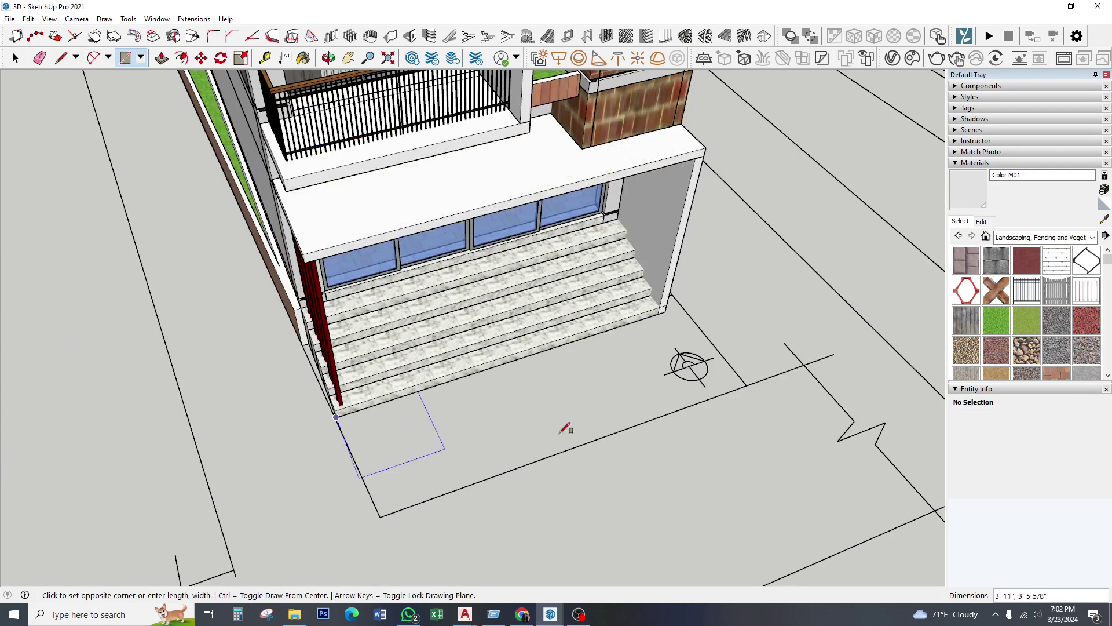
click(748, 384)
key(space)
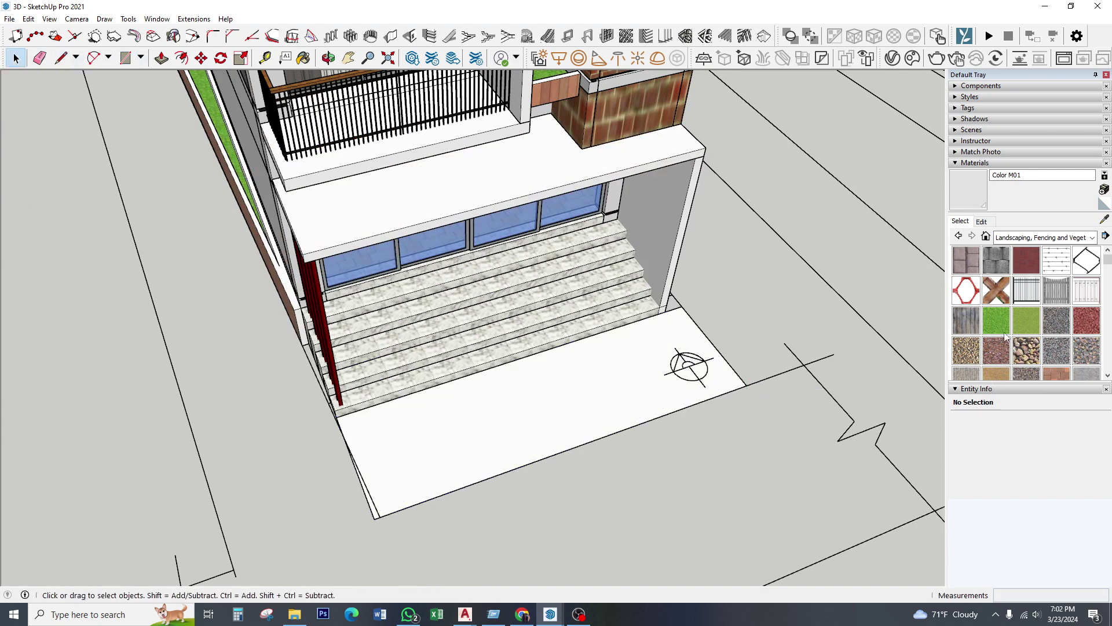
- Paint the forecourt with the Pavers with Grass Brick material
scroll(1007, 333, down, 2)
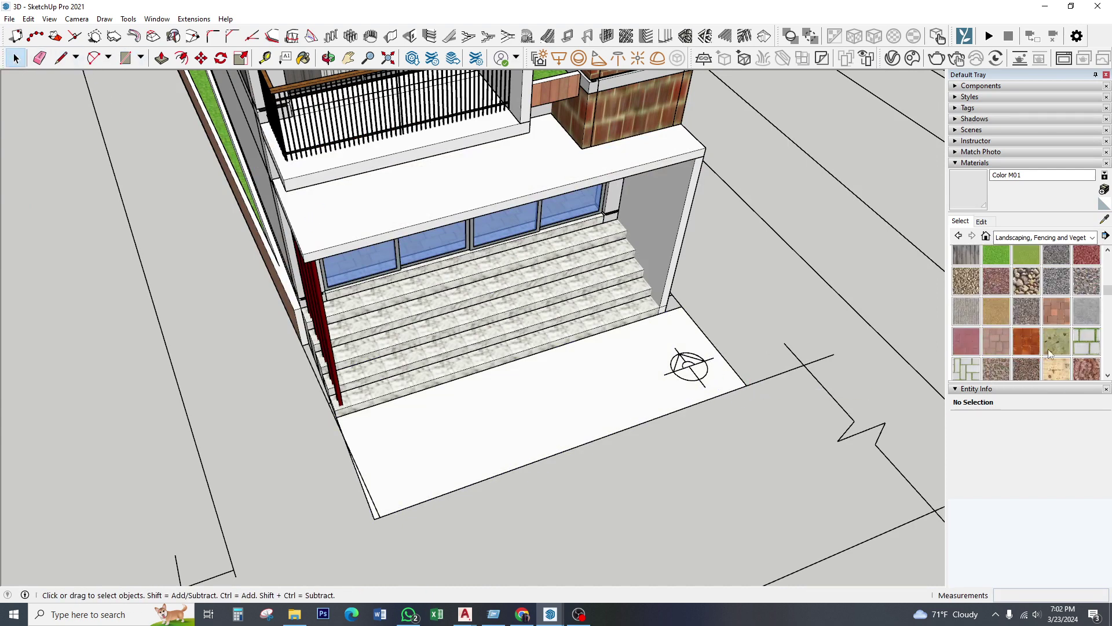
click(1086, 346)
click(586, 406)
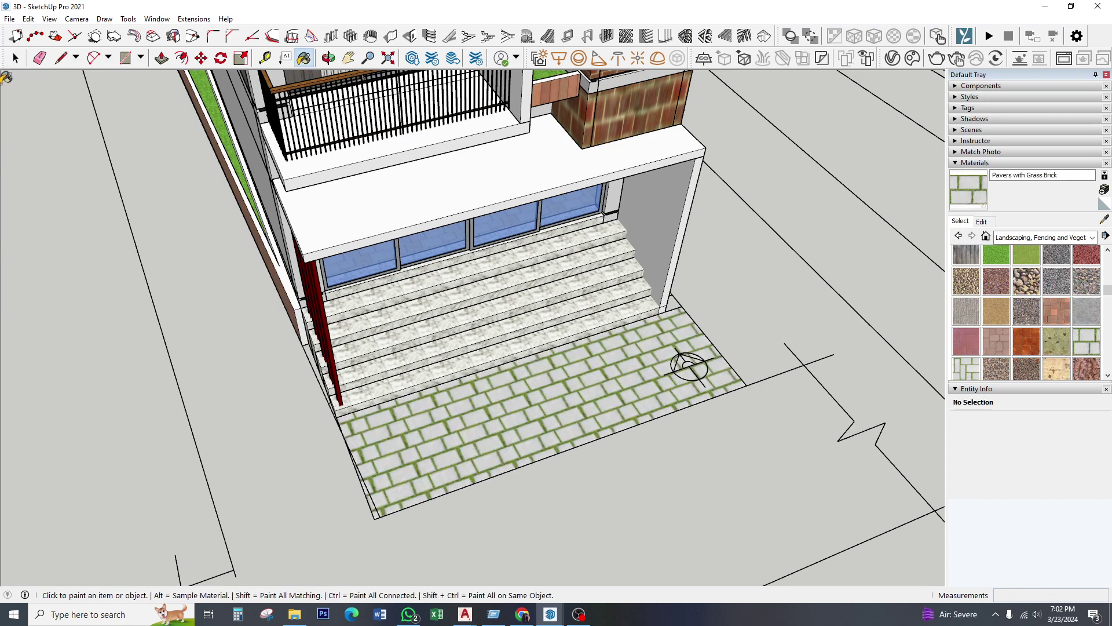
key(space)
click(966, 368)
click(682, 383)
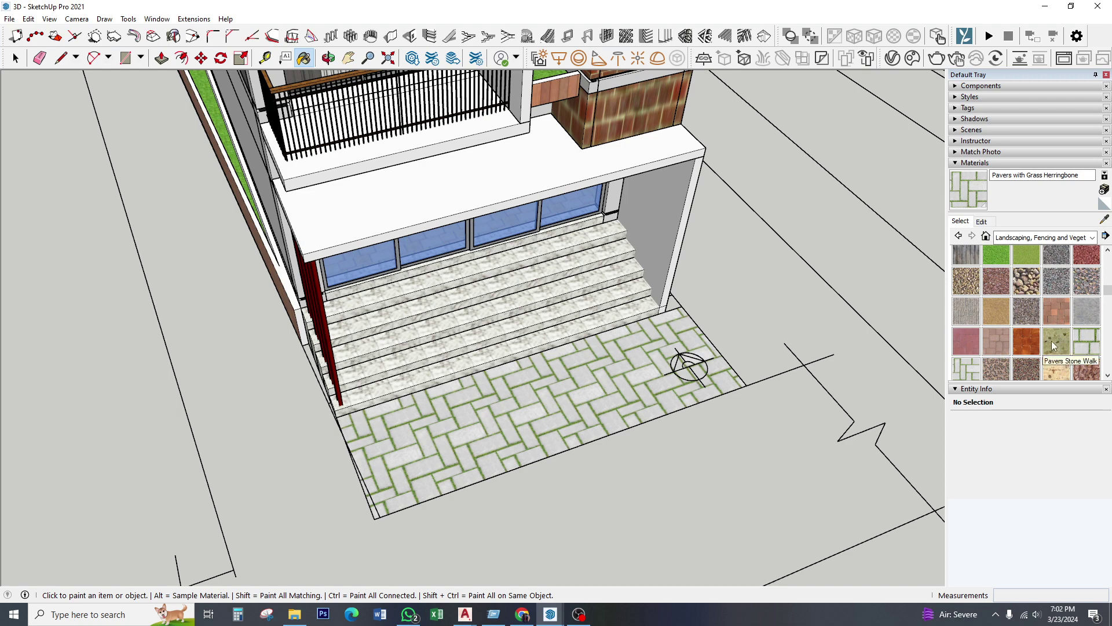
scroll(1054, 346, down, 2)
click(1087, 271)
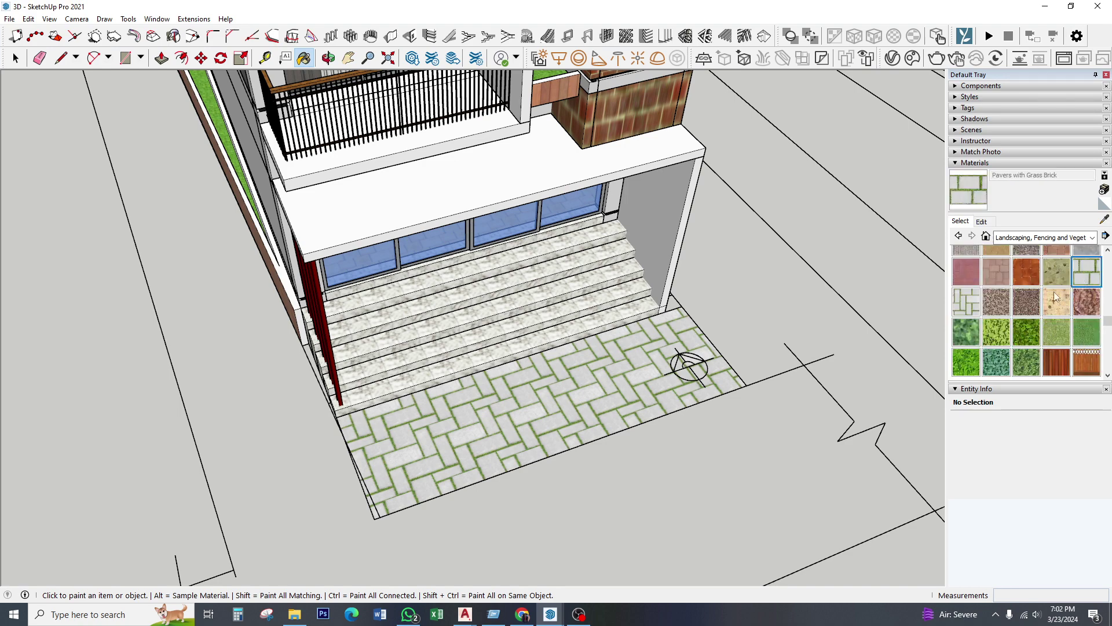
click(522, 410)
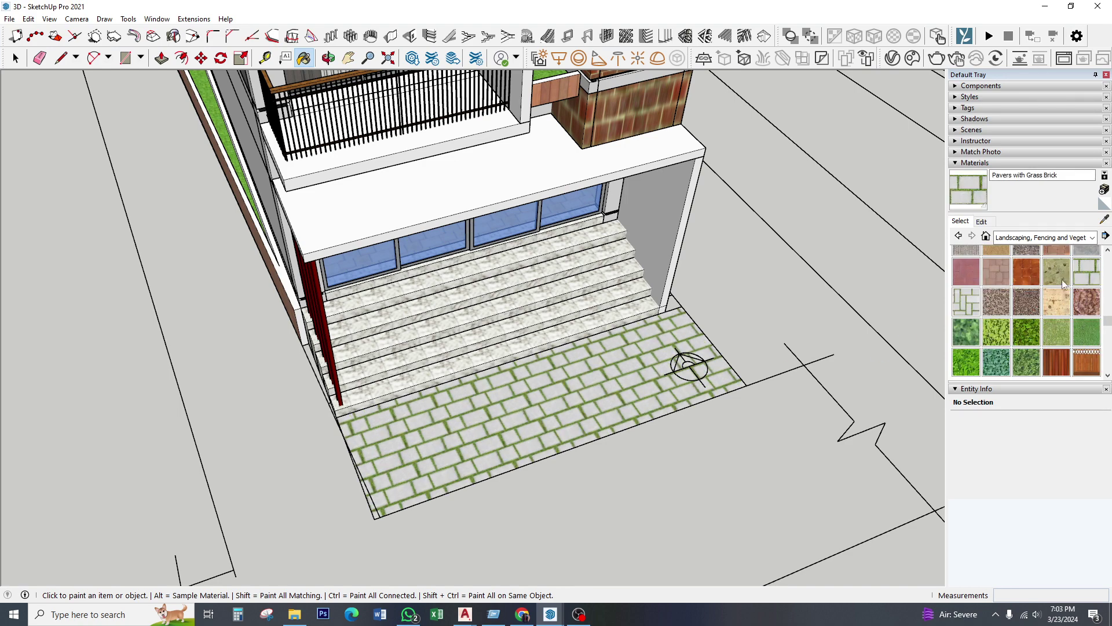
mouse_move(603, 394)
middle_down()
mouse_move(645, 253)
mouse_move(641, 270)
middle_up()
key(space)
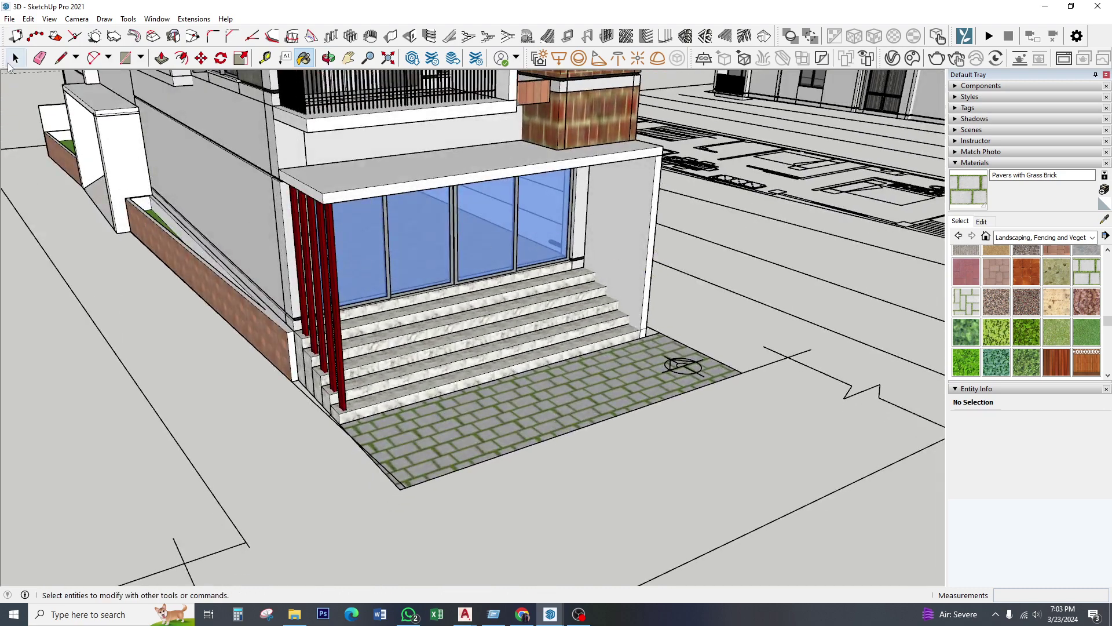
scroll(620, 309, down, 3)
middle_drag(620, 313, 606, 365)
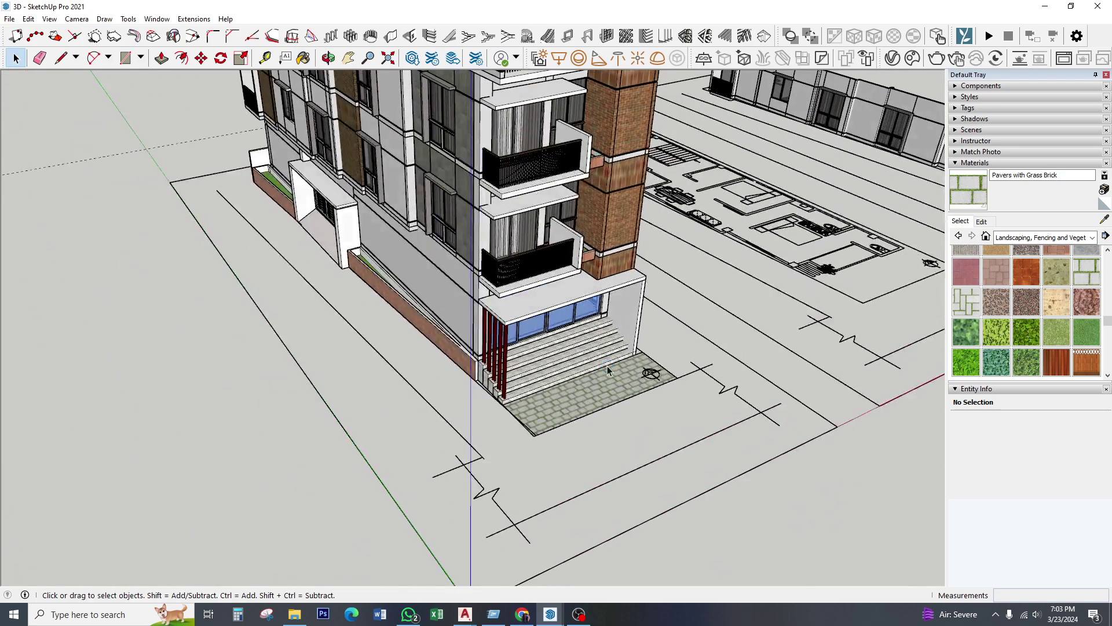
scroll(583, 340, down, 3)
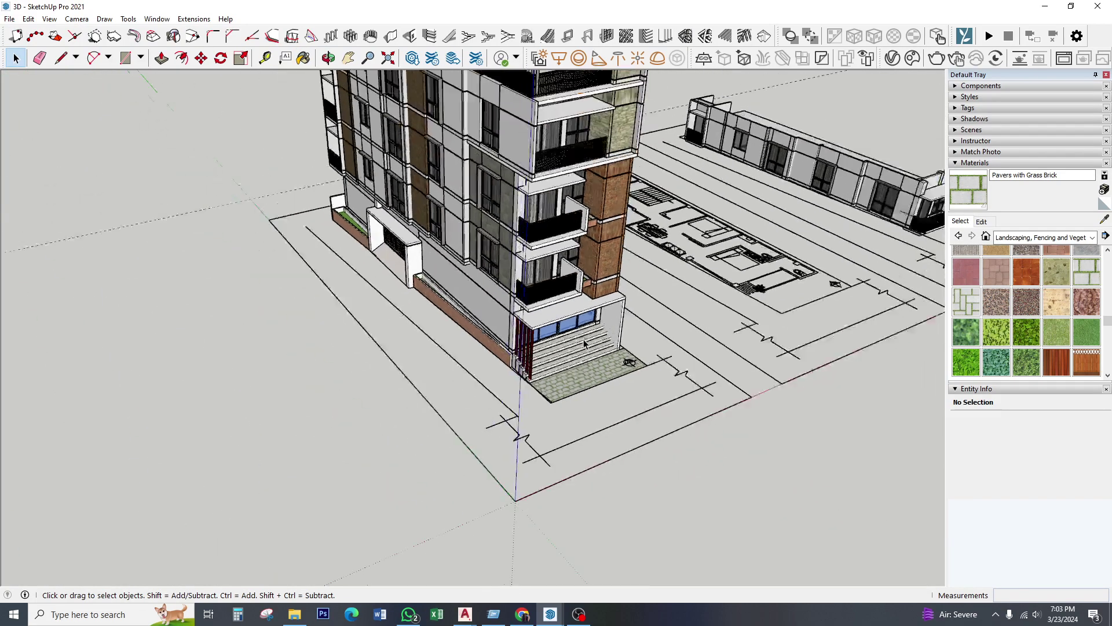
mouse_move(583, 339)
middle_down()
mouse_move(575, 363)
mouse_move(598, 452)
middle_up()
scroll(579, 361, down, 3)
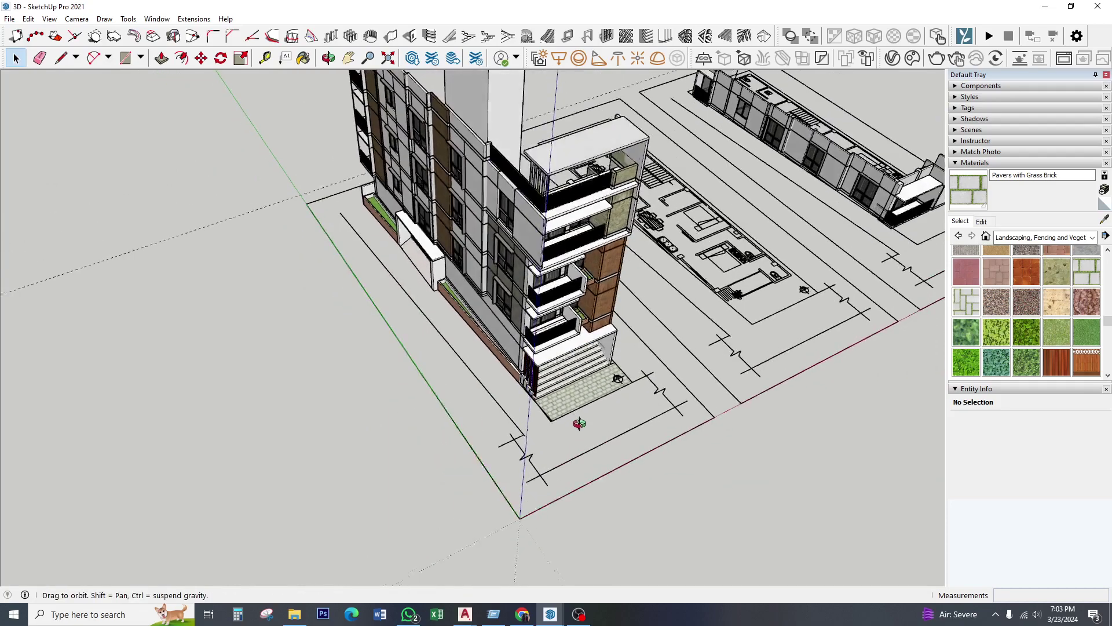
scroll(572, 467, up, 3)
middle_drag(516, 447, 543, 487)
mouse_move(525, 415)
middle_down()
mouse_move(620, 446)
mouse_move(519, 417)
mouse_move(319, 430)
mouse_move(449, 362)
mouse_move(513, 375)
mouse_move(523, 390)
mouse_move(506, 410)
middle_up()
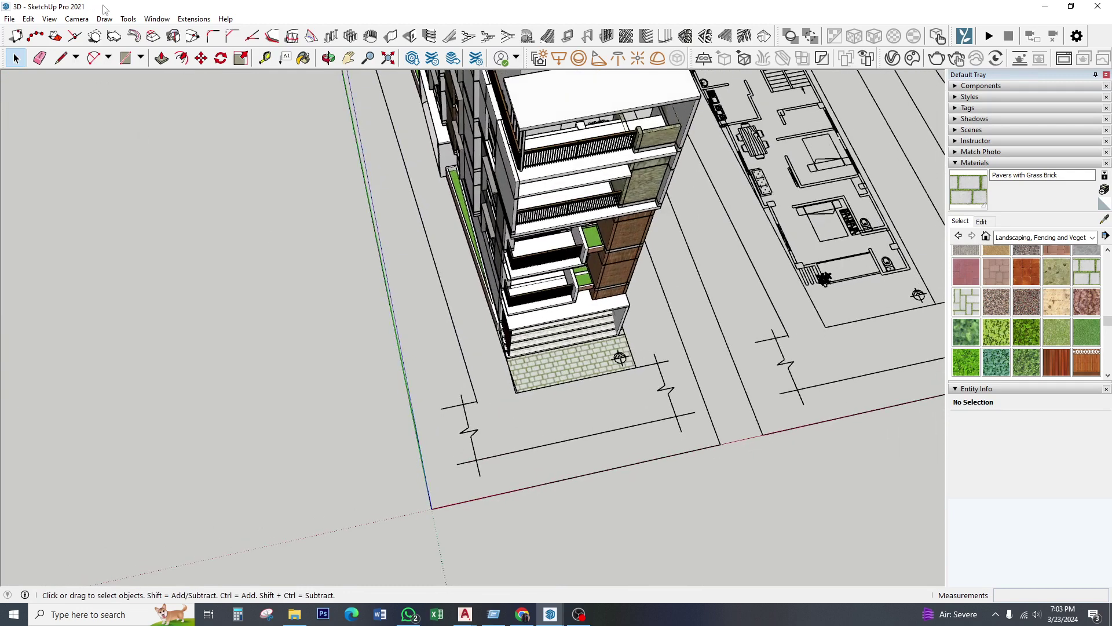
- Draw a 71' 9 15/16" by 11' 11 1/16" rectangle from the plot-line intersection
click(140, 57)
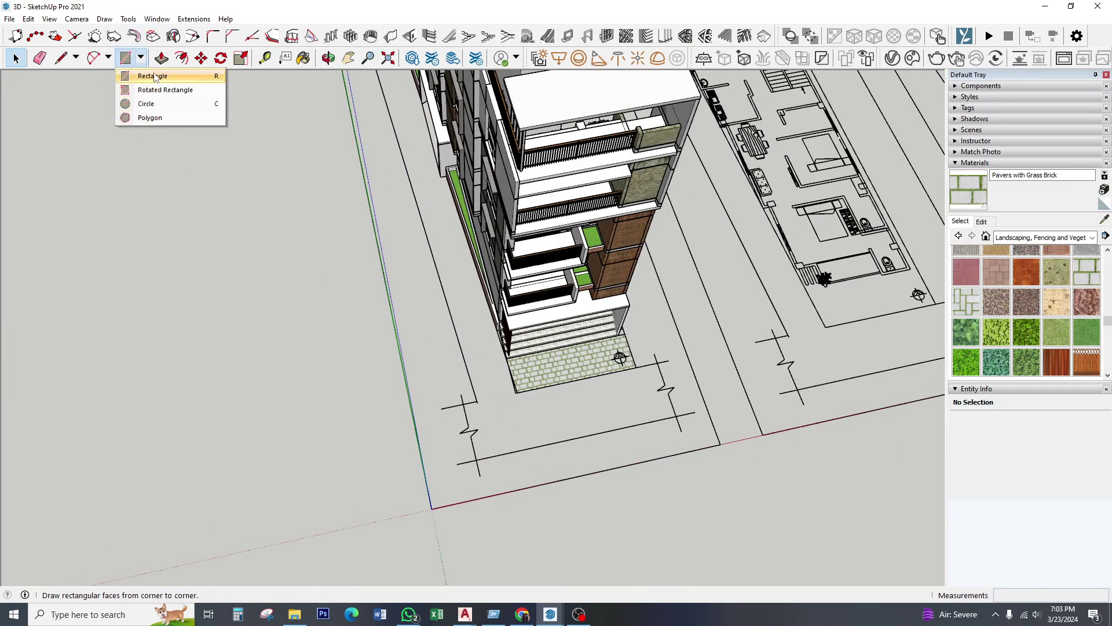
click(154, 76)
scroll(606, 447, up, 2)
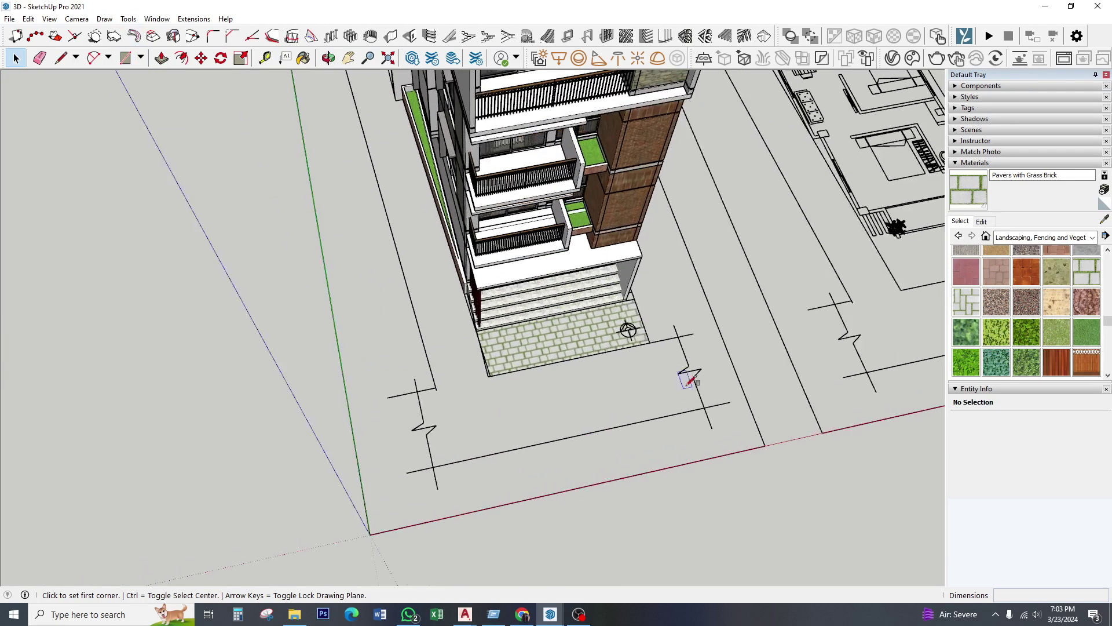
click(678, 335)
scroll(506, 450, down, 1)
scroll(507, 450, down, 1)
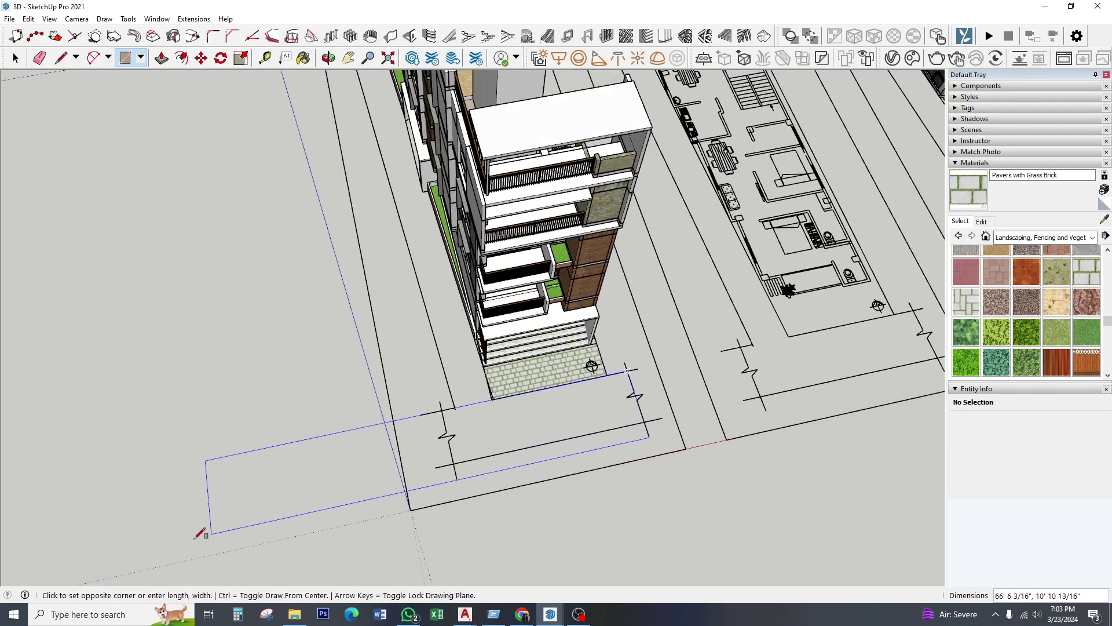
click(162, 550)
mouse_move(465, 614)
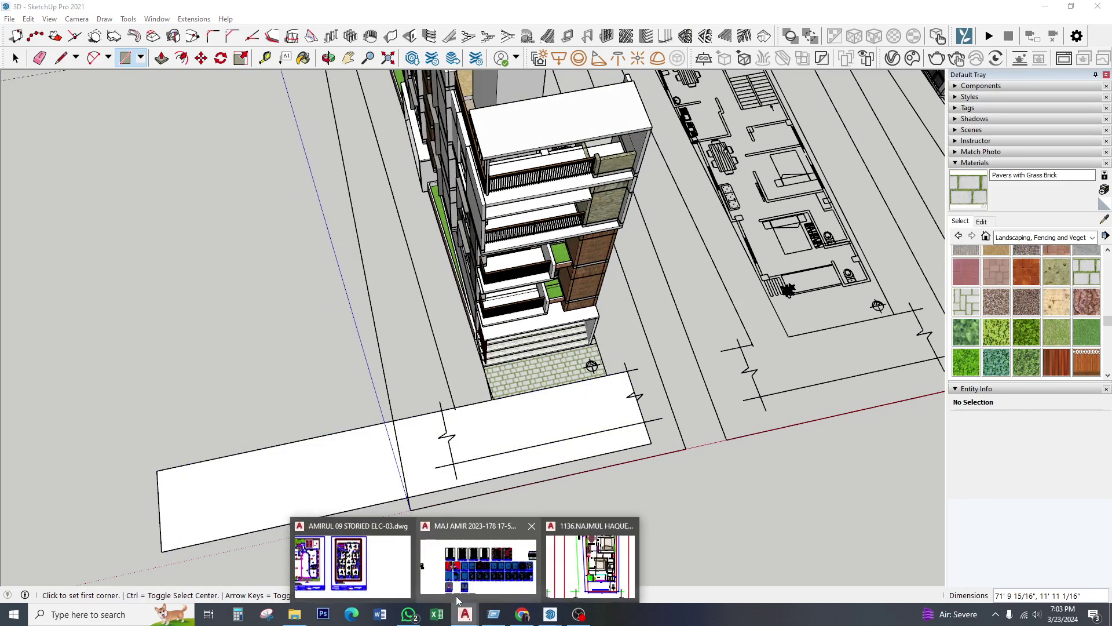
click(595, 547)
middle_drag(541, 489, 539, 455)
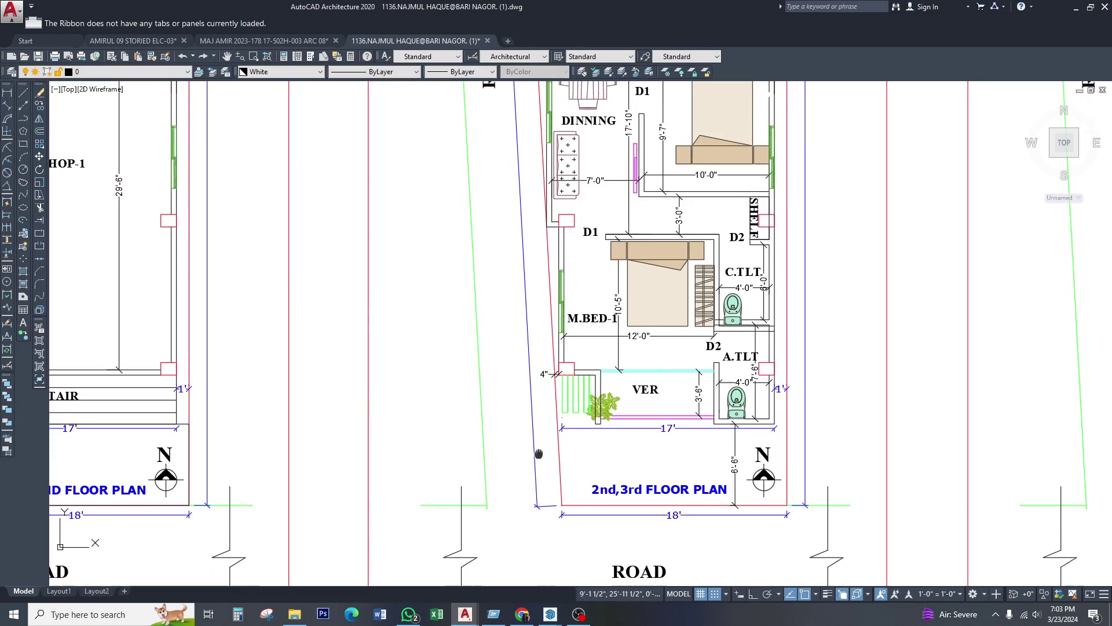
scroll(499, 493, down, 2)
scroll(350, 435, up, 2)
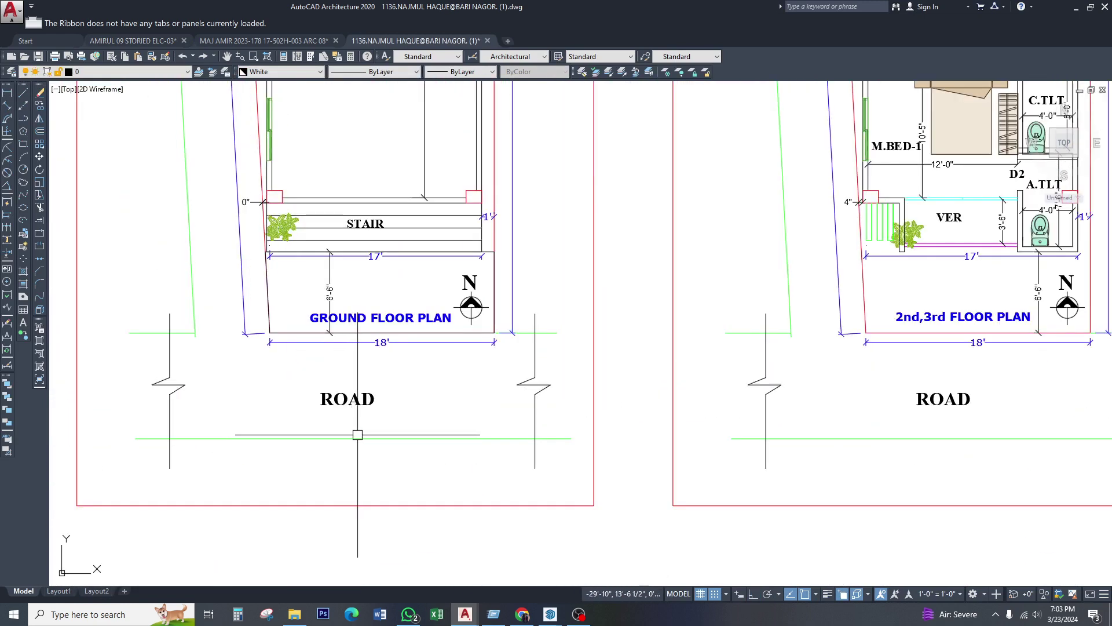
scroll(357, 435, down, 3)
scroll(291, 442, down, 1)
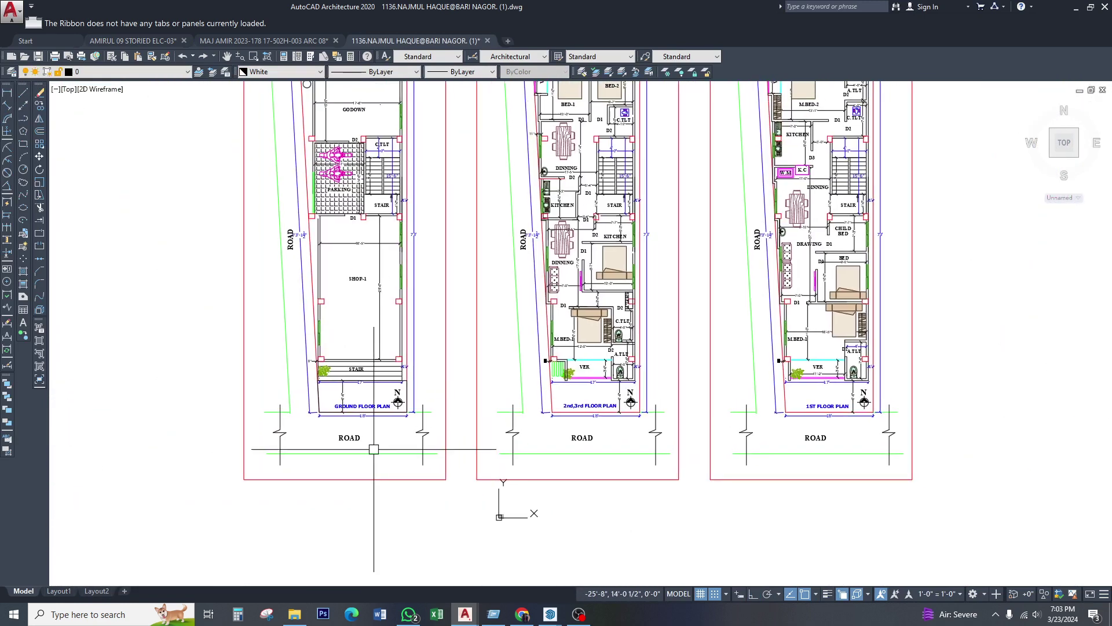
click(1077, 12)
middle_drag(464, 430, 475, 412)
- Raise the road rectangle into a box, then undo it to clear the road area
key(p)
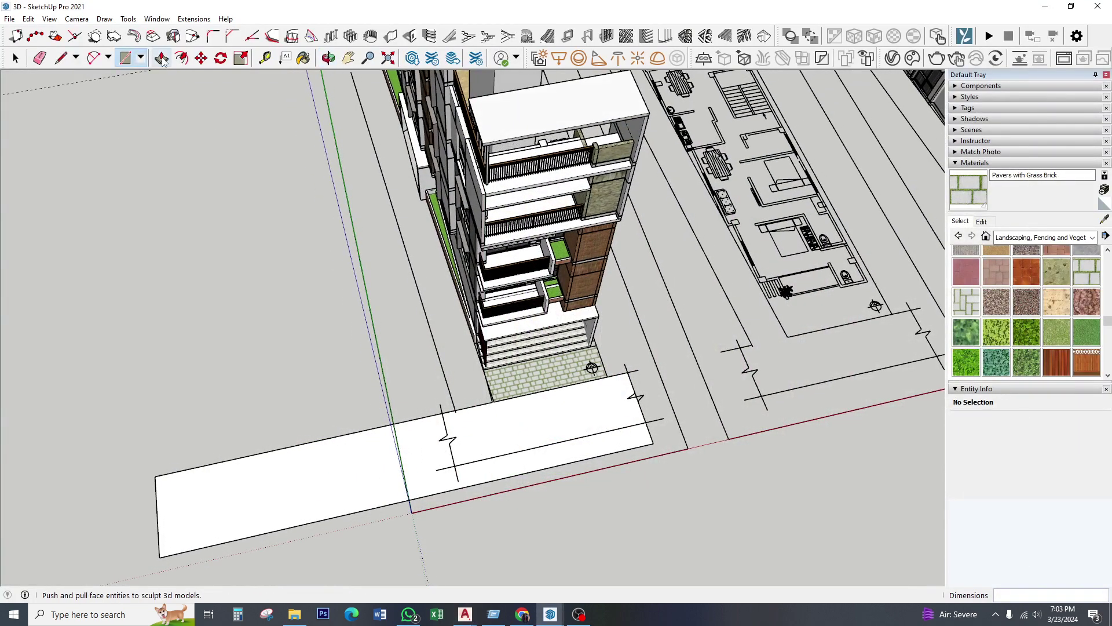
click(347, 499)
middle_drag(354, 510, 370, 341)
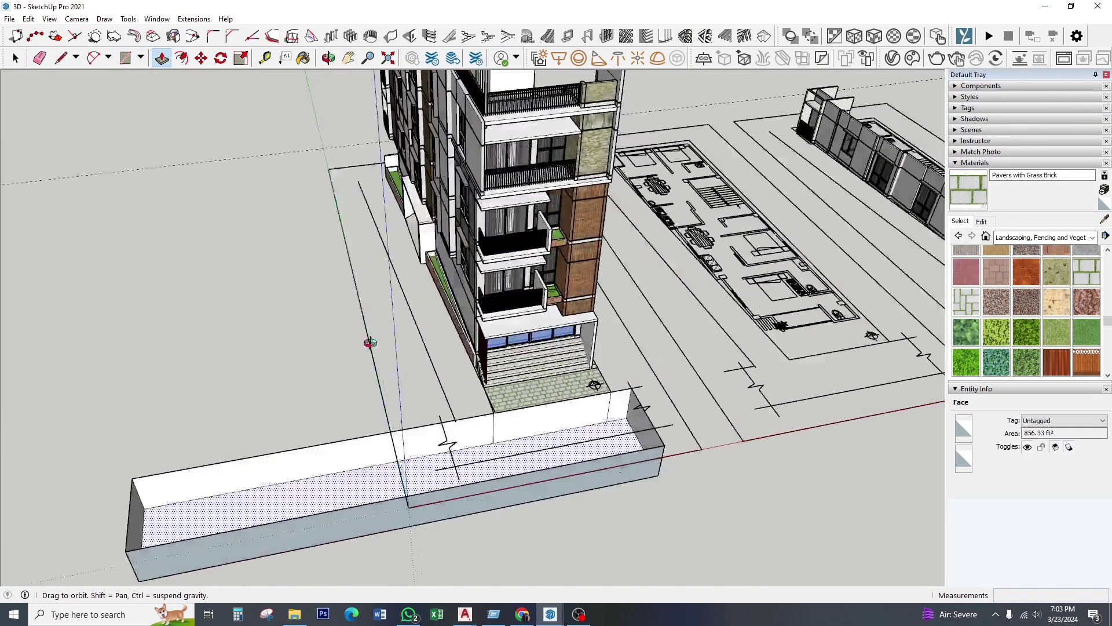
click(298, 461)
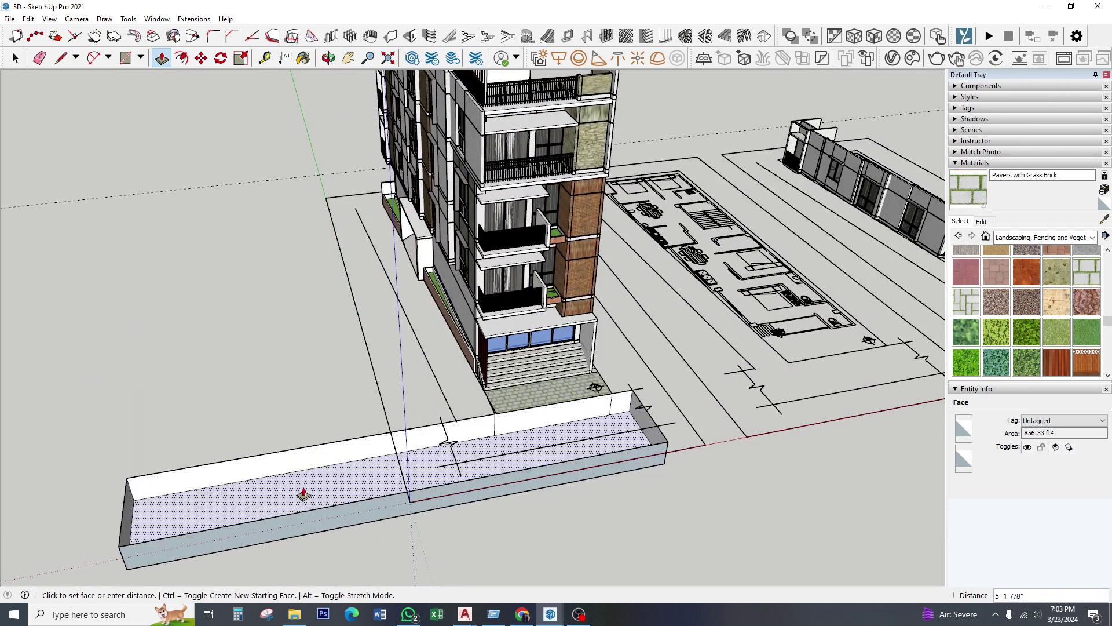
middle_drag(311, 455, 327, 360)
key(Escape)
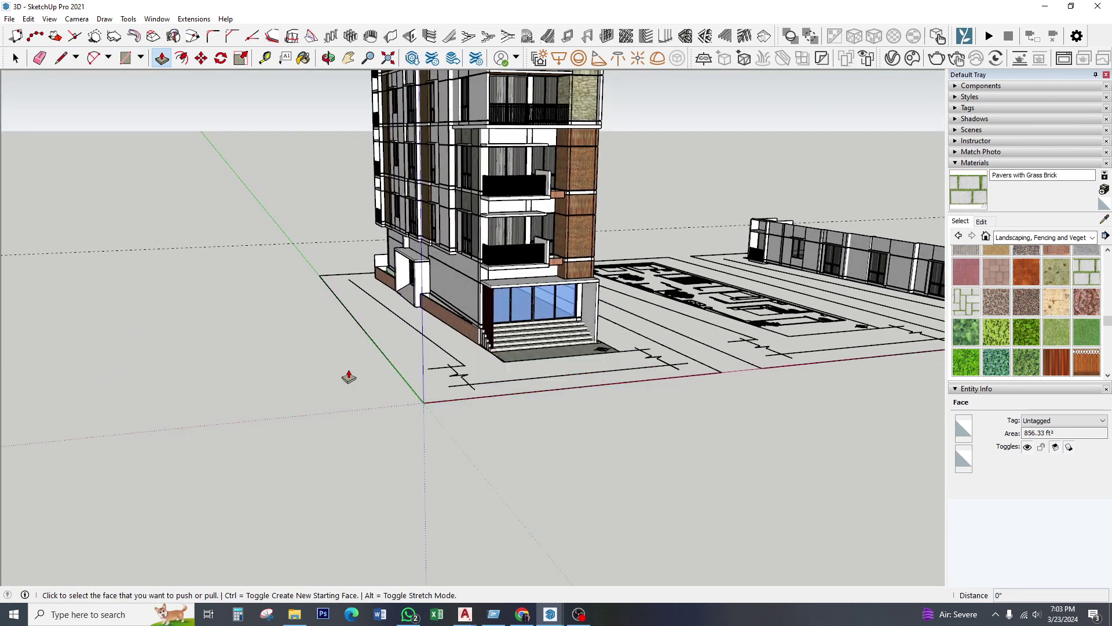
mouse_move(447, 378)
middle_down()
mouse_move(483, 410)
mouse_move(442, 391)
middle_up()
scroll(483, 410, down, 3)
scroll(458, 400, down, 3)
click(140, 57)
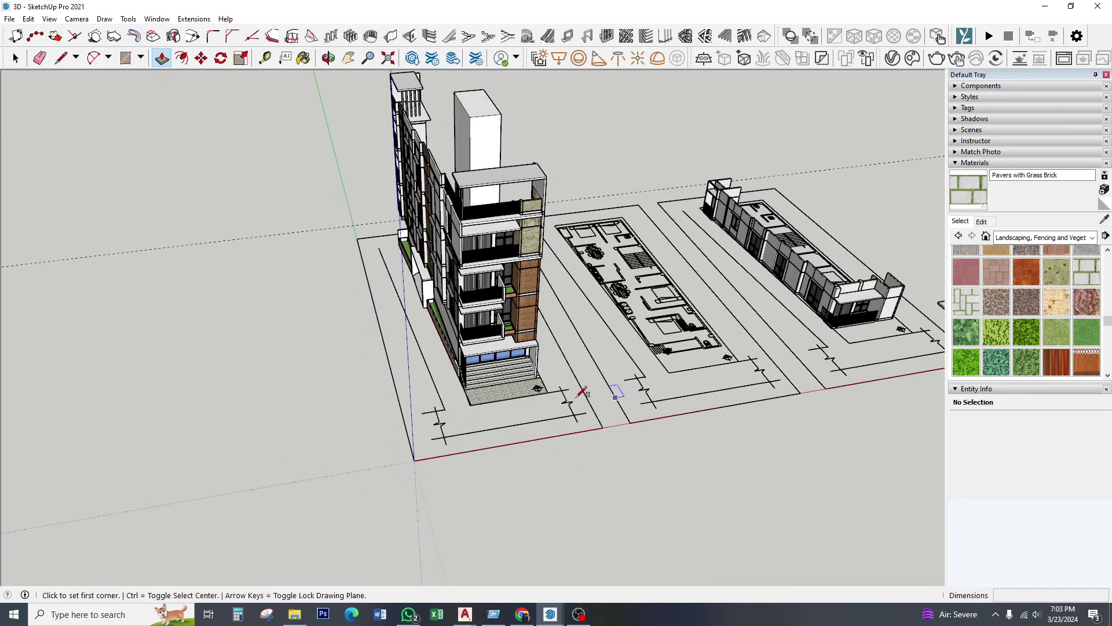
- Draw a 2283.67 ft² road rectangle across the front of the plot
scroll(581, 393, up, 2)
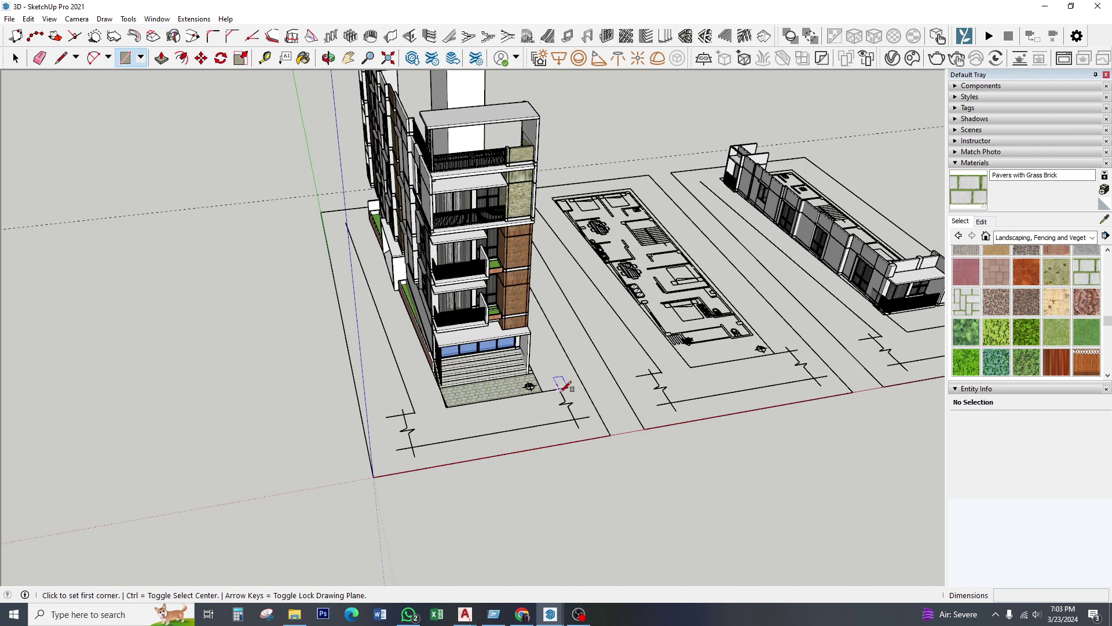
click(559, 391)
scroll(418, 448, down, 1)
scroll(418, 448, down, 1)
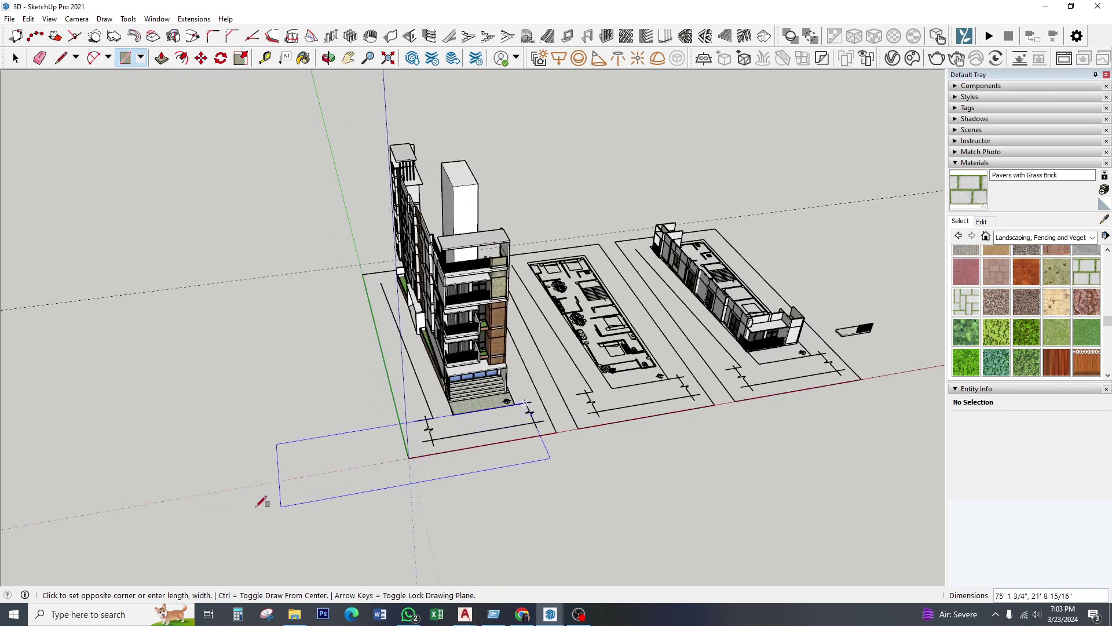
click(124, 524)
- Extrude the road rectangle into a 6" slab and measure its roughly 20' 10" width
click(161, 58)
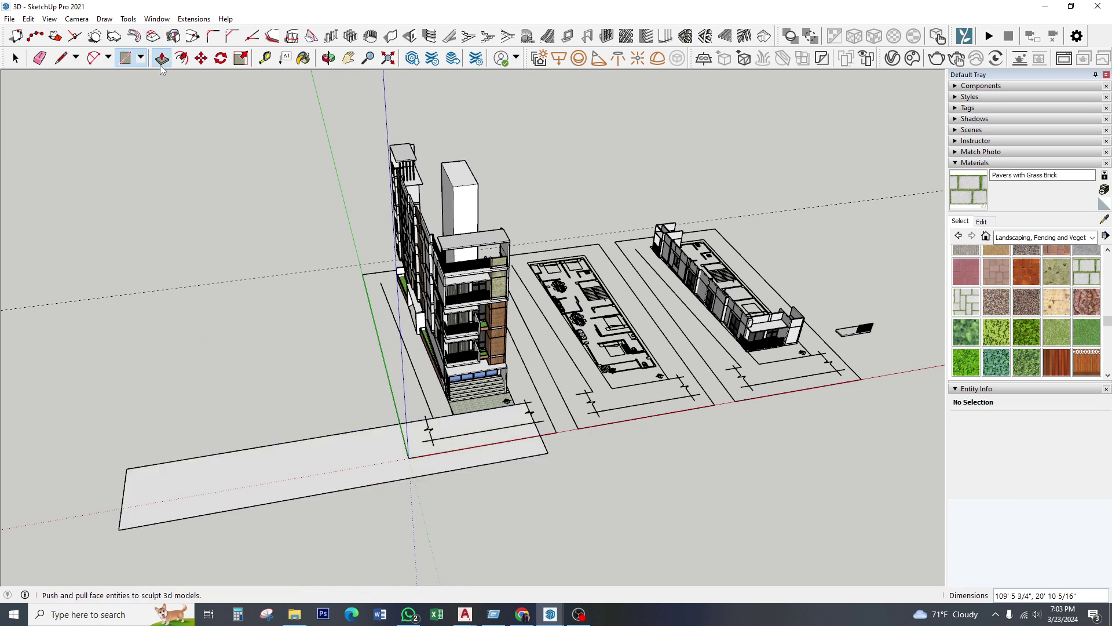
scroll(286, 487, up, 1)
click(286, 490)
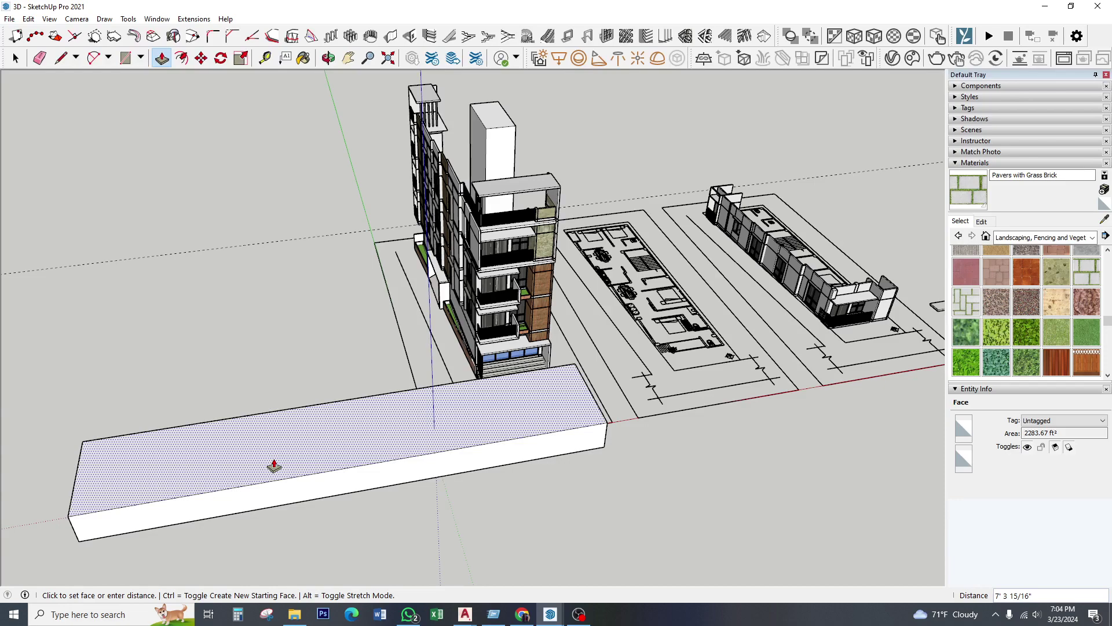
key(Return)
middle_drag(274, 467, 261, 502)
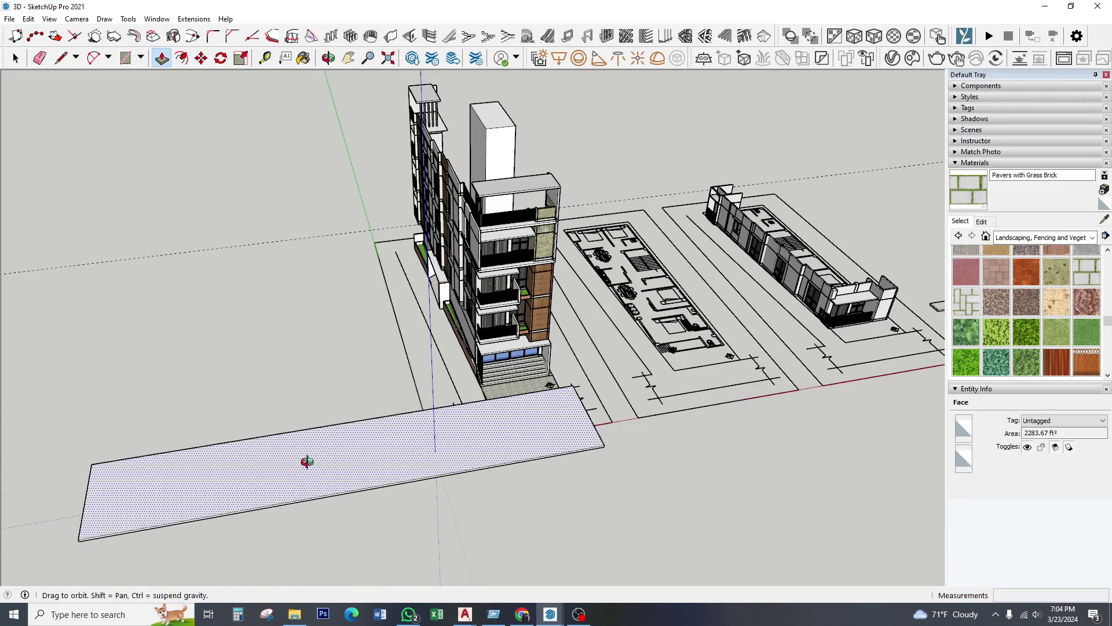
scroll(303, 471, up, 3)
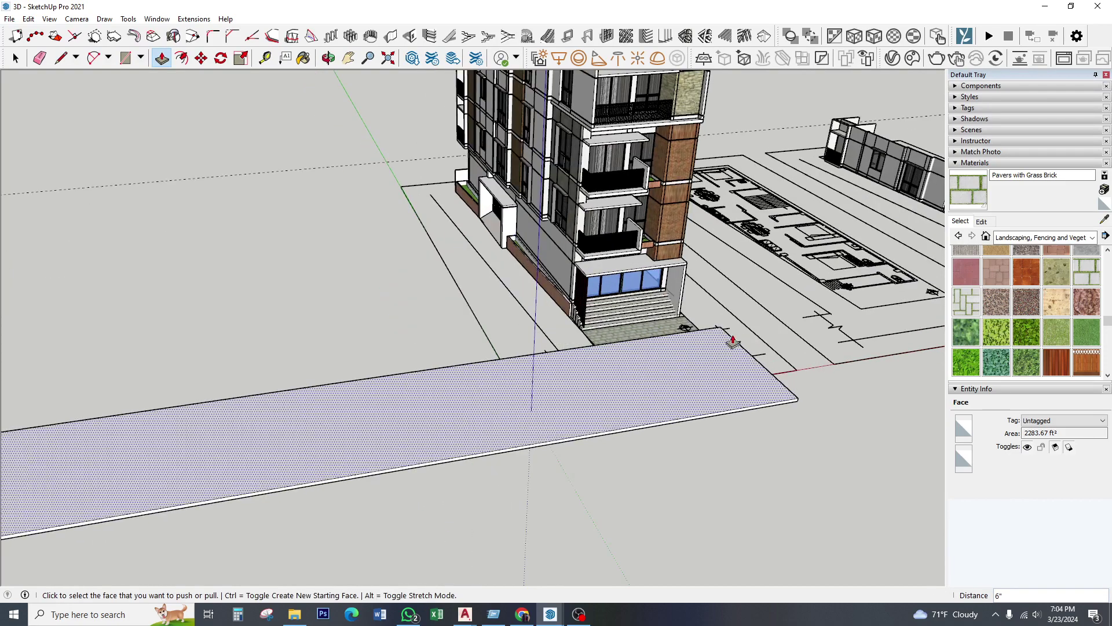
mouse_move(733, 341)
middle_down()
mouse_move(693, 385)
mouse_move(454, 166)
middle_up()
click(265, 58)
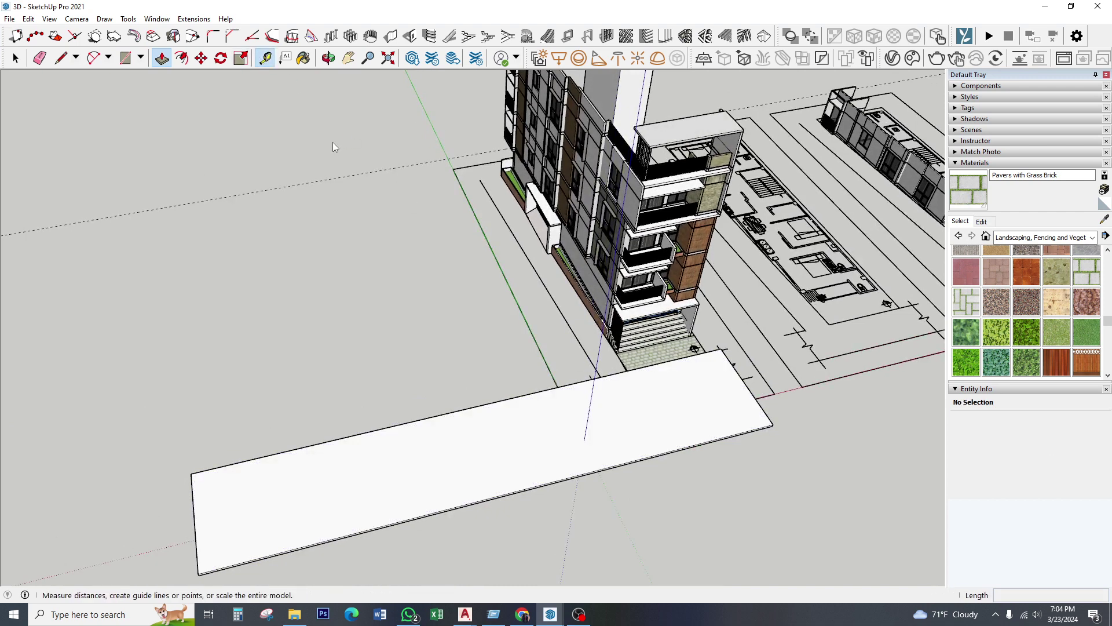
click(512, 398)
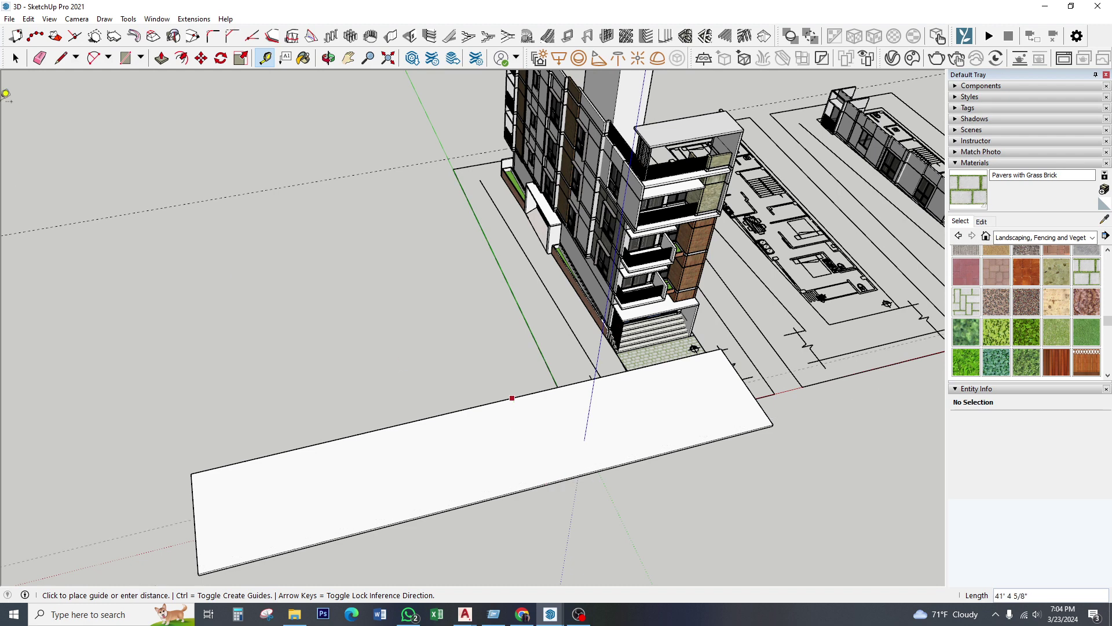
- Select all of the front slab's geometry and make it a group
click(16, 58)
mouse_move(586, 384)
middle_down()
mouse_move(573, 365)
mouse_move(484, 388)
middle_up()
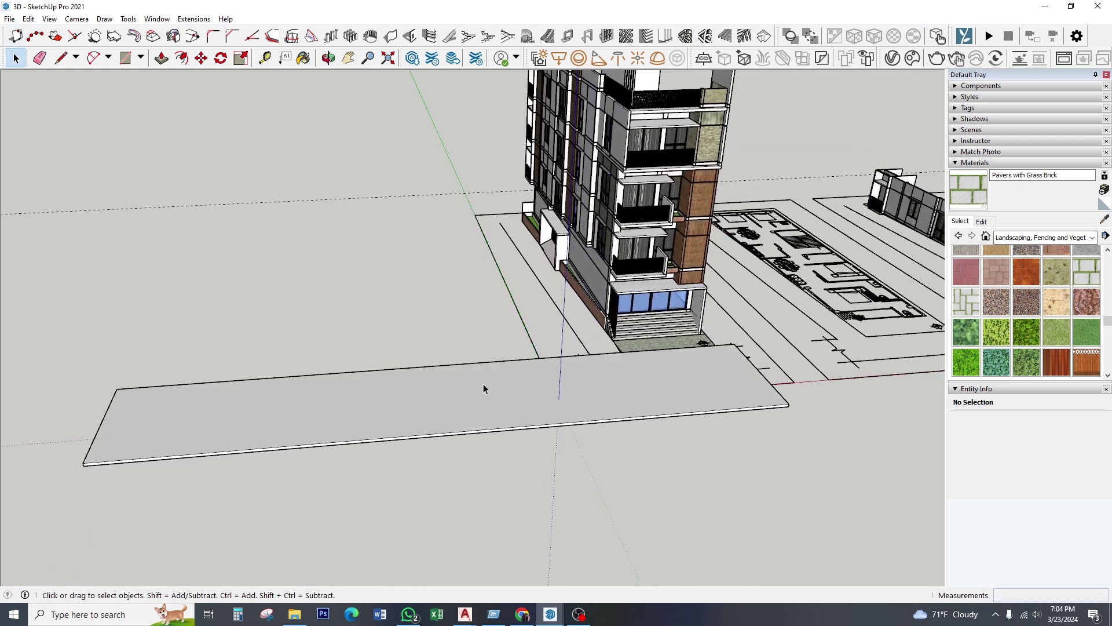
triple_click(483, 385)
right_click(484, 385)
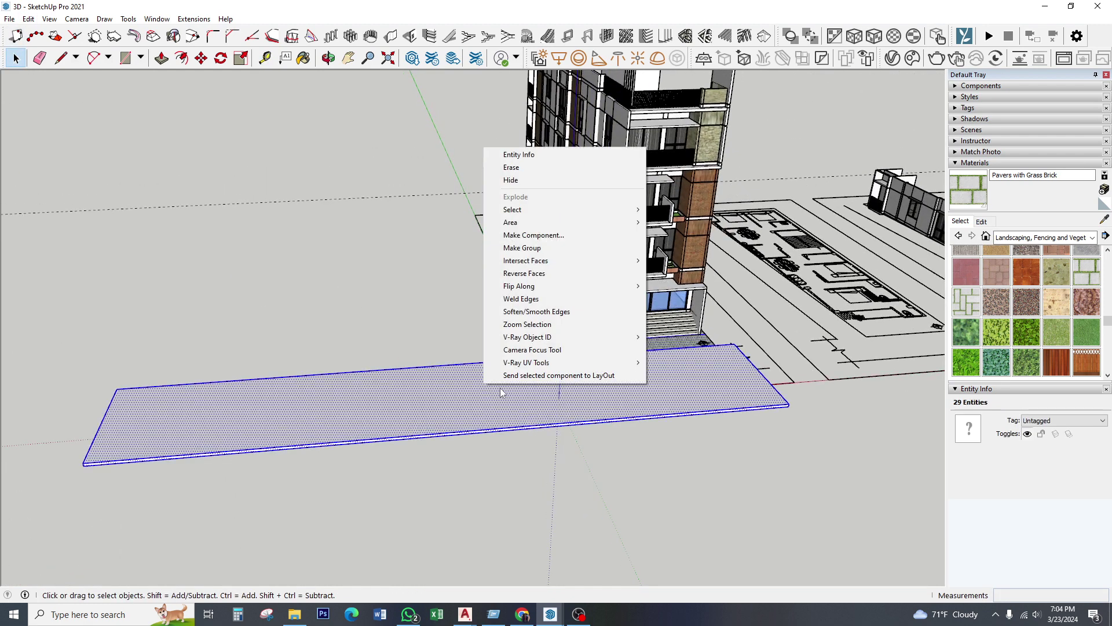
click(535, 248)
- Move the slab group 6 inches along the blue axis from its corner
click(201, 58)
scroll(788, 394, up, 2)
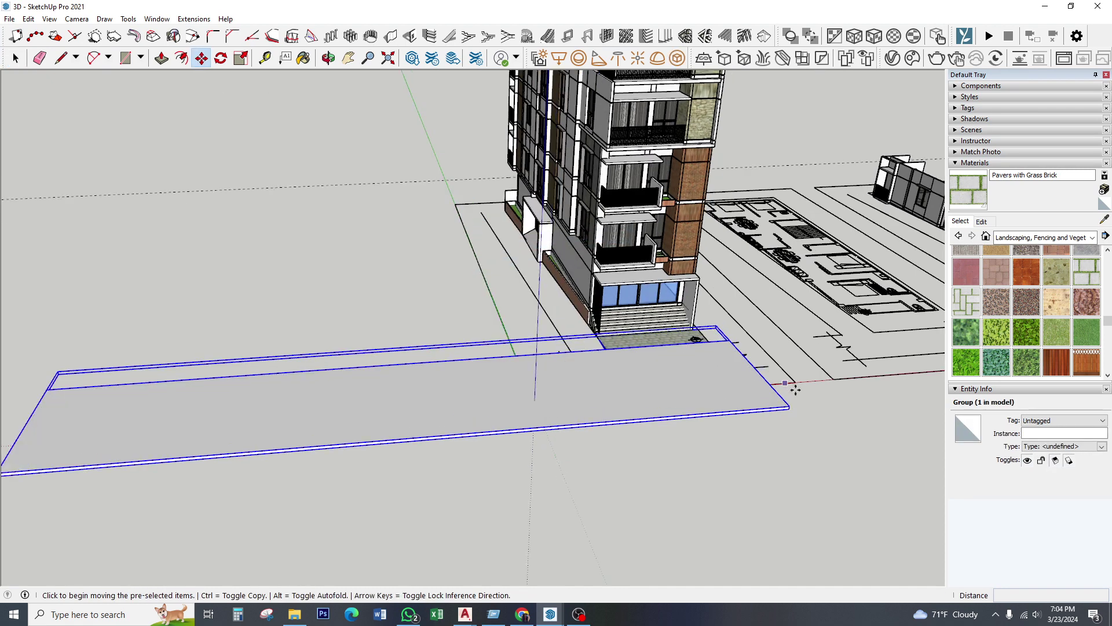
scroll(782, 427, up, 2)
scroll(782, 426, up, 2)
scroll(788, 416, up, 2)
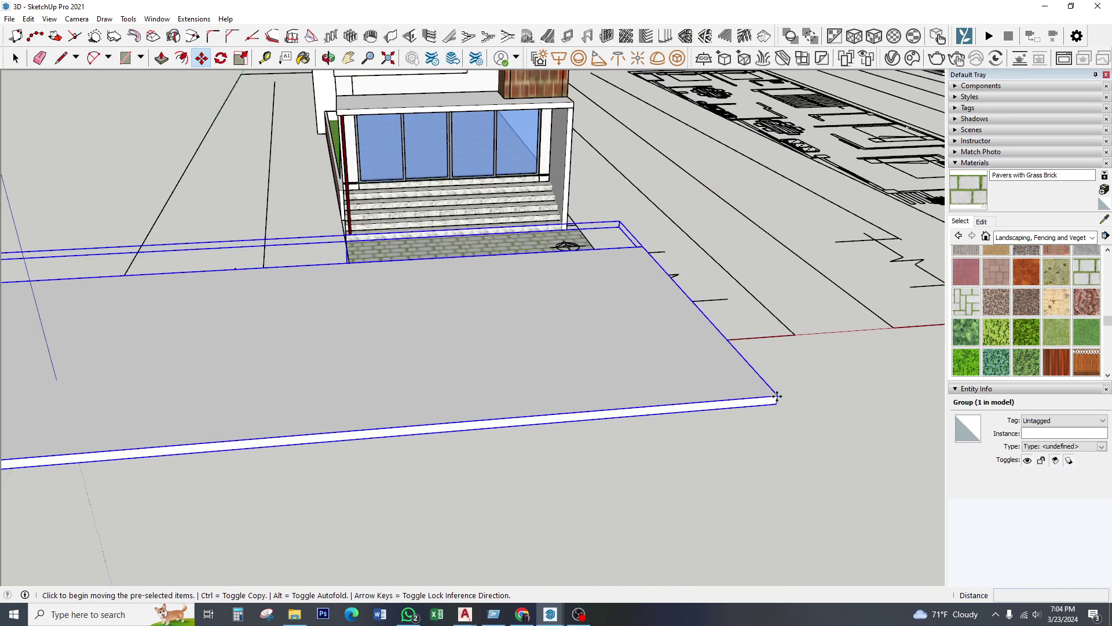
click(778, 396)
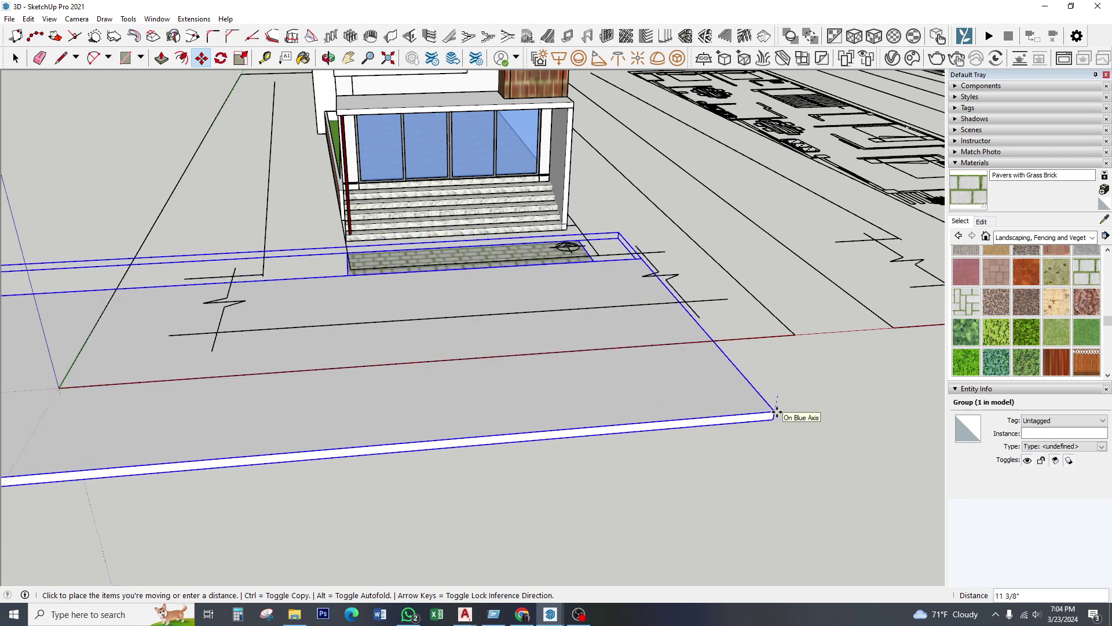
text(6)
key(Return)
key(space)
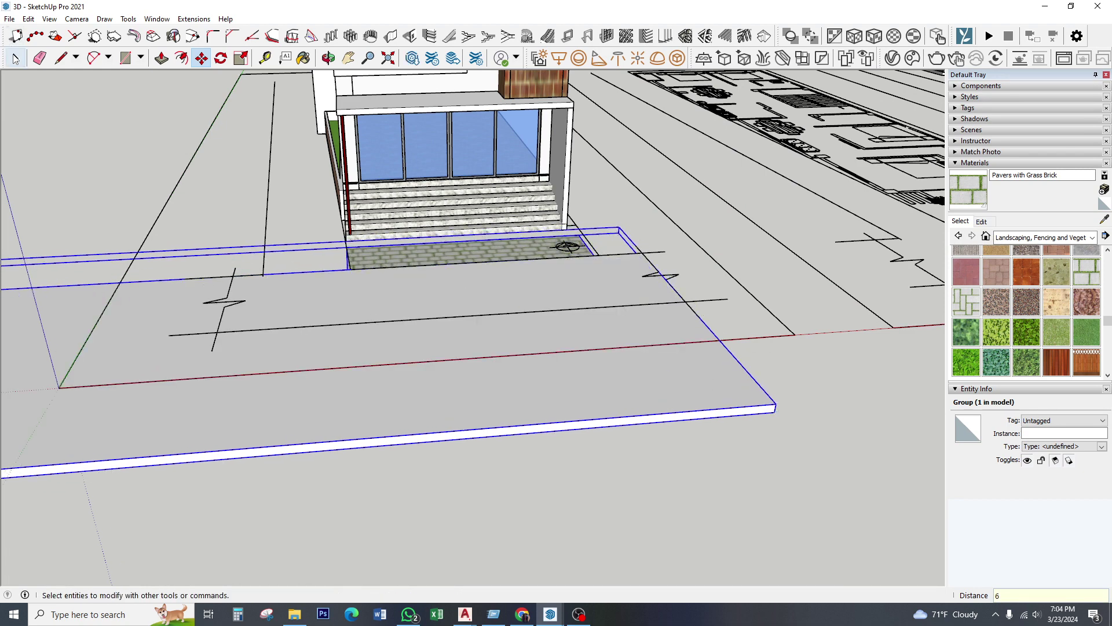
scroll(447, 340, down, 3)
scroll(321, 312, down, 2)
middle_drag(321, 312, 310, 435)
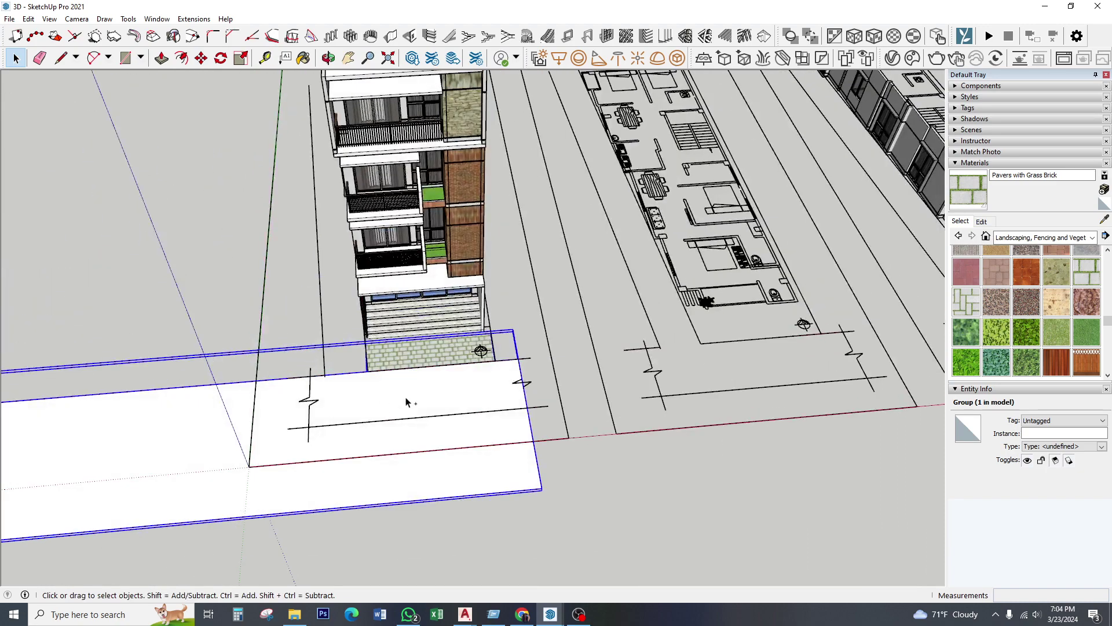
- Open the front slab group for editing
middle_drag(398, 355, 386, 423)
scroll(450, 419, up, 2)
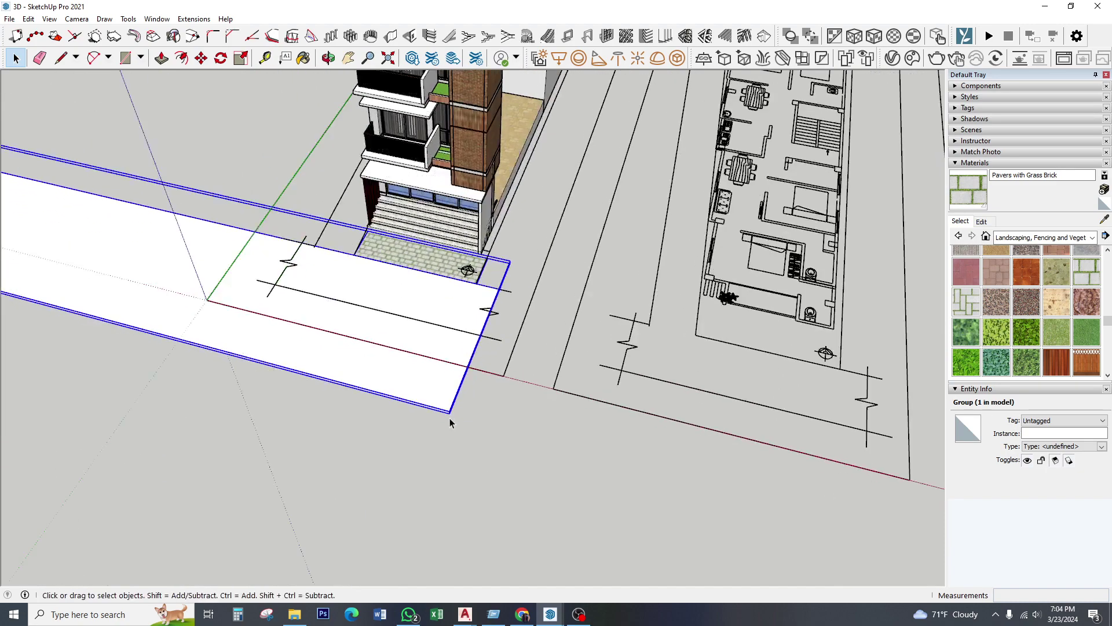
scroll(455, 403, up, 2)
scroll(455, 403, up, 2)
double_click(452, 393)
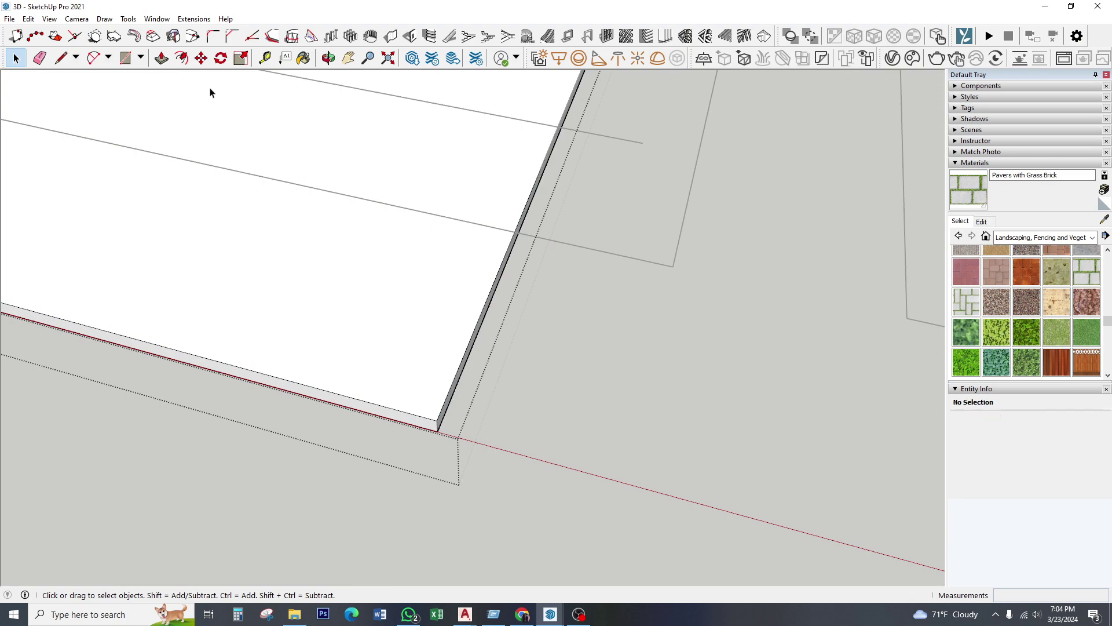
- Push/pull the slab's end face along the road past all three building plots
click(162, 59)
middle_drag(498, 405, 509, 424)
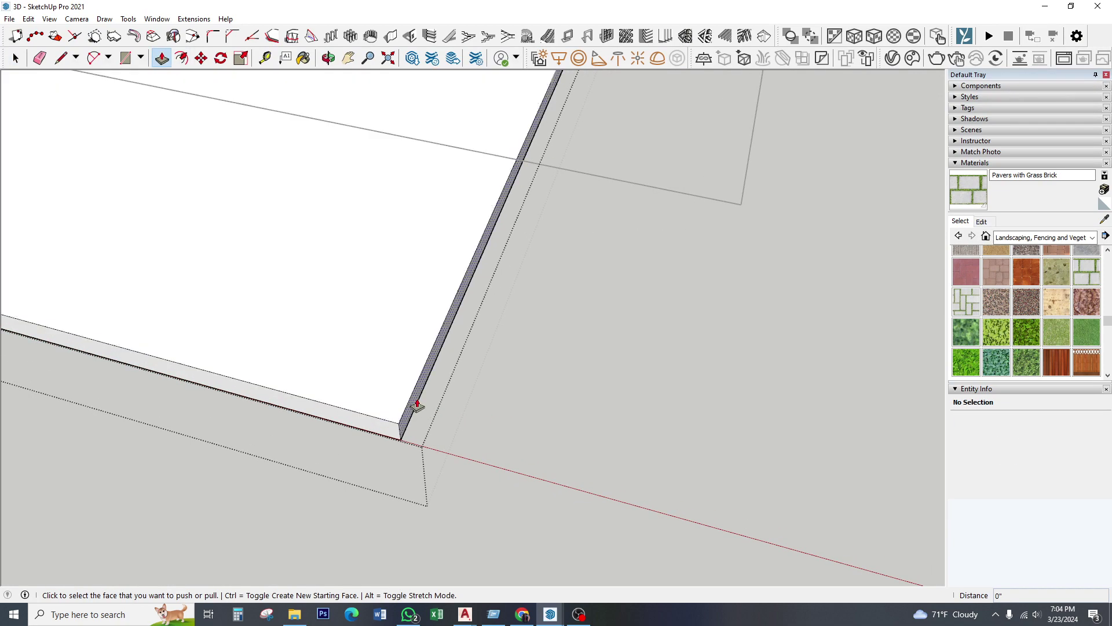
click(412, 416)
scroll(355, 428, down, 2)
scroll(346, 418, down, 2)
scroll(359, 408, down, 2)
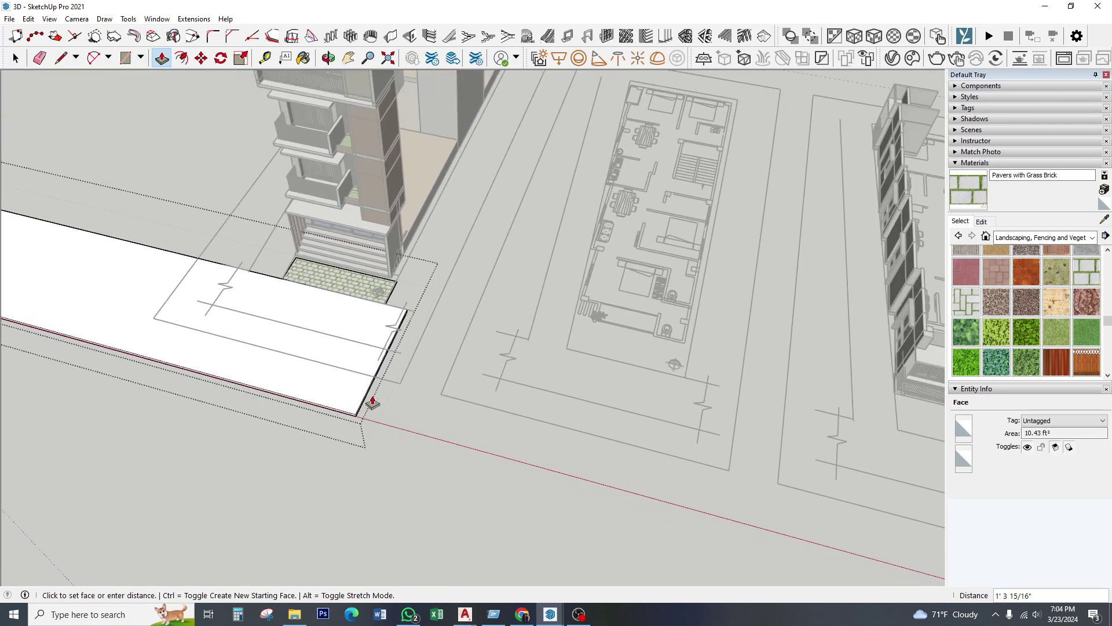
scroll(628, 405, down, 2)
scroll(720, 410, down, 1)
scroll(637, 451, down, 1)
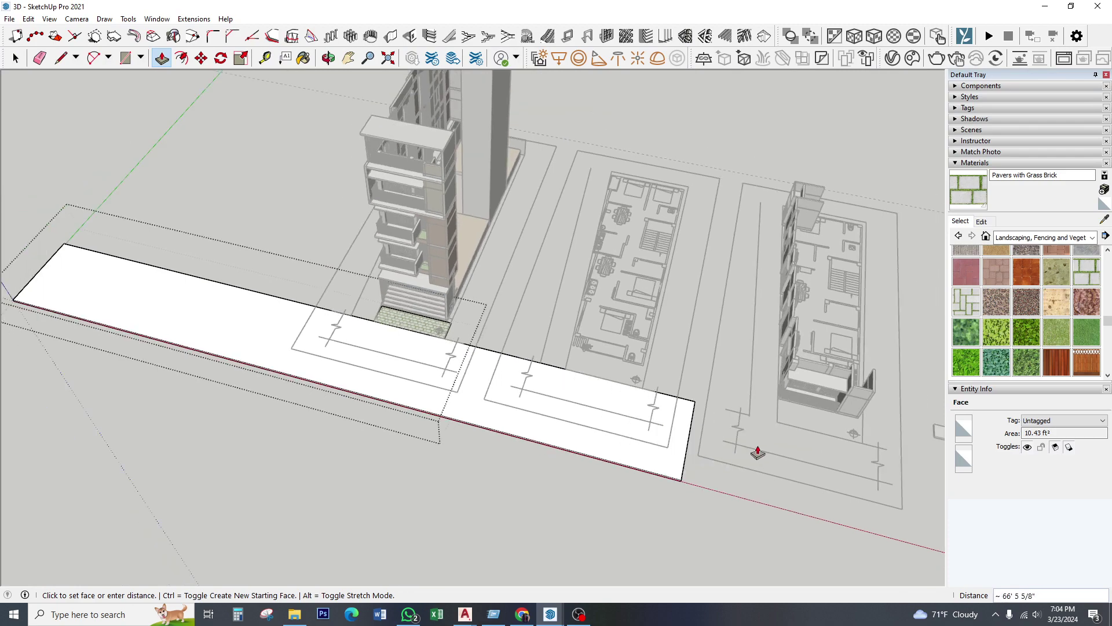
click(883, 454)
mouse_move(567, 365)
middle_down()
mouse_move(548, 351)
mouse_move(707, 330)
middle_up()
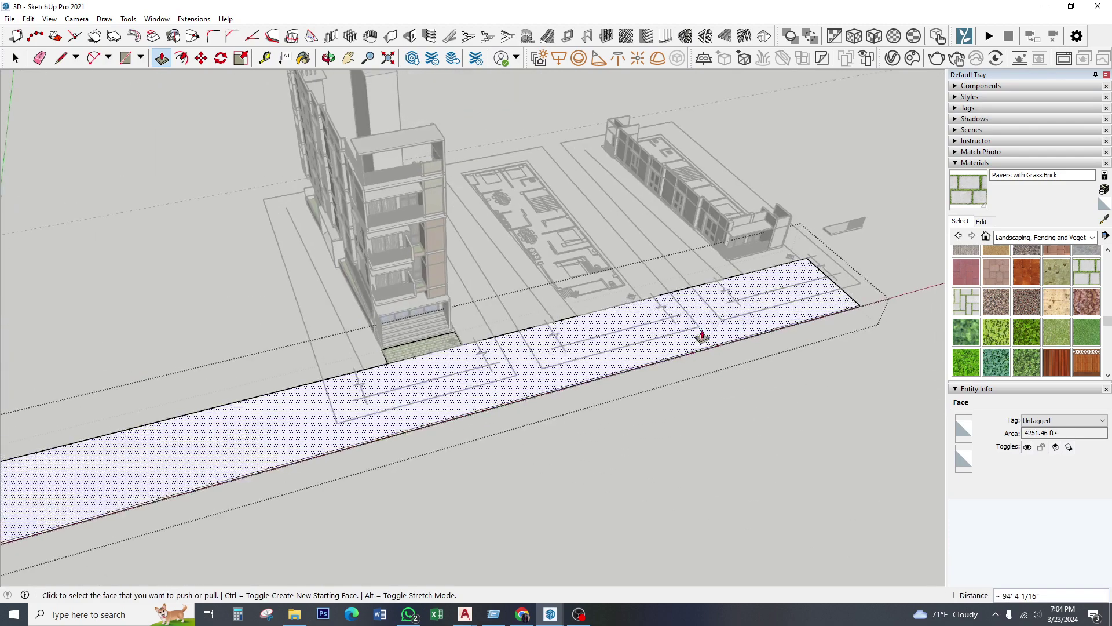
key(space)
scroll(582, 453, up, 2)
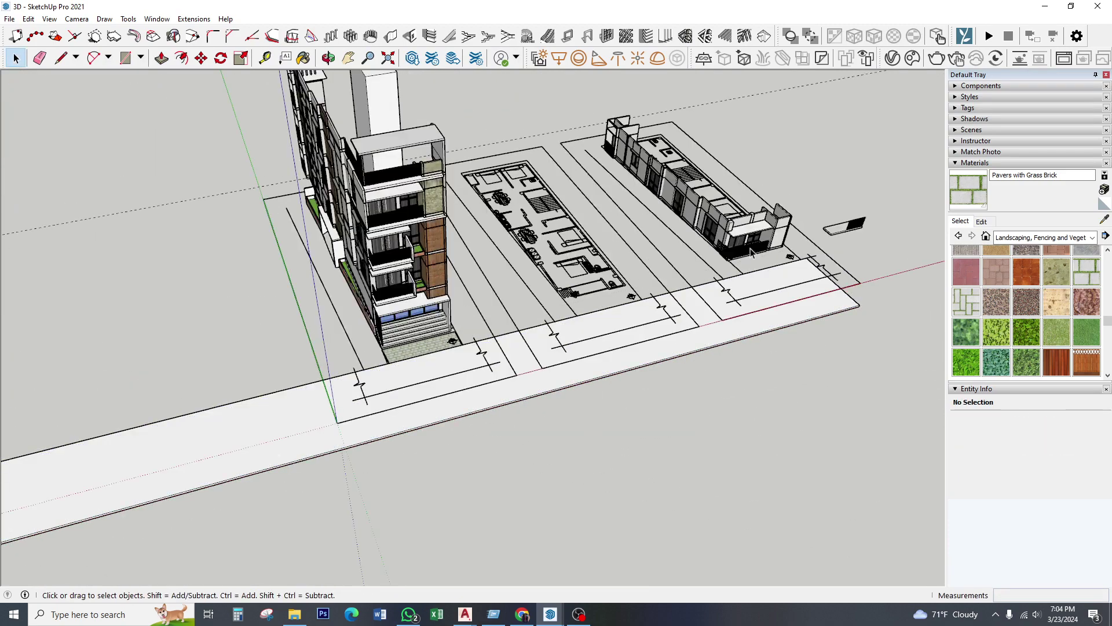
scroll(479, 424, down, 2)
mouse_move(479, 425)
middle_down()
mouse_move(591, 385)
mouse_move(437, 451)
middle_up()
- Copy the road slab group from its corner and place the copy beside the original
scroll(437, 451, up, 2)
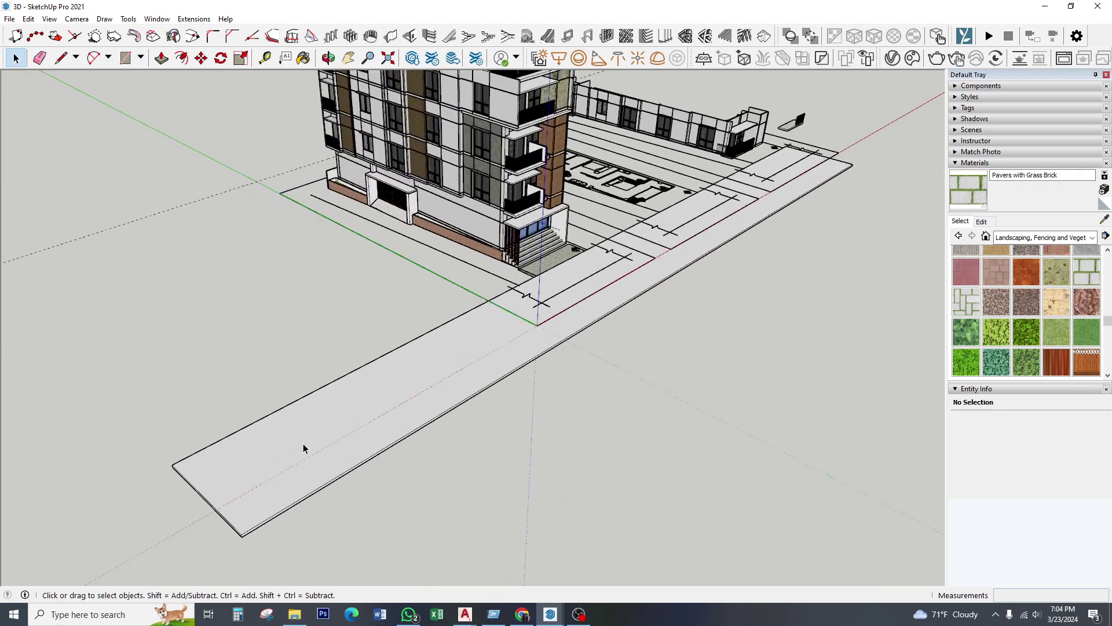
click(303, 446)
key(m)
middle_drag(801, 347, 947, 348)
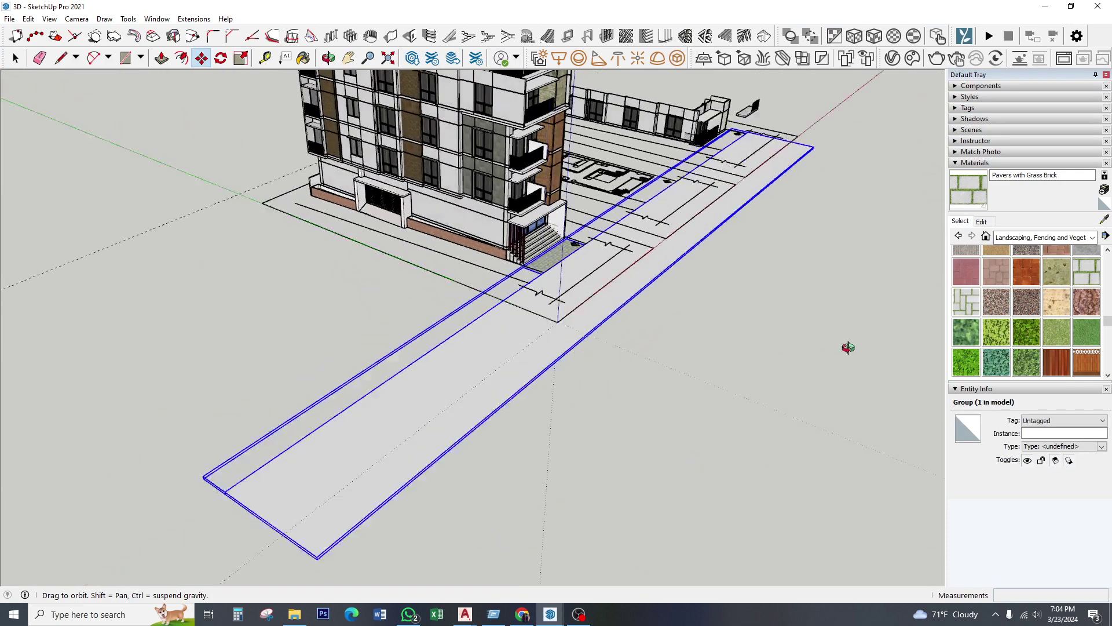
scroll(421, 540, up, 3)
scroll(422, 540, up, 2)
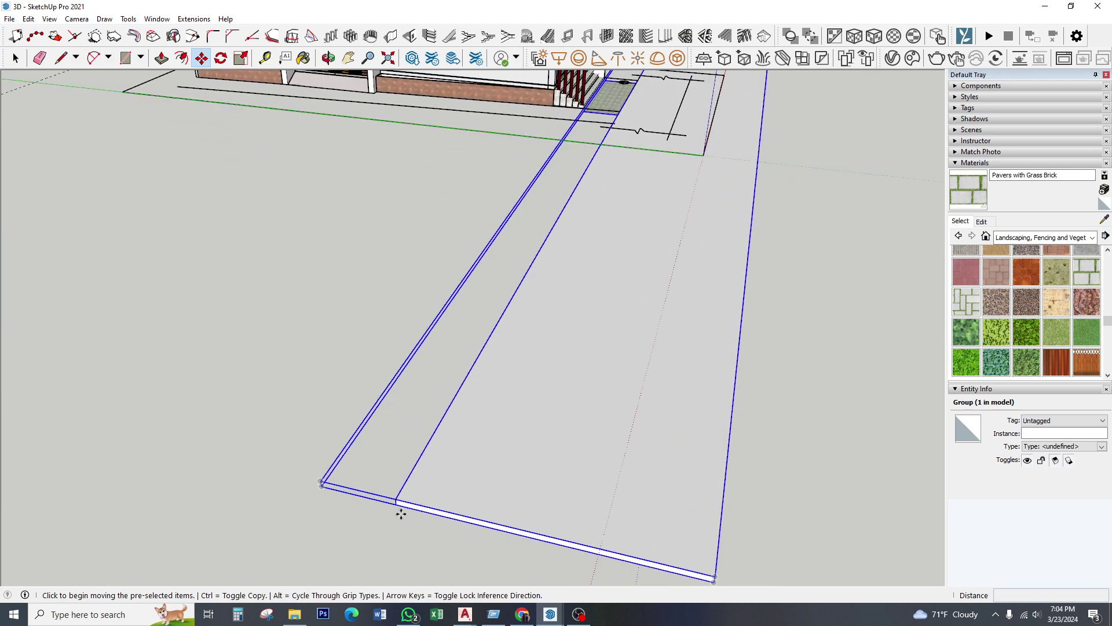
click(397, 504)
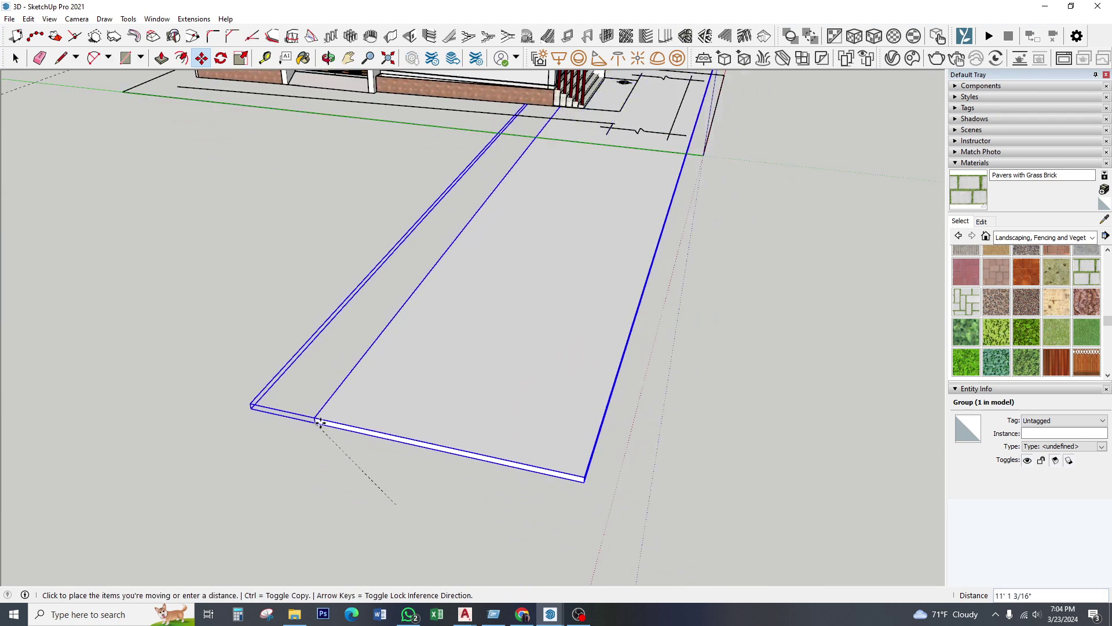
key(ctrl)
scroll(586, 460, down, 2)
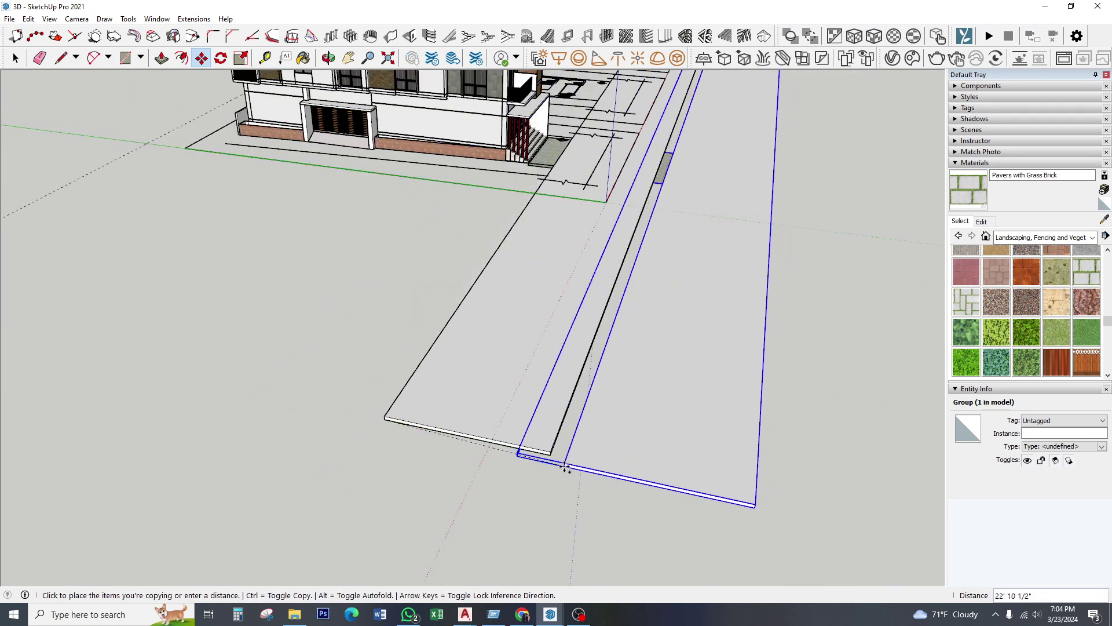
scroll(556, 460, up, 2)
click(550, 453)
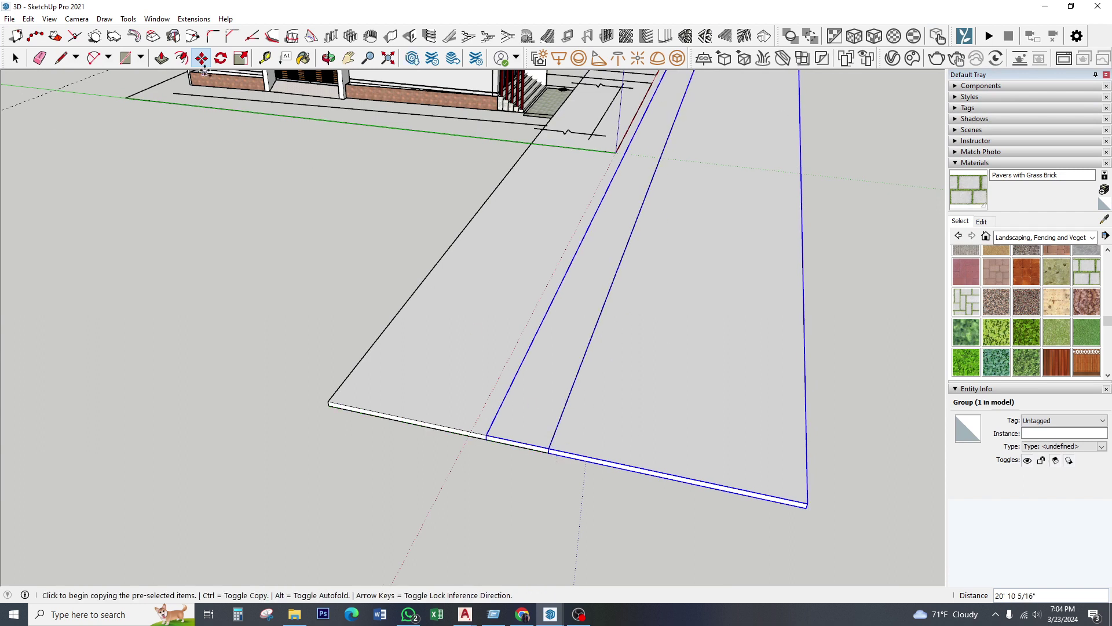
- Add a guide parallel to the slab edge and scale the copy's width into a thin strip
key(t)
click(581, 364)
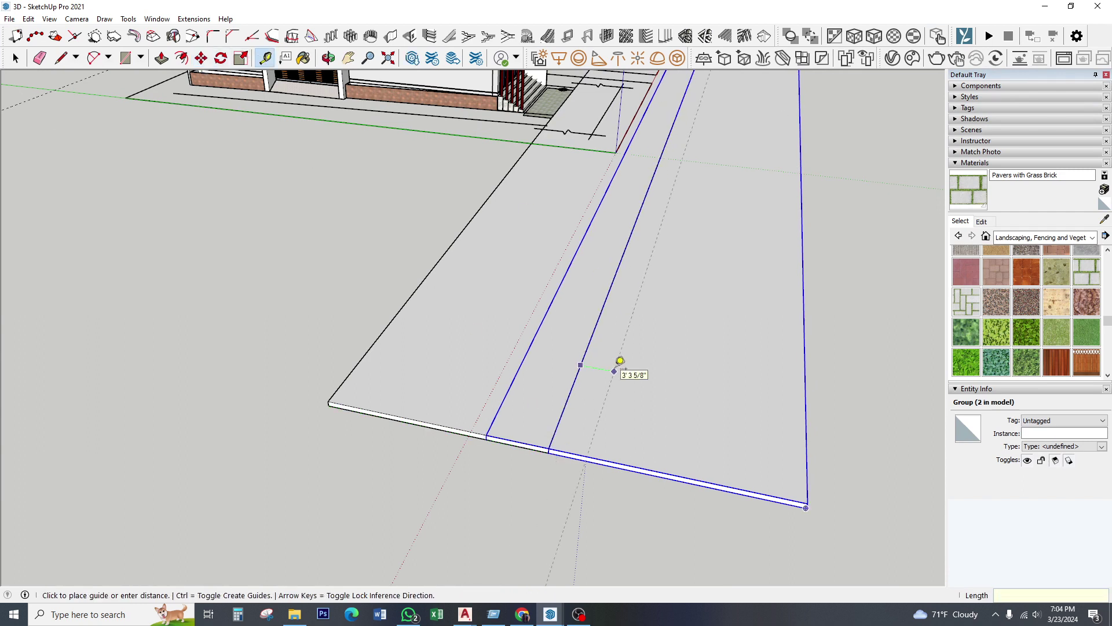
key(space)
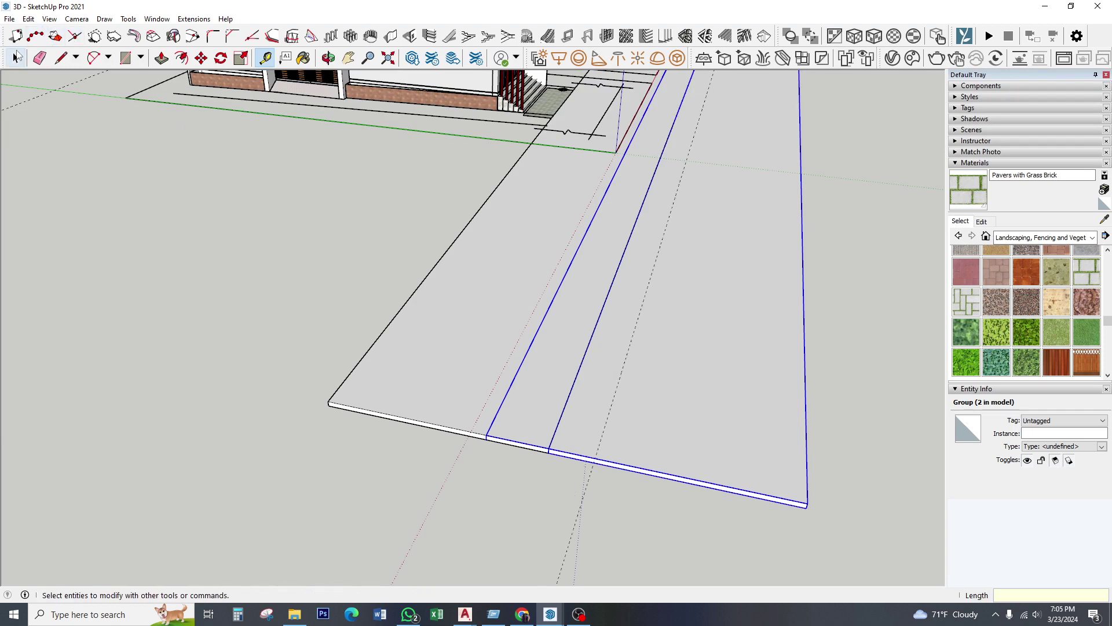
click(251, 66)
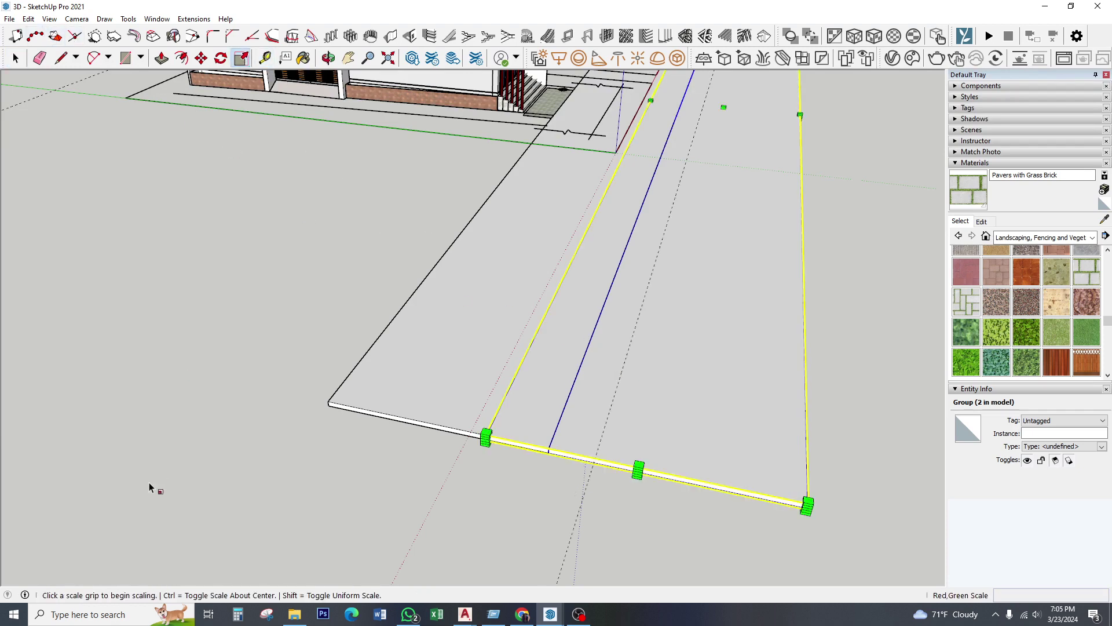
scroll(715, 212, up, 3)
scroll(703, 179, up, 3)
scroll(685, 193, up, 3)
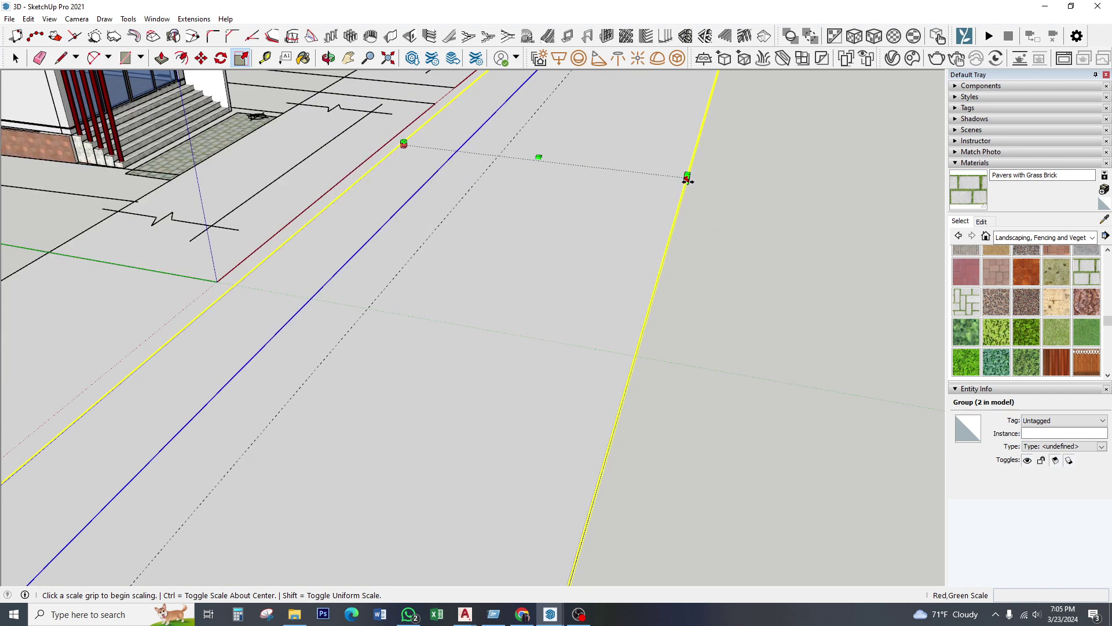
click(687, 179)
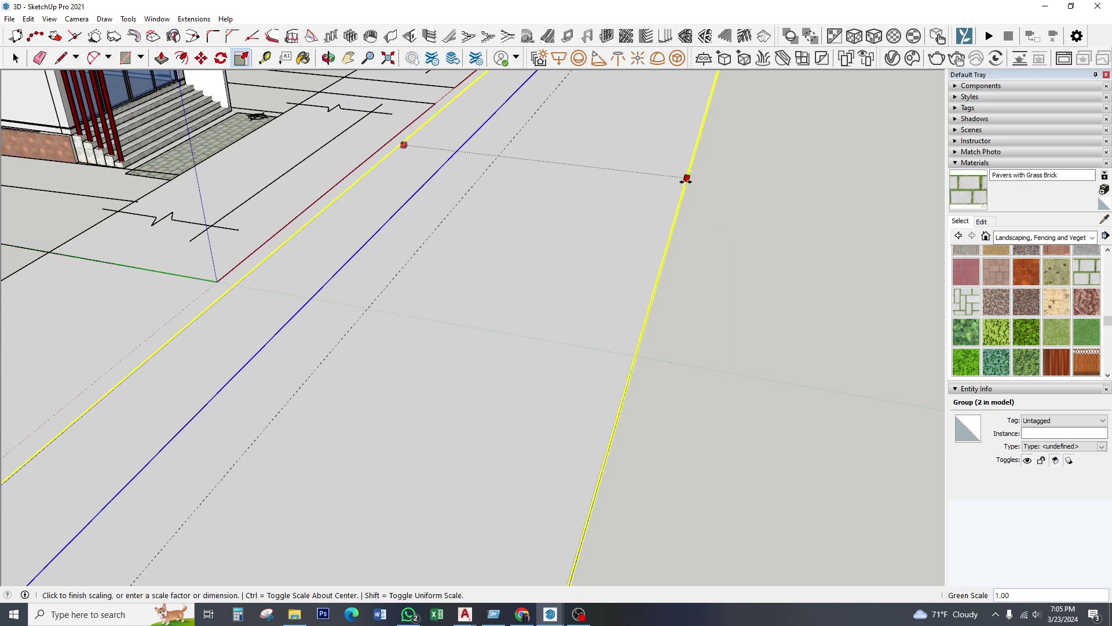
click(474, 155)
scroll(652, 259, down, 2)
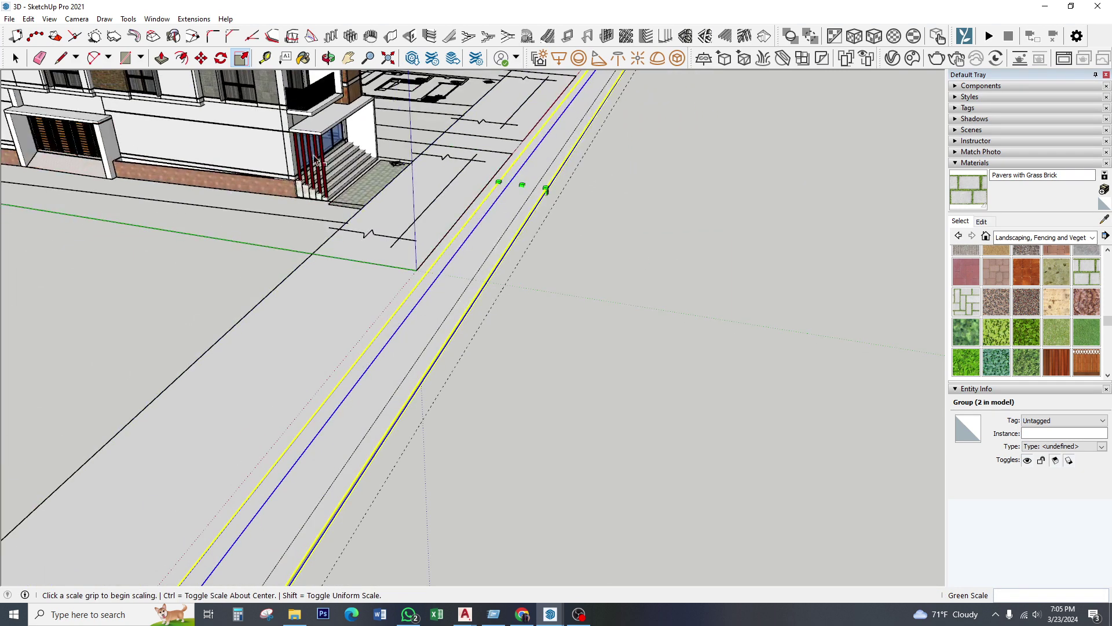
key(space)
scroll(486, 237, up, 2)
triple_click(486, 238)
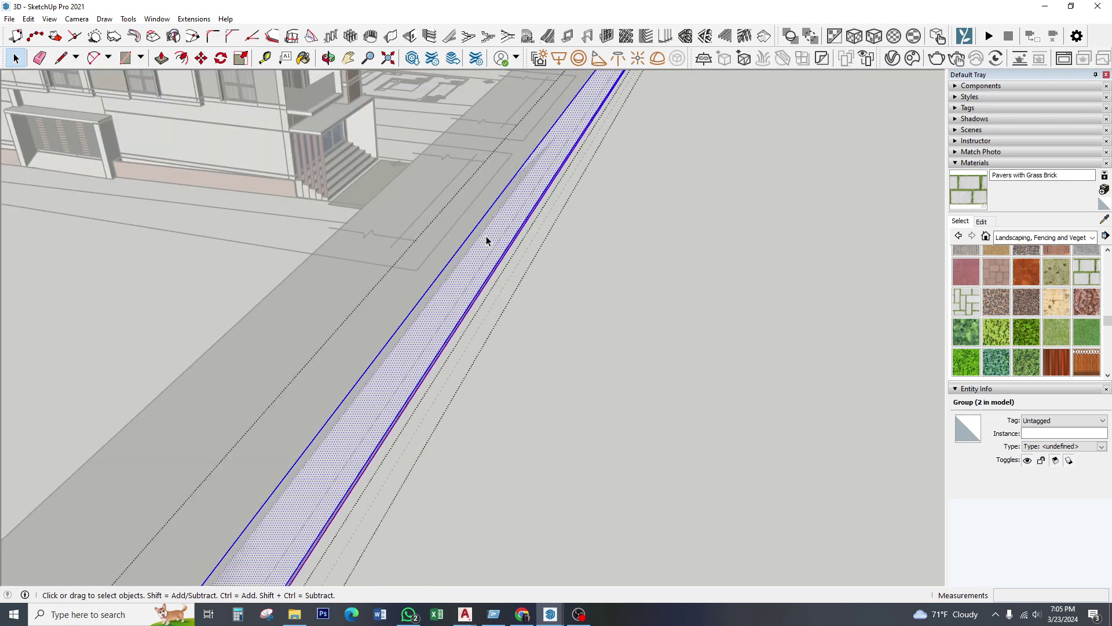
- Push/pull the strip's top face up into a raised curb
click(163, 58)
click(439, 312)
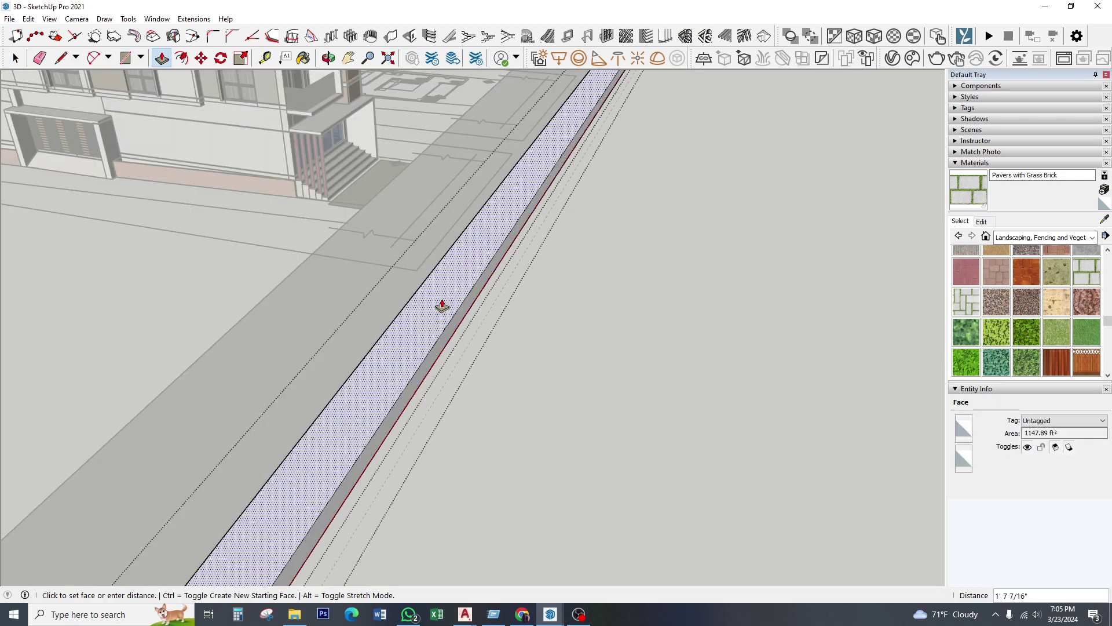
click(441, 306)
key(space)
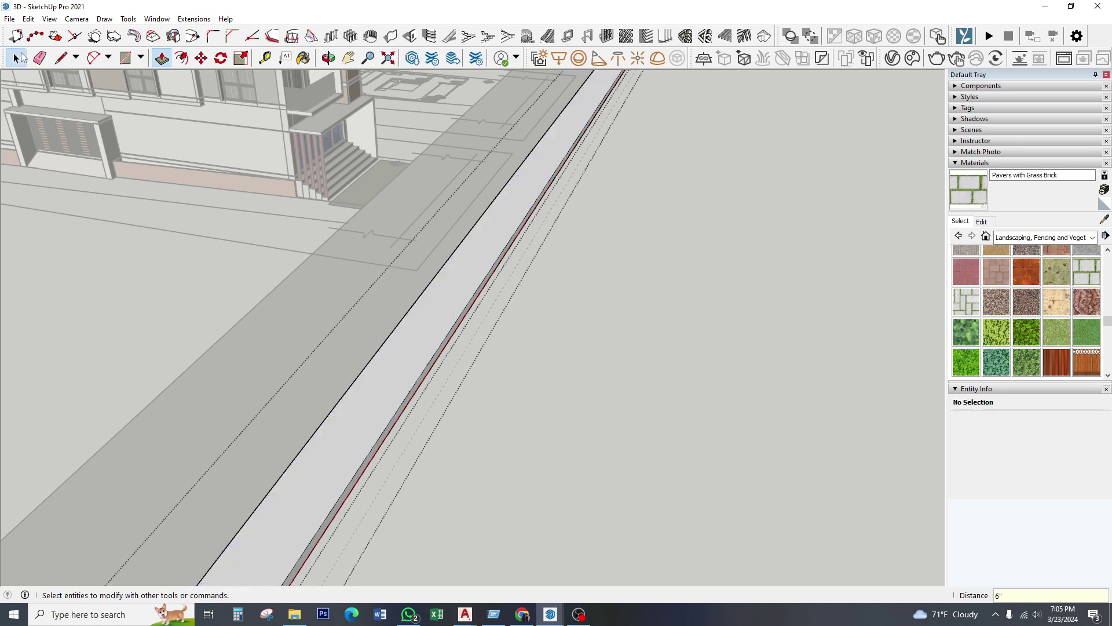
- Paint the curb strip Pavers Modular Brick after trying Pavers Herringbone Brick
click(977, 278)
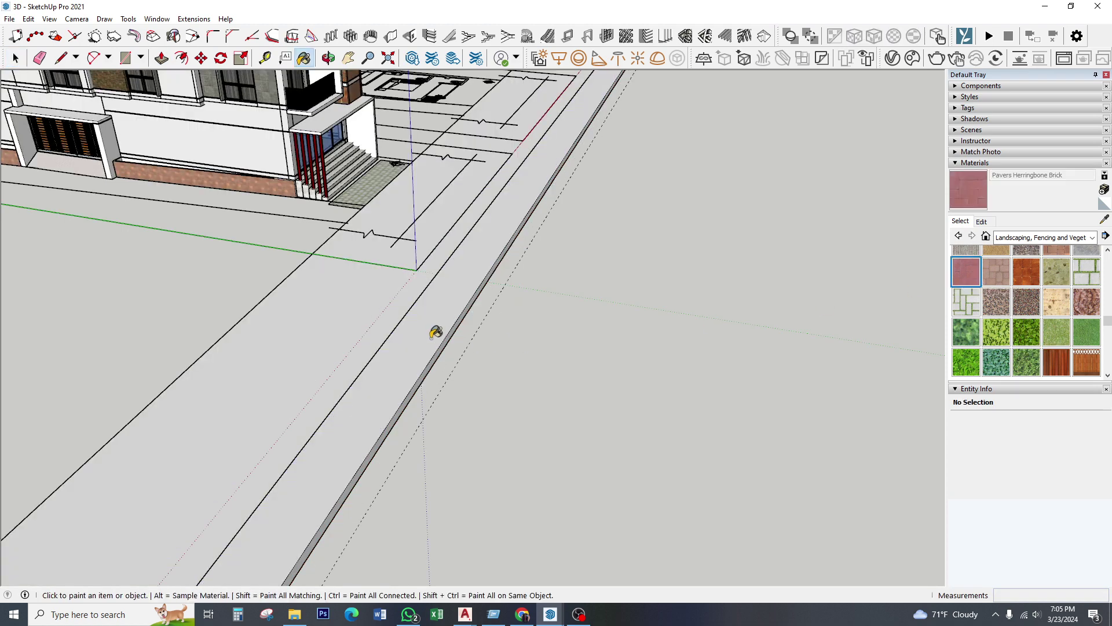
click(442, 330)
scroll(438, 348, up, 2)
scroll(423, 351, up, 2)
scroll(412, 342, up, 2)
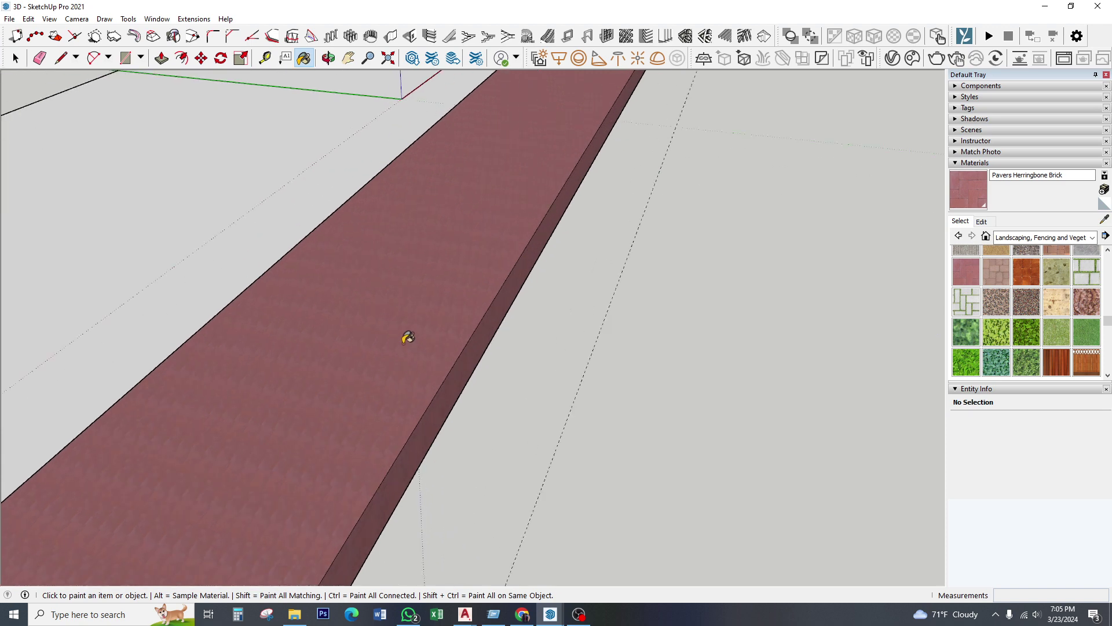
scroll(405, 332, up, 2)
click(998, 273)
click(496, 310)
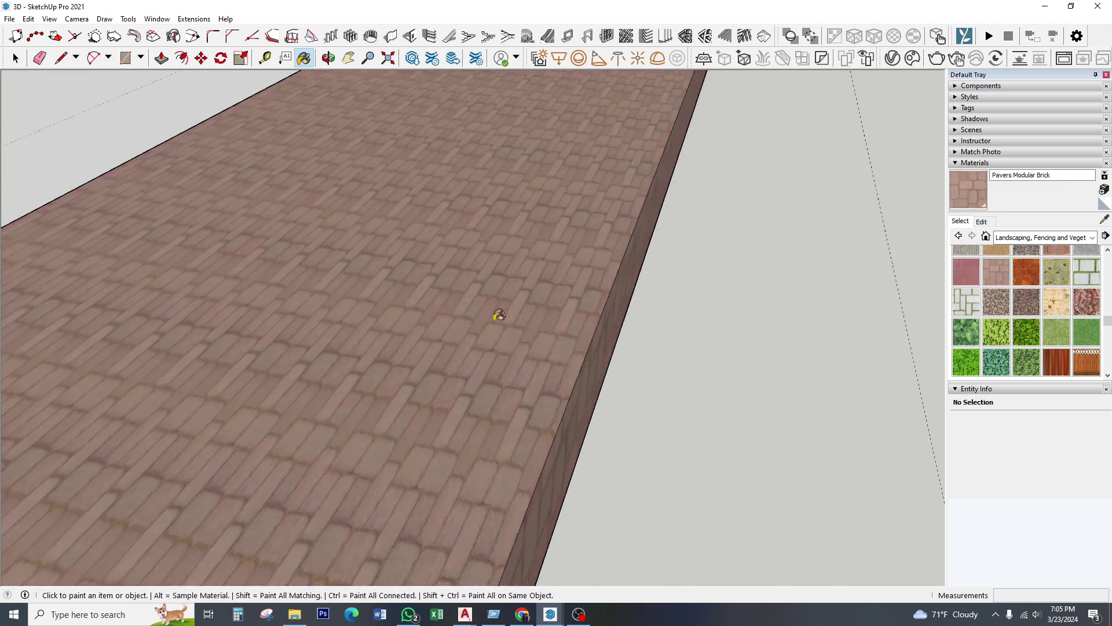
scroll(637, 348, down, 3)
scroll(1010, 299, up, 2)
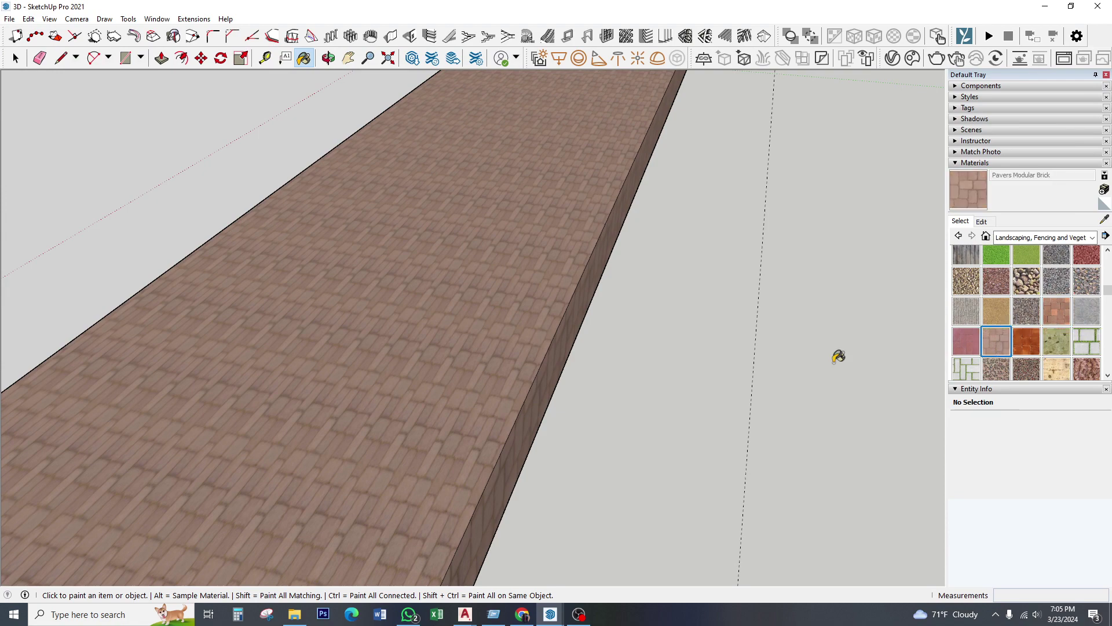
scroll(631, 332, down, 2)
scroll(626, 328, down, 2)
scroll(586, 303, down, 2)
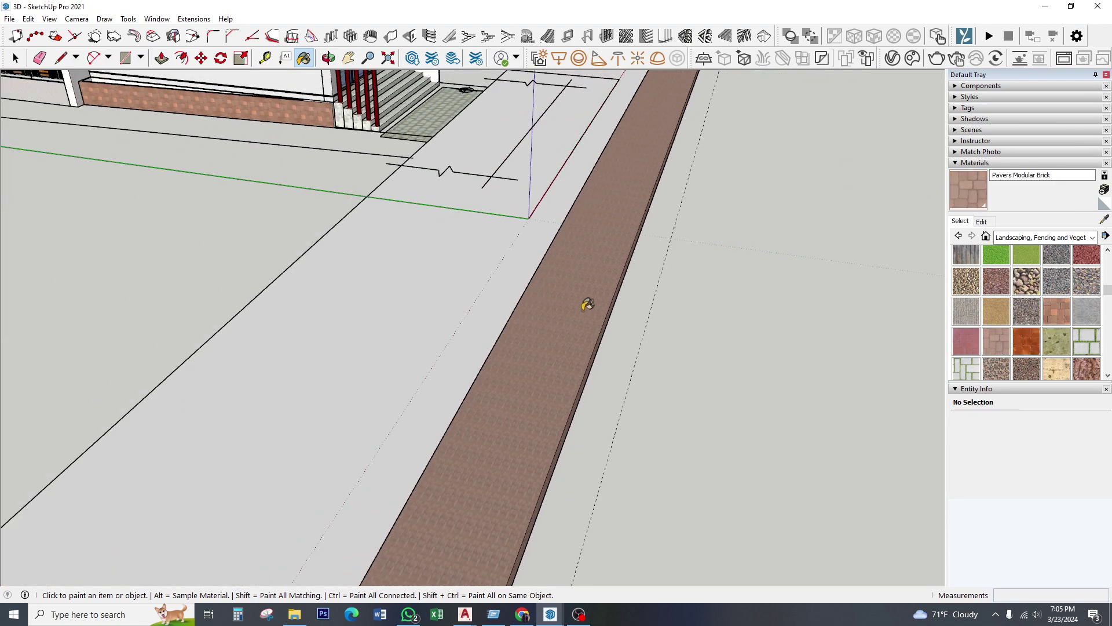
scroll(649, 226, down, 2)
scroll(649, 226, down, 2)
click(16, 58)
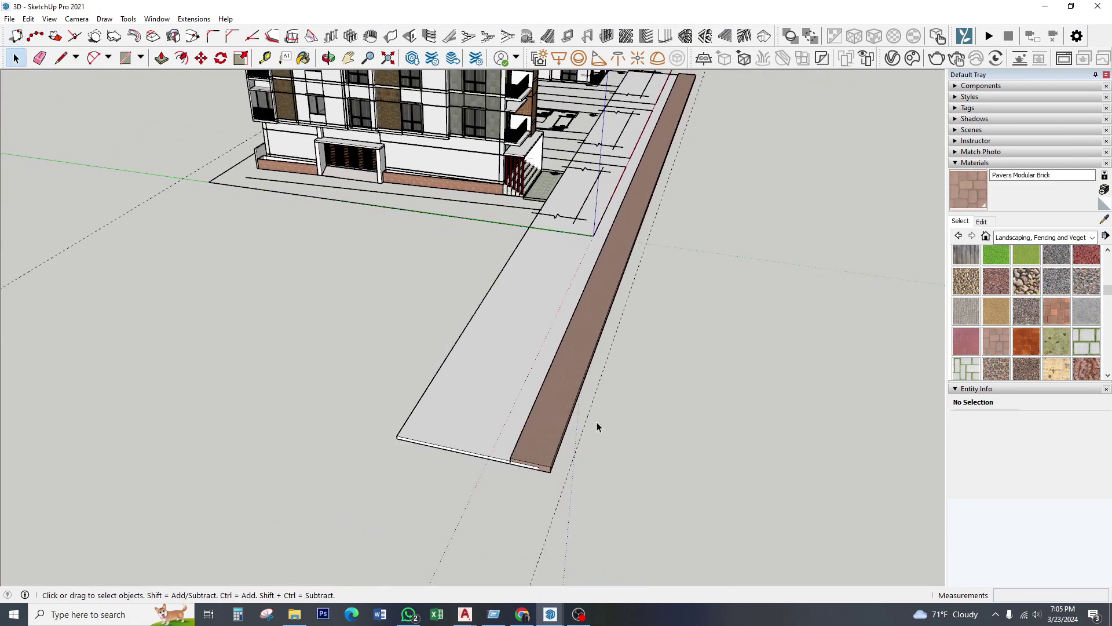
scroll(580, 429, up, 2)
- Copy the brick curb strip to the road slab's opposite left edge
click(561, 431)
scroll(527, 486, up, 2)
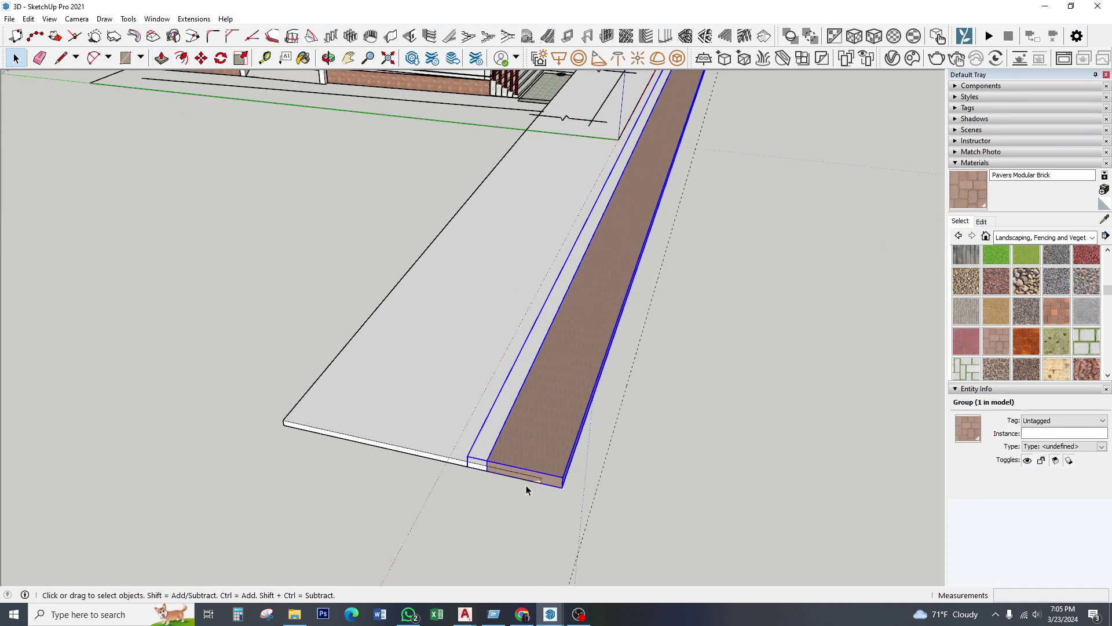
scroll(527, 489, up, 1)
click(201, 64)
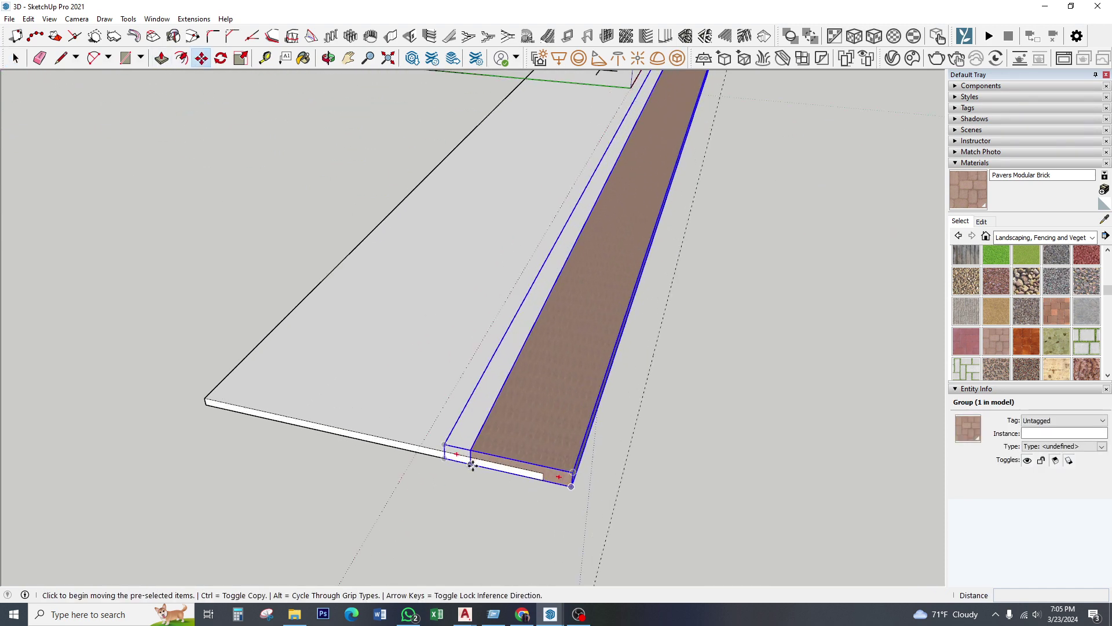
click(472, 465)
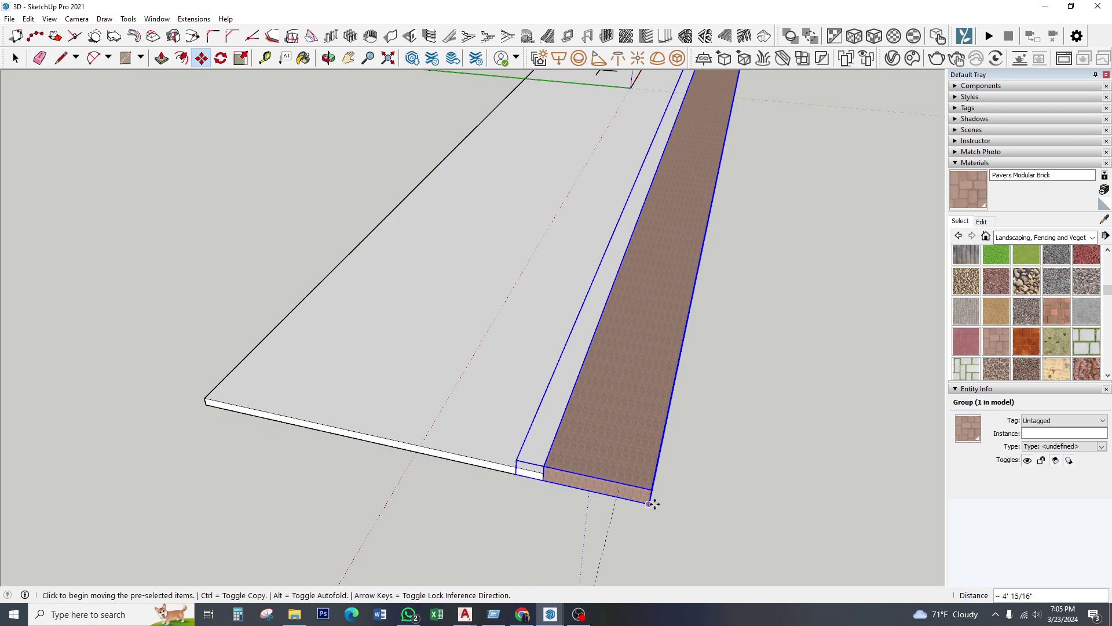
click(650, 502)
key(ctrl)
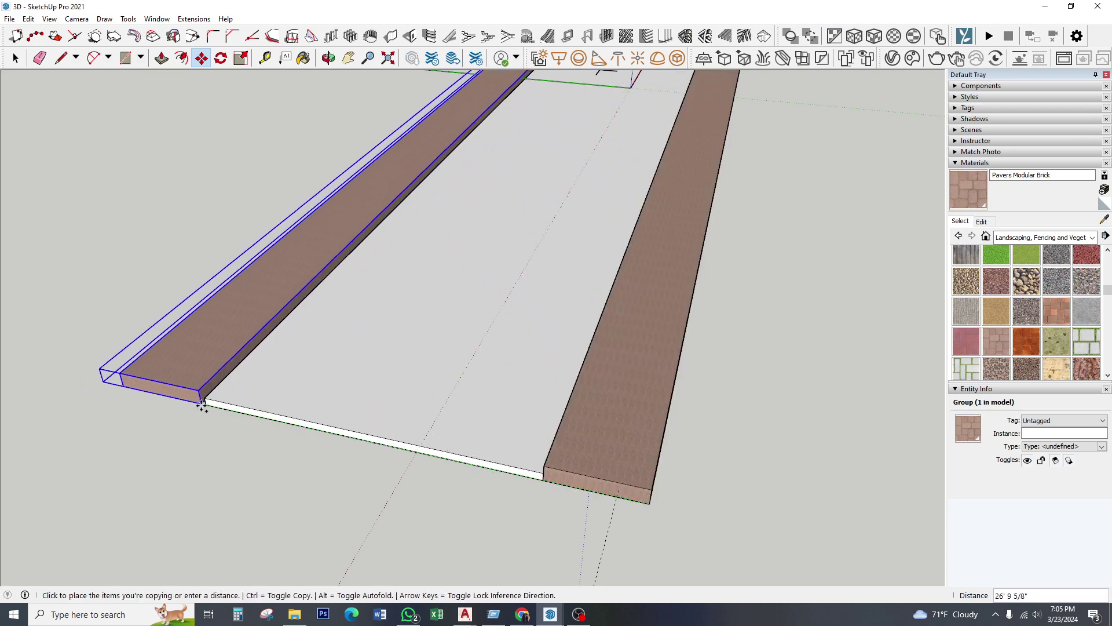
click(205, 404)
scroll(467, 499, down, 3)
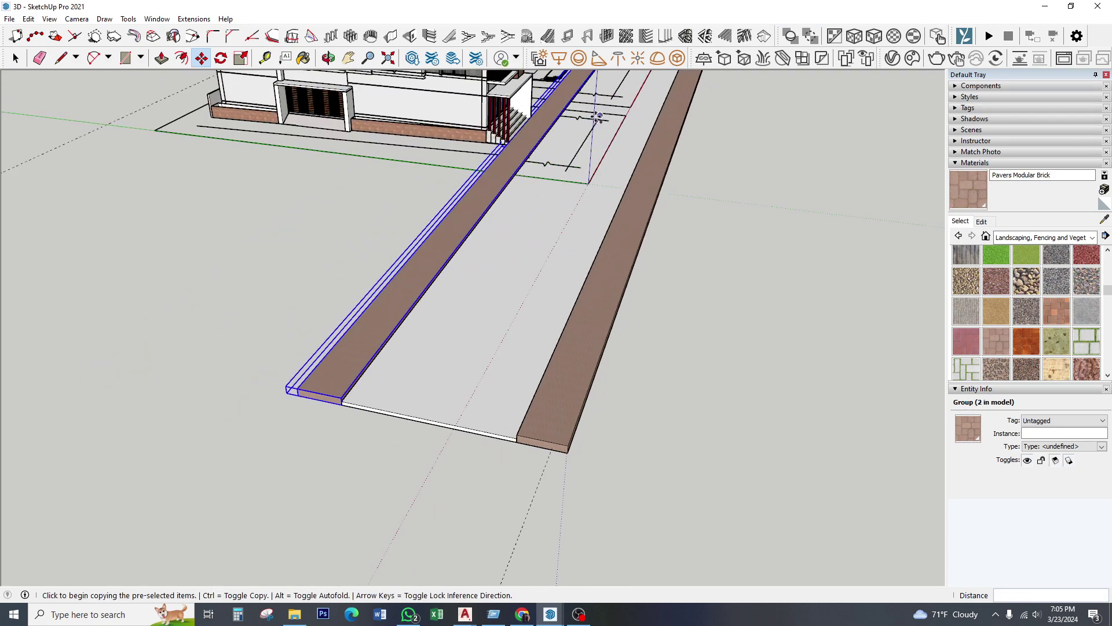
middle_drag(467, 499, 221, 318)
scroll(273, 316, down, 1)
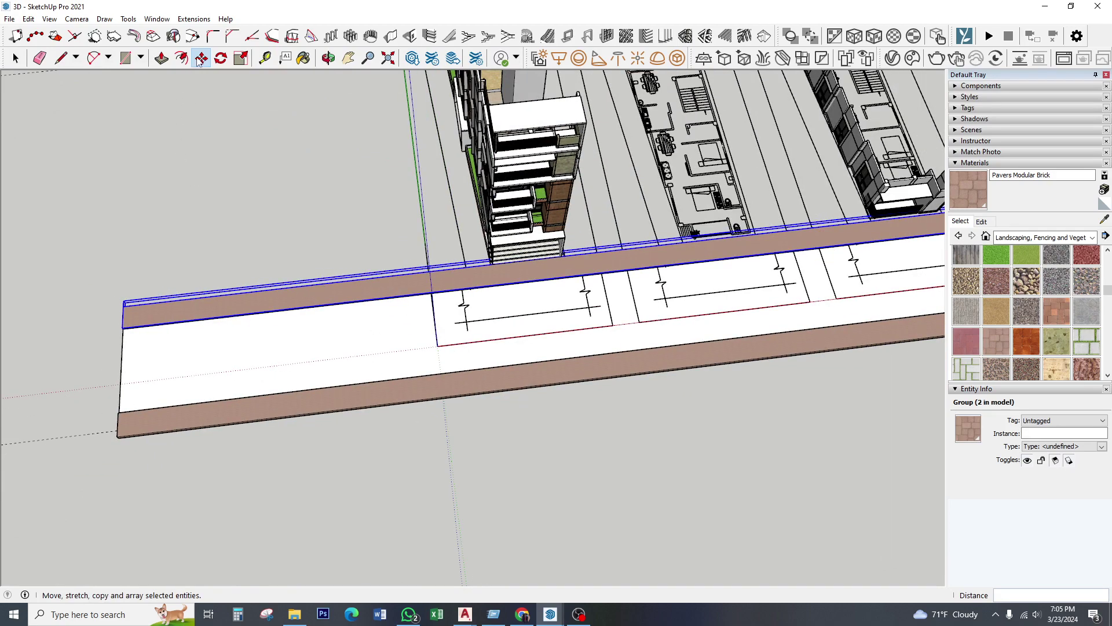
- Scale the copied strip lengthwise to about 0.39 so it ends at the first plot line
click(240, 58)
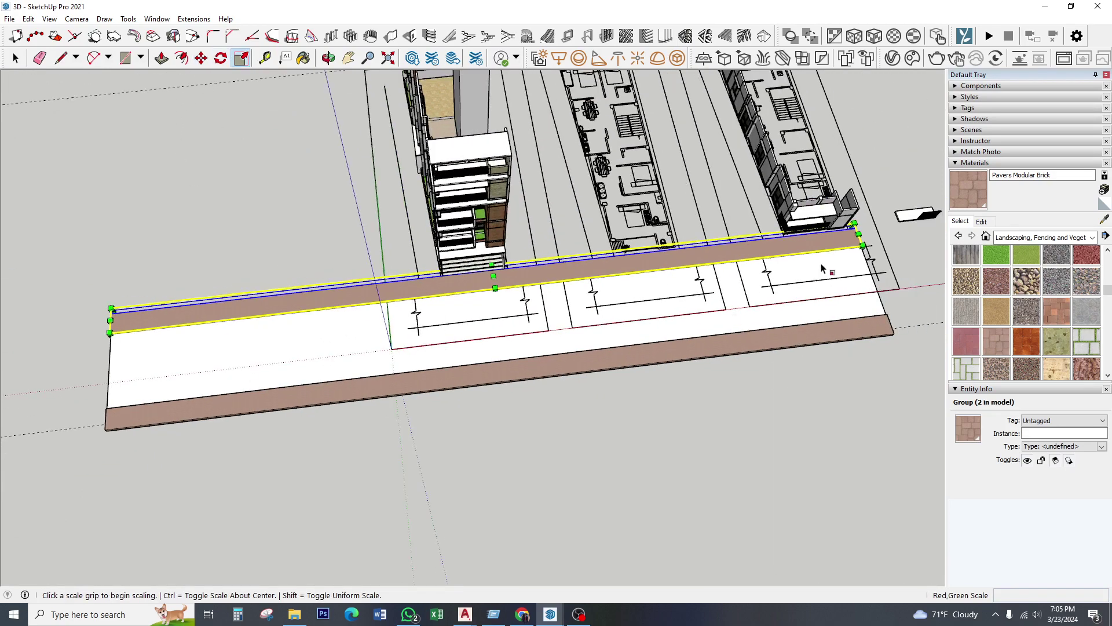
scroll(865, 228, up, 2)
scroll(865, 228, up, 2)
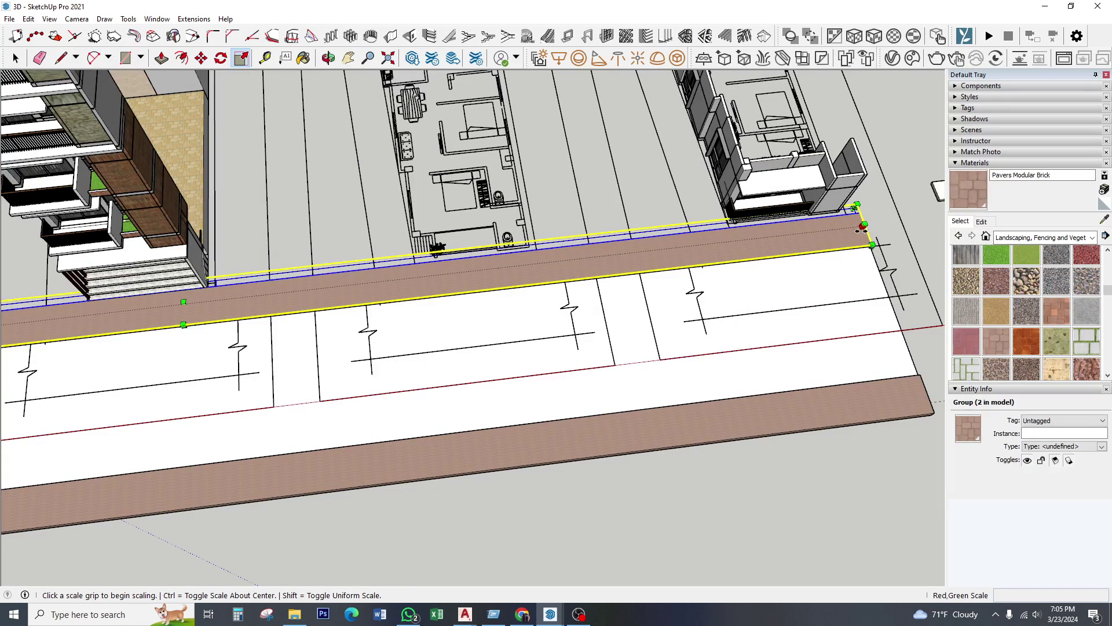
click(864, 228)
scroll(580, 289, down, 2)
scroll(261, 292, up, 2)
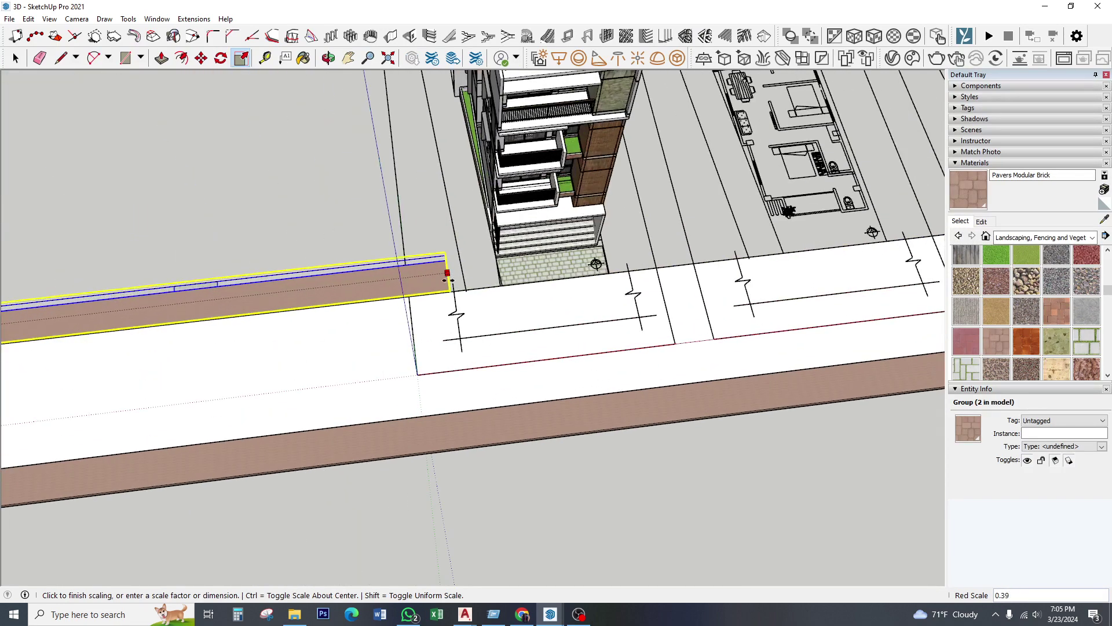
scroll(449, 287, up, 1)
scroll(451, 299, down, 2)
scroll(428, 303, down, 1)
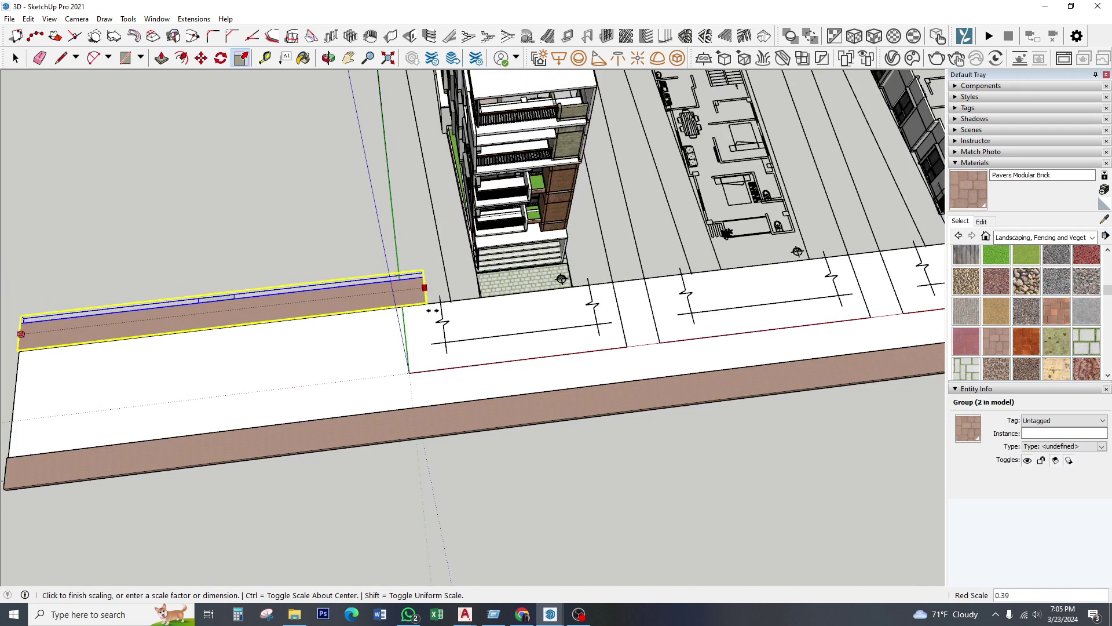
scroll(434, 309, up, 3)
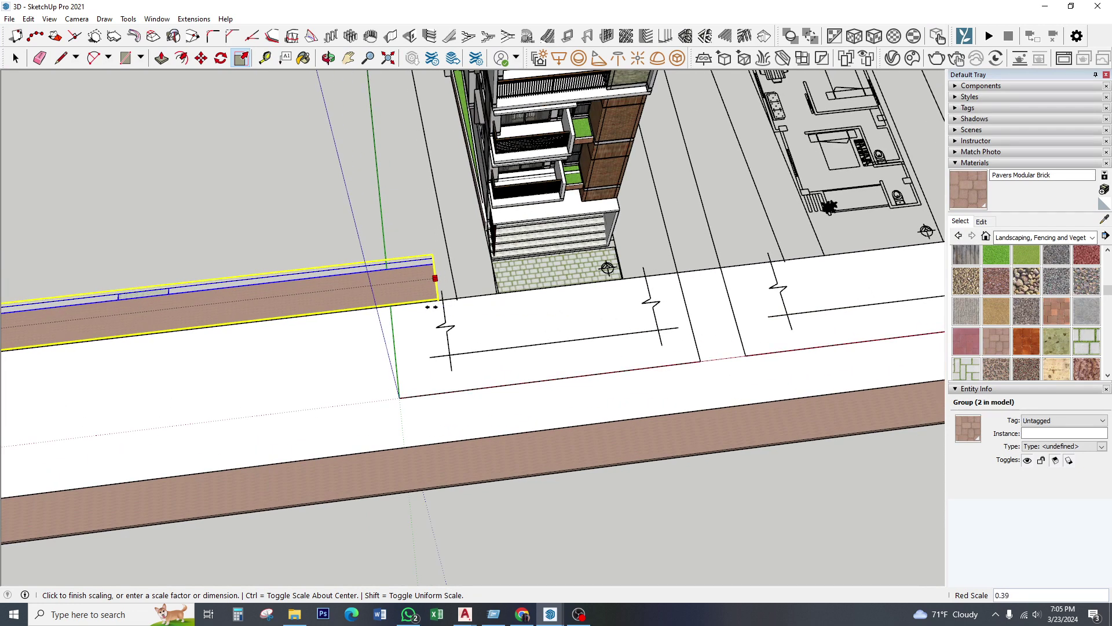
click(431, 307)
scroll(429, 313, down, 2)
scroll(426, 317, down, 2)
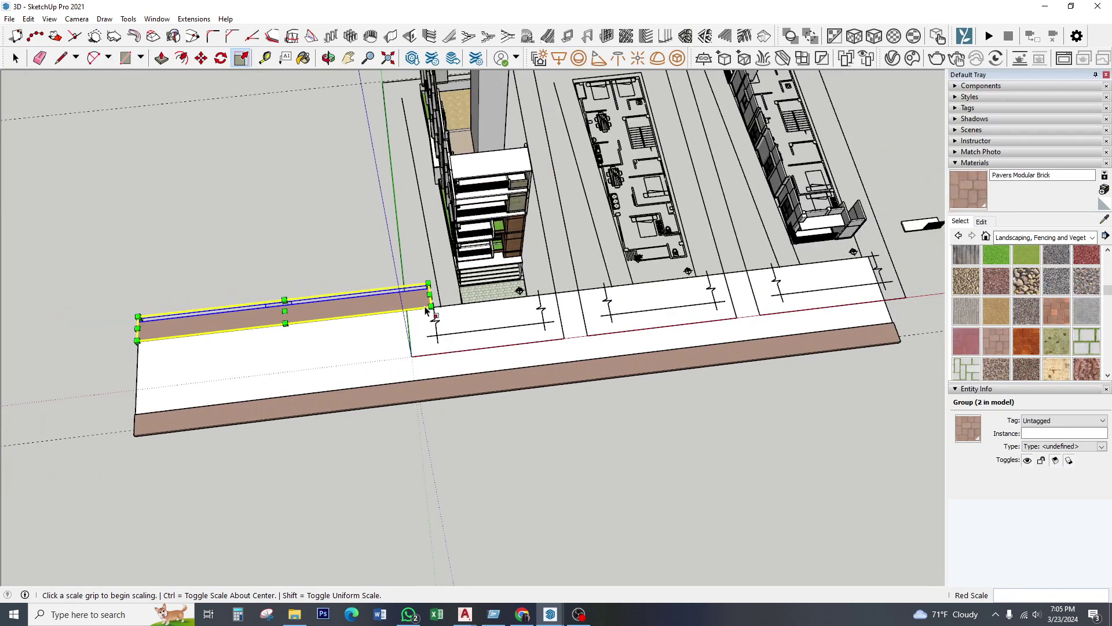
scroll(434, 269, up, 1)
scroll(438, 278, up, 1)
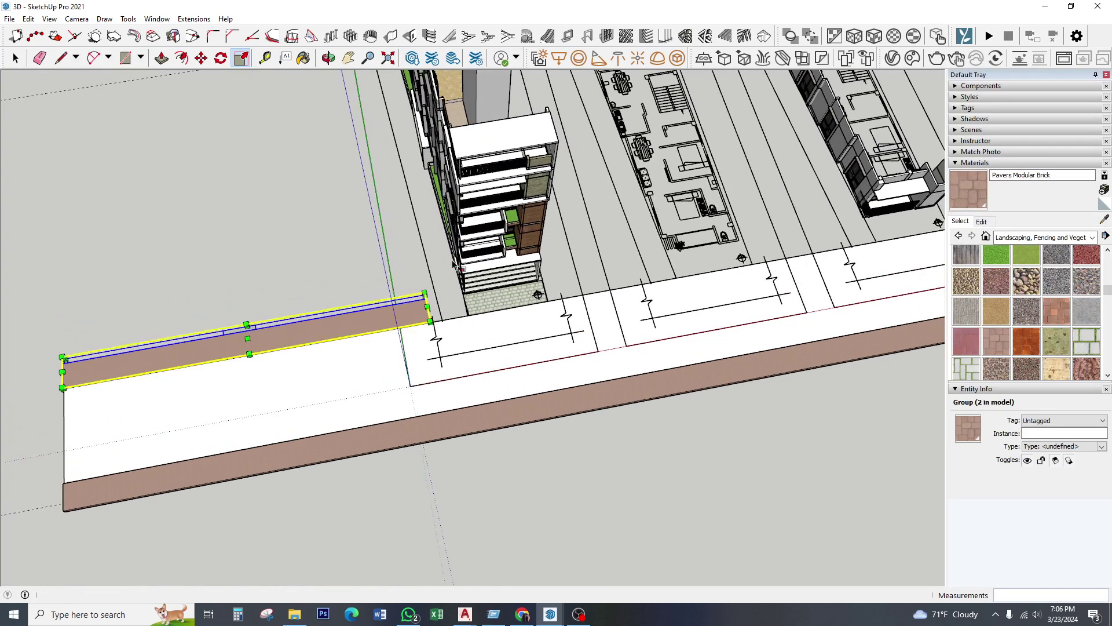
scroll(443, 292, up, 2)
- Select the road slab and paint it Pavers Flagstone Gray
click(16, 58)
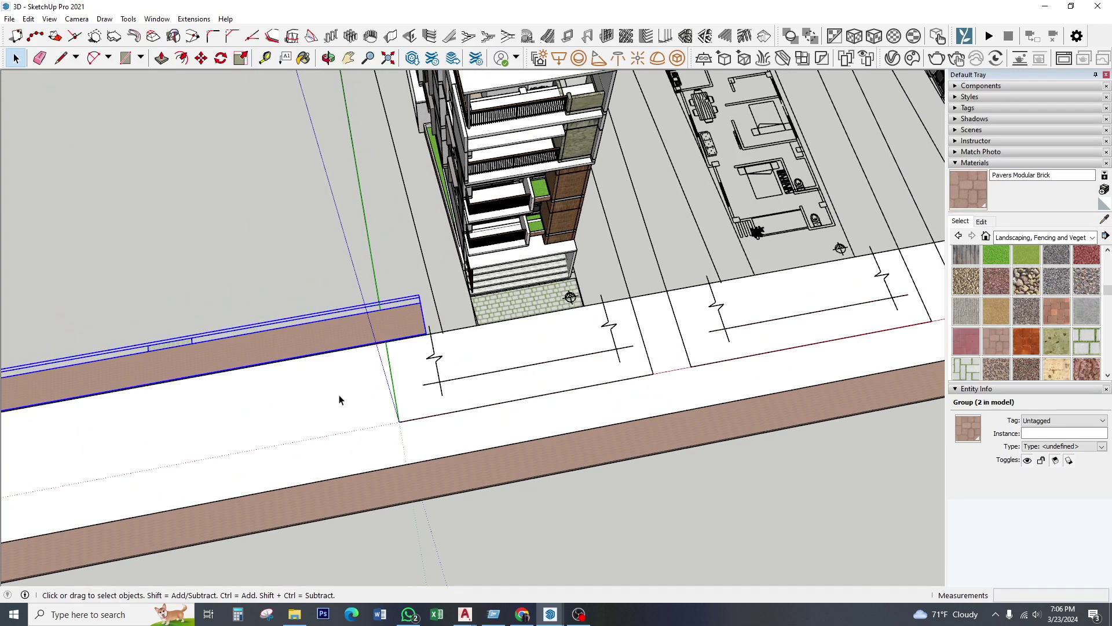
click(342, 400)
click(1087, 312)
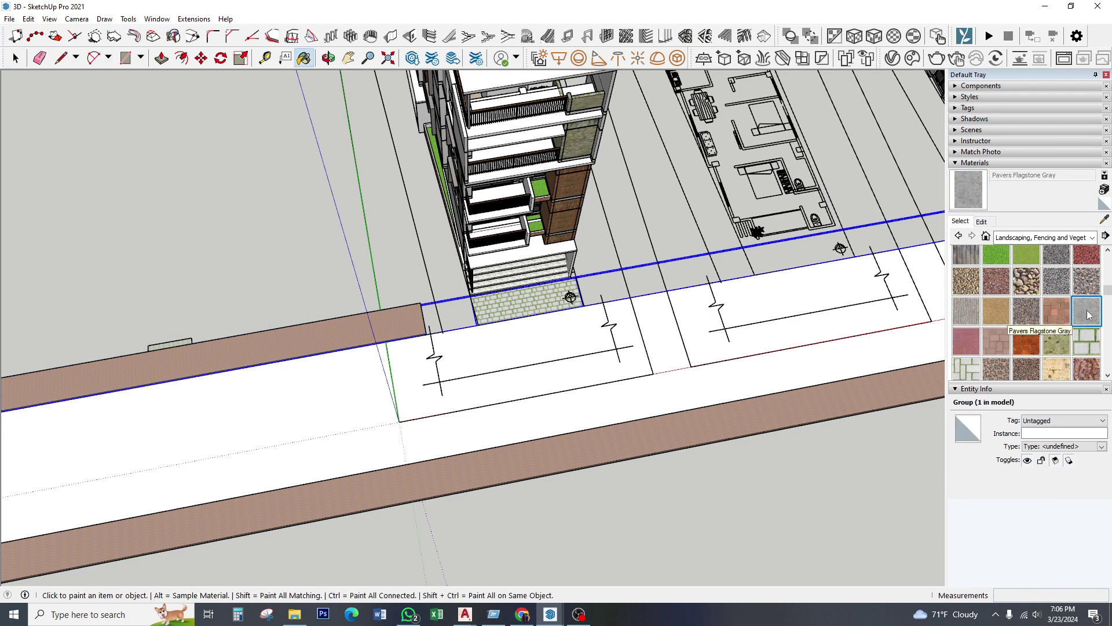
scroll(1087, 315, up, 2)
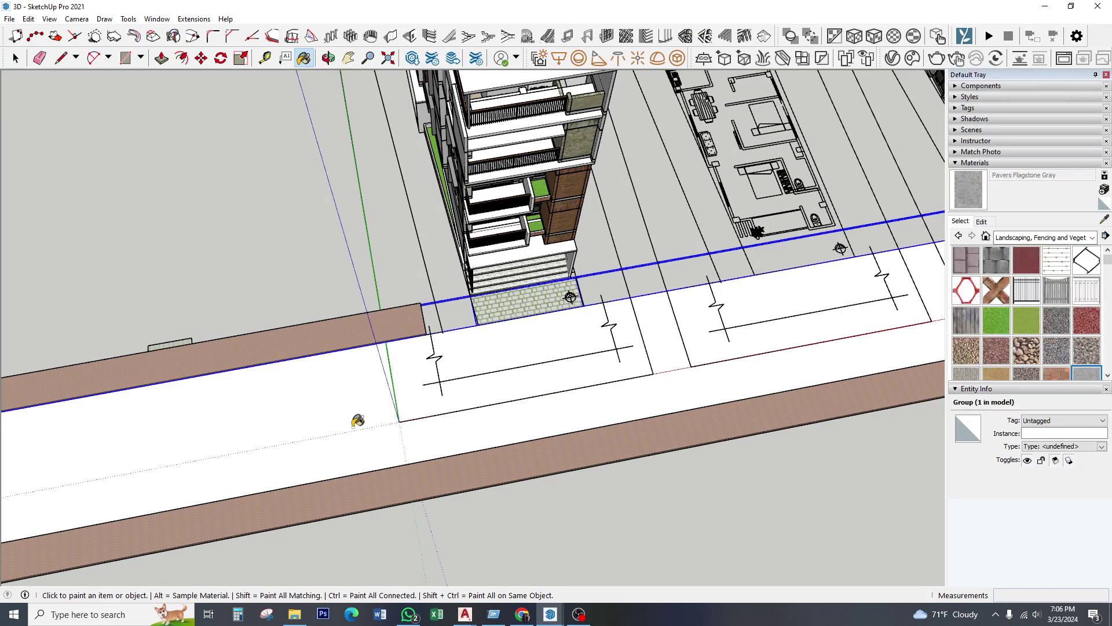
click(391, 402)
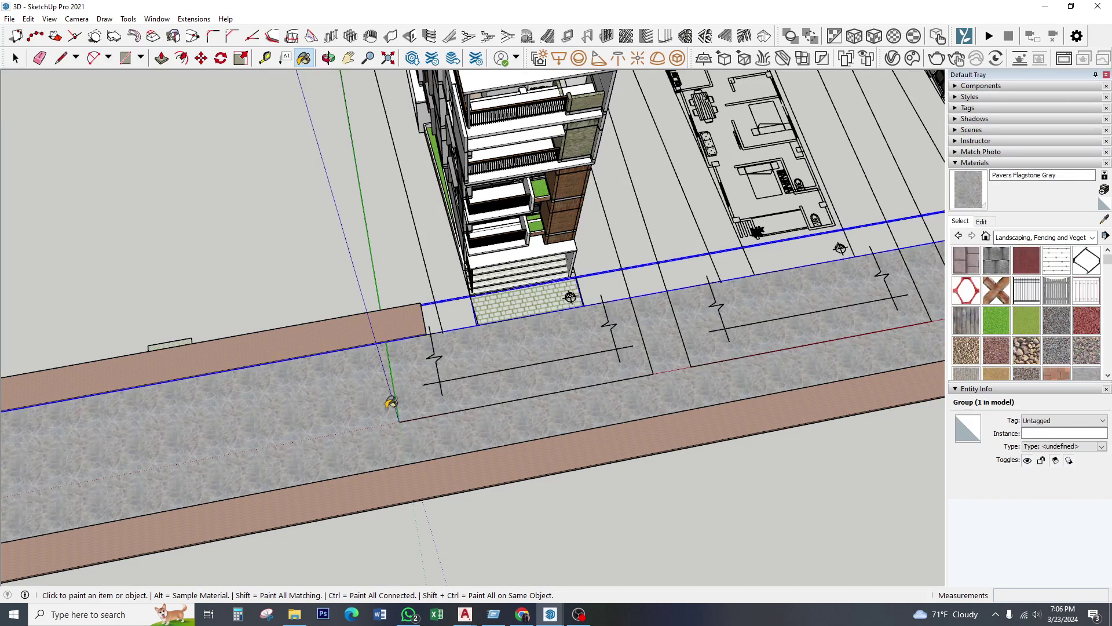
- Repaint the road Carpet Plush Charcoal from the Carpet, Fabrics, Leathers, Textiles category
click(1014, 238)
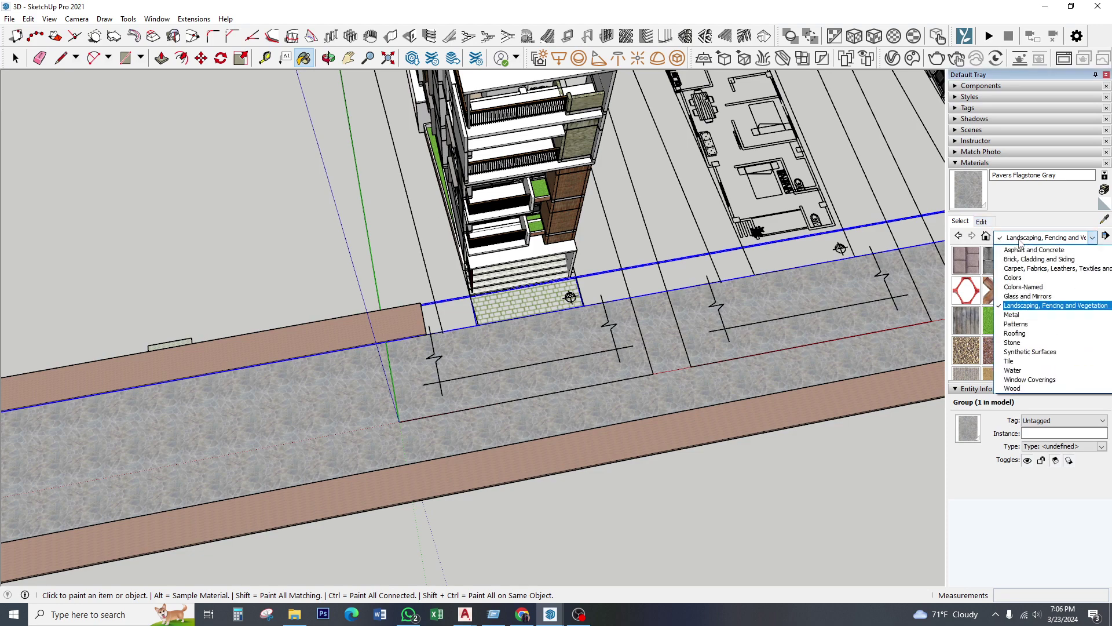
click(1037, 268)
click(1033, 296)
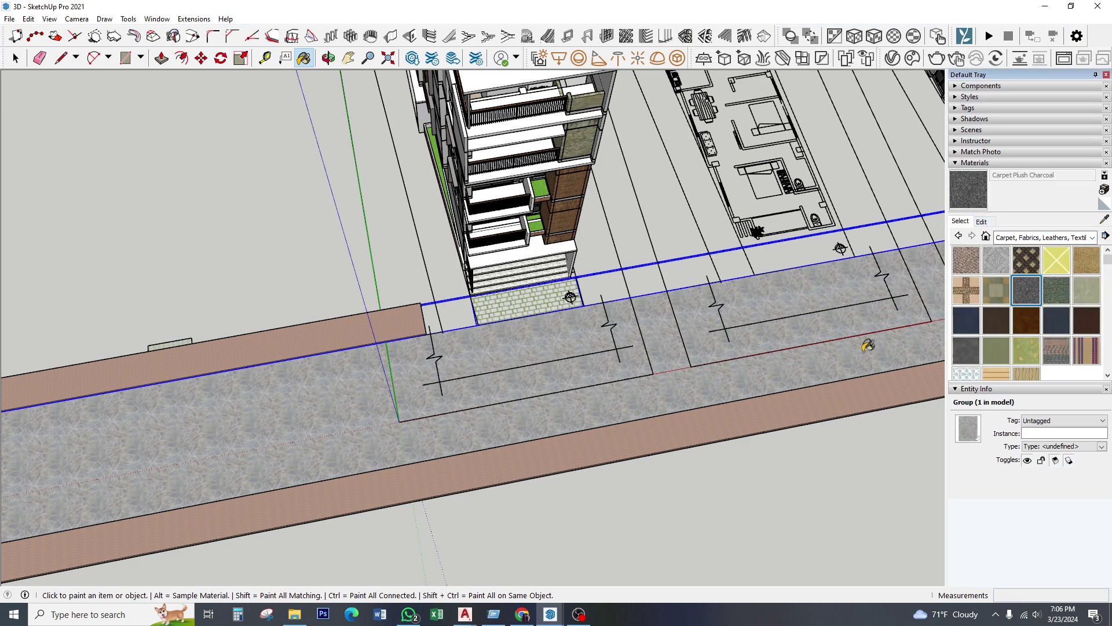
click(240, 416)
- Paint the road slab Suede Blue after previewing Leather Blue
scroll(283, 411, up, 2)
scroll(331, 395, up, 3)
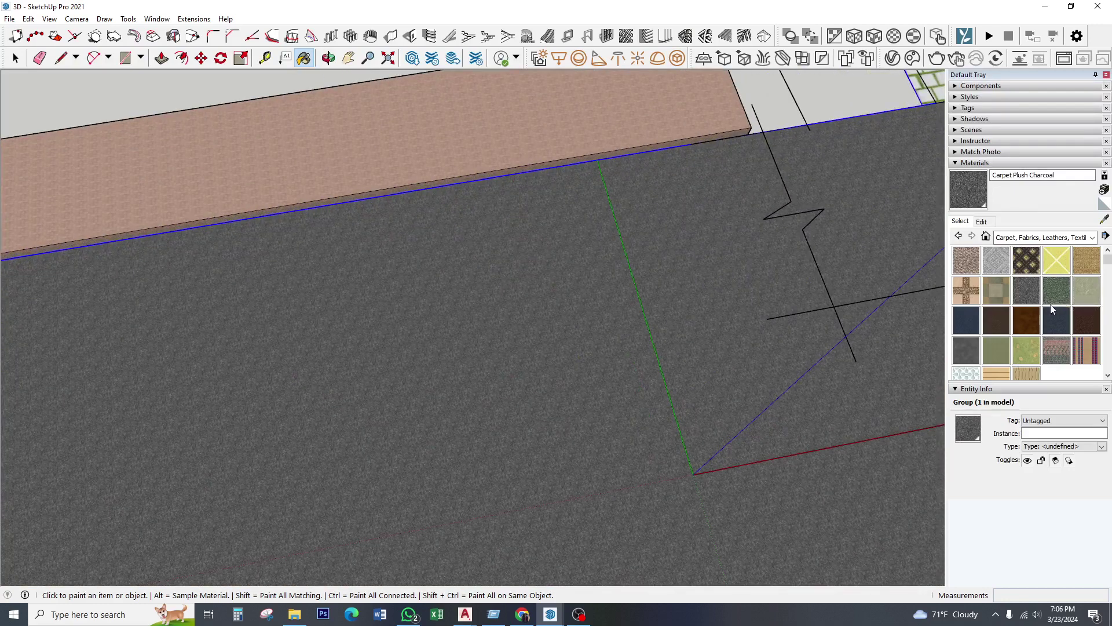
click(959, 321)
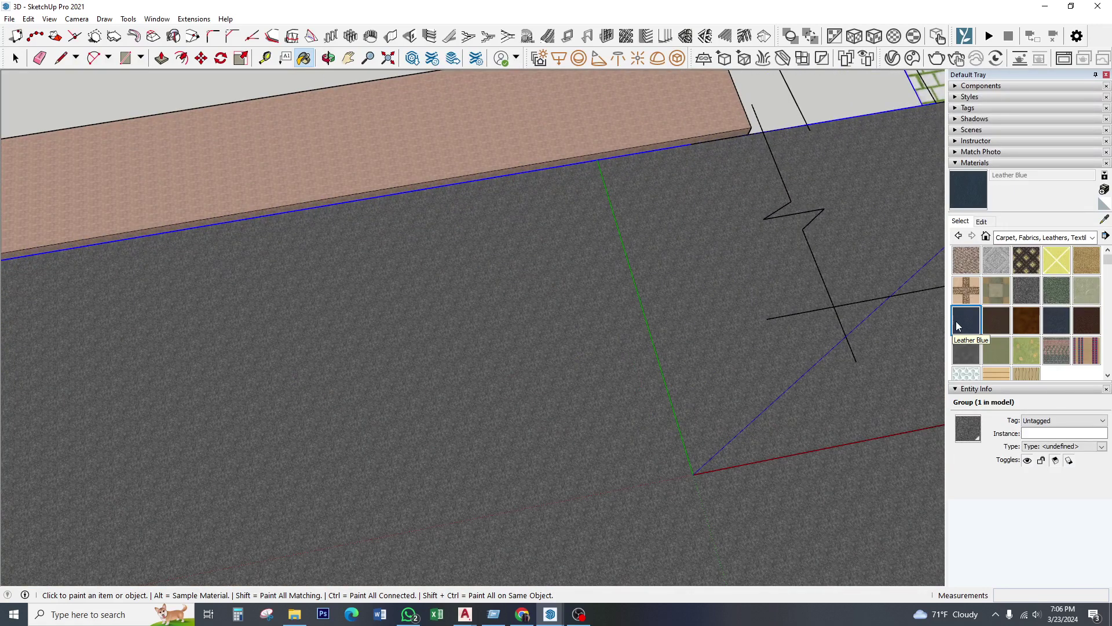
click(1053, 320)
click(492, 380)
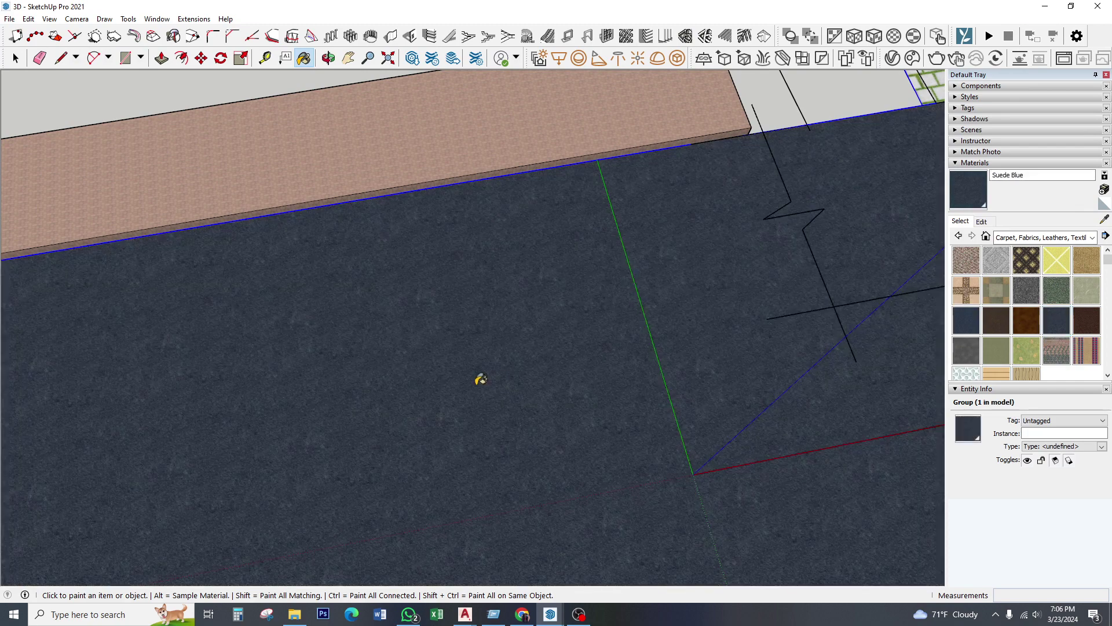
scroll(313, 357, down, 2)
scroll(405, 319, down, 2)
- Move-copy the blue road slab and place the copy beside the building
click(16, 58)
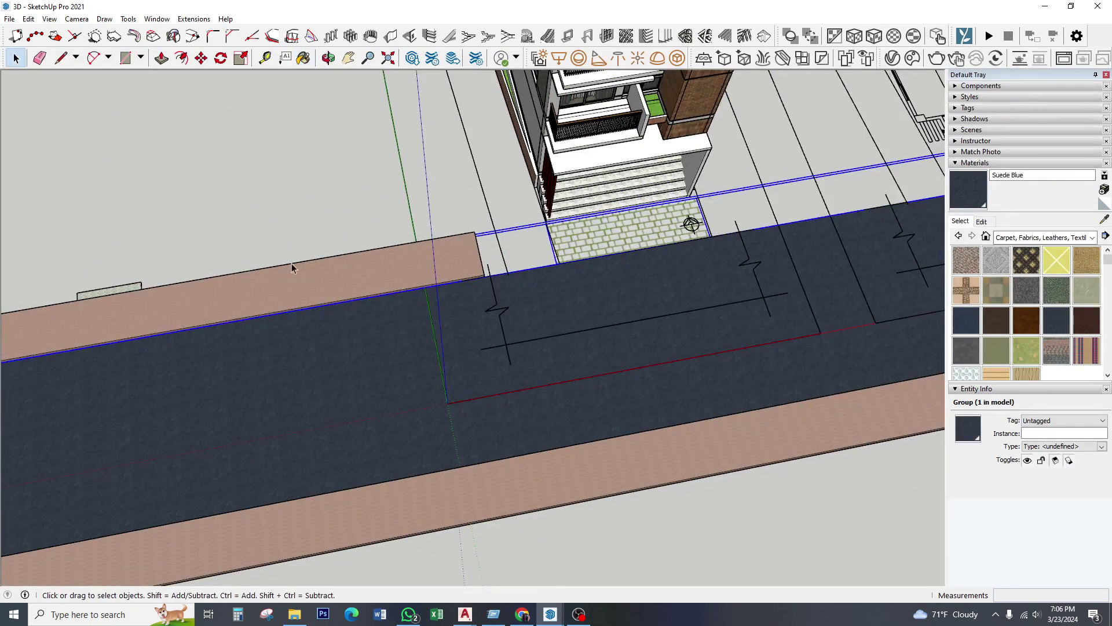
scroll(438, 406, down, 2)
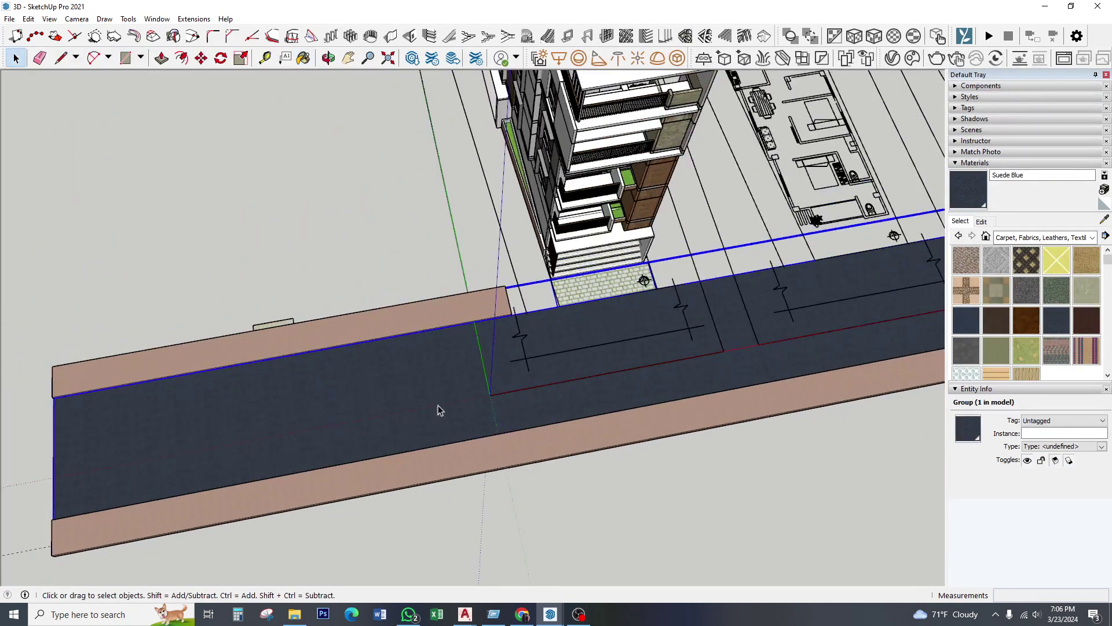
click(209, 65)
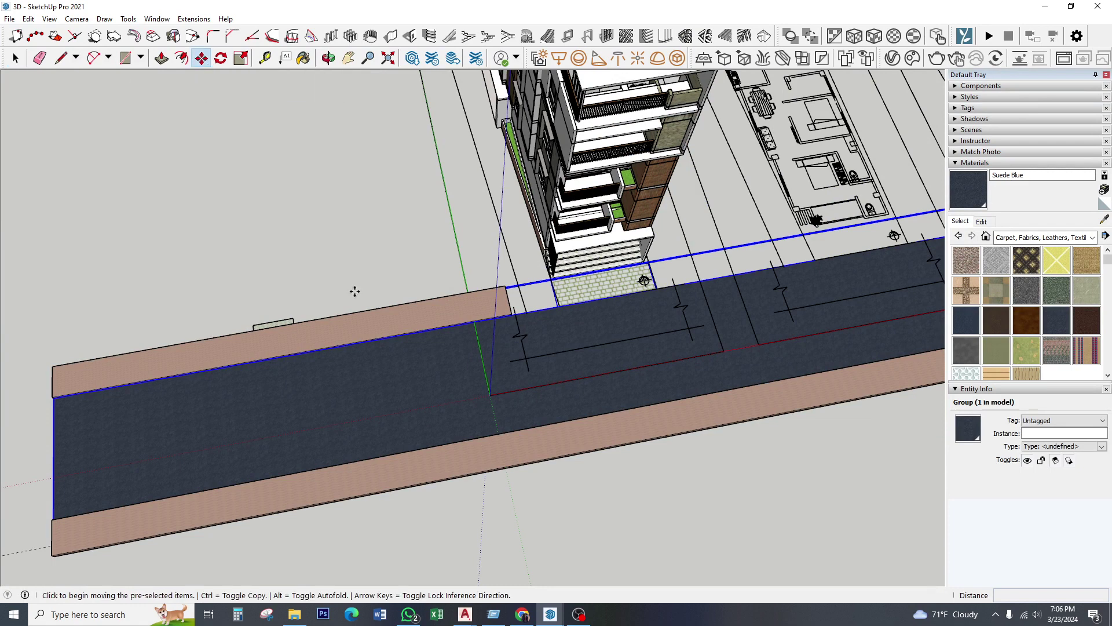
click(411, 381)
key(ctrl)
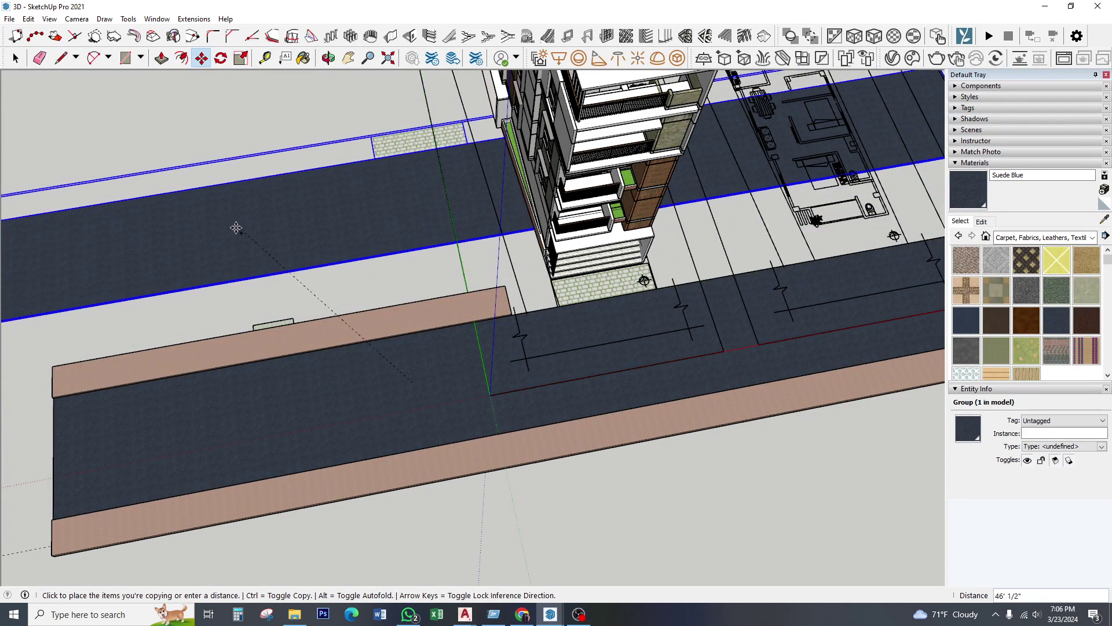
click(529, 364)
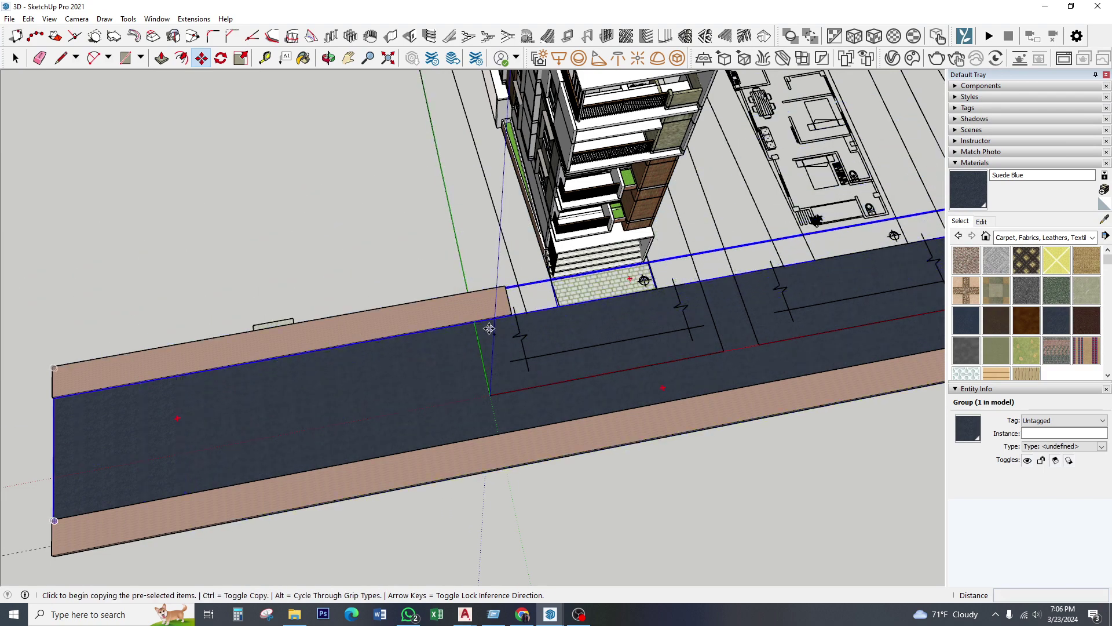
- Hide the curb strip, orbit around the road, then undo to restore it
click(15, 58)
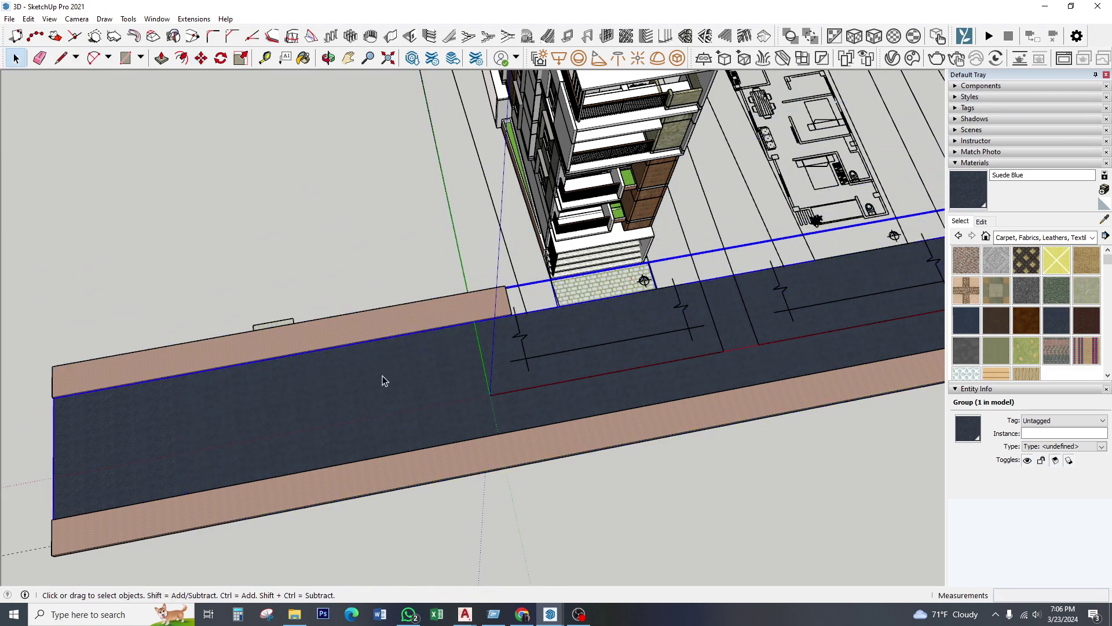
click(381, 332)
right_click(381, 331)
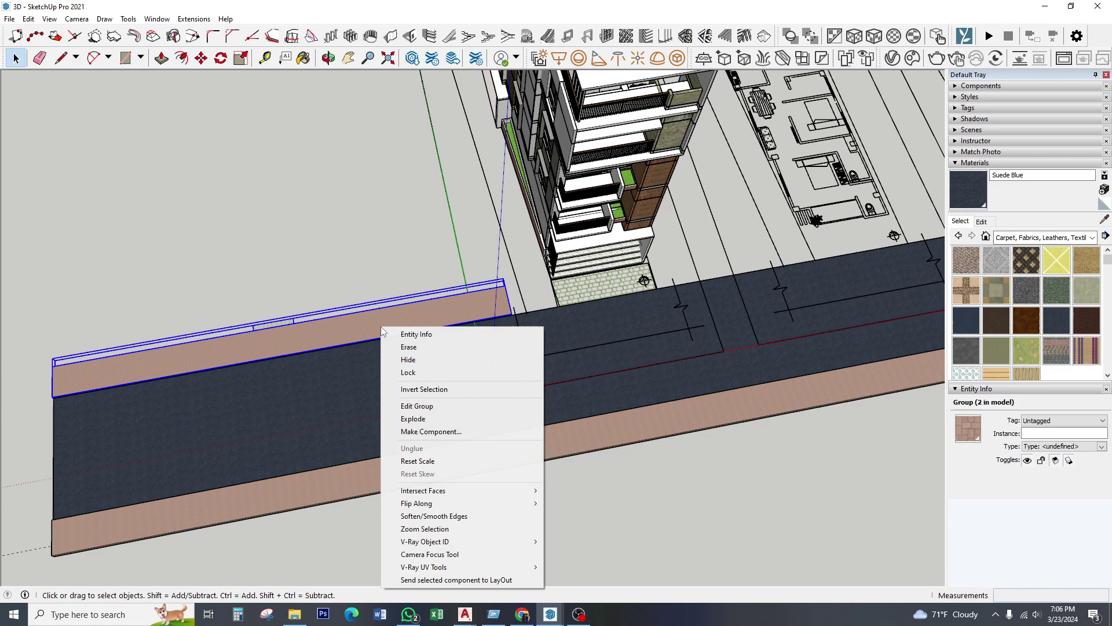
click(421, 363)
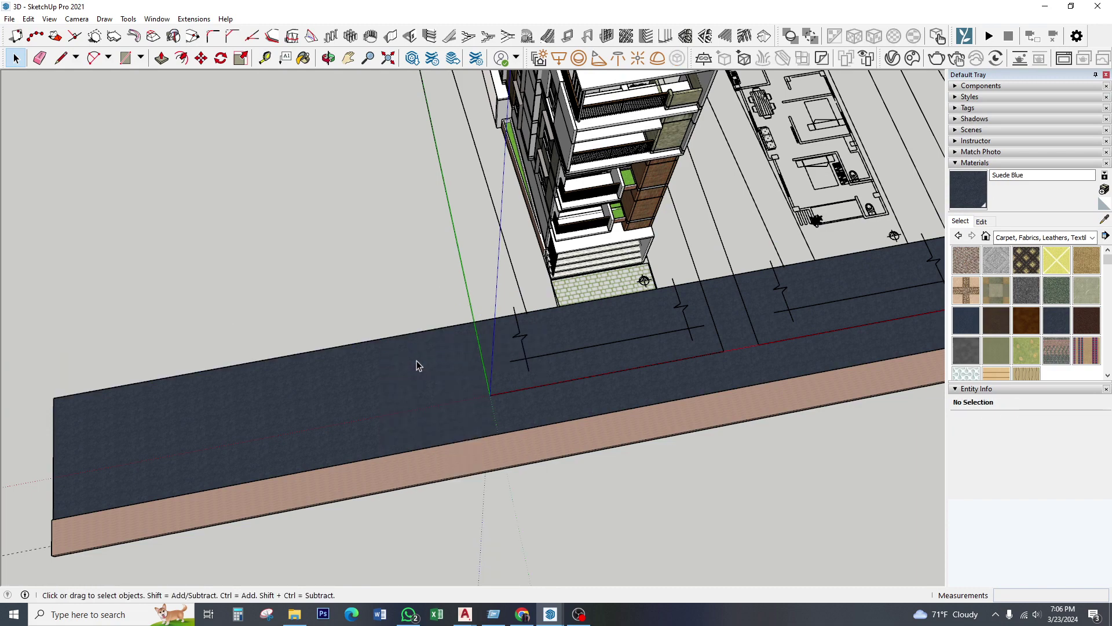
mouse_move(417, 361)
middle_down()
mouse_move(426, 387)
mouse_move(446, 362)
mouse_move(764, 278)
mouse_move(385, 377)
mouse_move(663, 383)
mouse_move(555, 383)
middle_up()
key(ctrl+z)
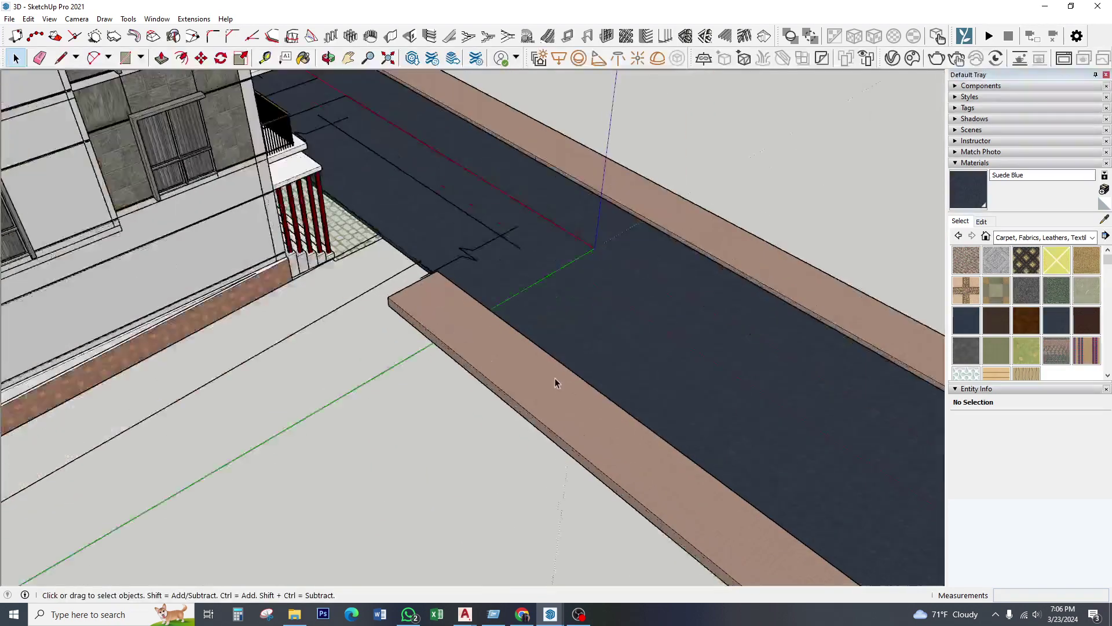
- Copy the roadside brick curb strip with Ctrl-Move and place the copy lower-left, away from the road
scroll(555, 383, up, 3)
click(516, 418)
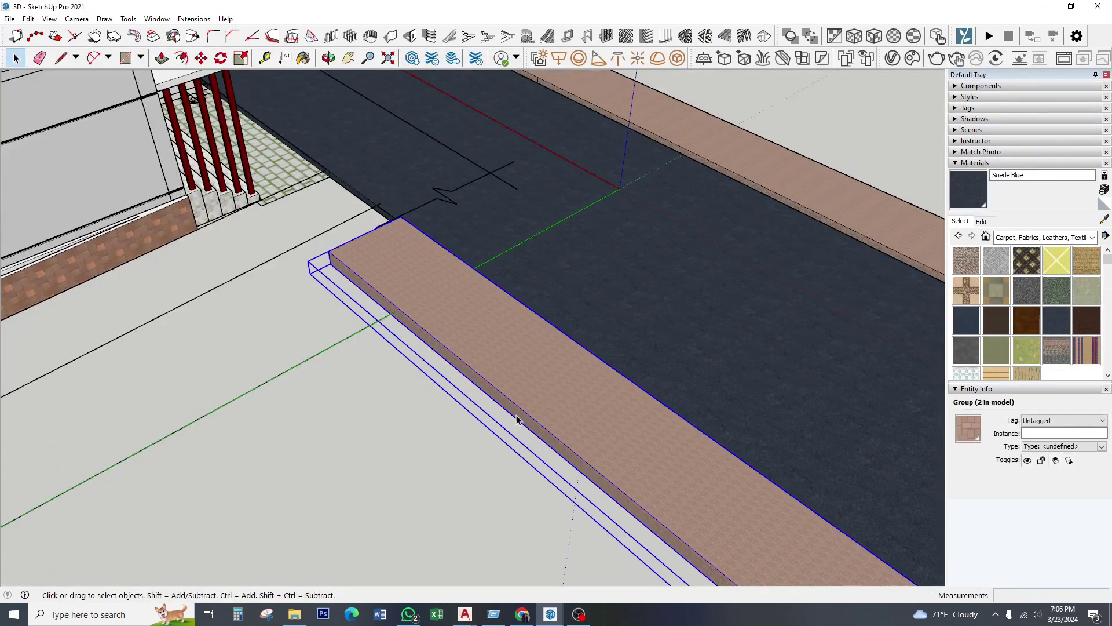
click(201, 57)
key(ctrl)
click(329, 269)
scroll(329, 269, down, 3)
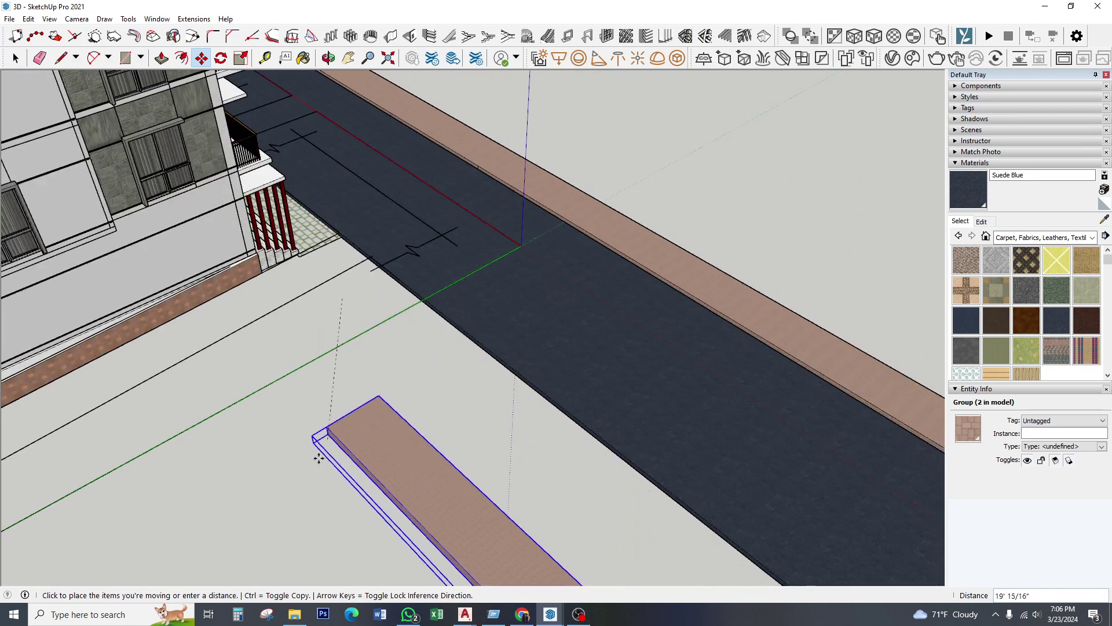
middle_drag(302, 463, 313, 458)
click(292, 474)
click(15, 58)
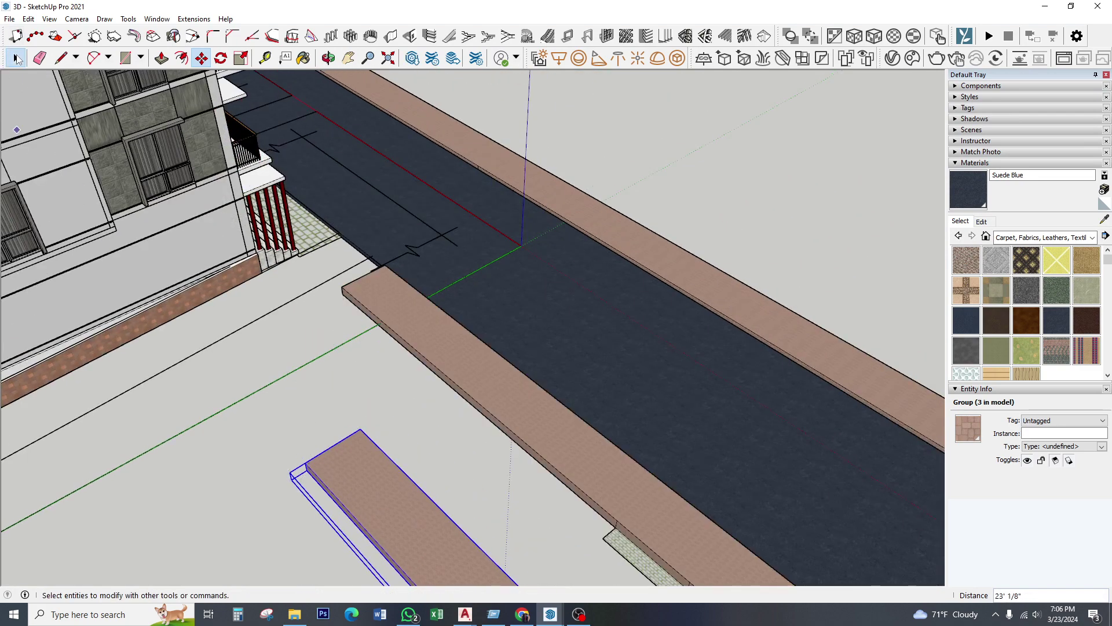
- Inside the other curb group, push the strip's top face down to a new height
click(444, 341)
double_click(443, 342)
scroll(454, 365, up, 2)
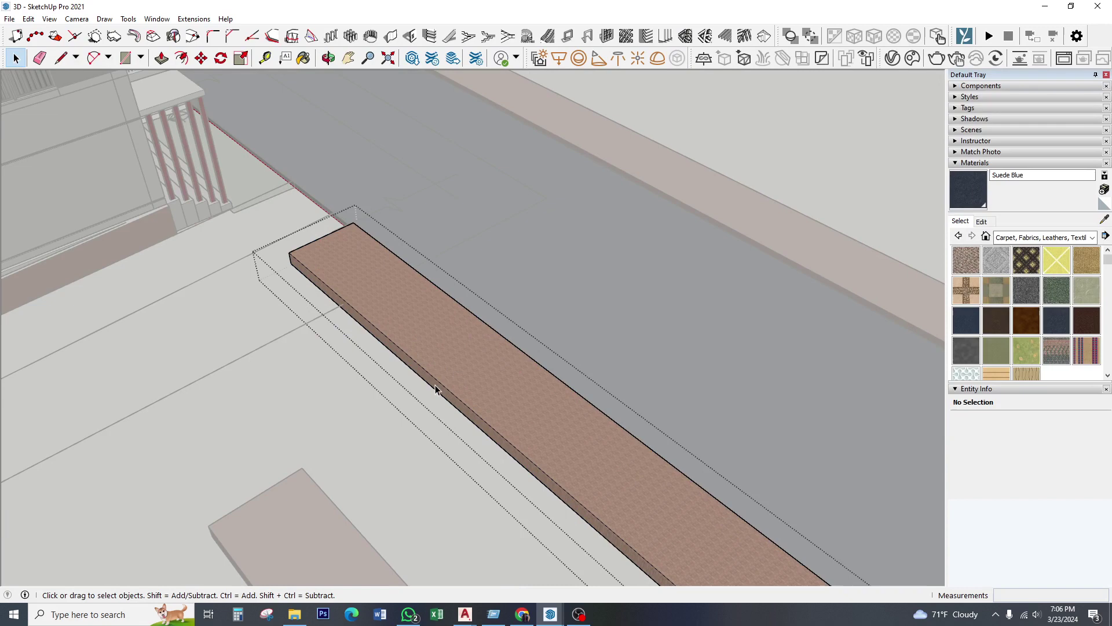
click(295, 247)
key(p)
click(390, 346)
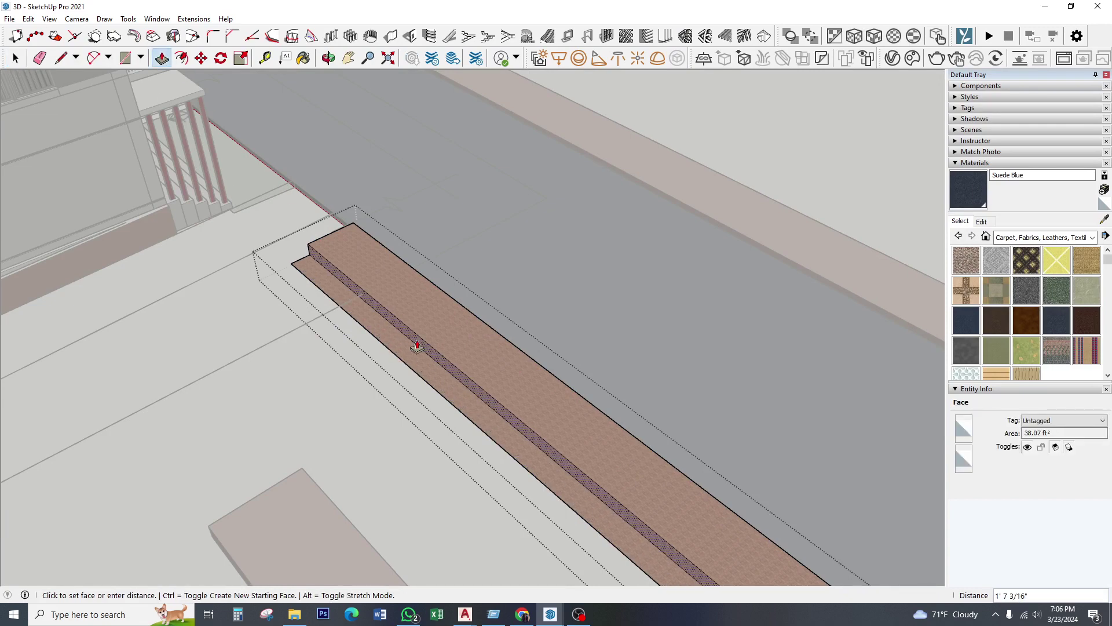
click(397, 354)
click(400, 362)
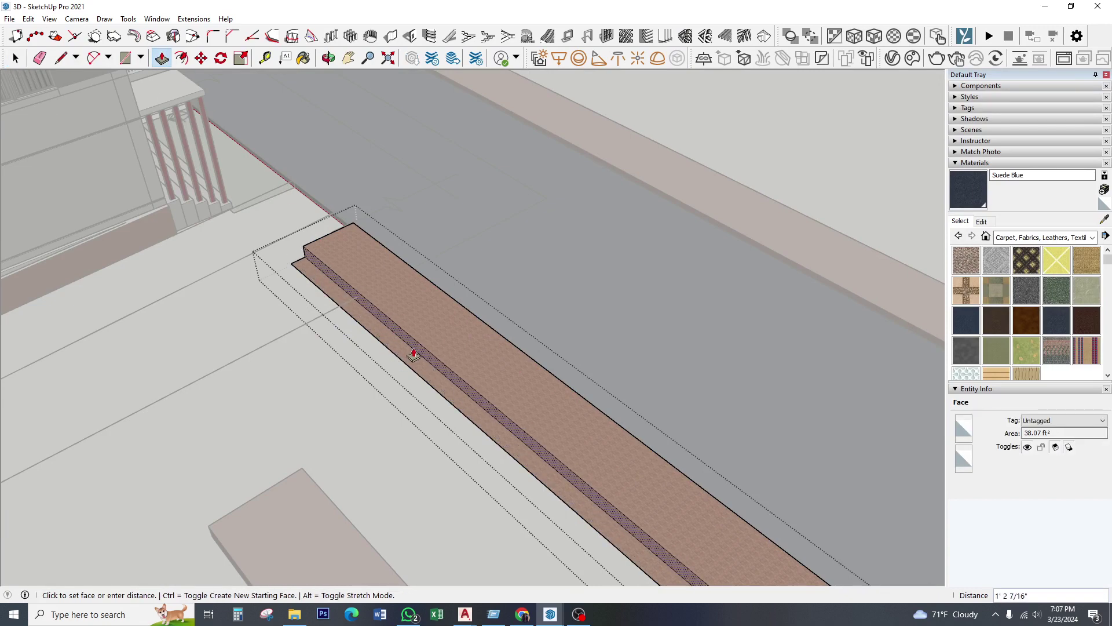
key(Escape)
scroll(403, 351, down, 2)
click(16, 58)
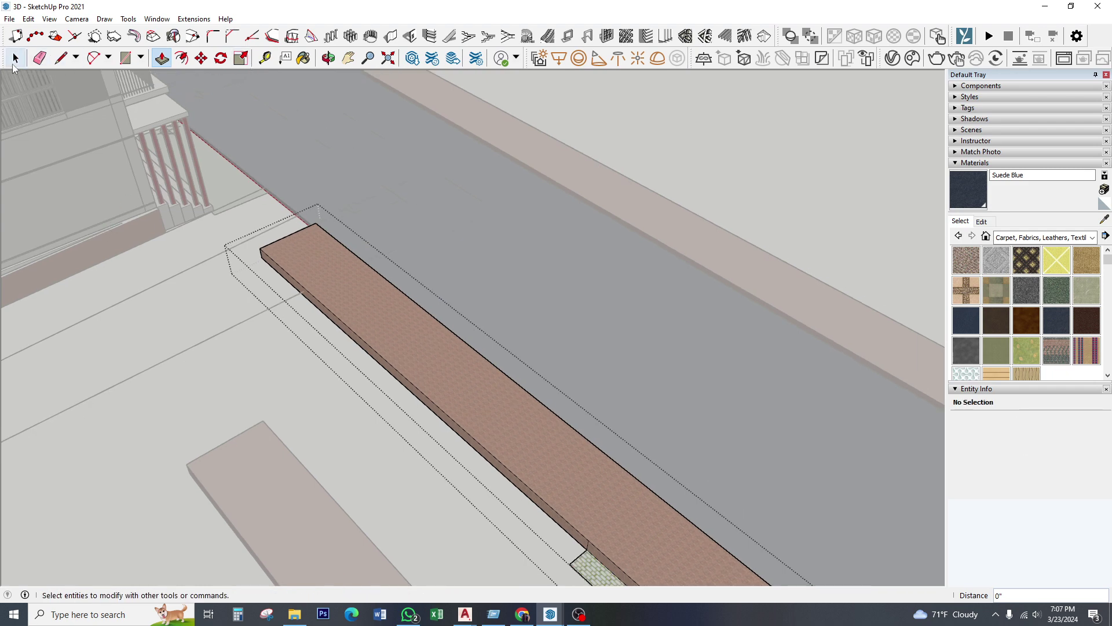
- Place a 5-inch Tape Measure guide line along the curb strip beside the building
key(t)
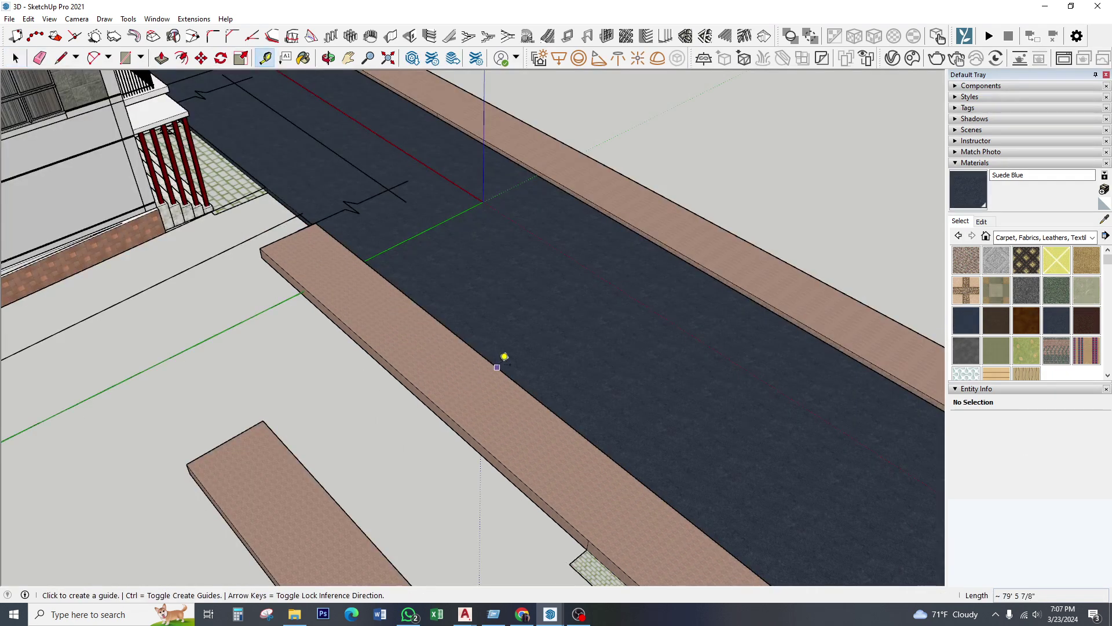
click(497, 367)
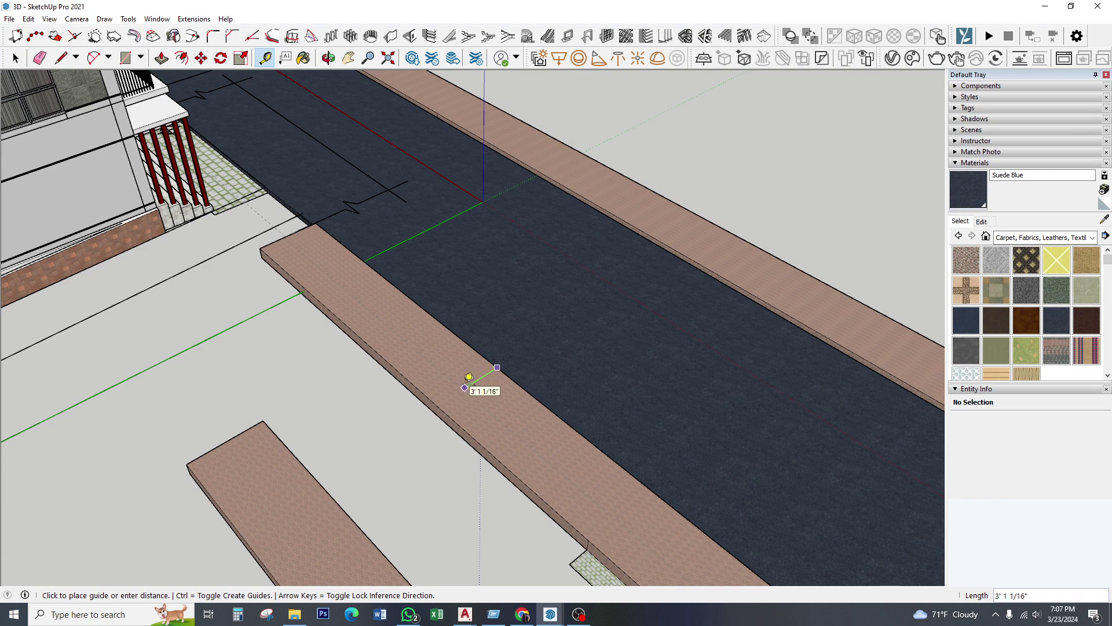
click(469, 378)
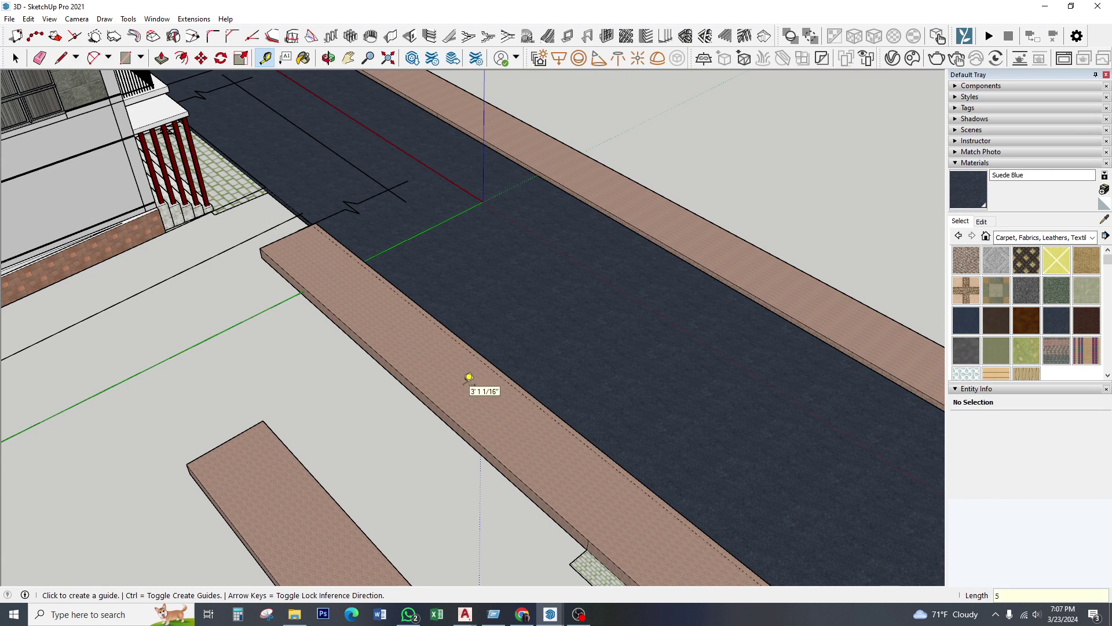
click(15, 58)
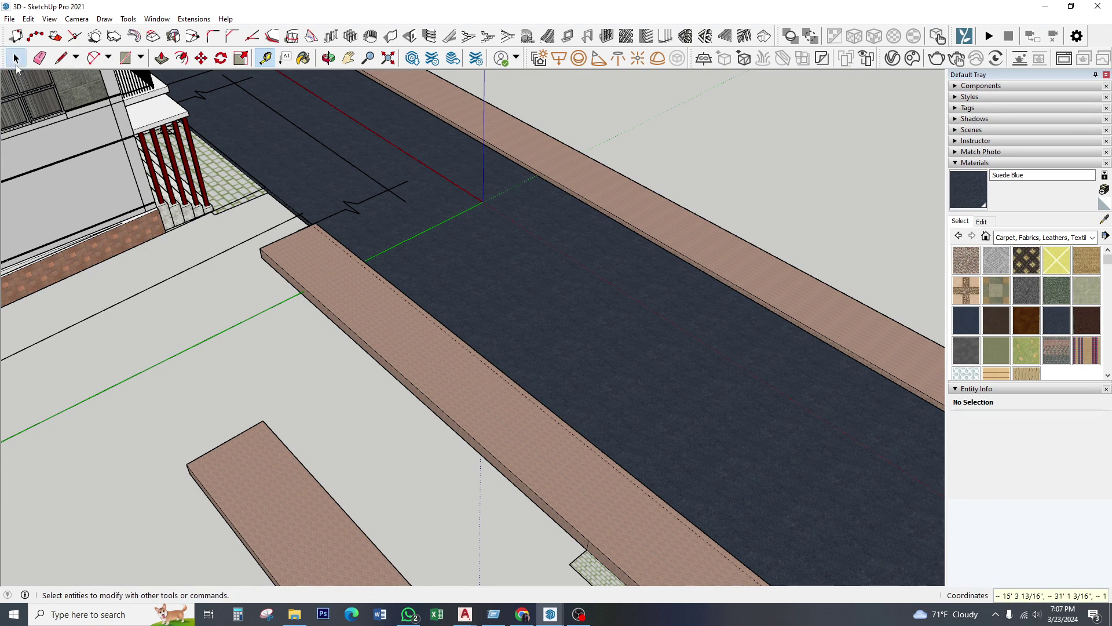
- Scale the curb strip narrower with a side grip to about 0.87
click(242, 58)
click(497, 439)
mouse_move(497, 439)
middle_down()
mouse_move(545, 531)
mouse_move(461, 421)
mouse_move(405, 392)
middle_up()
scroll(544, 529, up, 2)
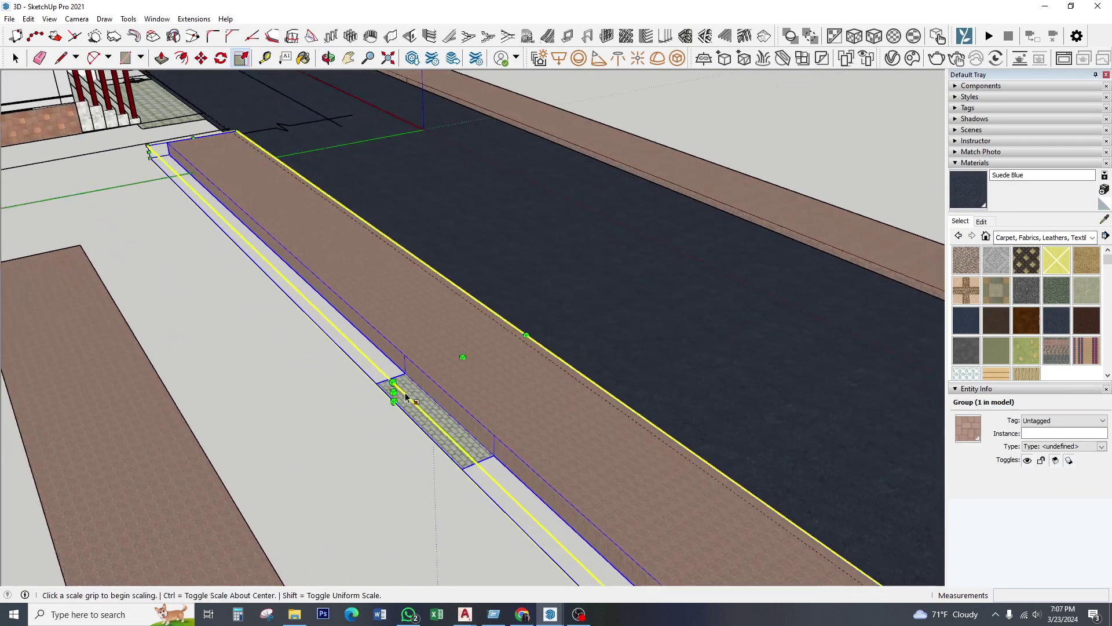
click(411, 386)
click(438, 389)
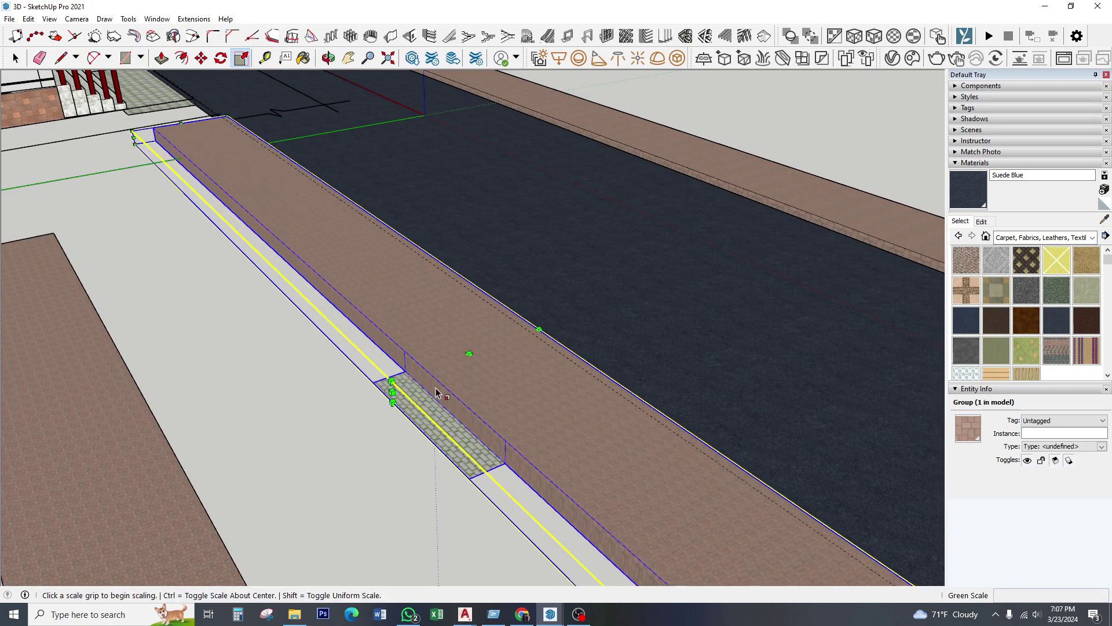
key(space)
- Inside the curb group, try extruding the small grey paving face, then cancel it
double_click(413, 405)
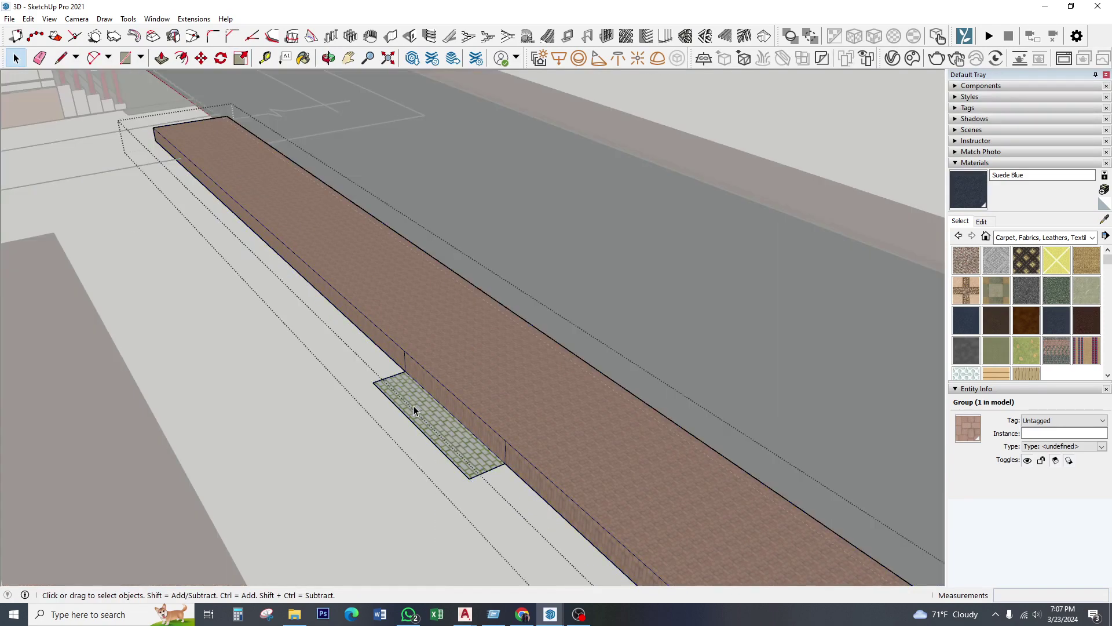
triple_click(413, 406)
scroll(414, 405, up, 2)
click(419, 404)
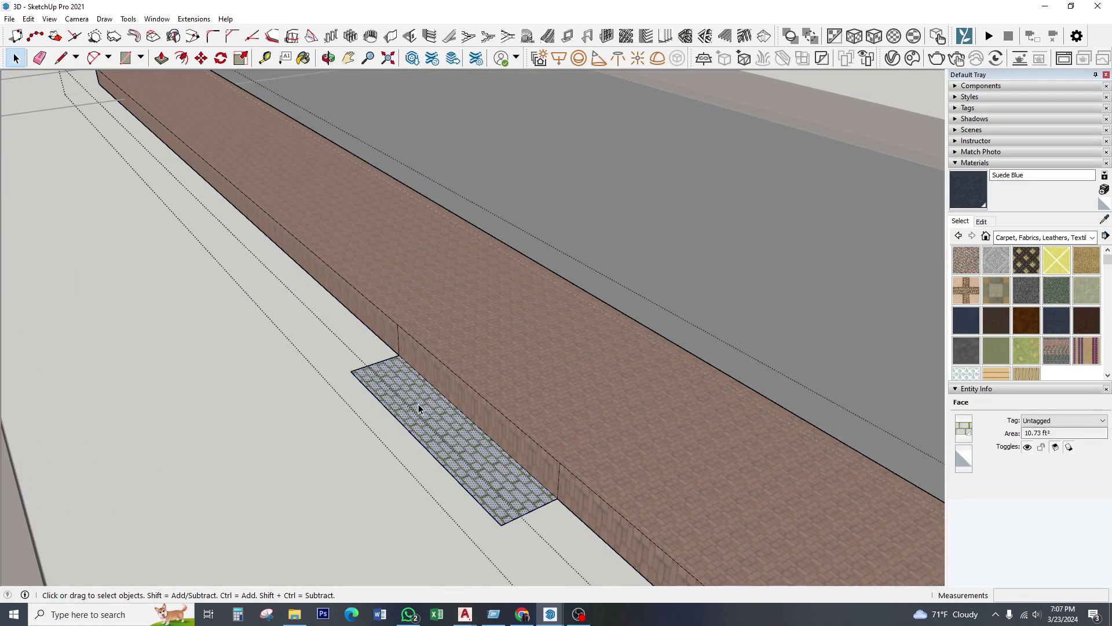
scroll(478, 533, down, 2)
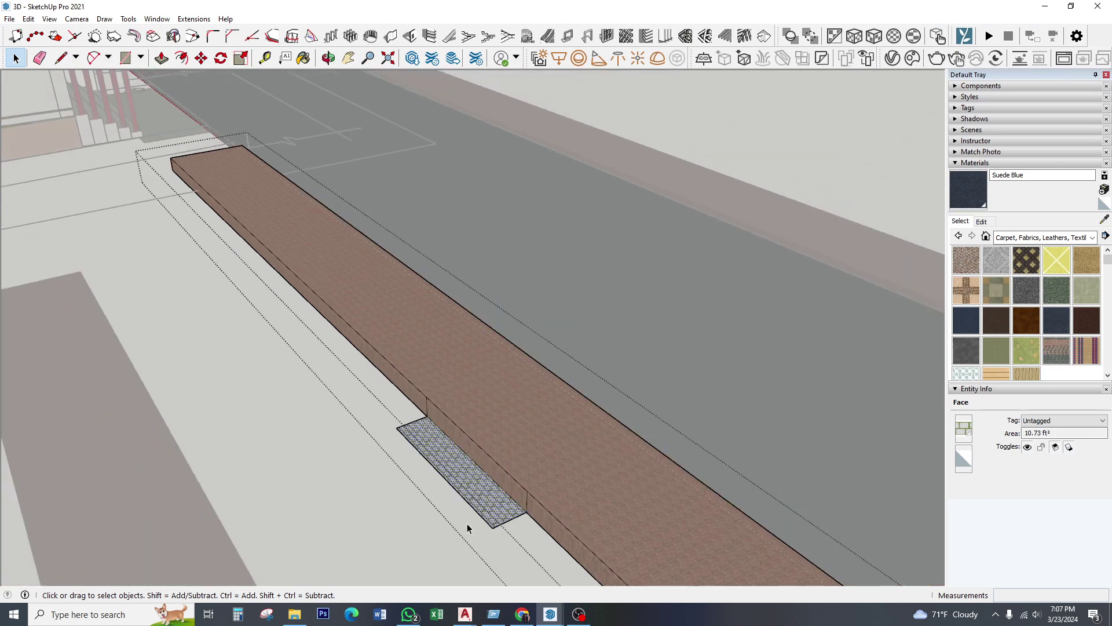
click(162, 58)
scroll(495, 504, up, 1)
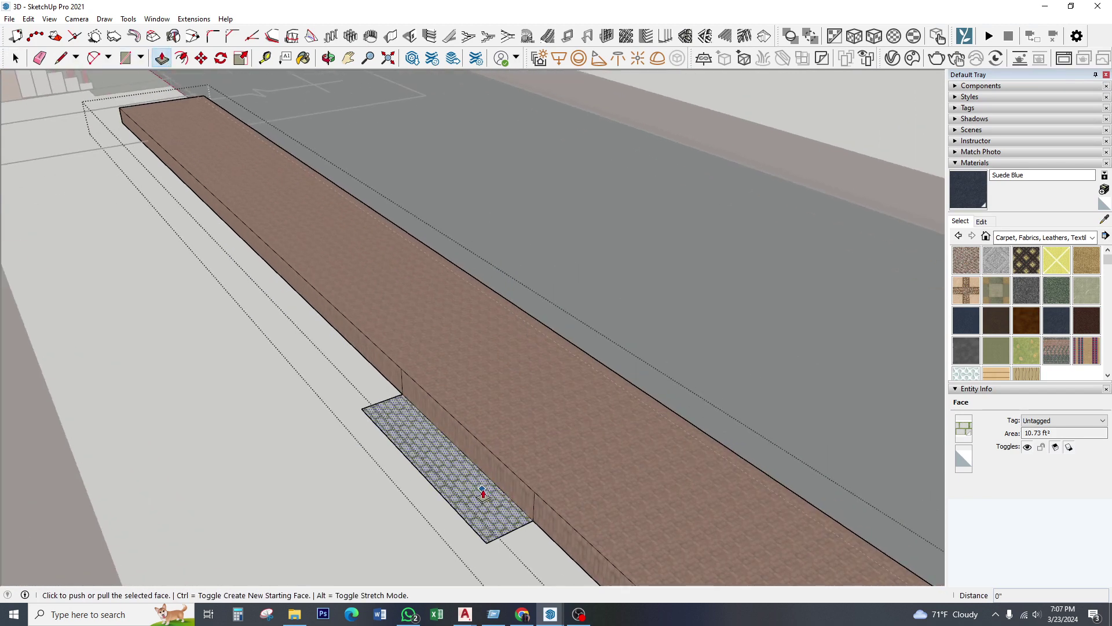
click(481, 491)
key(Escape)
key(space)
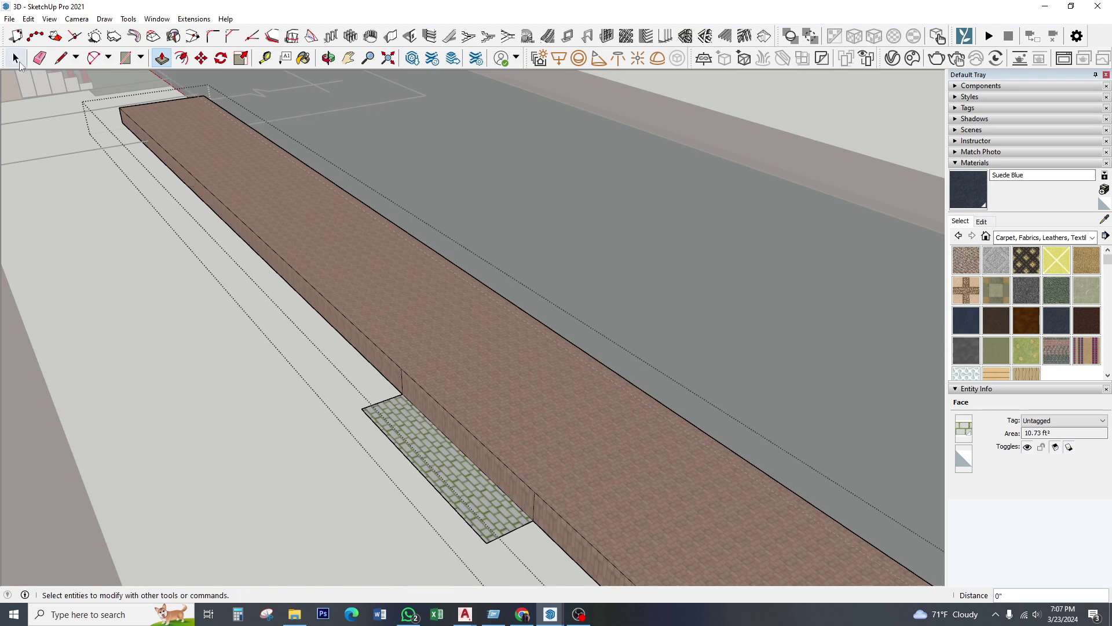
click(268, 304)
- Delete the small grey paving face and the stray edges on the curb's side
drag(392, 463, 354, 396)
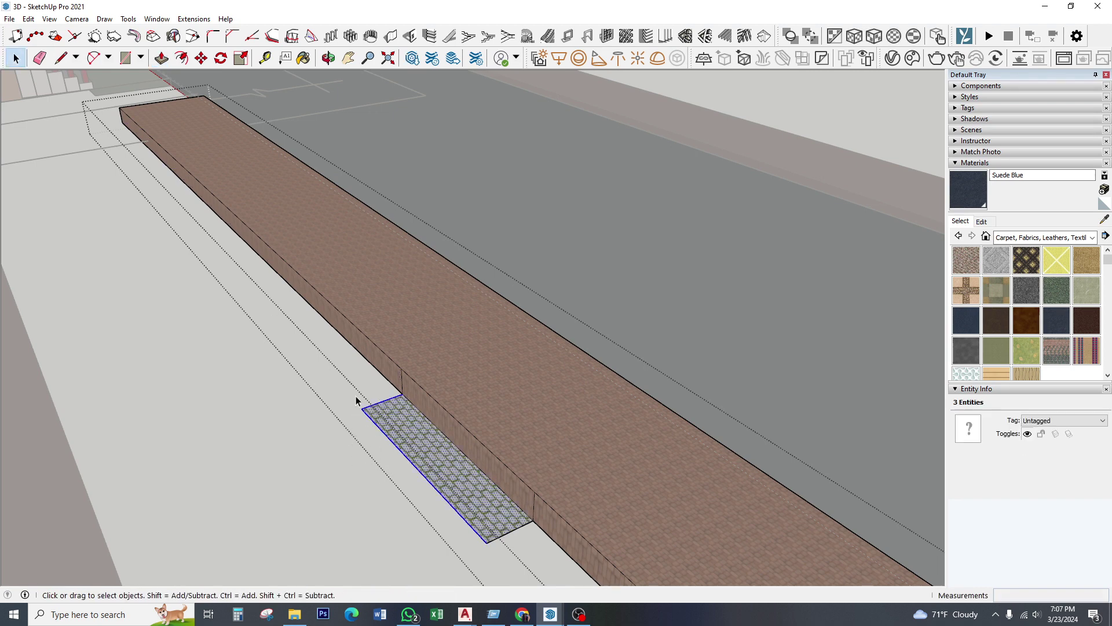
key(Delete)
key(ctrl+z)
key(ctrl+z)
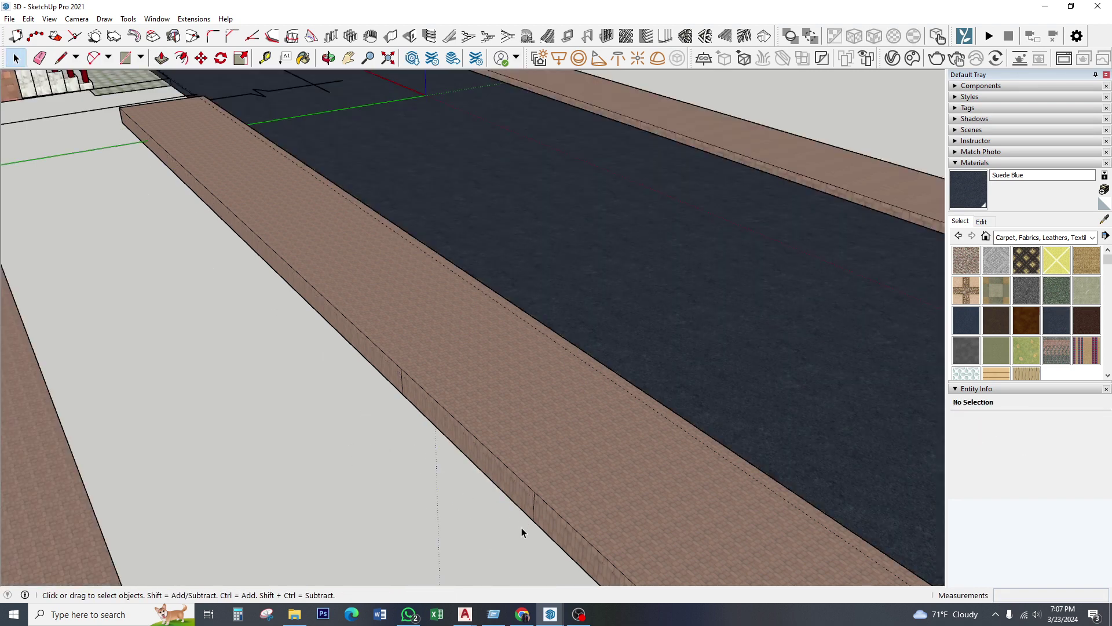
key(ctrl+y)
drag(344, 452, 454, 343)
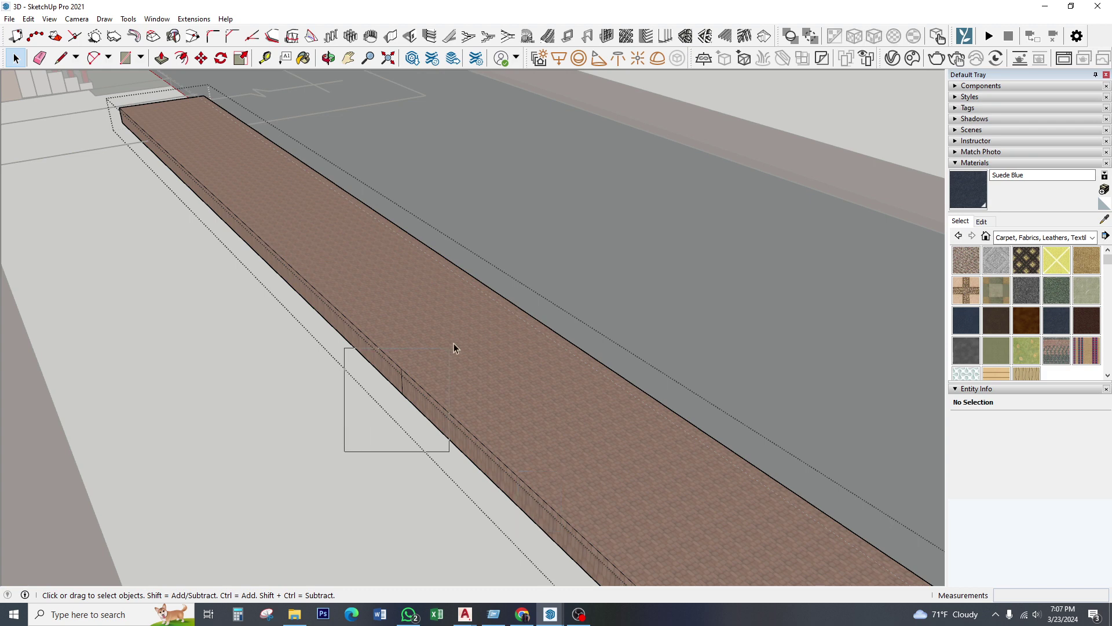
key(Delete)
drag(601, 346, 603, 346)
- Push the curb's outer side face inward to thin the strip
click(429, 416)
key(p)
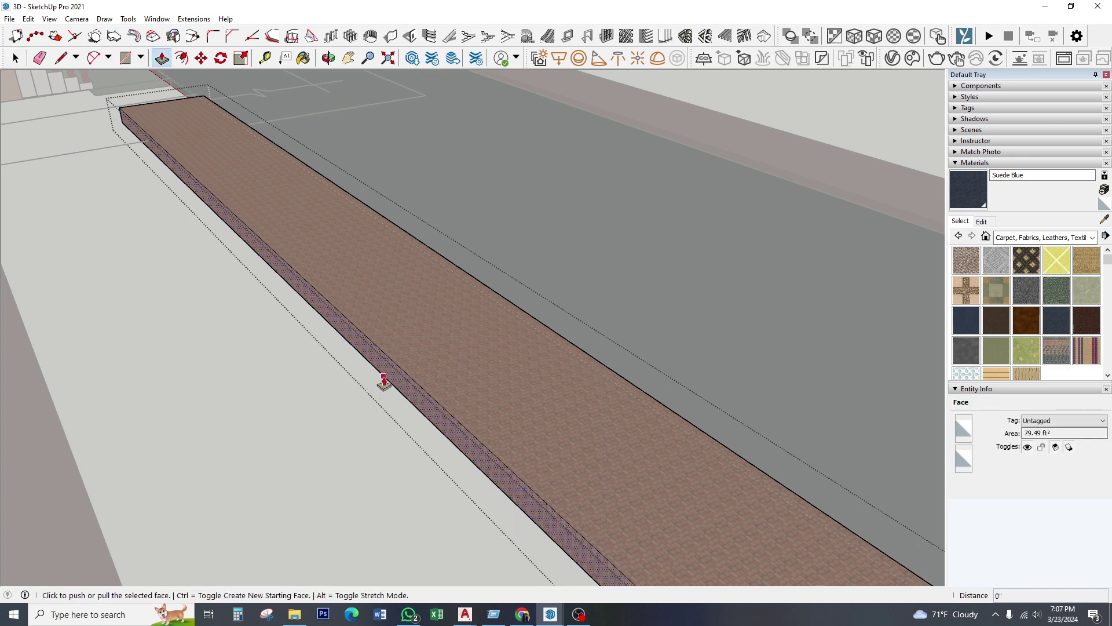
click(384, 381)
click(460, 280)
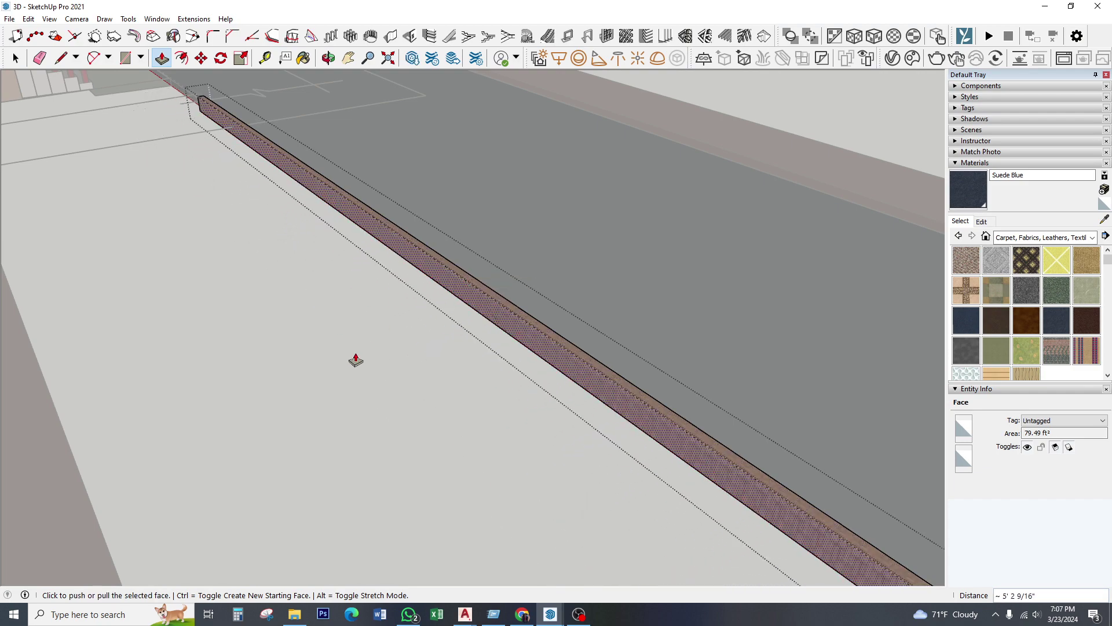
scroll(356, 361, down, 3)
key(space)
scroll(252, 352, up, 3)
middle_drag(252, 352, 257, 356)
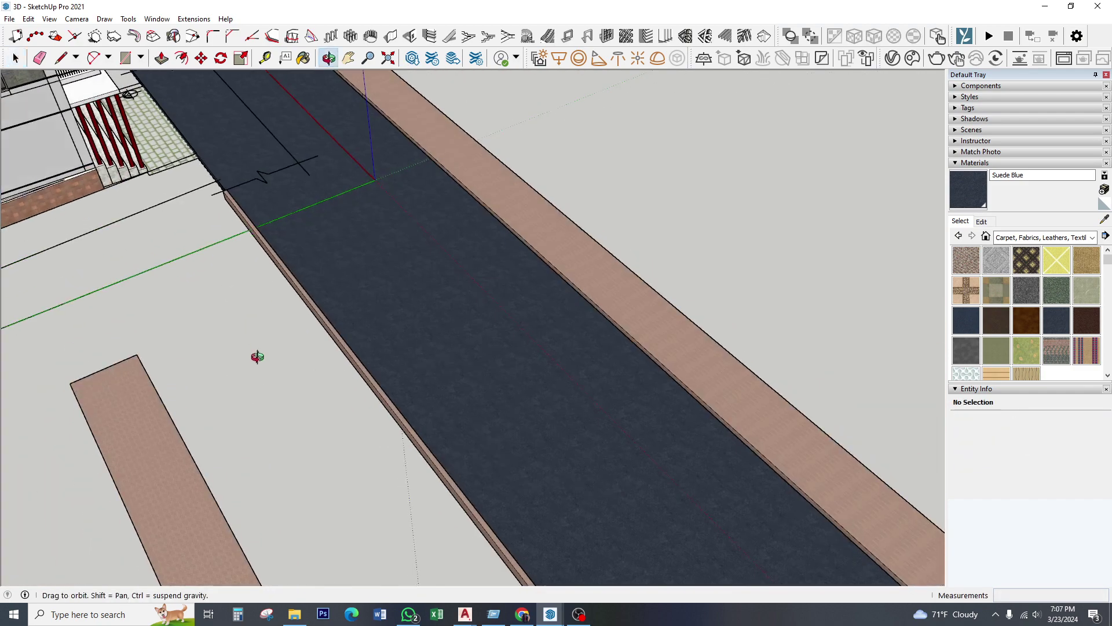
key(space)
- Enter and exit the road slab group, then orbit to a diagonal view of building and road
double_click(333, 159)
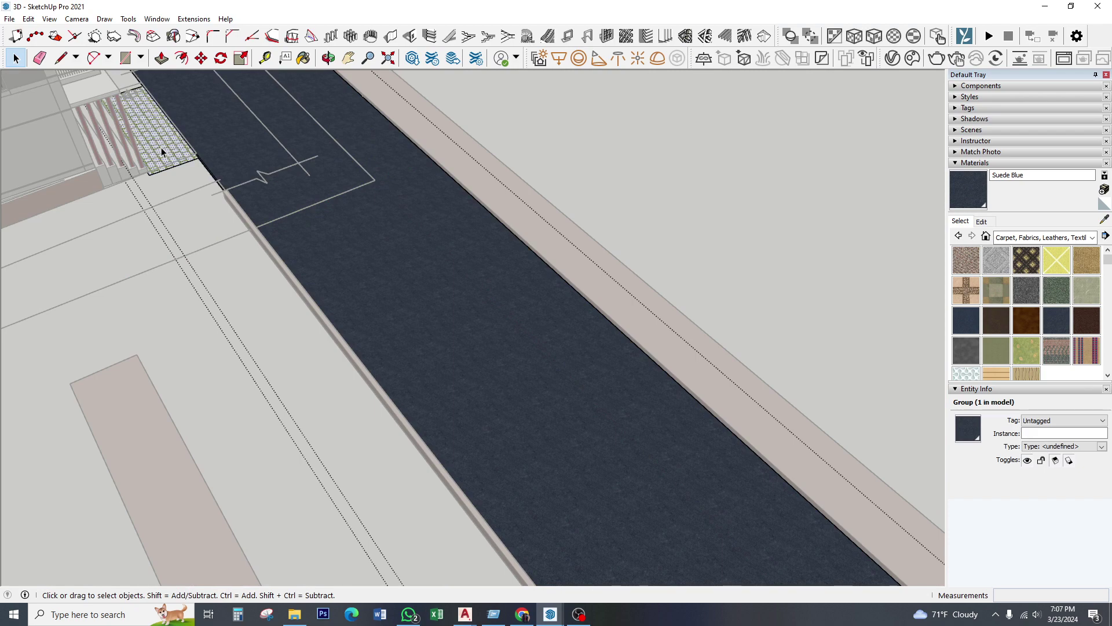
click(161, 147)
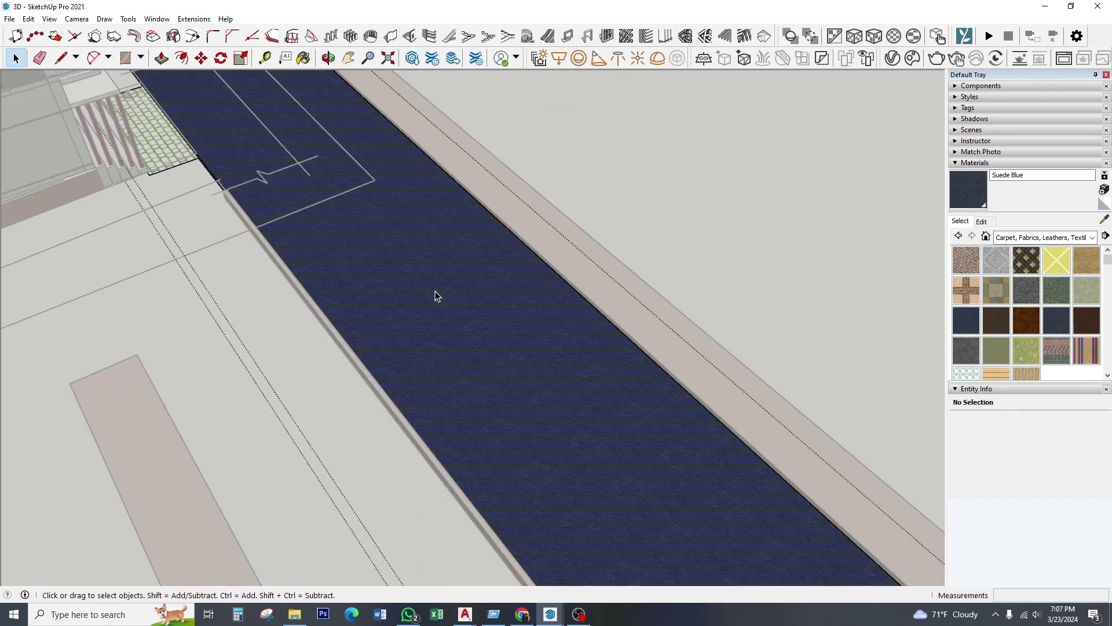
scroll(435, 296, down, 3)
scroll(315, 385, down, 1)
middle_drag(314, 377, 37, 289)
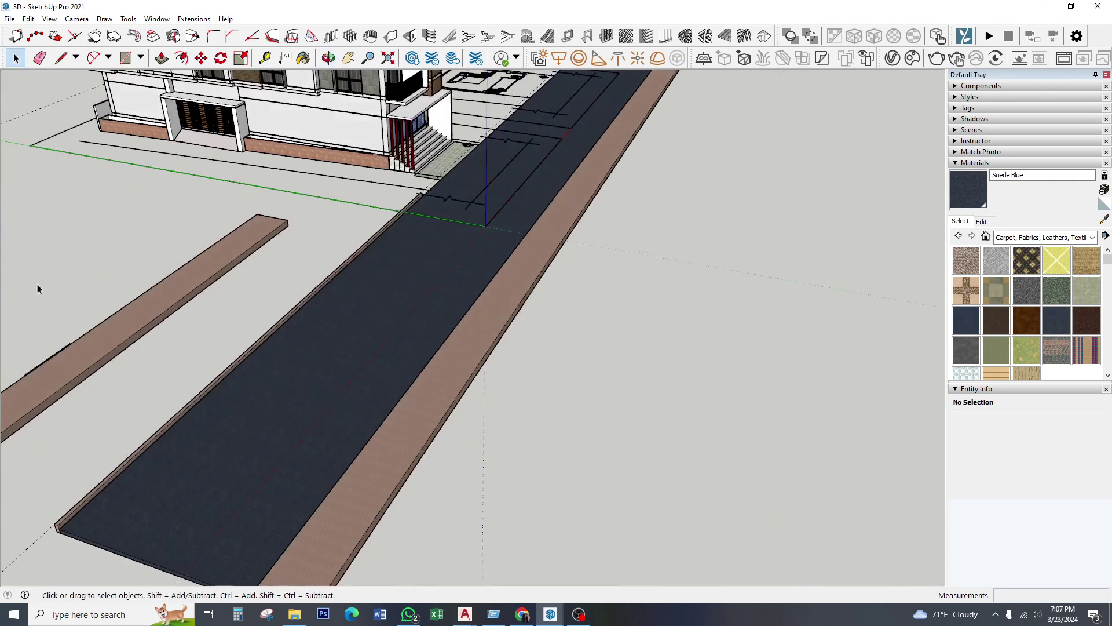
scroll(386, 241, up, 2)
scroll(350, 252, up, 2)
scroll(329, 251, up, 2)
scroll(321, 258, up, 2)
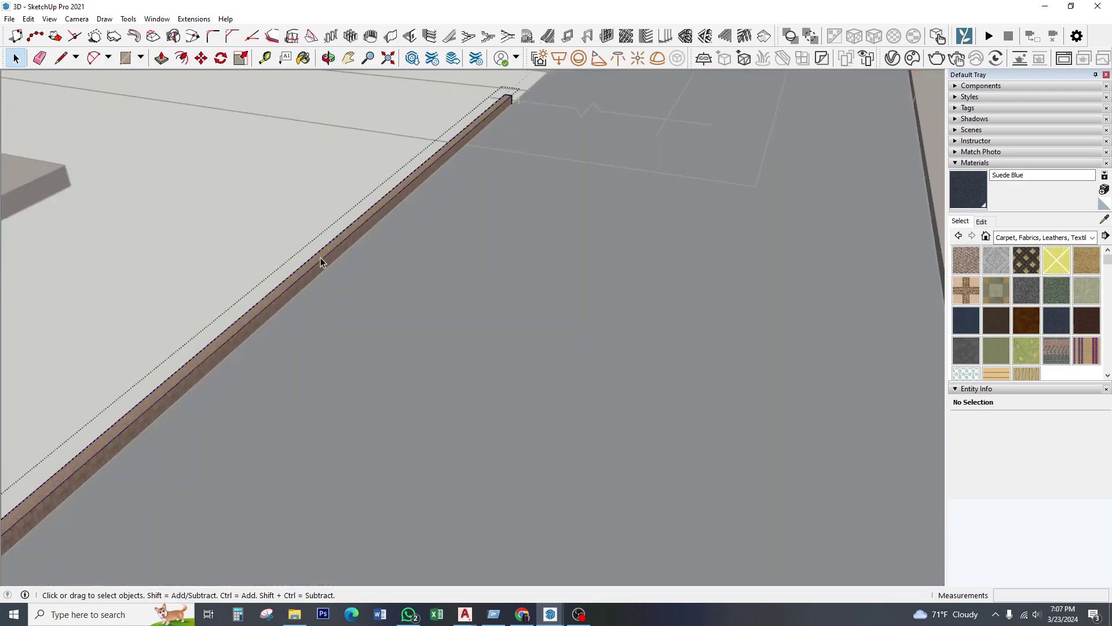
- Pull the building-side curb strip's face up 6 inches
click(318, 258)
click(162, 59)
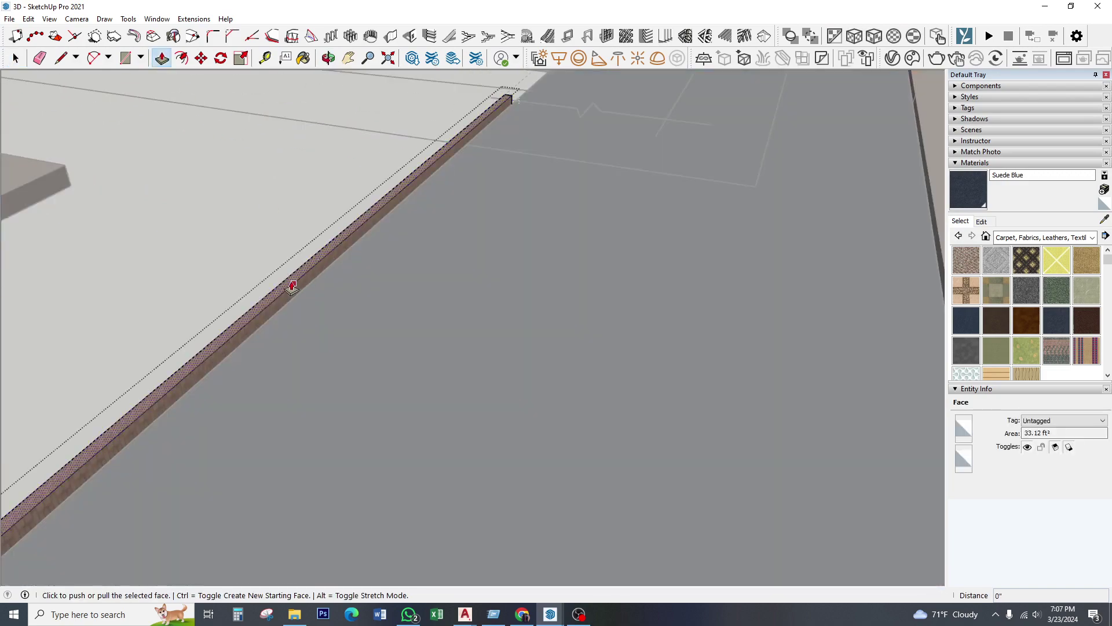
click(292, 285)
text(5)
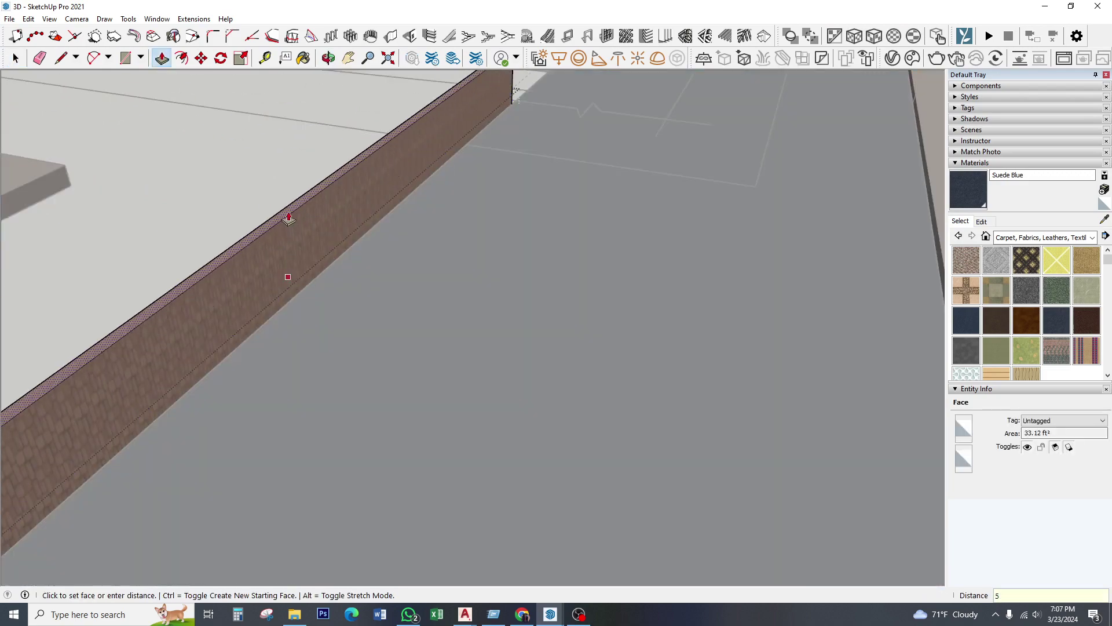
text(')
key(Return)
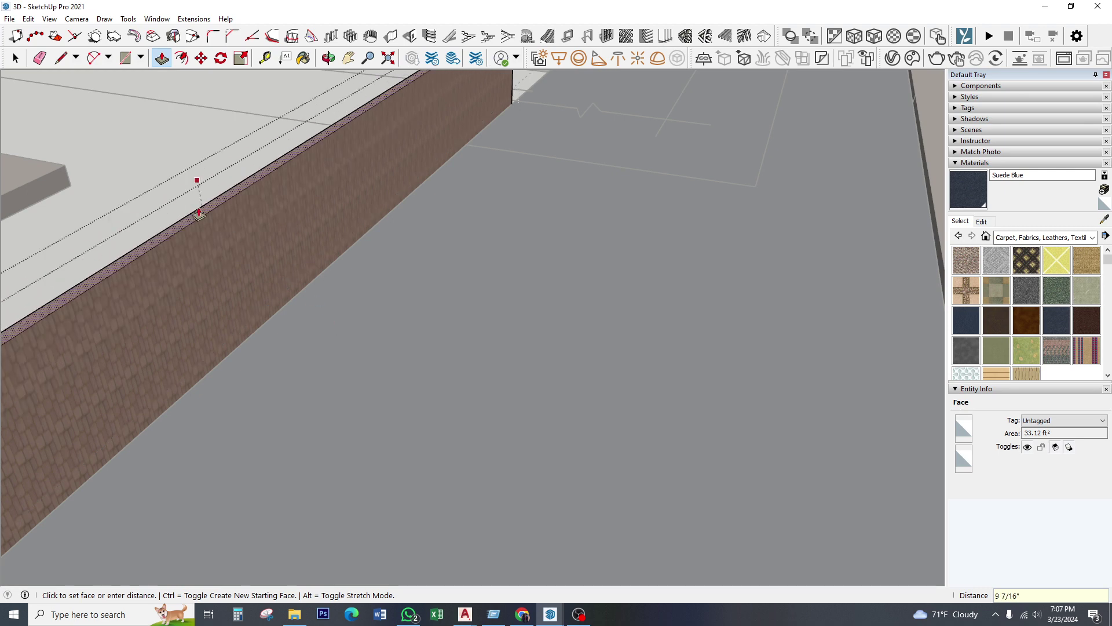
text(6)
key(Return)
mouse_move(199, 216)
middle_down()
mouse_move(260, 364)
mouse_move(521, 256)
middle_up()
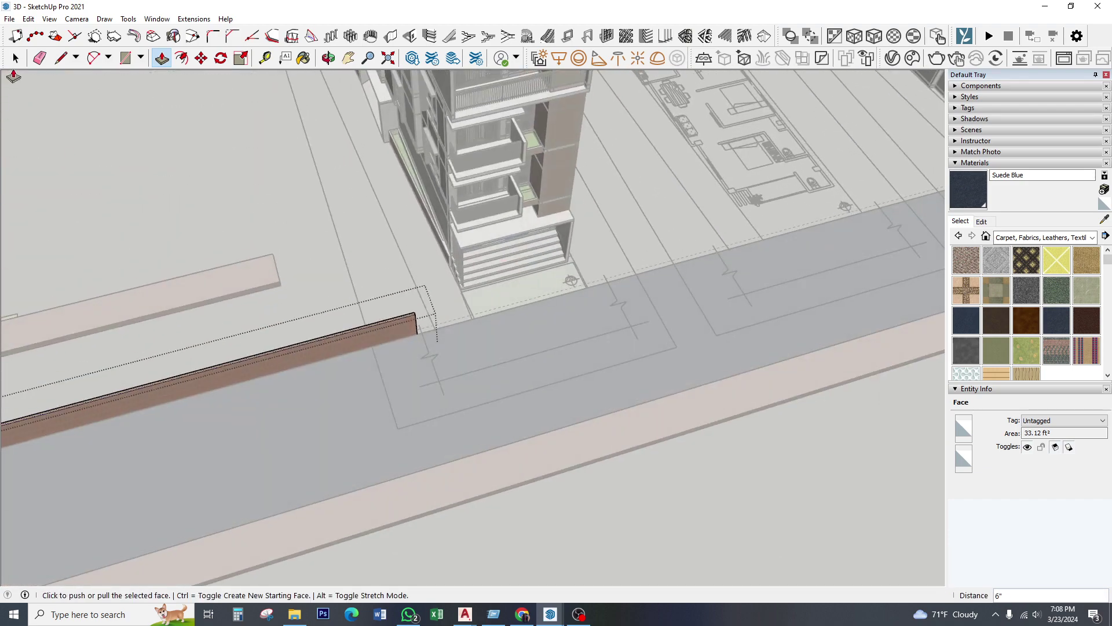
key(space)
scroll(365, 280, up, 2)
click(365, 280)
mouse_move(434, 335)
middle_down()
mouse_move(432, 319)
mouse_move(451, 333)
middle_up()
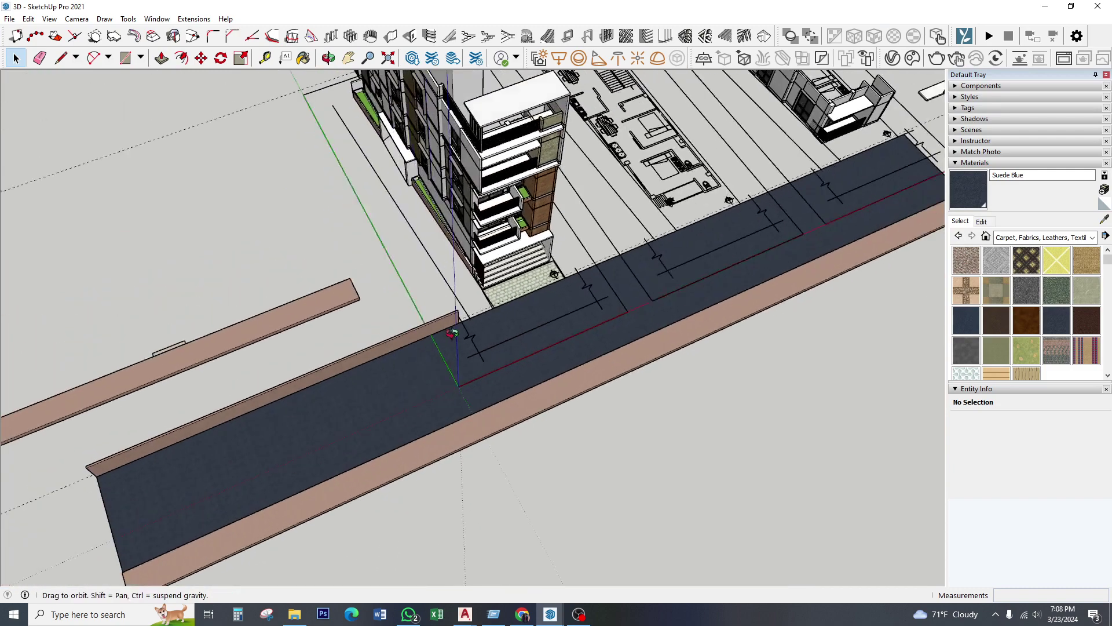
scroll(603, 308, down, 3)
scroll(626, 308, down, 2)
scroll(538, 366, up, 5)
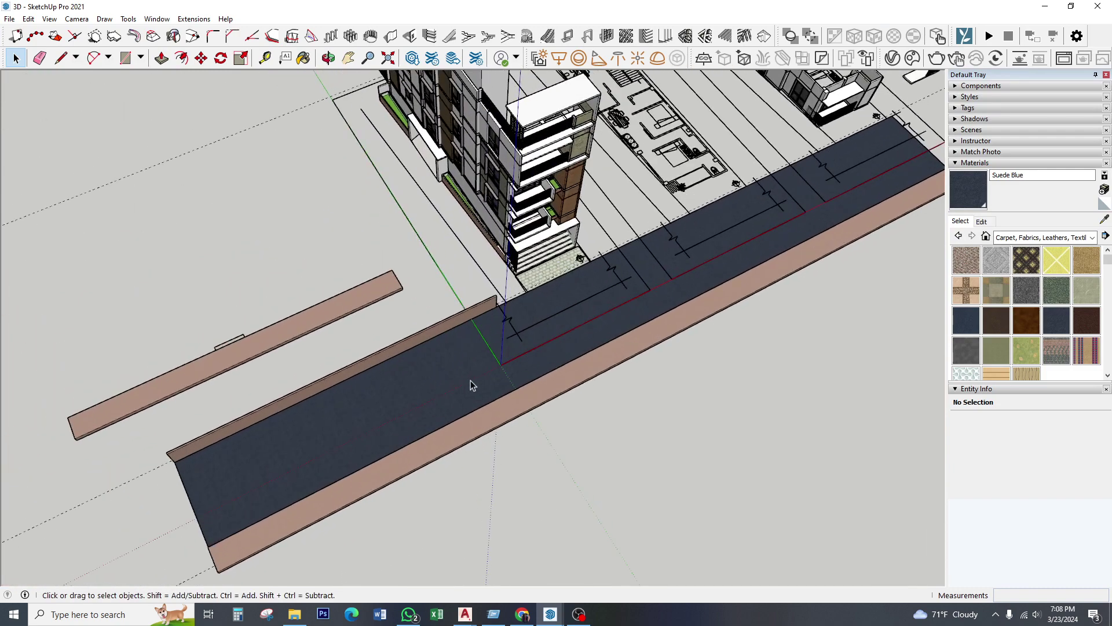
click(492, 389)
ctrl+click(512, 397)
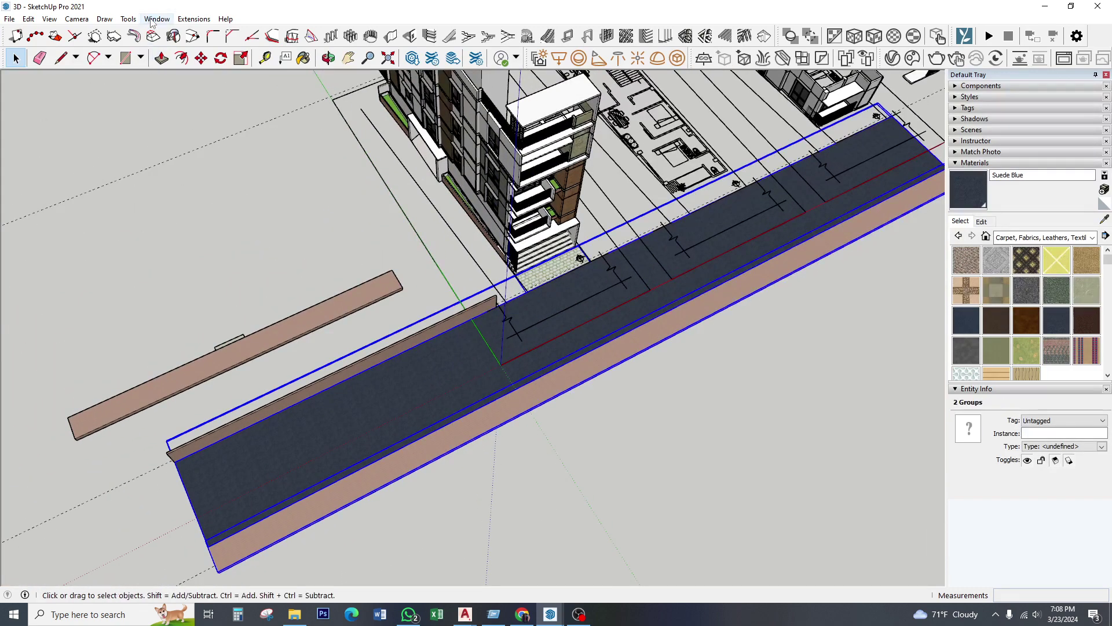
click(201, 58)
scroll(437, 319, up, 1)
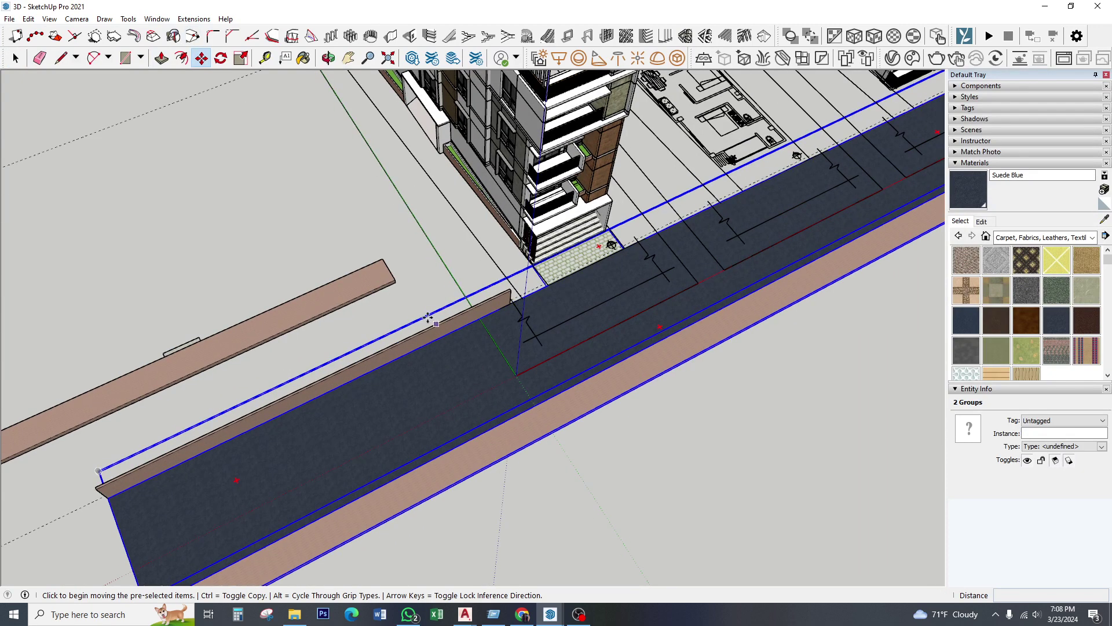
click(413, 276)
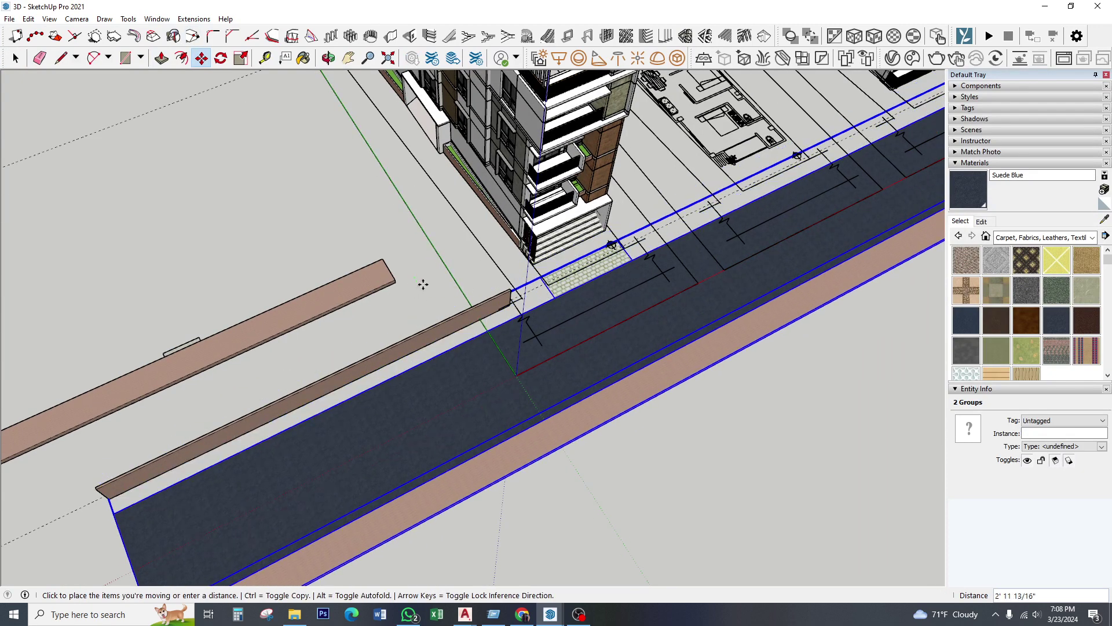
key(Escape)
middle_drag(429, 271, 322, 216)
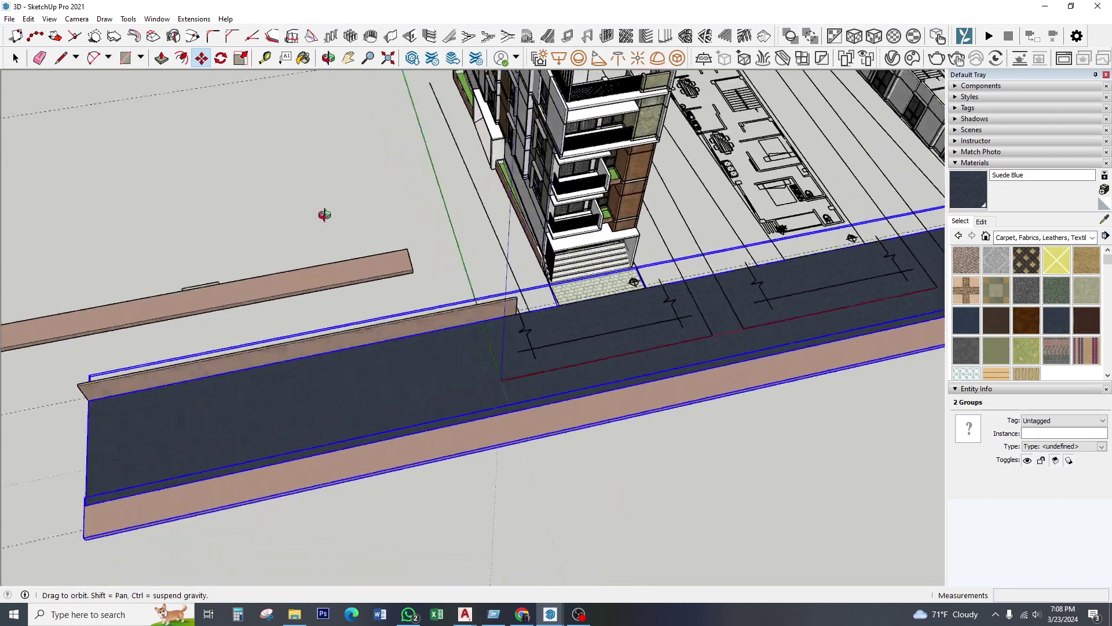
scroll(345, 172, up, 2)
scroll(492, 261, up, 2)
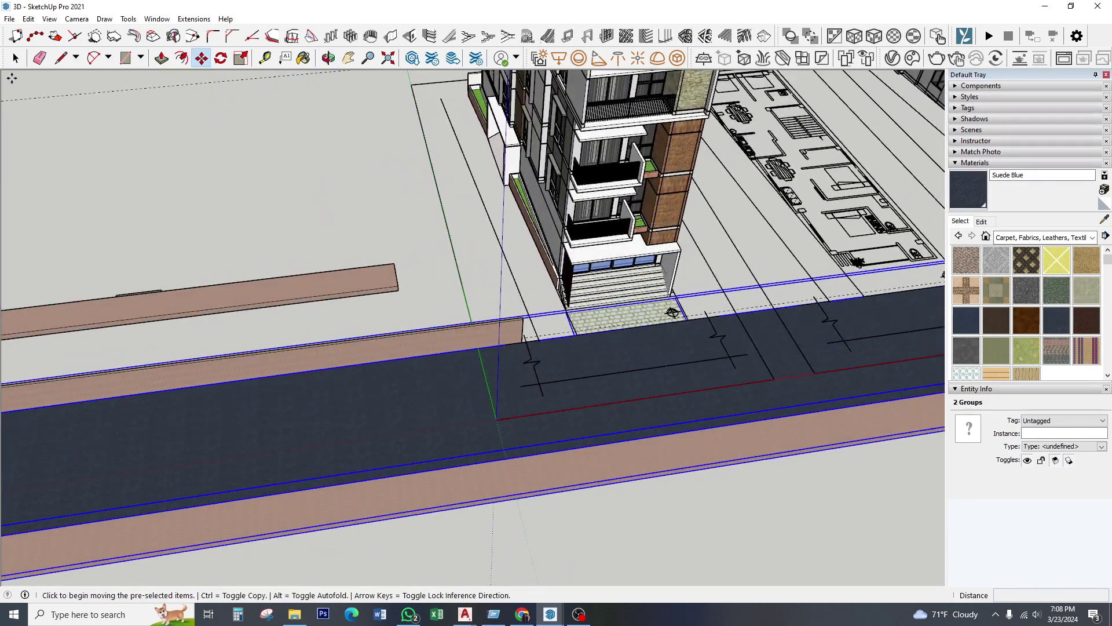
click(15, 58)
click(301, 156)
scroll(510, 243, up, 2)
scroll(508, 275, up, 1)
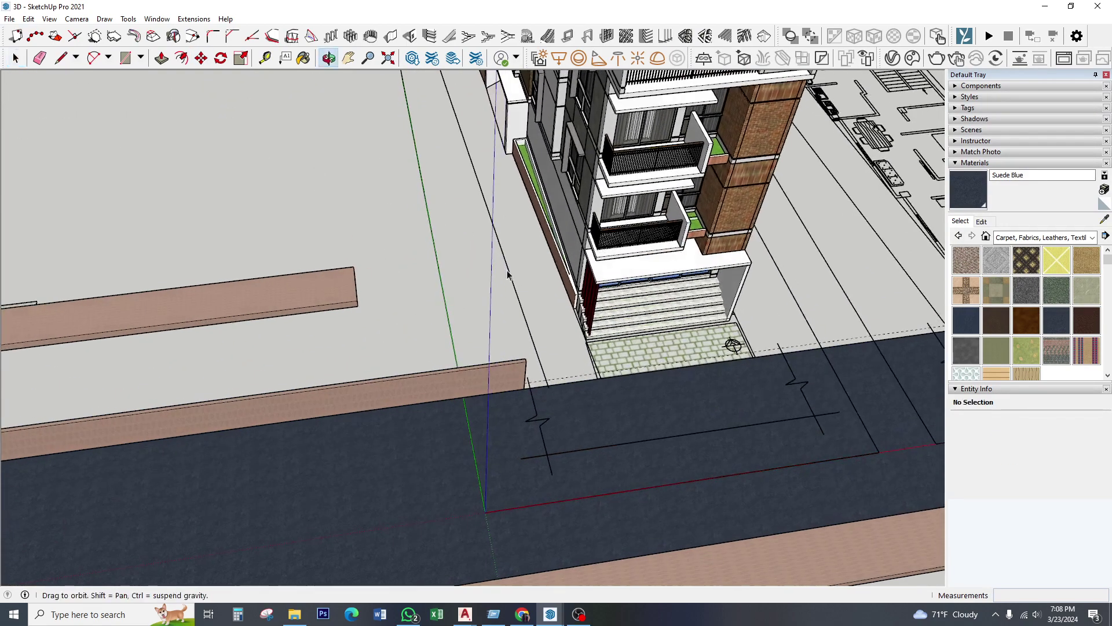
scroll(499, 368, up, 1)
click(500, 369)
- Ctrl-Move a copy of the brick curb strip over to the building
scroll(462, 305, down, 1)
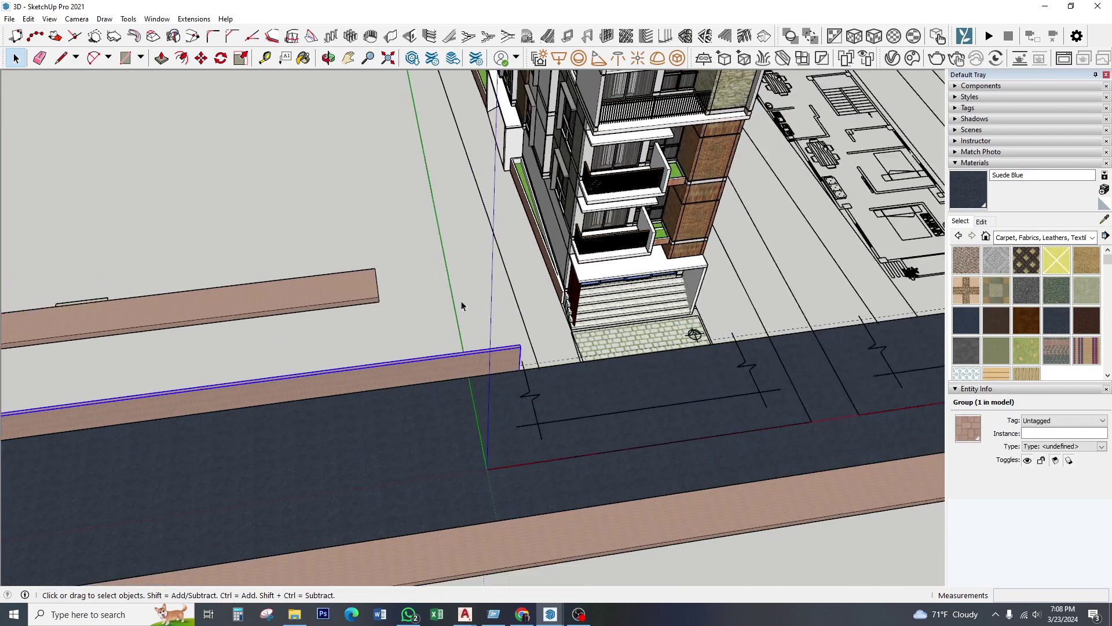
click(201, 58)
mouse_move(104, 400)
middle_down()
mouse_move(69, 426)
mouse_move(334, 382)
middle_up()
scroll(218, 431, up, 2)
key(ctrl)
click(38, 484)
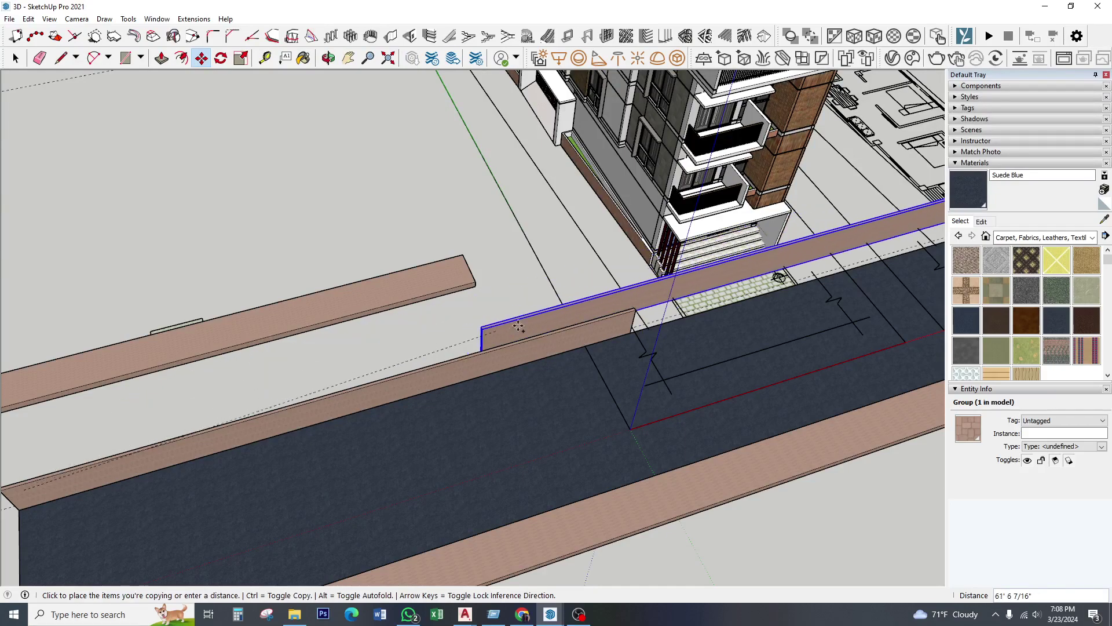
click(525, 313)
- Rotate the curb copy 90 degrees about its end so it runs along the building
click(221, 58)
middle_drag(371, 301, 541, 290)
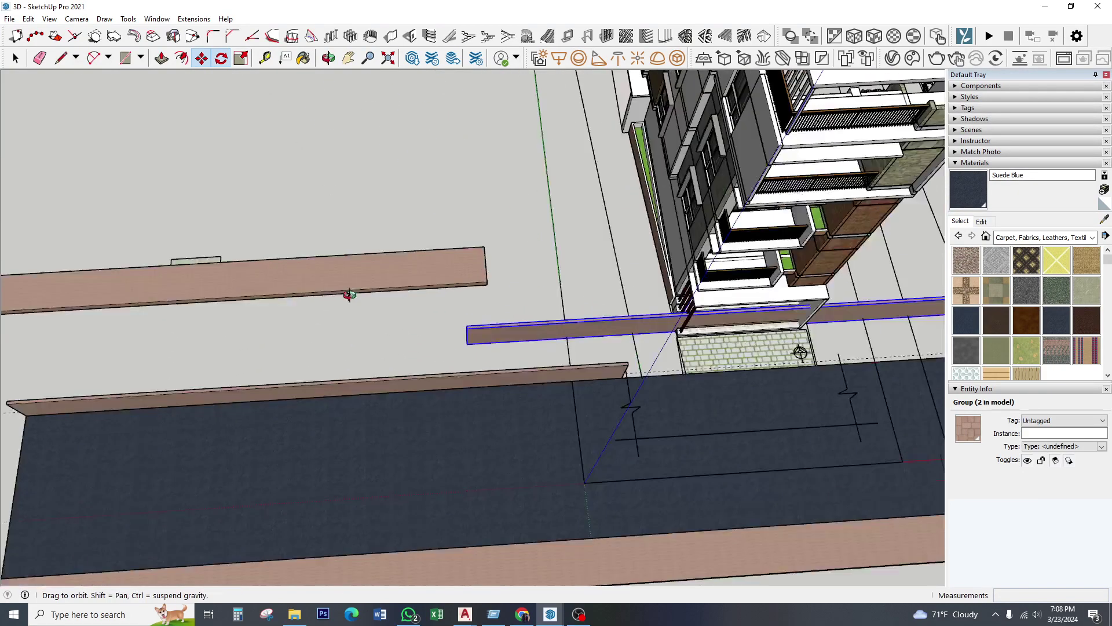
click(523, 288)
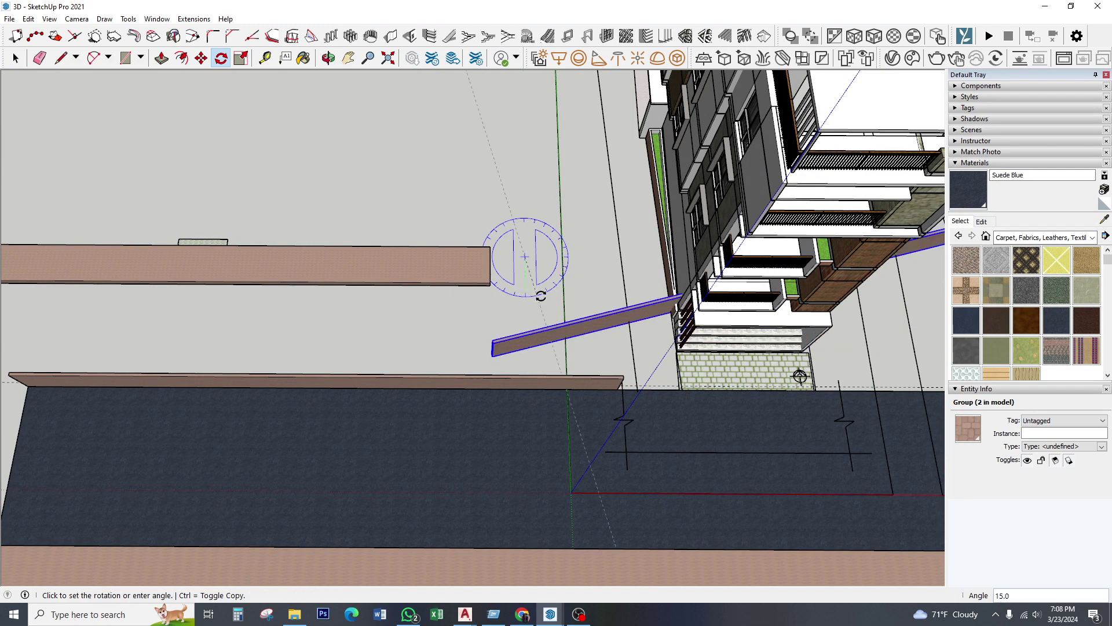
click(568, 256)
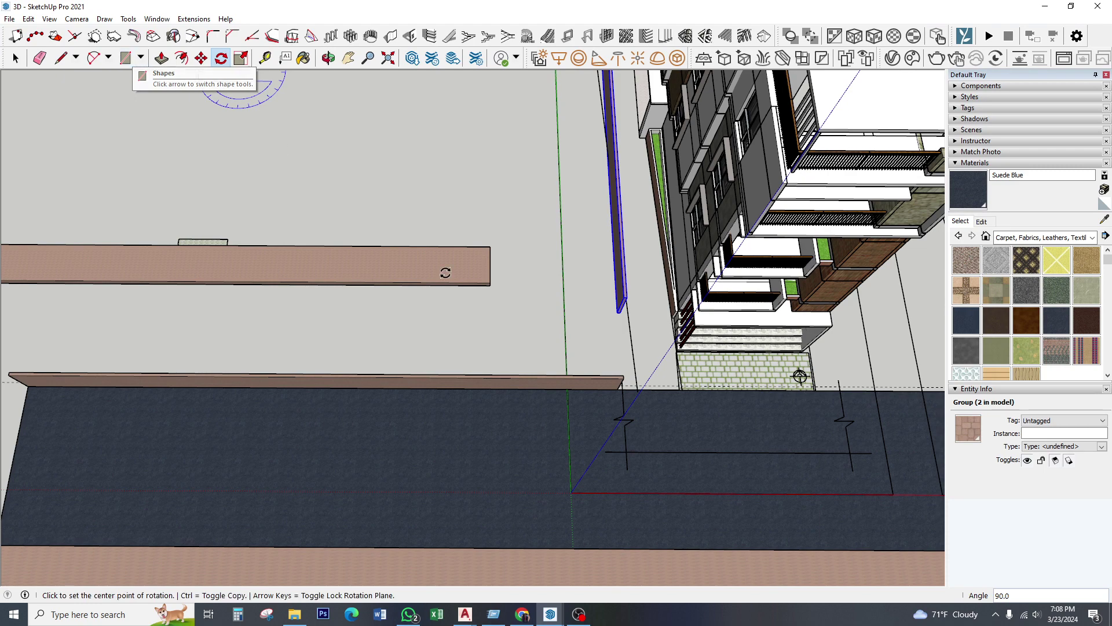
click(16, 58)
click(646, 199)
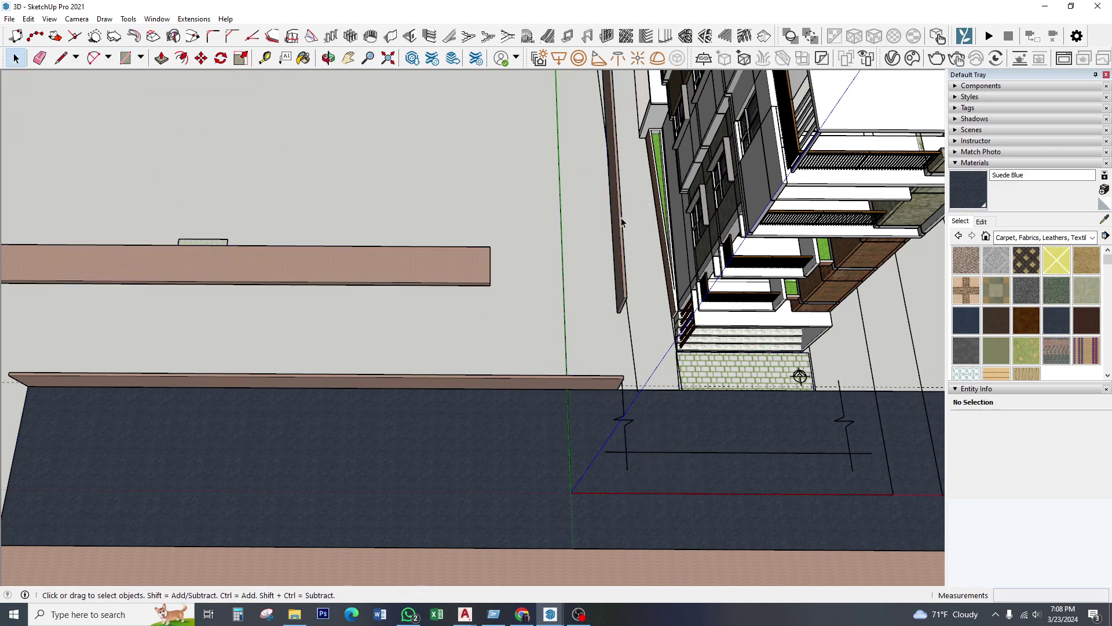
mouse_move(619, 218)
middle_down()
mouse_move(321, 487)
mouse_move(429, 339)
mouse_move(394, 298)
middle_up()
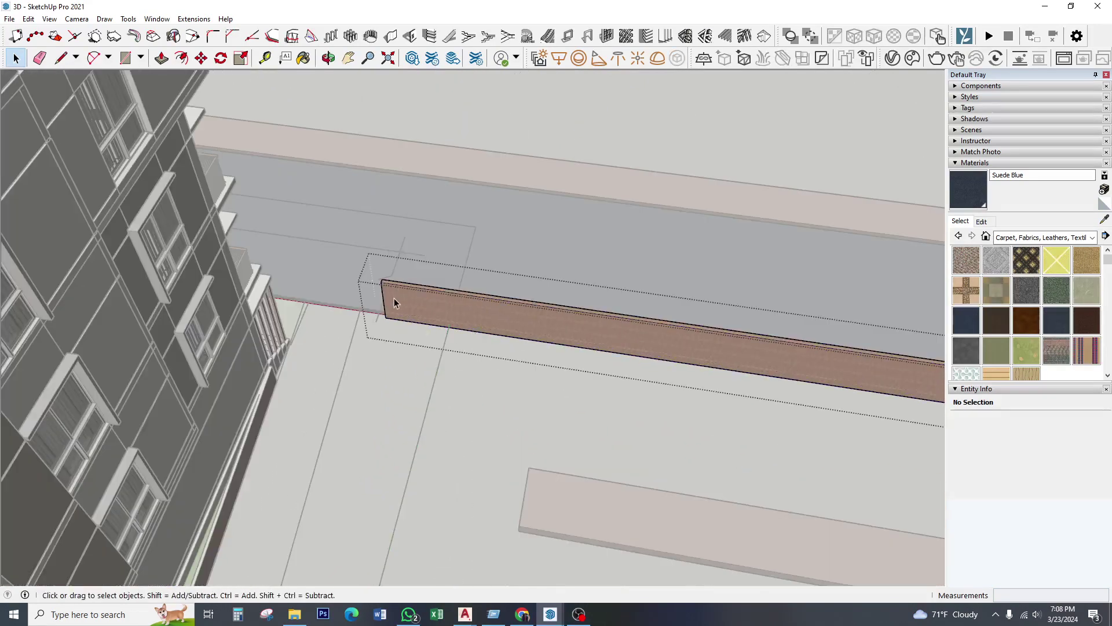
- Place a Tape Measure guide offset 5 from the curb strip's corner
scroll(394, 298, up, 2)
click(397, 311)
click(265, 58)
scroll(400, 306, up, 2)
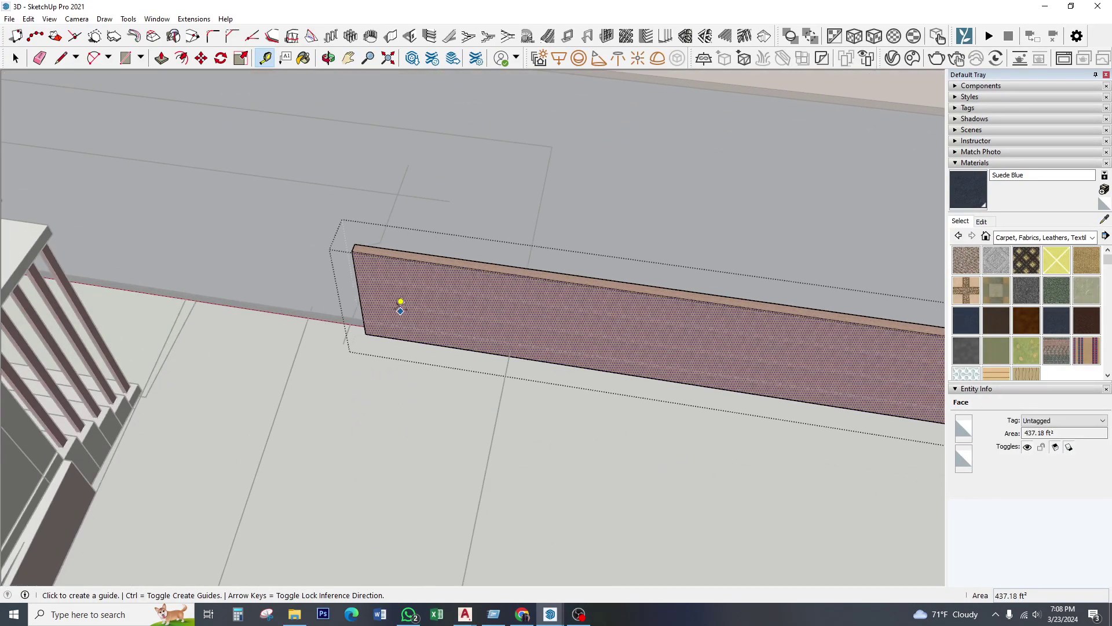
click(360, 295)
text(51)
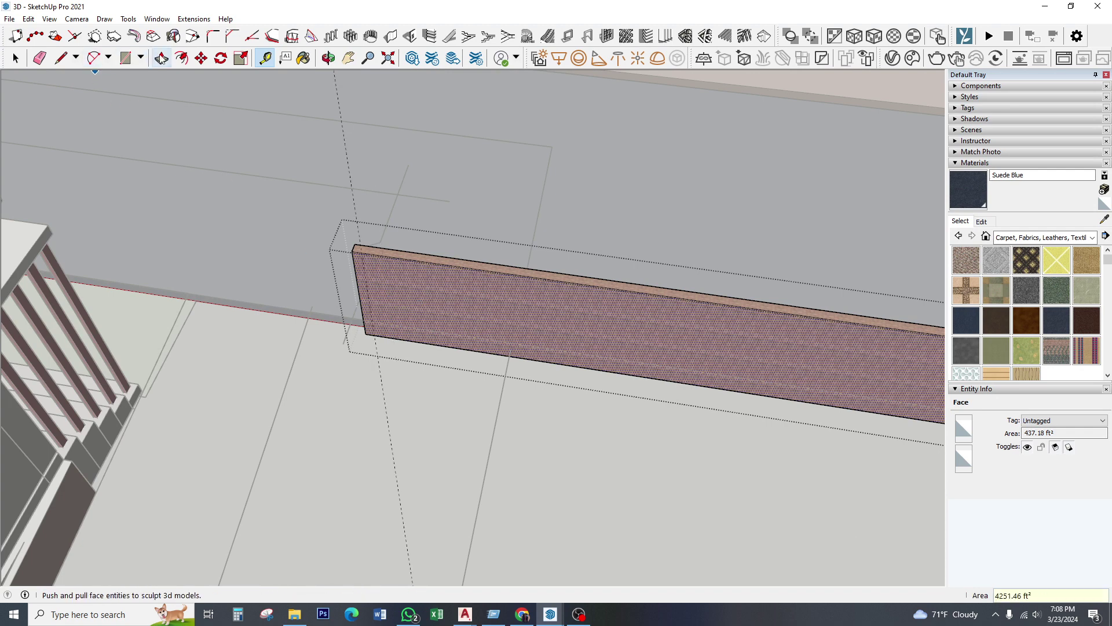
- Draw a line at the wall's lower corner to split the curb strip face
click(60, 58)
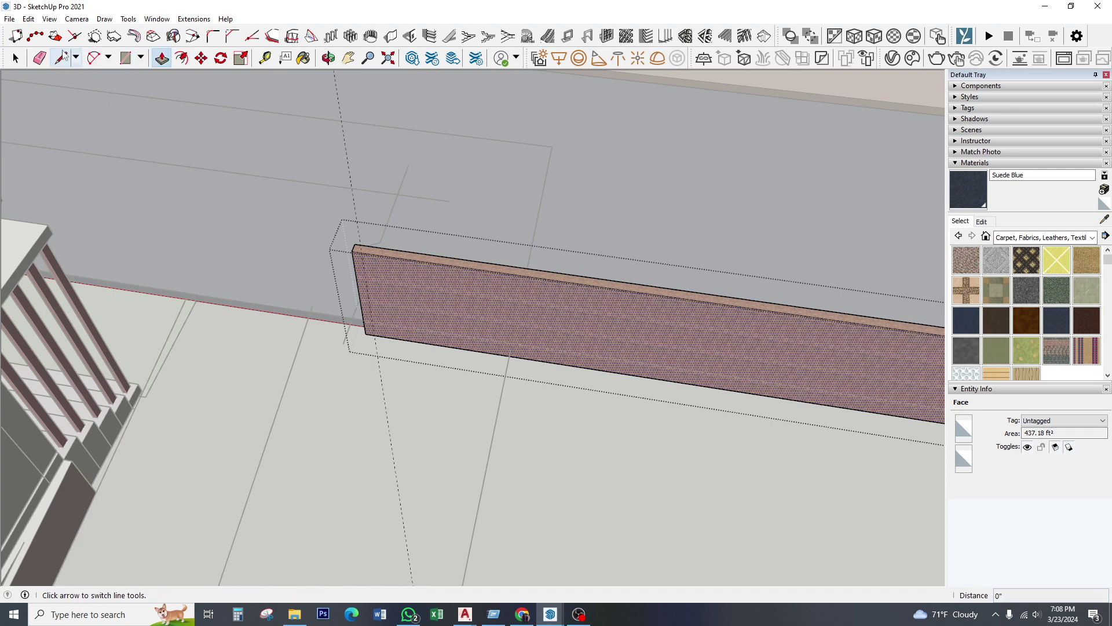
scroll(385, 337, up, 2)
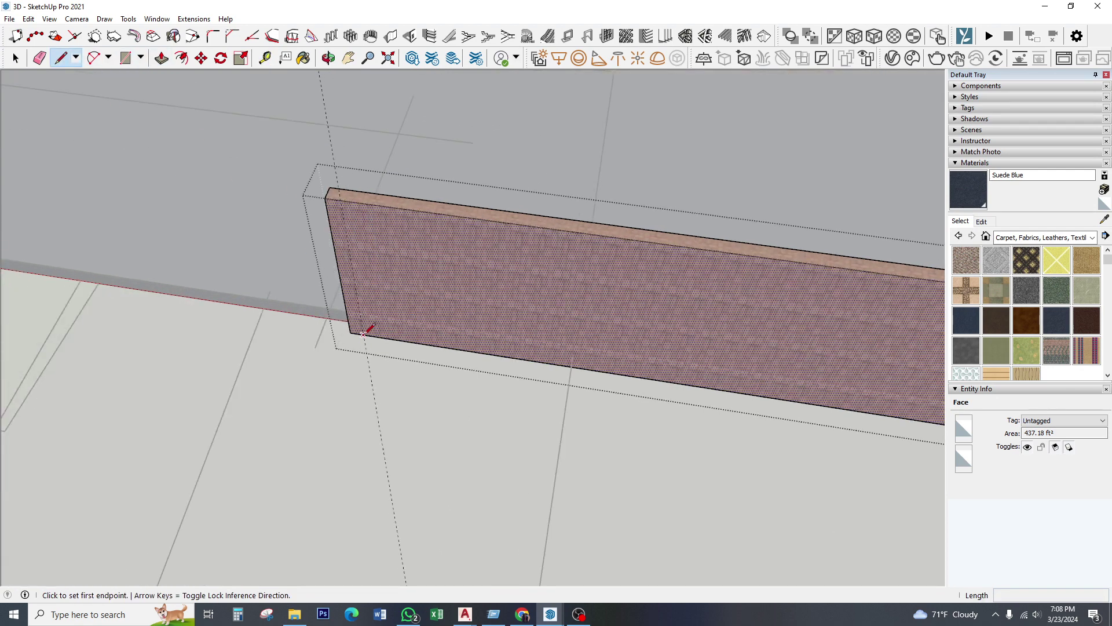
click(362, 334)
click(341, 200)
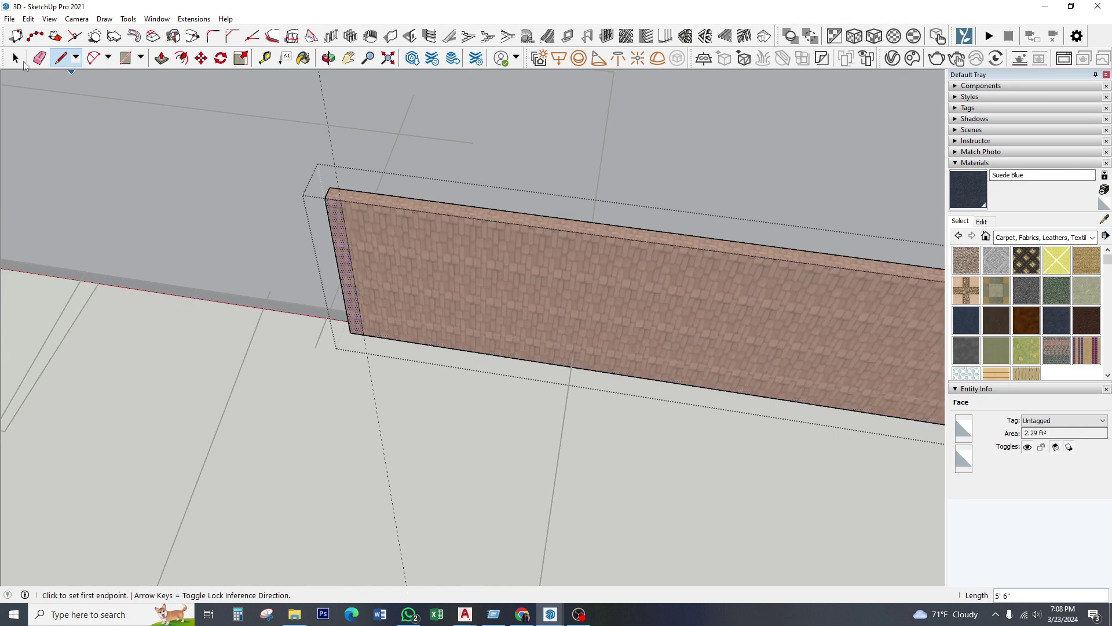
click(22, 61)
- Pull the strip's end face out so the curb extends about 112' 2 15/16" along the building
click(340, 273)
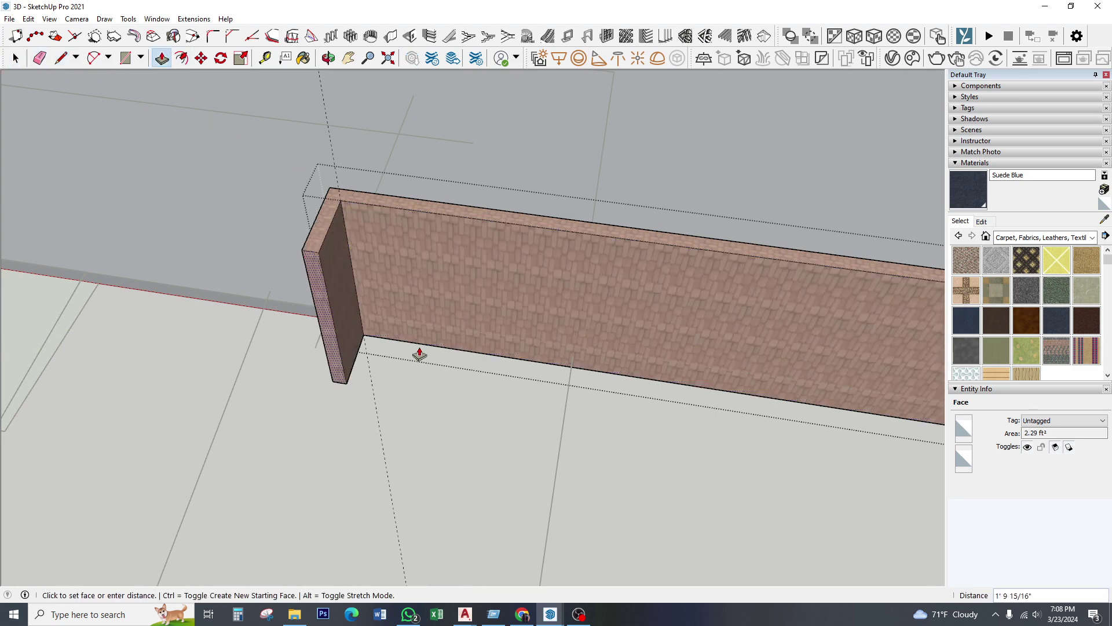
scroll(423, 356, down, 3)
scroll(447, 283, down, 2)
scroll(442, 241, down, 2)
scroll(454, 174, down, 1)
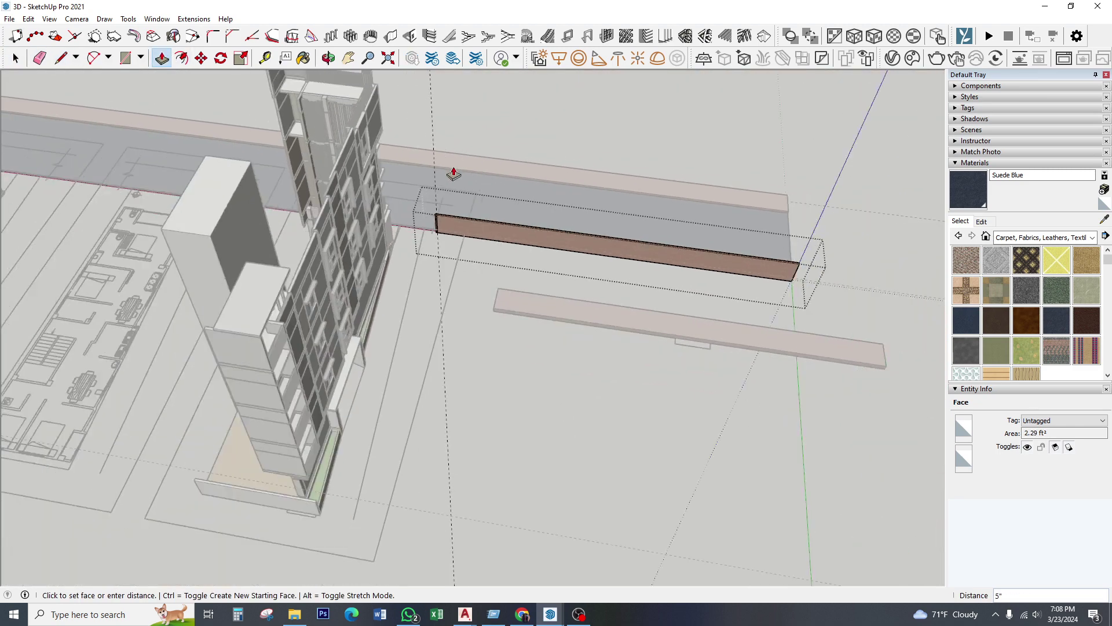
scroll(409, 450, down, 2)
scroll(479, 355, down, 2)
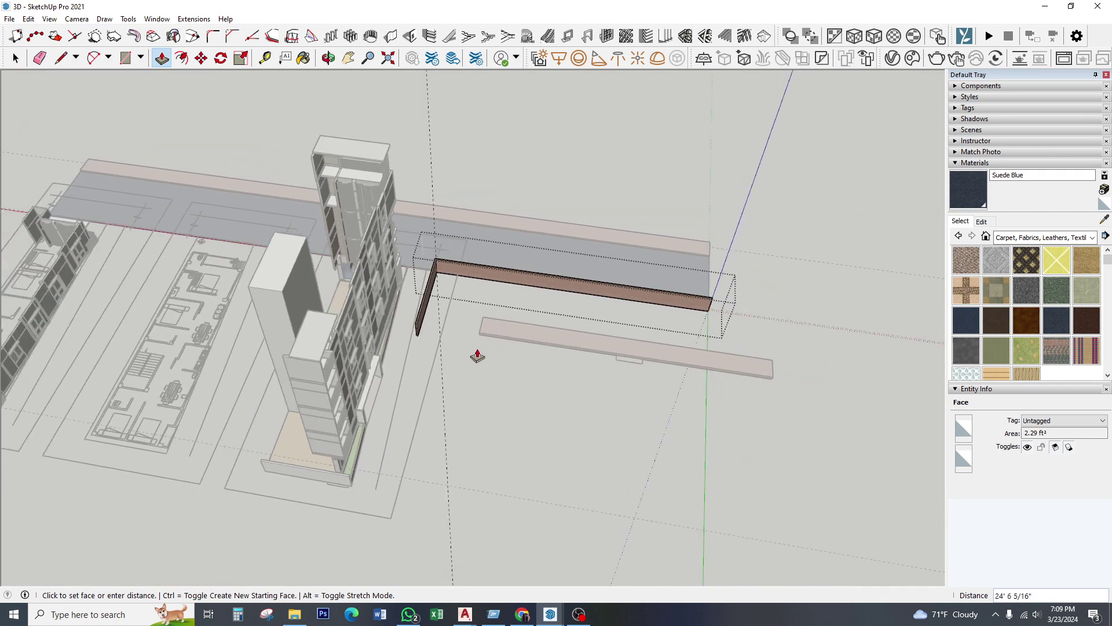
scroll(467, 365, down, 2)
scroll(372, 504, down, 1)
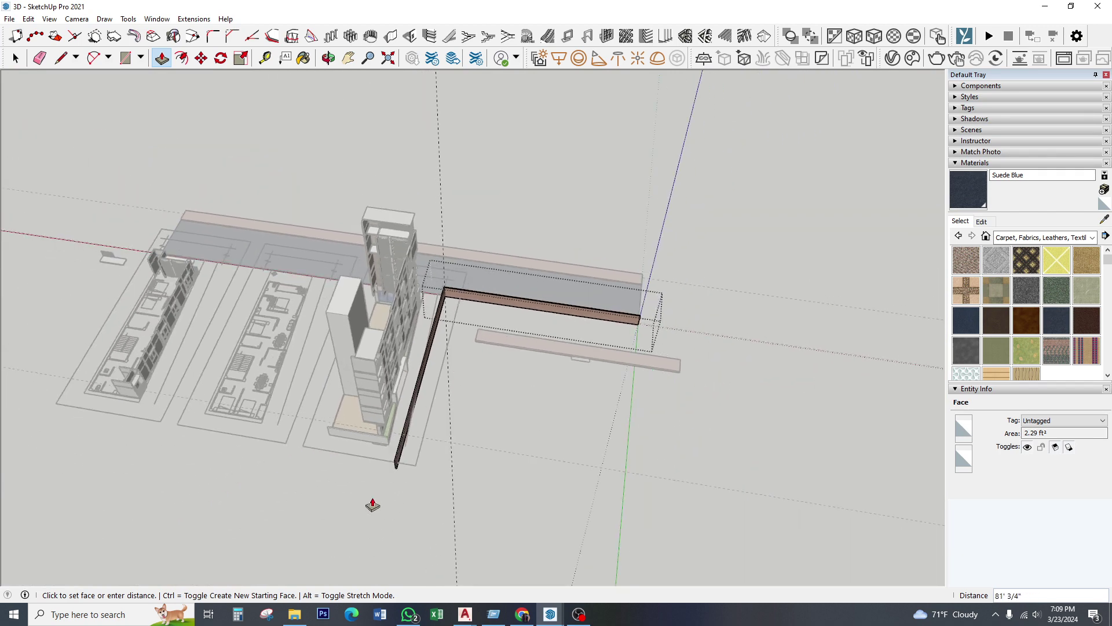
click(342, 547)
- Orbit and zoom onto the new curb corner beside the Suede Blue road slab, then return to Select
mouse_move(416, 515)
middle_down()
mouse_move(534, 477)
mouse_move(492, 259)
middle_up()
scroll(492, 258, up, 2)
scroll(480, 311, up, 2)
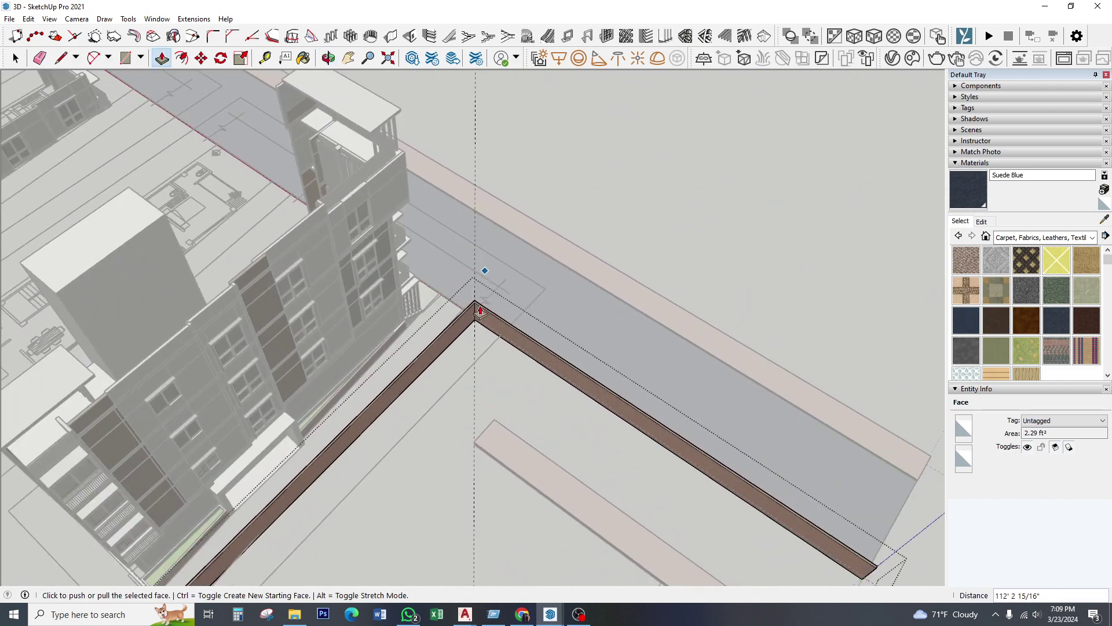
scroll(480, 311, up, 2)
scroll(471, 278, up, 2)
scroll(467, 278, up, 2)
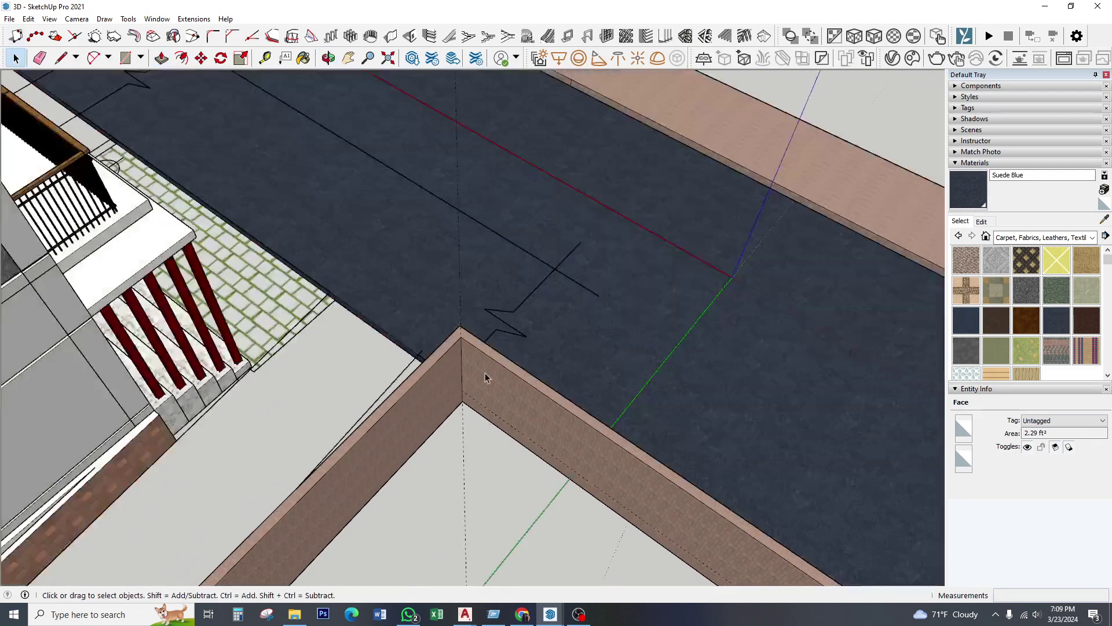
mouse_move(484, 377)
middle_down()
mouse_move(489, 307)
mouse_move(534, 330)
mouse_move(256, 381)
mouse_move(120, 390)
mouse_move(580, 328)
mouse_move(367, 297)
mouse_move(381, 246)
mouse_move(417, 307)
mouse_move(433, 291)
middle_up()
key(space)
- Enter the brick curb group and fillet the outer corner edges with a 30 radius
click(433, 291)
scroll(436, 278, up, 2)
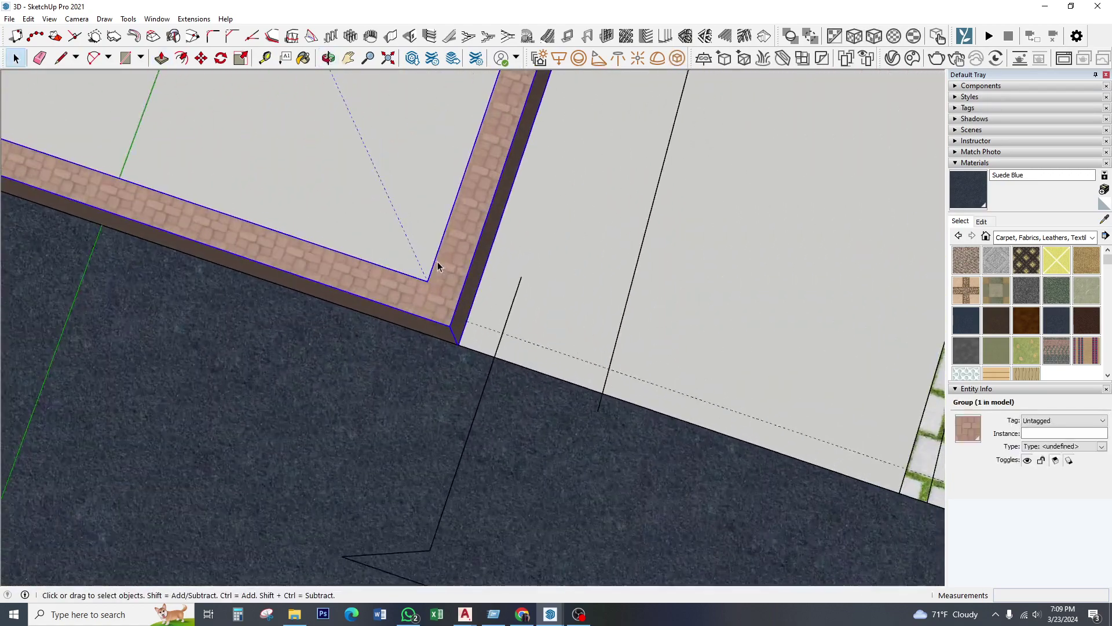
scroll(438, 267, up, 1)
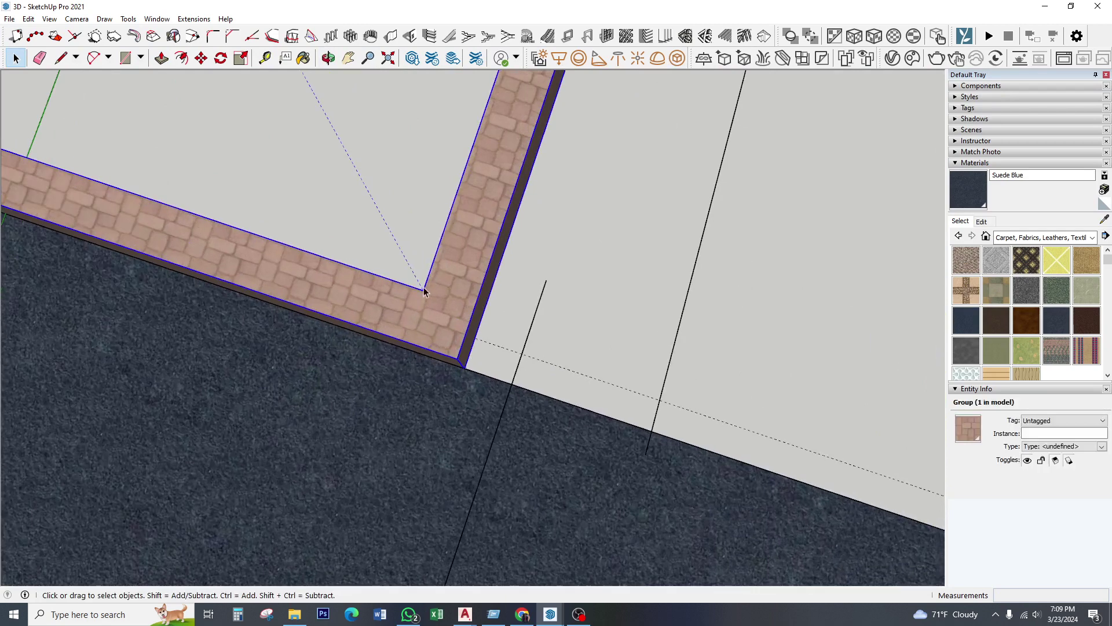
double_click(442, 328)
click(451, 356)
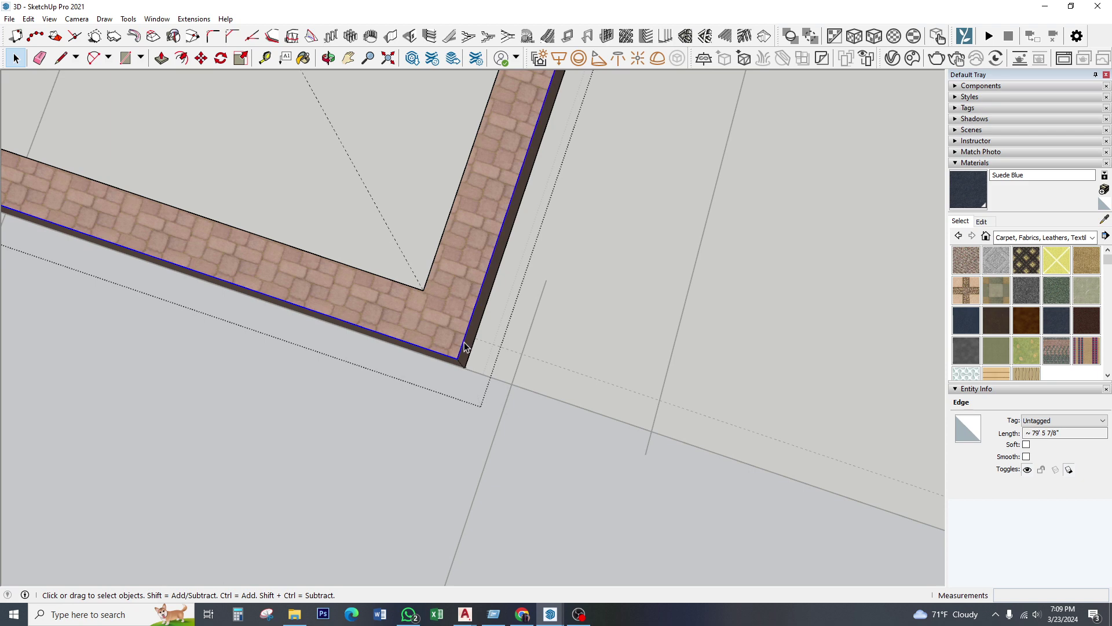
click(212, 36)
click(419, 350)
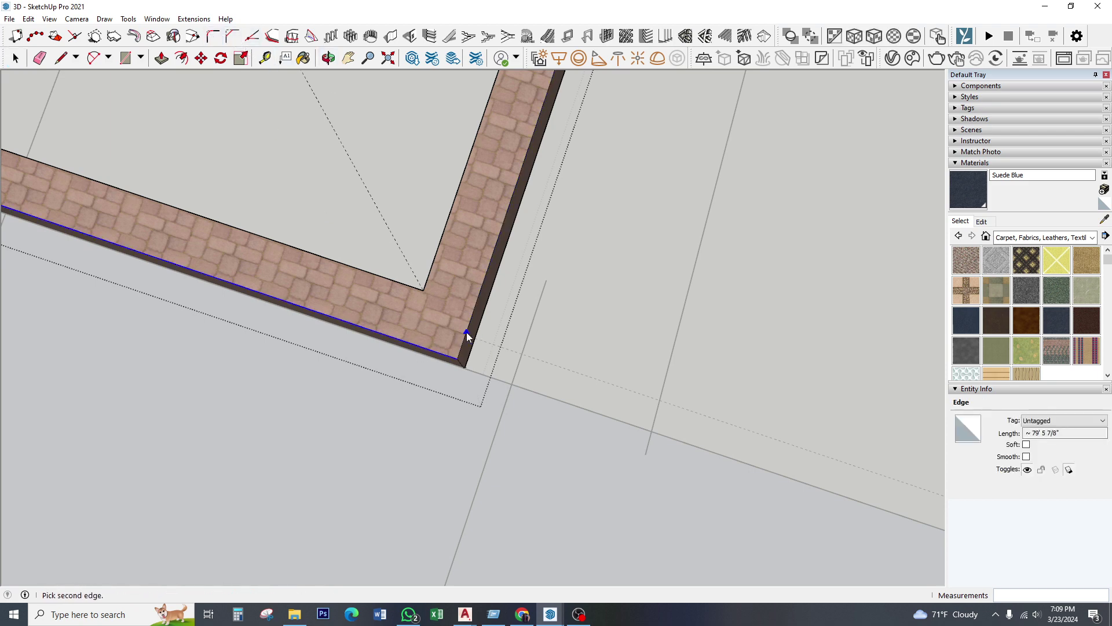
click(467, 335)
text(3)
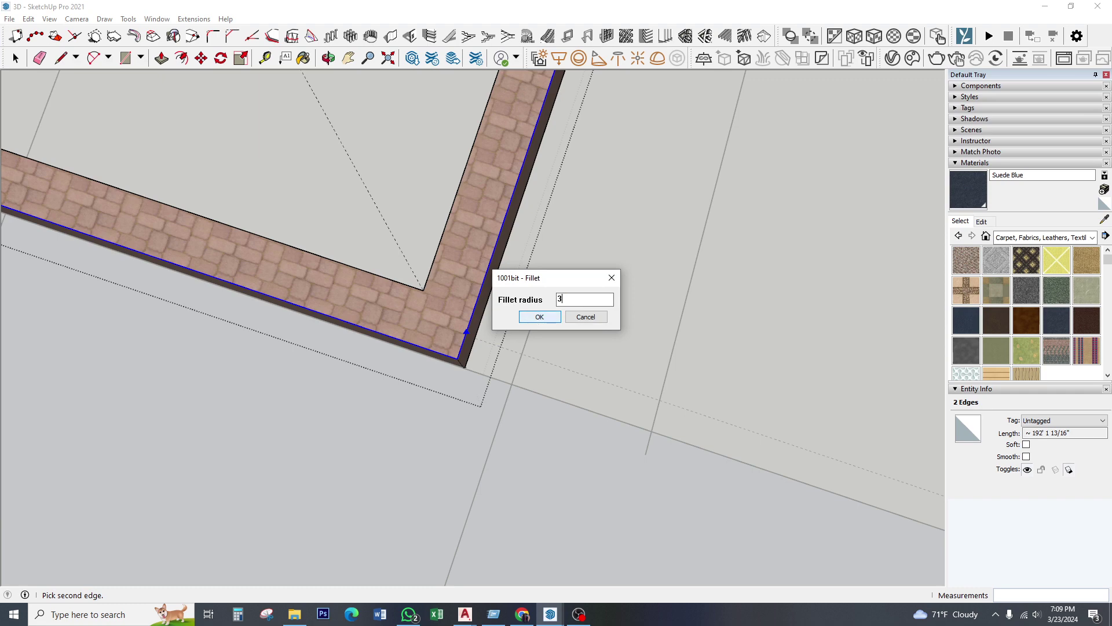
click(537, 318)
key(space)
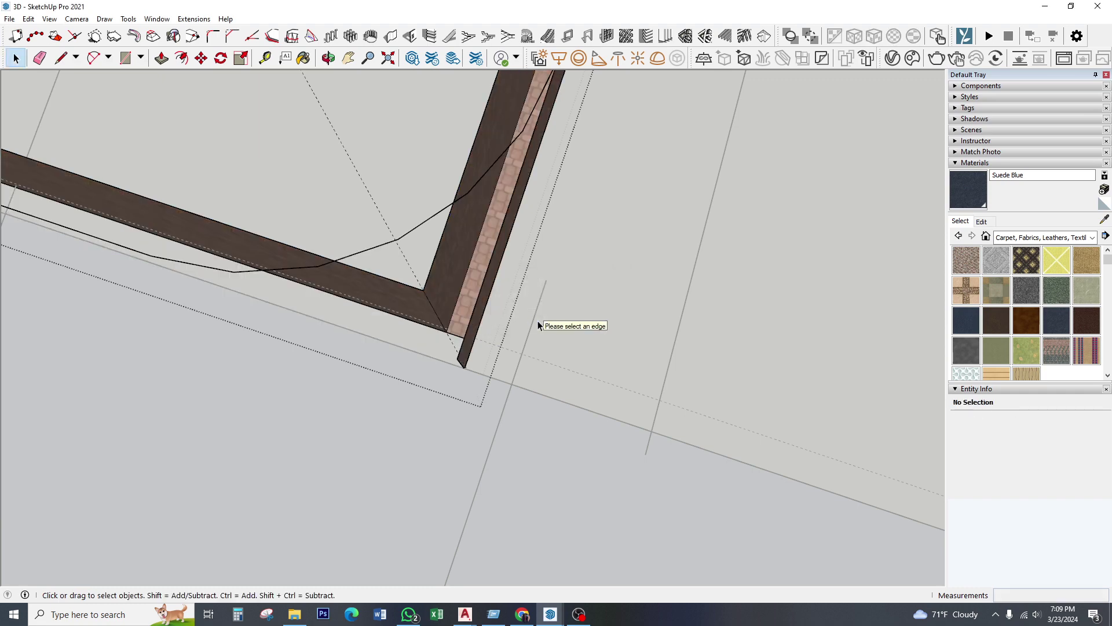
- Fillet the inner curb corner edges with the same 30 radius
scroll(537, 321, down, 2)
scroll(538, 321, down, 2)
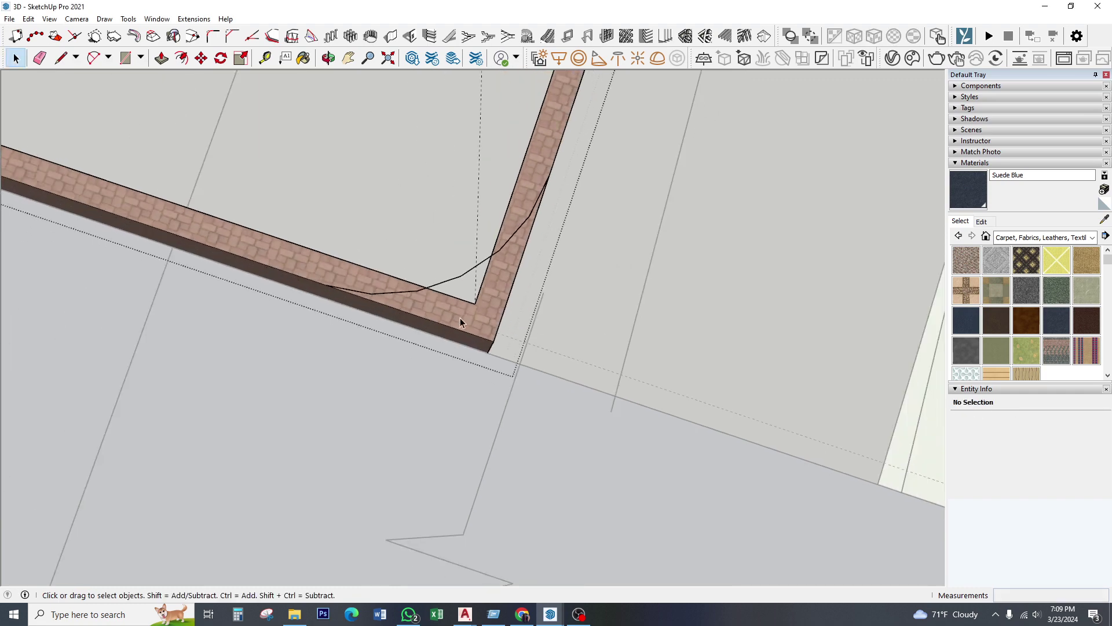
scroll(466, 301, up, 2)
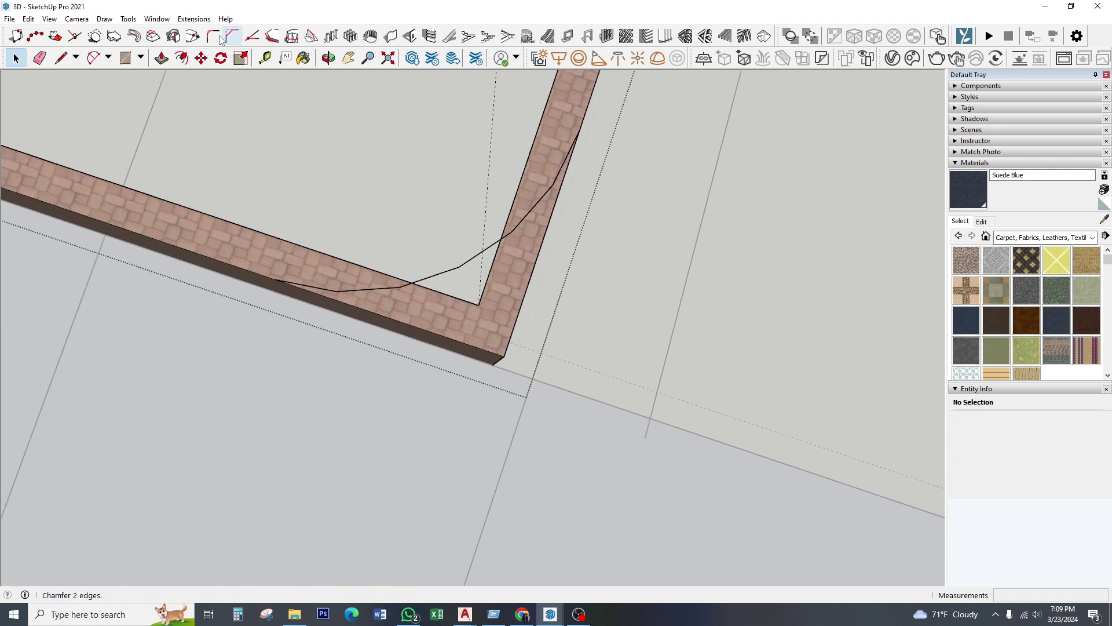
click(229, 37)
click(452, 293)
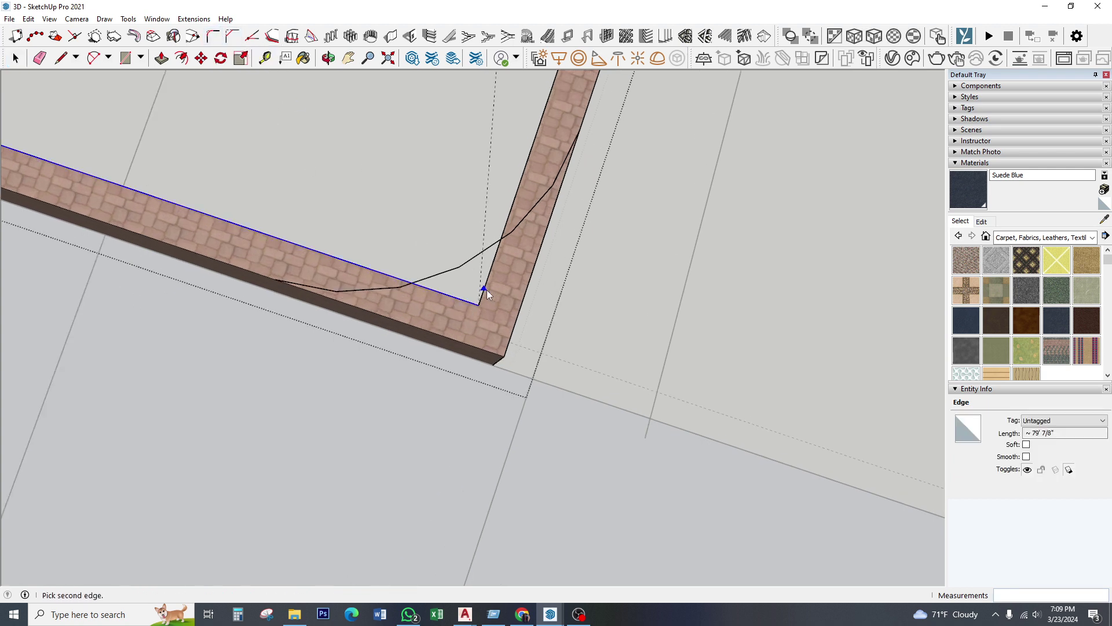
click(487, 290)
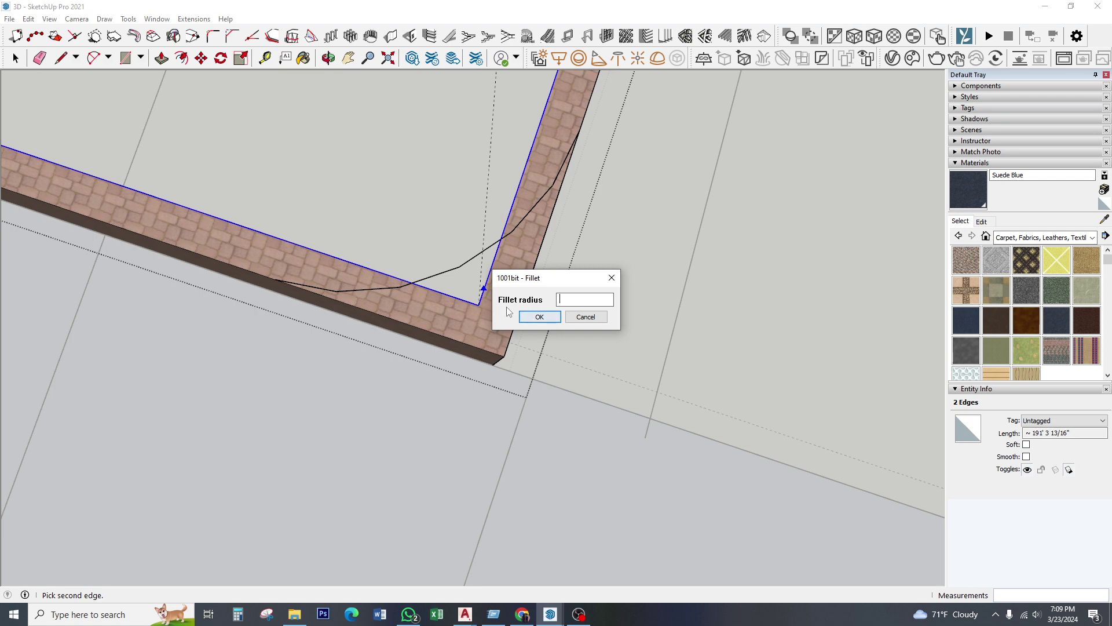
click(543, 318)
key(space)
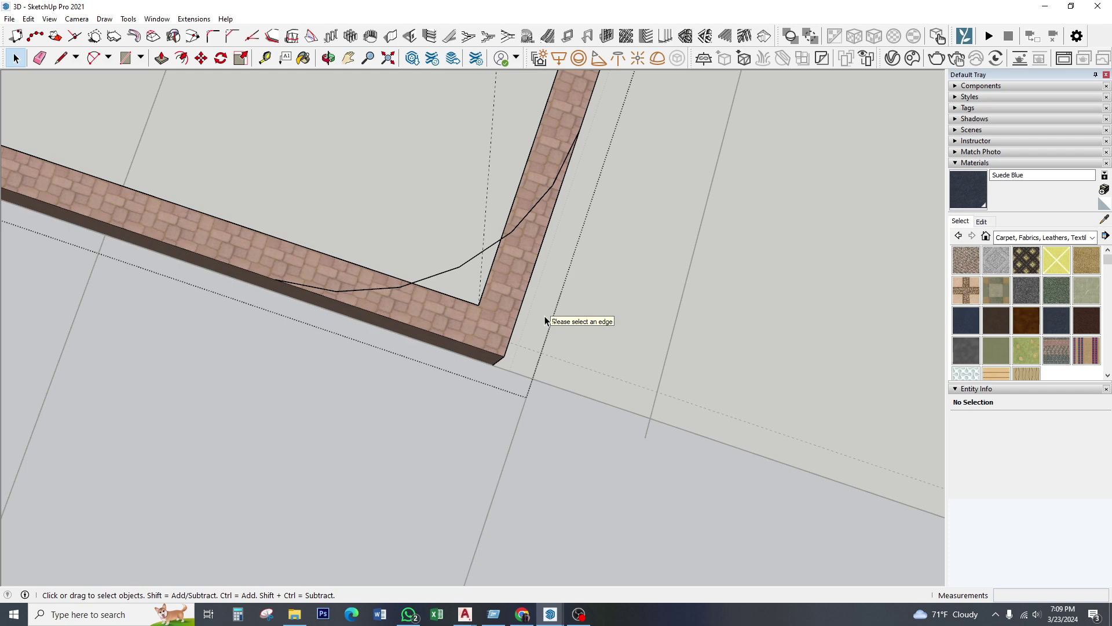
- Orbit around the curb corner to inspect the new fillet arcs
scroll(433, 349, down, 3)
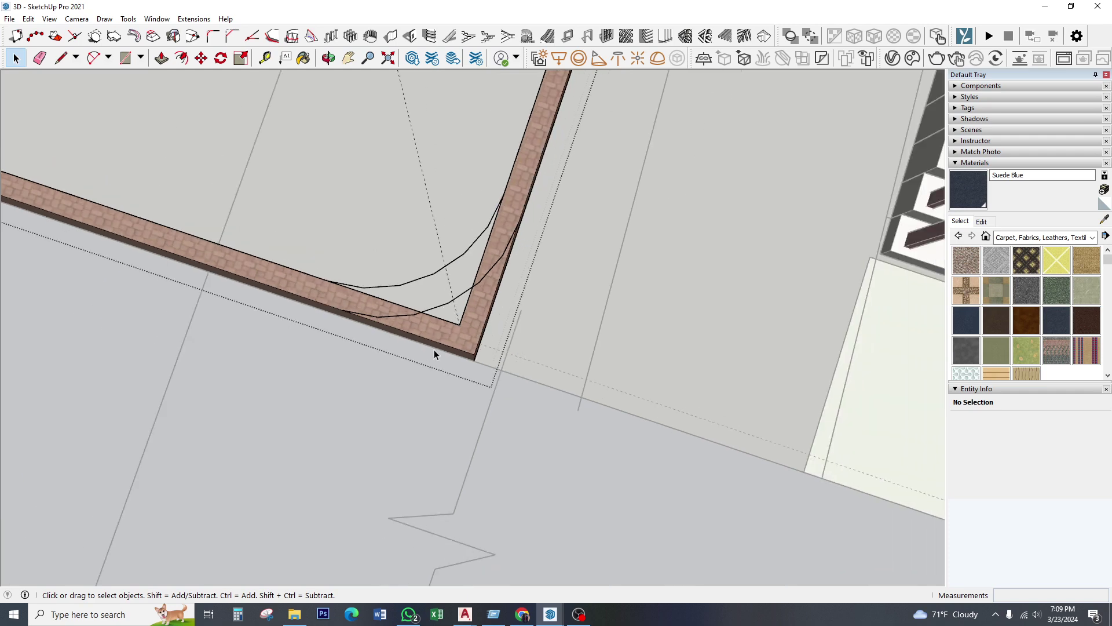
mouse_move(434, 349)
middle_down()
mouse_move(635, 200)
mouse_move(631, 236)
middle_up()
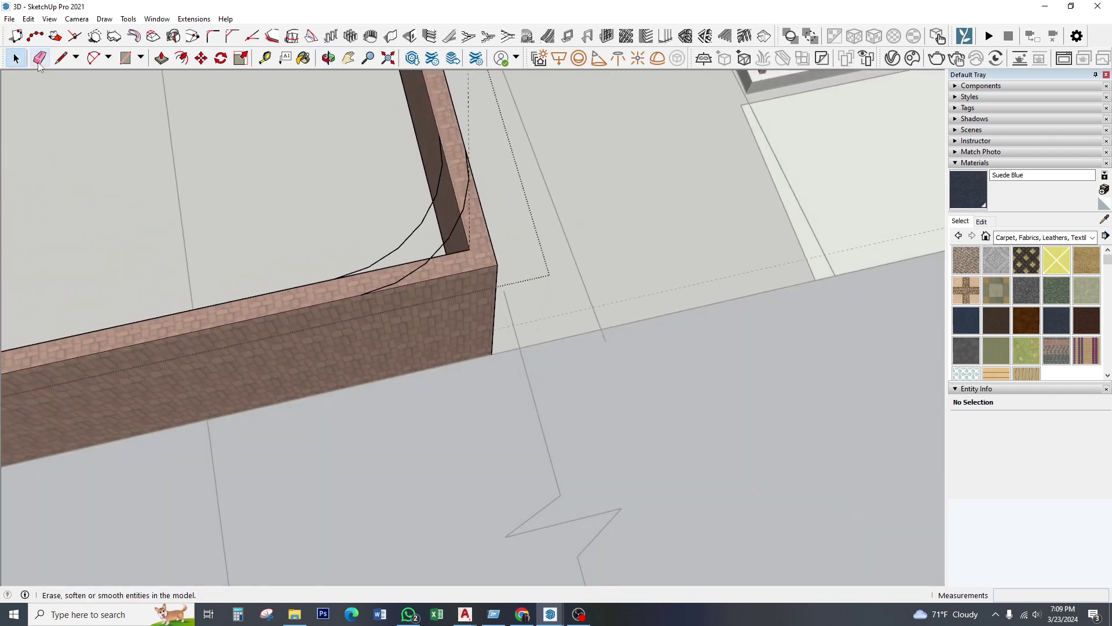
click(440, 266)
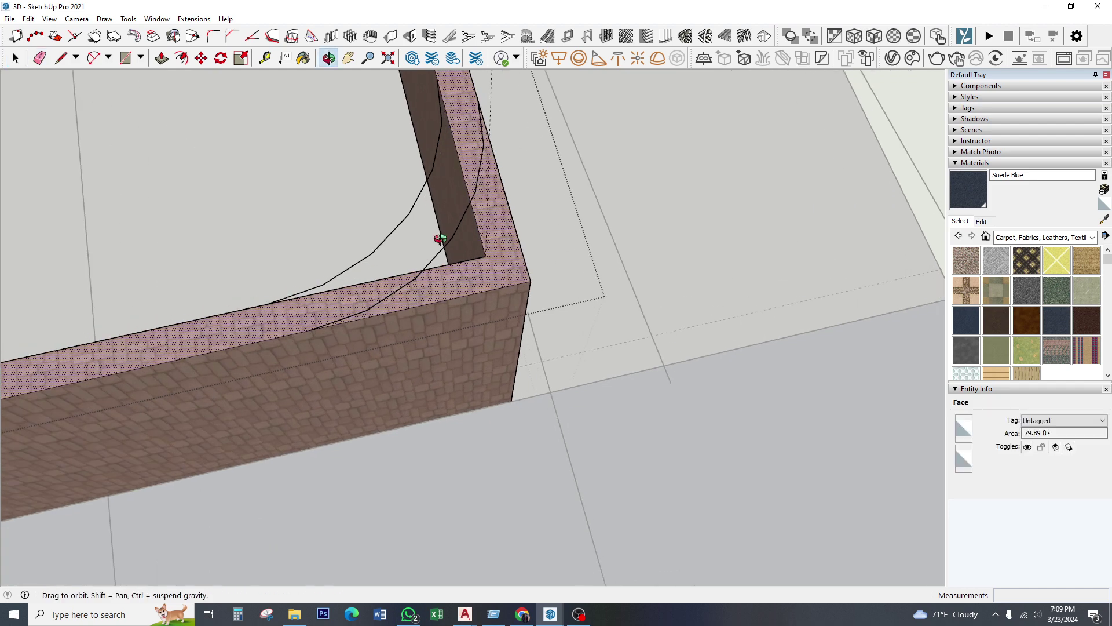
mouse_move(440, 267)
middle_down()
mouse_move(457, 293)
mouse_move(881, 310)
mouse_move(581, 360)
mouse_move(514, 355)
mouse_move(492, 385)
middle_up()
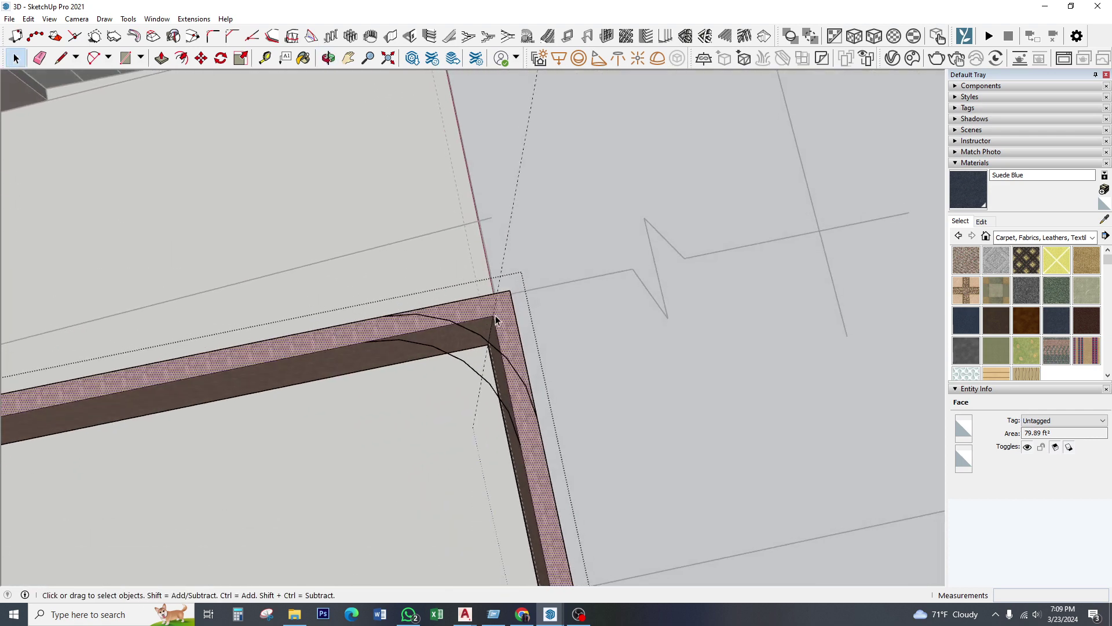
mouse_move(513, 359)
middle_down()
mouse_move(475, 350)
mouse_move(335, 368)
mouse_move(475, 357)
middle_up()
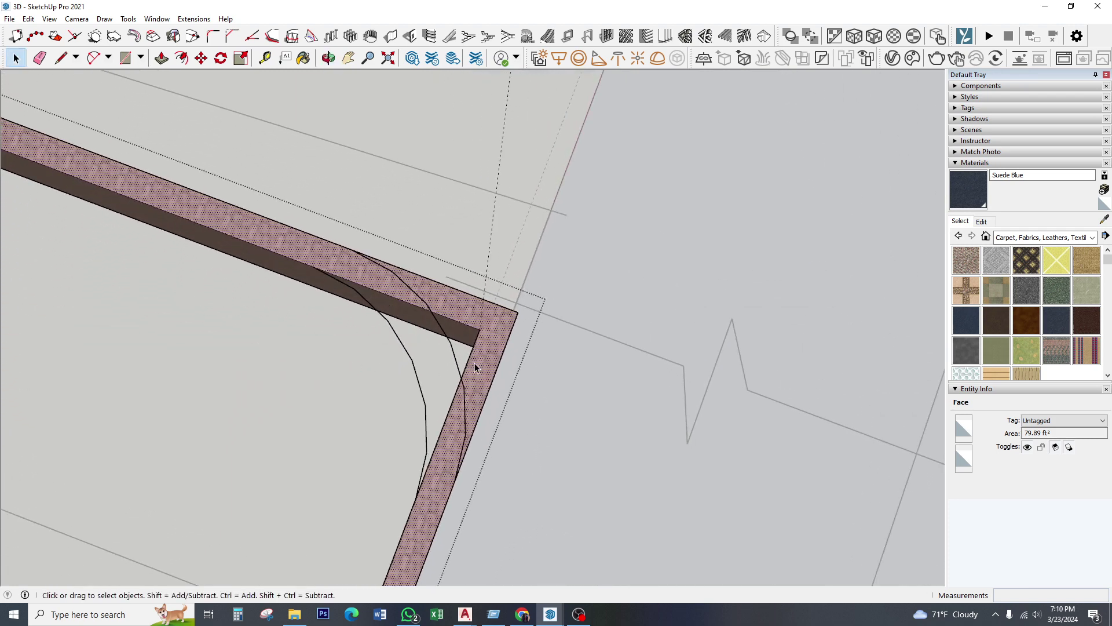
- Draw a line between the arc ends to close a crescent face at the curb corner
click(61, 58)
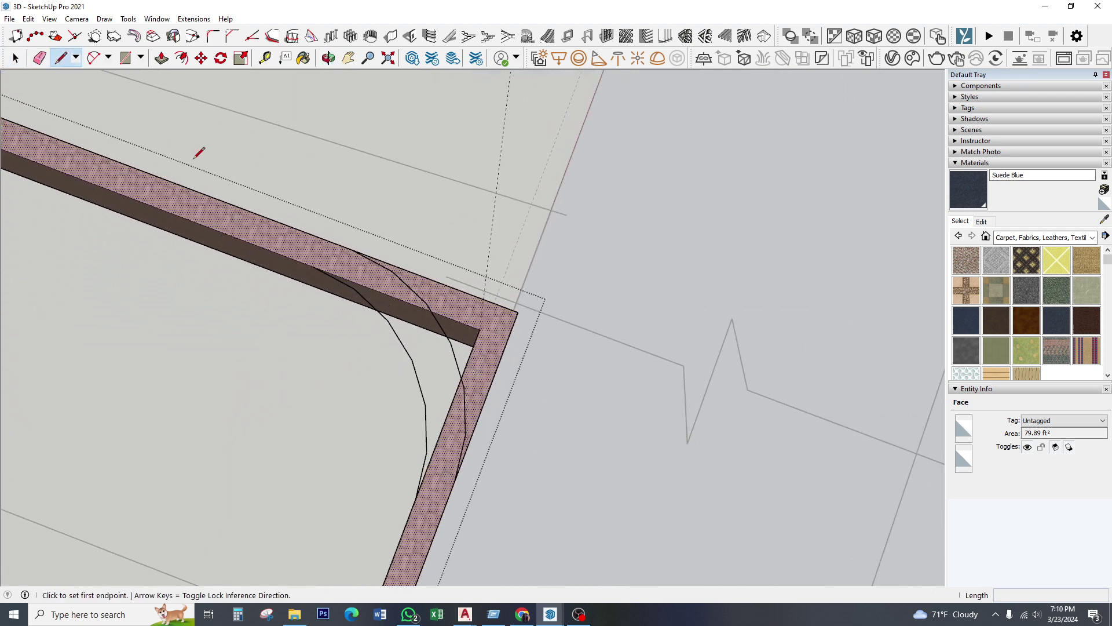
click(365, 286)
click(448, 409)
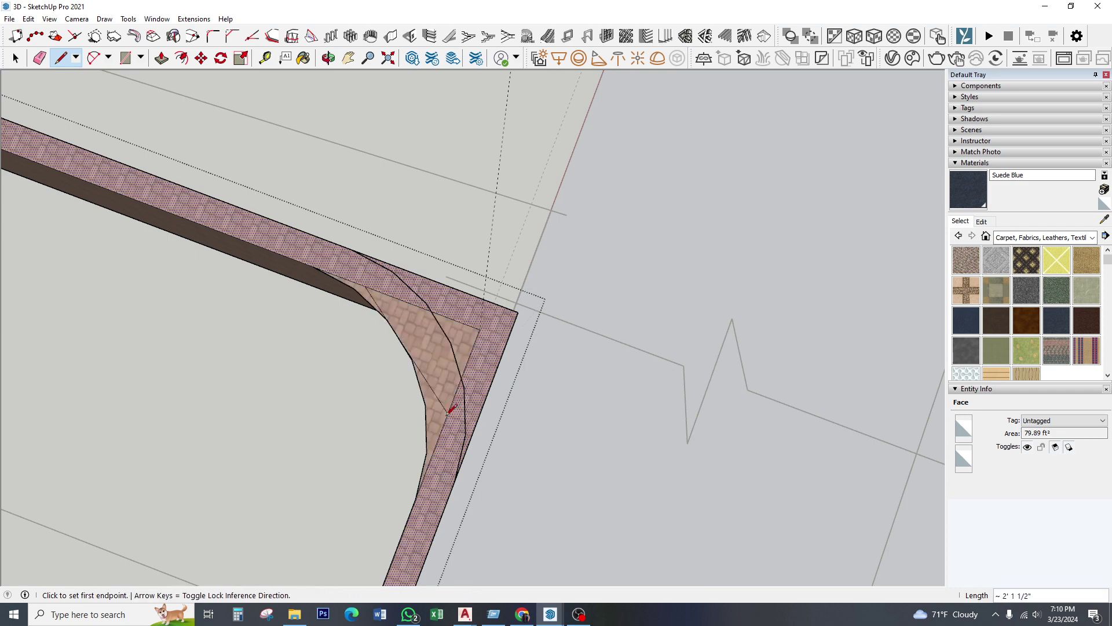
mouse_move(438, 355)
middle_down()
mouse_move(486, 281)
mouse_move(624, 191)
mouse_move(613, 200)
middle_up()
key(space)
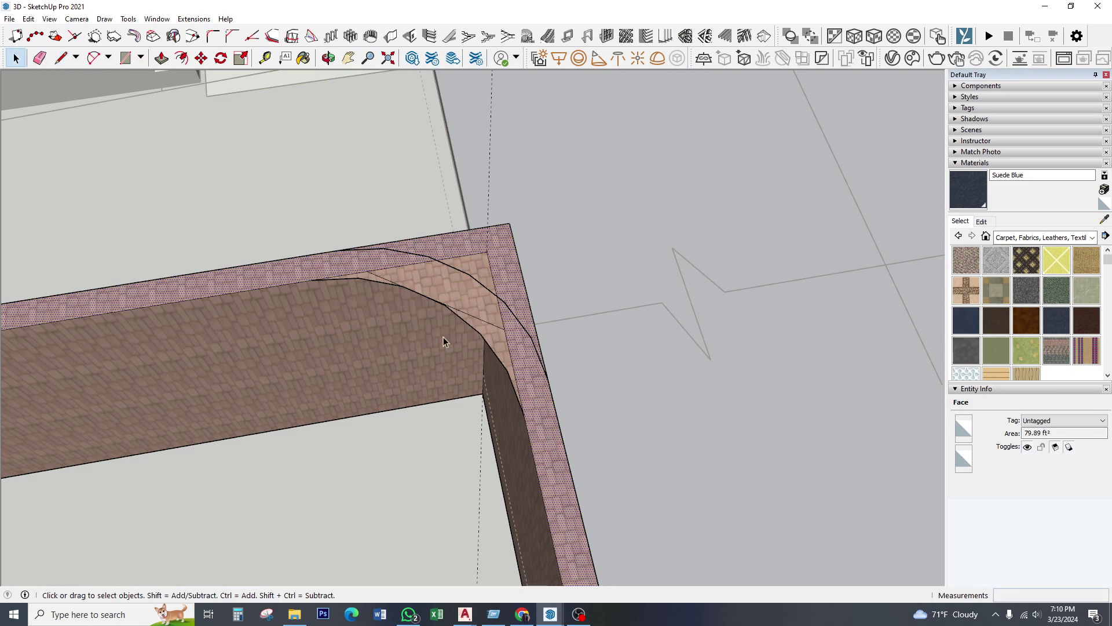
- Select the crescent face and push it down into the curb
middle_drag(444, 335, 477, 227)
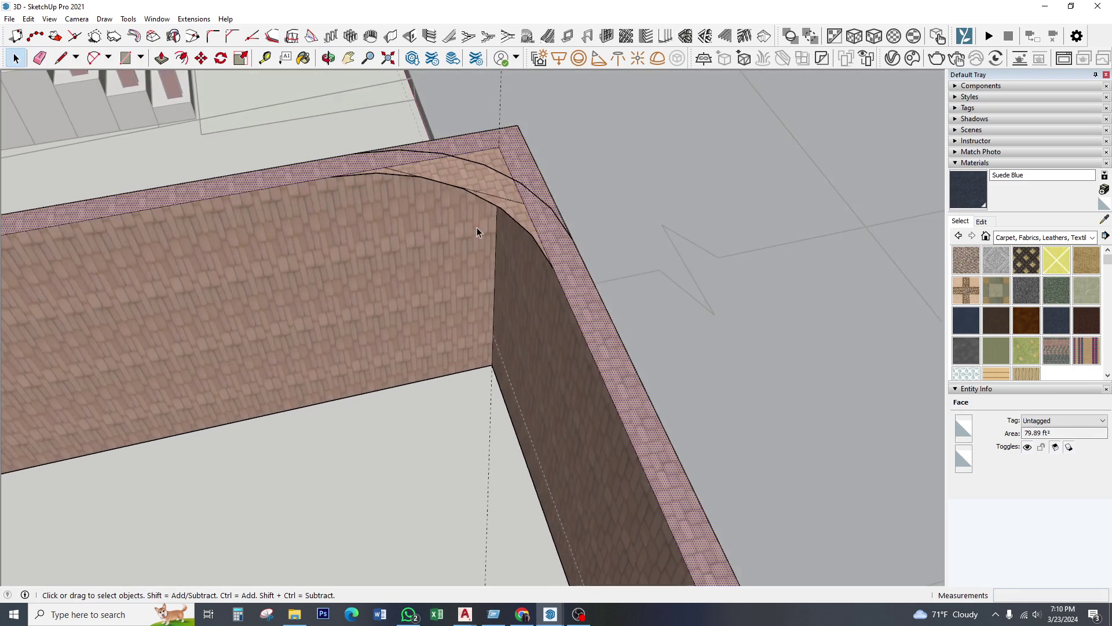
click(507, 204)
middle_drag(506, 201, 417, 255)
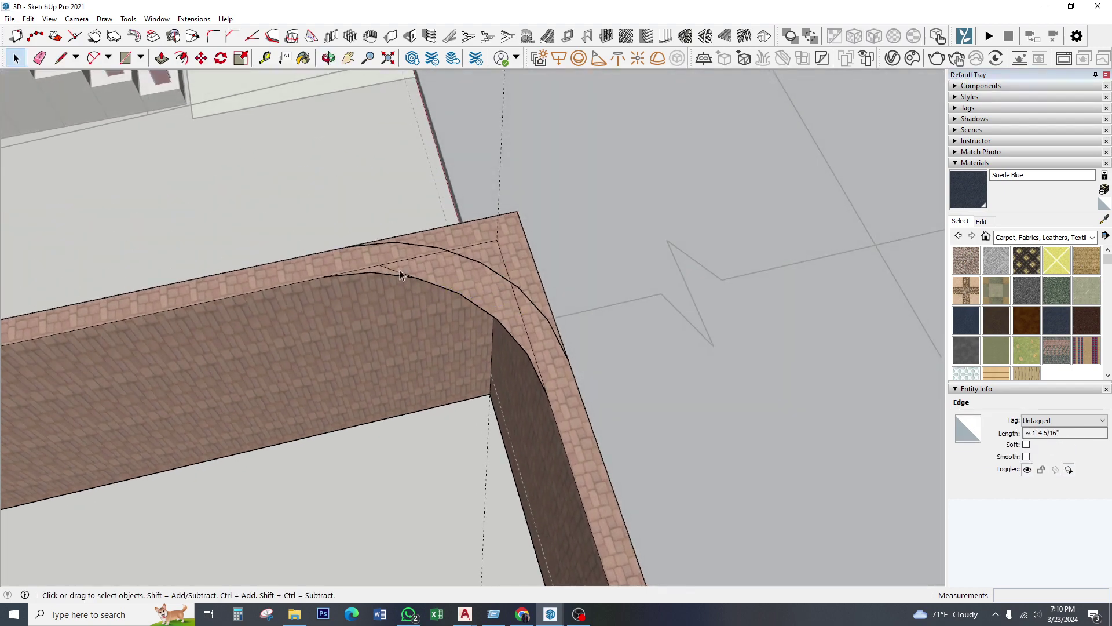
click(488, 280)
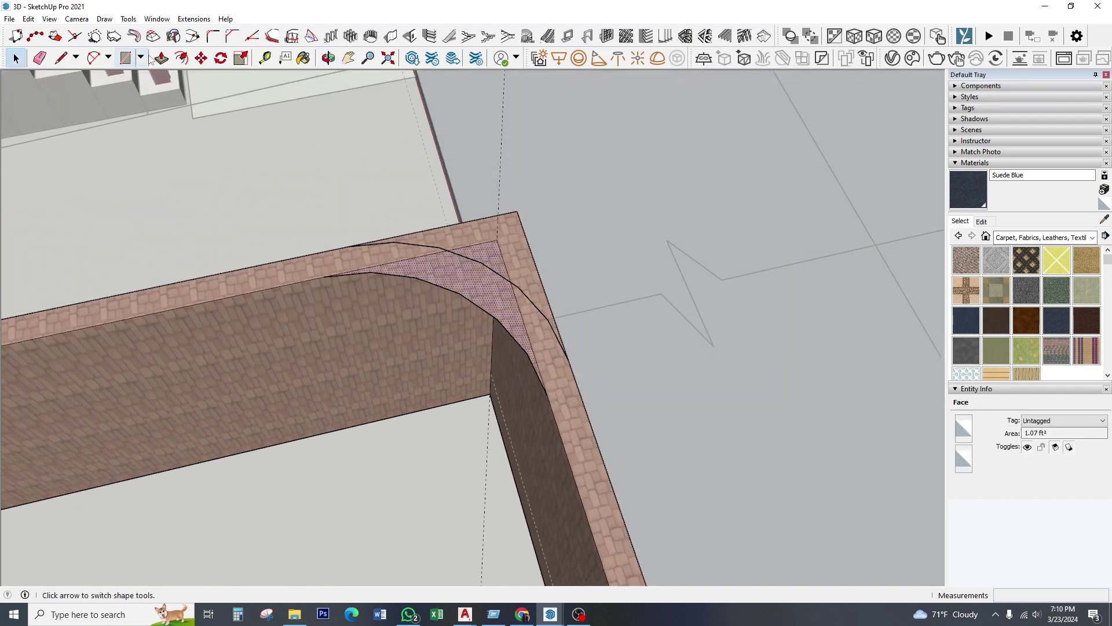
key(p)
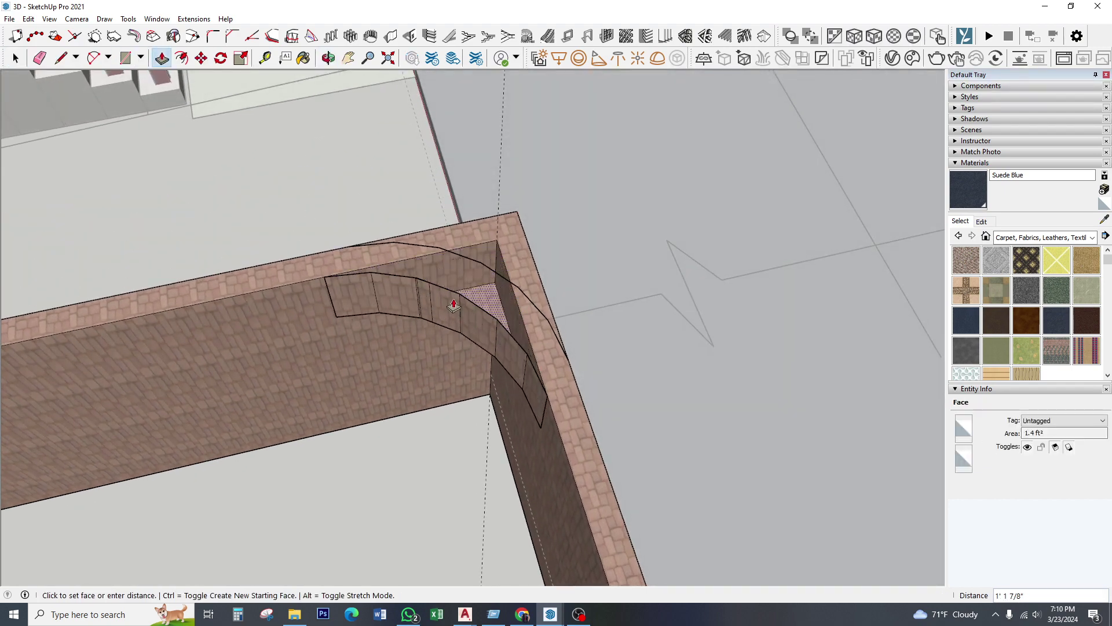
drag(453, 262, 455, 316)
scroll(515, 174, up, 5)
scroll(523, 129, down, 5)
- Pan and orbit to a level view of the curb corner walls
middle_drag(397, 489, 434, 335)
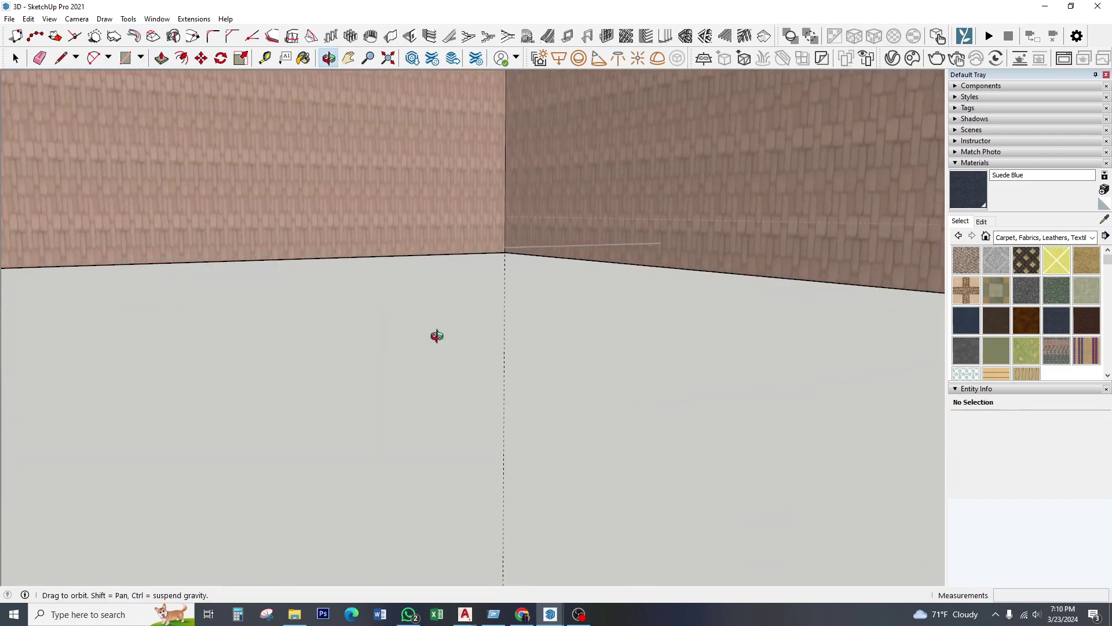
click(349, 58)
middle_drag(402, 410, 491, 206)
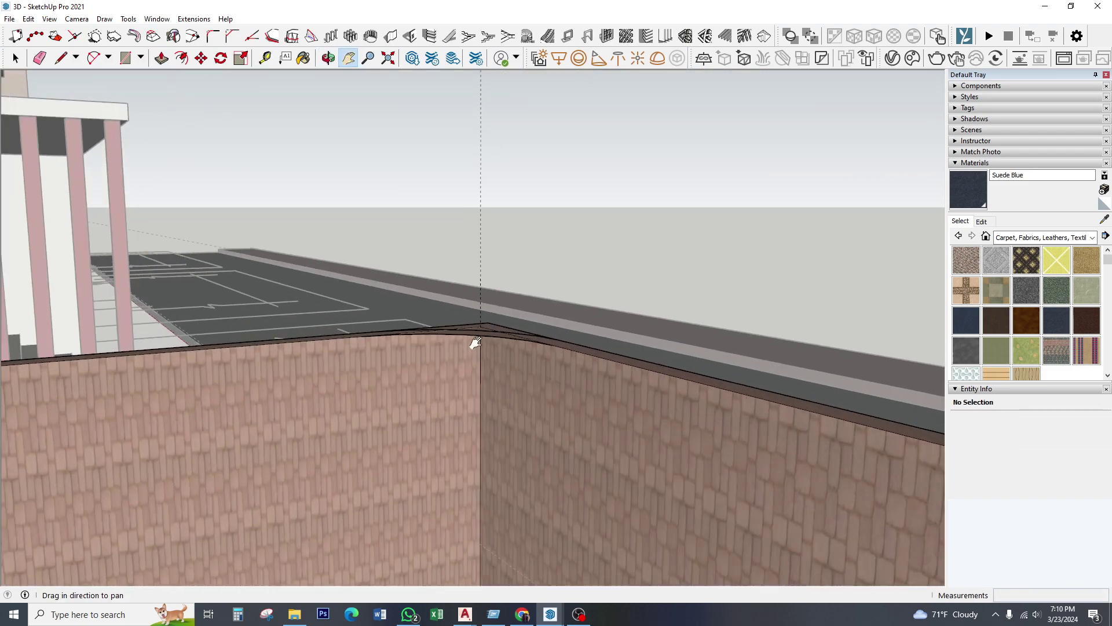
scroll(492, 206, up, 1)
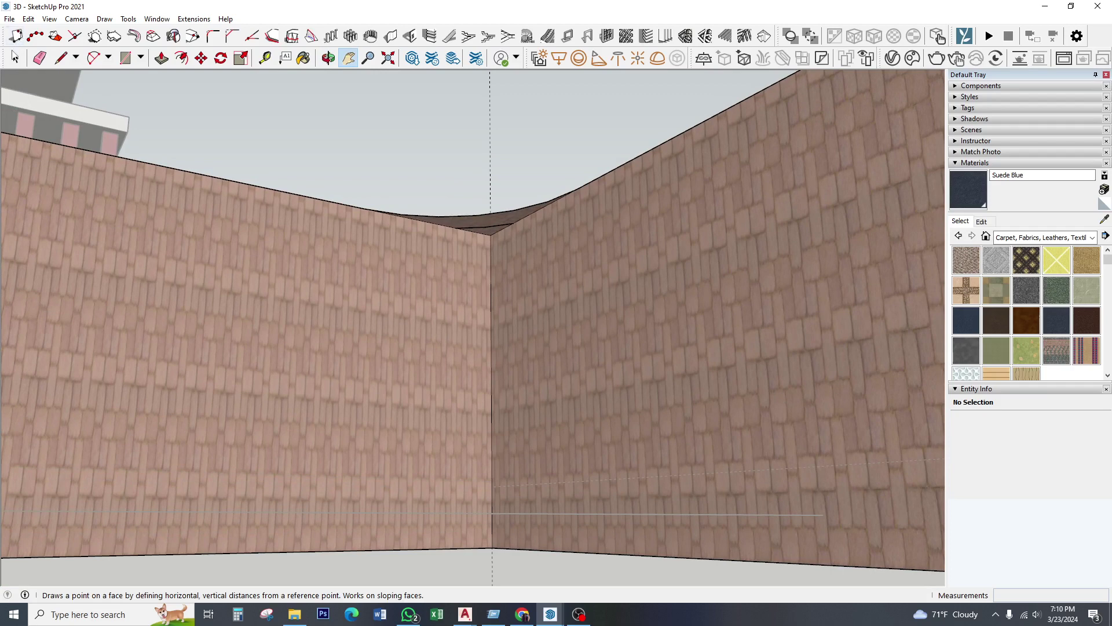
click(16, 58)
- Select the thin curb-top corner face and push it down
click(492, 230)
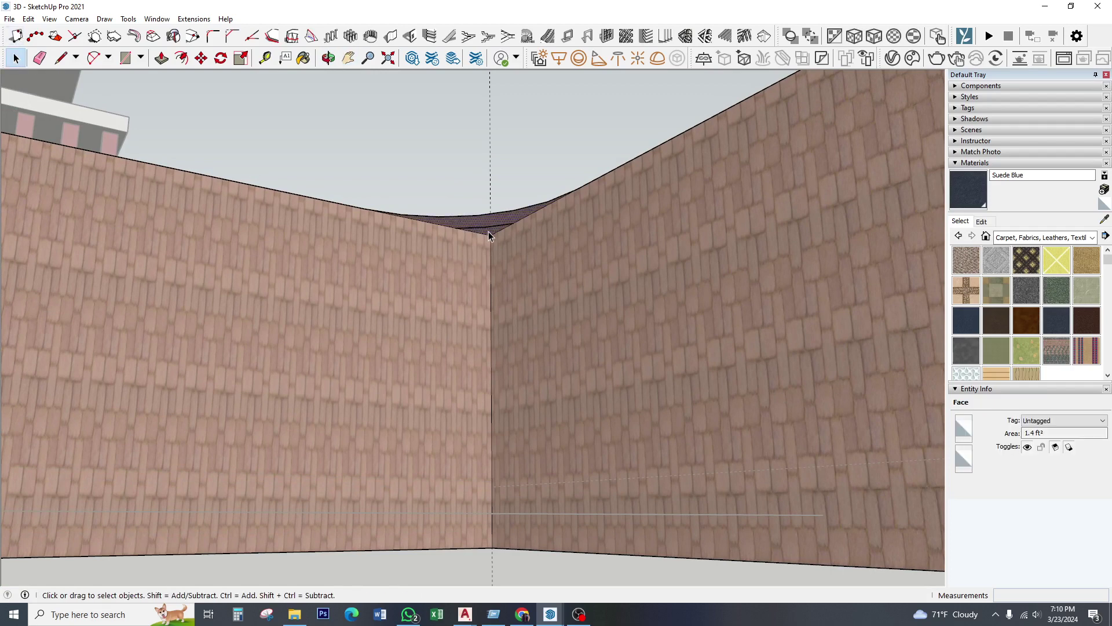
scroll(491, 229, up, 1)
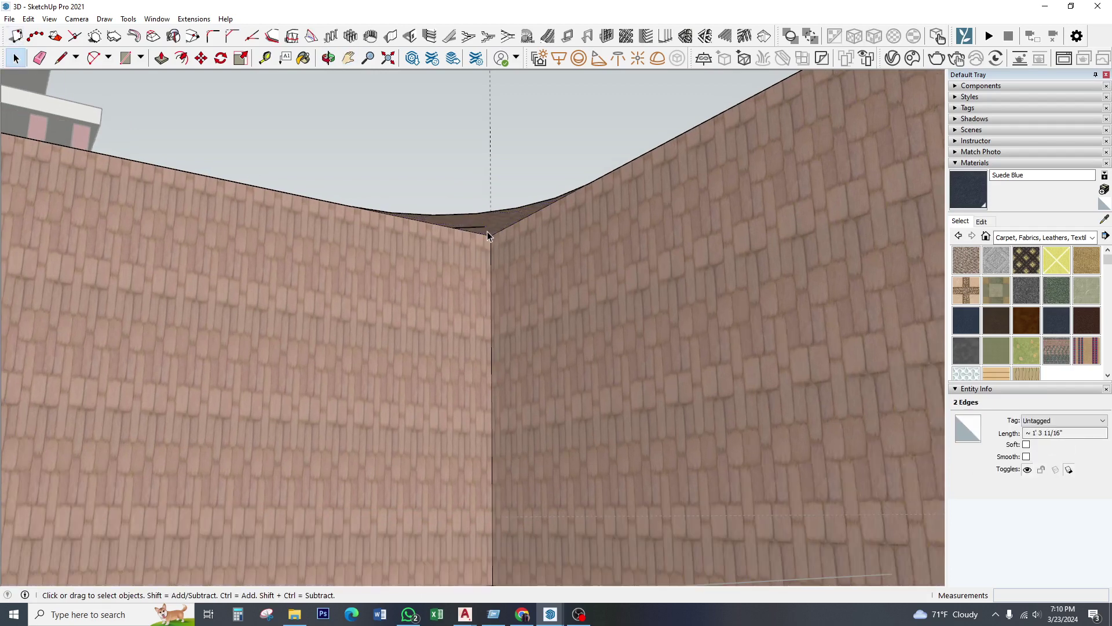
click(477, 231)
click(475, 232)
mouse_move(475, 231)
middle_down()
mouse_move(489, 384)
mouse_move(503, 234)
middle_up()
shift+click(505, 384)
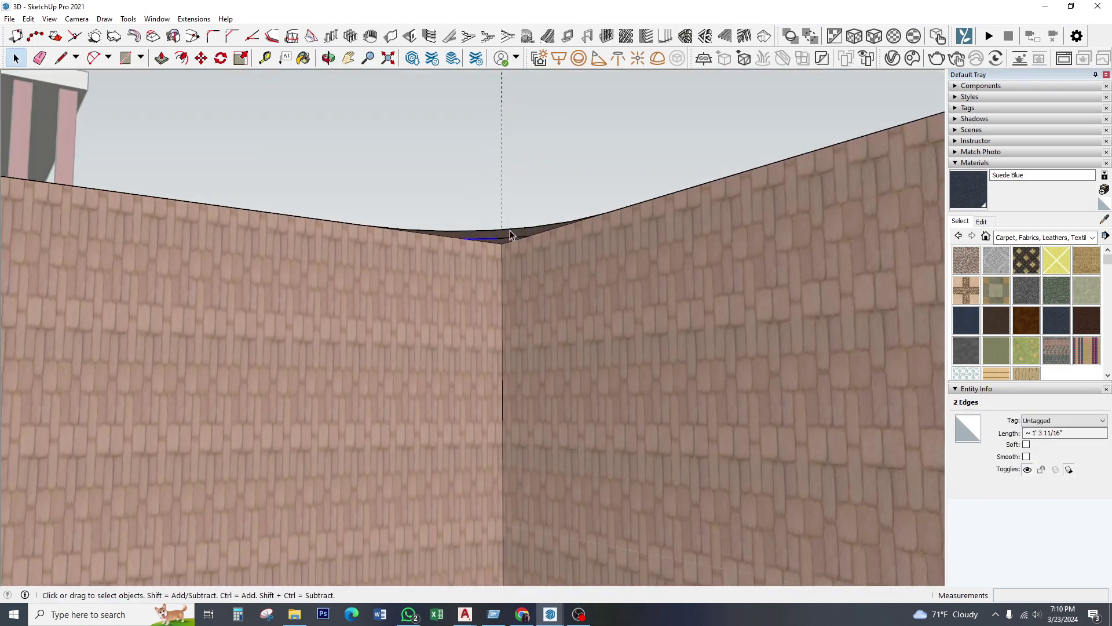
key(p)
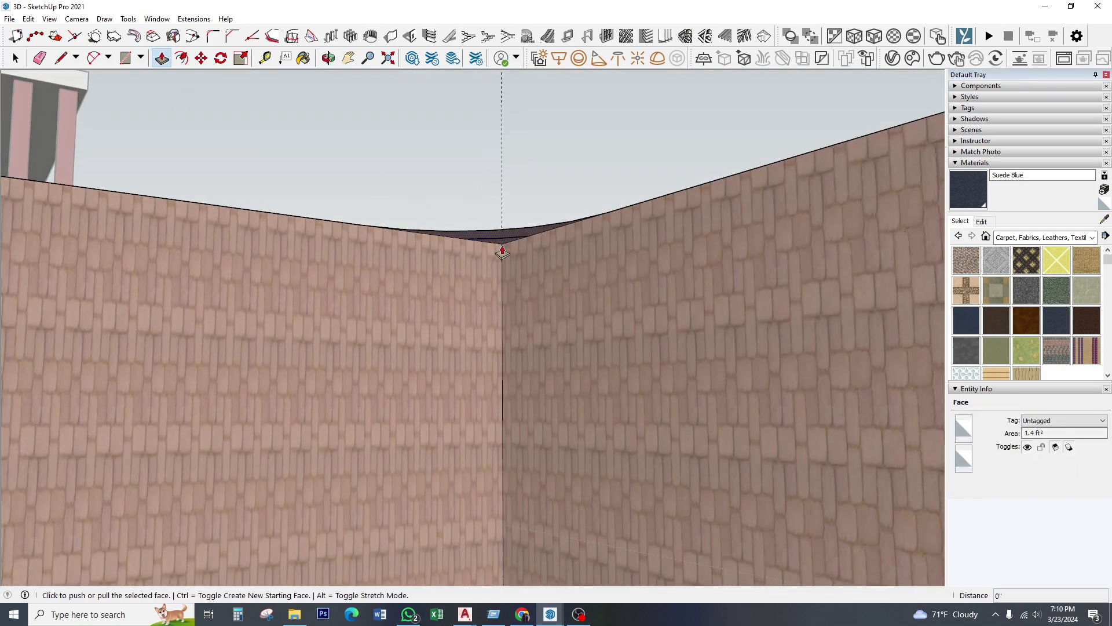
click(501, 240)
scroll(491, 318, down, 3)
mouse_move(491, 317)
middle_down()
mouse_move(491, 396)
mouse_move(529, 188)
middle_up()
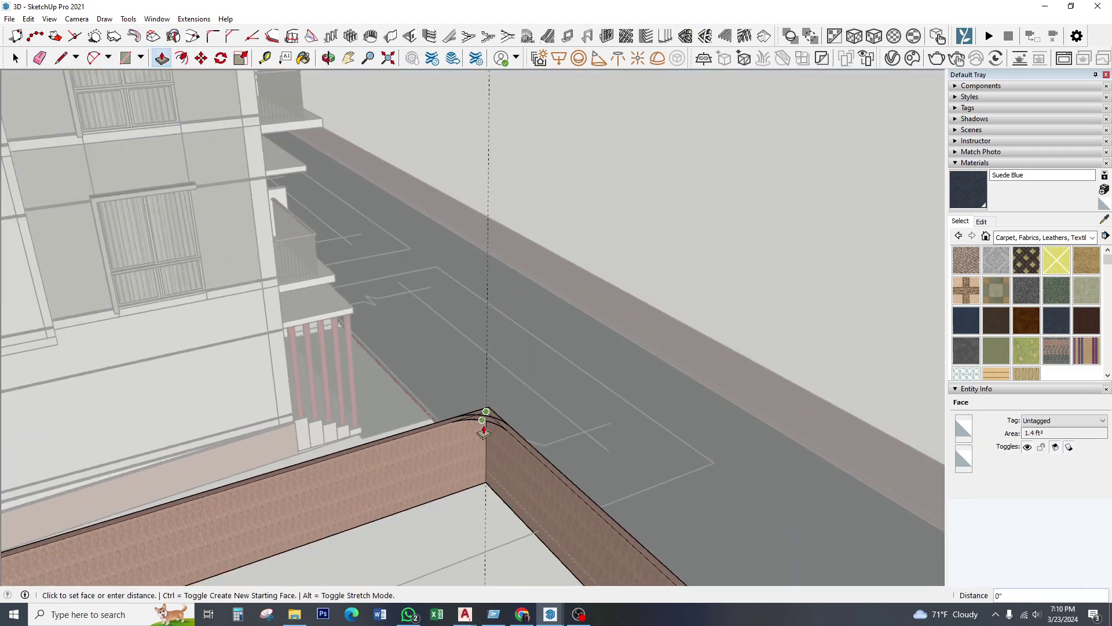
click(509, 509)
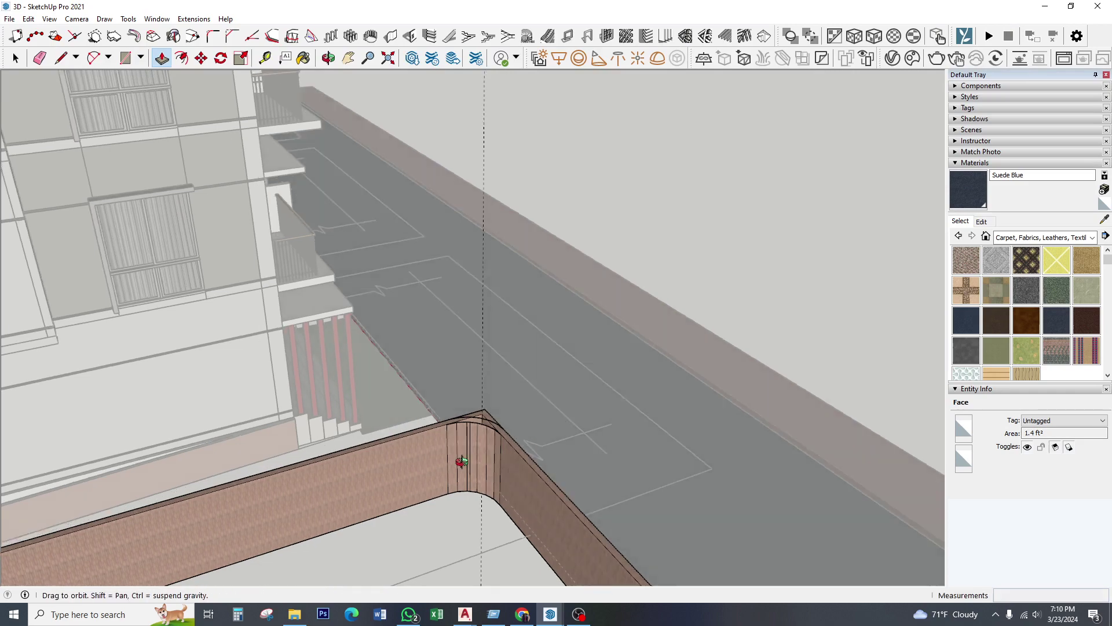
- Inspect the corner and undo the unwanted pulled face
mouse_move(509, 509)
middle_down()
mouse_move(412, 363)
mouse_move(390, 454)
mouse_move(409, 405)
mouse_move(180, 363)
mouse_move(376, 451)
middle_up()
scroll(441, 406, up, 3)
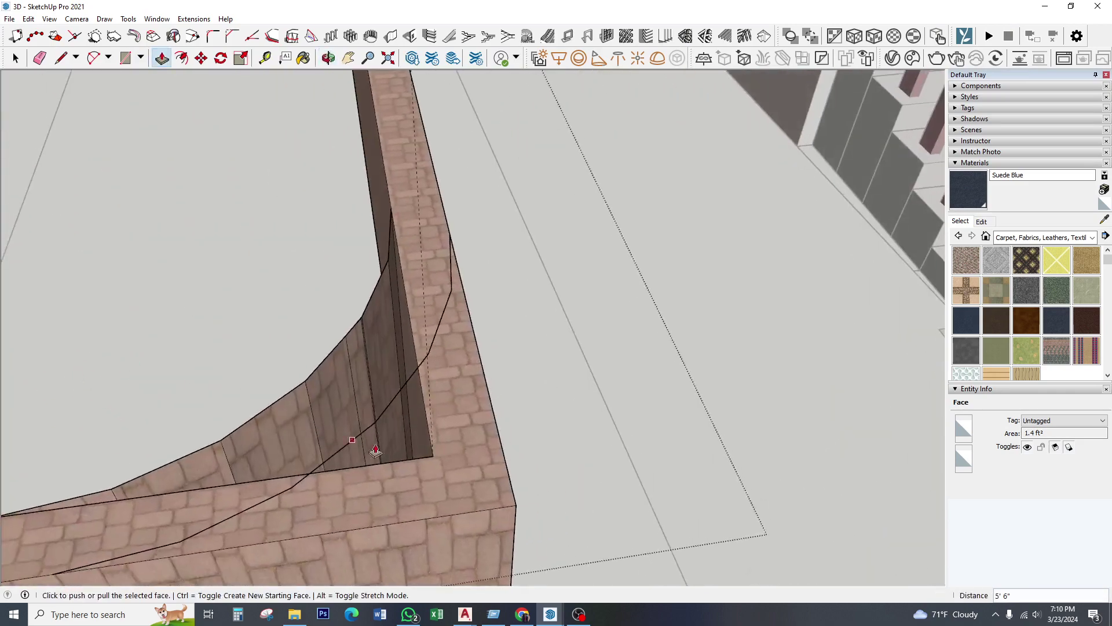
key(space)
click(314, 216)
key(ctrl+z)
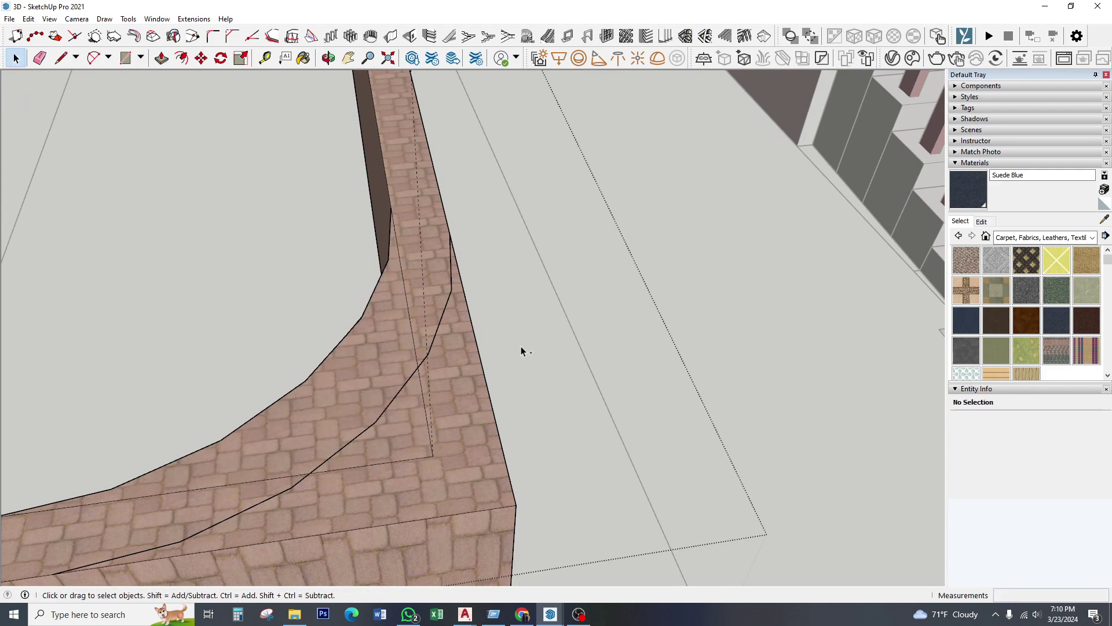
scroll(496, 344, down, 3)
- Orbit out over the building, then back down to the curb corner by the entrance
scroll(486, 343, down, 2)
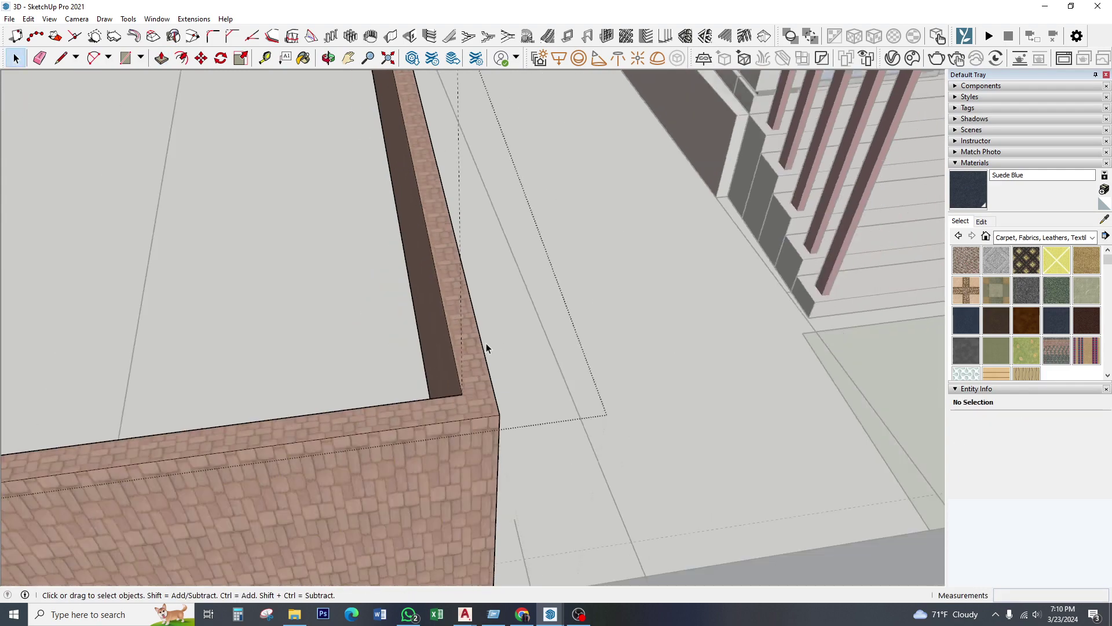
middle_drag(485, 343, 368, 346)
scroll(464, 358, down, 3)
scroll(461, 362, down, 3)
mouse_move(461, 362)
middle_down()
mouse_move(433, 257)
mouse_move(349, 241)
middle_up()
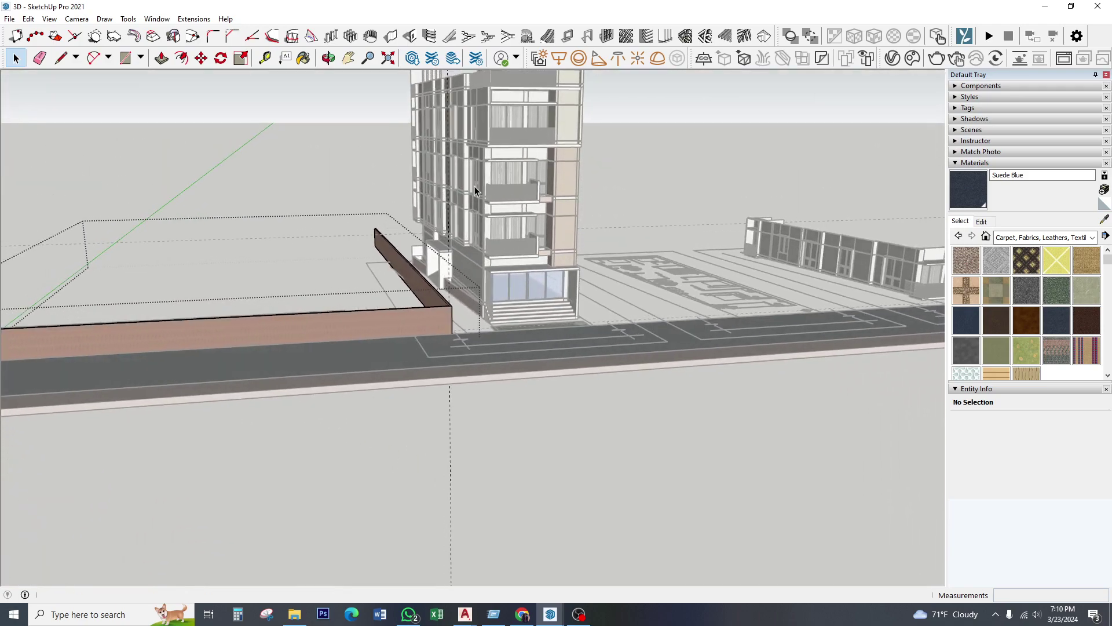
scroll(349, 241, up, 3)
scroll(349, 241, up, 2)
mouse_move(349, 241)
middle_down()
mouse_move(458, 355)
mouse_move(437, 401)
middle_up()
scroll(449, 388, up, 2)
scroll(449, 394, up, 2)
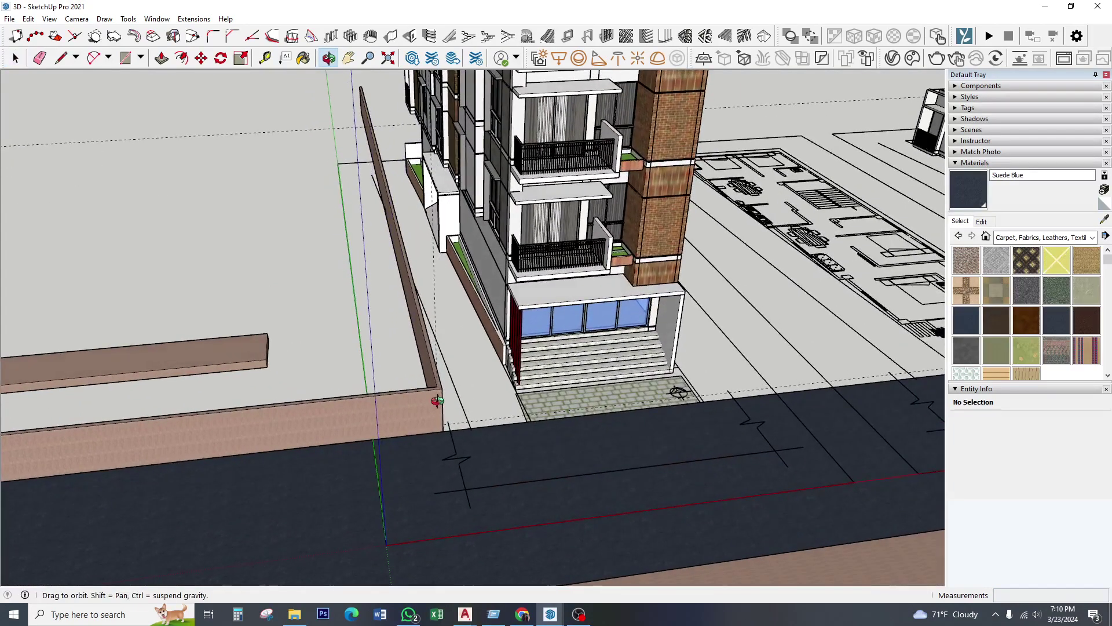
scroll(439, 401, up, 2)
scroll(440, 402, up, 1)
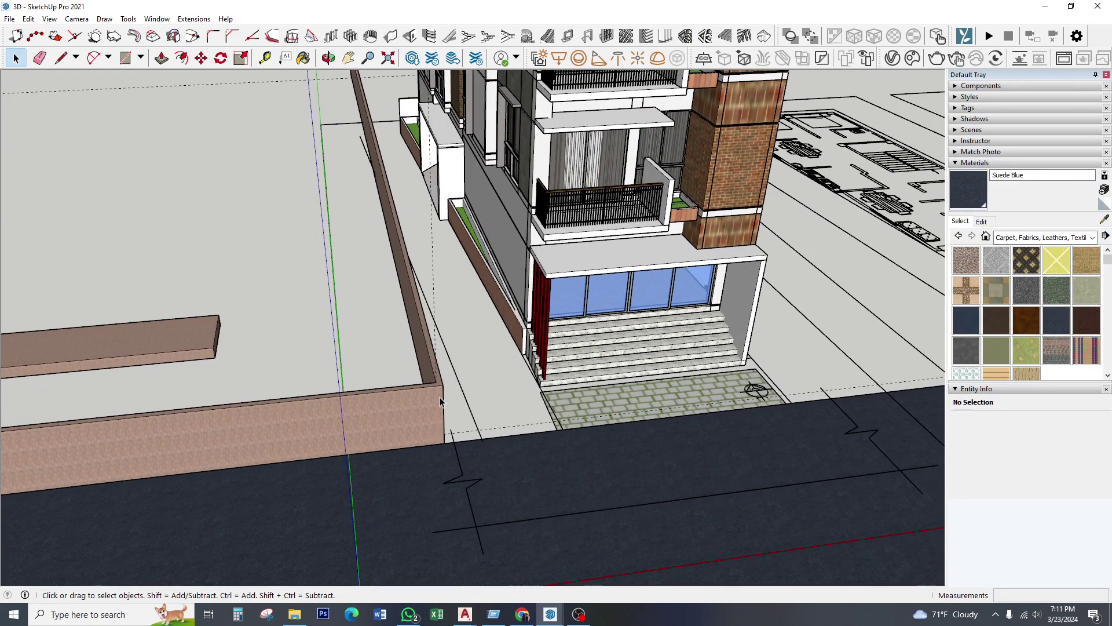
scroll(441, 399, down, 2)
scroll(454, 394, down, 1)
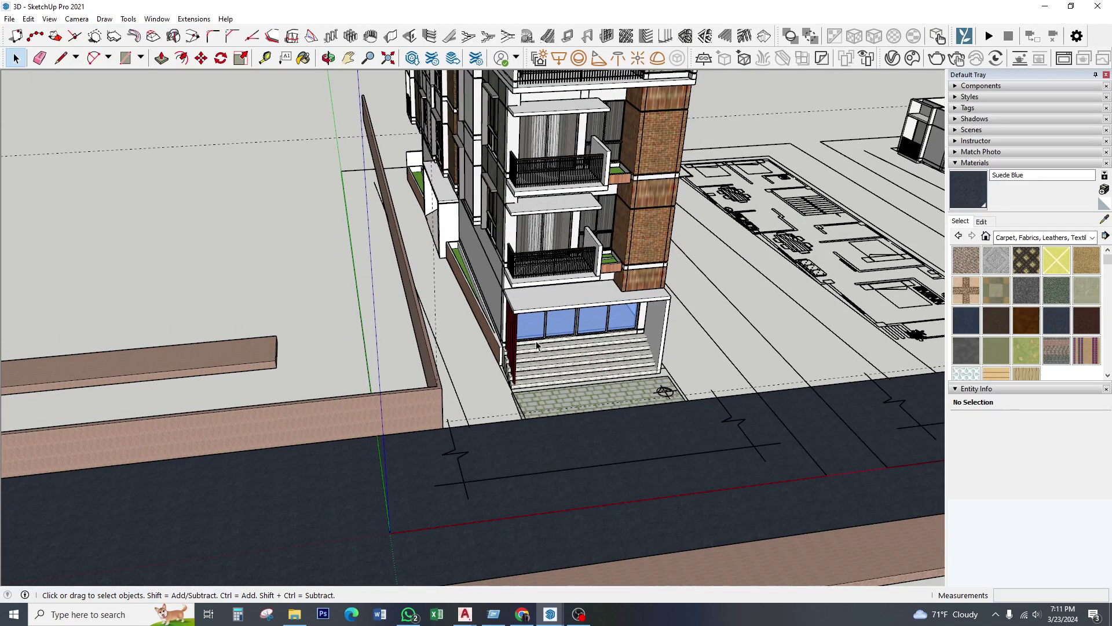
middle_drag(515, 383, 470, 470)
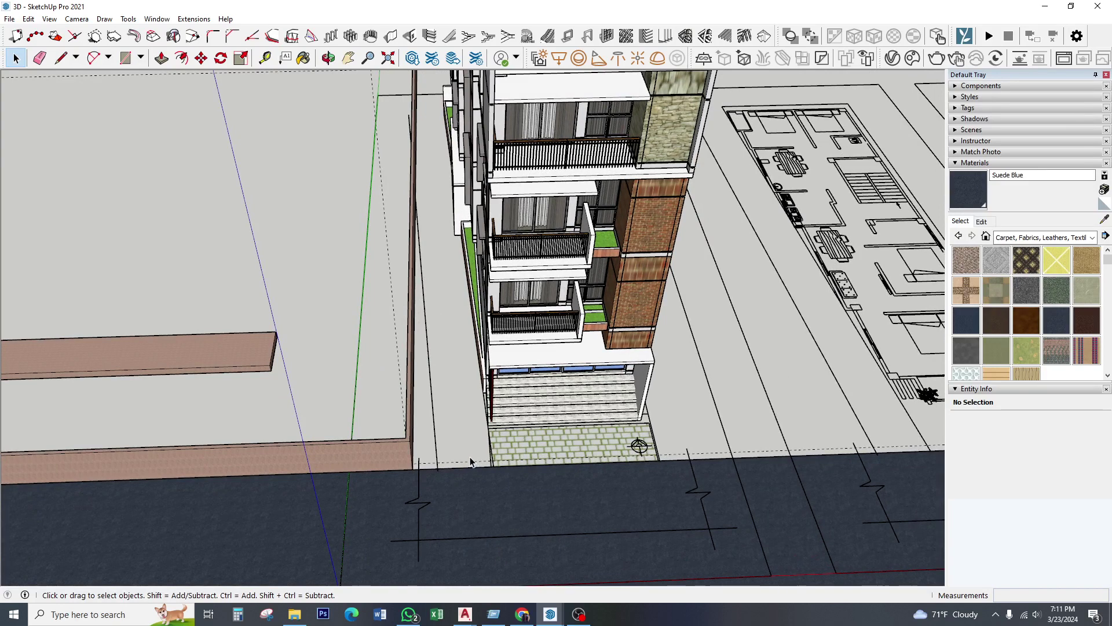
middle_drag(491, 409, 481, 371)
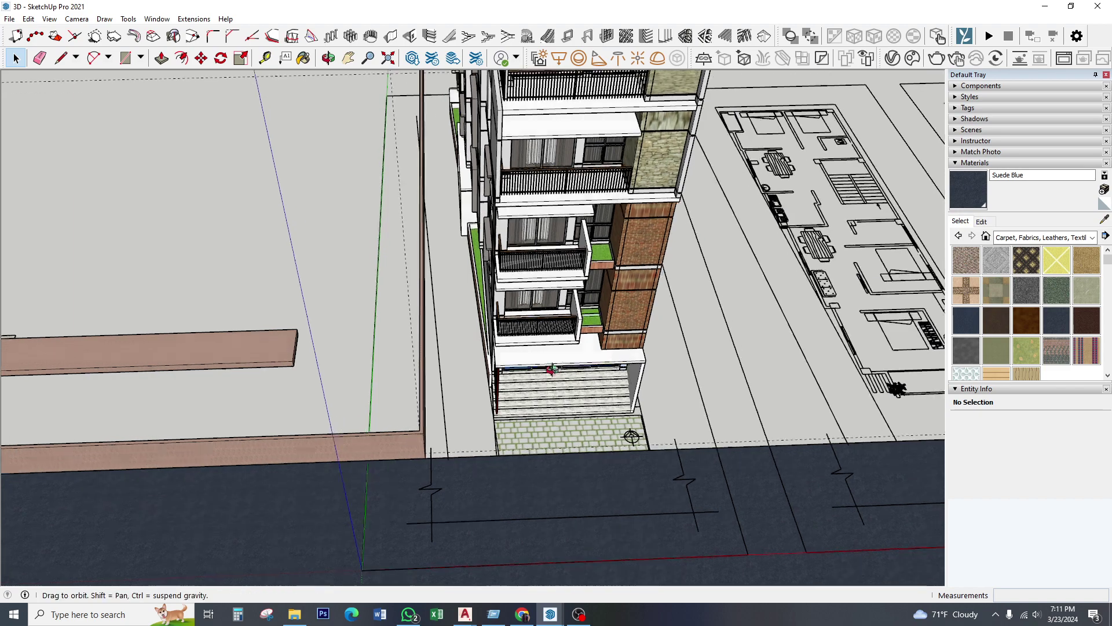
- Activate the Chamfer tool and zoom in on the curb corner
click(232, 37)
scroll(423, 436, up, 3)
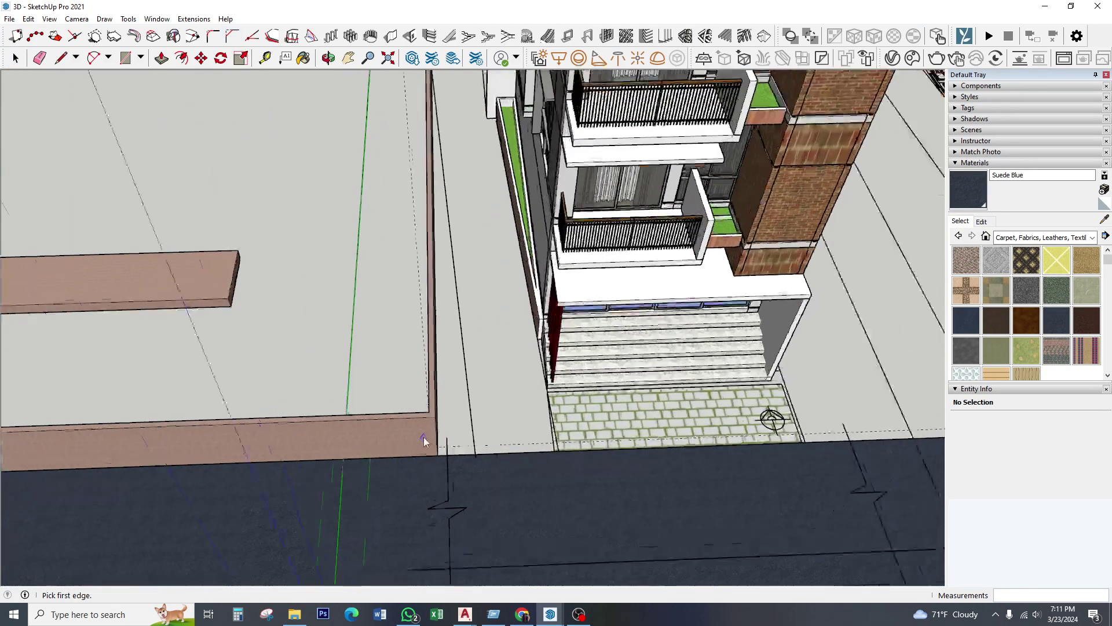
scroll(425, 423, up, 3)
scroll(433, 404, up, 3)
- Try chamfering the curb corner edge and dismiss the grouped-edge warning
click(433, 394)
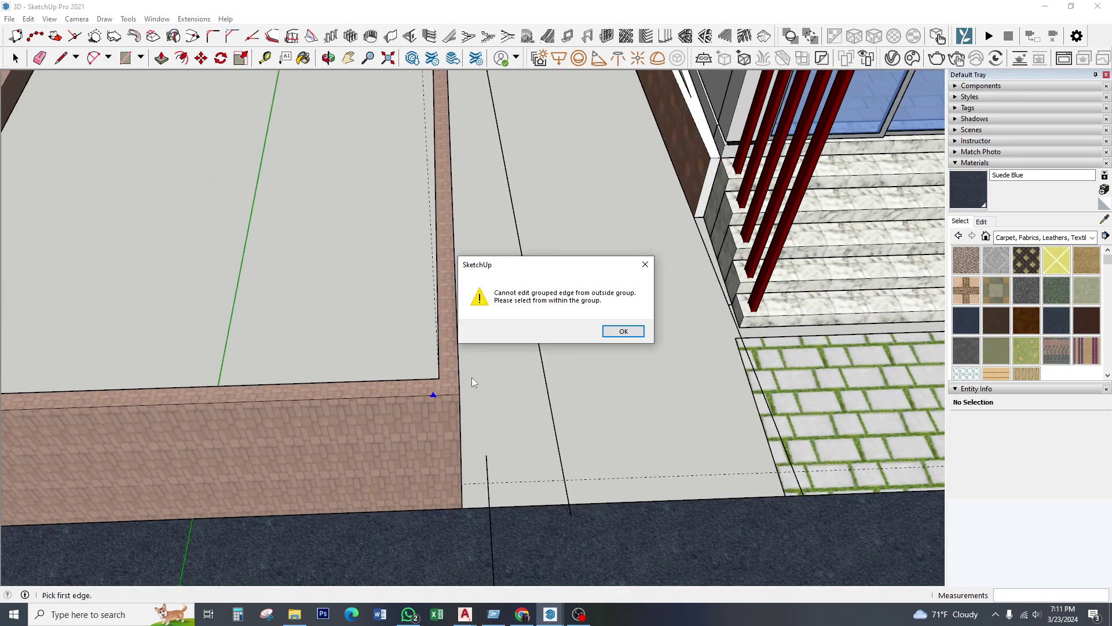
key(Return)
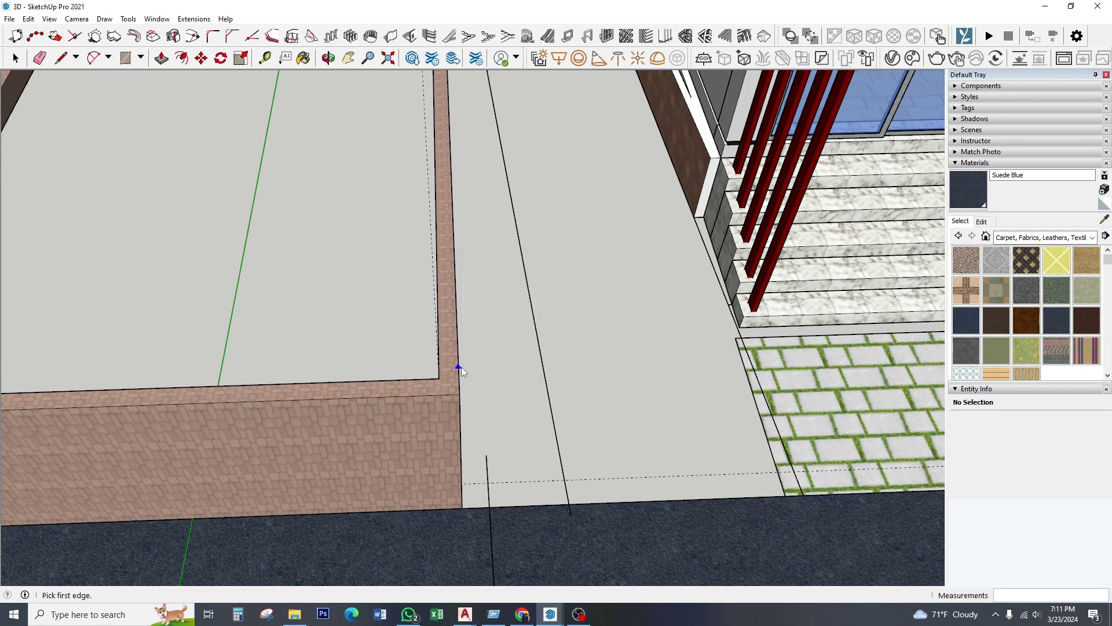
click(461, 367)
click(608, 333)
scroll(490, 287, down, 2)
key(space)
- Select the short curb strip group beside the building
scroll(481, 327, down, 3)
middle_drag(480, 327, 460, 281)
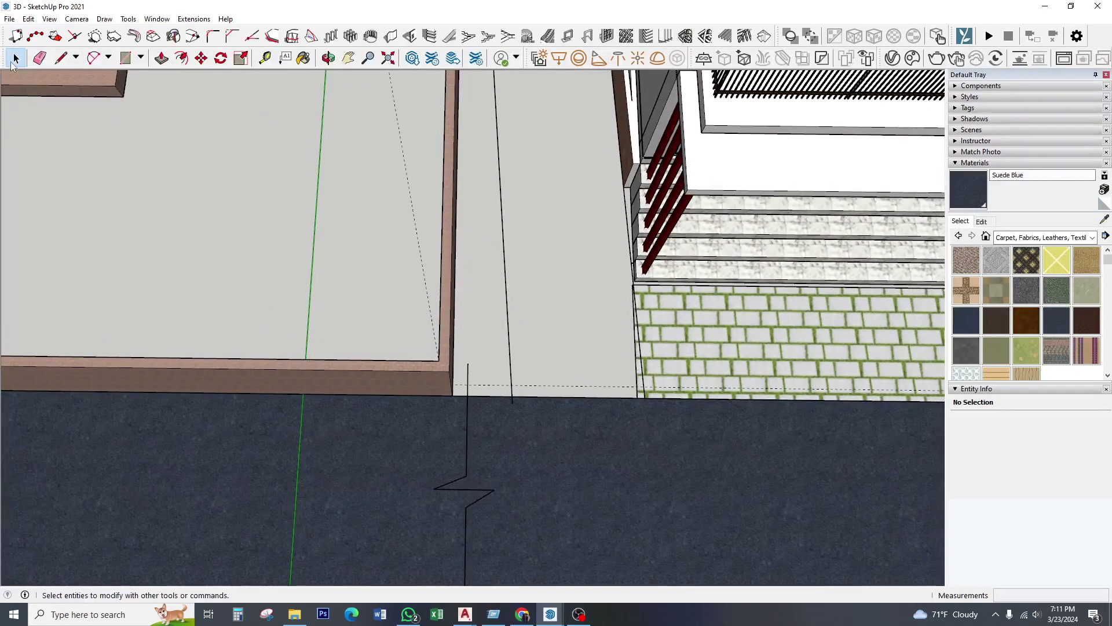
click(15, 58)
middle_drag(268, 248, 505, 405)
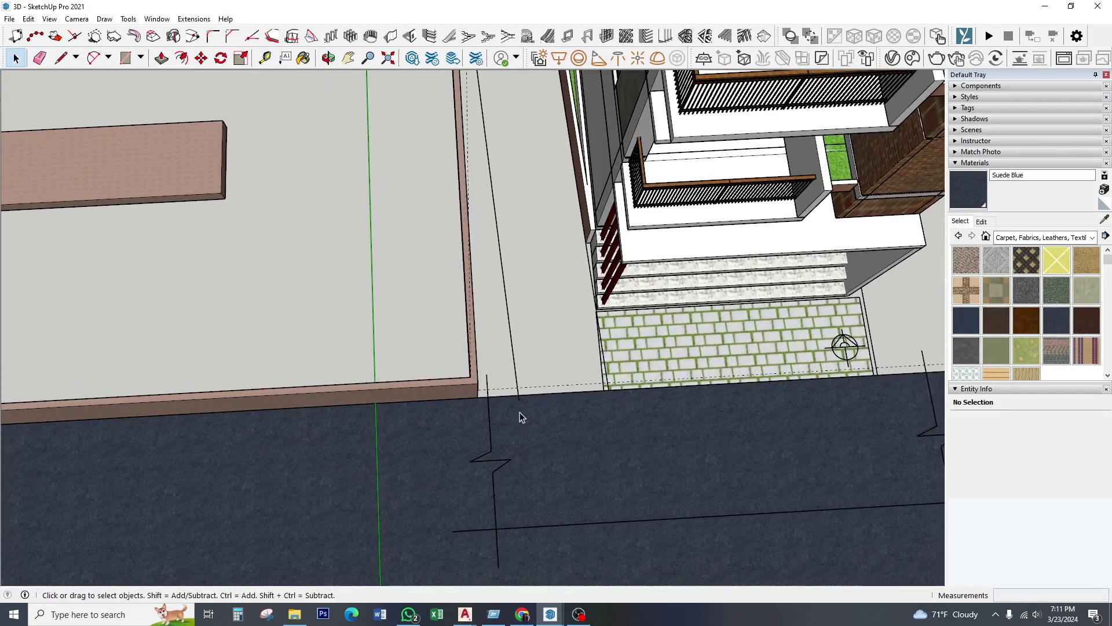
click(476, 384)
middle_drag(505, 397, 469, 400)
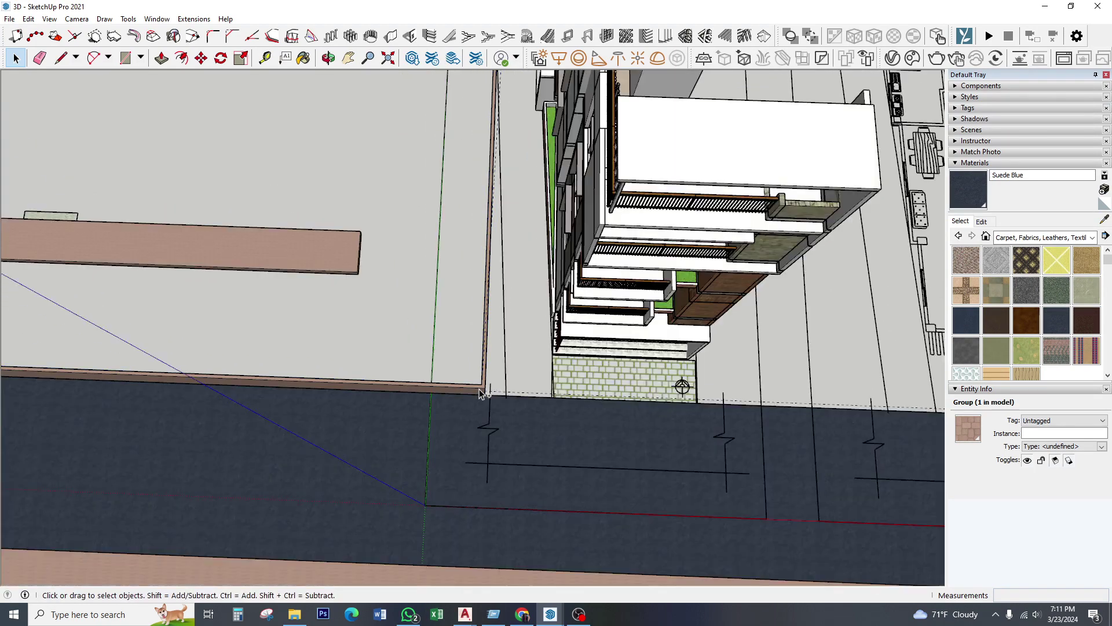
- Enter the curb strip group for editing, then exit and reselect it
double_click(478, 388)
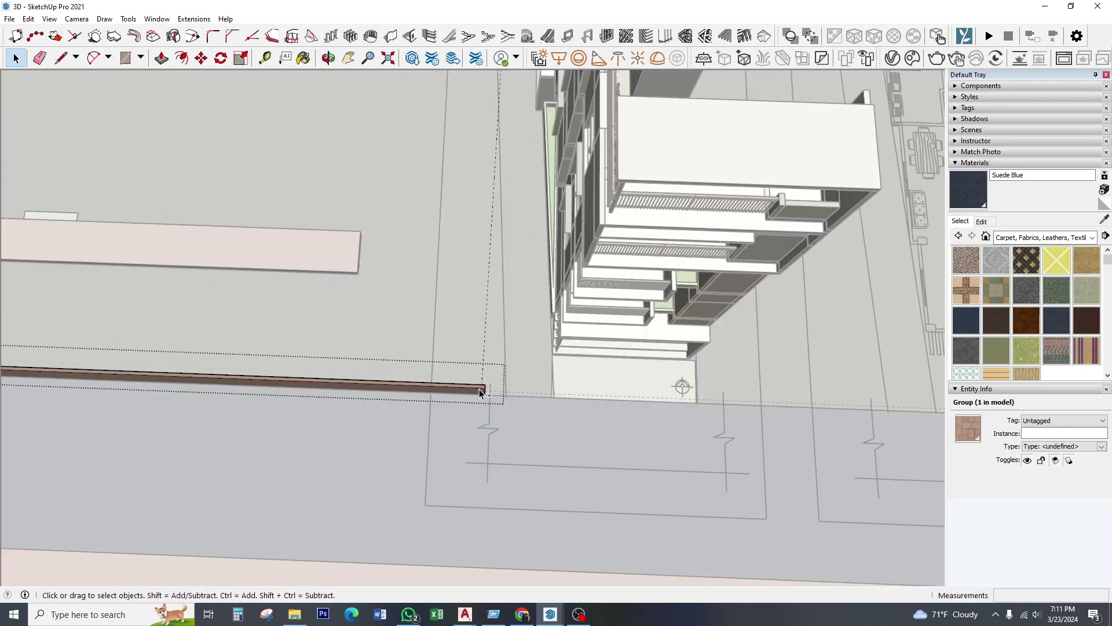
mouse_move(479, 388)
middle_down()
mouse_move(503, 401)
mouse_move(481, 397)
middle_up()
click(503, 401)
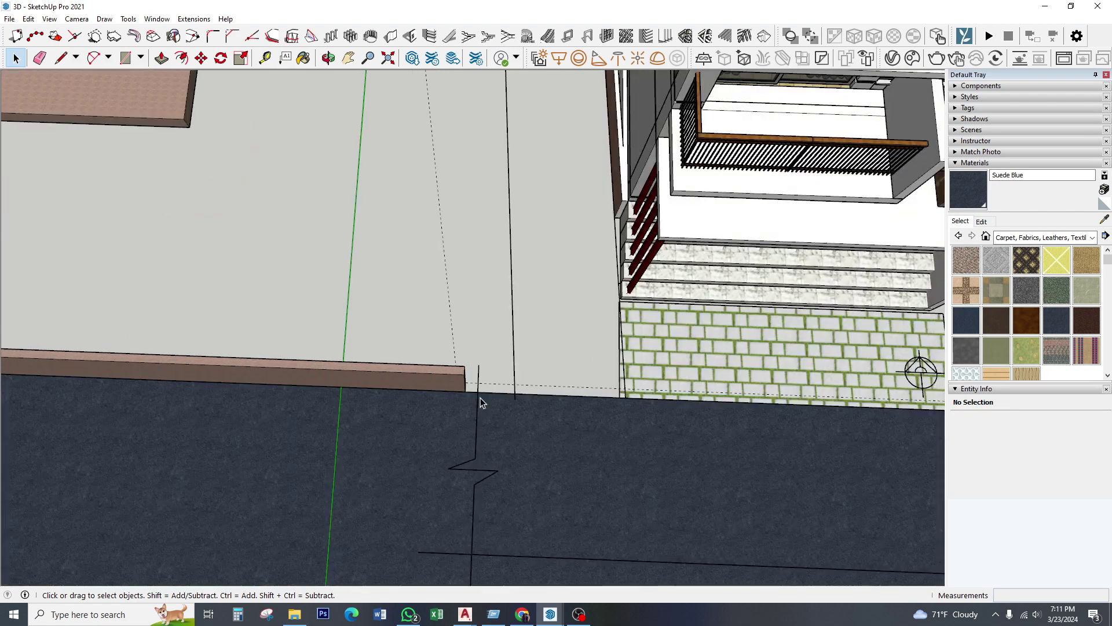
click(447, 385)
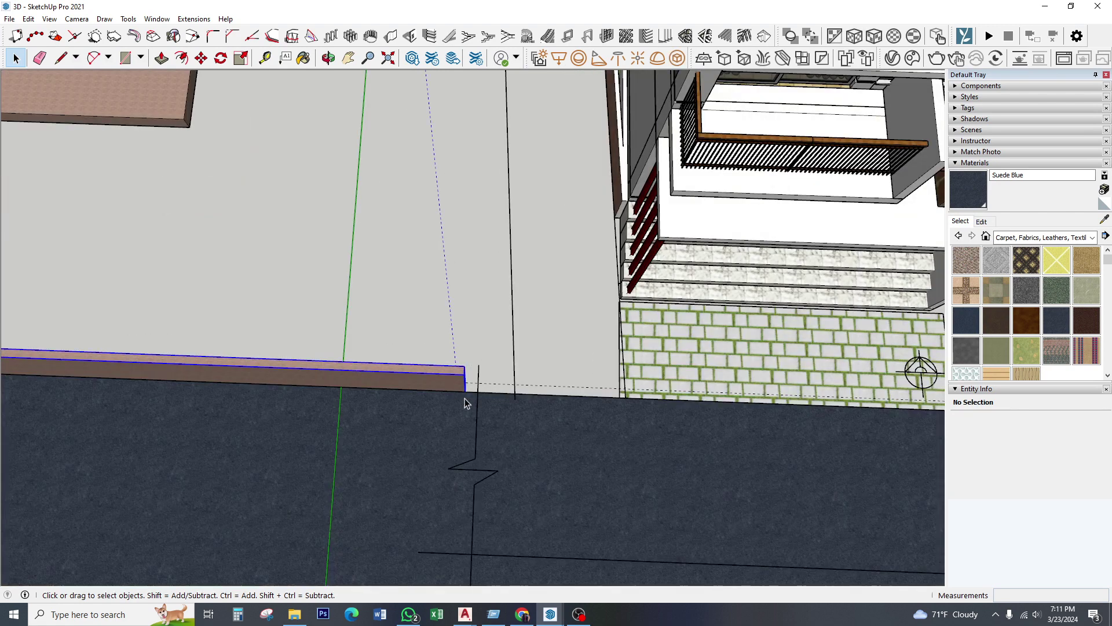
double_click(453, 318)
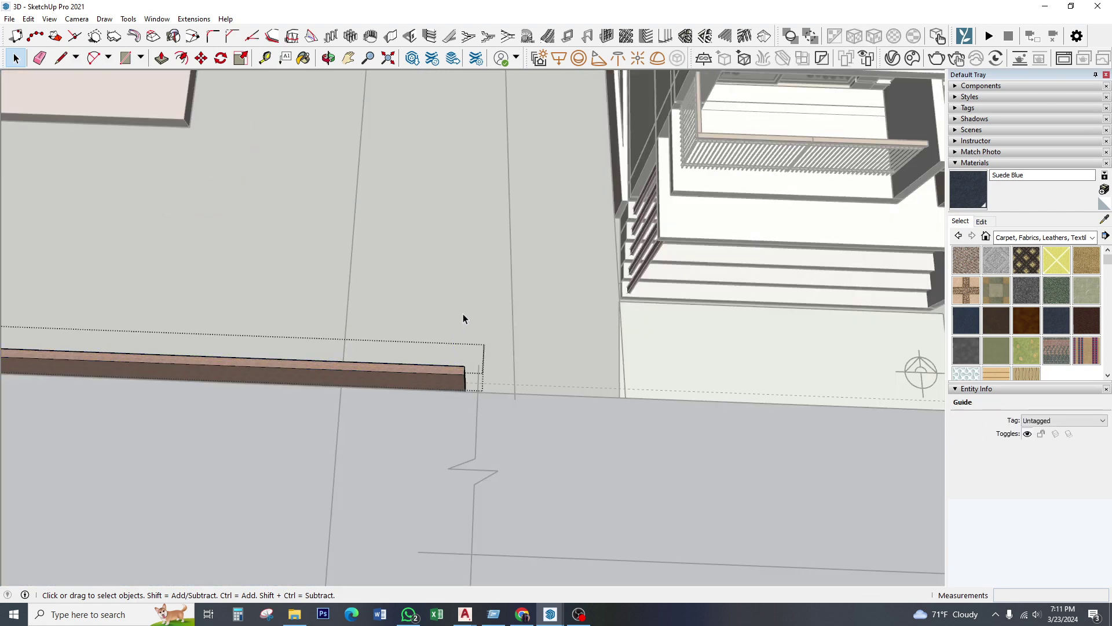
click(455, 383)
- Stretch the short curb strip to about 1.03 times its length from its end grip
click(455, 387)
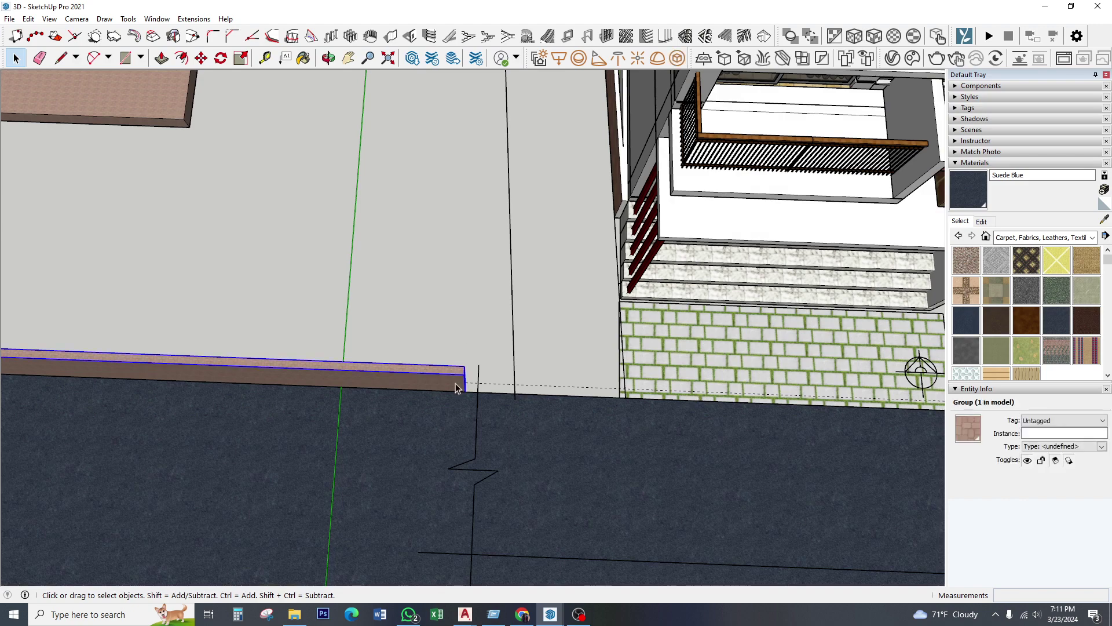
click(241, 58)
scroll(498, 389, up, 2)
scroll(457, 382, up, 2)
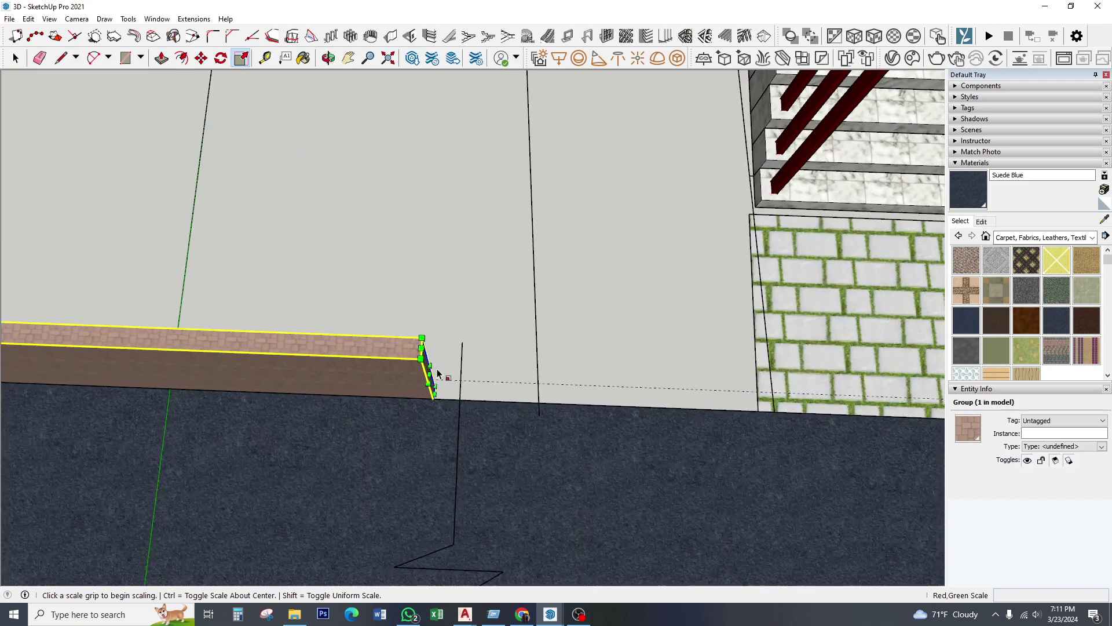
click(429, 374)
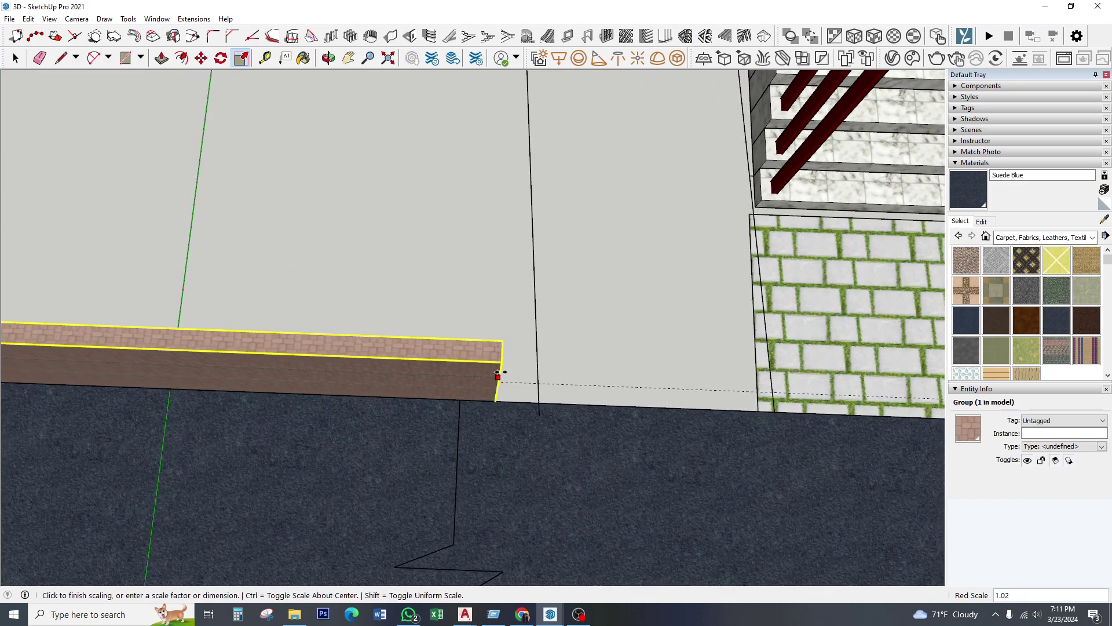
click(534, 310)
scroll(380, 409, down, 3)
middle_drag(805, 380, 572, 170)
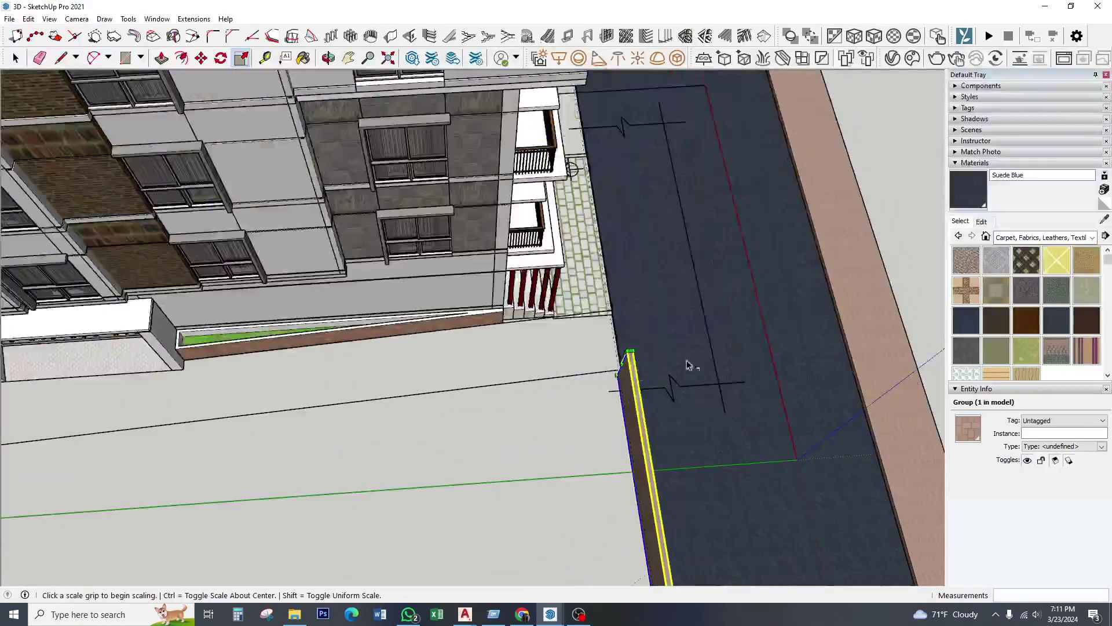
scroll(688, 364, down, 2)
scroll(666, 377, down, 2)
key(space)
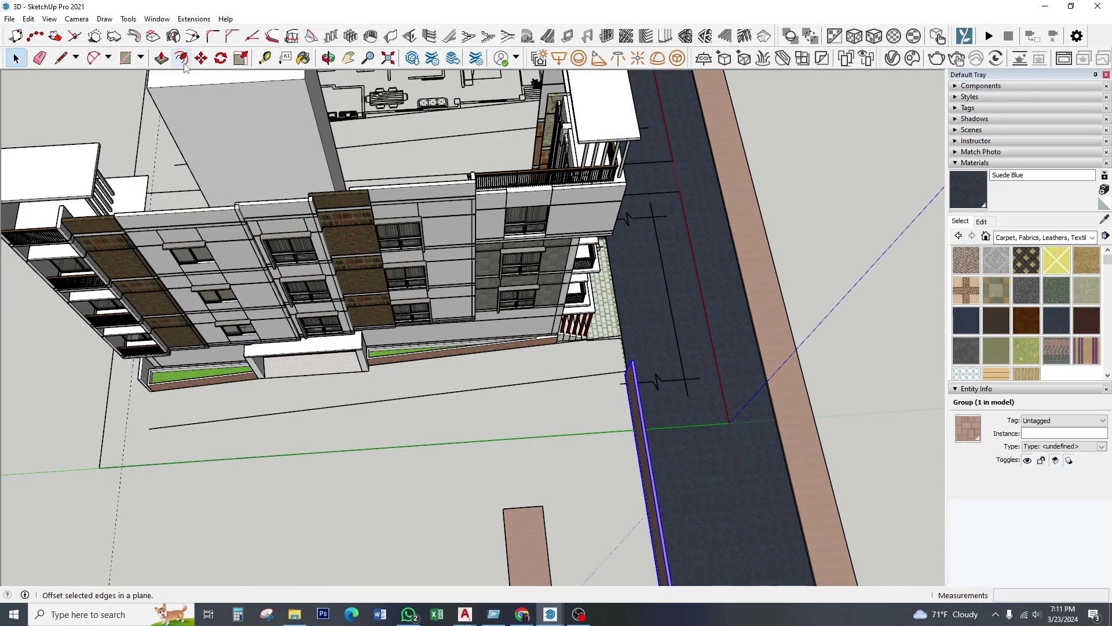
- Start a Tape Measure guide at the end of the long curb
middle_drag(633, 406, 655, 333)
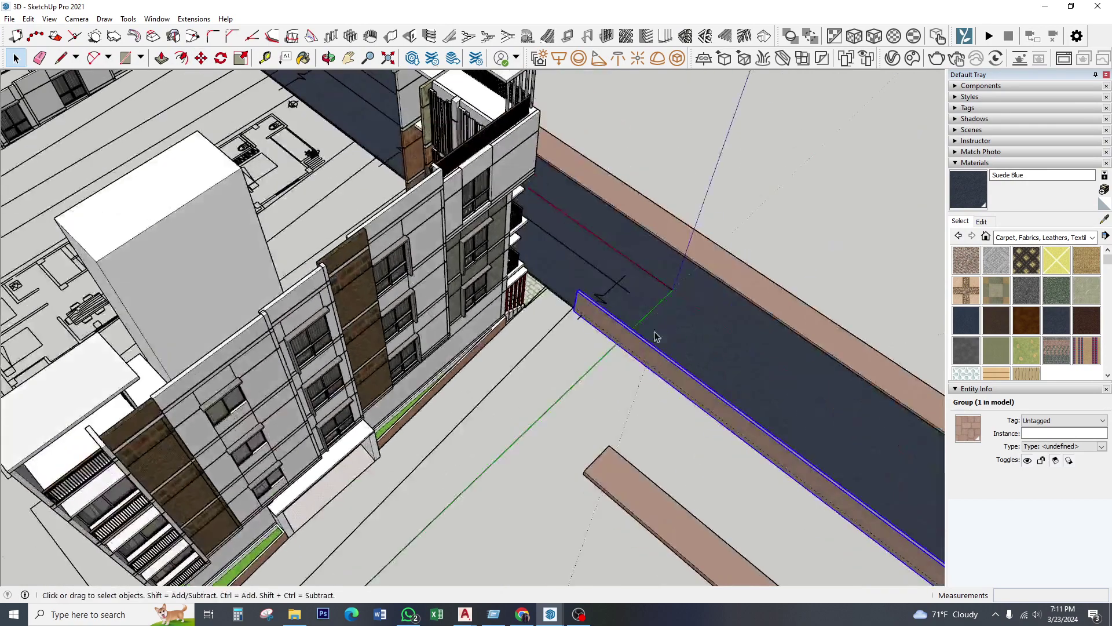
scroll(596, 311, up, 2)
scroll(576, 313, up, 2)
scroll(560, 299, up, 3)
scroll(557, 293, up, 2)
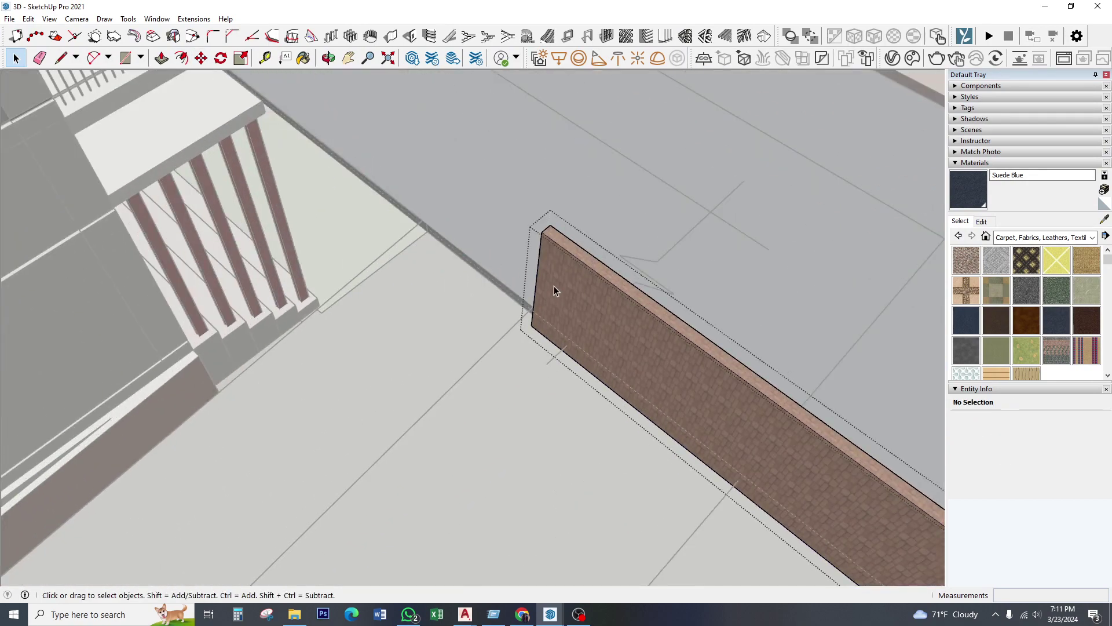
key(t)
click(544, 274)
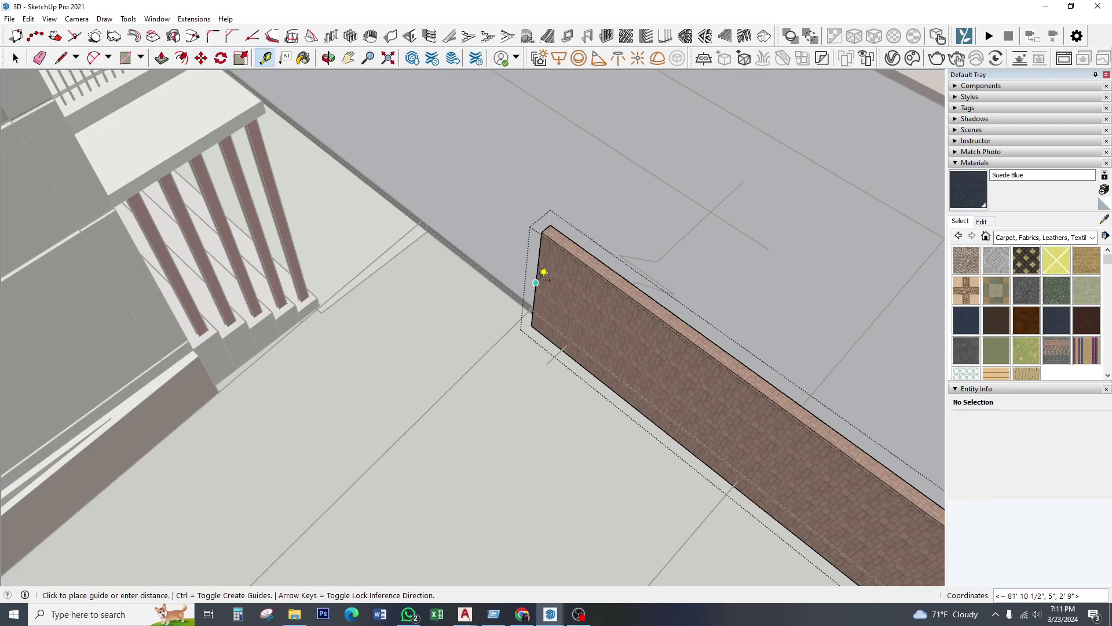
text(5)
- Place a guide 5 from the curb end and draw a line across the curb's top face
click(558, 280)
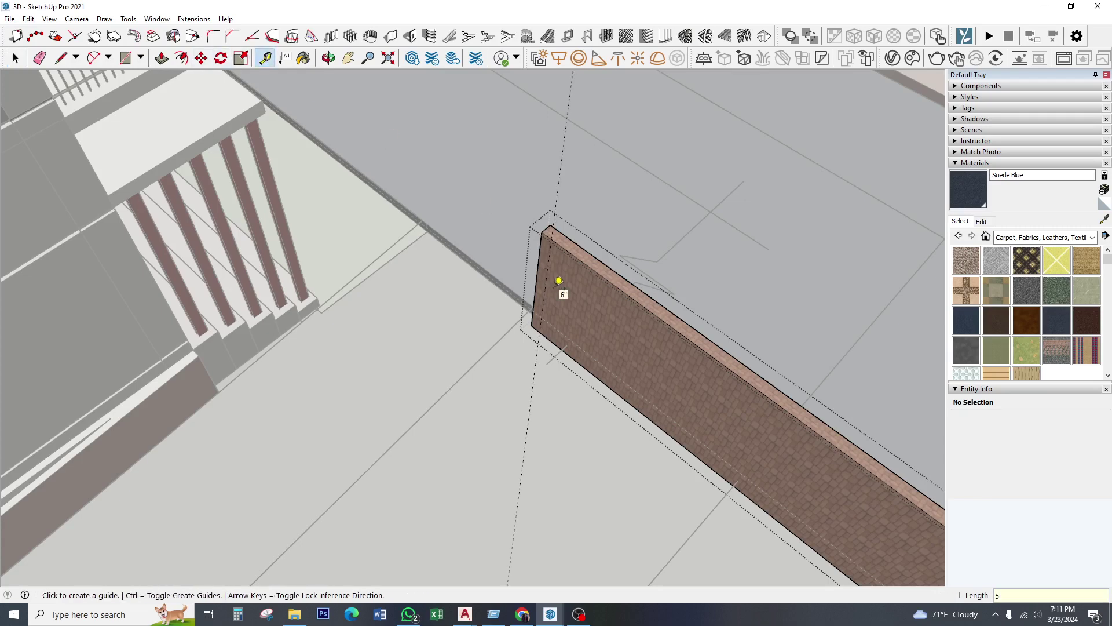
click(61, 58)
scroll(558, 283, up, 2)
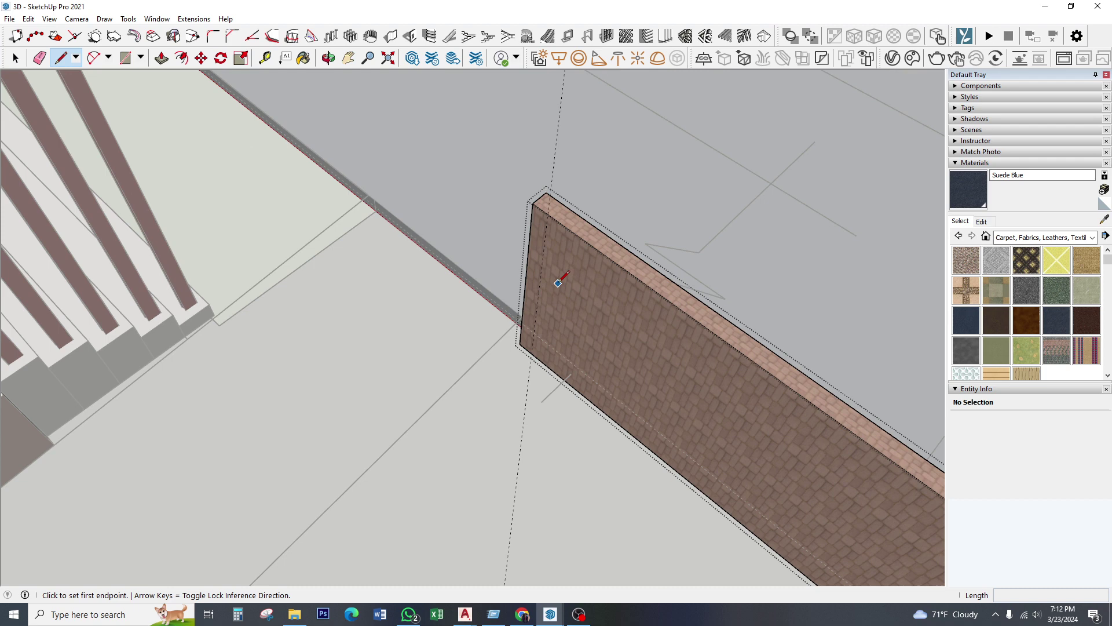
click(547, 215)
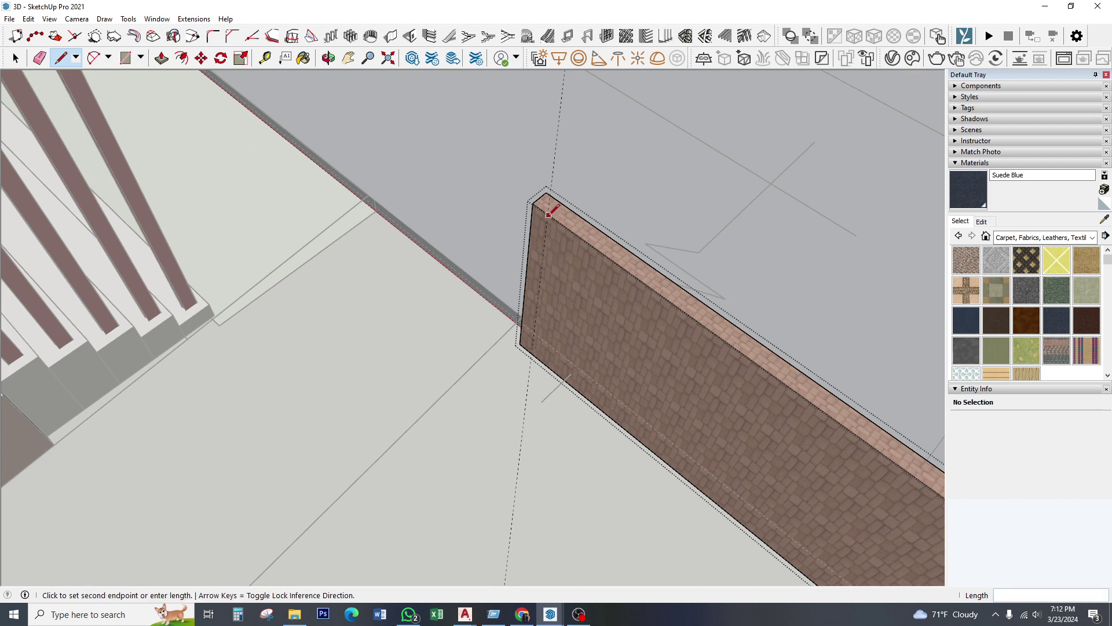
click(531, 348)
- Draw a matching line up the curb's end face to the top corner
middle_drag(533, 343, 723, 308)
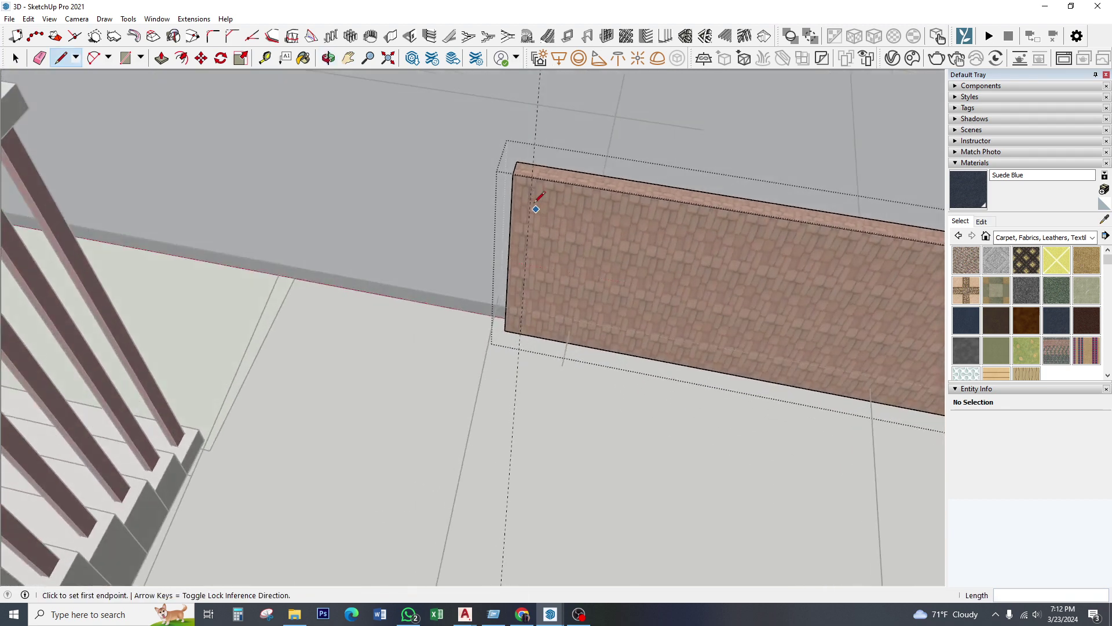
scroll(529, 186, up, 2)
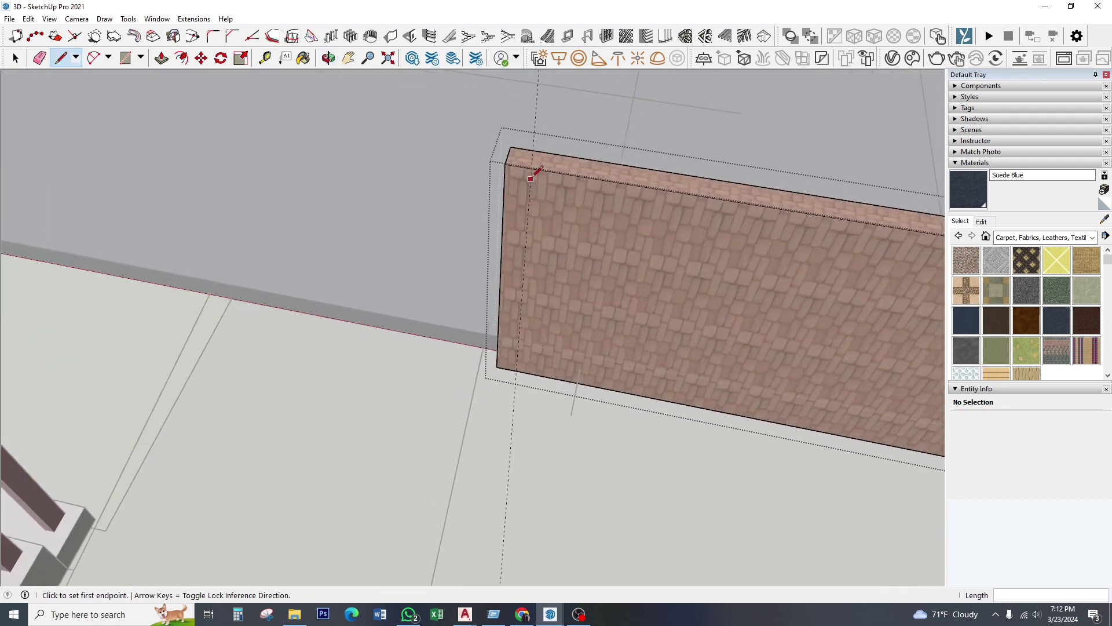
click(516, 370)
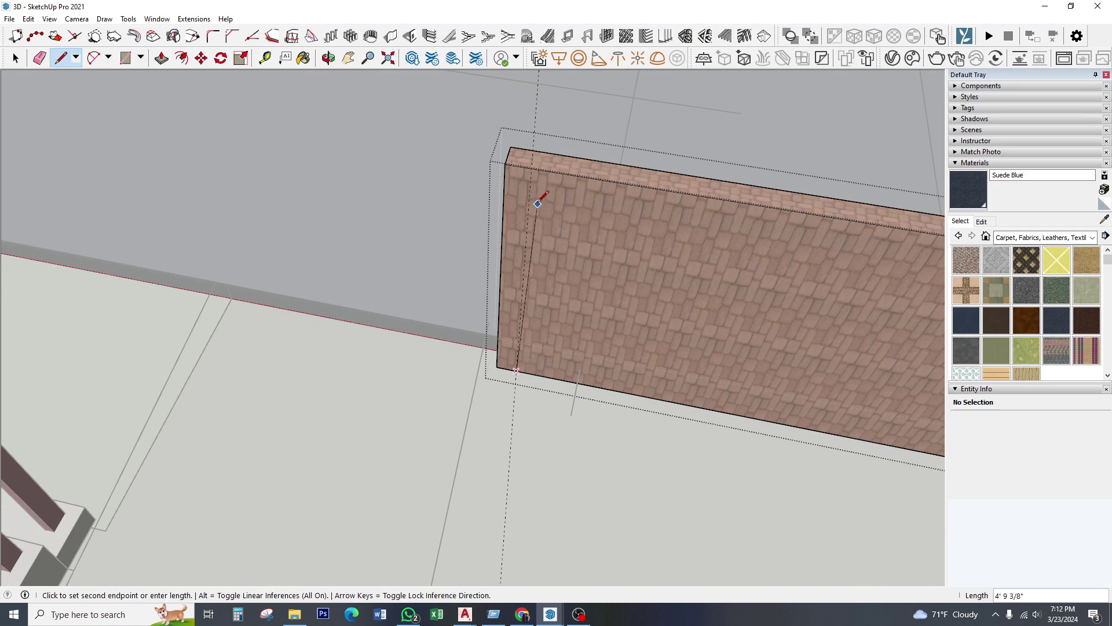
click(532, 168)
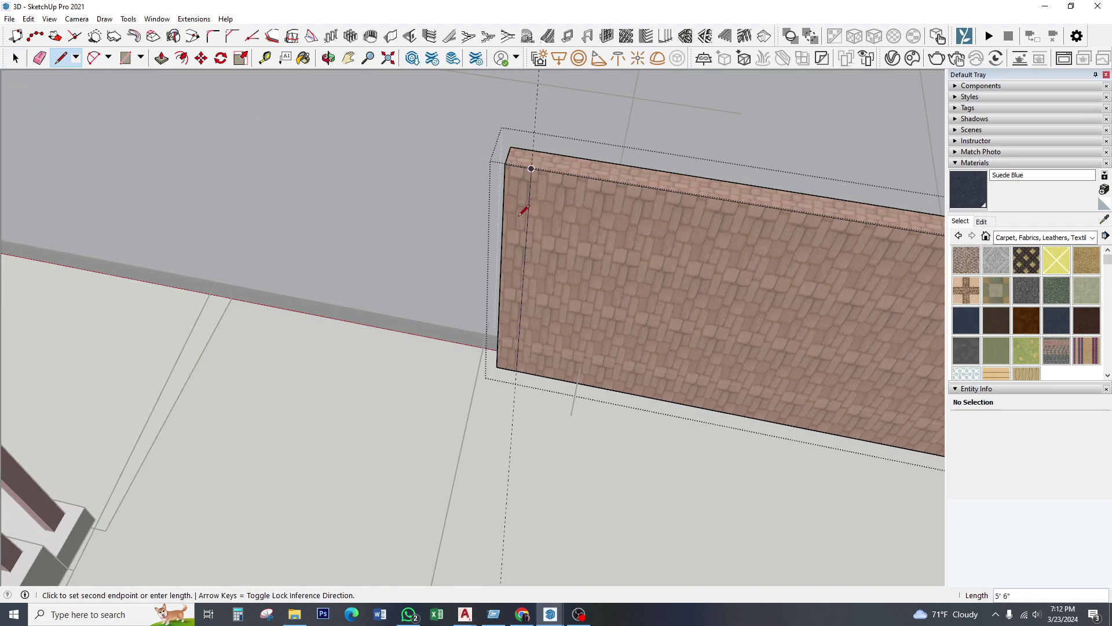
- Re-enter the curb group and select the narrow end strip face
click(16, 58)
key(Escape)
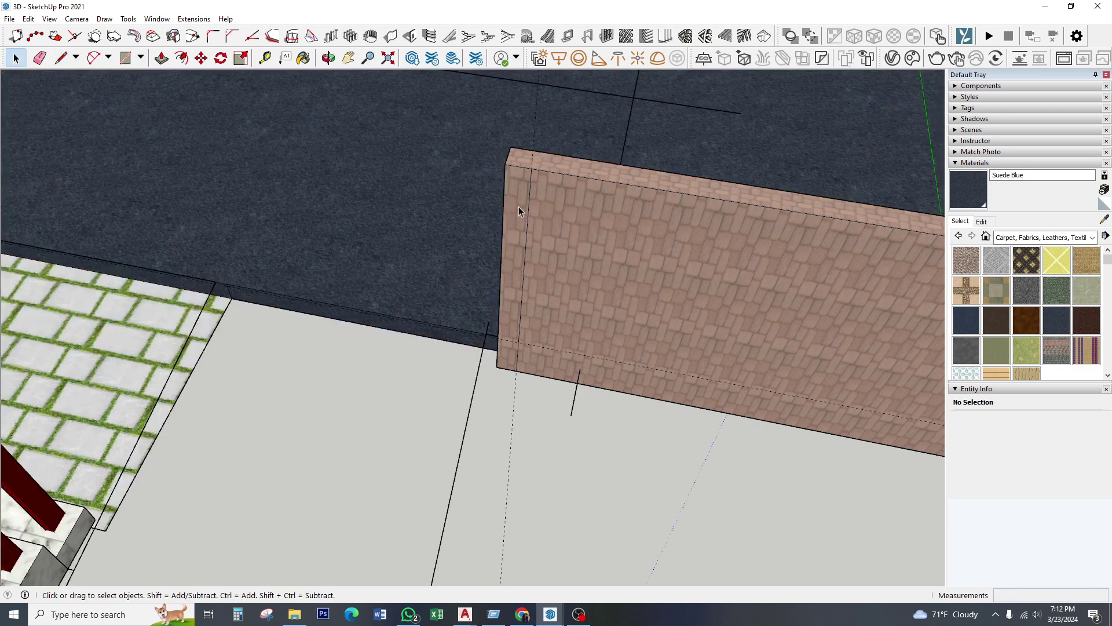
click(519, 206)
double_click(524, 217)
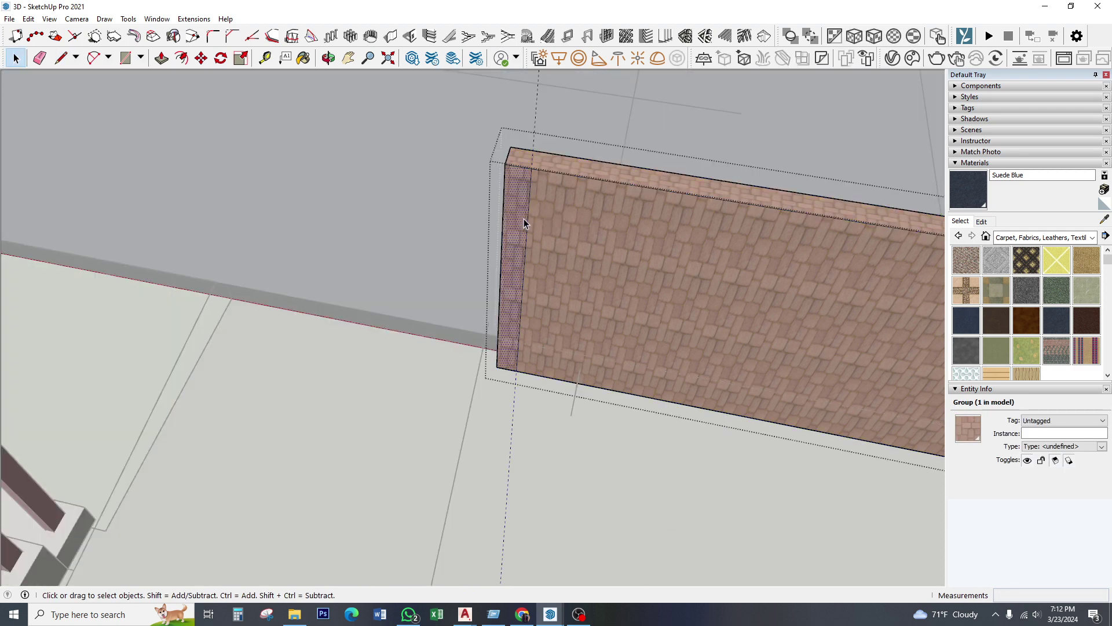
click(524, 217)
click(161, 58)
- Push/pull the narrow curb end strip out about 129' 5 3/16" past the building
click(515, 239)
scroll(515, 239, down, 4)
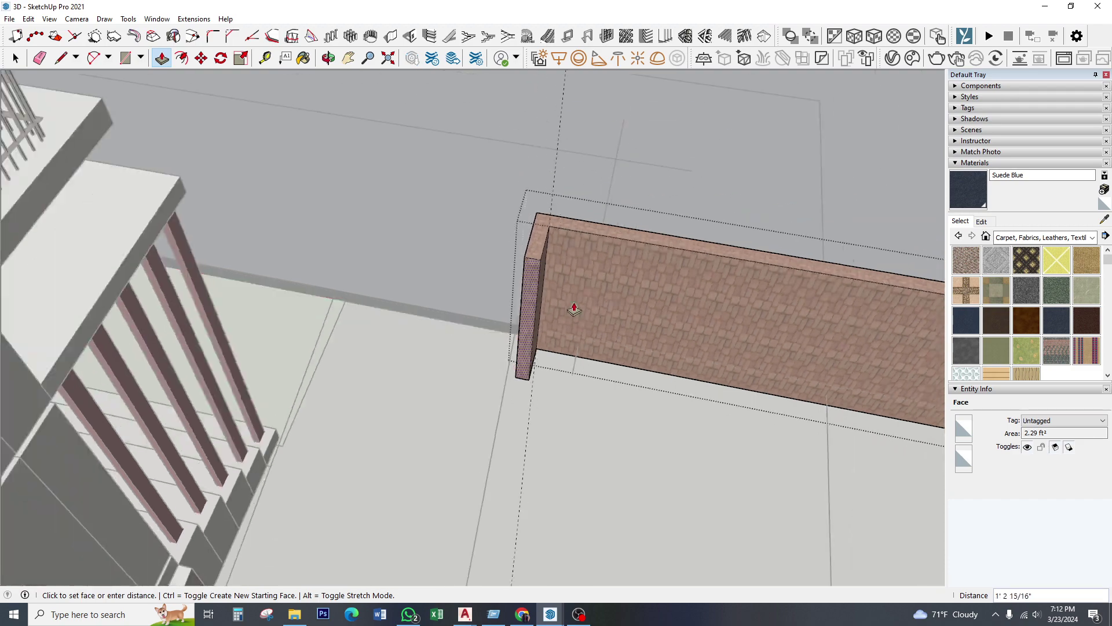
scroll(539, 182, down, 2)
scroll(523, 129, down, 2)
scroll(523, 129, down, 1)
scroll(523, 128, down, 2)
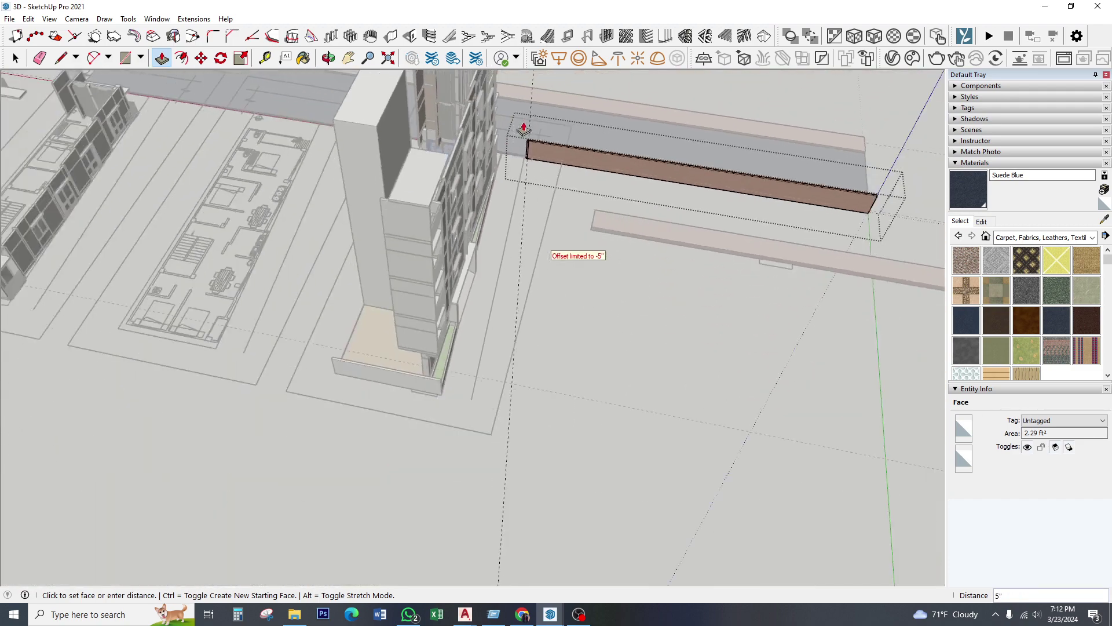
scroll(521, 129, down, 2)
click(445, 564)
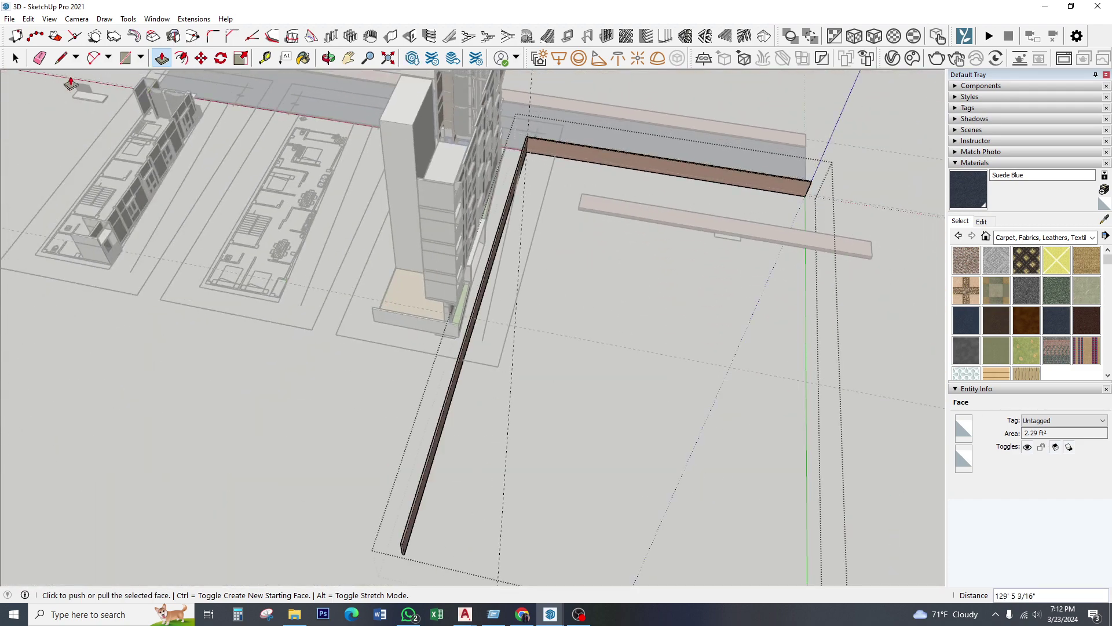
- Select the extended strip's end face and edges, ready to move them
click(23, 59)
scroll(485, 202, down, 1)
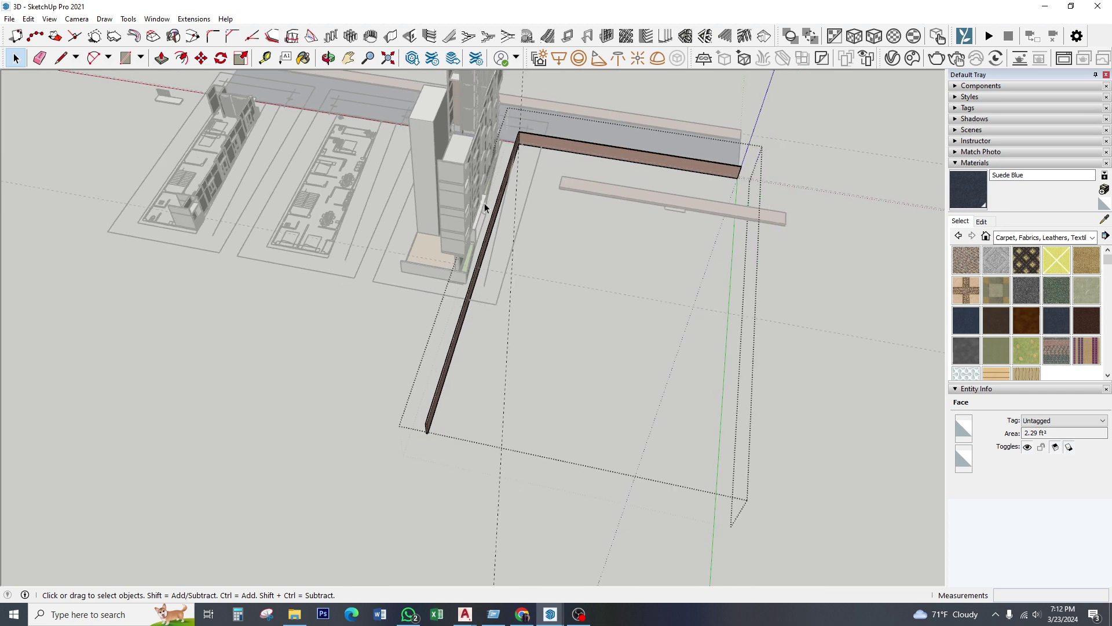
double_click(536, 383)
click(201, 58)
scroll(449, 435, up, 1)
- Try repositioning the strip's end face, then cancel the move
scroll(492, 472, up, 1)
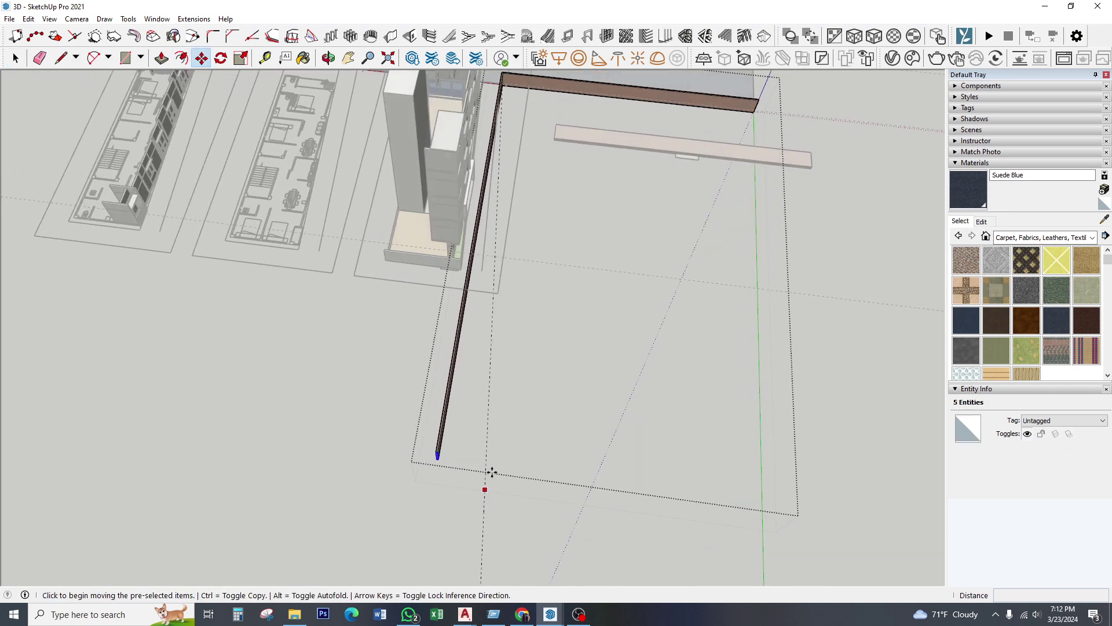
click(541, 427)
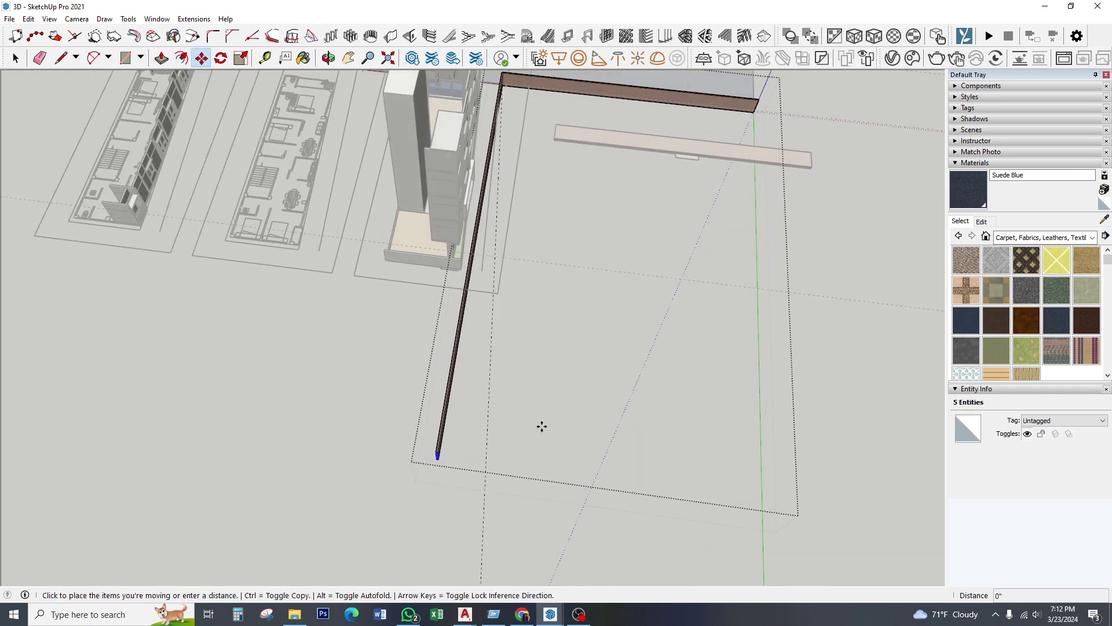
click(474, 465)
click(452, 509)
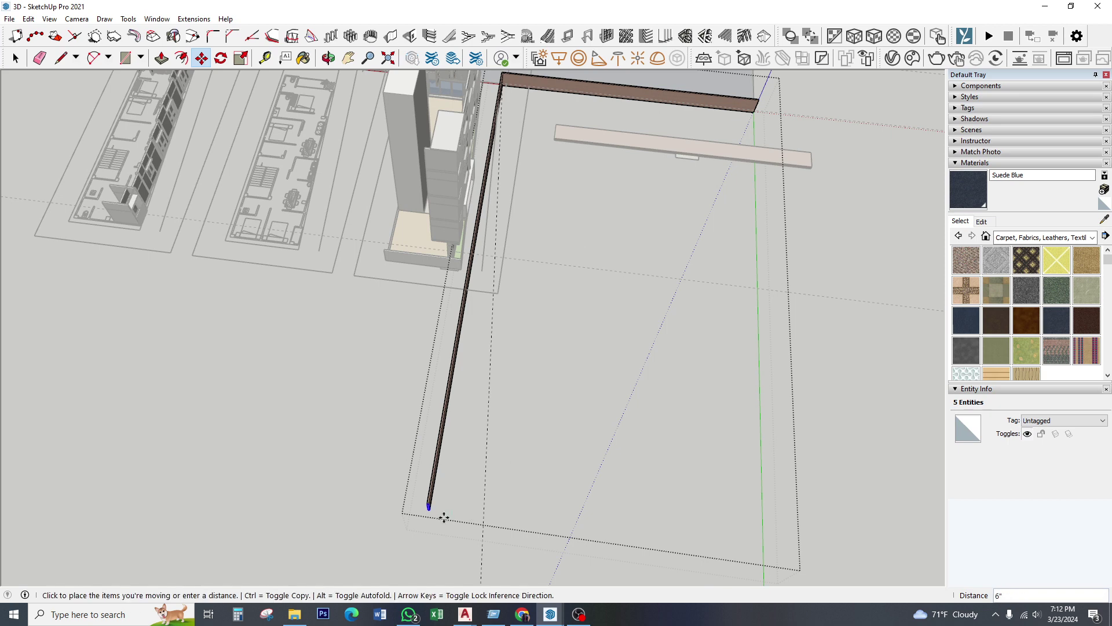
scroll(444, 517, up, 2)
key(Escape)
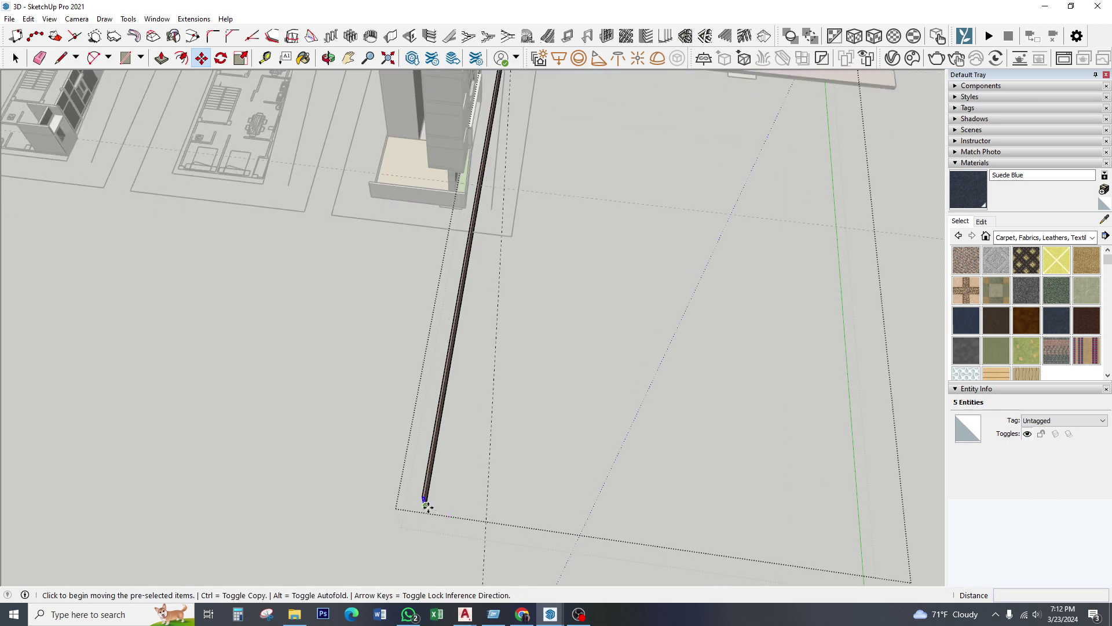
click(428, 506)
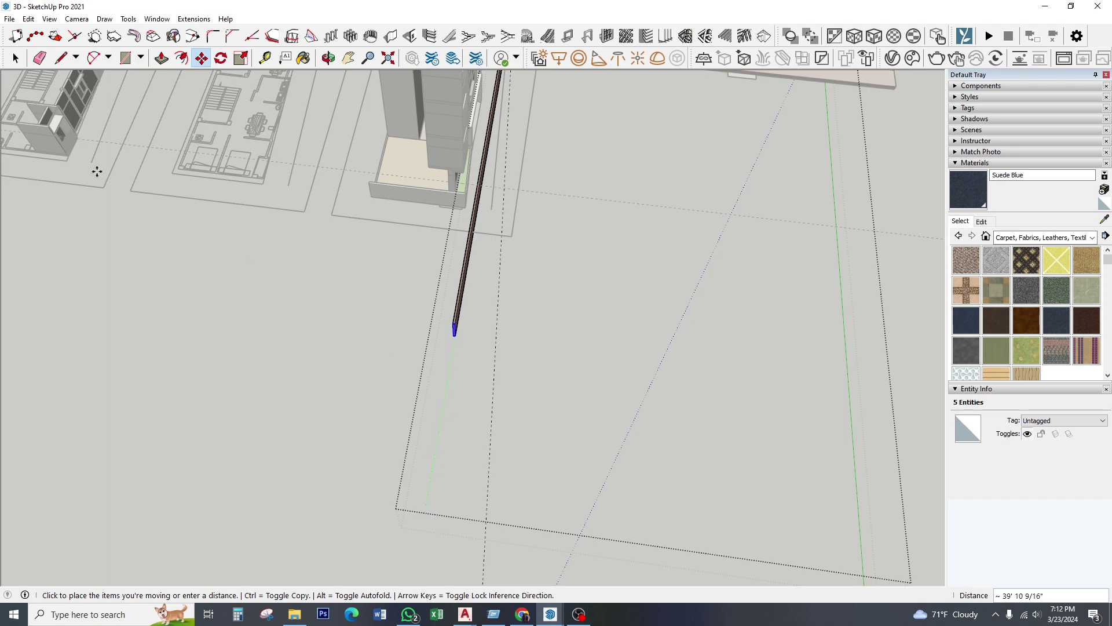
click(16, 59)
- Reopen the curb group, select the strip's bottom end face, and abandon moving it
click(438, 493)
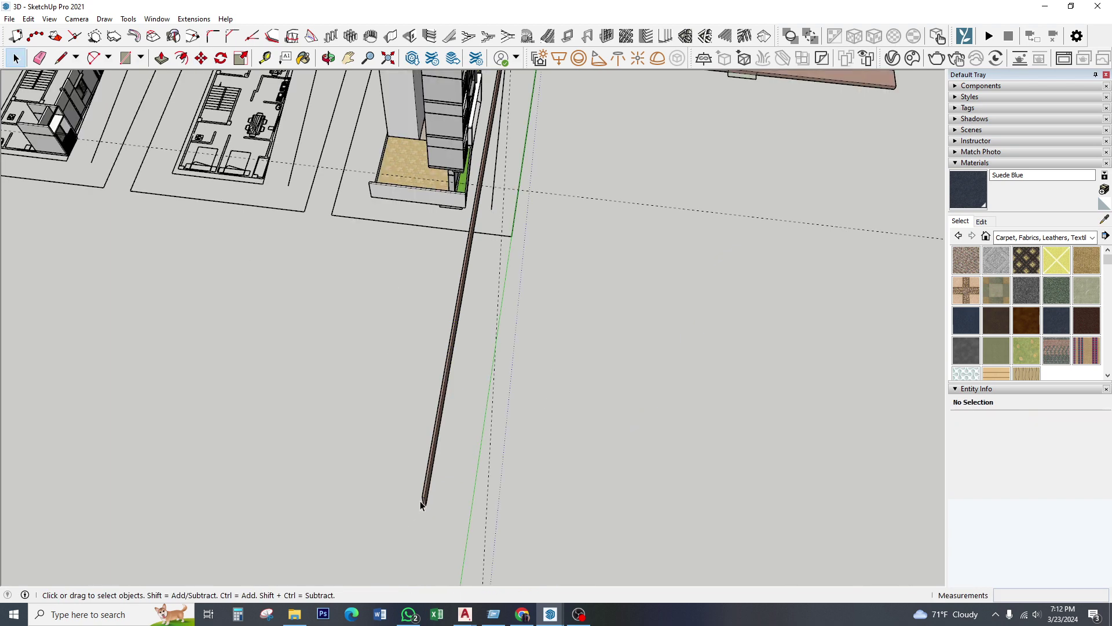
click(424, 500)
double_click(432, 504)
scroll(415, 516, up, 2)
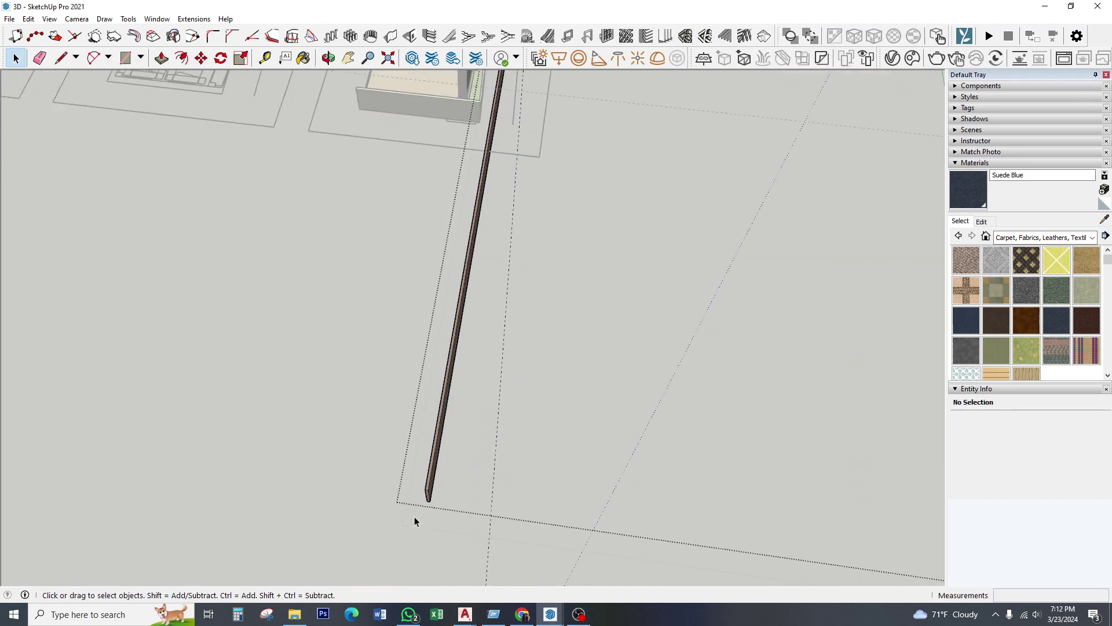
double_click(429, 497)
scroll(430, 501, up, 1)
scroll(430, 501, up, 2)
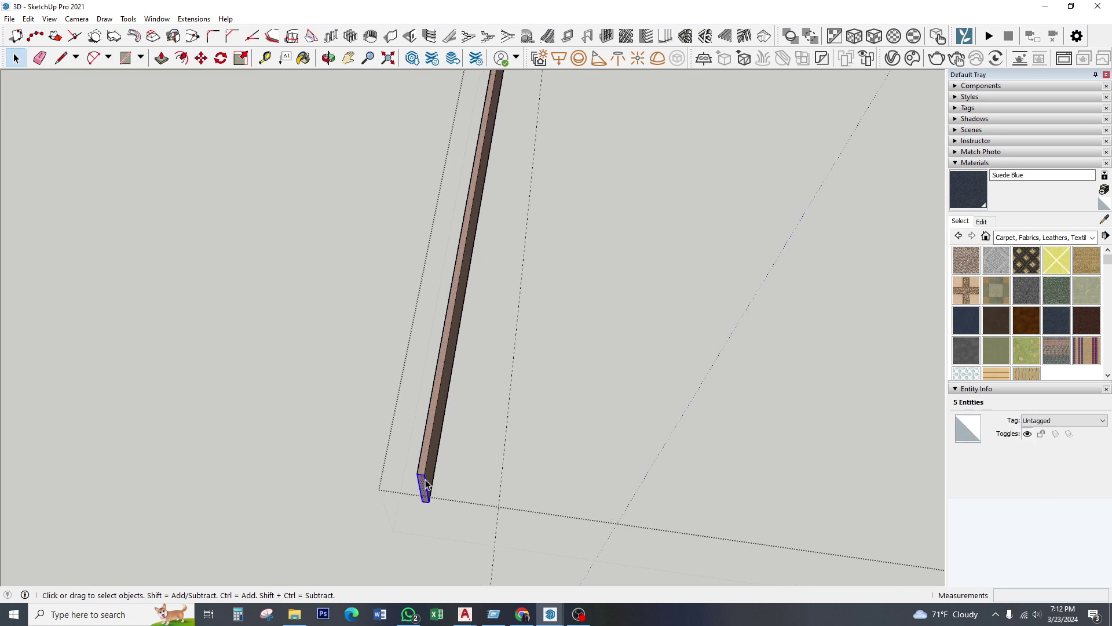
key(m)
click(417, 476)
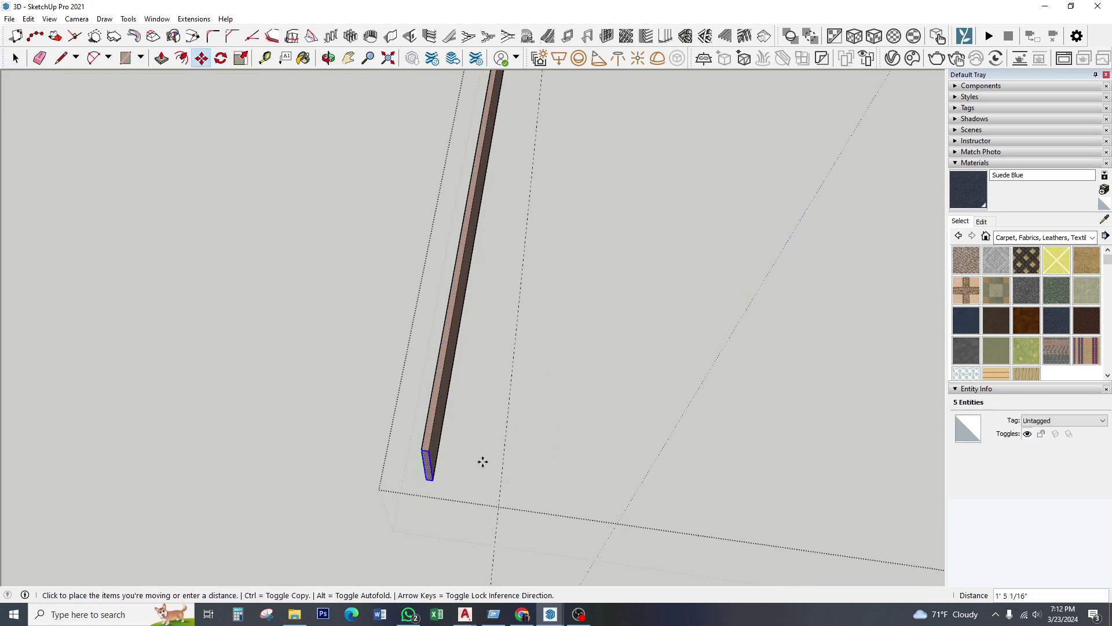
scroll(482, 461, down, 3)
scroll(457, 464, down, 2)
key(Escape)
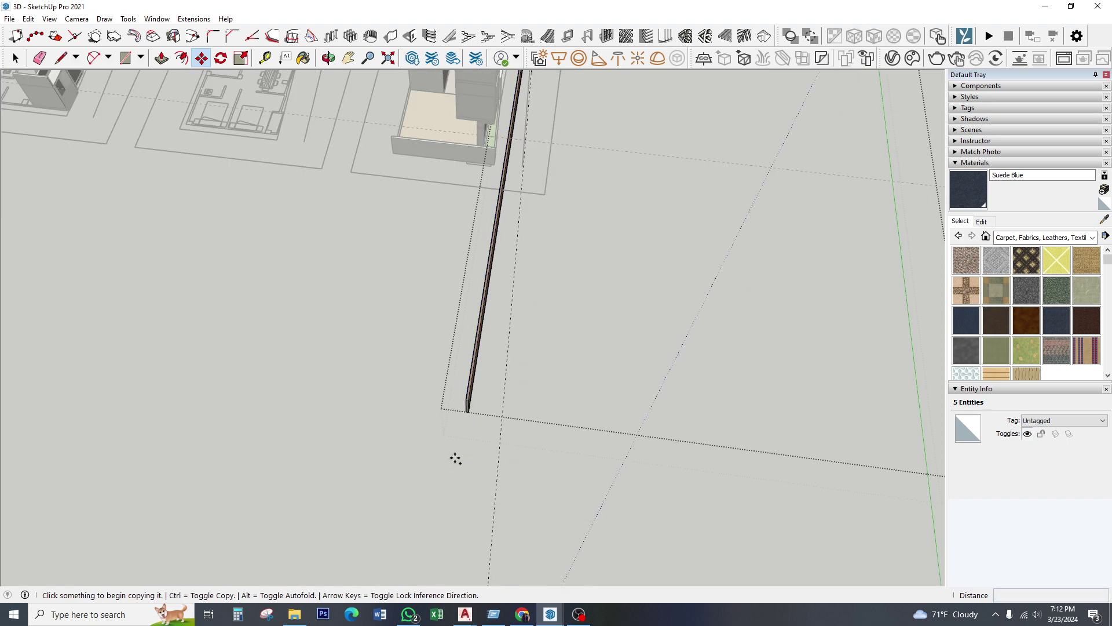
mouse_move(454, 457)
middle_down()
mouse_move(497, 390)
mouse_move(189, 336)
mouse_move(519, 342)
mouse_move(81, 338)
mouse_move(424, 462)
mouse_move(363, 438)
mouse_move(409, 305)
middle_up()
- Copy the brick curb by the road to a spot near the building
key(space)
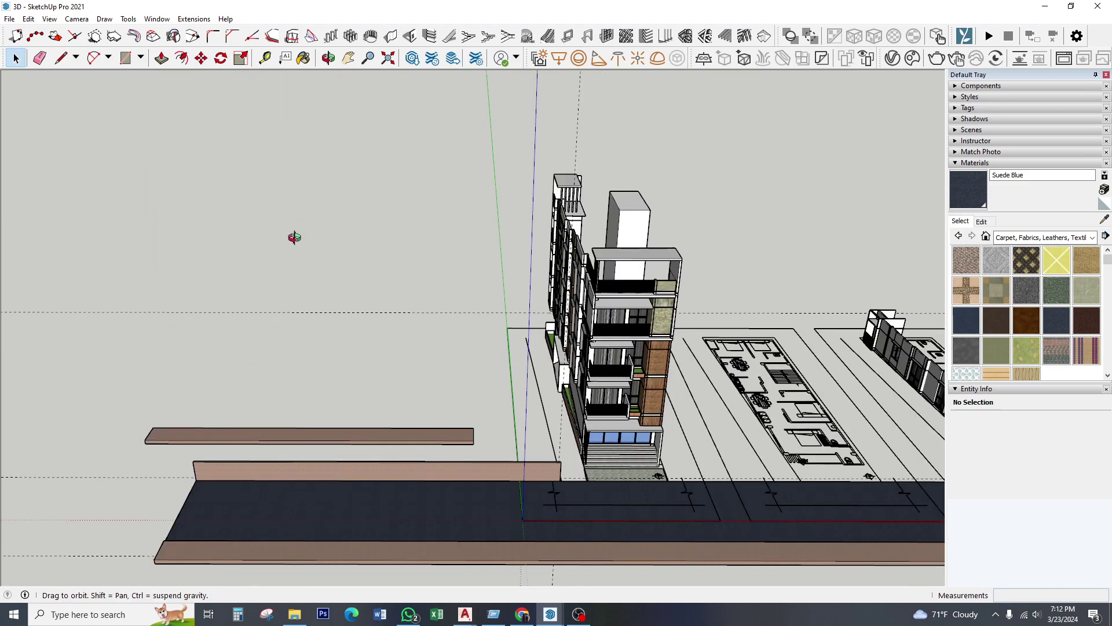
middle_drag(294, 237, 342, 317)
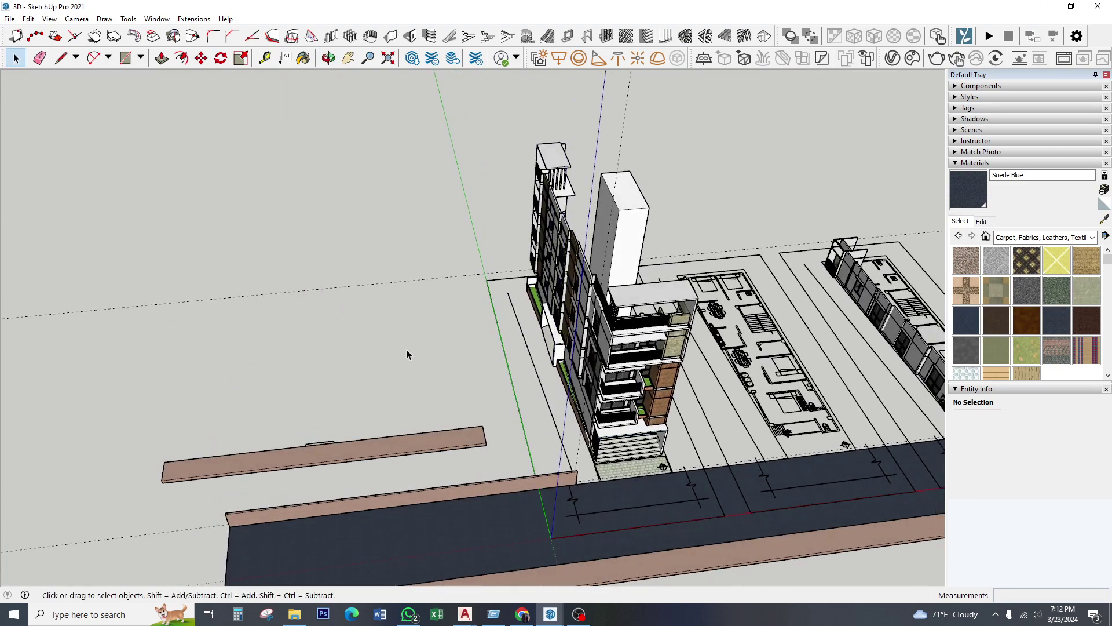
middle_drag(407, 351, 372, 482)
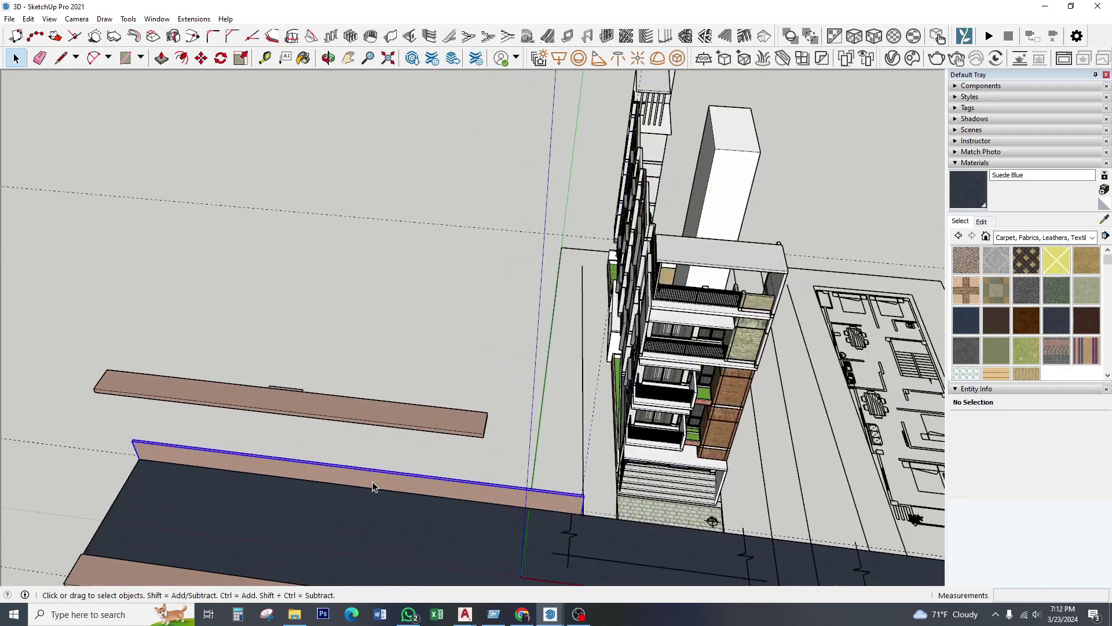
click(373, 481)
click(201, 58)
scroll(134, 443, up, 2)
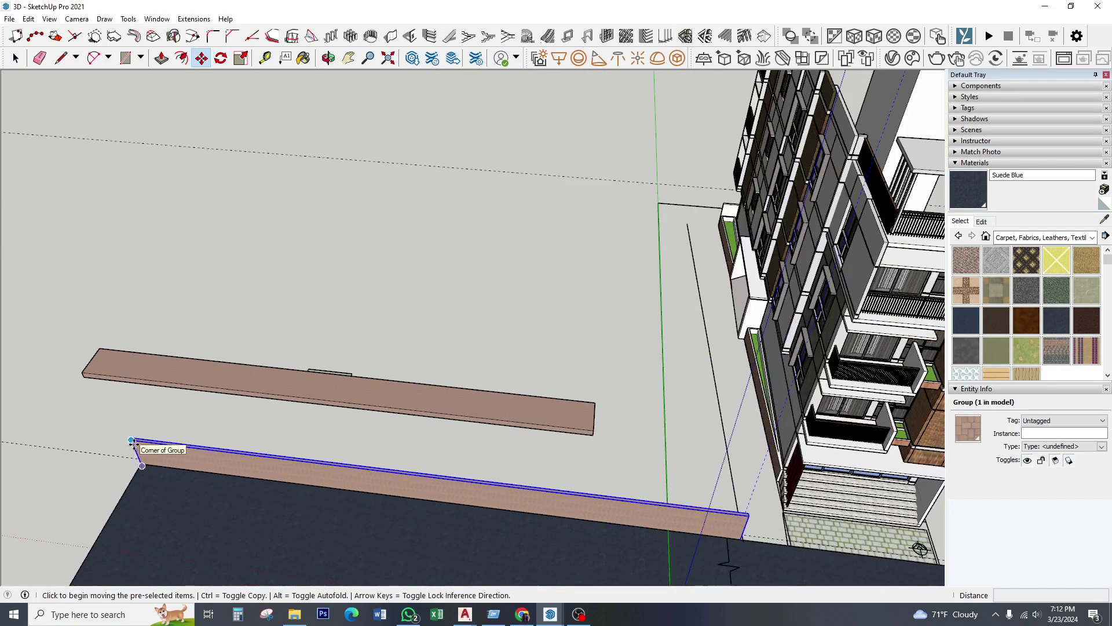
click(132, 442)
key(ctrl)
scroll(60, 417, down, 2)
click(537, 449)
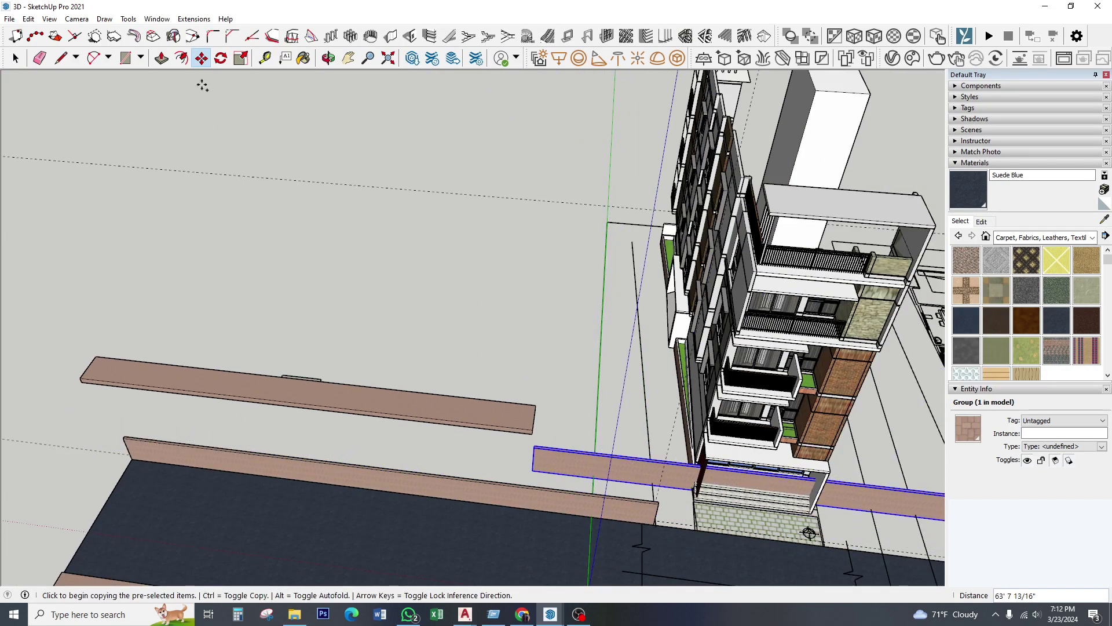
- Rotate the curb copy 90° about its corner
click(220, 58)
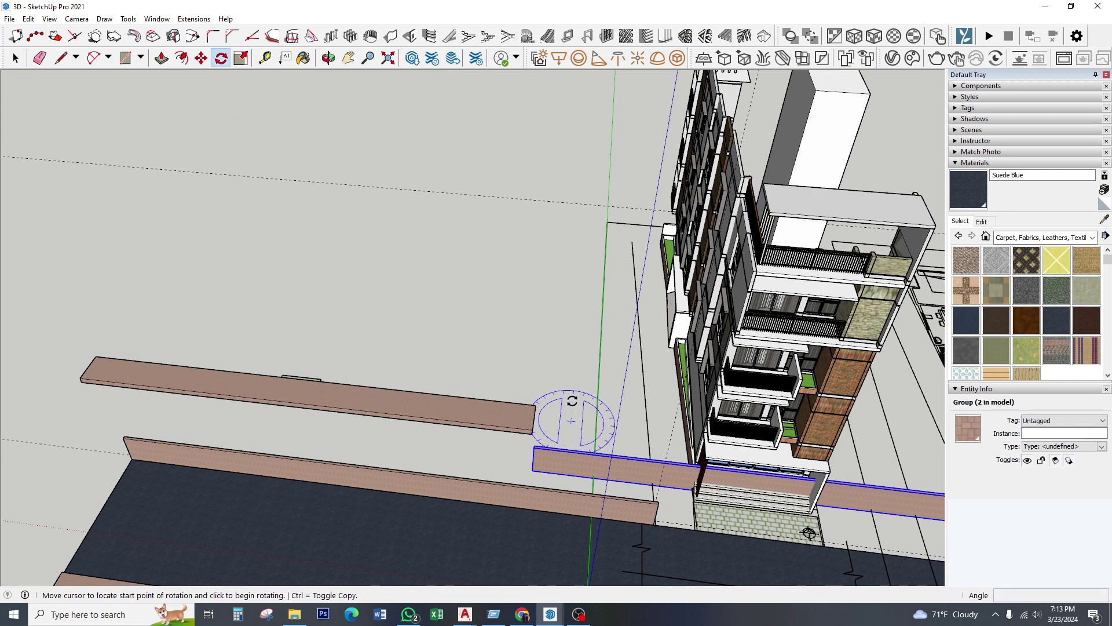
click(572, 422)
click(572, 401)
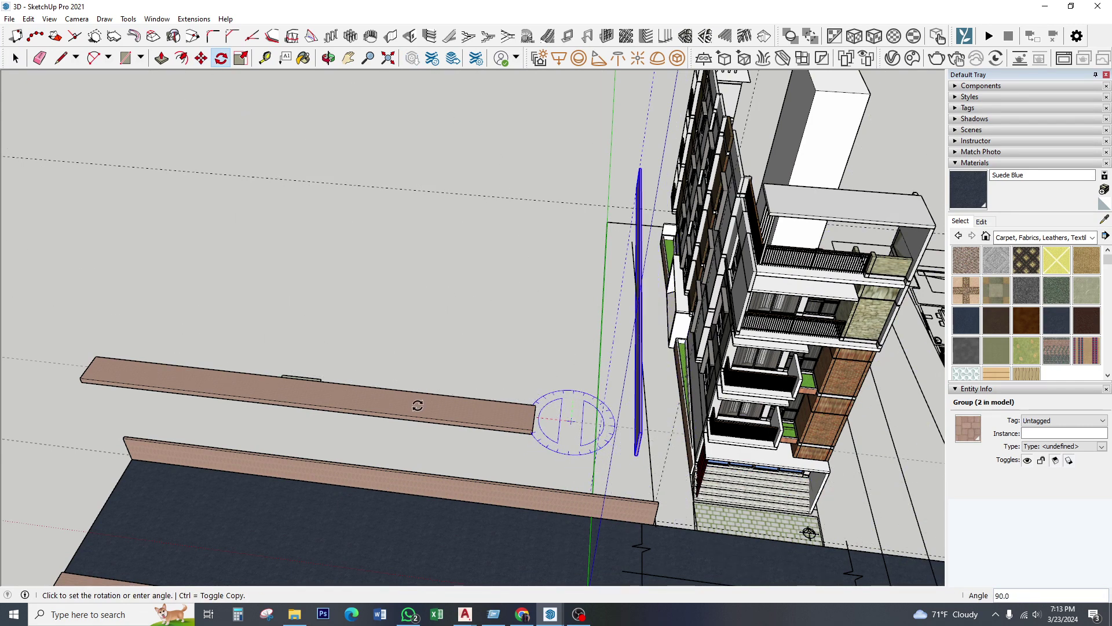
click(421, 409)
middle_drag(423, 400, 266, 136)
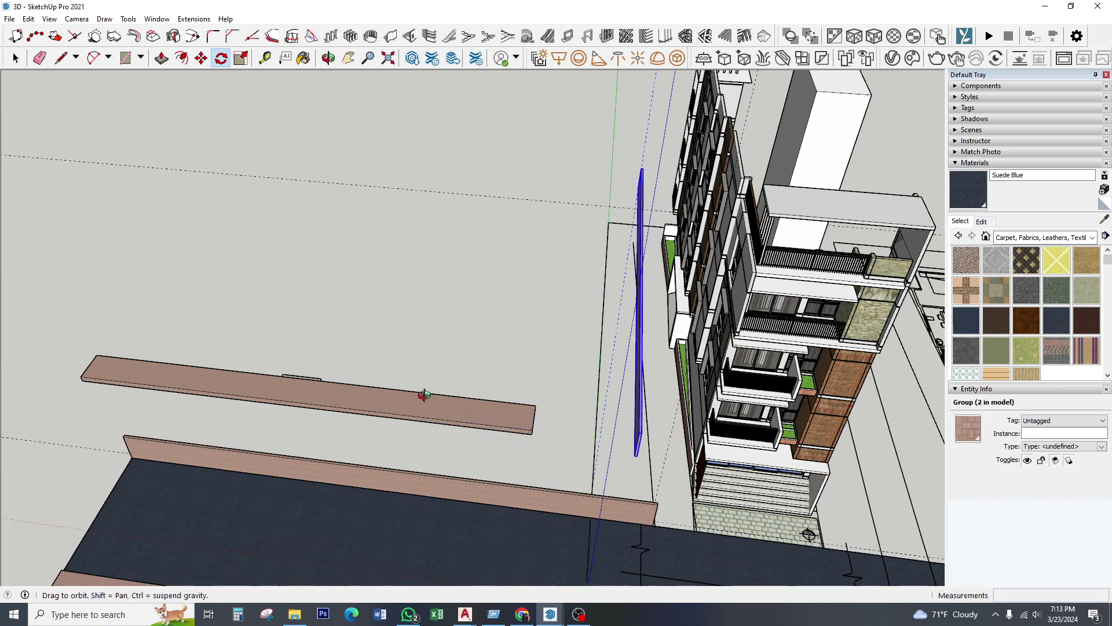
- Move the rotated curb copy up against the existing curb's edge
key(m)
scroll(579, 405, up, 2)
scroll(596, 496, up, 2)
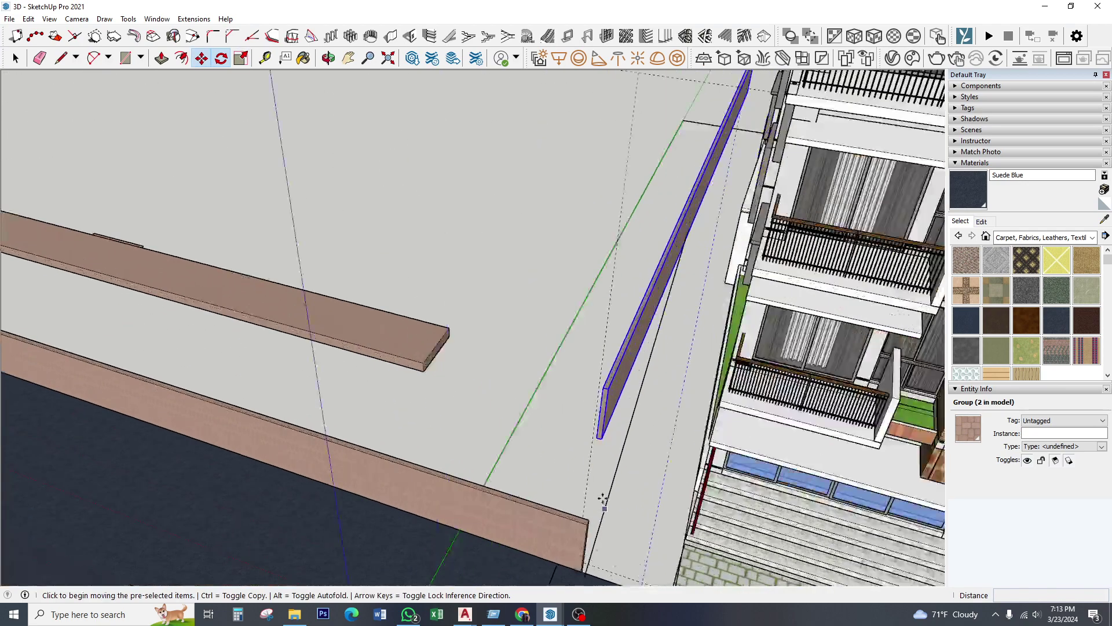
scroll(603, 353, up, 2)
click(609, 357)
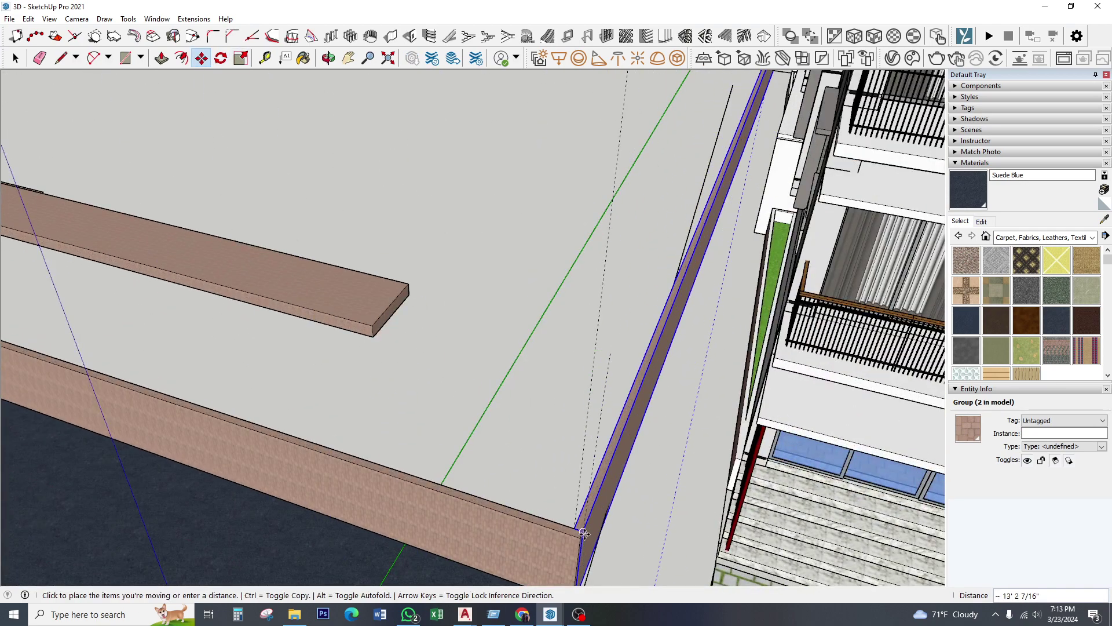
click(586, 533)
mouse_move(586, 533)
middle_down()
mouse_move(820, 501)
mouse_move(666, 479)
middle_up()
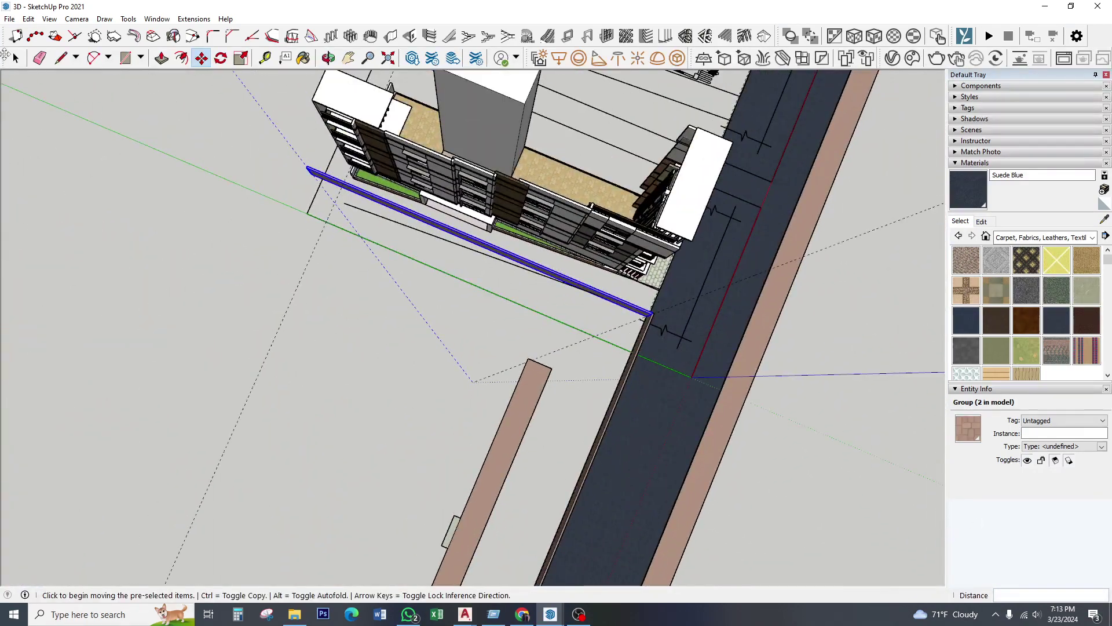
- Window-select the beam beside the building and slide it along its length
click(15, 58)
scroll(281, 182, up, 2)
scroll(280, 182, up, 2)
scroll(281, 181, up, 2)
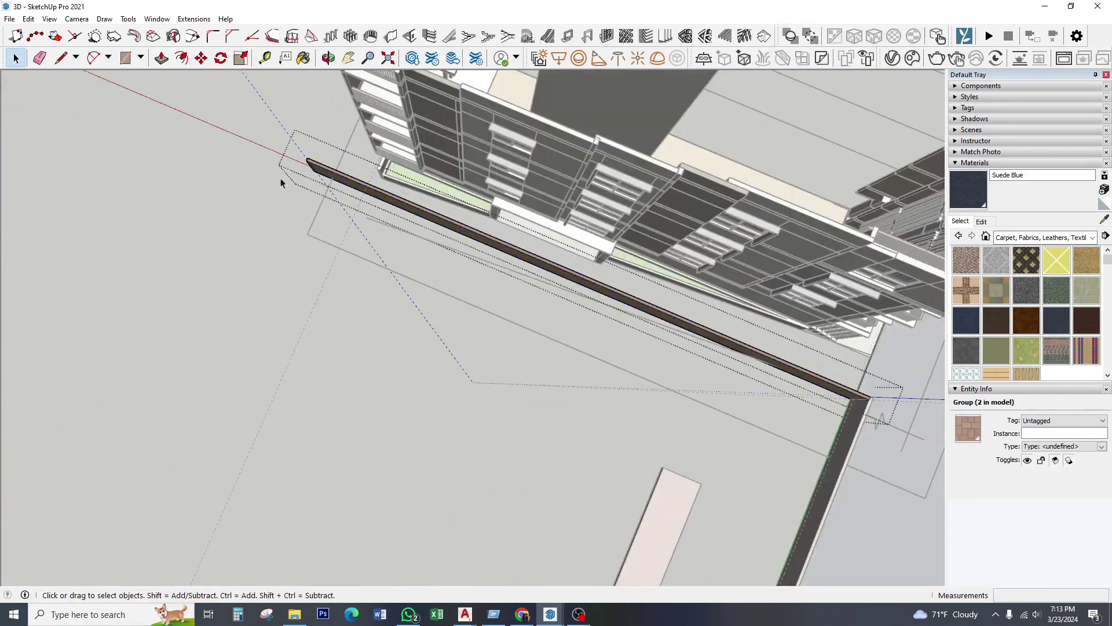
drag(222, 224, 342, 100)
click(202, 59)
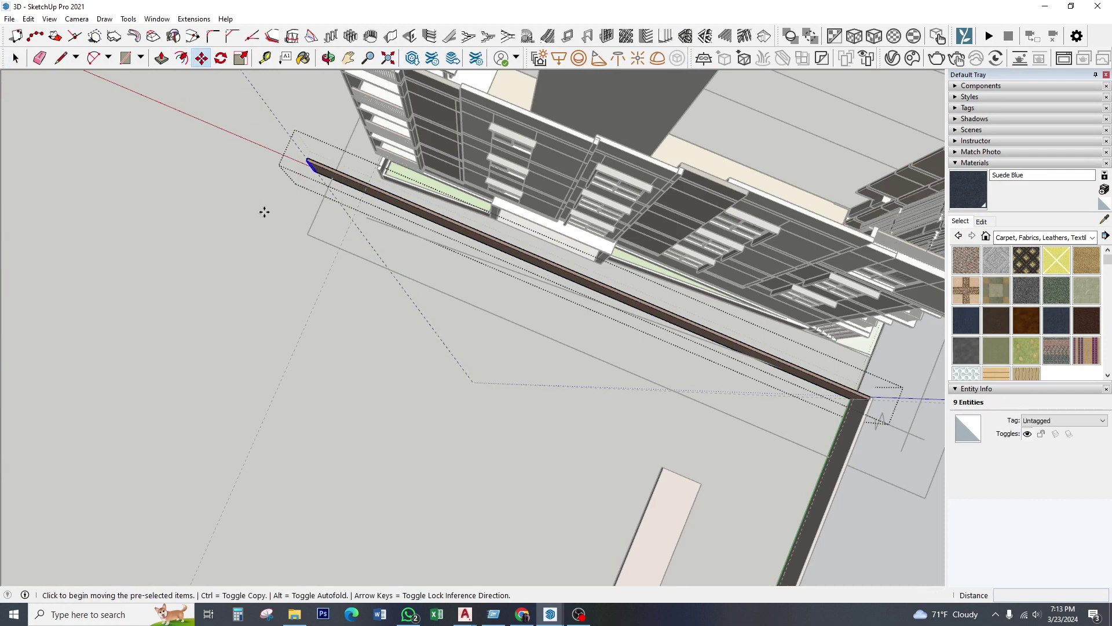
click(261, 212)
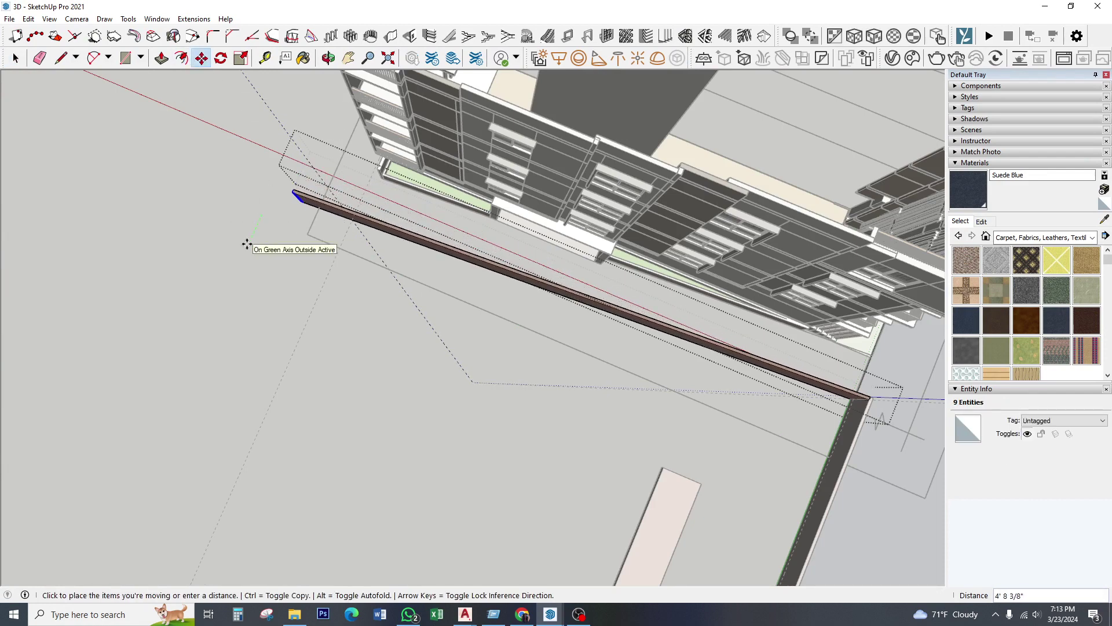
click(246, 243)
key(space)
- Slide the beam further away from the road, then clear the selection
drag(92, 278, 274, 165)
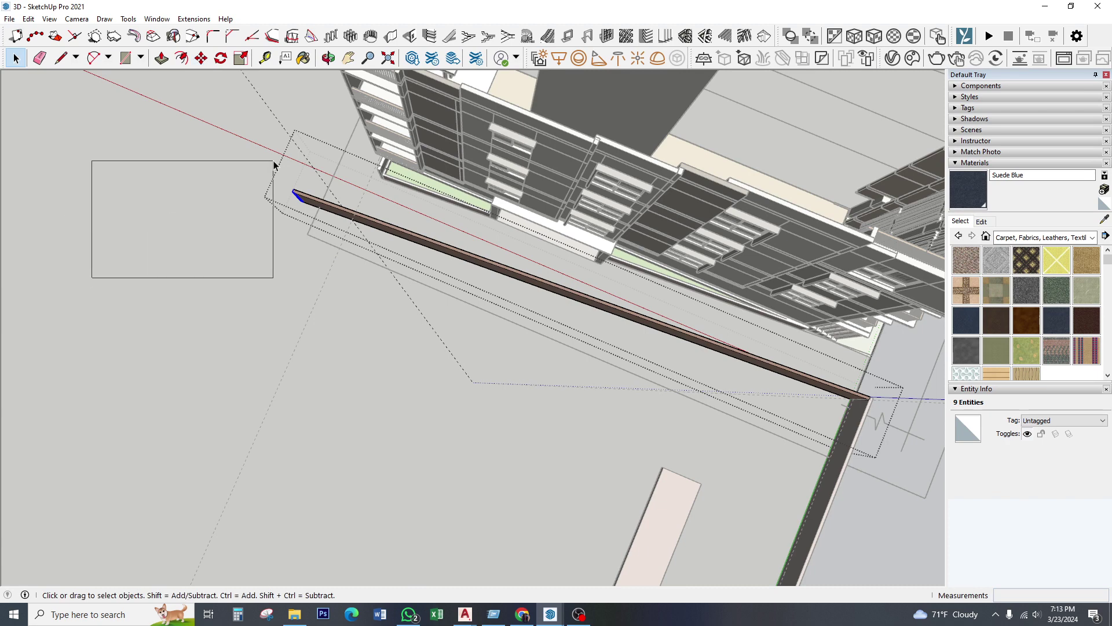
click(201, 58)
scroll(462, 368, down, 2)
click(377, 333)
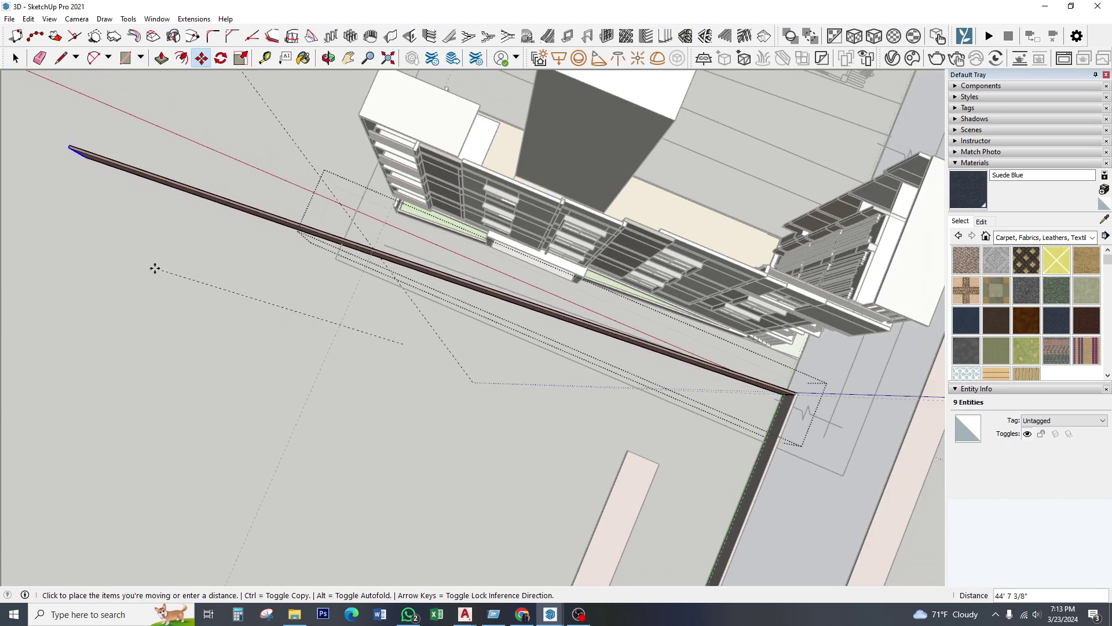
click(154, 268)
mouse_move(258, 288)
middle_down()
mouse_move(522, 291)
mouse_move(291, 206)
mouse_move(374, 103)
mouse_move(275, 237)
mouse_move(355, 254)
mouse_move(347, 64)
mouse_move(627, 503)
middle_up()
click(15, 58)
click(275, 236)
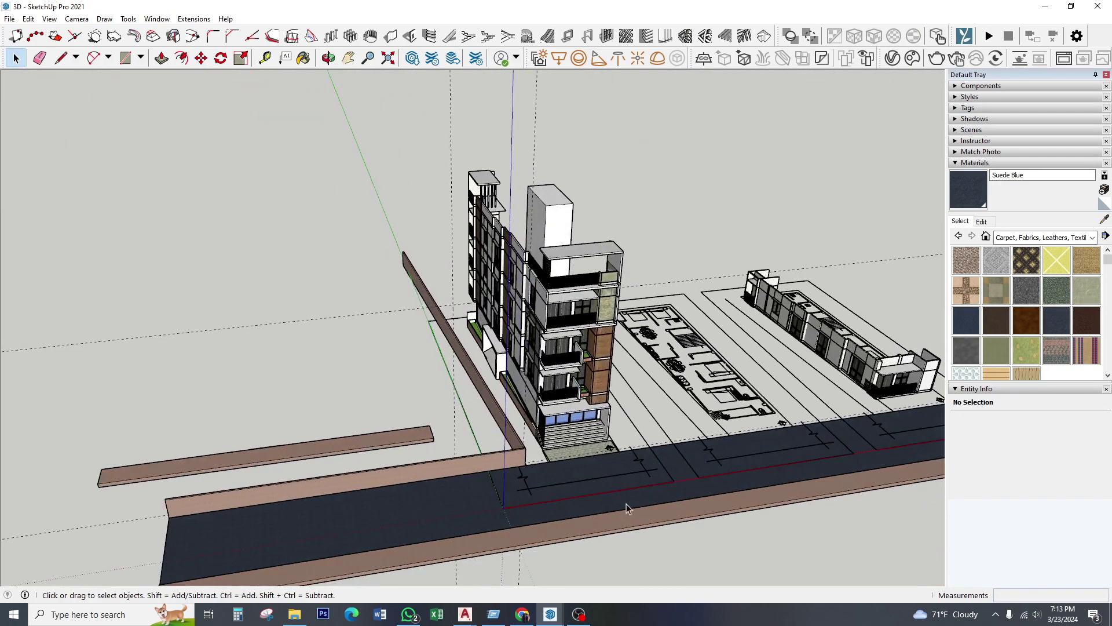
- Select the long brick-paver curb wall along the facade
click(578, 484)
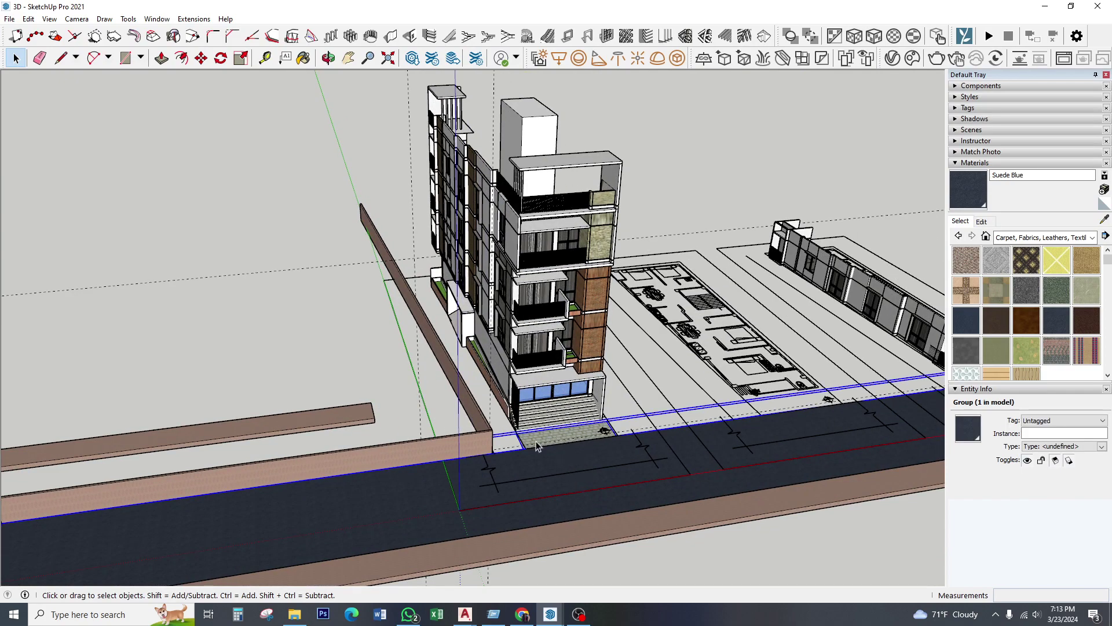
scroll(536, 440, up, 2)
scroll(538, 439, up, 2)
scroll(540, 436, up, 1)
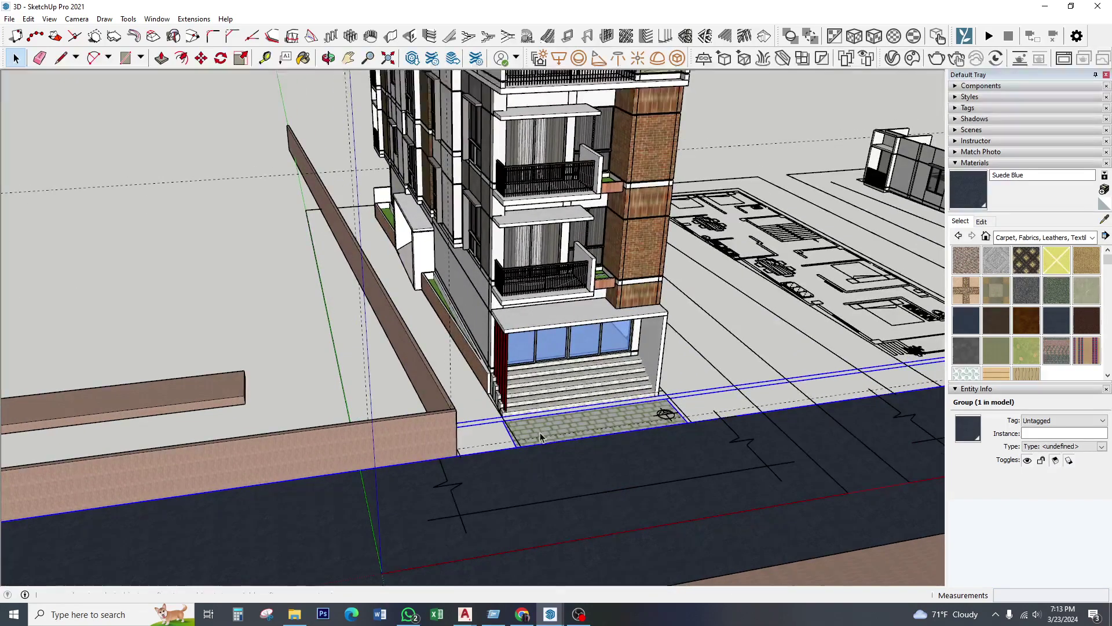
mouse_move(541, 435)
middle_down()
mouse_move(543, 301)
mouse_move(383, 371)
middle_up()
scroll(363, 218, up, 2)
middle_drag(363, 218, 391, 350)
click(391, 349)
- Copy the long curb wall to a new spot beside the building
click(202, 58)
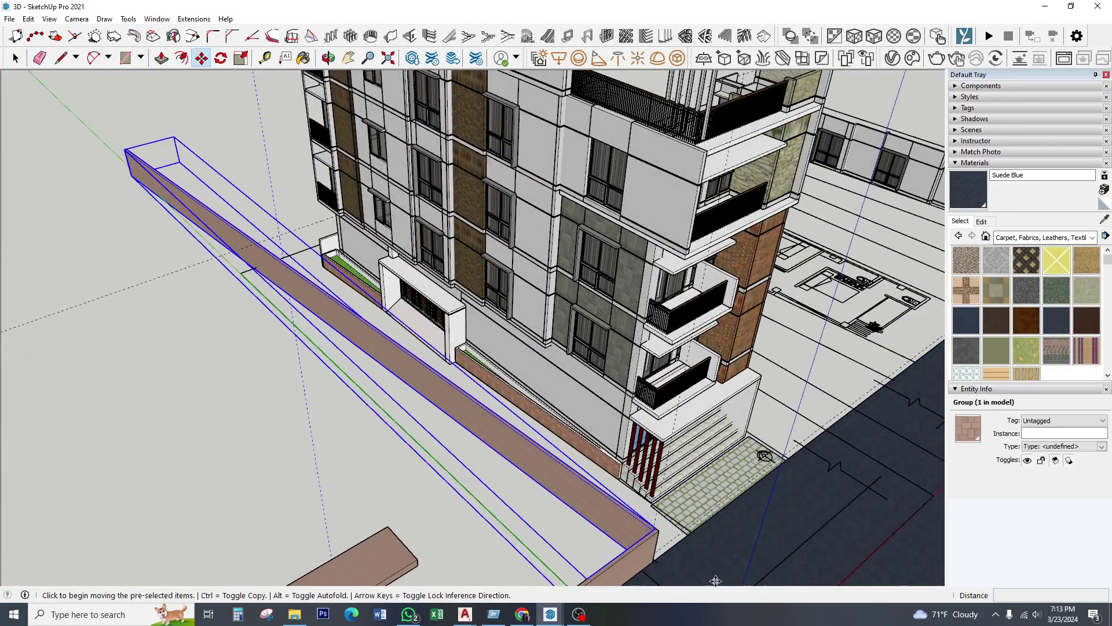
scroll(660, 565, up, 1)
click(643, 558)
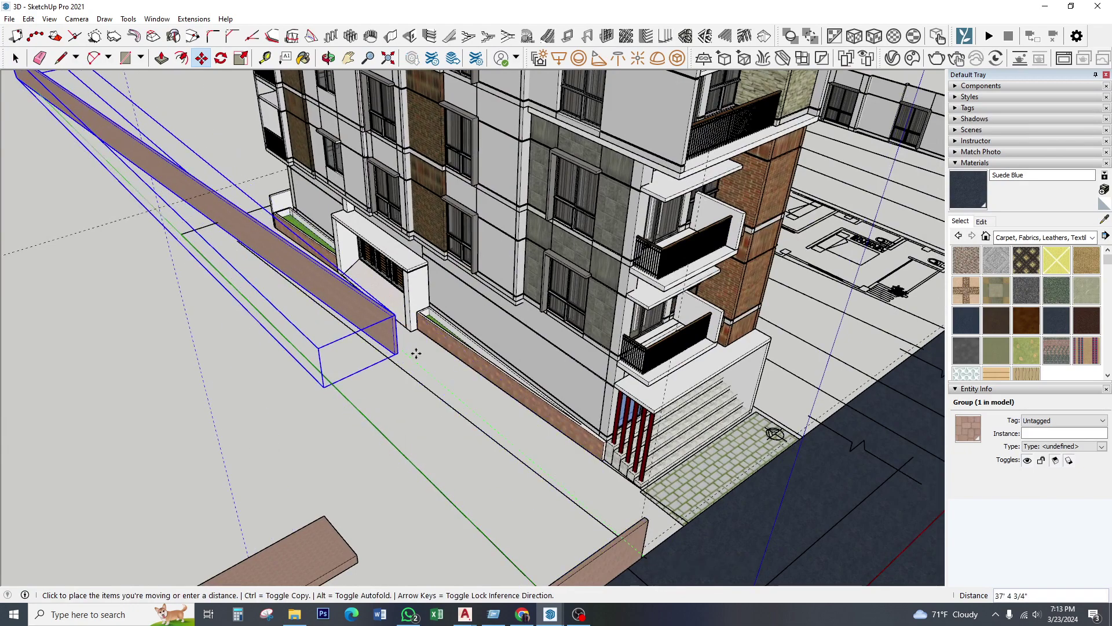
key(ctrl)
scroll(264, 214, up, 3)
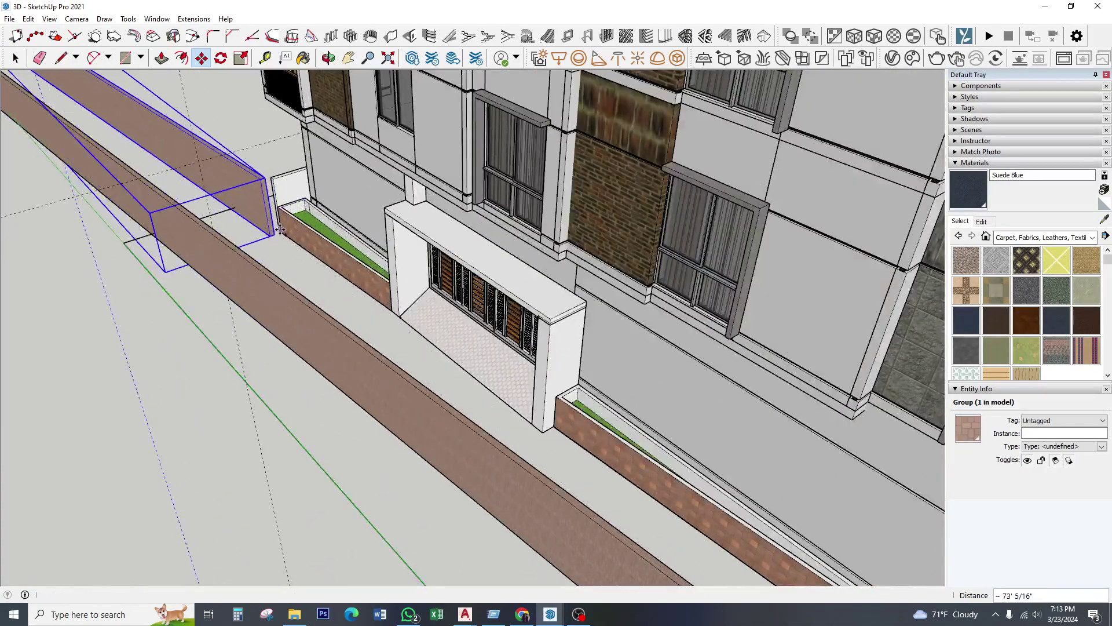
click(280, 229)
- Snap the wall copy onto the planter corner and select it with the long wall
scroll(280, 229, up, 3)
mouse_move(280, 229)
middle_down()
mouse_move(279, 254)
mouse_move(264, 242)
middle_up()
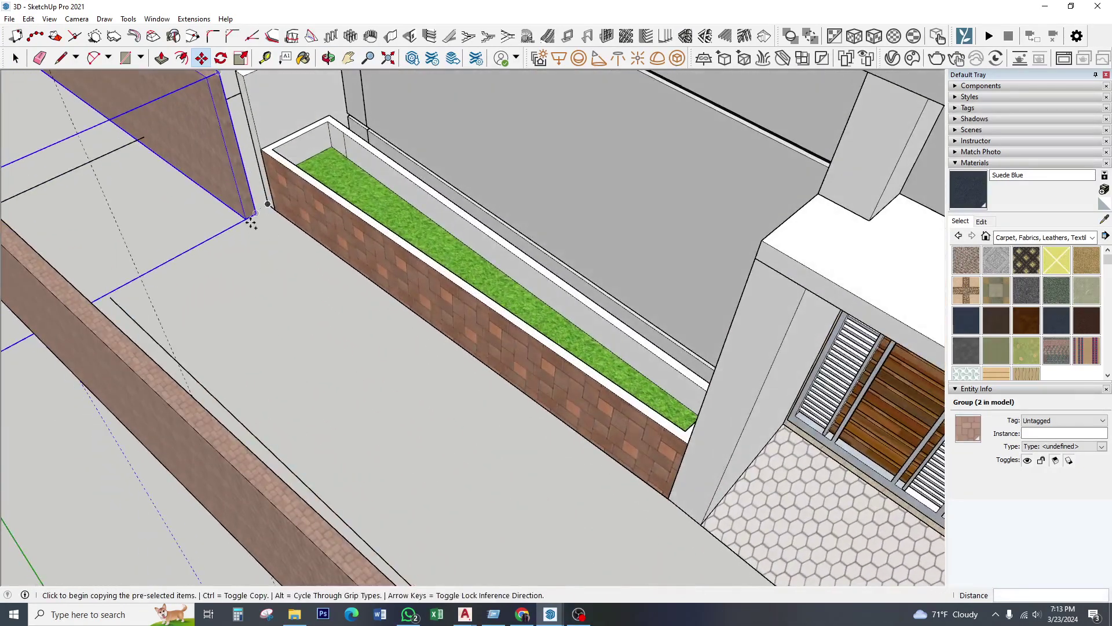
click(246, 220)
key(ctrl)
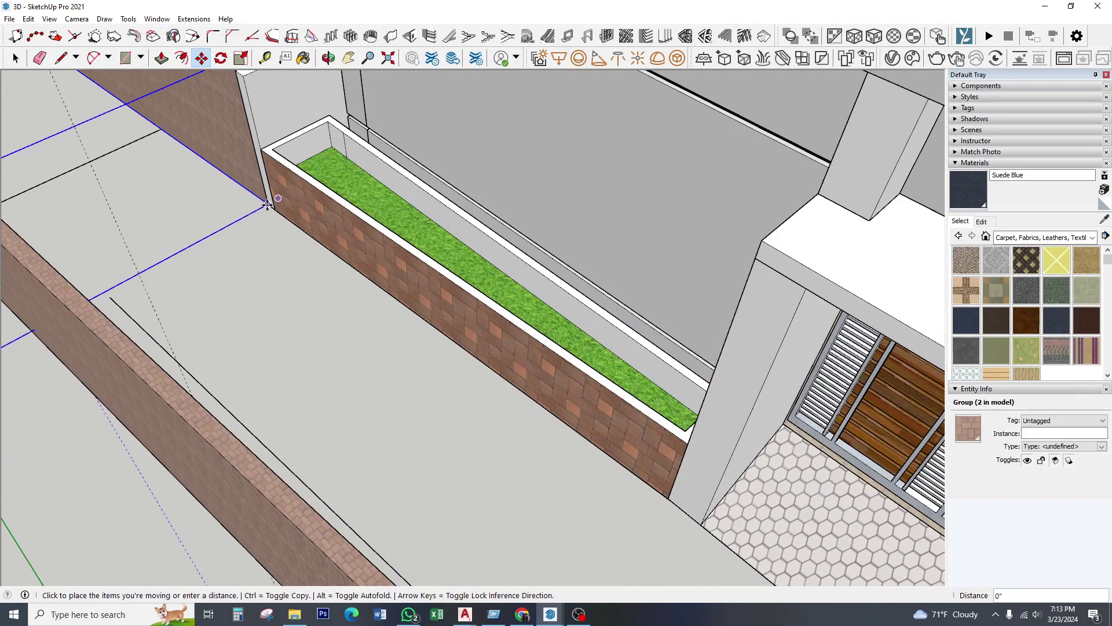
click(261, 323)
scroll(261, 322, down, 5)
mouse_move(280, 315)
middle_down()
mouse_move(298, 224)
mouse_move(246, 228)
mouse_move(256, 281)
middle_up()
scroll(299, 225, down, 5)
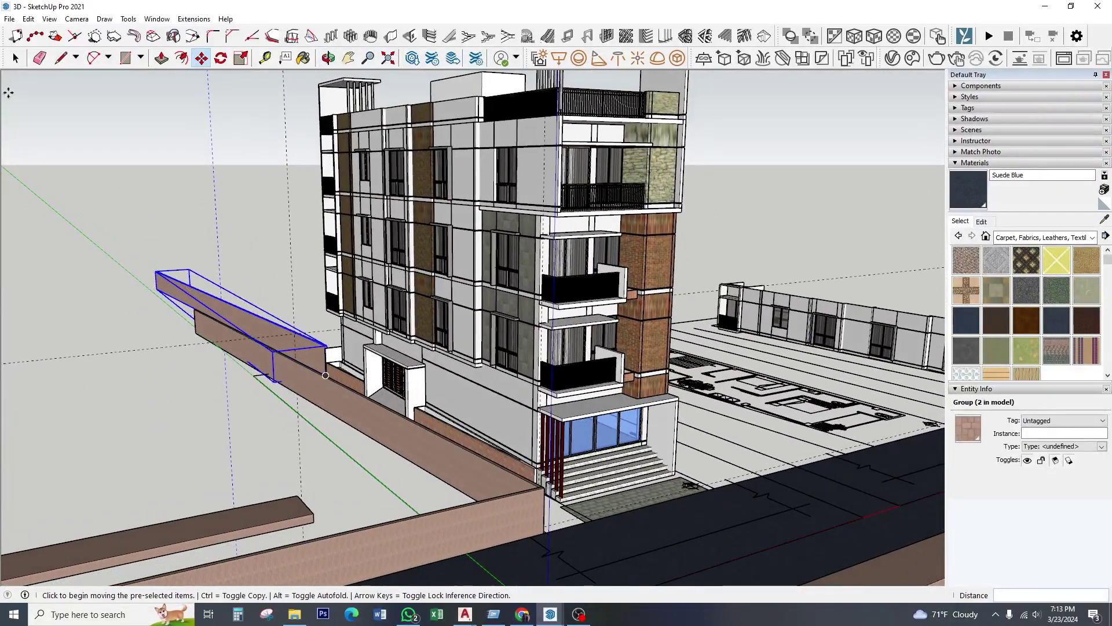
click(15, 58)
shift+click(335, 406)
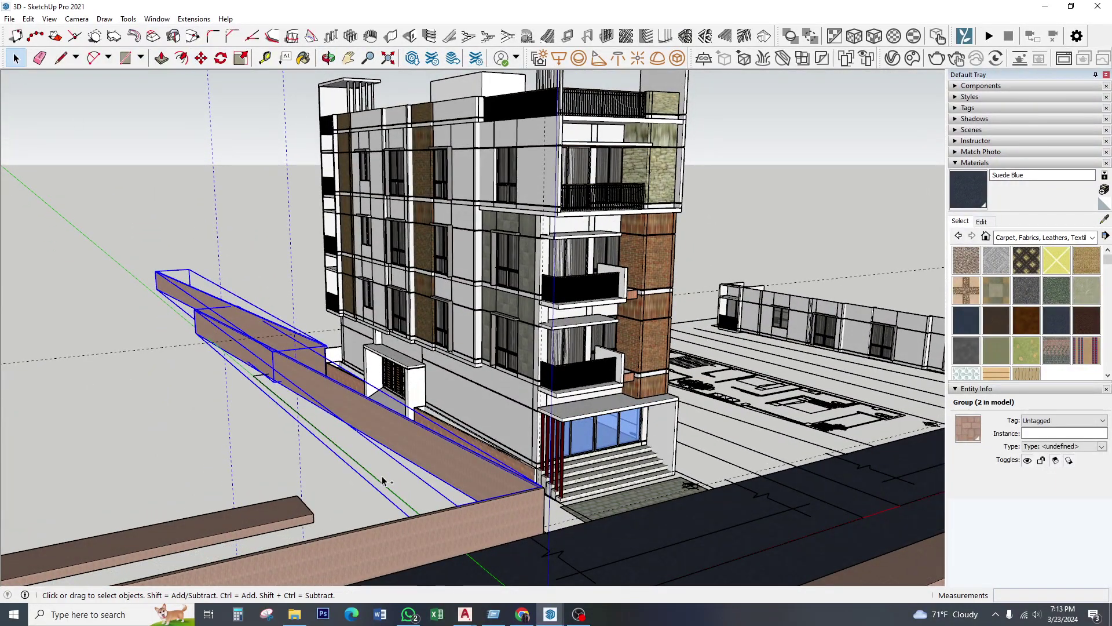
- Scale the three selected curb groups' height by 0.28 using the top grip
click(242, 58)
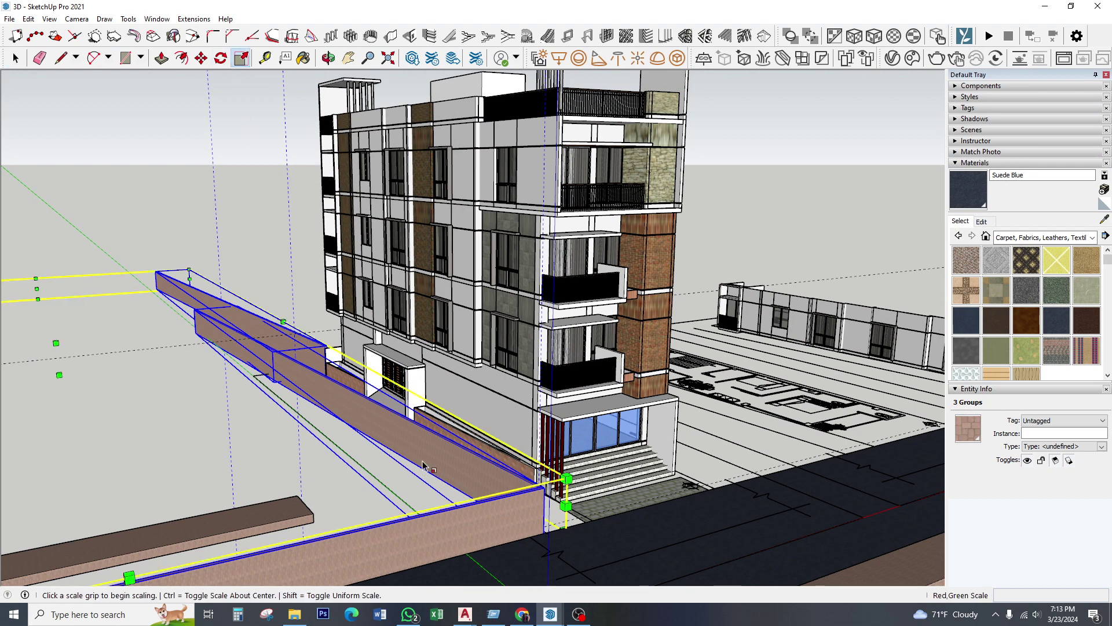
middle_drag(419, 441, 132, 397)
middle_drag(85, 326, 182, 405)
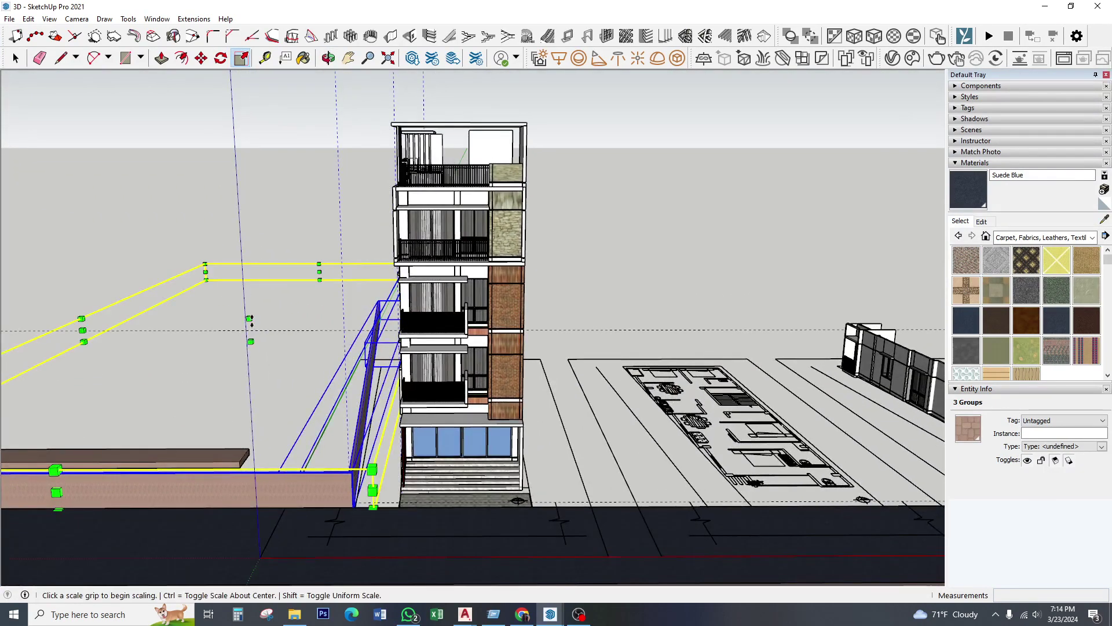
click(250, 319)
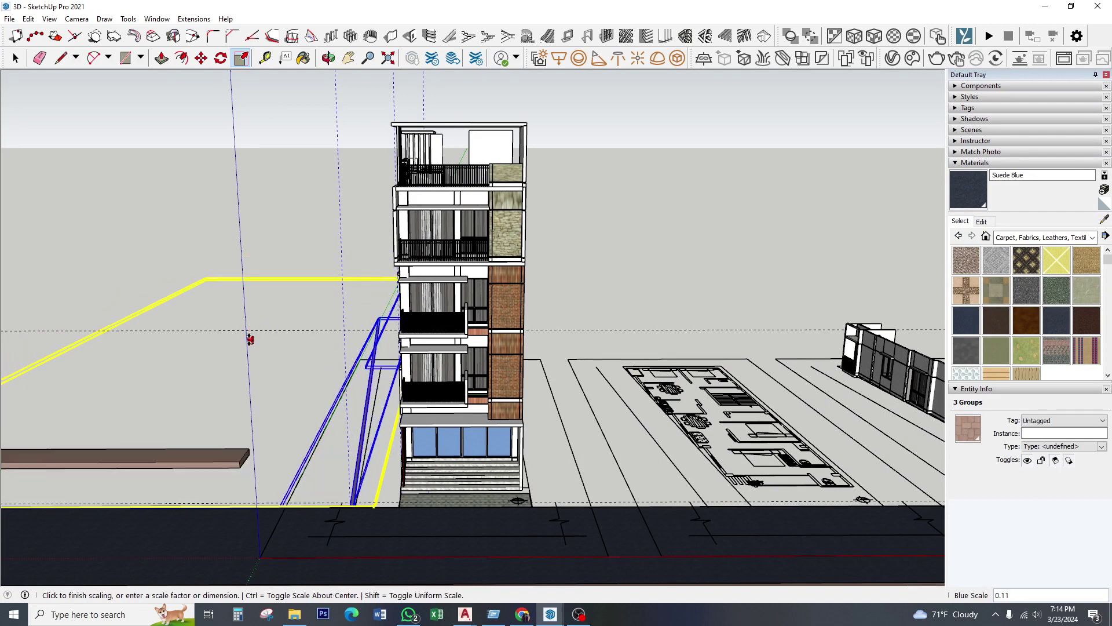
text(0.28)
key(Return)
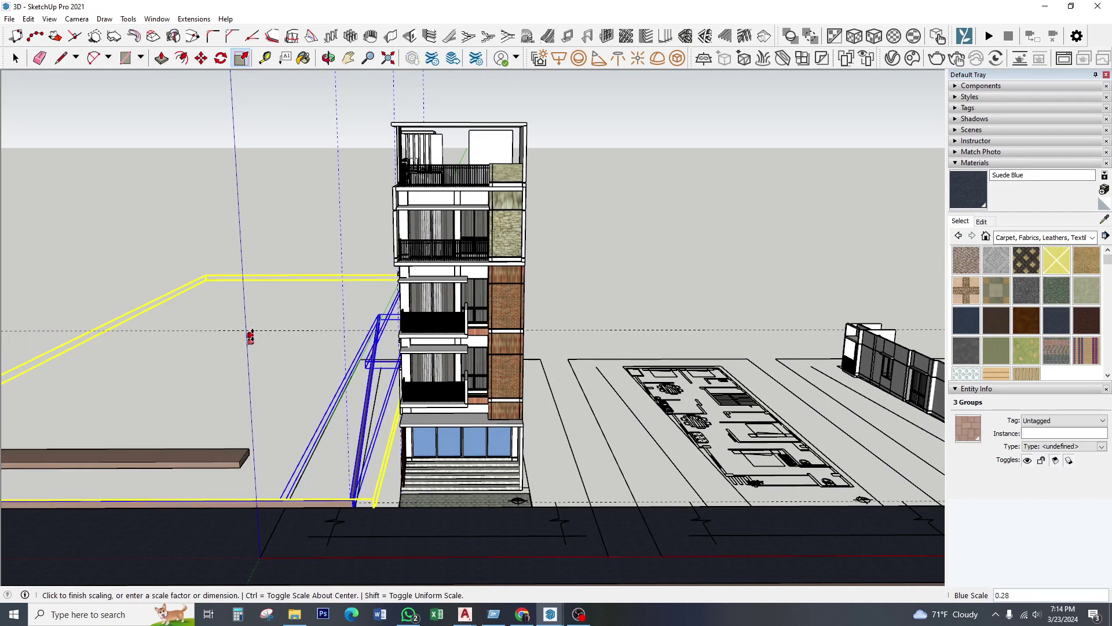
scroll(251, 339, up, 1)
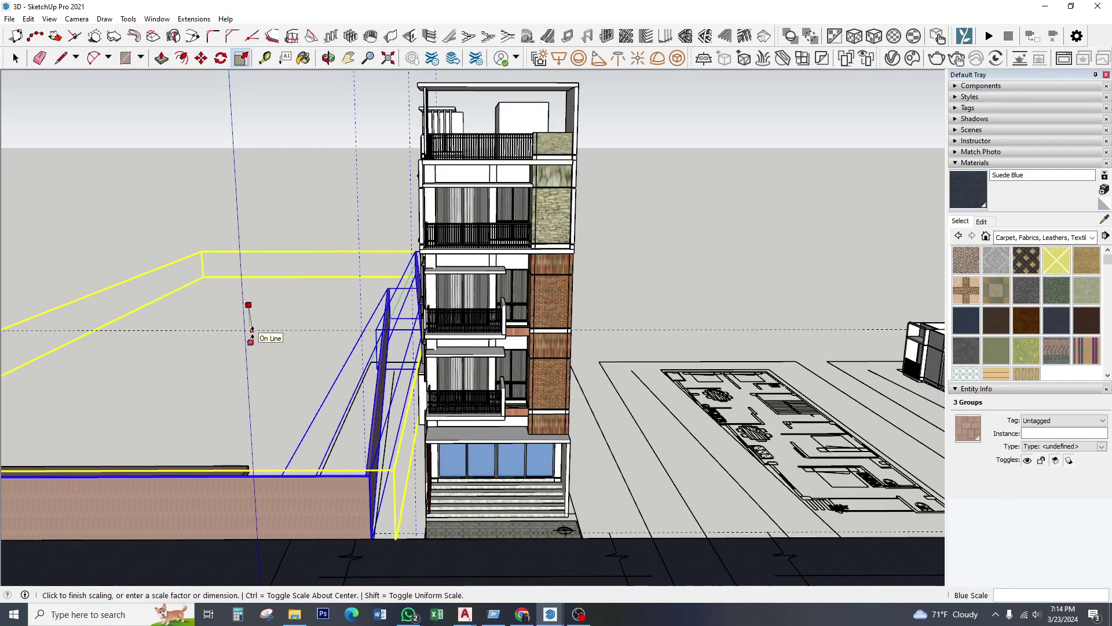
middle_drag(249, 336, 258, 317)
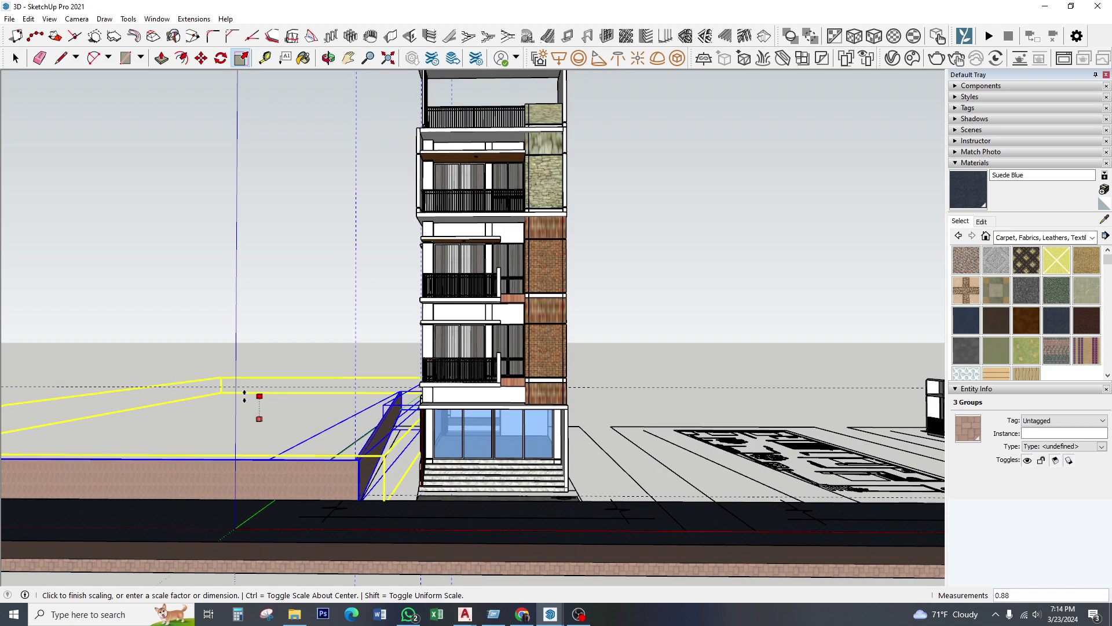
click(244, 395)
- Orbit around the lowered curbs at the entrance and clear the selection
middle_drag(244, 396, 427, 458)
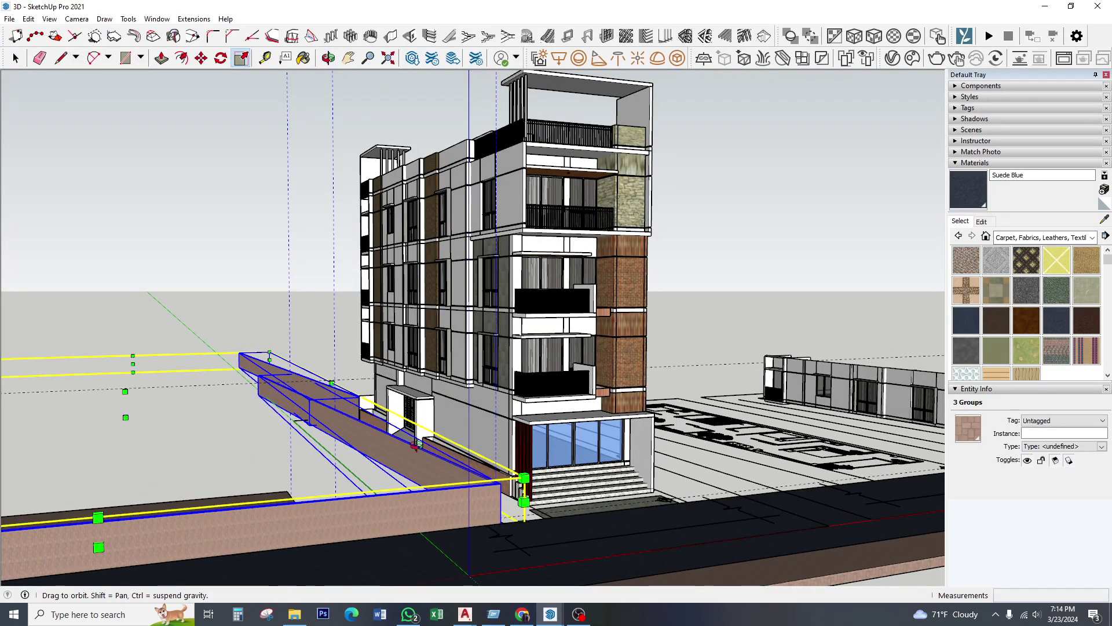
middle_drag(423, 456, 2, 139)
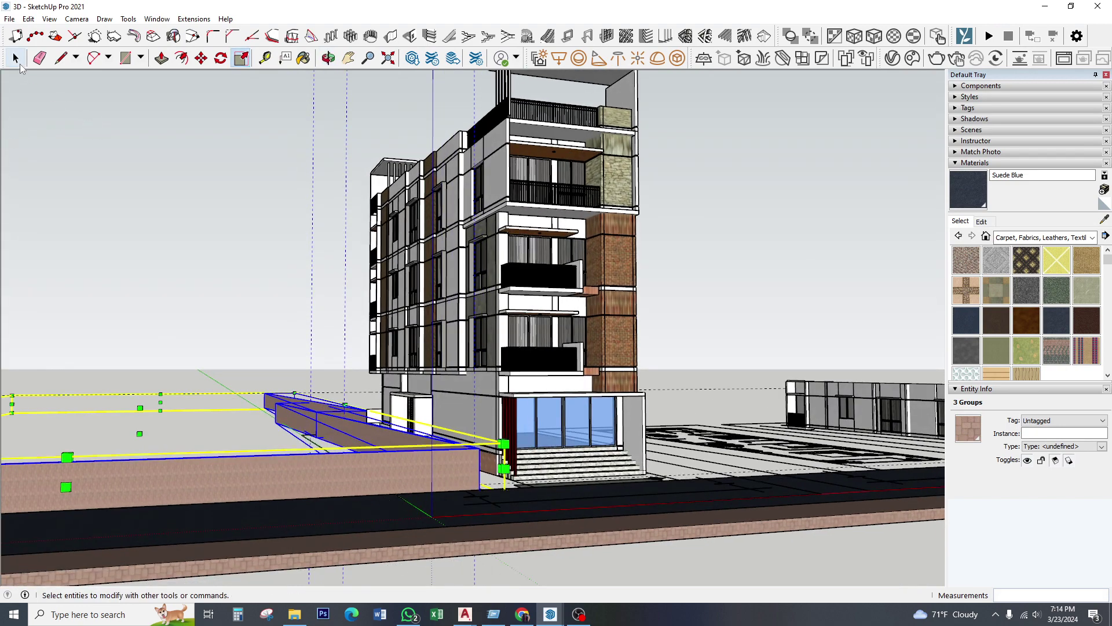
click(18, 63)
middle_drag(516, 499, 488, 490)
scroll(489, 490, down, 2)
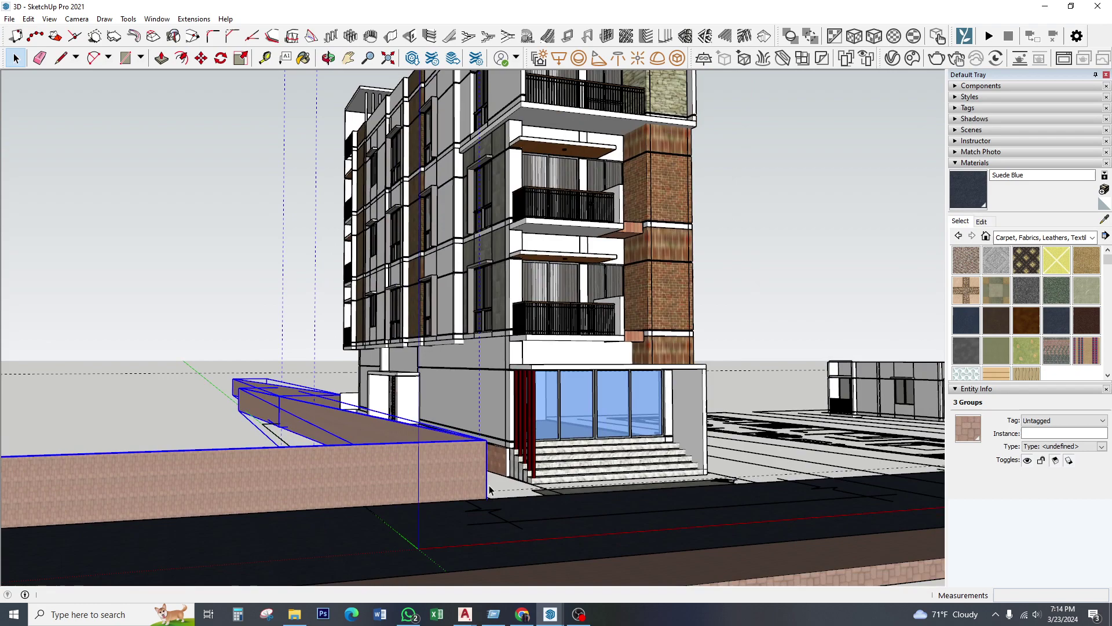
click(149, 414)
scroll(338, 482, up, 2)
mouse_move(338, 482)
middle_down()
mouse_move(496, 526)
mouse_move(485, 509)
middle_up()
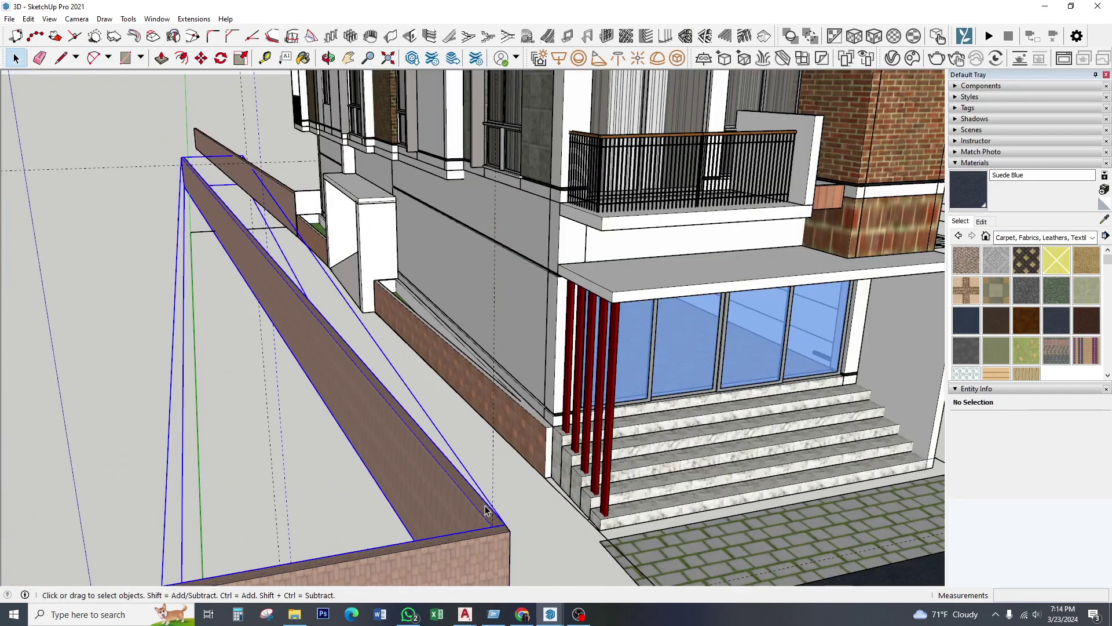
- Push/pull the top of the side curb wall group down to trim it
double_click(485, 508)
click(457, 473)
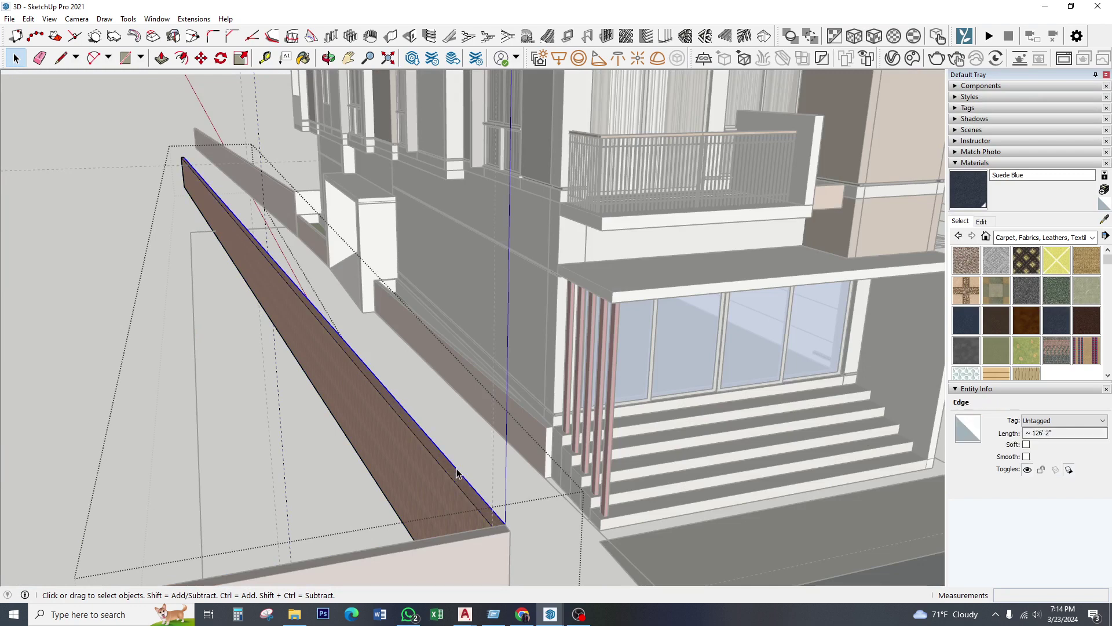
key(p)
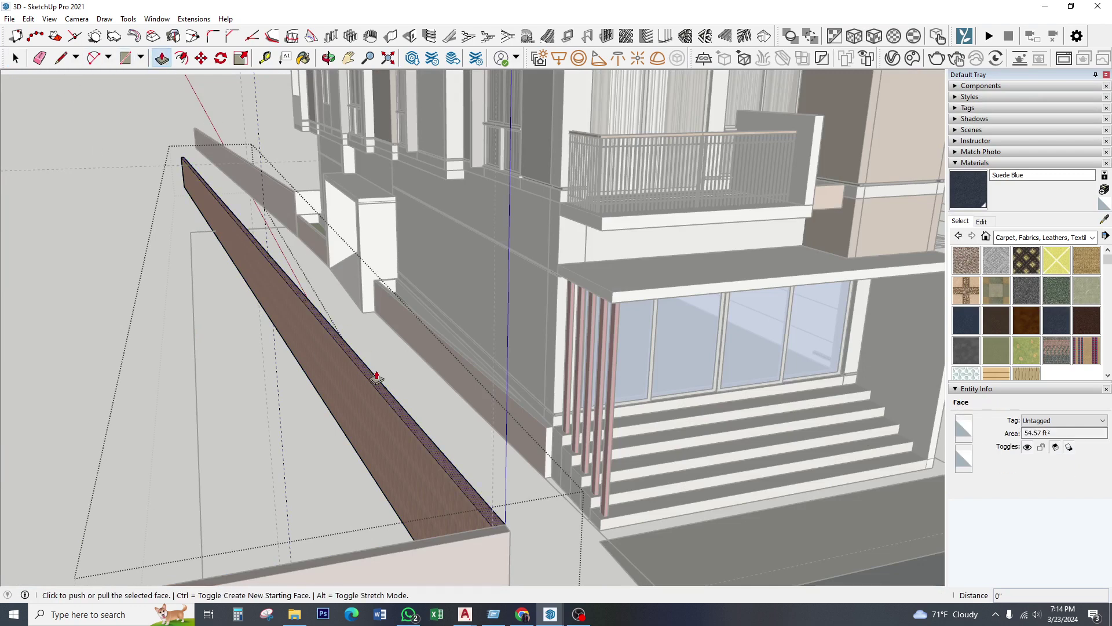
click(377, 382)
click(377, 380)
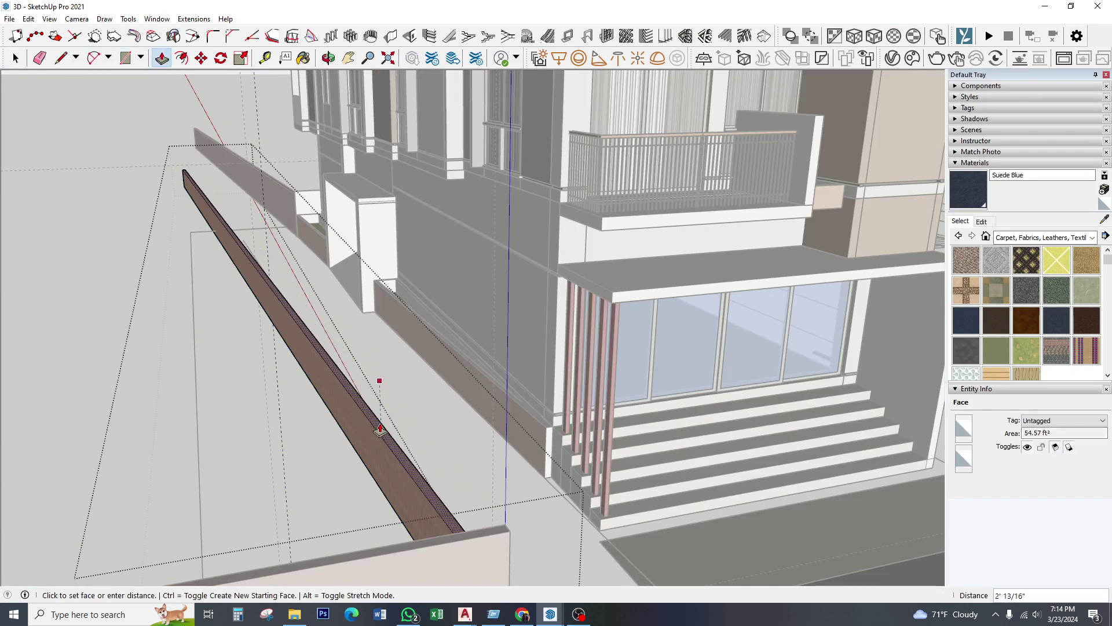
mouse_move(378, 380)
middle_down()
mouse_move(467, 427)
mouse_move(246, 323)
middle_up()
click(18, 58)
- Select the front curb wall along the road and open its group for editing
click(426, 521)
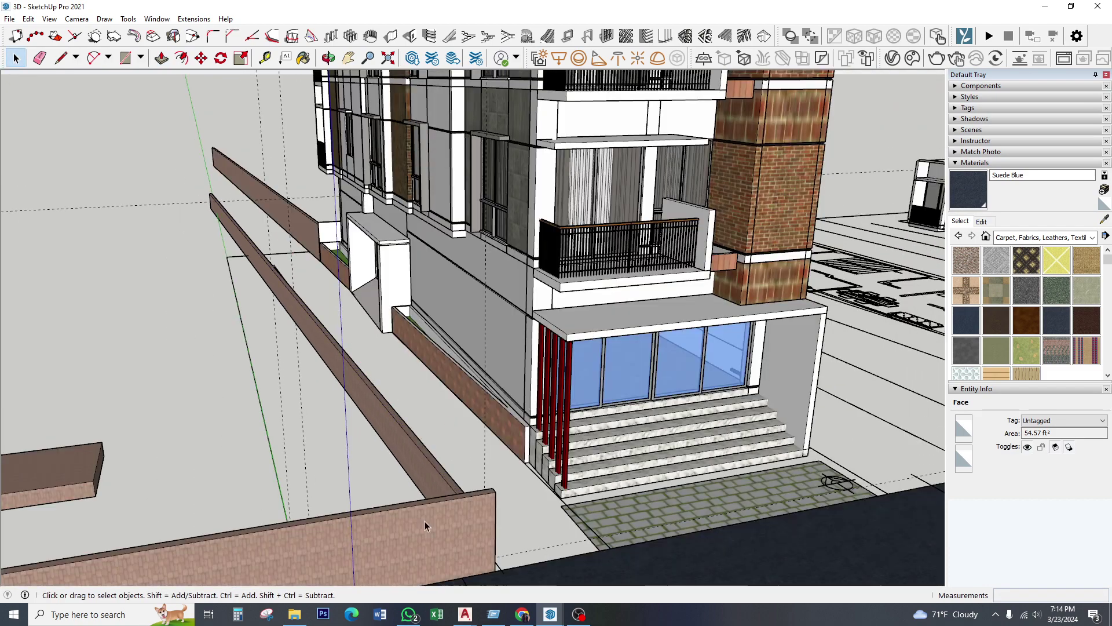
click(241, 58)
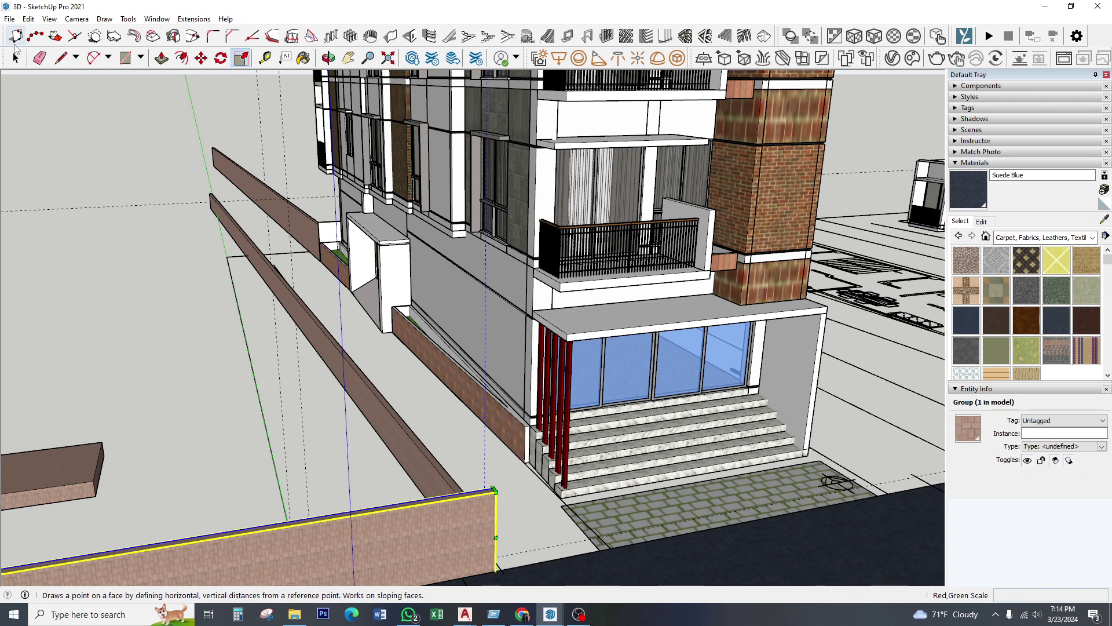
click(15, 58)
double_click(426, 527)
mouse_move(427, 526)
middle_down()
mouse_move(436, 507)
mouse_move(440, 618)
mouse_move(536, 564)
mouse_move(483, 304)
mouse_move(462, 454)
middle_up()
scroll(465, 381, up, 3)
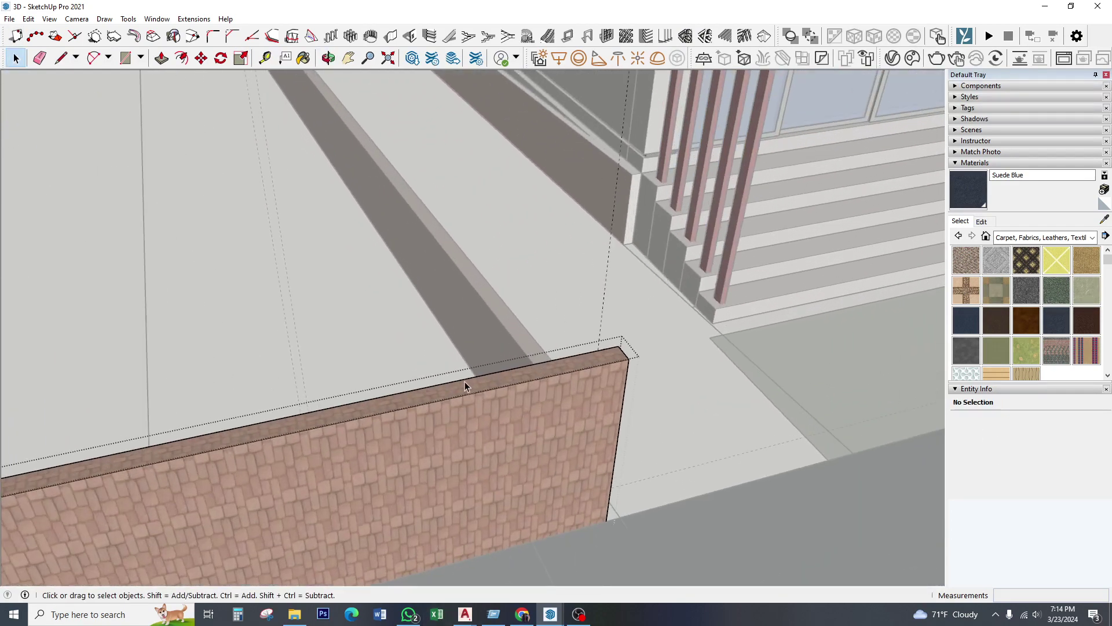
- Push the front brick curb's top face down about 2' 13/16"
click(461, 382)
key(p)
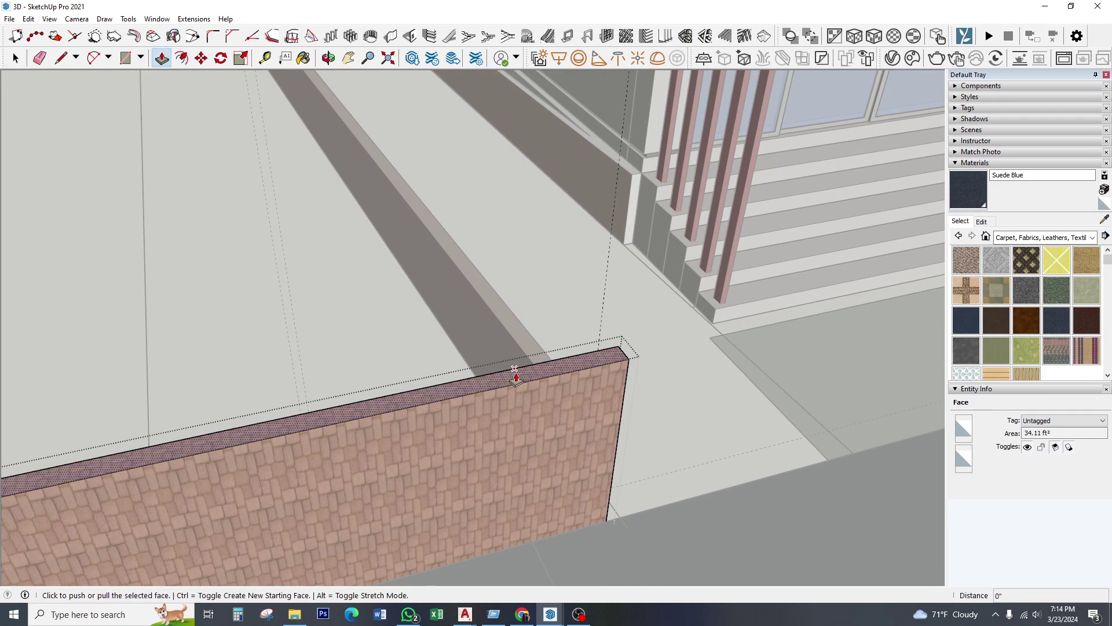
click(515, 376)
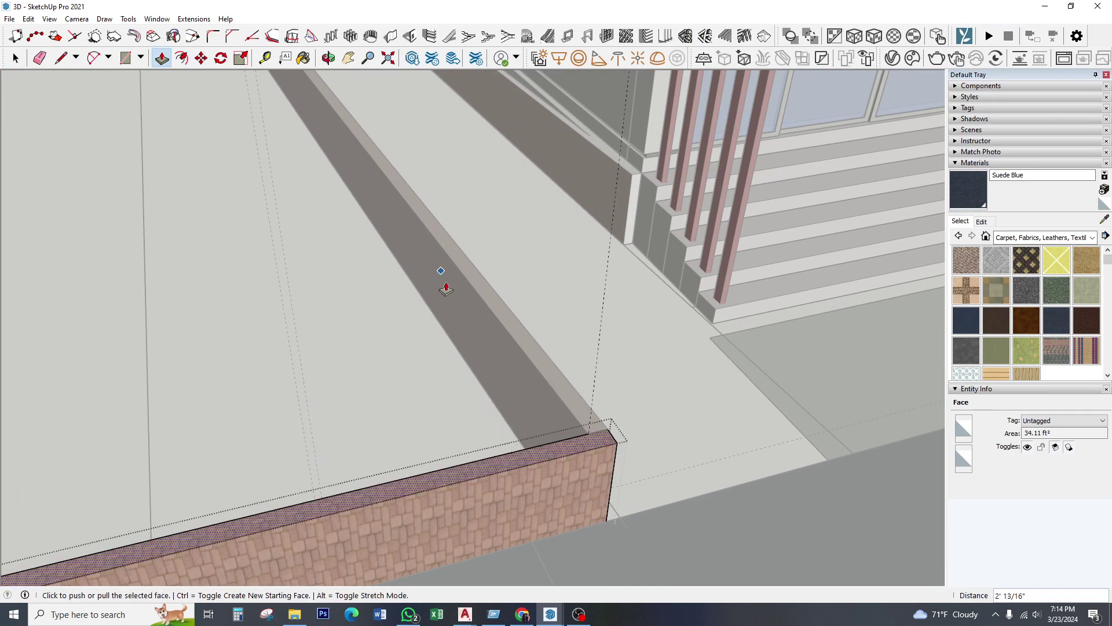
scroll(62, 142, down, 2)
click(15, 61)
scroll(81, 220, down, 3)
scroll(496, 454, down, 2)
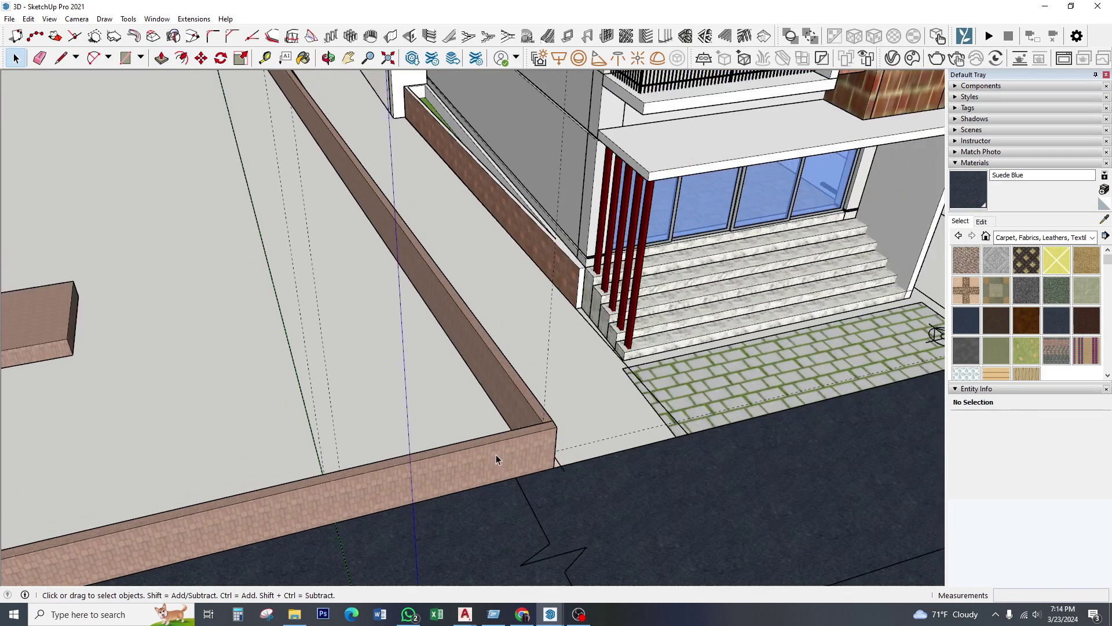
scroll(360, 294, up, 3)
mouse_move(360, 294)
middle_down()
mouse_move(404, 417)
mouse_move(298, 297)
middle_up()
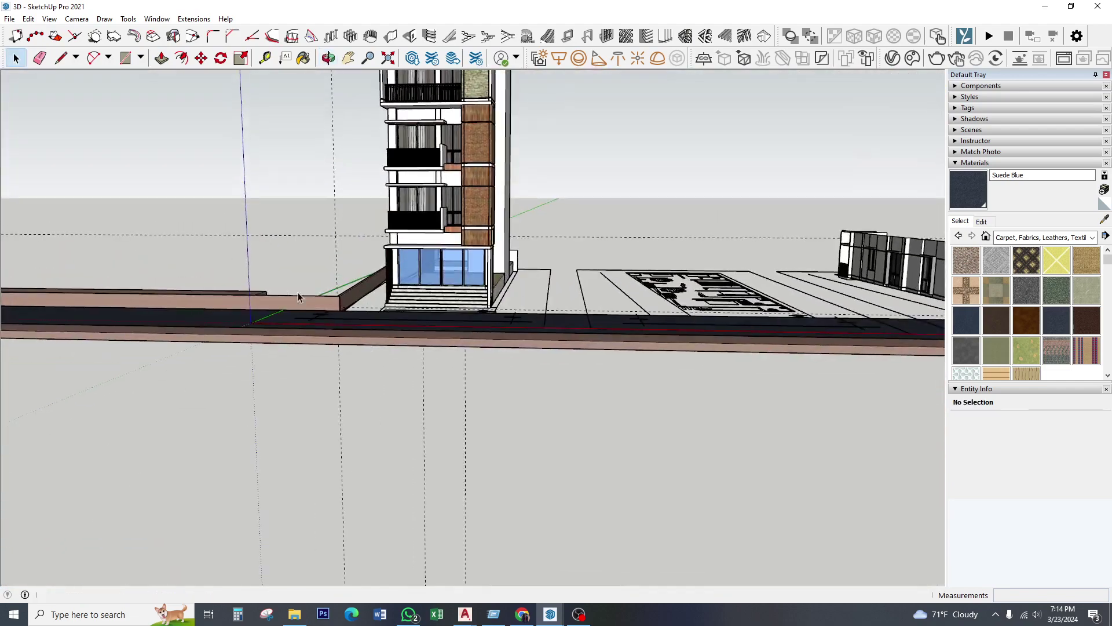
- Select the stray guide line inside the curb group beside the building to remove it
click(299, 202)
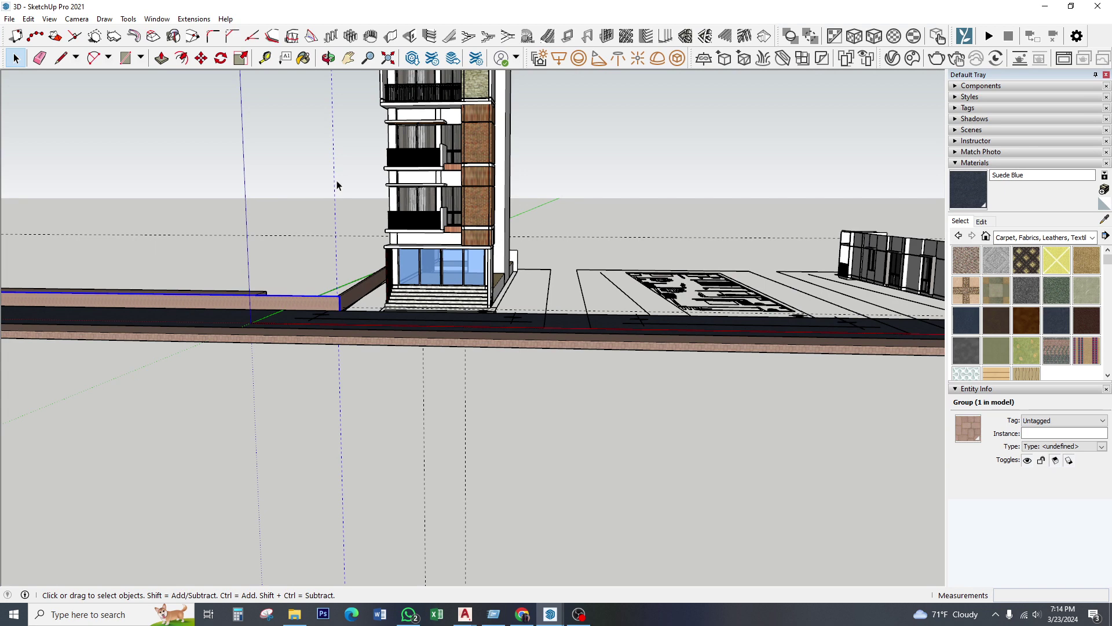
double_click(313, 301)
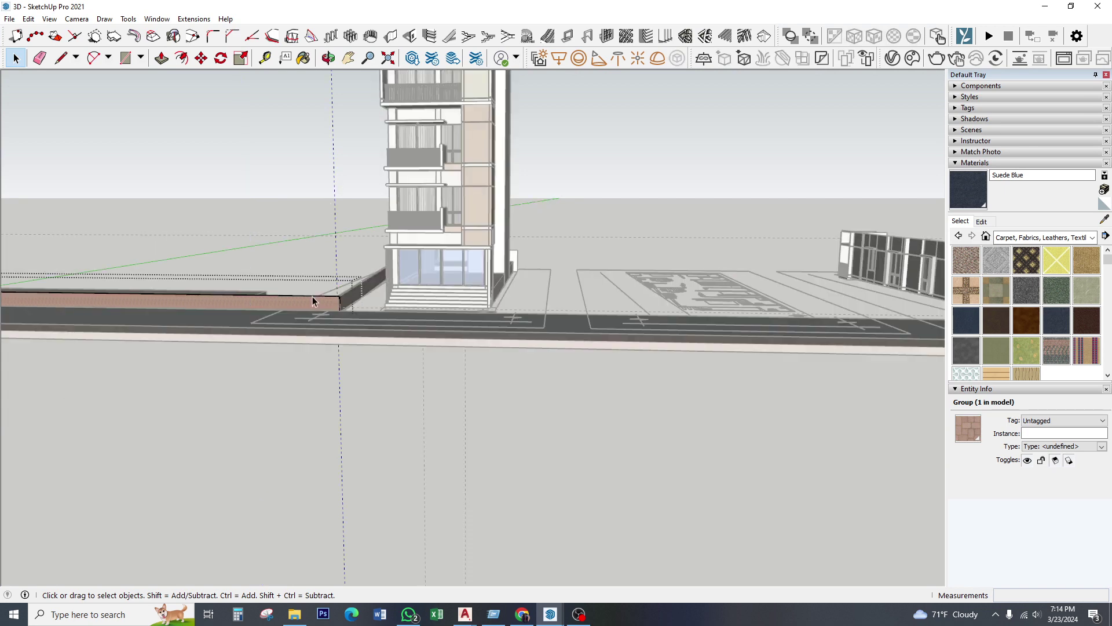
click(285, 200)
middle_drag(285, 199, 303, 254)
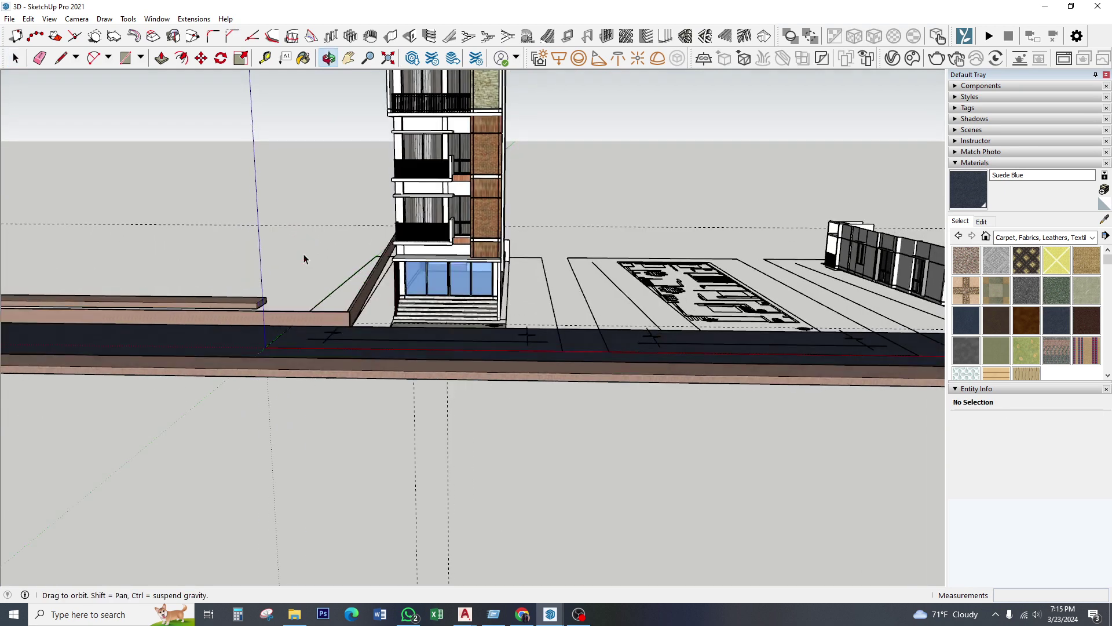
key(ctrl+a)
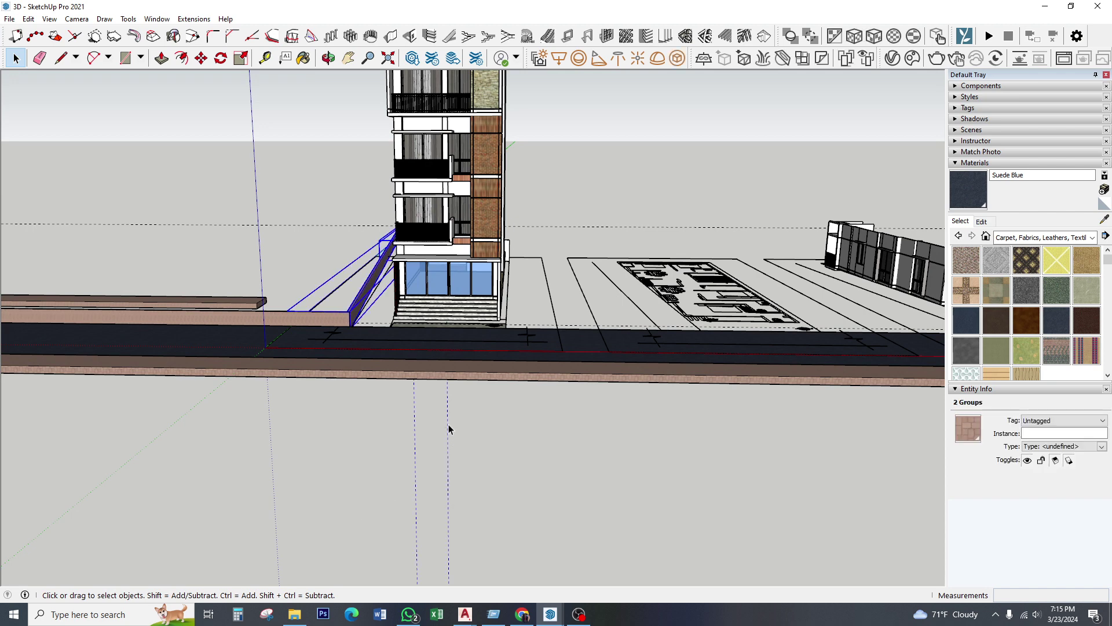
double_click(449, 432)
click(448, 467)
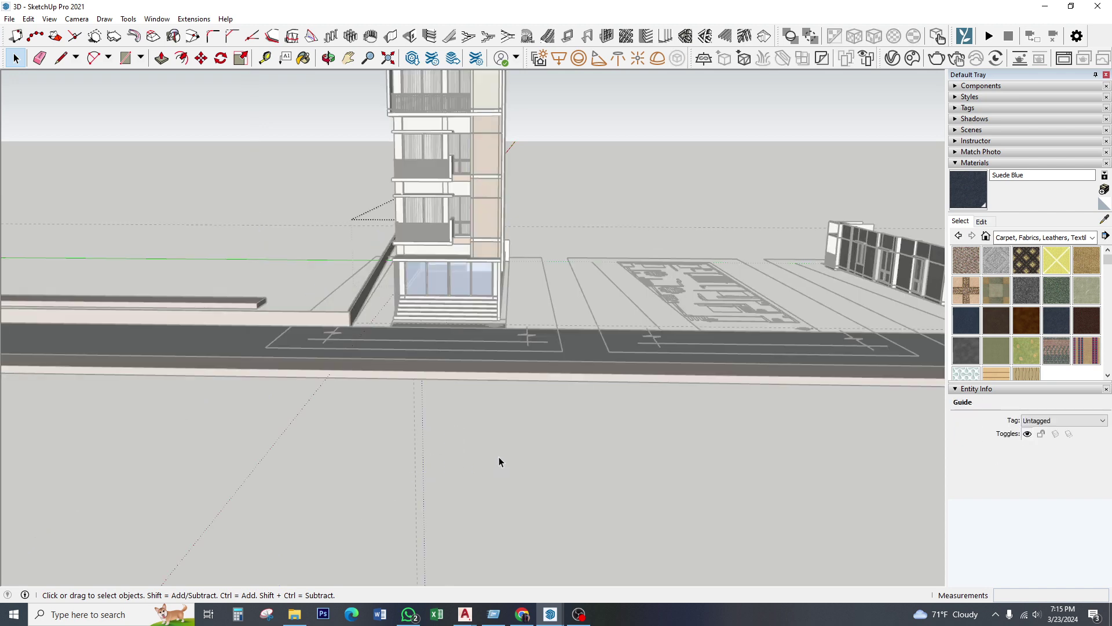
key(Escape)
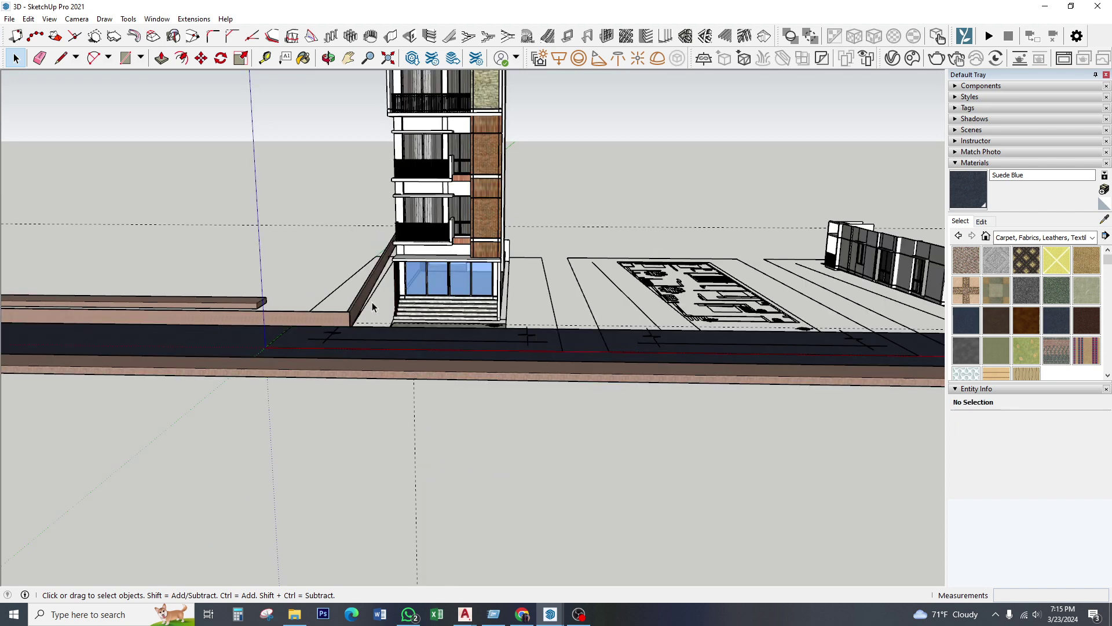
- Open the sloped curb strip, then reframe the view and select the blue road slab
double_click(361, 304)
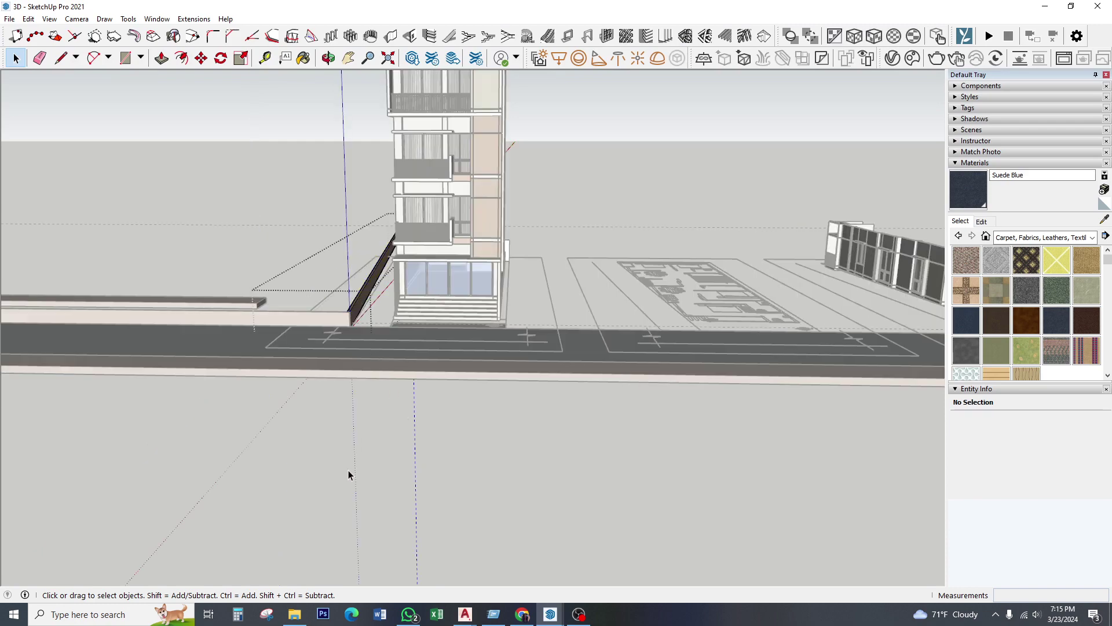
middle_drag(421, 430, 415, 330)
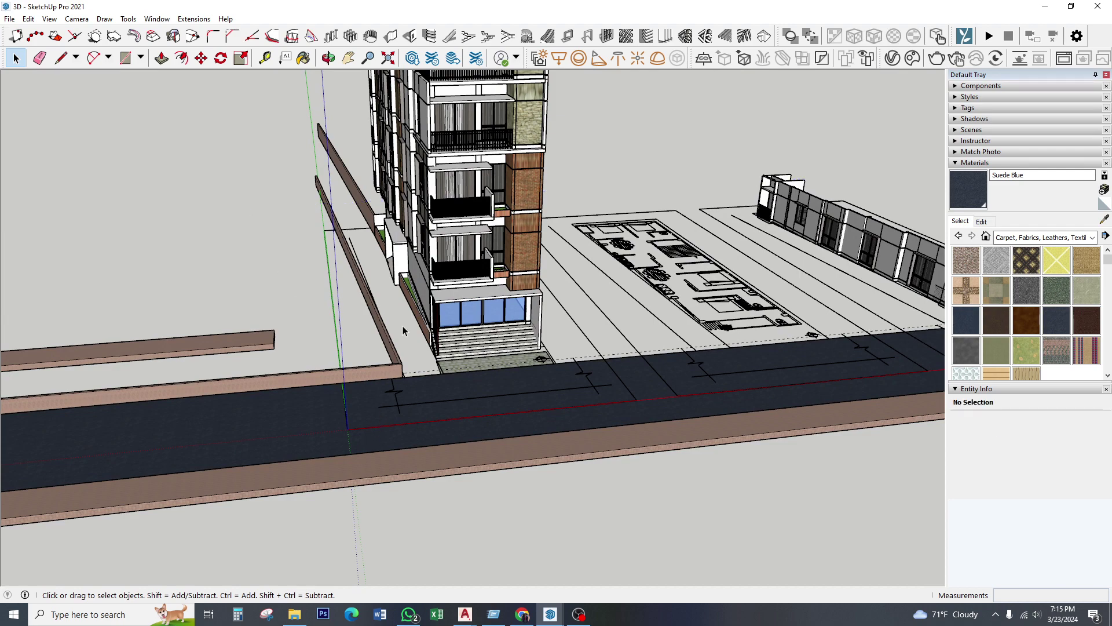
mouse_move(402, 326)
middle_down()
mouse_move(440, 450)
mouse_move(439, 421)
mouse_move(489, 456)
middle_up()
click(439, 445)
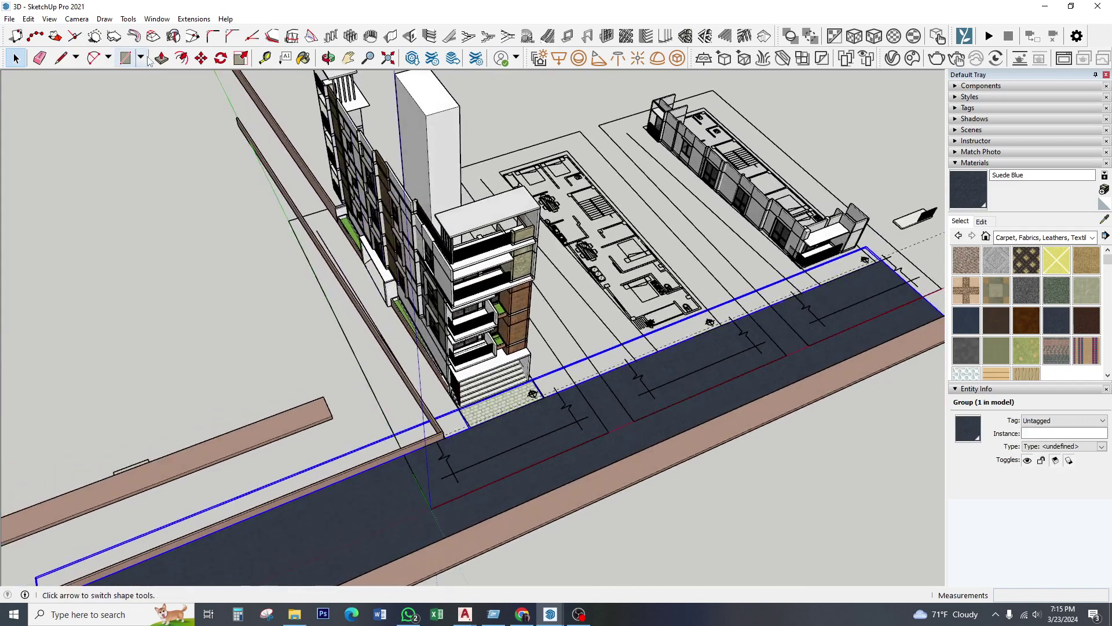
- Draw a rectangular side-road strip from beside the building to the main road's edge
middle_drag(372, 277, 250, 201)
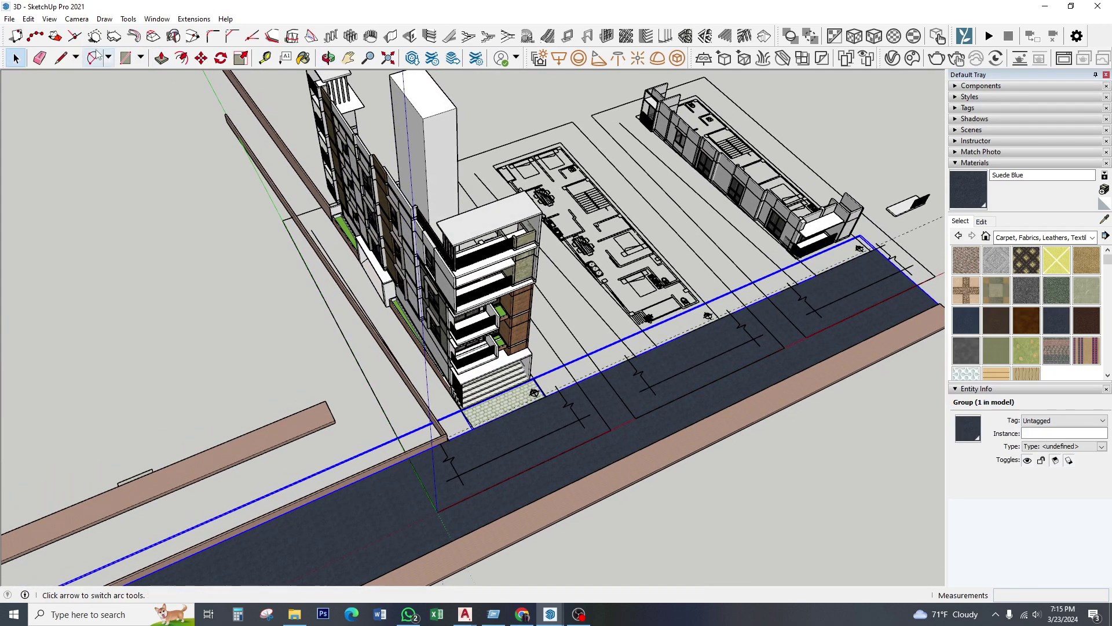
click(141, 57)
click(153, 67)
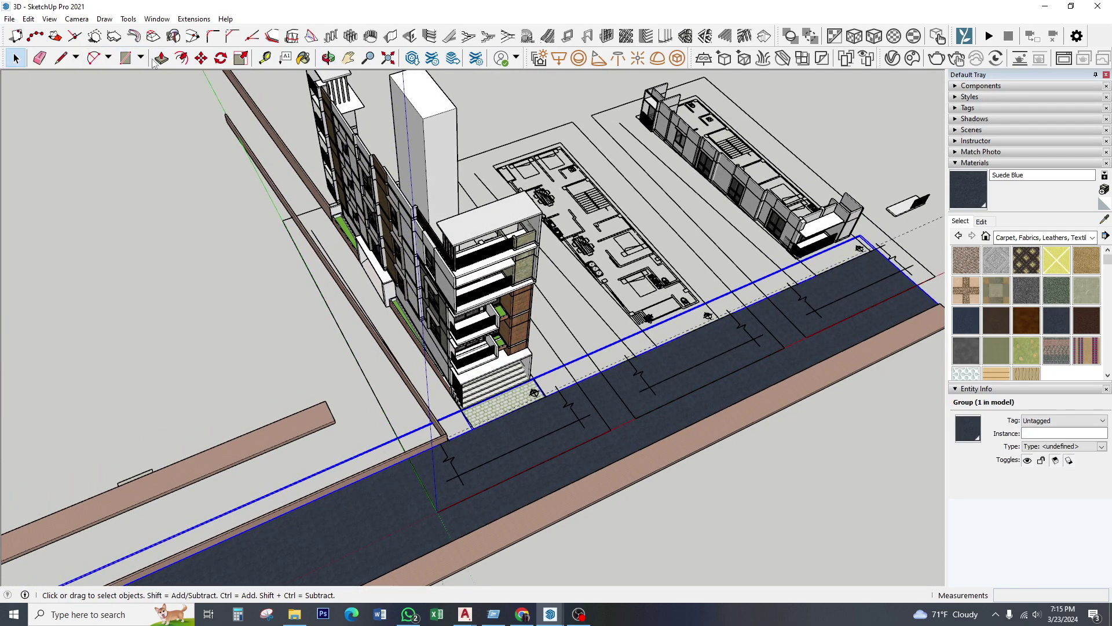
click(140, 57)
click(168, 74)
scroll(227, 120, up, 2)
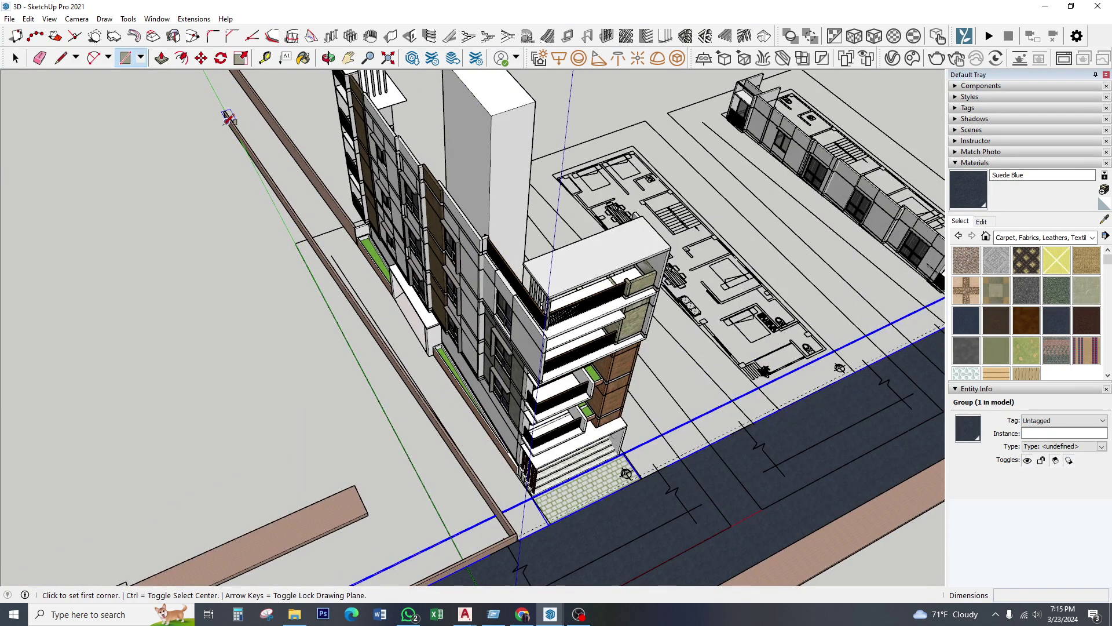
click(227, 120)
scroll(226, 124, down, 2)
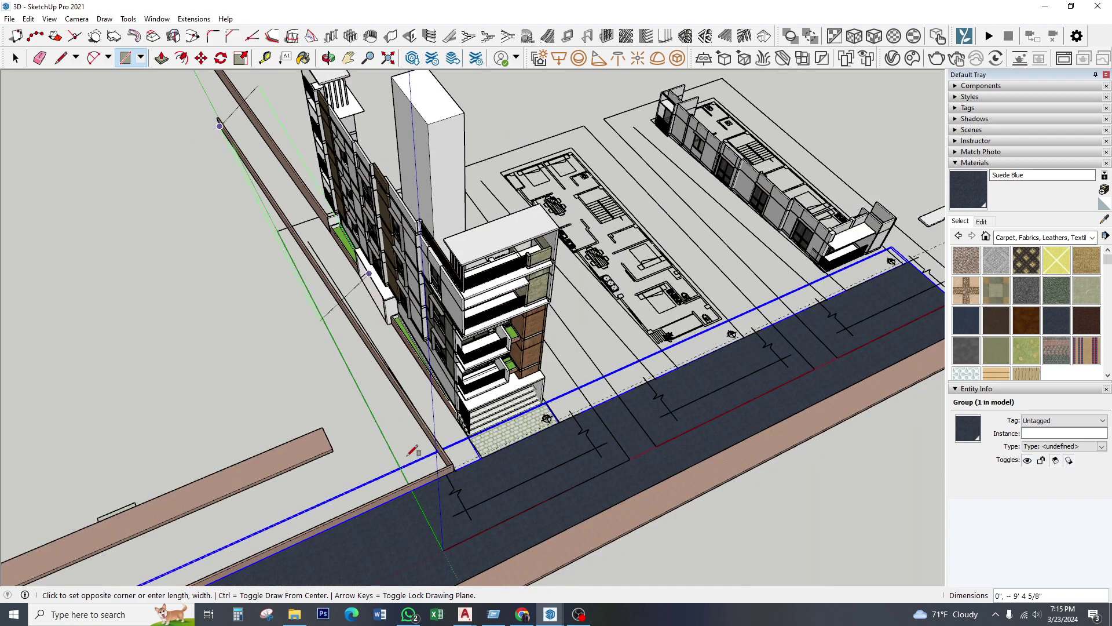
scroll(471, 462, up, 2)
scroll(475, 460, up, 1)
scroll(484, 458, up, 1)
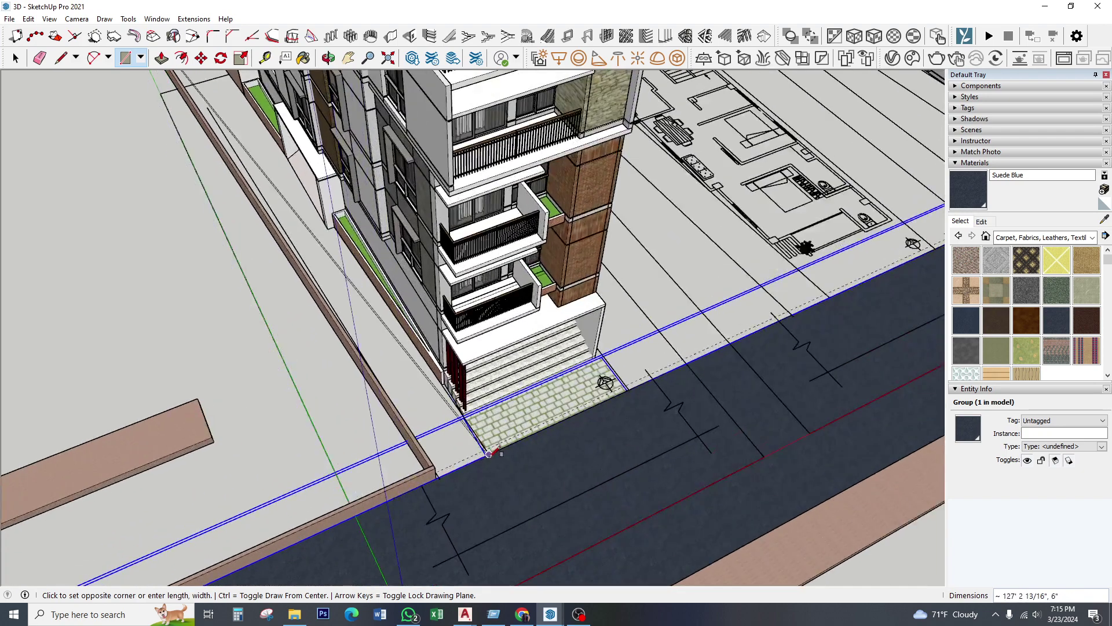
click(487, 458)
scroll(487, 457, down, 1)
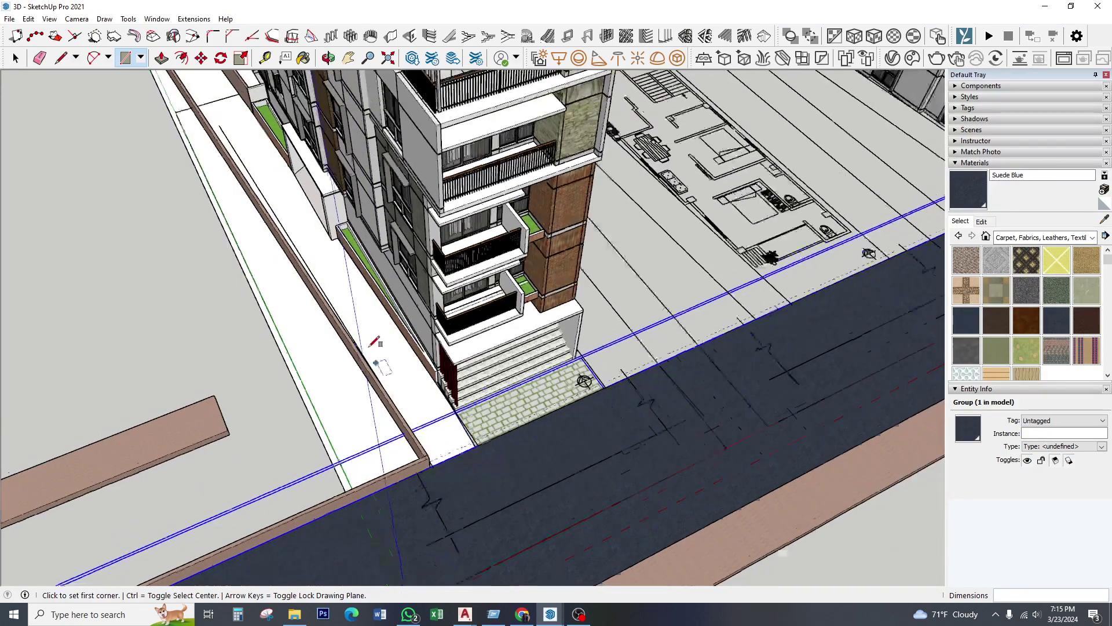
scroll(363, 345, down, 2)
scroll(362, 345, down, 1)
middle_drag(363, 343, 371, 339)
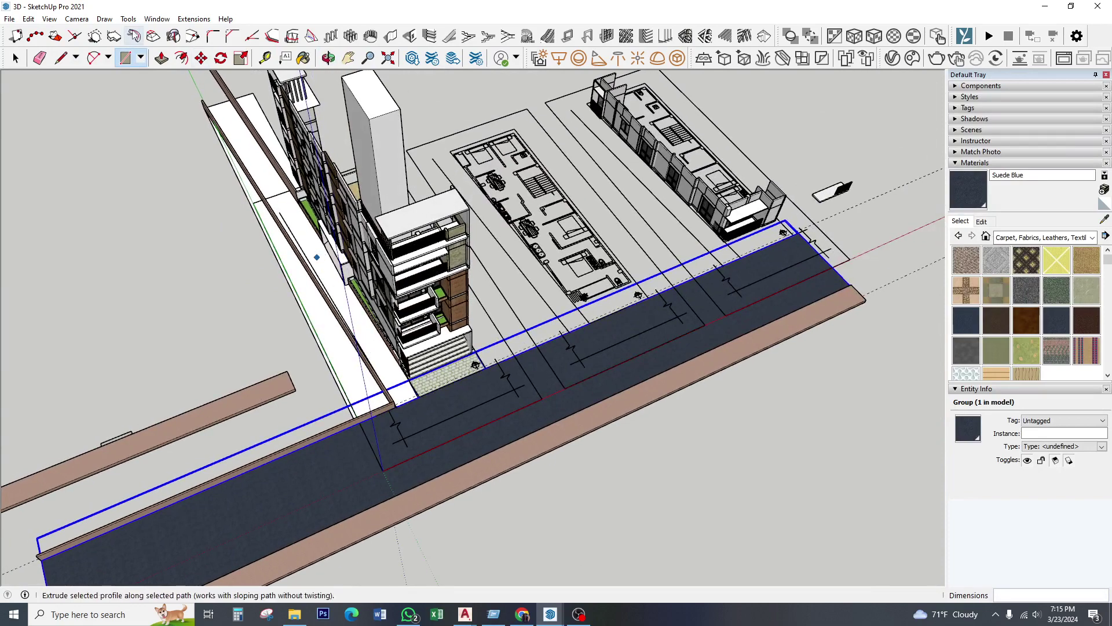
- Paint the new side-road strip Suede Blue and inspect it
click(15, 58)
middle_drag(392, 432, 406, 423)
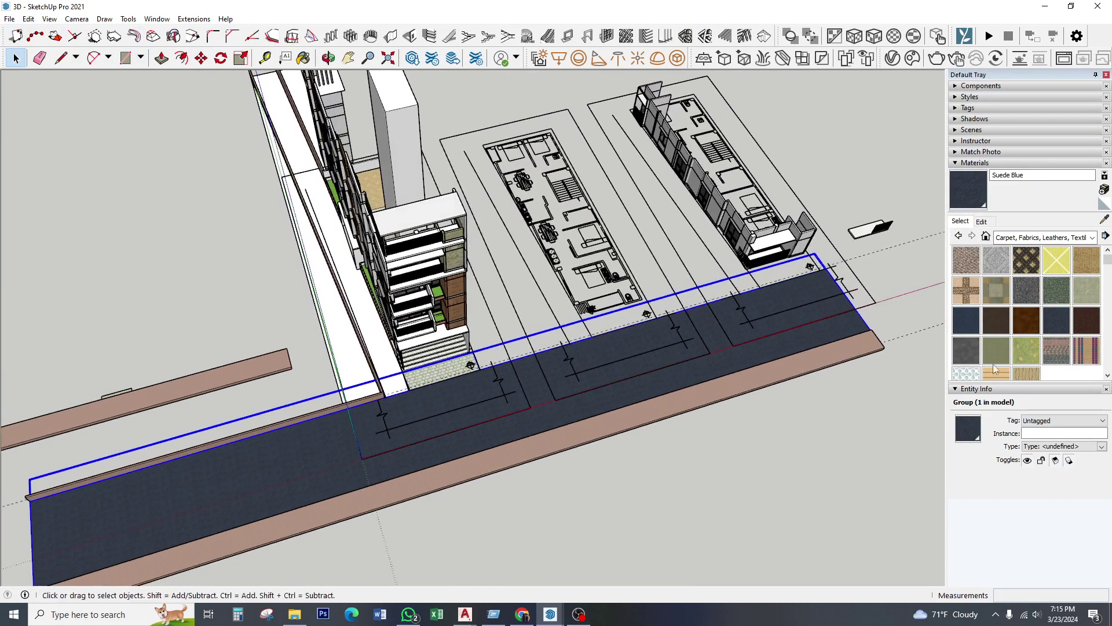
click(972, 199)
scroll(372, 328, up, 3)
click(372, 328)
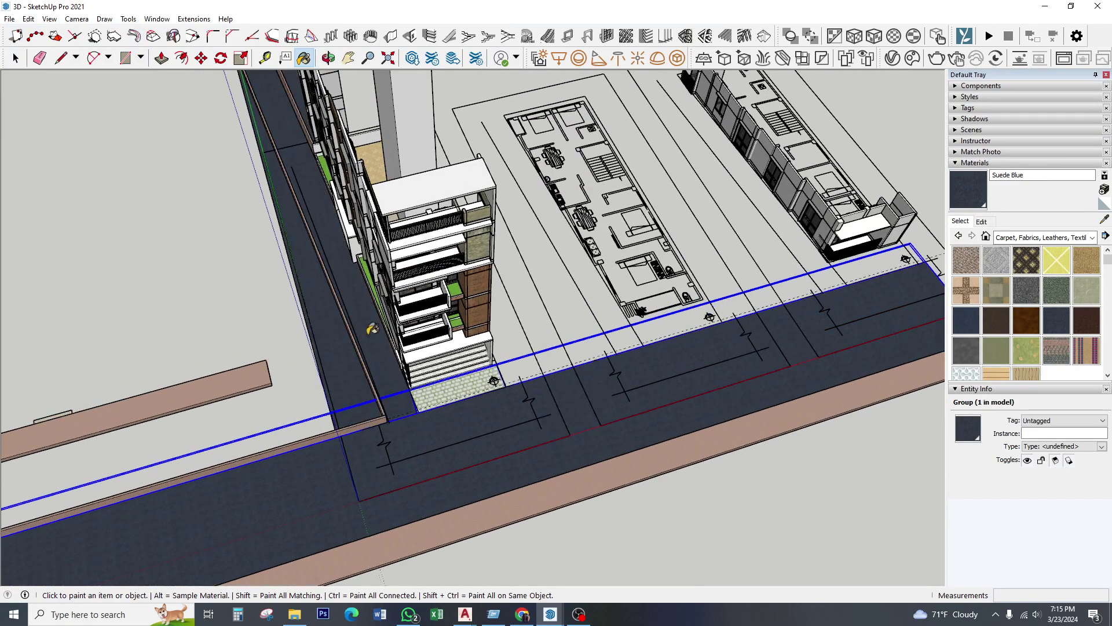
double_click(323, 297)
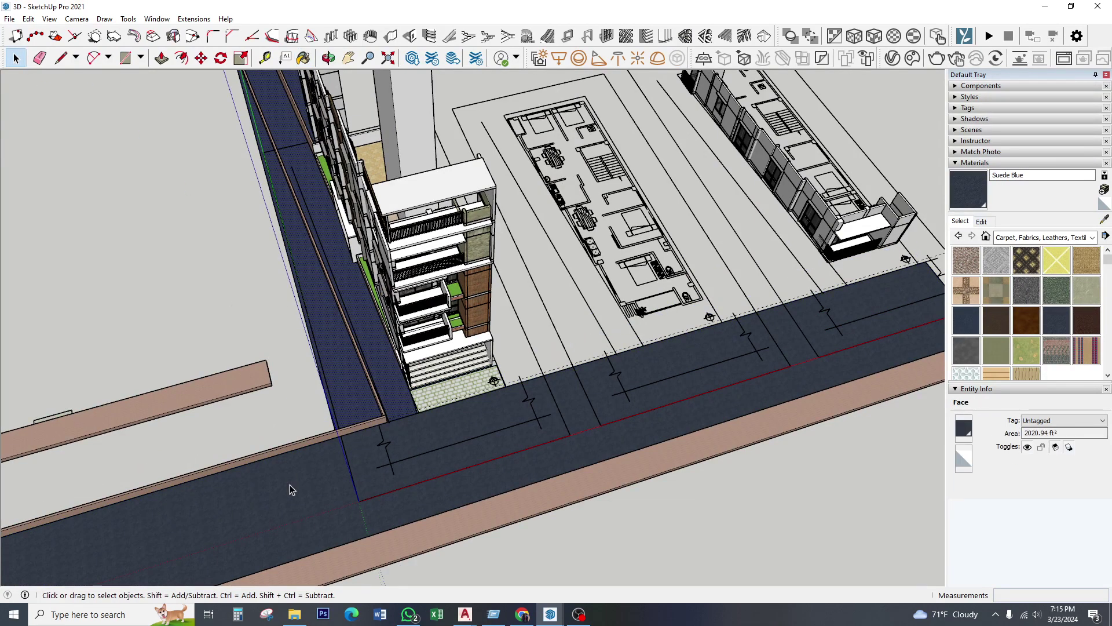
middle_drag(354, 408, 407, 430)
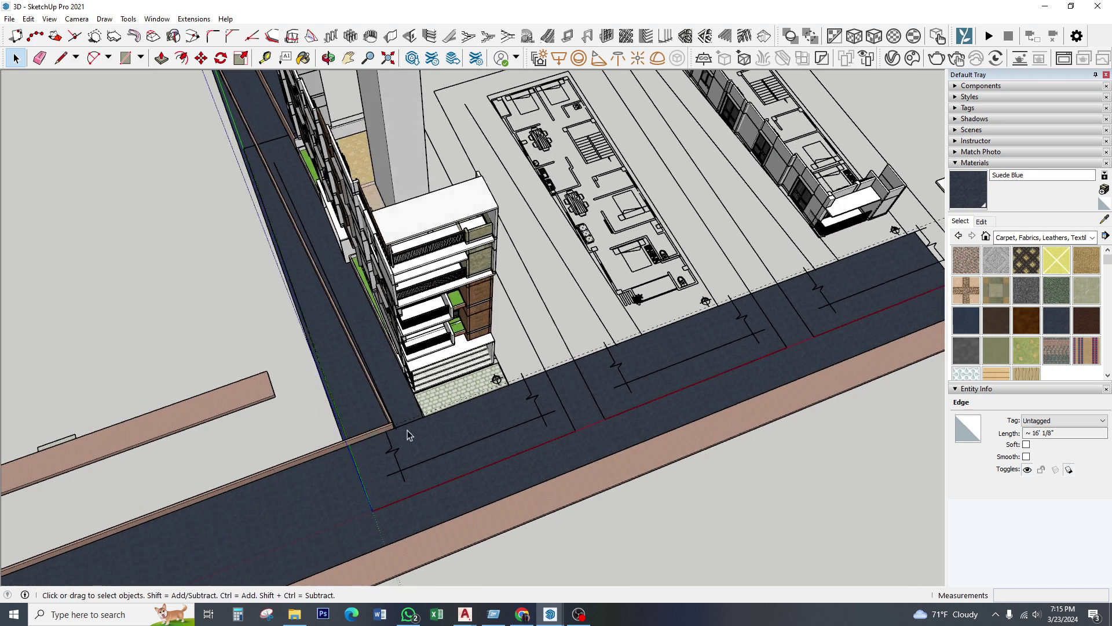
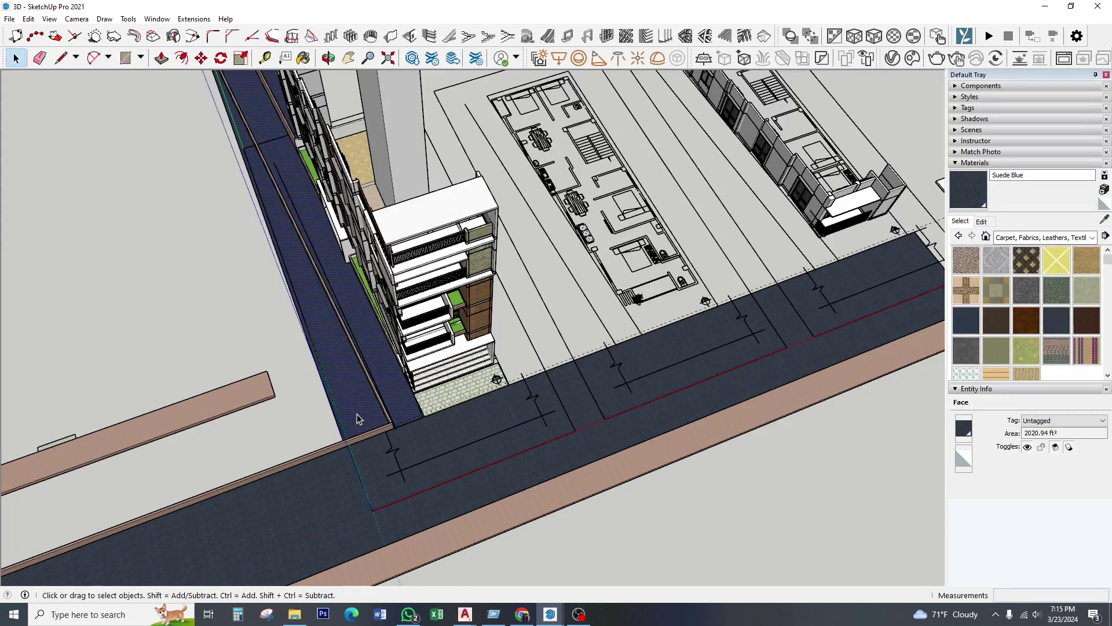
- Push/pull the dark side strip up 6 inches into a slab
click(321, 360)
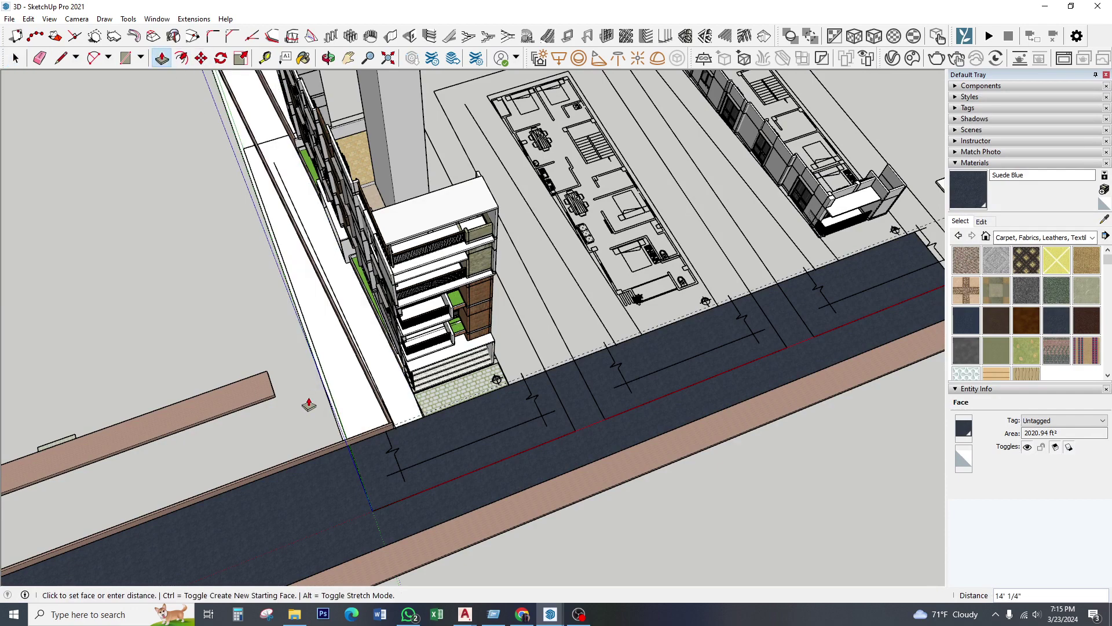
middle_drag(309, 404, 385, 380)
text(6)
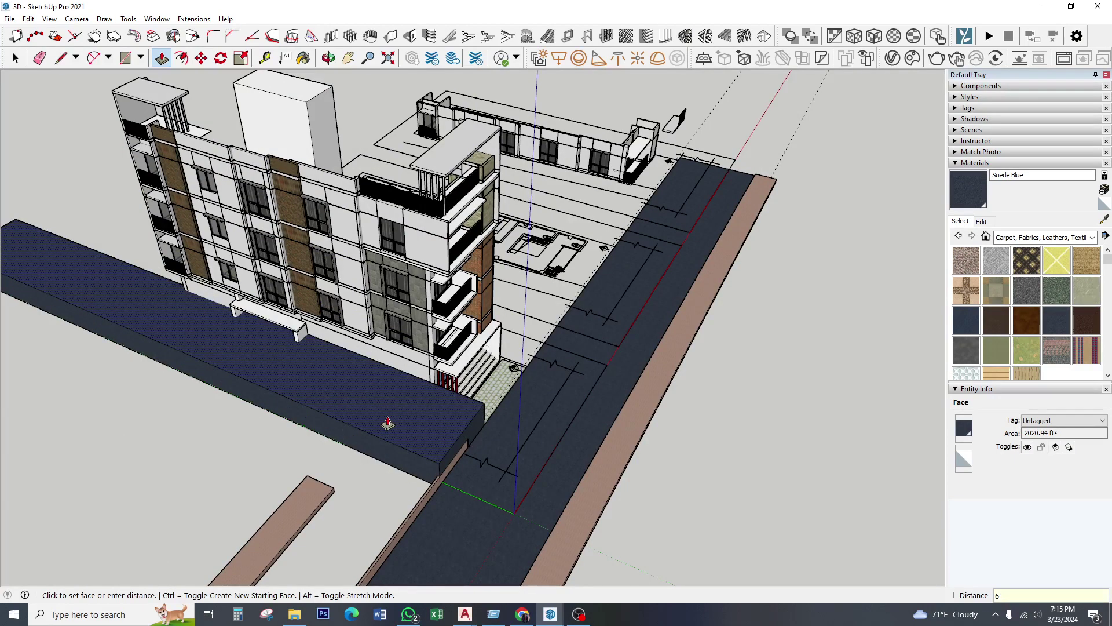
text(")
key(Return)
- Select the raised strip's top face and make it a group
click(16, 58)
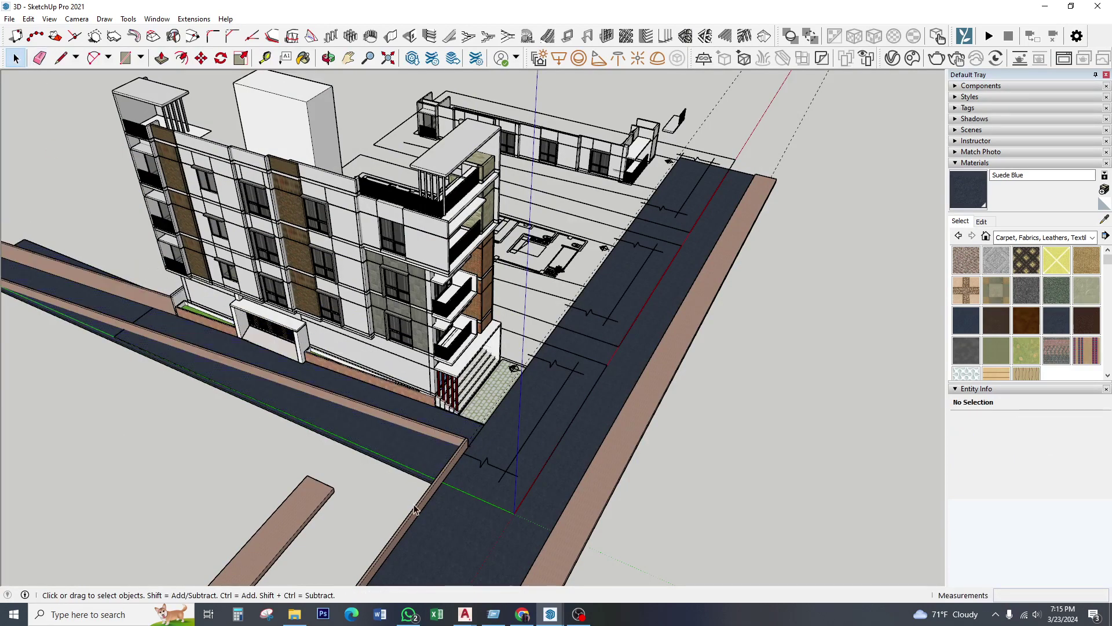
scroll(377, 483, up, 3)
scroll(376, 482, up, 3)
scroll(377, 481, up, 3)
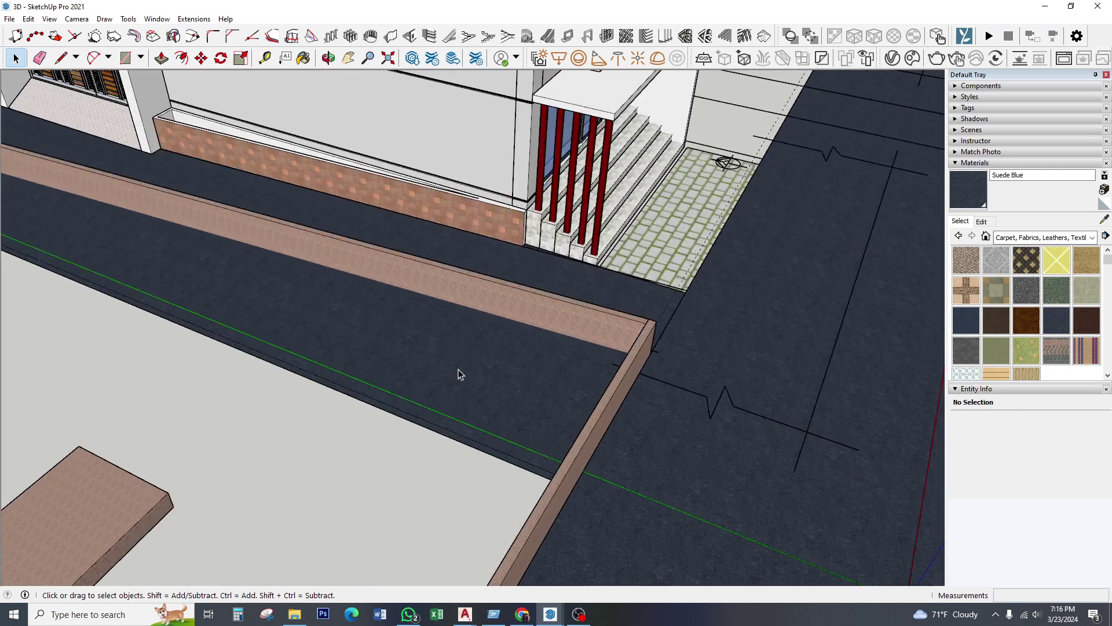
click(185, 125)
right_click(359, 315)
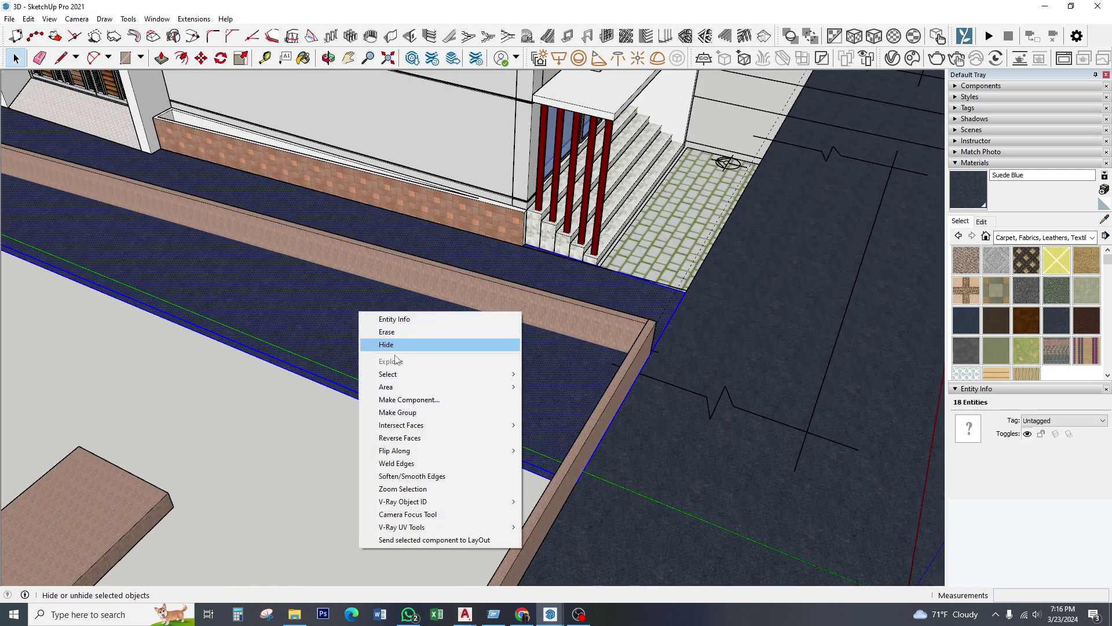
click(405, 412)
- Shift the strip group by the entered distance
click(201, 60)
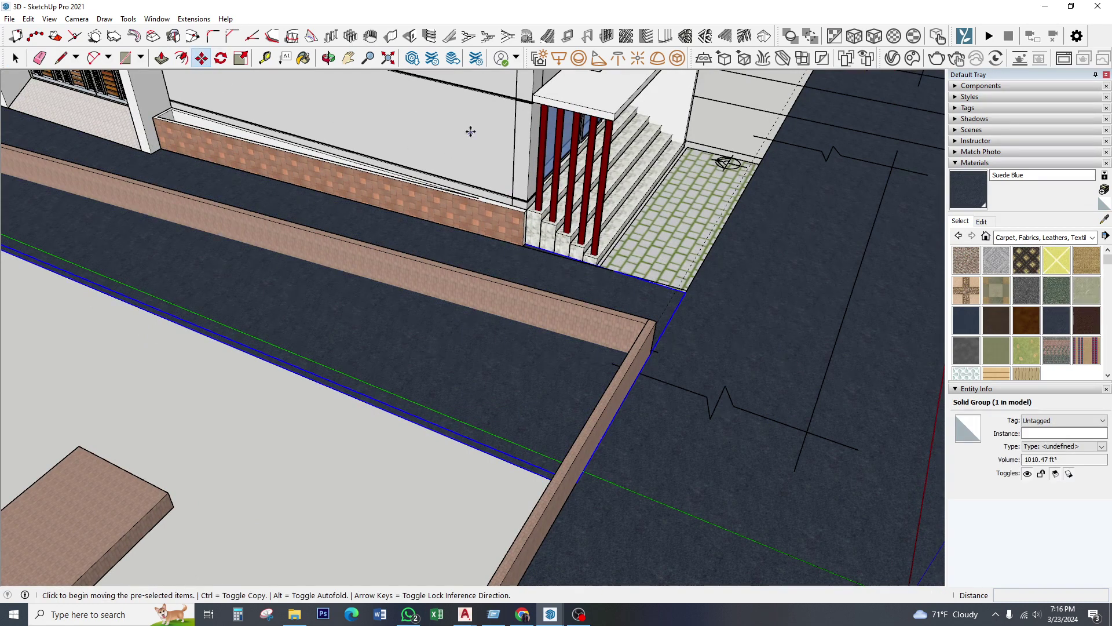
click(469, 130)
text(6)
key(Return)
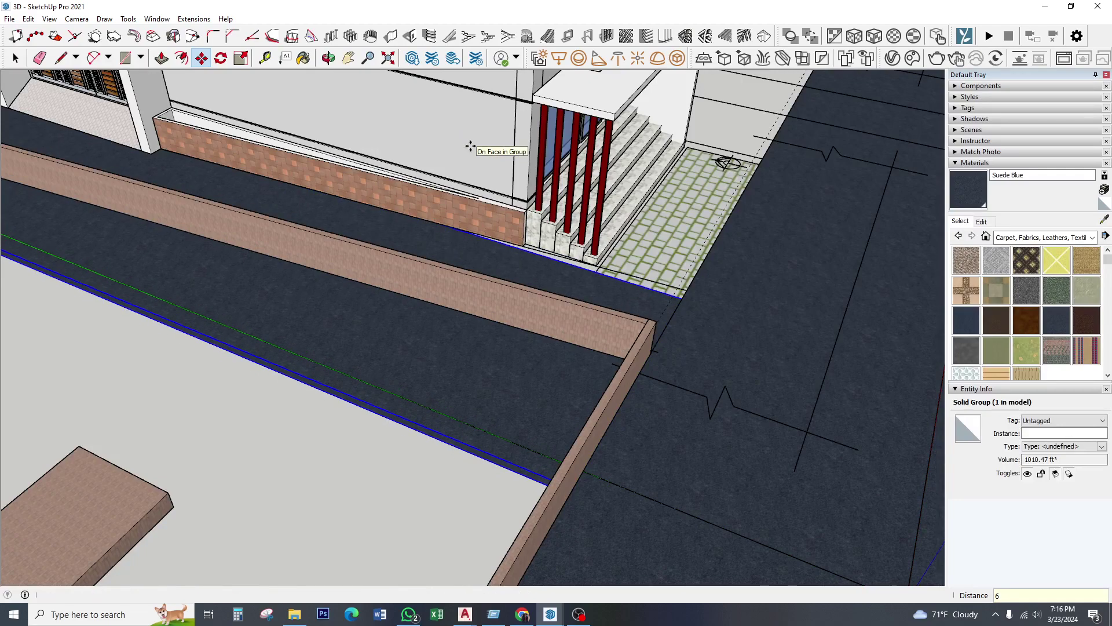
mouse_move(470, 146)
middle_down()
mouse_move(513, 281)
mouse_move(734, 310)
middle_up()
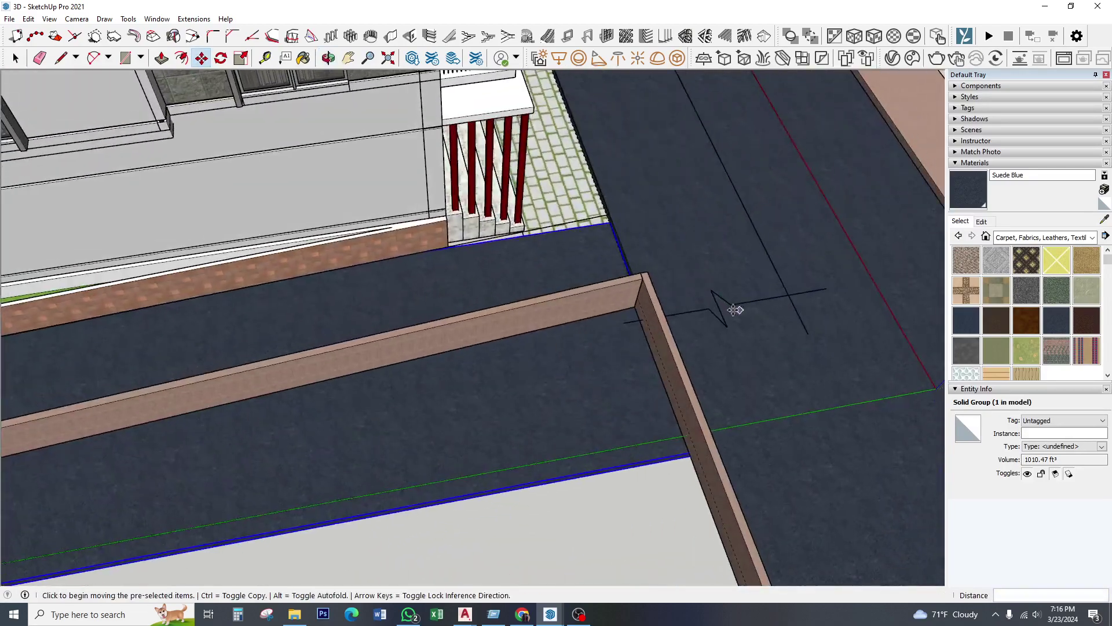
- Inside the strip group, slide its outer edge along the red axis to narrow it
click(16, 58)
double_click(558, 410)
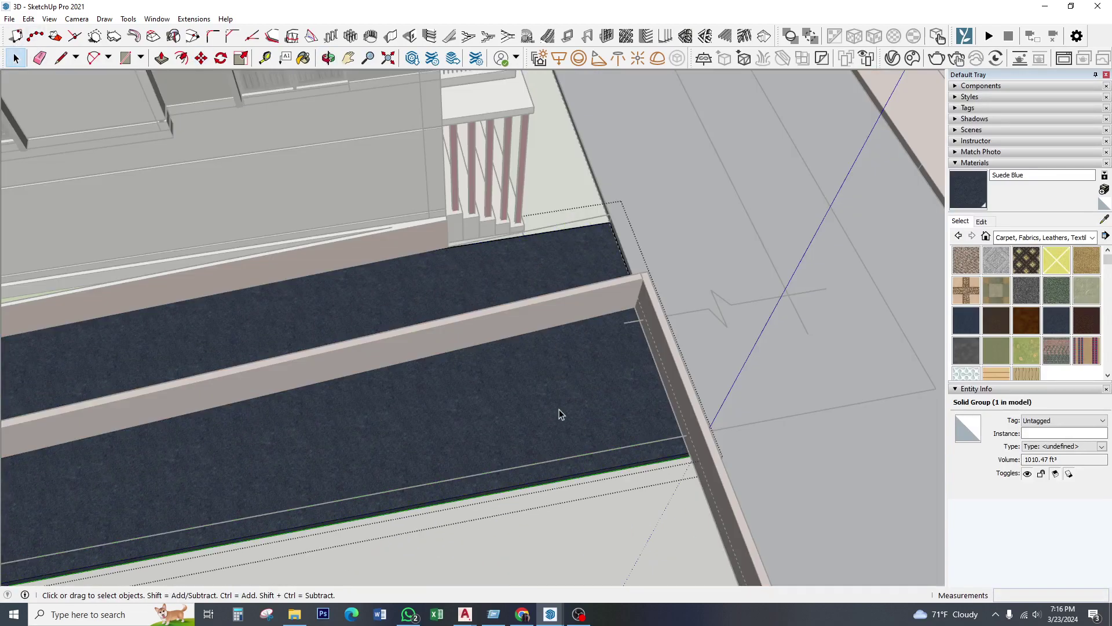
click(770, 361)
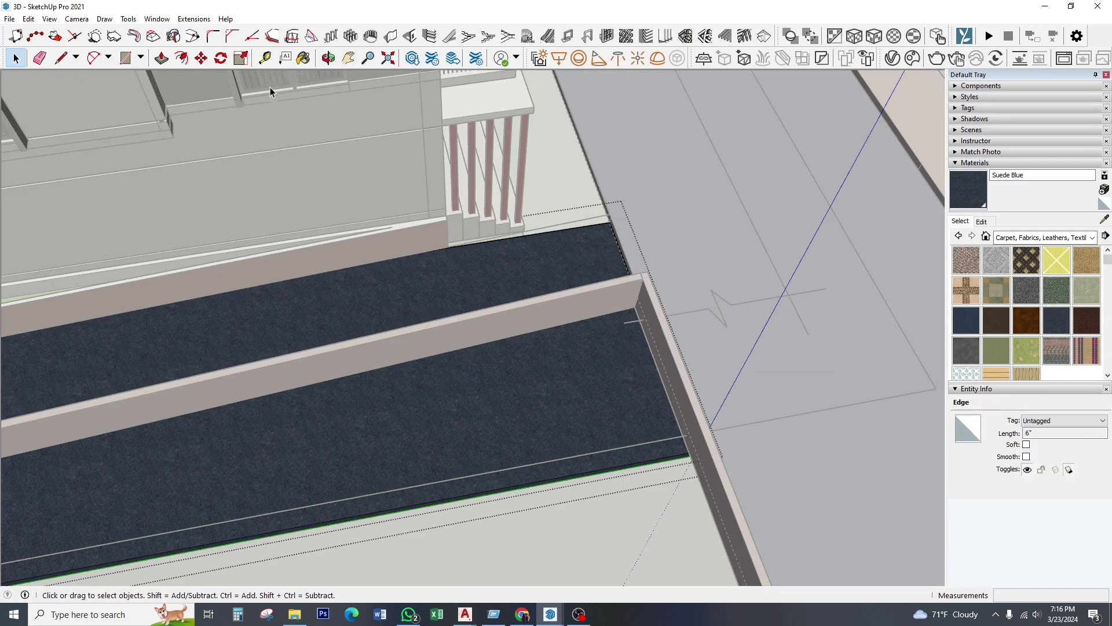
click(201, 58)
click(581, 421)
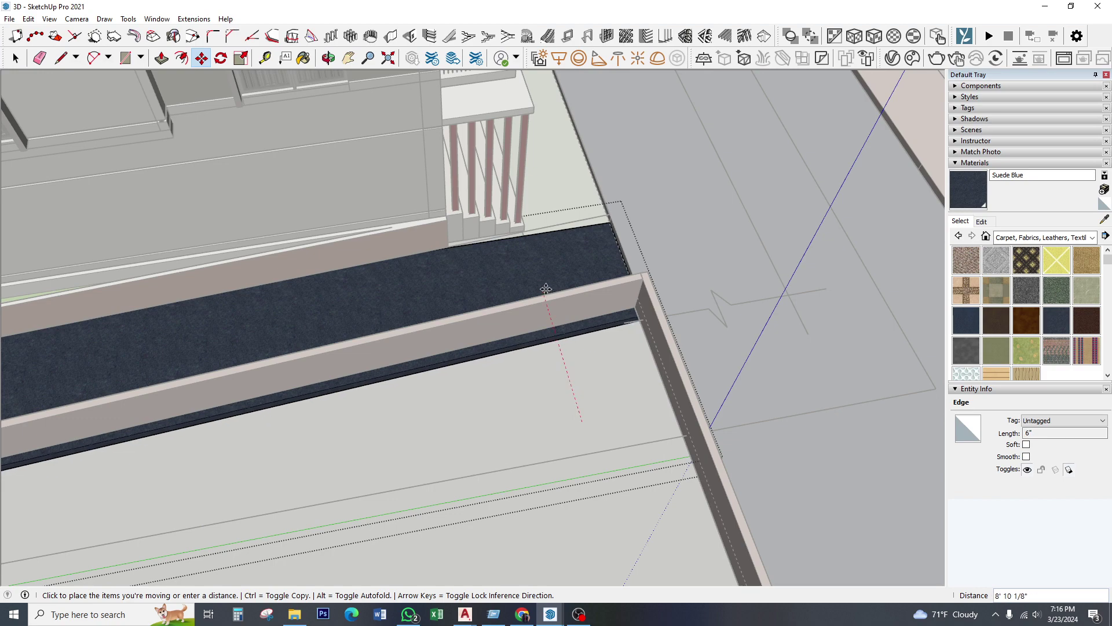
click(546, 284)
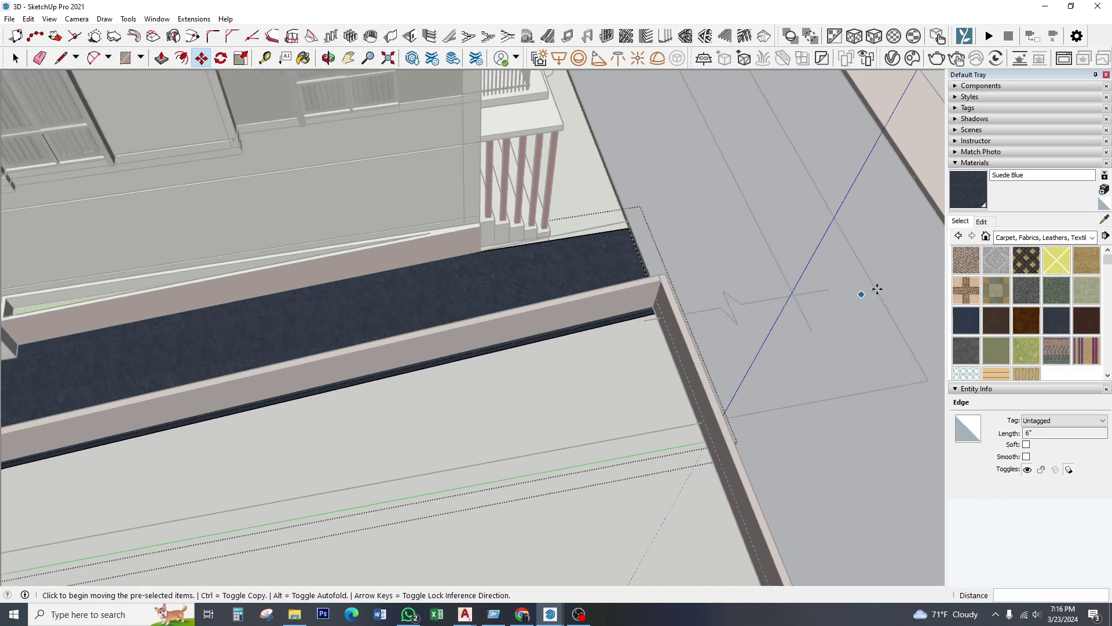
scroll(879, 290, down, 10)
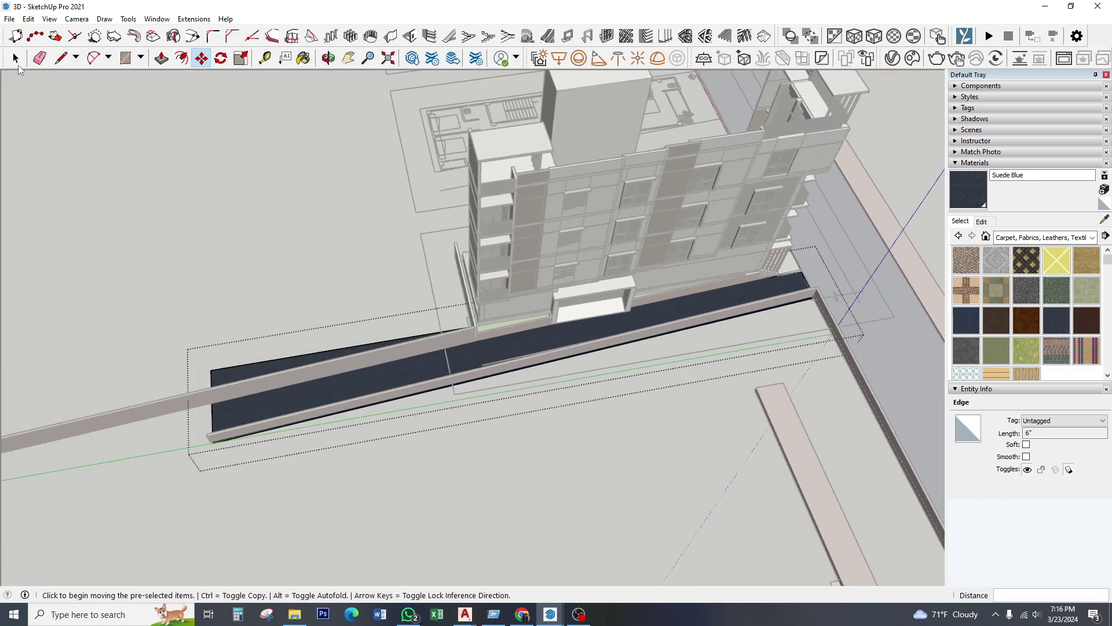
click(16, 58)
- Reposition the strip's edge once more with Move
key(m)
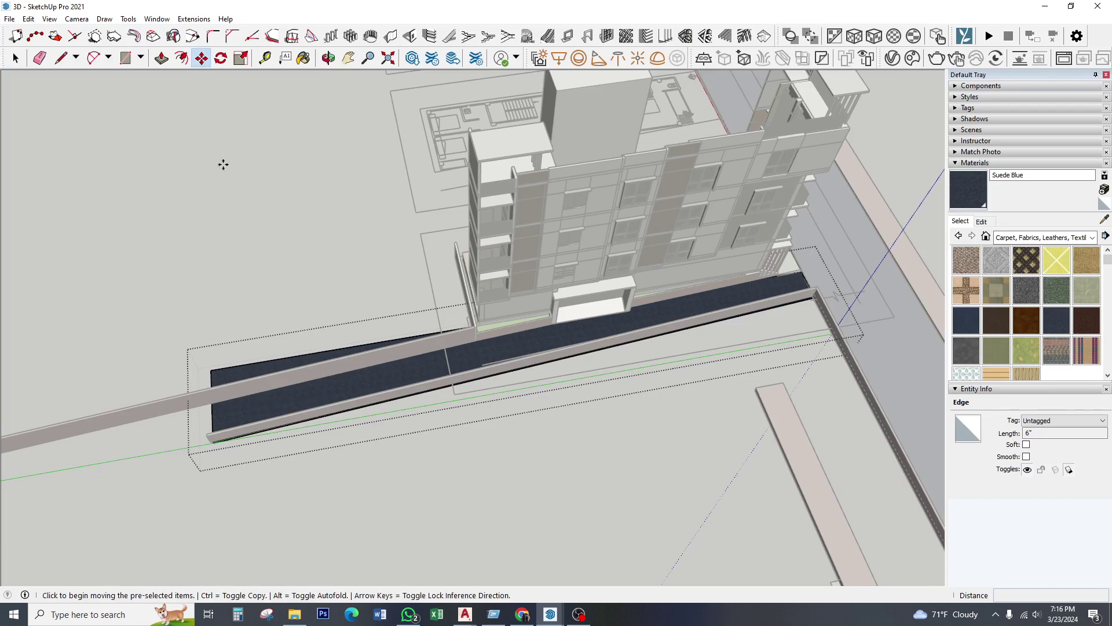
scroll(211, 288, up, 2)
click(212, 284)
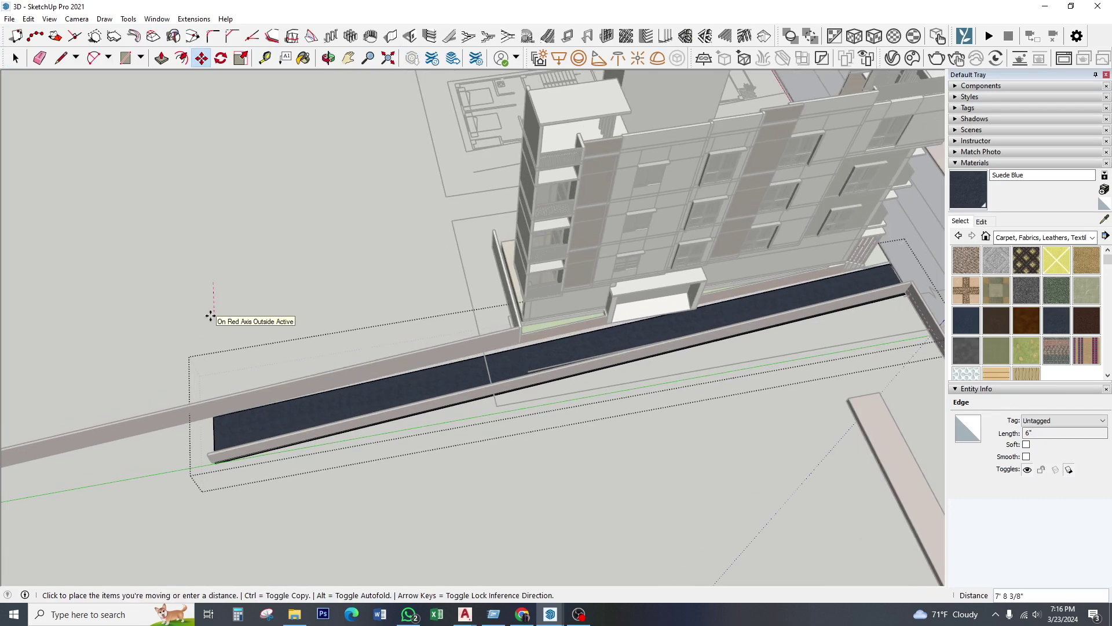
click(214, 306)
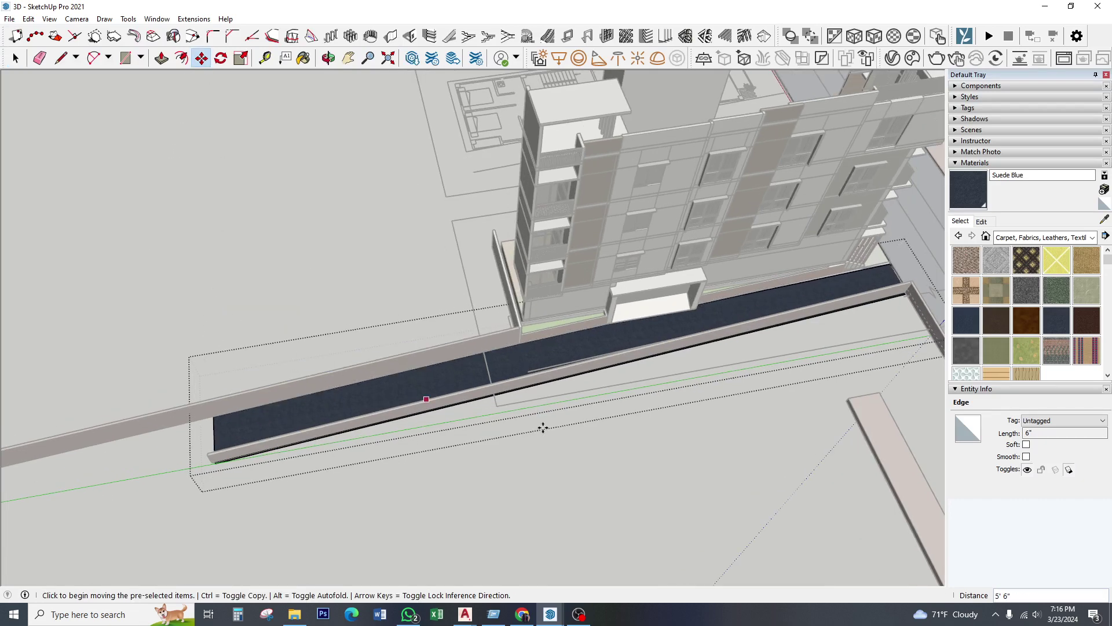
middle_drag(541, 427, 354, 220)
- Orbit and zoom around the site to bring the right-hand neighbouring building into view
click(16, 63)
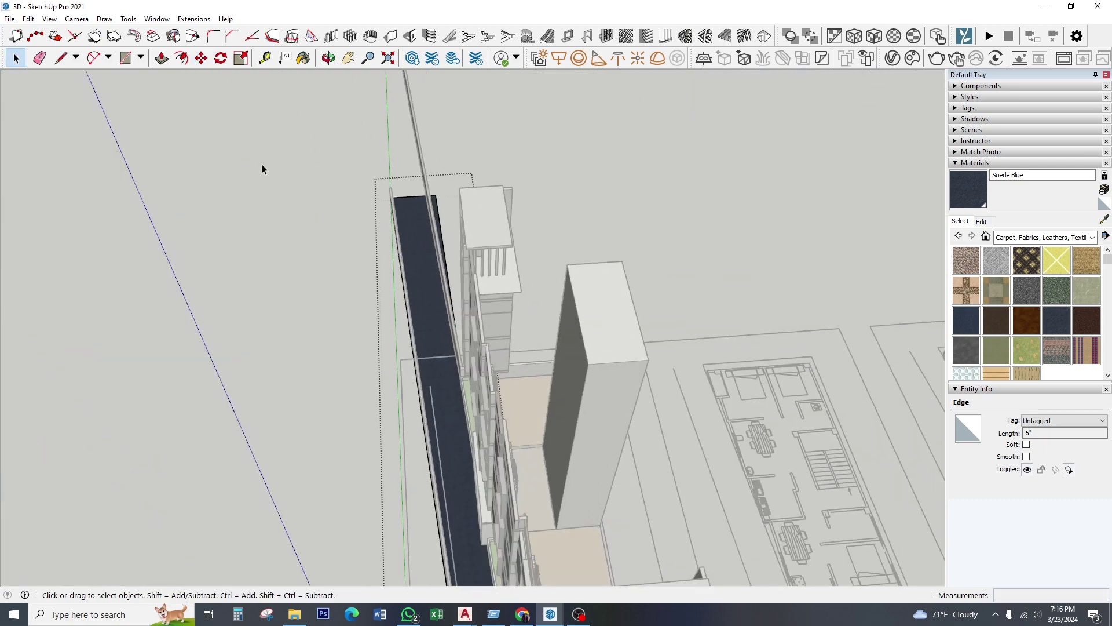
mouse_move(262, 165)
middle_down()
mouse_move(457, 183)
mouse_move(489, 302)
mouse_move(518, 312)
middle_up()
scroll(517, 313, up, 2)
middle_drag(518, 358, 512, 359)
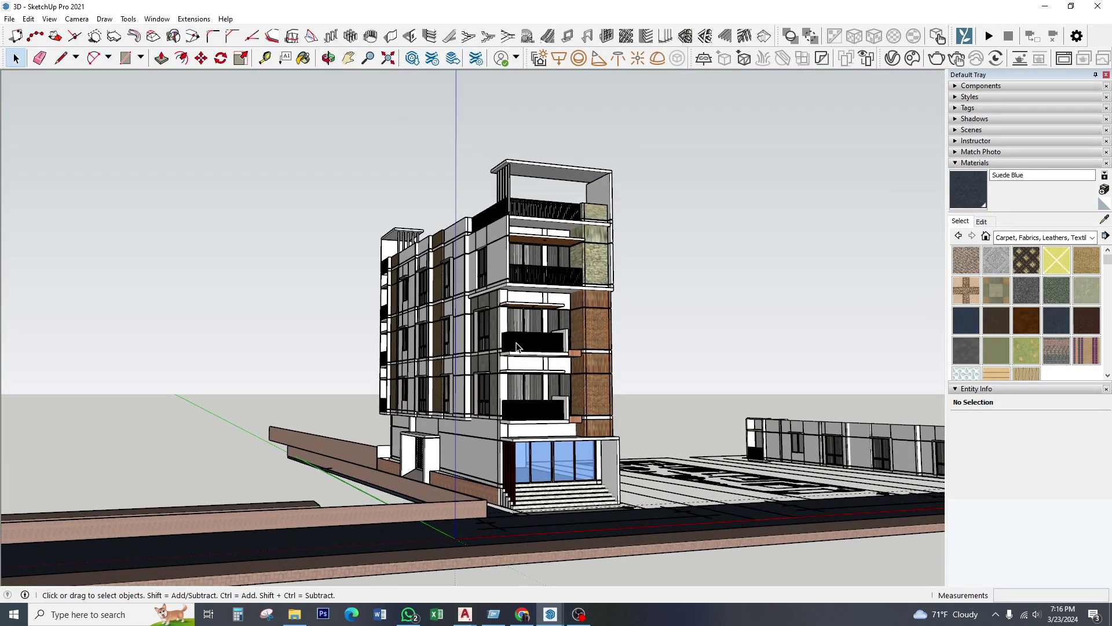
click(286, 501)
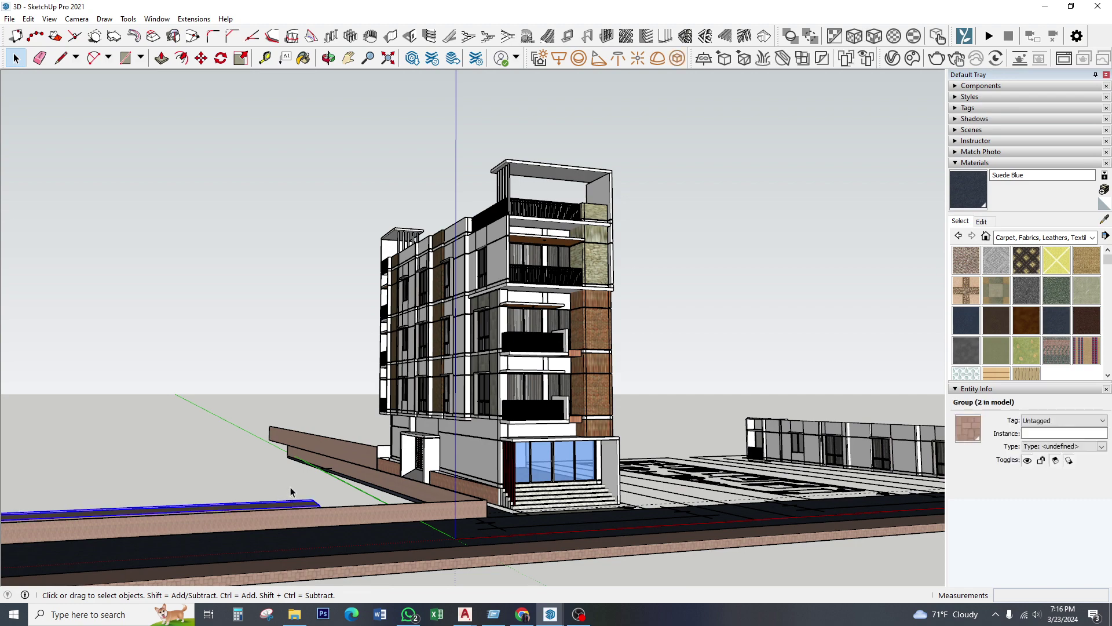
click(290, 487)
scroll(272, 395, down, 2)
middle_drag(412, 374, 445, 394)
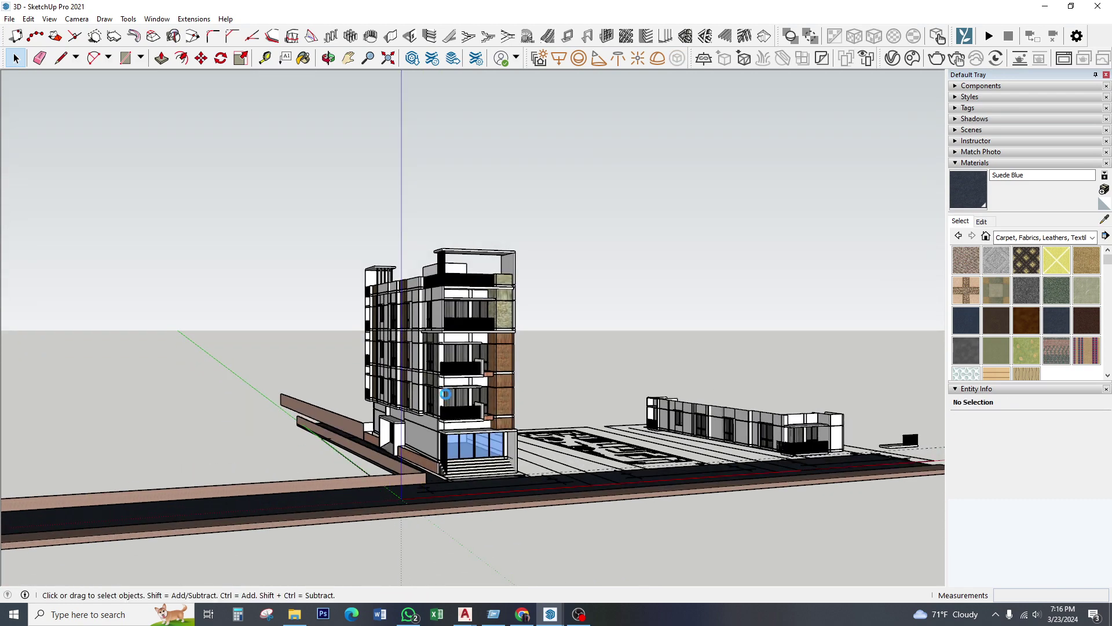
scroll(802, 398, down, 2)
middle_drag(802, 397, 790, 405)
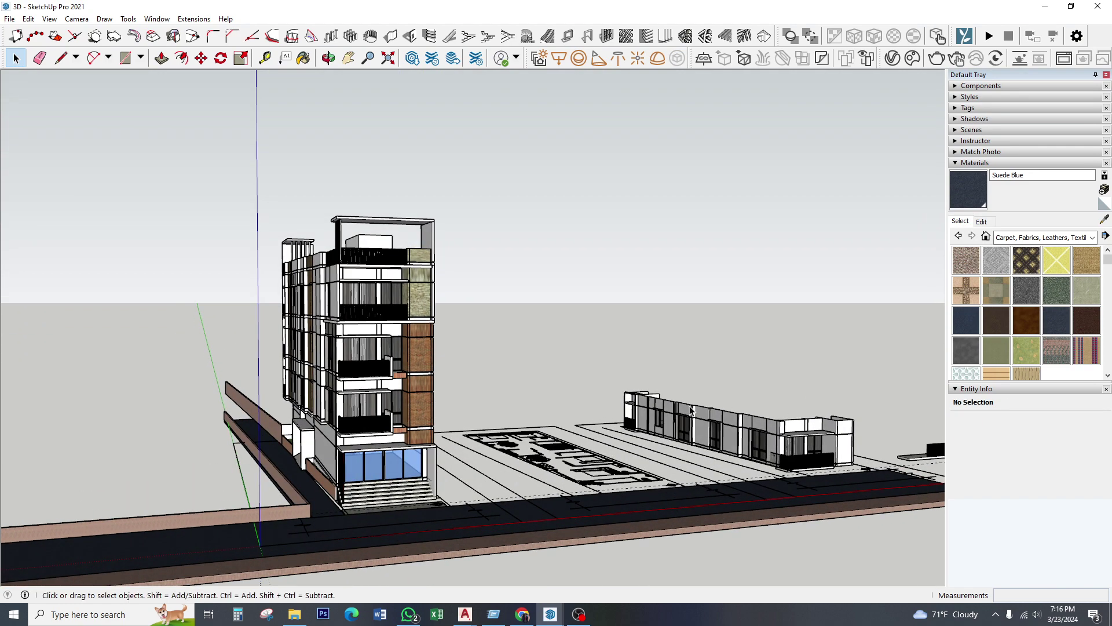
- Window-select the right-hand neighbouring building and delete it, leaving its floor outlines
drag(902, 540, 902, 534)
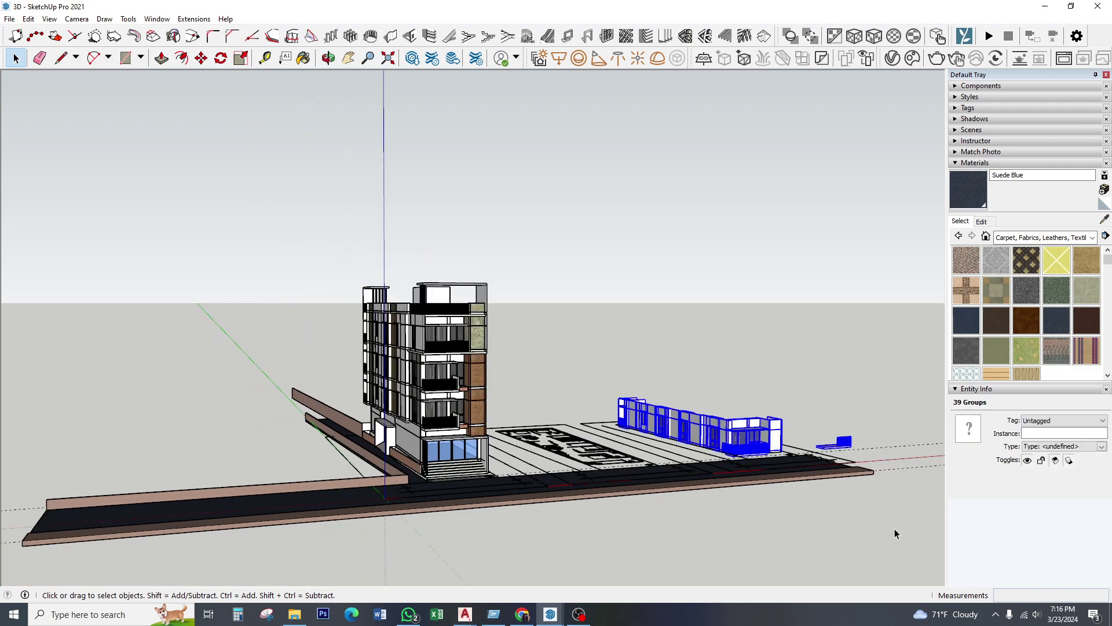
key(Delete)
scroll(534, 496, up, 1)
mouse_move(535, 496)
middle_down()
mouse_move(516, 546)
mouse_move(341, 529)
middle_up()
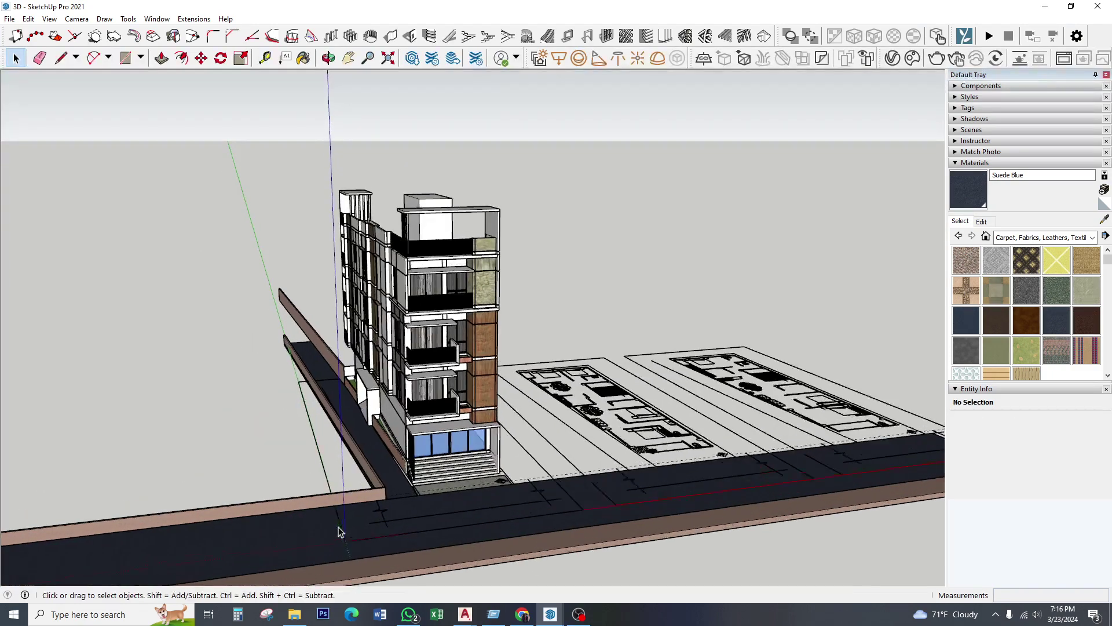
scroll(300, 509, up, 2)
middle_drag(779, 239, 753, 278)
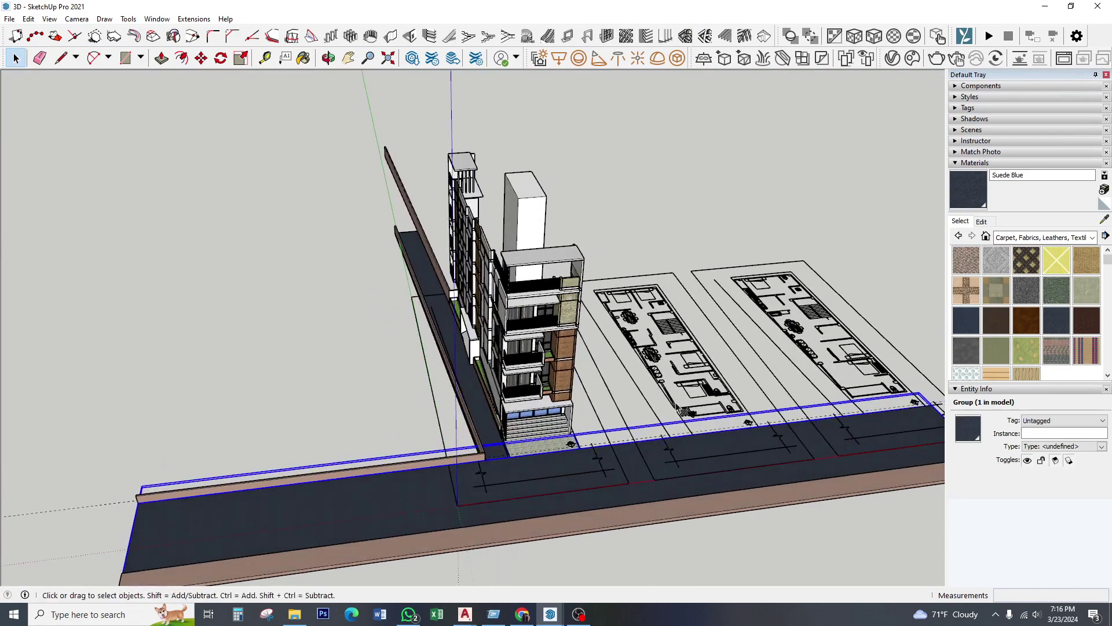
- Begin moving the road from its corner, then cancel and return to Select
click(201, 57)
scroll(135, 496, up, 2)
scroll(135, 497, up, 1)
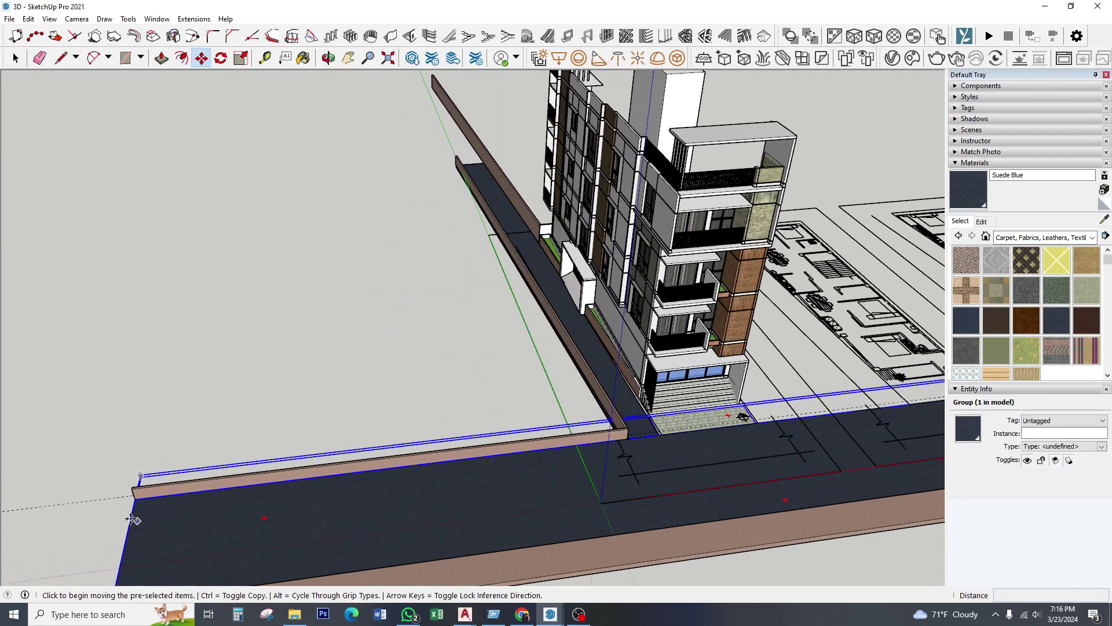
scroll(135, 497, up, 1)
click(137, 496)
key(Escape)
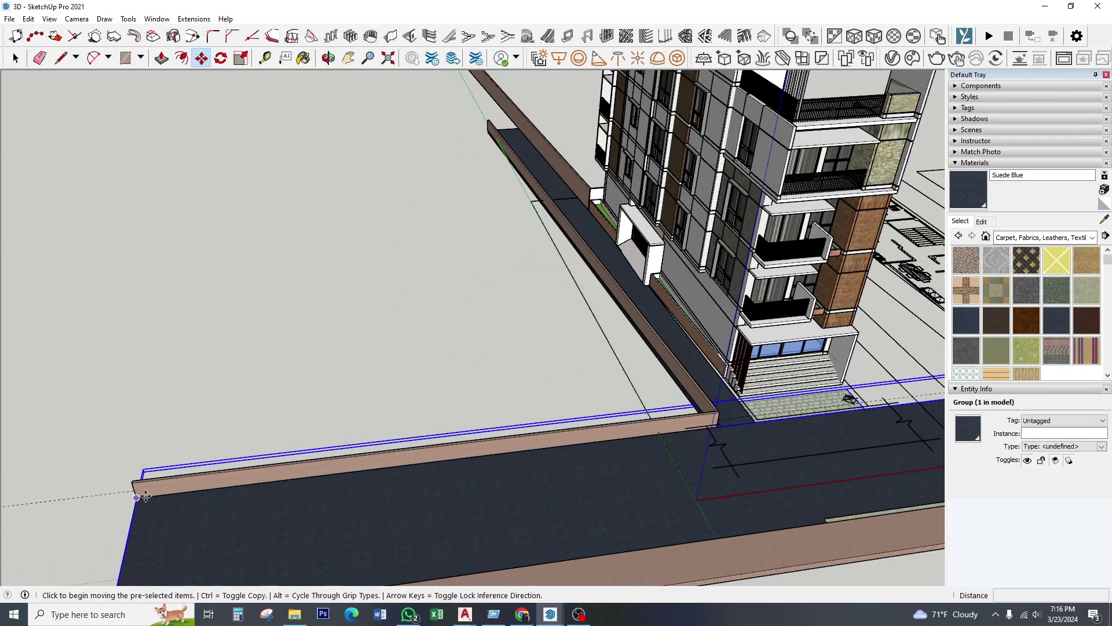
key(space)
- Copy the low boundary wall along the road to the entrance's other side
click(180, 487)
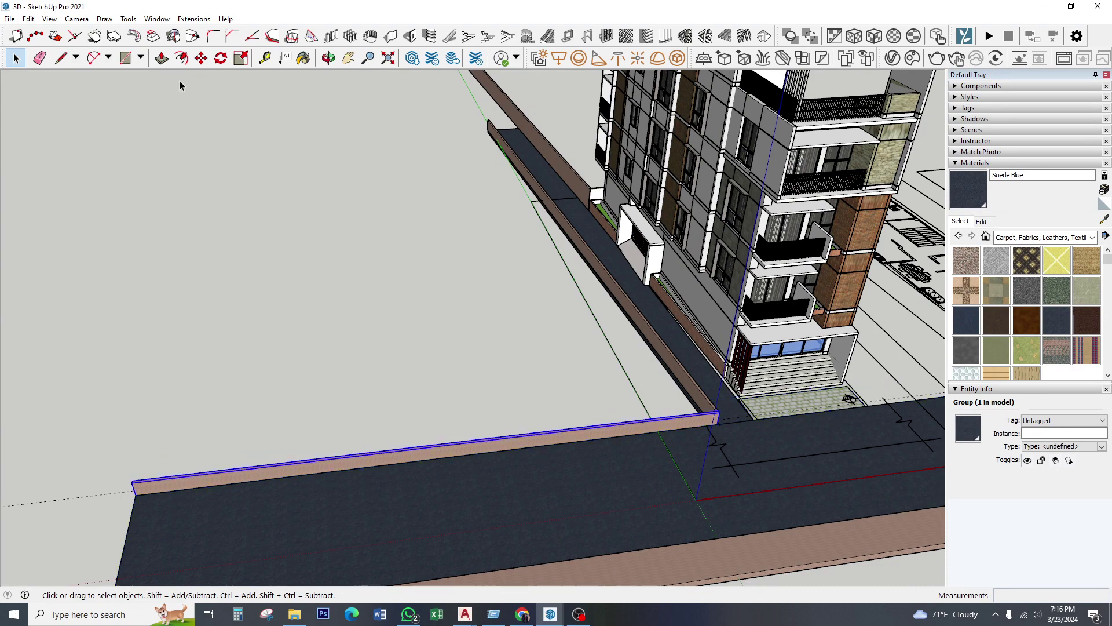
key(m)
mouse_move(205, 179)
middle_down()
mouse_move(246, 440)
mouse_move(108, 365)
mouse_move(517, 490)
mouse_move(425, 490)
middle_up()
click(463, 494)
key(ctrl)
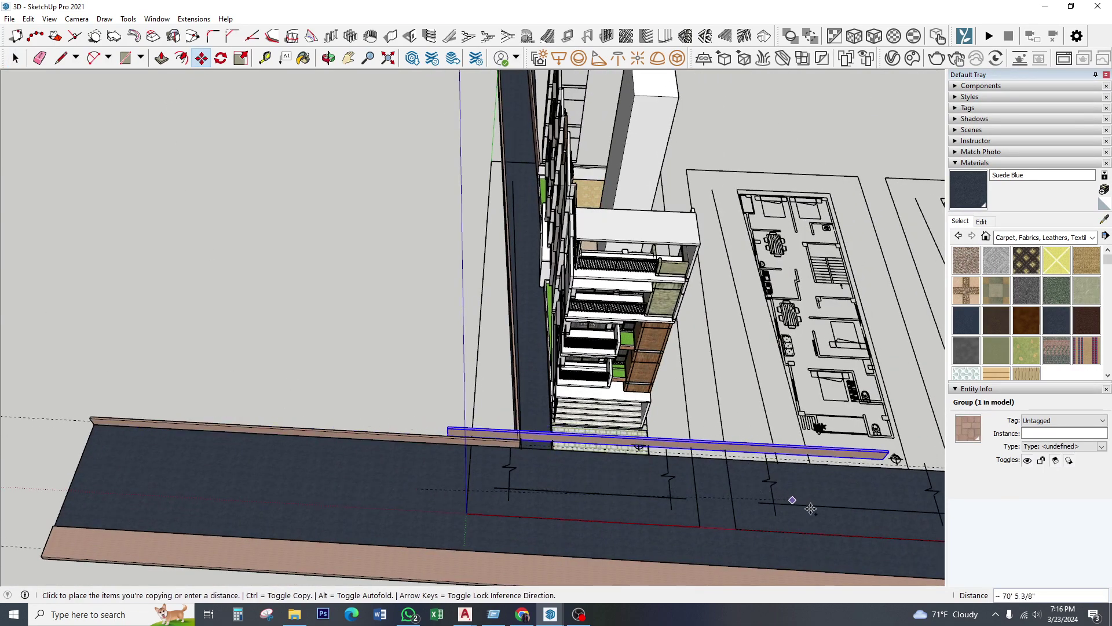
click(859, 518)
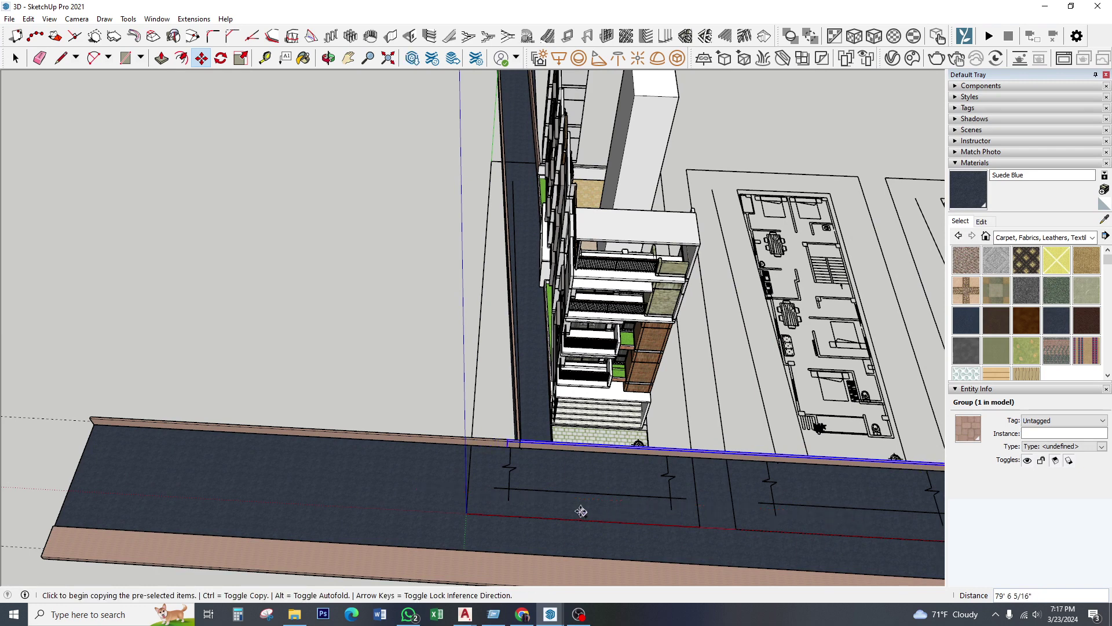
key(ctrl)
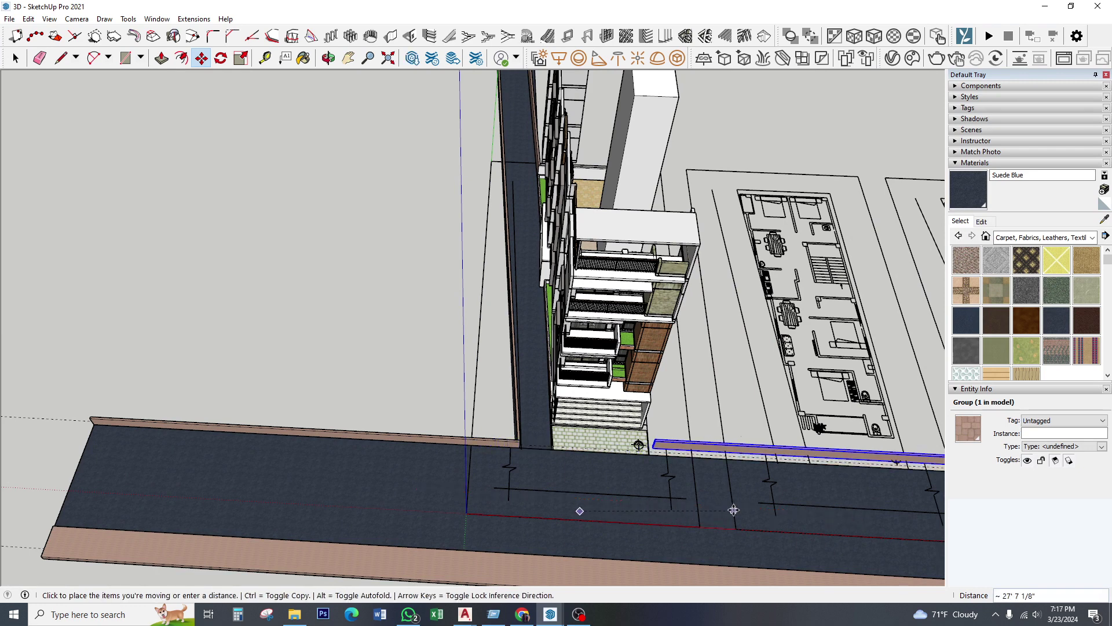
key(ctrl)
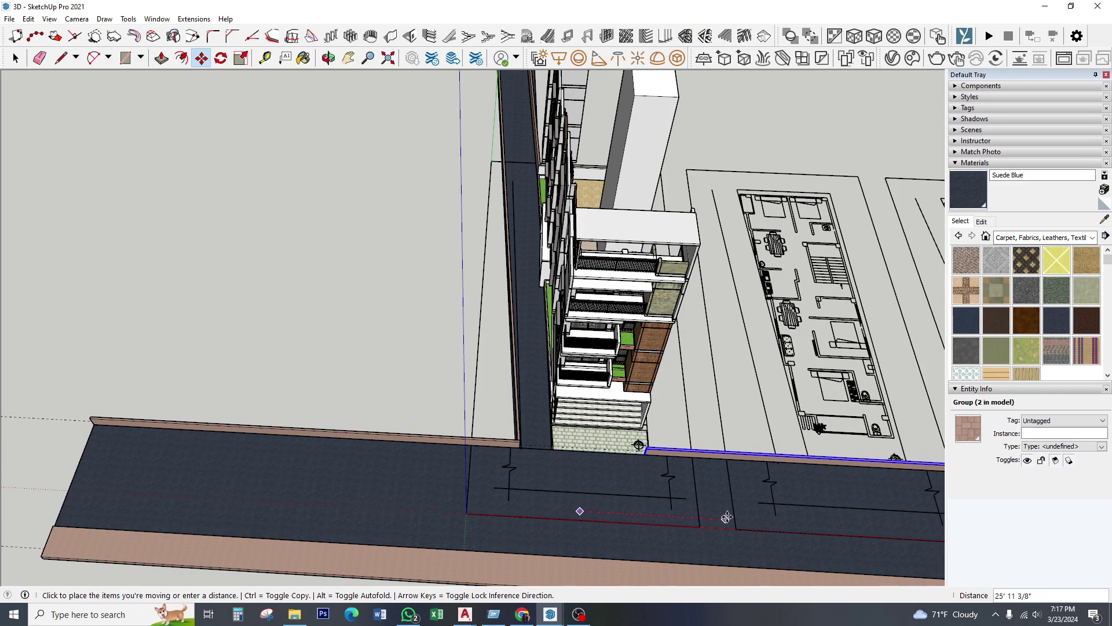
- Move the right wall piece flush with the entrance paving edge
scroll(695, 504, up, 2)
scroll(654, 481, up, 2)
scroll(640, 464, up, 2)
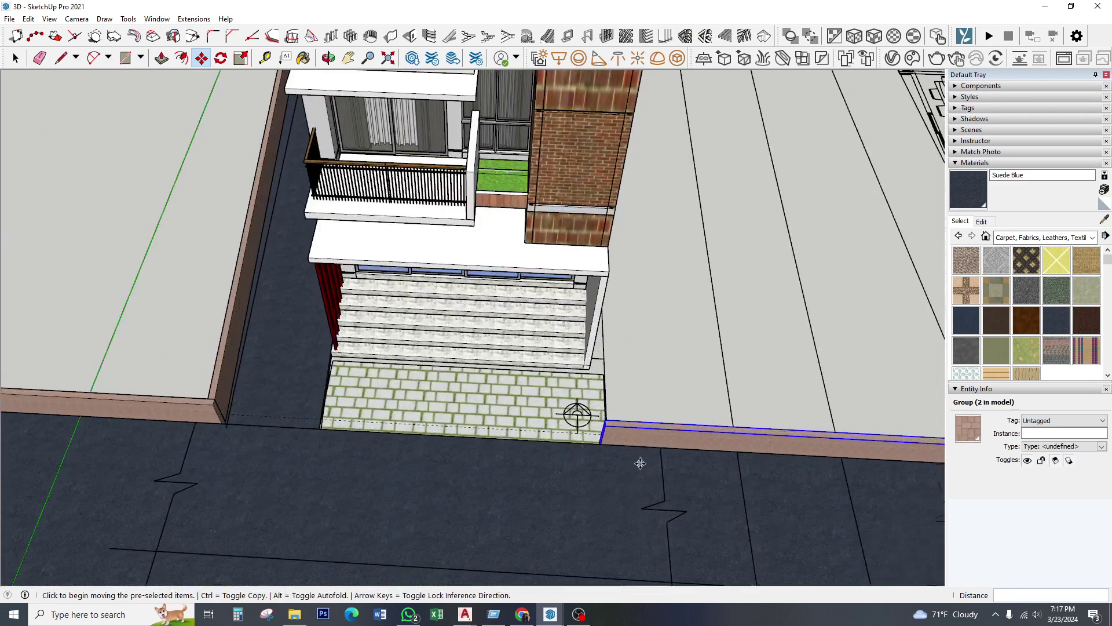
click(588, 494)
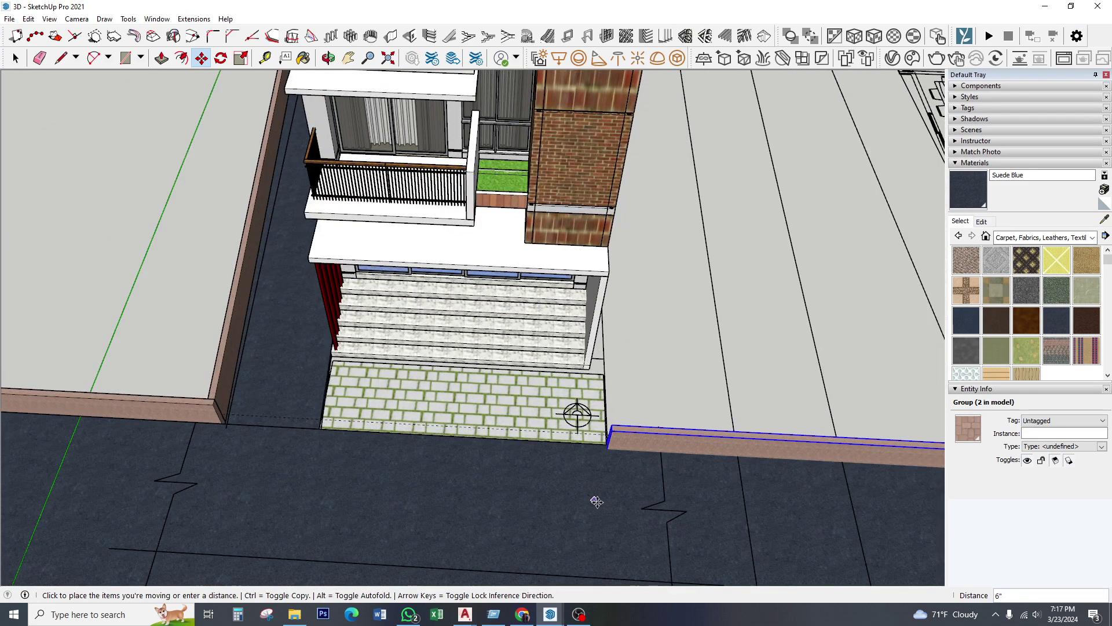
scroll(608, 458, up, 2)
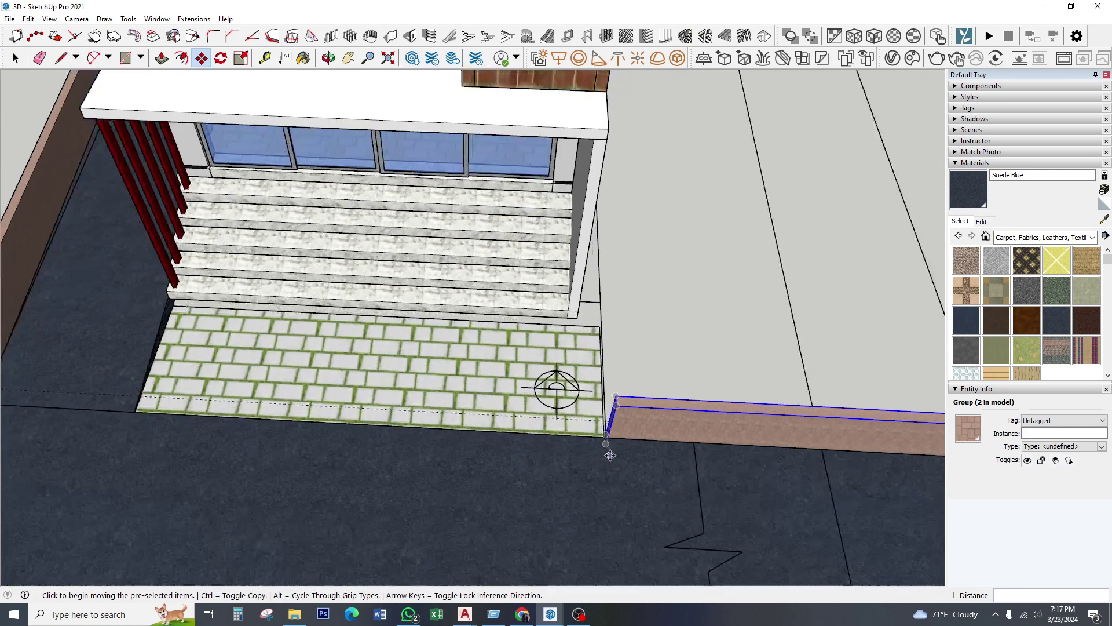
scroll(637, 480, up, 1)
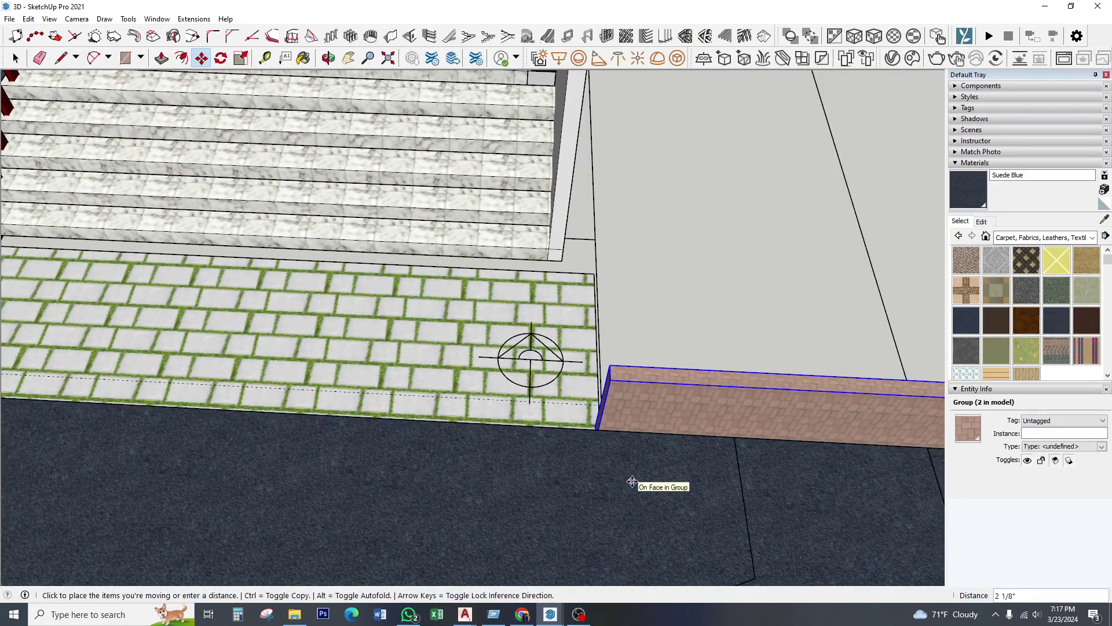
click(632, 481)
scroll(457, 319, down, 3)
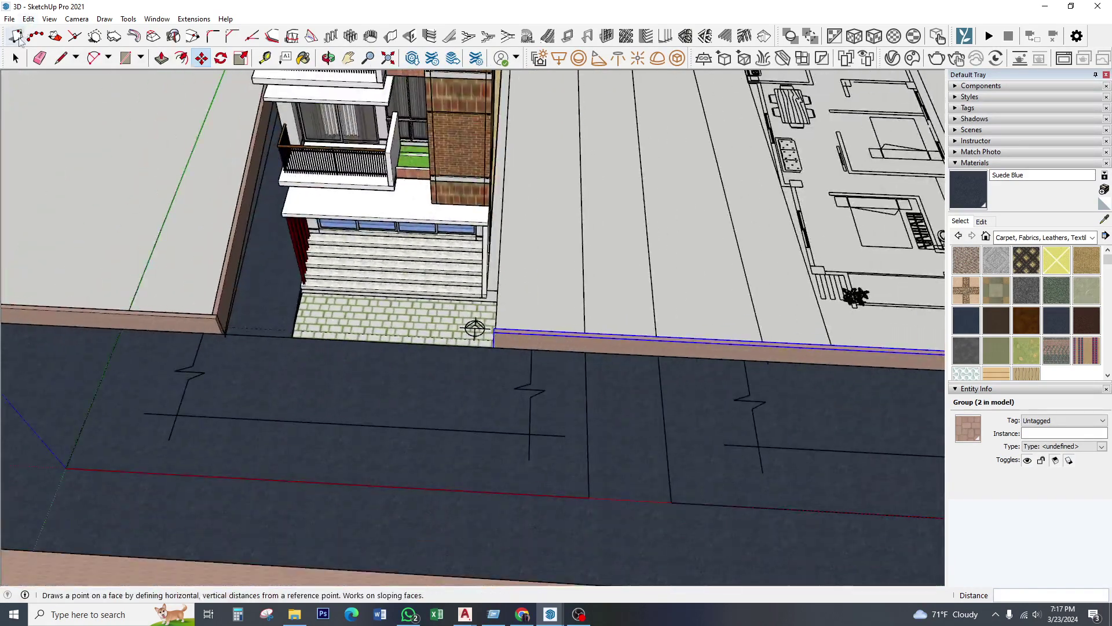
- Copy the left boundary wall piece to beside the entrance paving
click(15, 58)
click(226, 303)
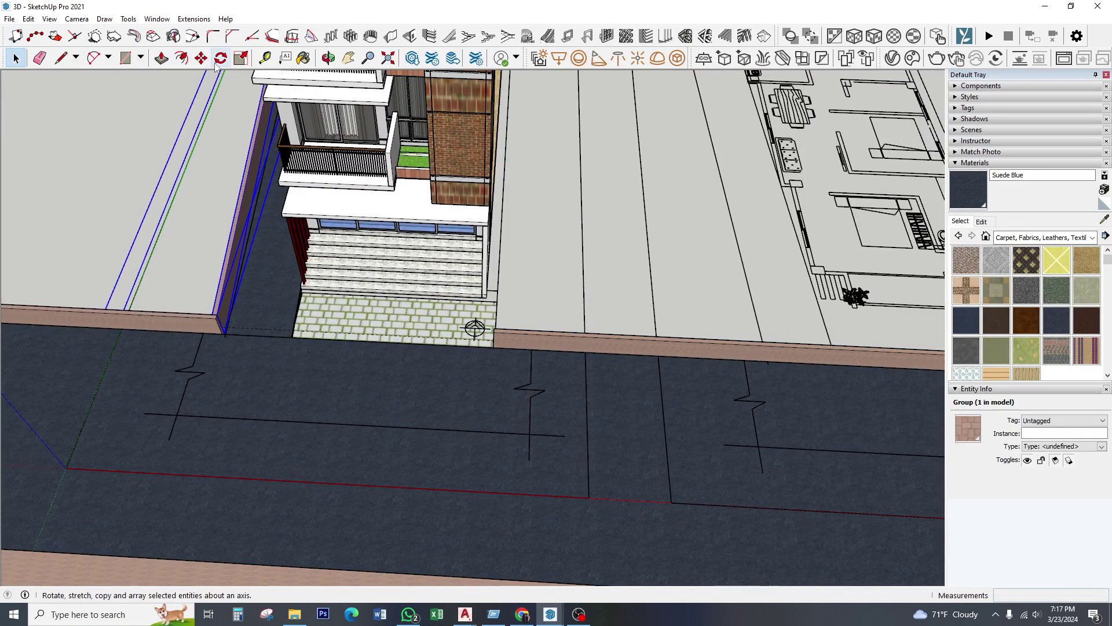
click(201, 58)
scroll(233, 304, up, 2)
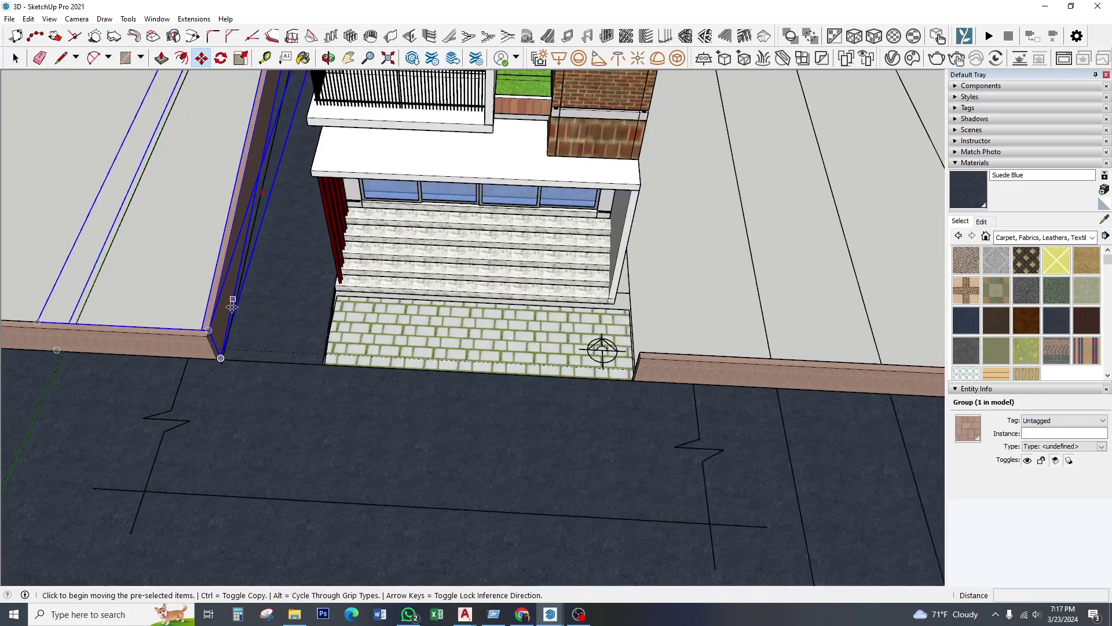
click(203, 329)
key(ctrl)
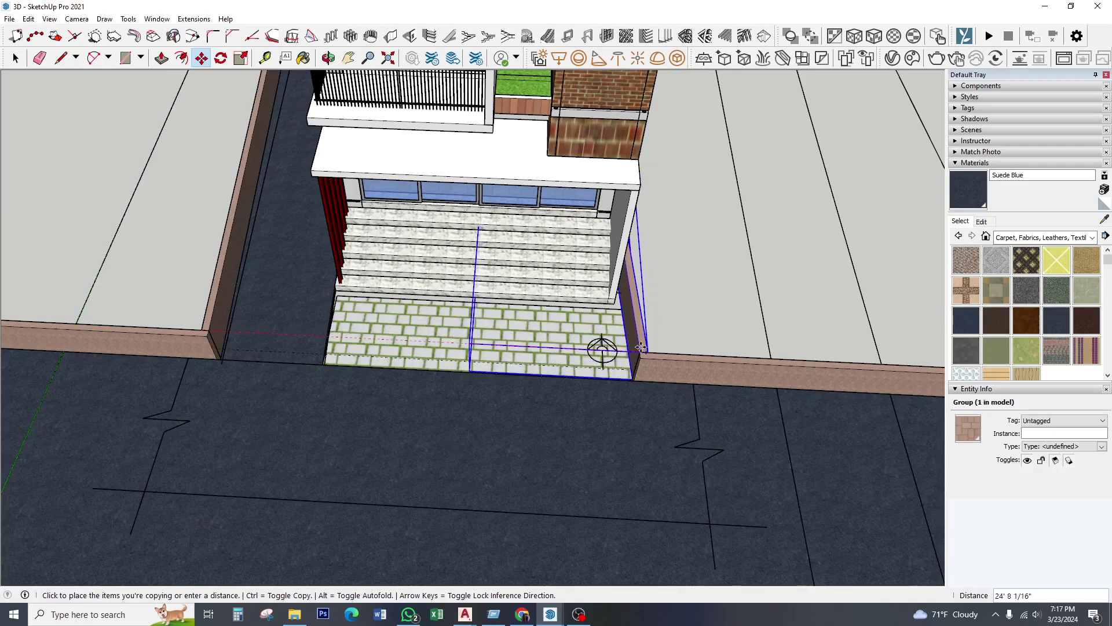
click(640, 352)
scroll(640, 351, down, 3)
- Orbit and zoom to inspect the copied wall along the building's side
middle_drag(527, 359, 176, 343)
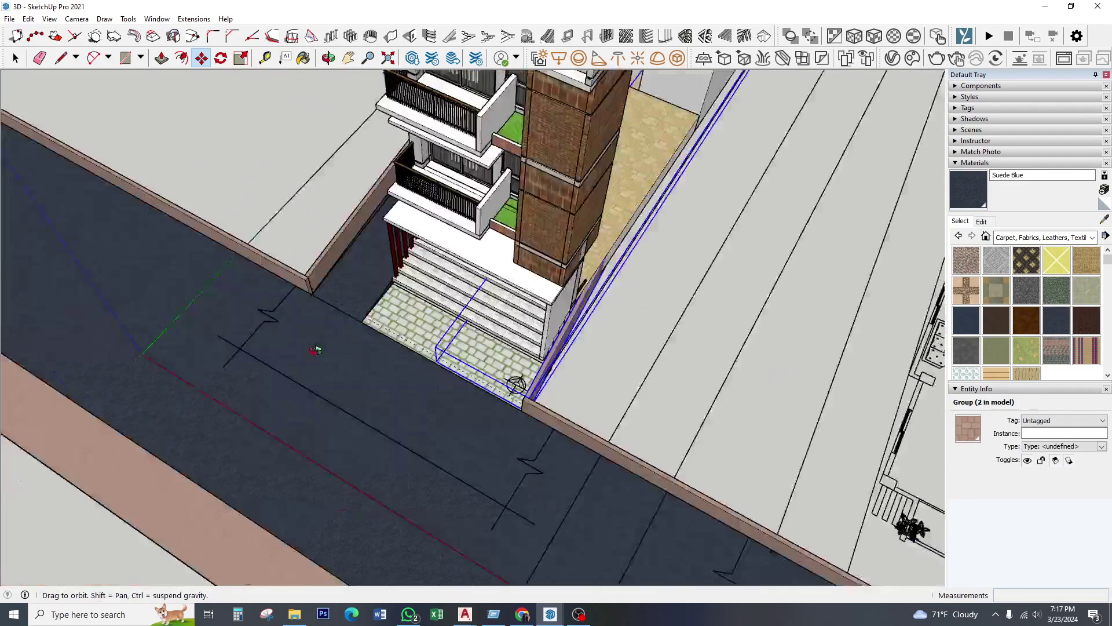
click(18, 58)
scroll(661, 218, down, 2)
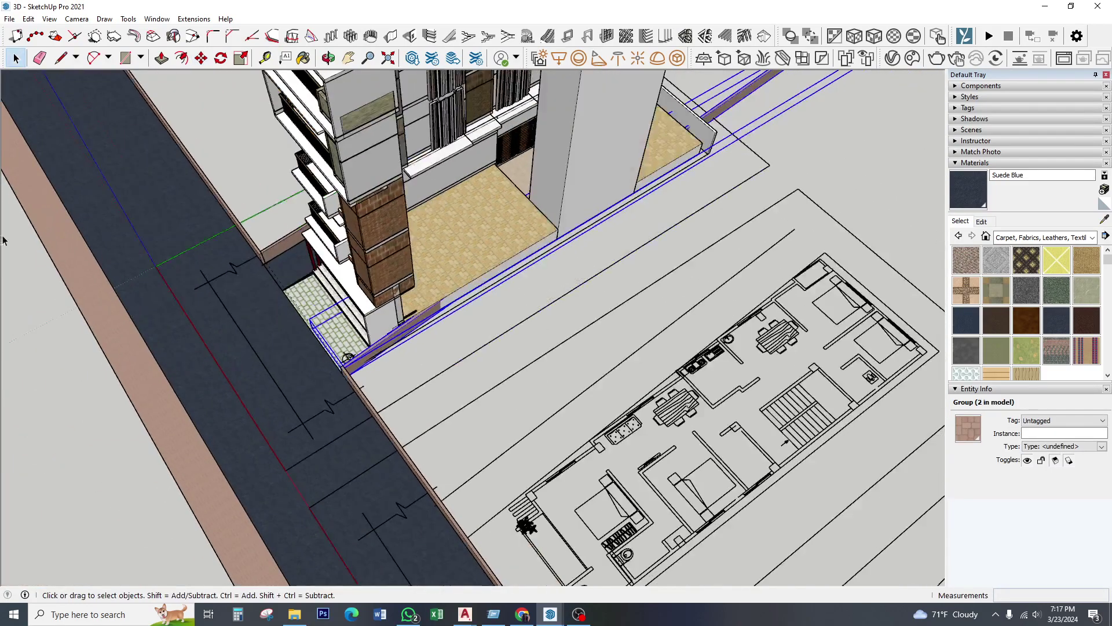
scroll(661, 219, down, 1)
scroll(665, 174, down, 1)
scroll(665, 130, down, 1)
scroll(665, 130, up, 2)
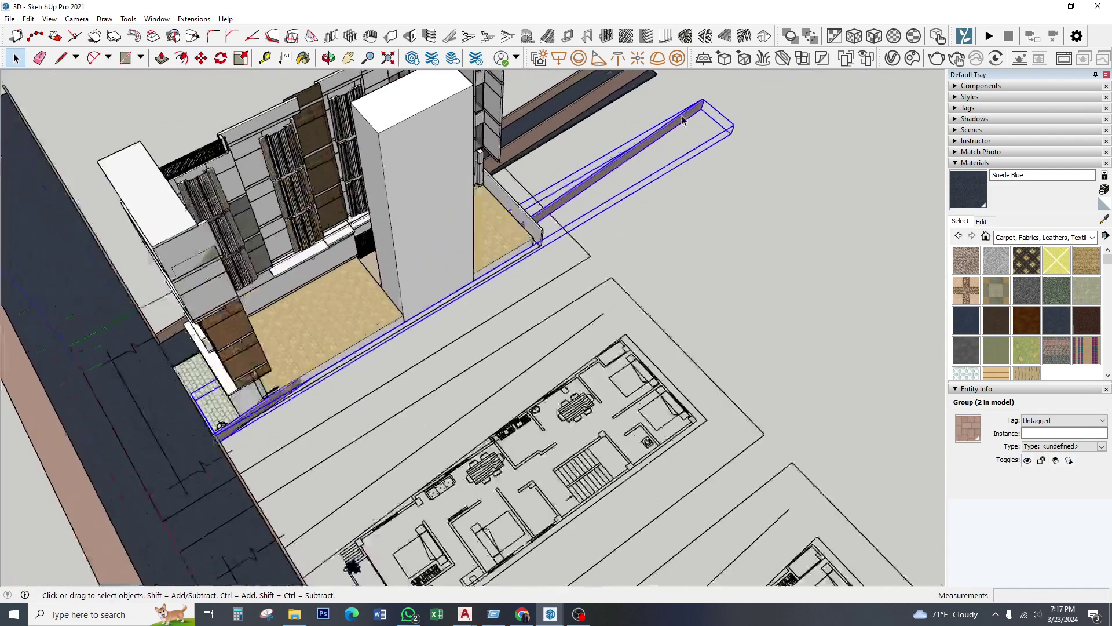
scroll(667, 133, up, 1)
- Open the side wall group, select all, and move its geometry 13' to the plot's rear corner
double_click(667, 134)
key(ctrl+a)
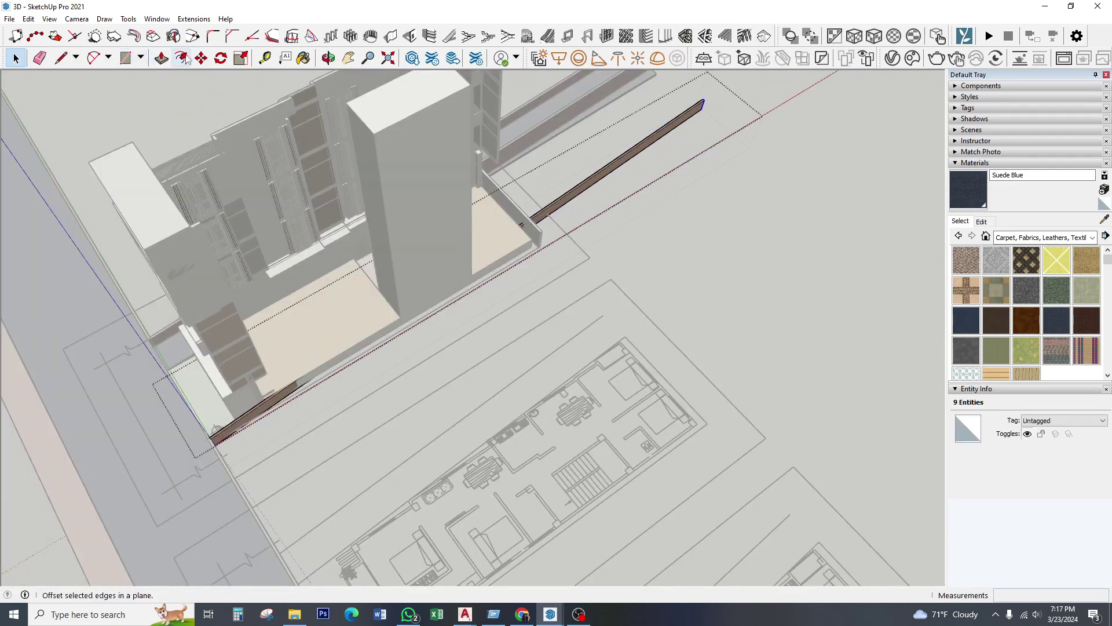
click(201, 58)
click(709, 123)
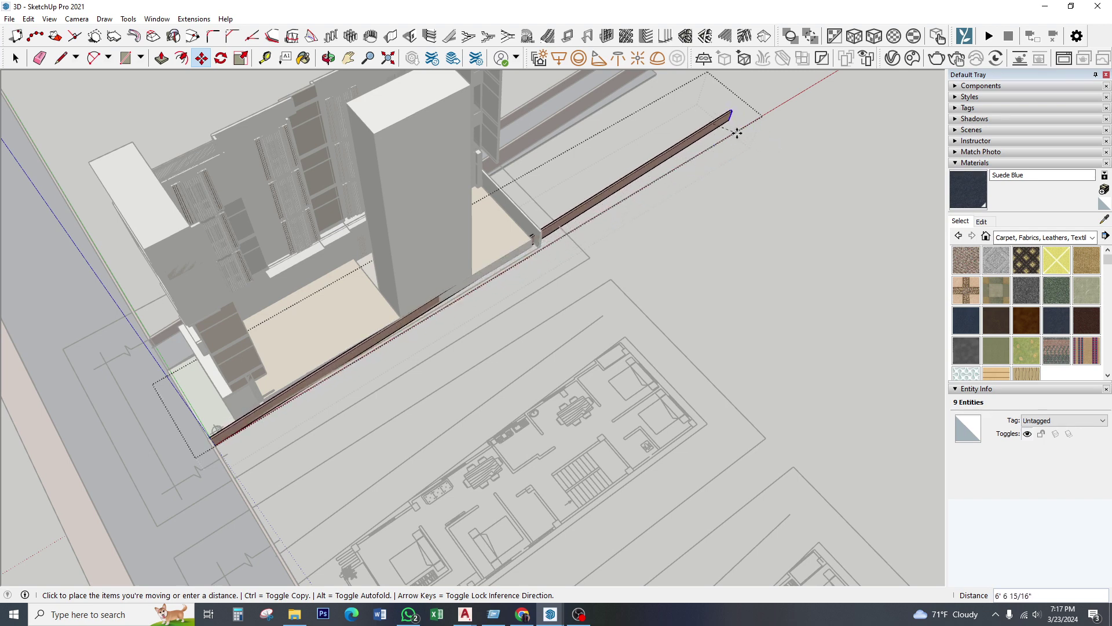
click(762, 141)
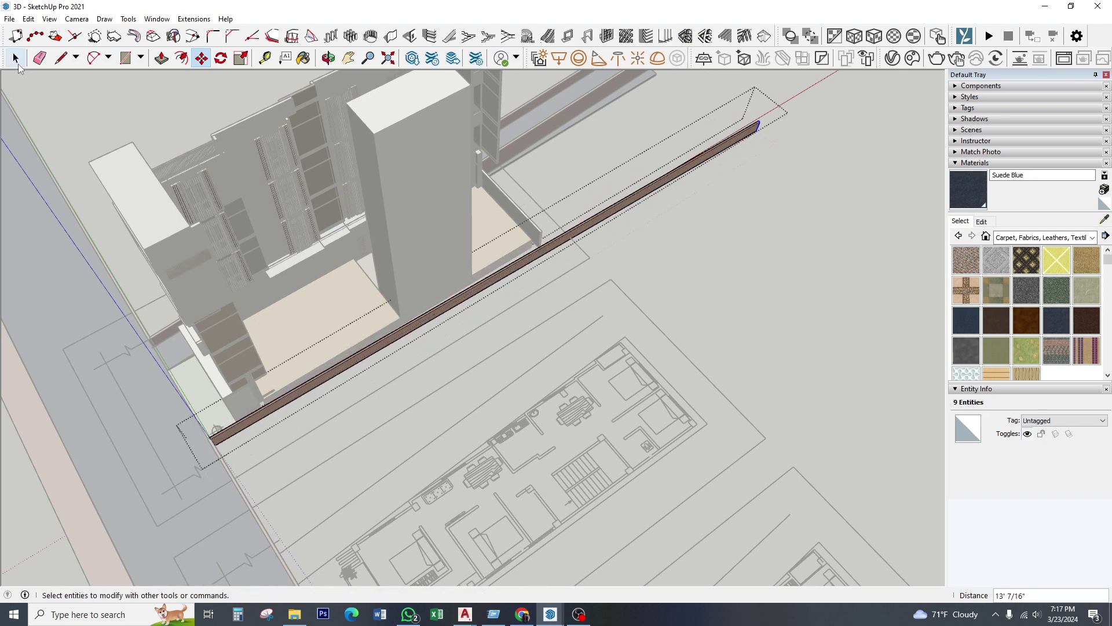
mouse_move(613, 200)
middle_down()
mouse_move(649, 236)
mouse_move(881, 107)
mouse_move(763, 139)
mouse_move(603, 251)
mouse_move(633, 190)
middle_up()
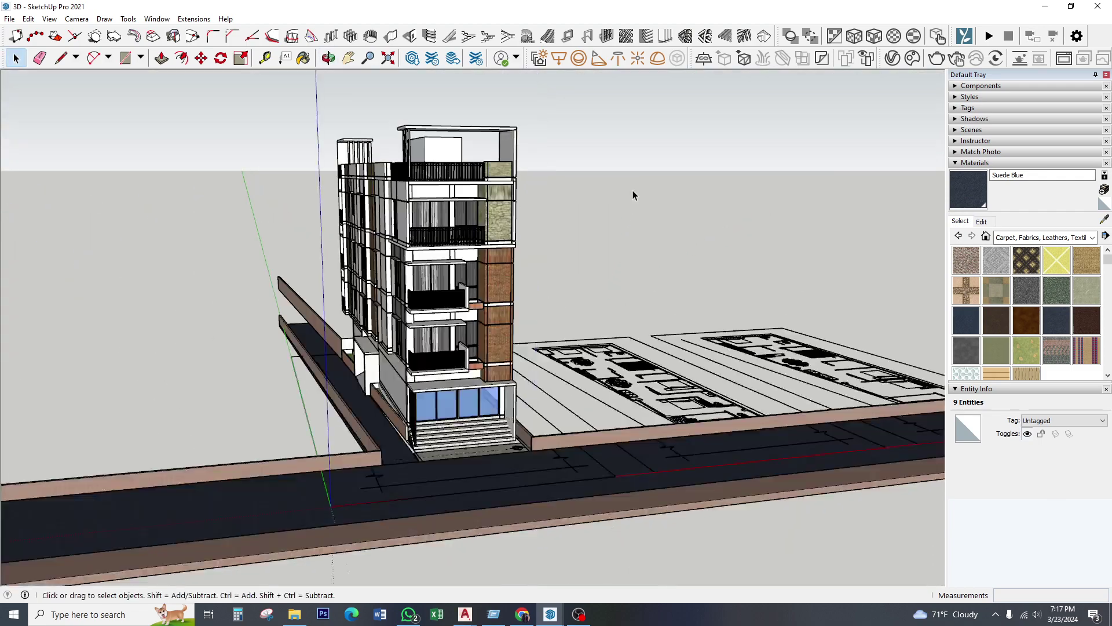
- Scale the boundary walls in front of the plot about 1.90 times taller vertically
click(632, 190)
middle_drag(581, 310, 602, 259)
scroll(565, 405, up, 3)
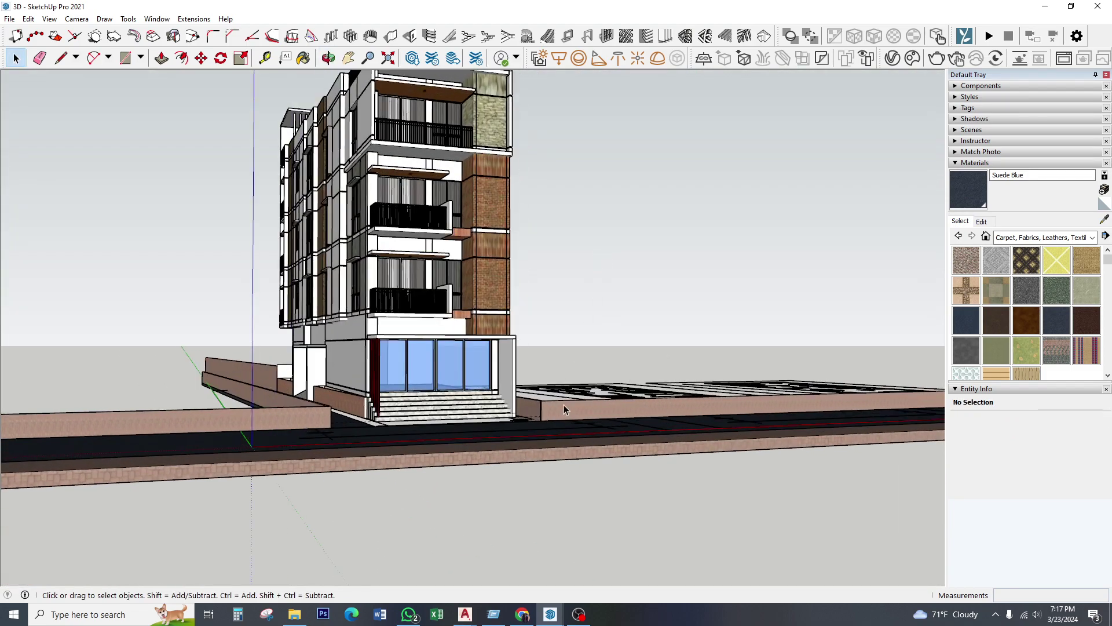
scroll(564, 404, up, 3)
click(524, 410)
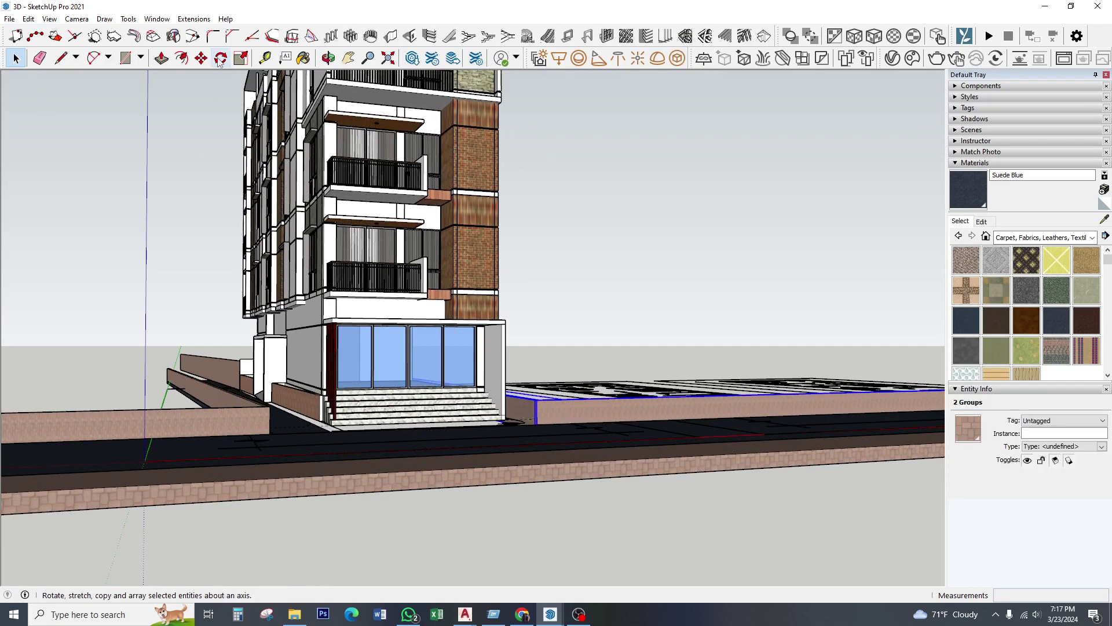
click(239, 60)
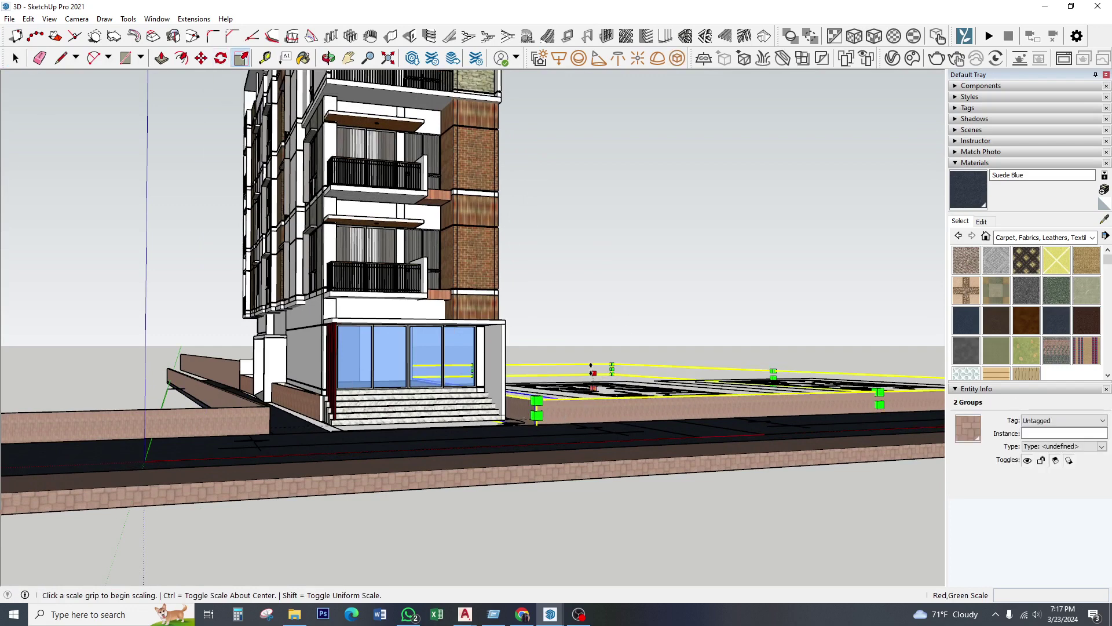
click(592, 370)
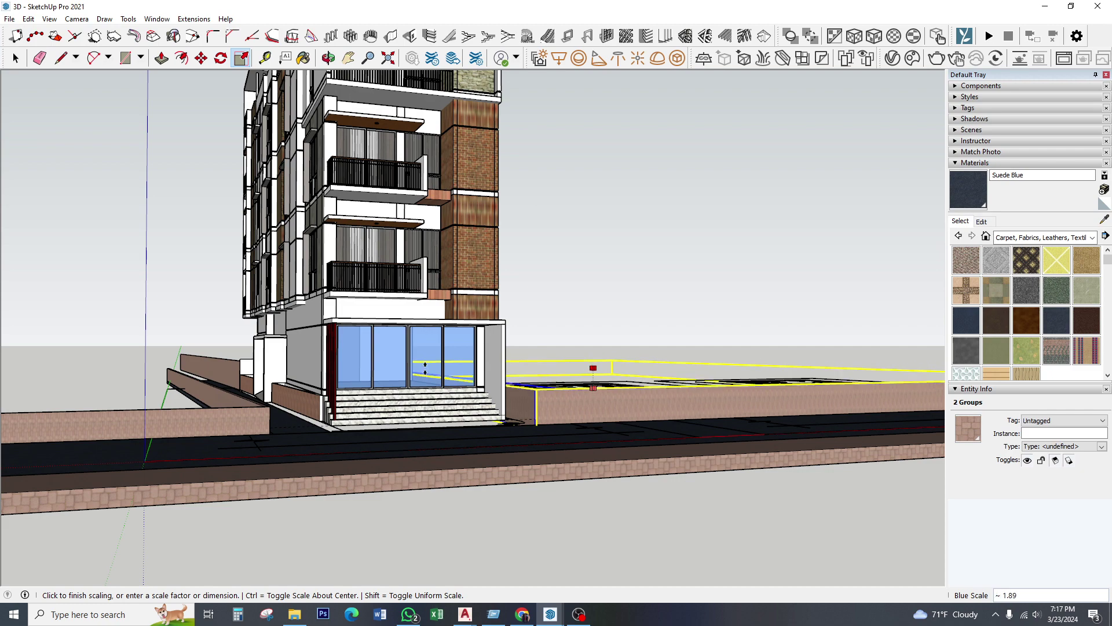
click(225, 361)
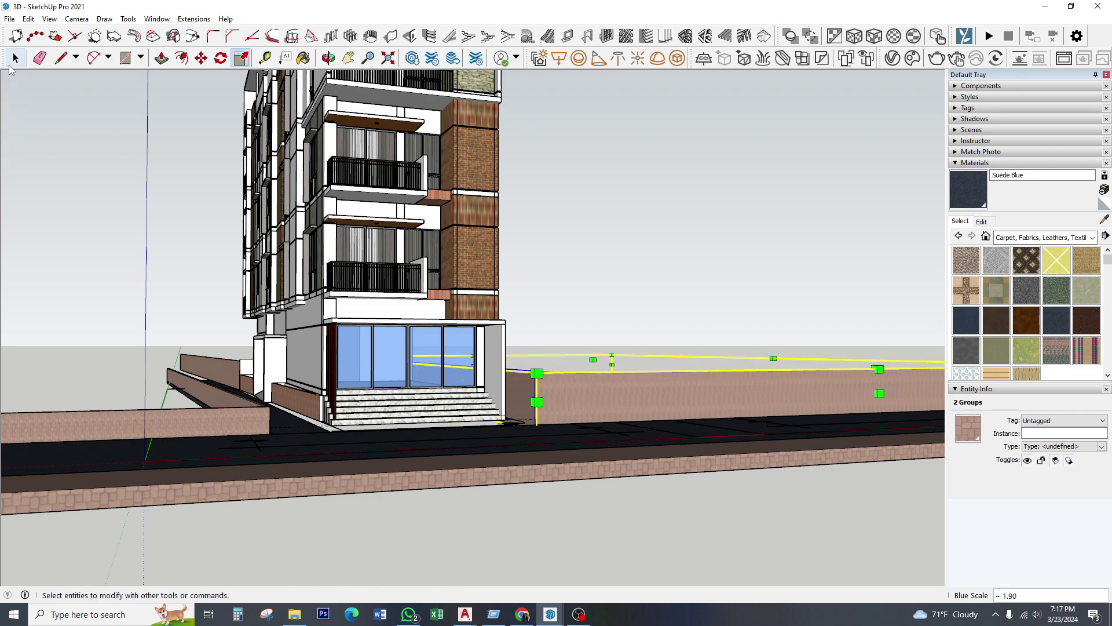
click(16, 58)
click(608, 269)
mouse_move(608, 268)
middle_down()
mouse_move(473, 404)
mouse_move(465, 329)
mouse_move(487, 359)
mouse_move(490, 336)
middle_up()
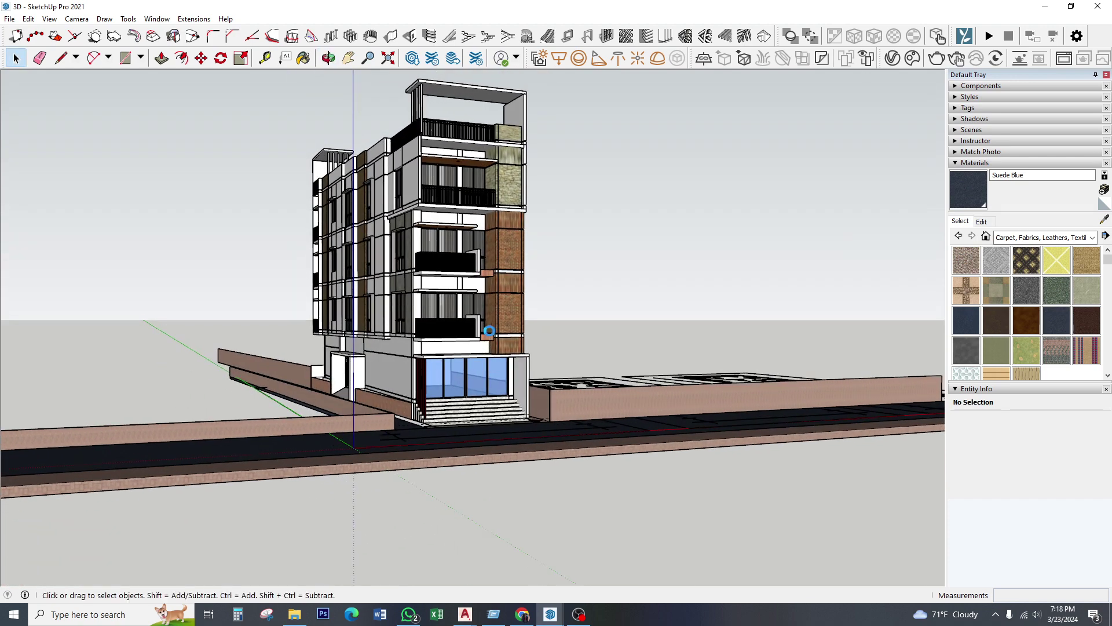
- Open the rooftop group and select its top slab
mouse_move(491, 256)
middle_down()
mouse_move(564, 185)
mouse_move(603, 260)
middle_up()
scroll(564, 185, up, 3)
scroll(595, 231, up, 3)
click(527, 200)
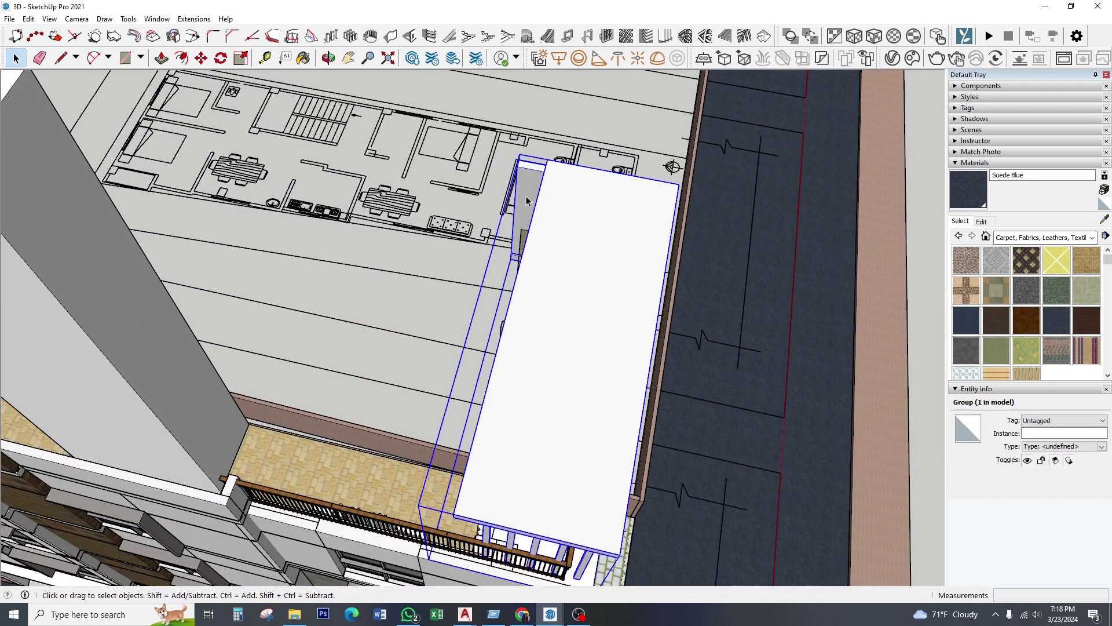
double_click(575, 224)
click(534, 266)
mouse_move(535, 266)
middle_down()
mouse_move(712, 268)
mouse_move(731, 308)
middle_up()
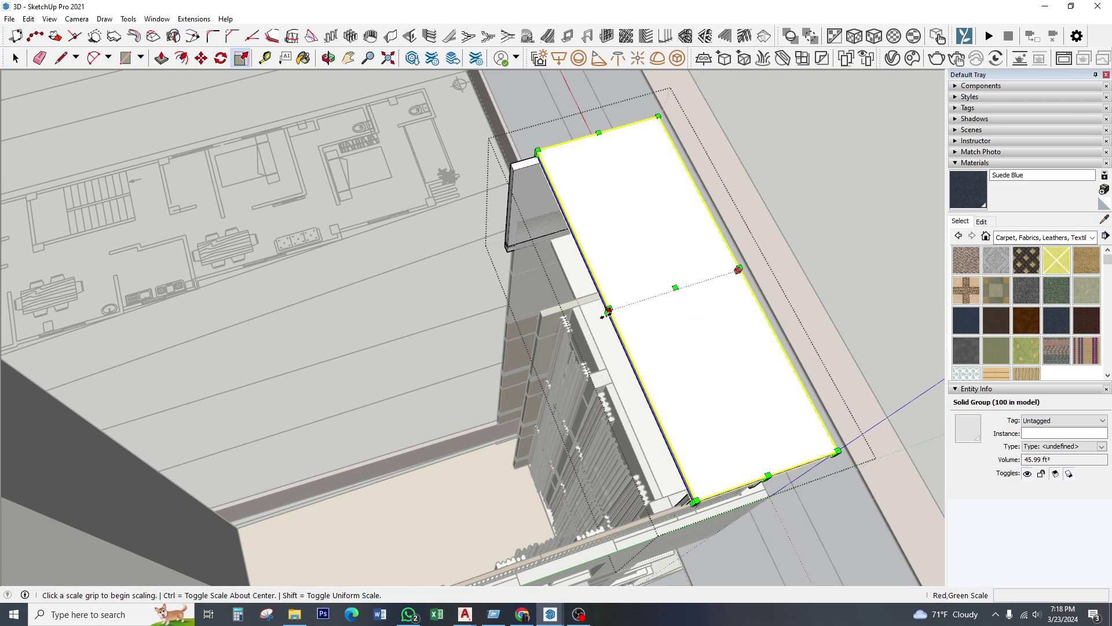
- Stretch the slab outward from a side grip about 1.22 times, reaching 56 ft³
click(608, 311)
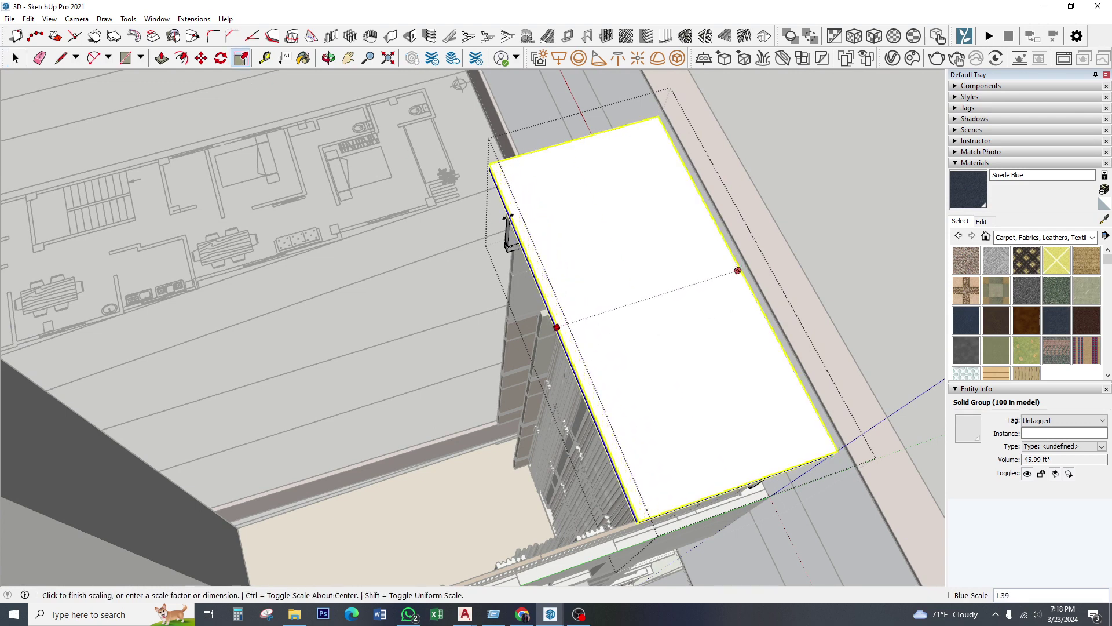
middle_drag(510, 237, 667, 191)
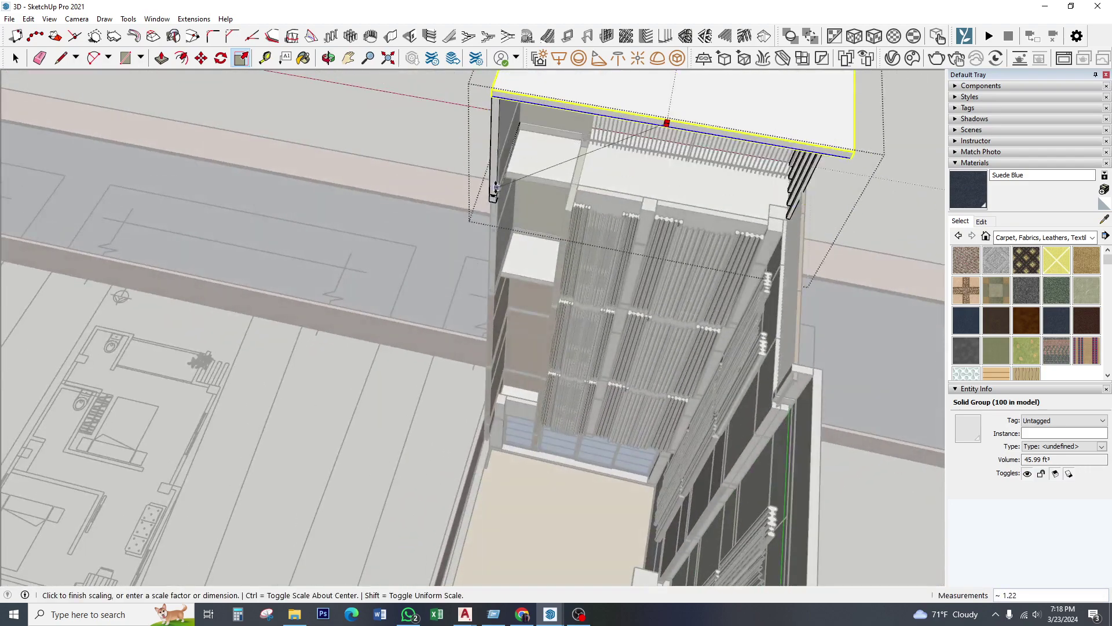
click(497, 184)
mouse_move(496, 184)
middle_down()
mouse_move(417, 258)
mouse_move(272, 211)
middle_up()
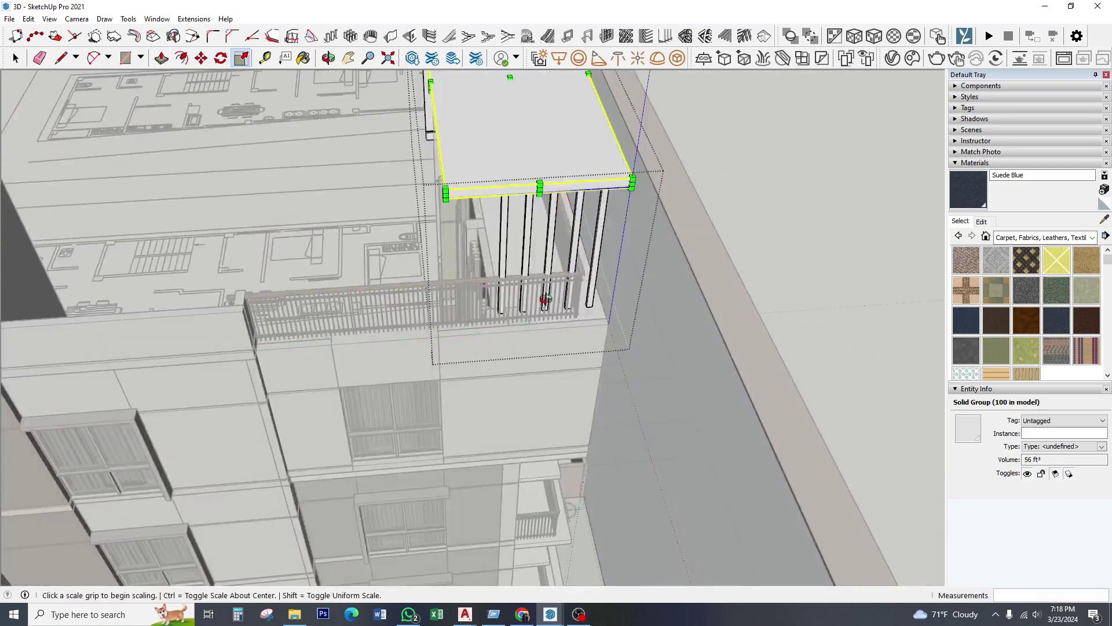
middle_drag(546, 299, 344, 315)
key(space)
mouse_move(133, 123)
middle_down()
mouse_move(342, 218)
mouse_move(273, 231)
mouse_move(432, 307)
mouse_move(418, 295)
middle_up()
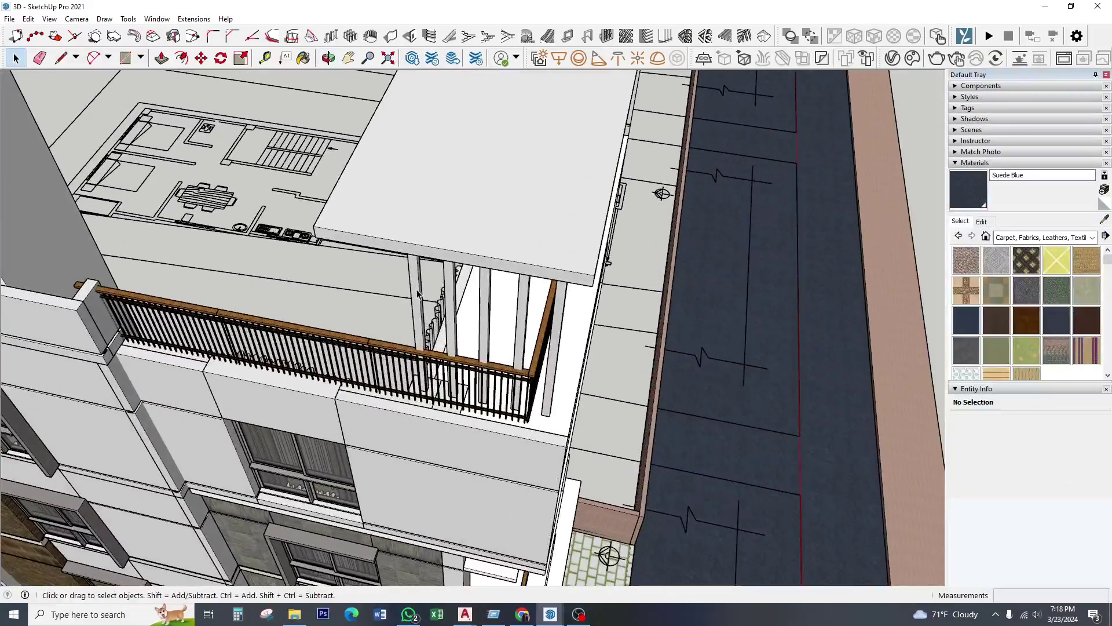
- Inside the posts group, copy the two posts further left under the balcony slab
click(418, 294)
double_click(447, 298)
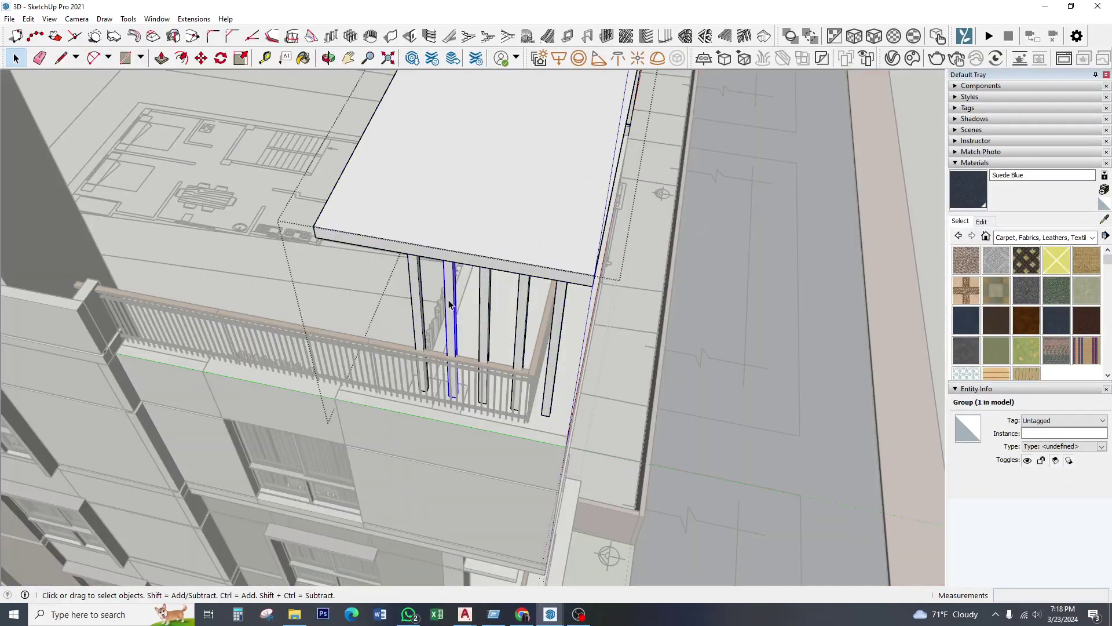
click(203, 63)
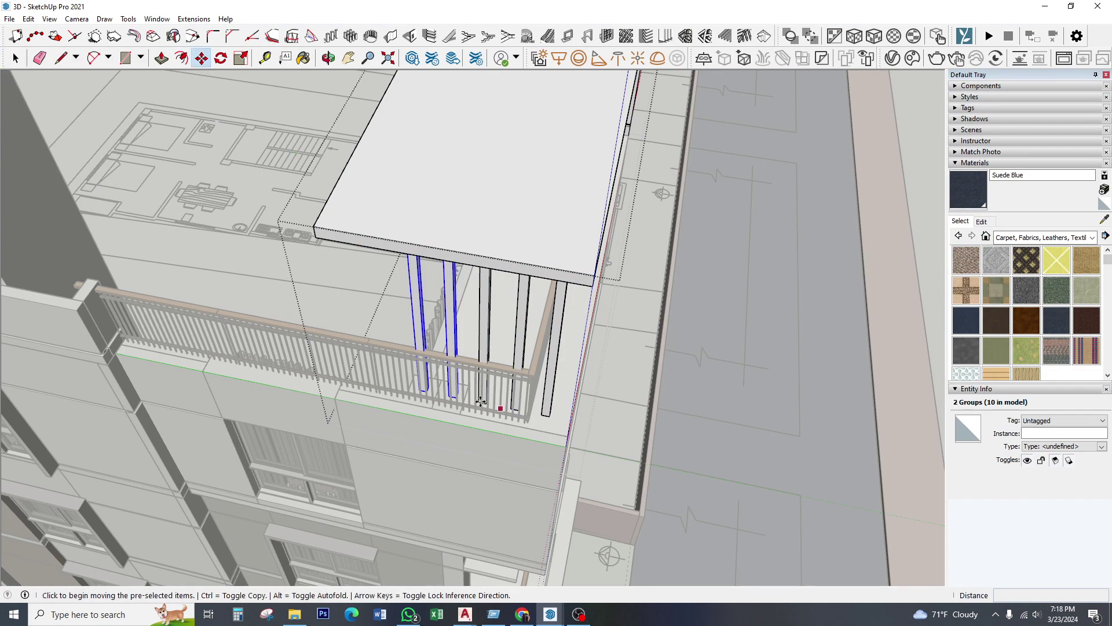
scroll(486, 406, up, 3)
scroll(491, 409, up, 3)
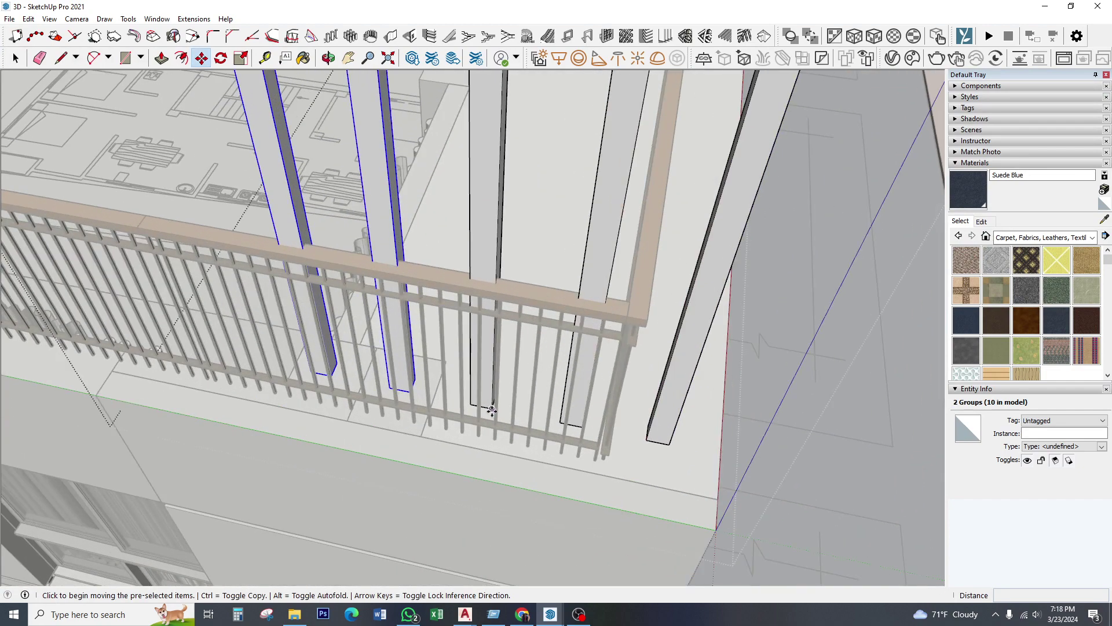
click(560, 423)
key(ctrl)
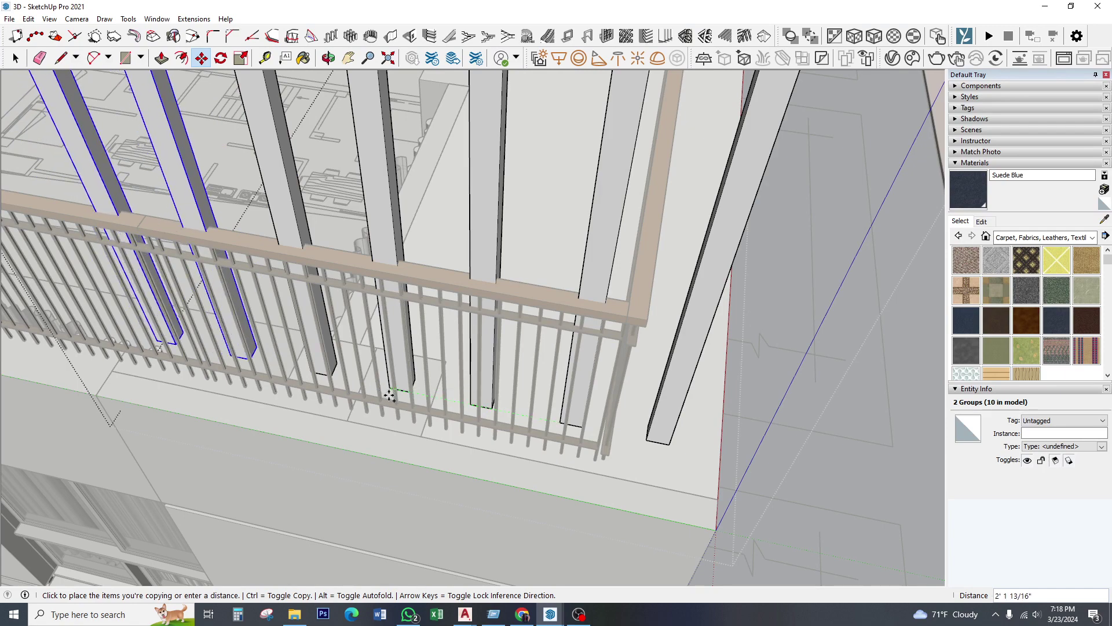
click(392, 389)
- Zoom and orbit out to view the whole building with the new posts
scroll(510, 417, down, 3)
scroll(510, 417, down, 3)
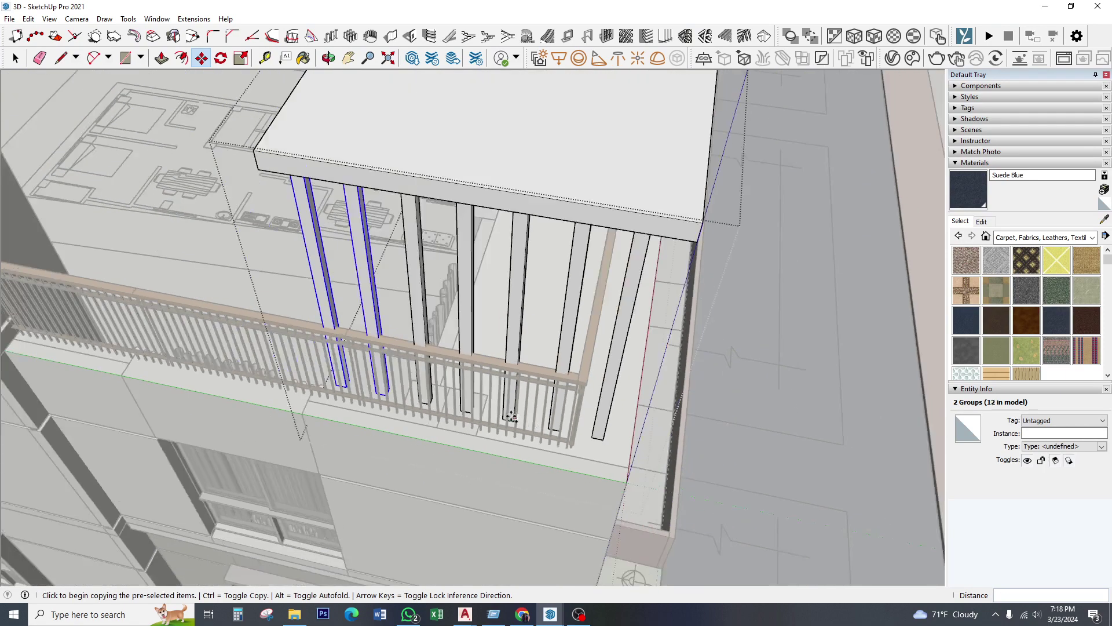
scroll(510, 417, down, 2)
scroll(463, 359, up, 3)
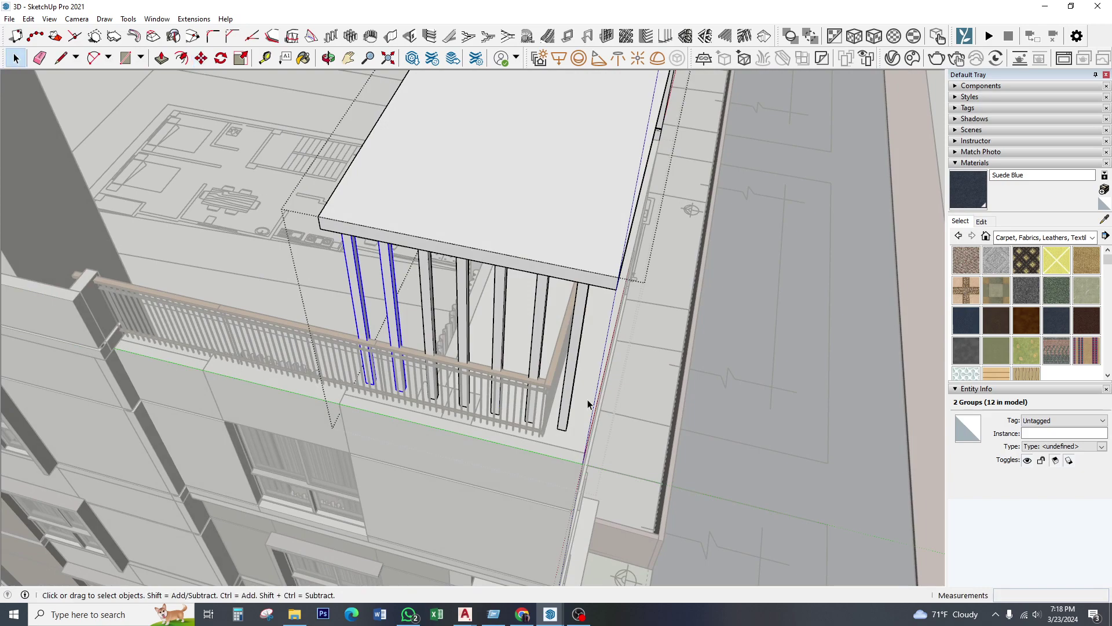
scroll(588, 403, down, 5)
mouse_move(587, 404)
middle_down()
mouse_move(414, 212)
mouse_move(428, 323)
middle_up()
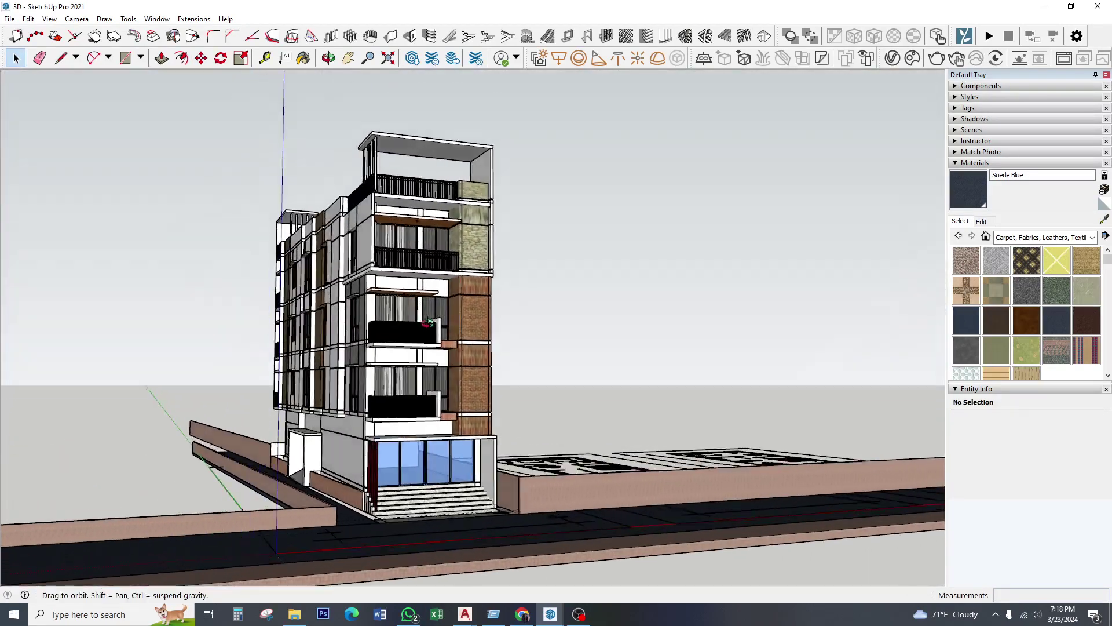
- Orbit over the building's top and open the roof slab group for editing
scroll(429, 323, down, 2)
mouse_move(429, 322)
middle_down()
mouse_move(502, 246)
mouse_move(629, 264)
mouse_move(529, 141)
mouse_move(571, 166)
middle_up()
scroll(484, 402, up, 2)
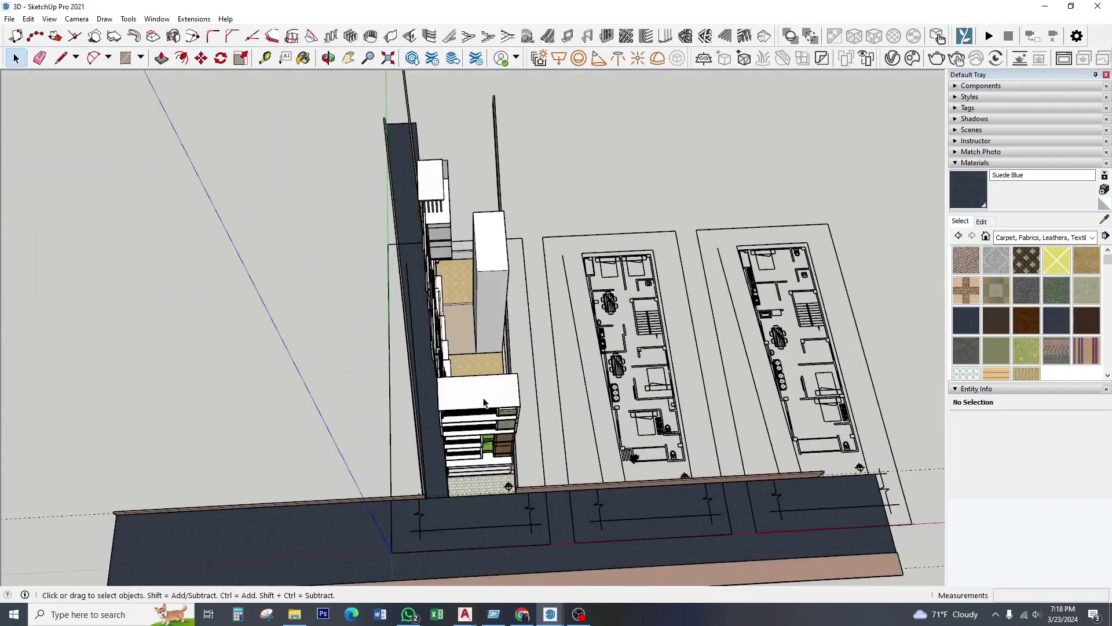
scroll(484, 402, up, 2)
scroll(475, 394, up, 2)
scroll(457, 376, up, 2)
middle_drag(447, 369, 451, 473)
mouse_move(458, 373)
middle_down()
mouse_move(454, 356)
mouse_move(179, 132)
middle_up()
click(436, 330)
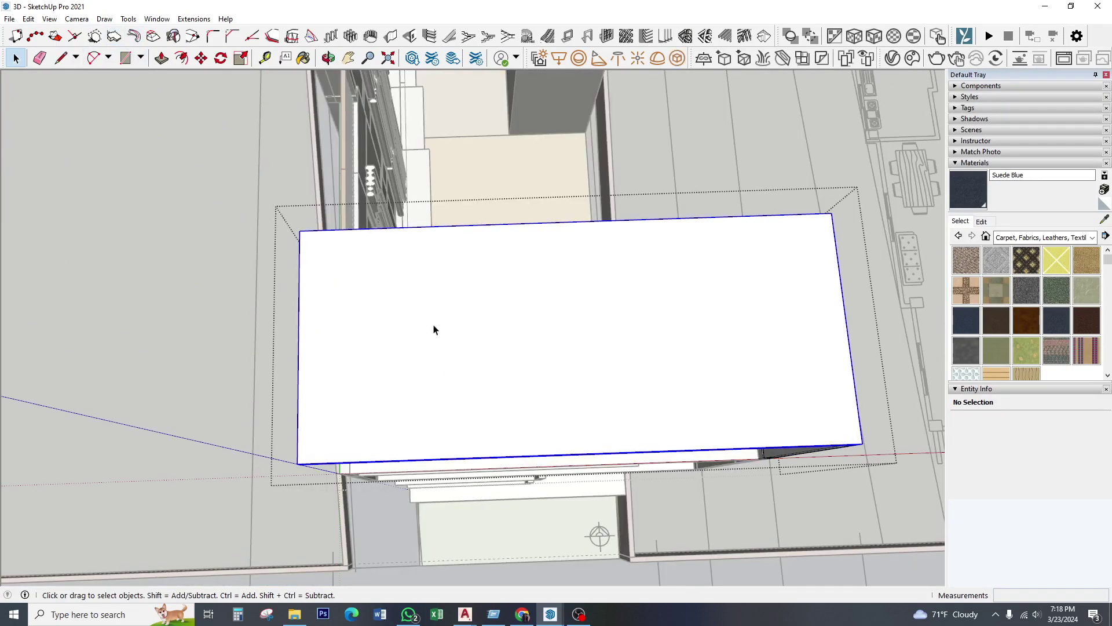
double_click(506, 329)
- Draw a rectangle on the slab's top face and push it down through the slab
click(476, 355)
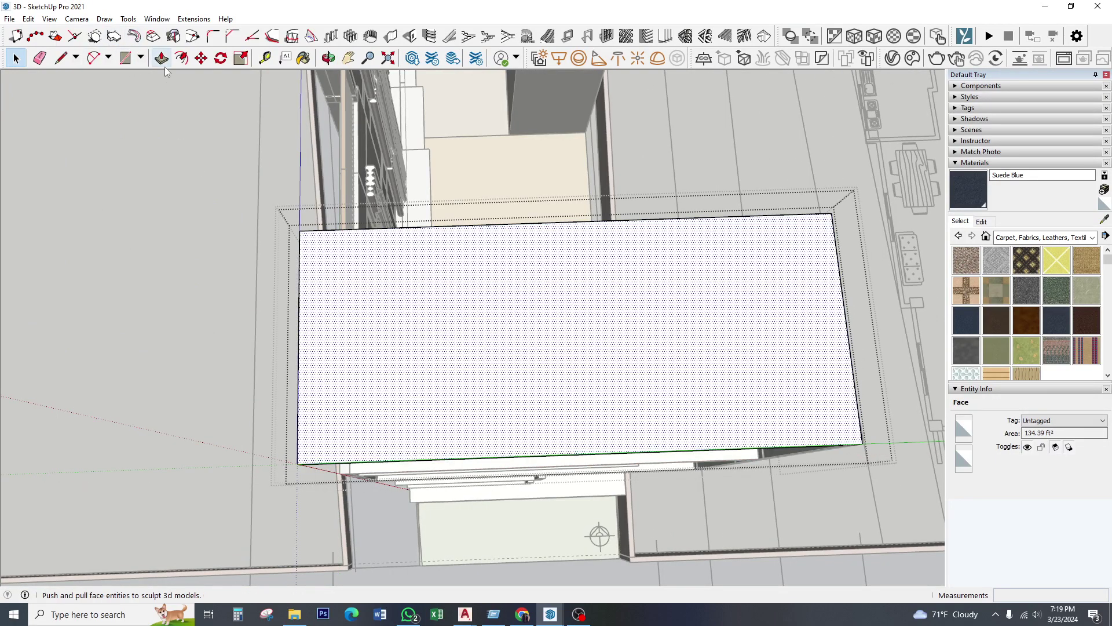
click(140, 58)
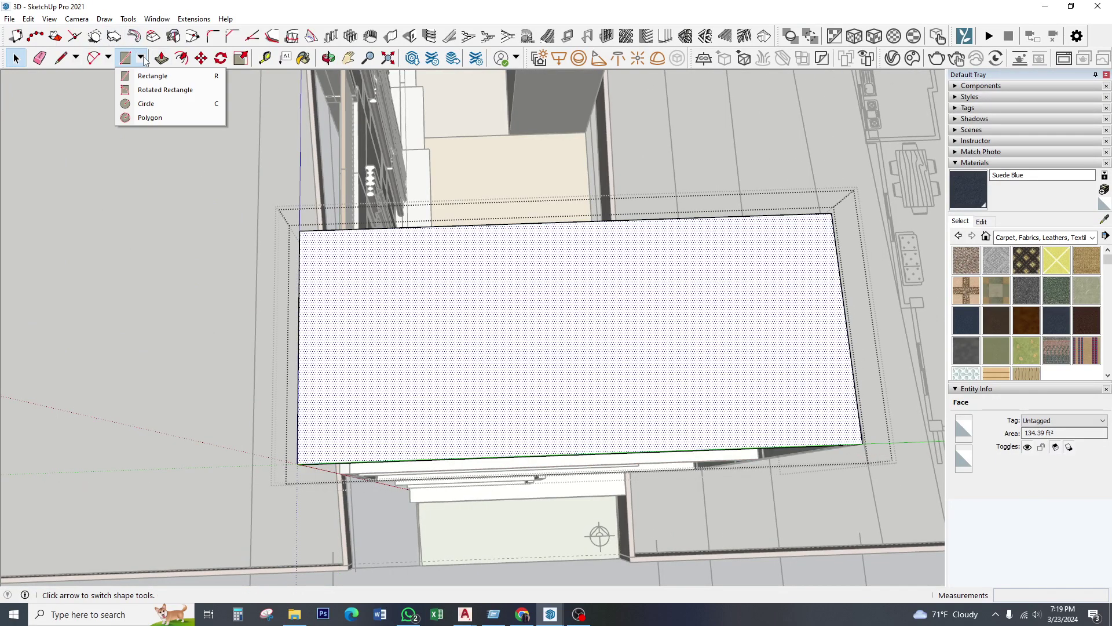
click(361, 289)
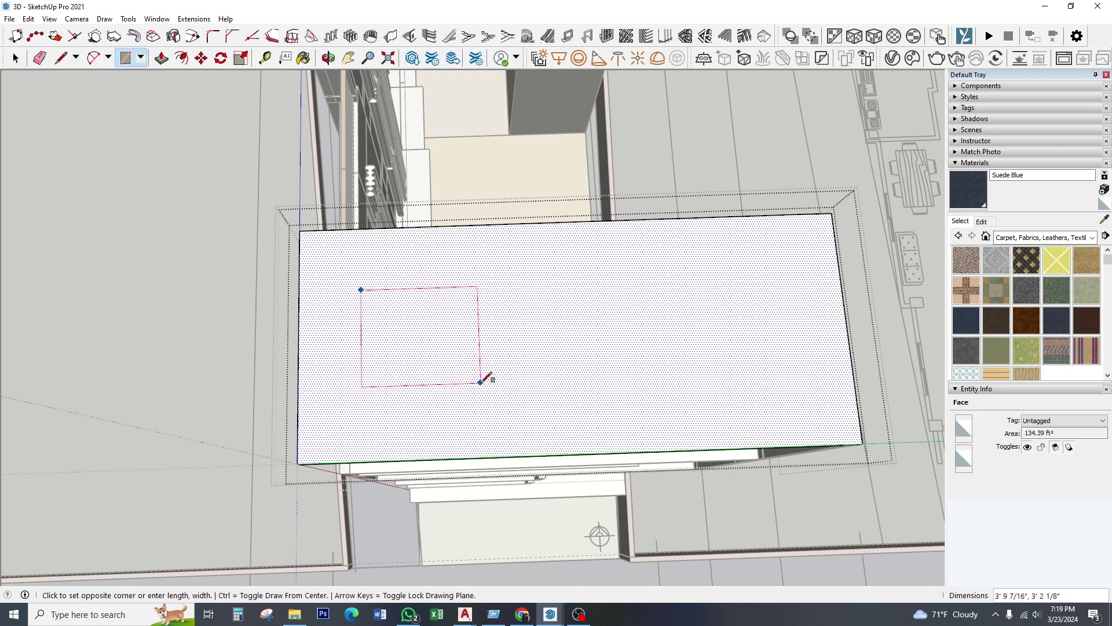
click(483, 393)
key(space)
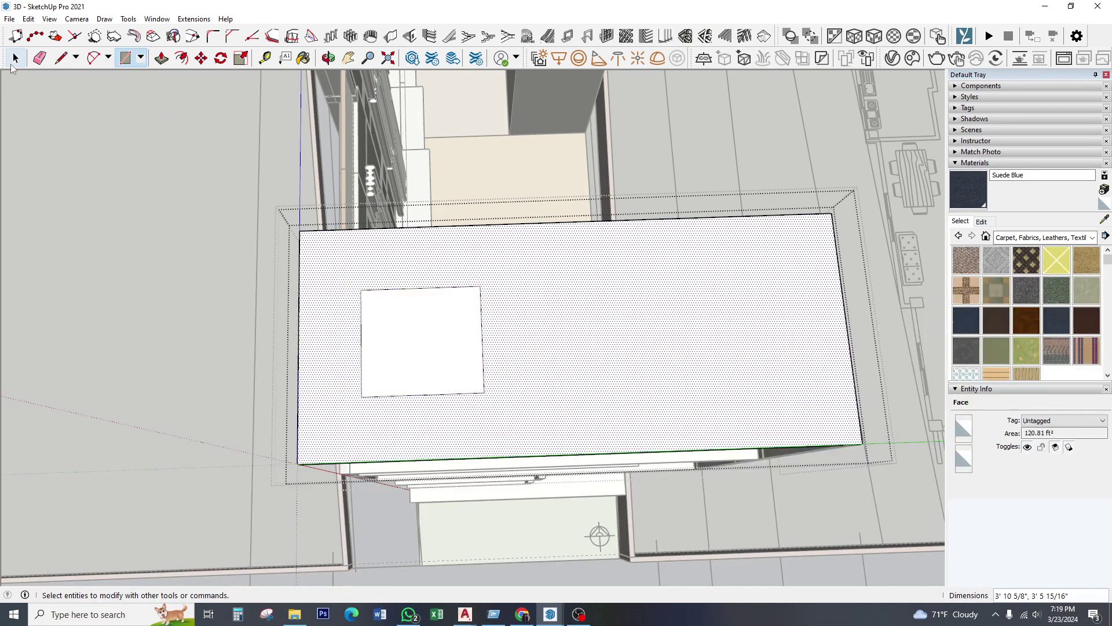
click(409, 338)
click(161, 58)
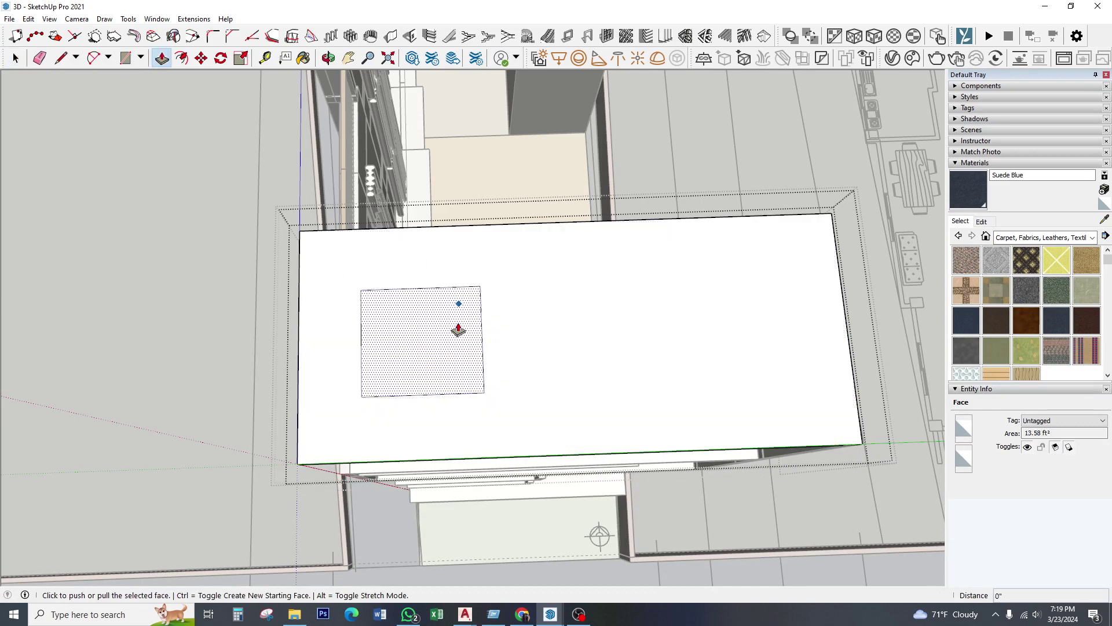
click(435, 330)
click(432, 348)
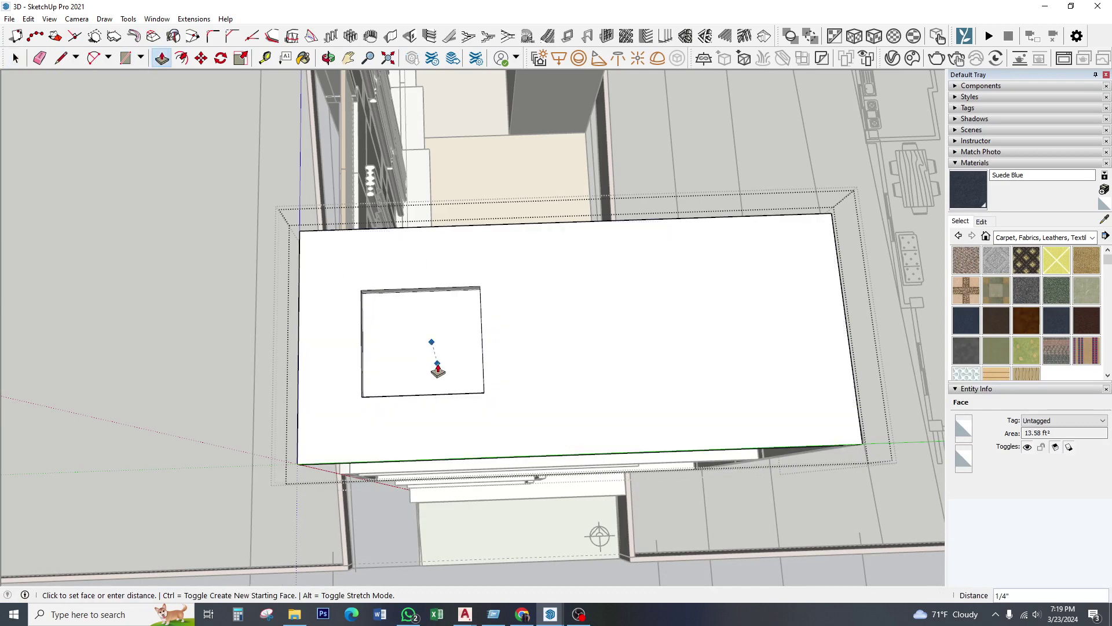
click(435, 356)
click(423, 376)
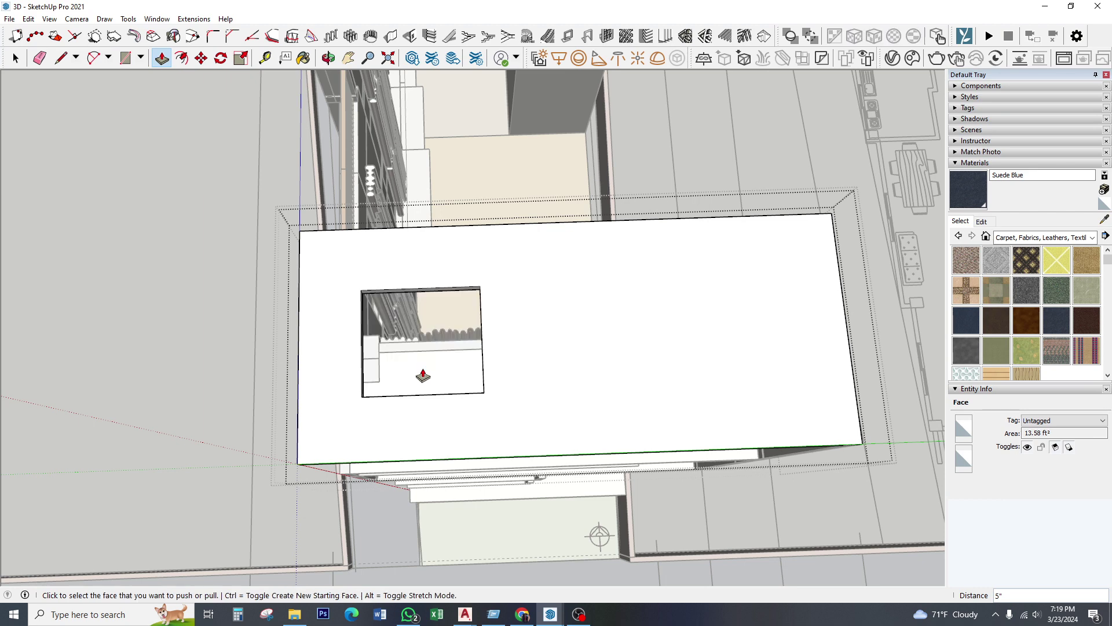
- Start a thin slot rectangle beside the new square opening
click(16, 58)
scroll(504, 355, down, 1)
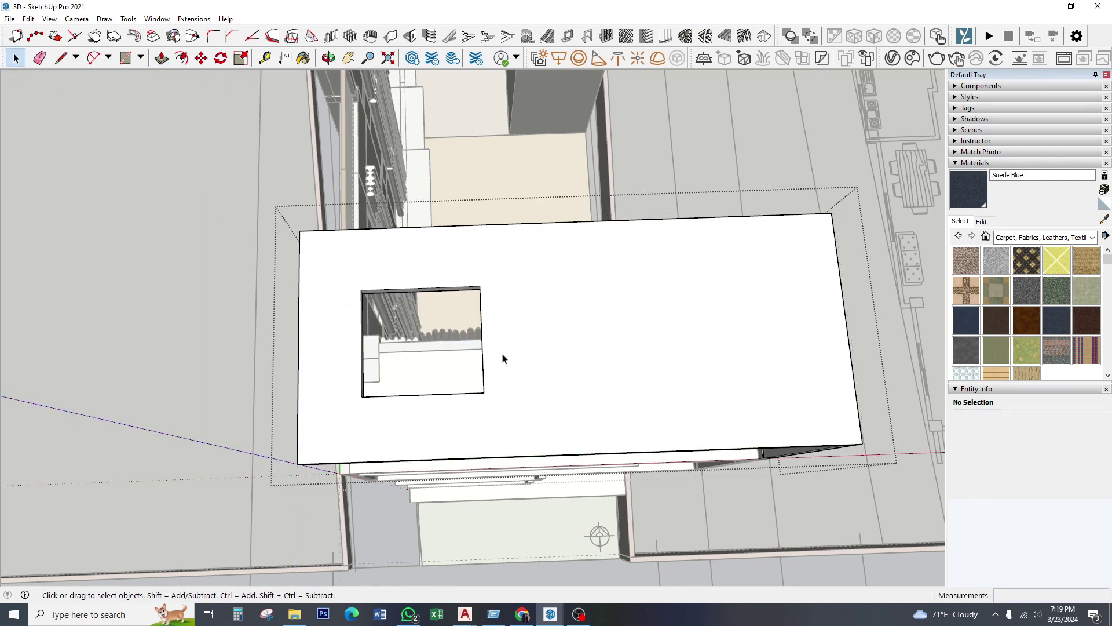
scroll(495, 350, down, 2)
scroll(529, 352, down, 2)
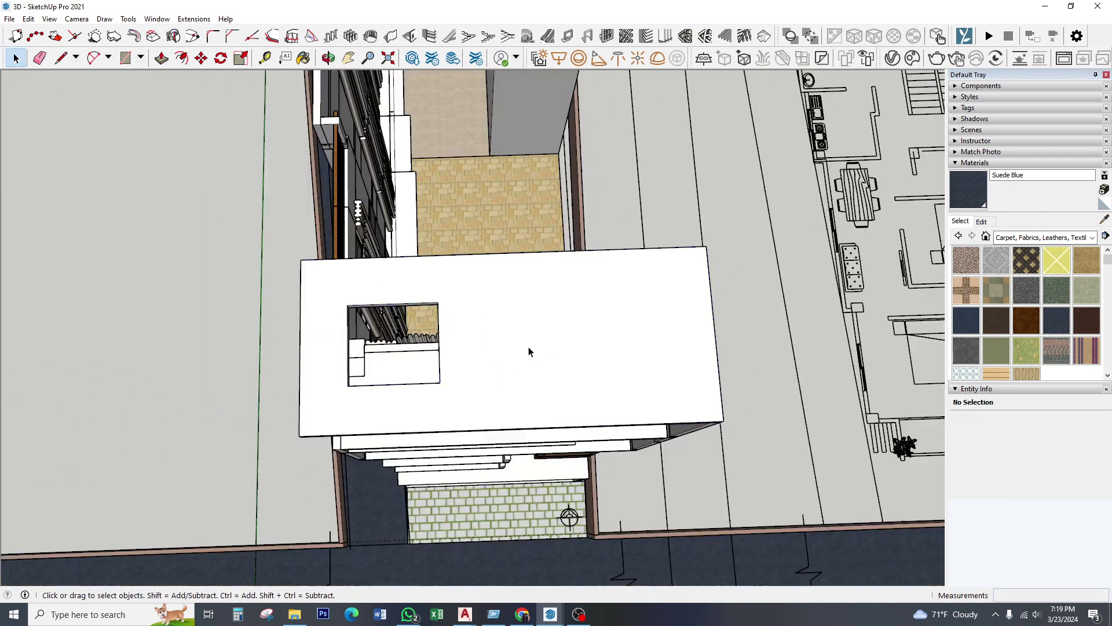
click(141, 58)
click(153, 78)
scroll(563, 365, up, 1)
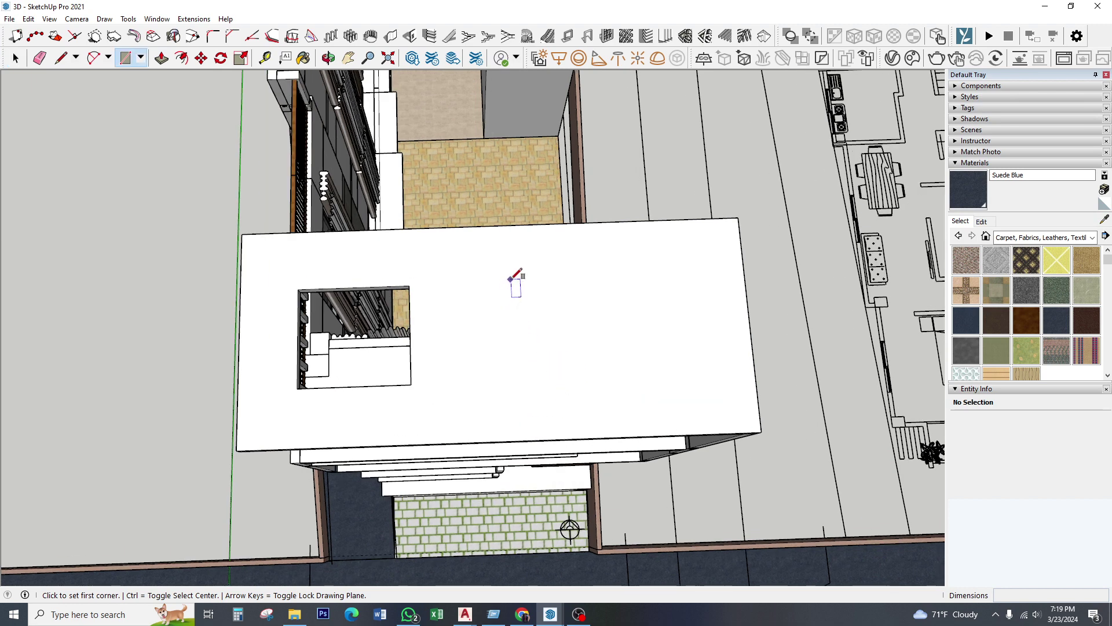
click(511, 279)
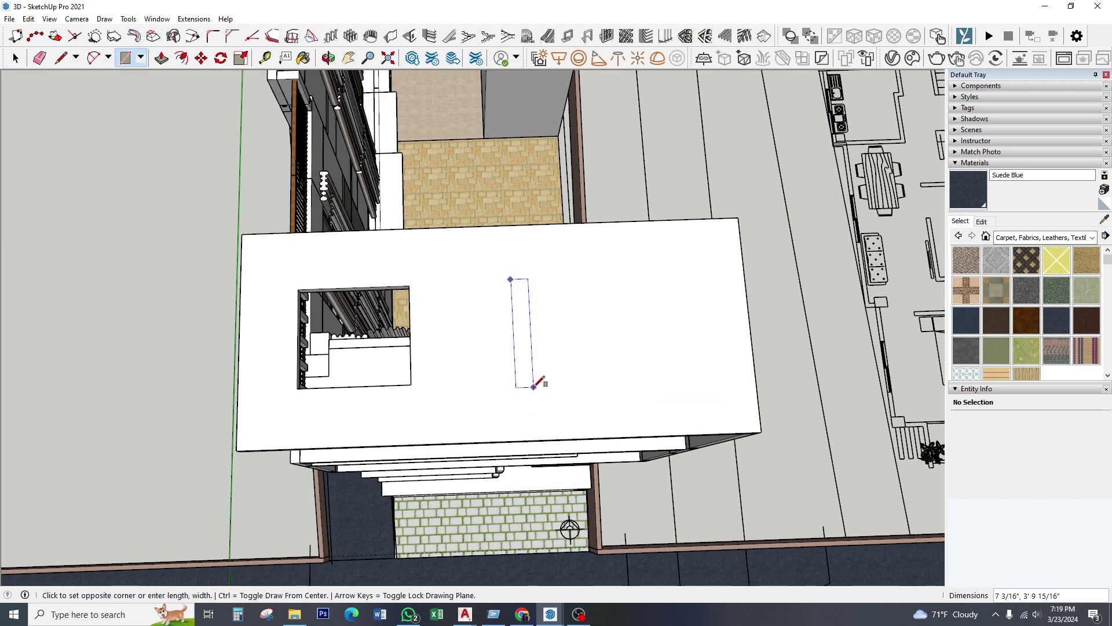
- Finish the thin slot rectangle, then undo it
click(530, 392)
key(space)
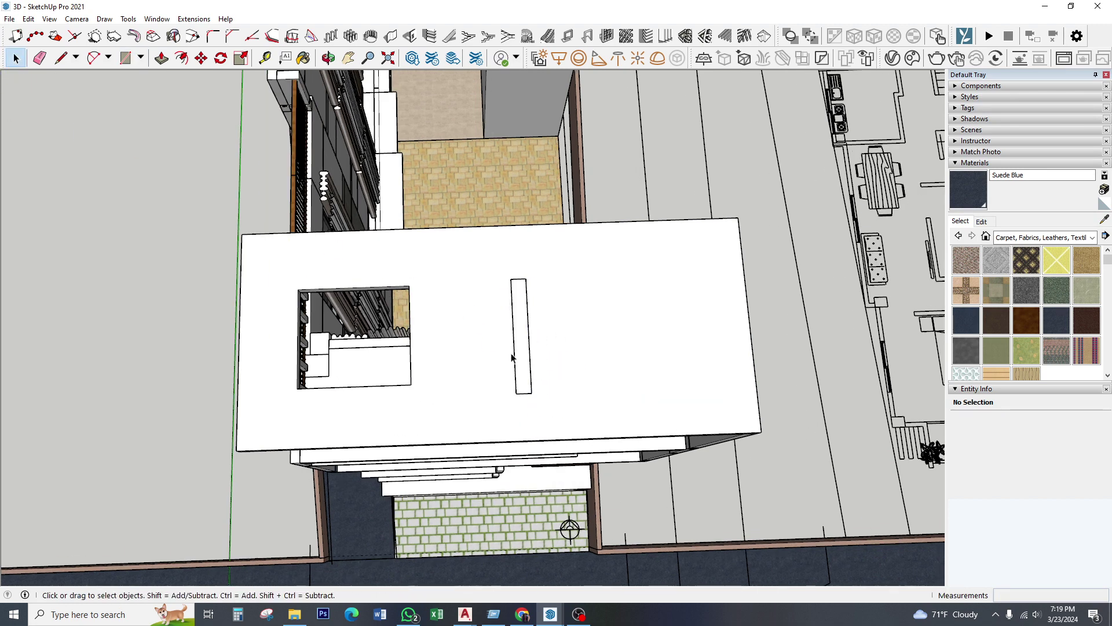
drag(481, 225, 623, 406)
double_click(587, 323)
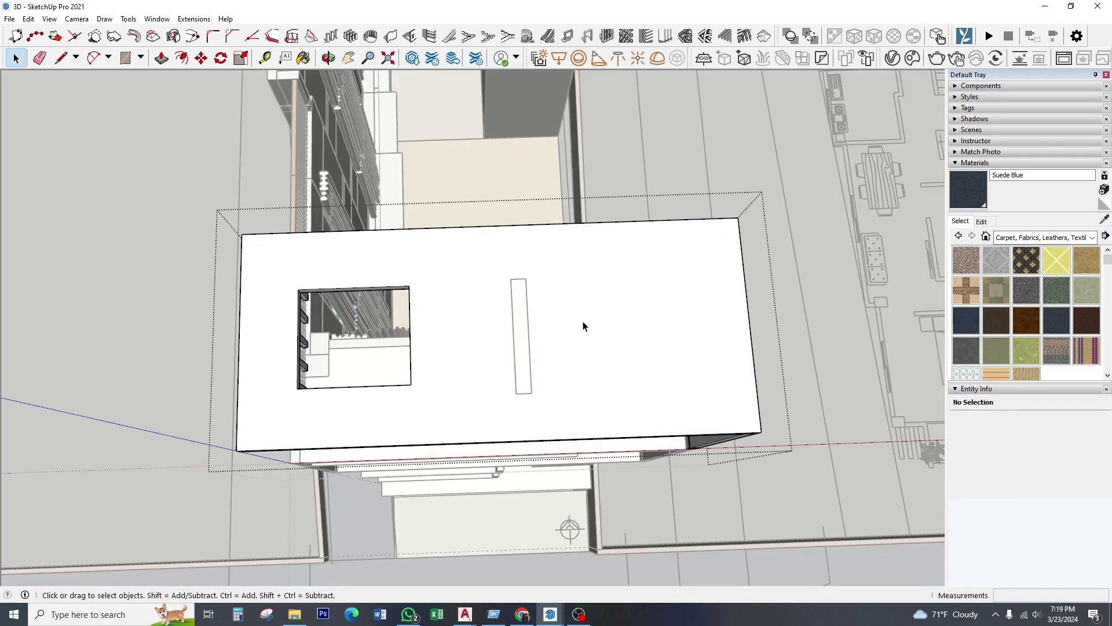
key(ctrl+z)
key(ctrl+z)
- Redraw a narrow slot rectangle on the roof slab's top face
click(507, 303)
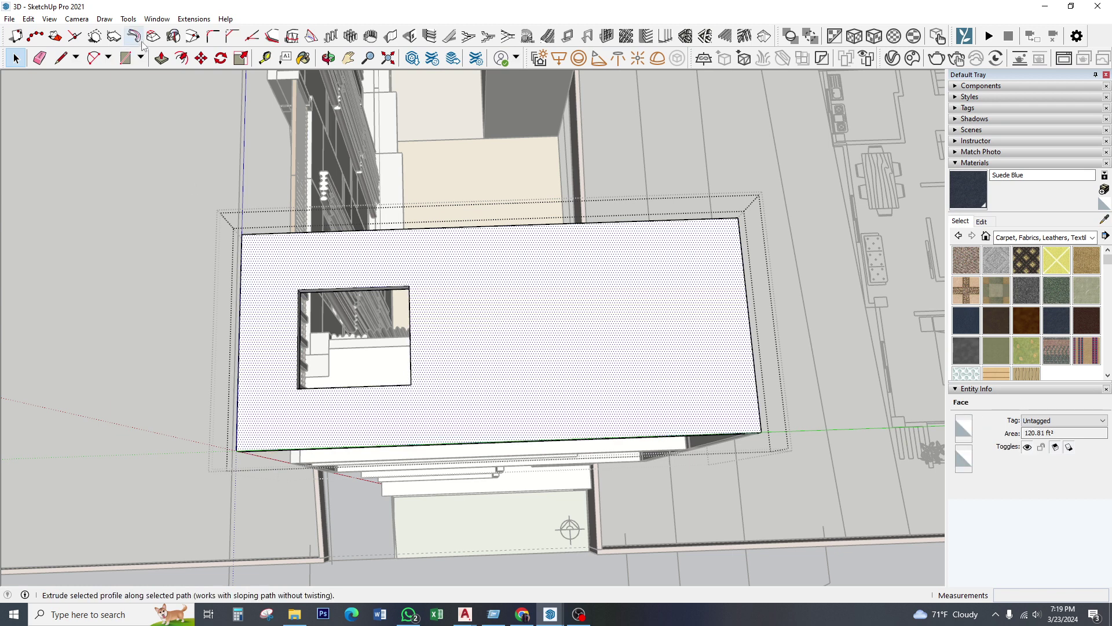
click(141, 60)
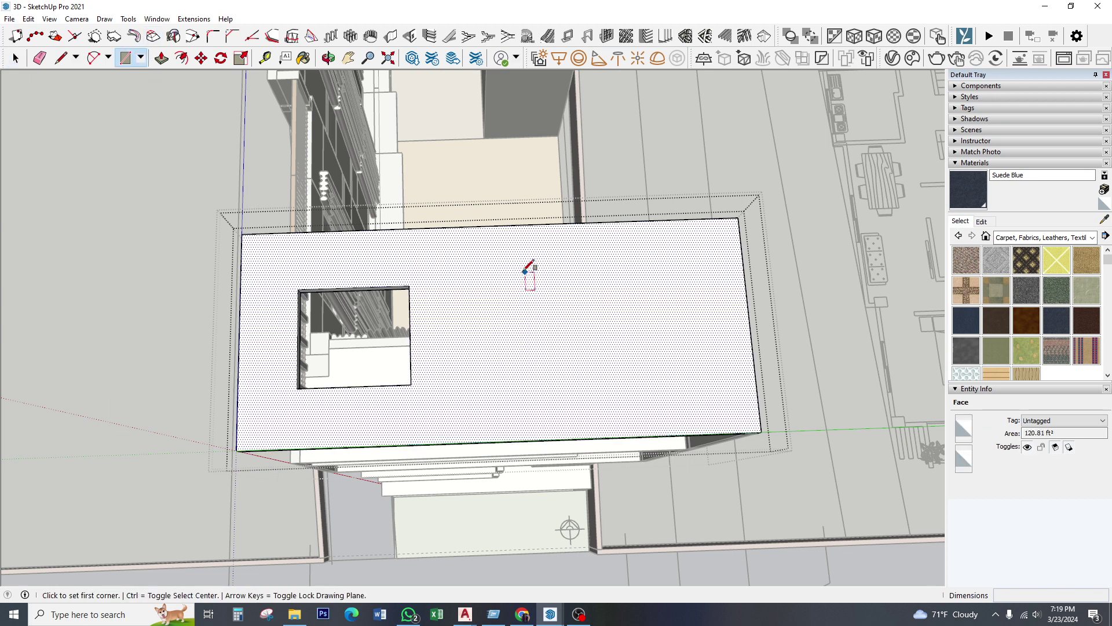
click(497, 267)
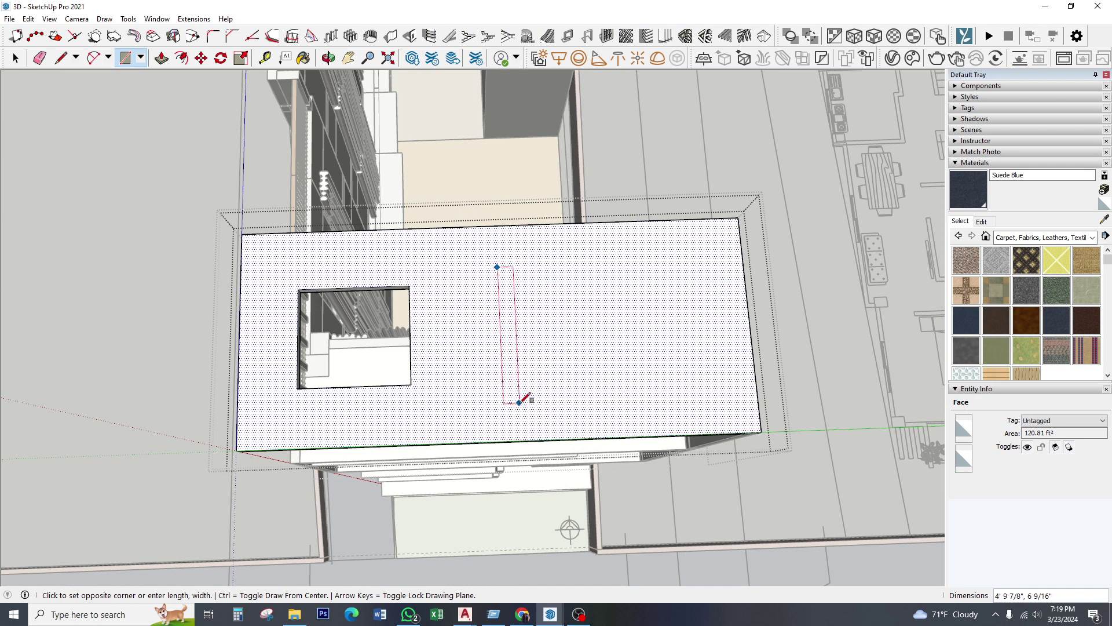
click(519, 402)
key(space)
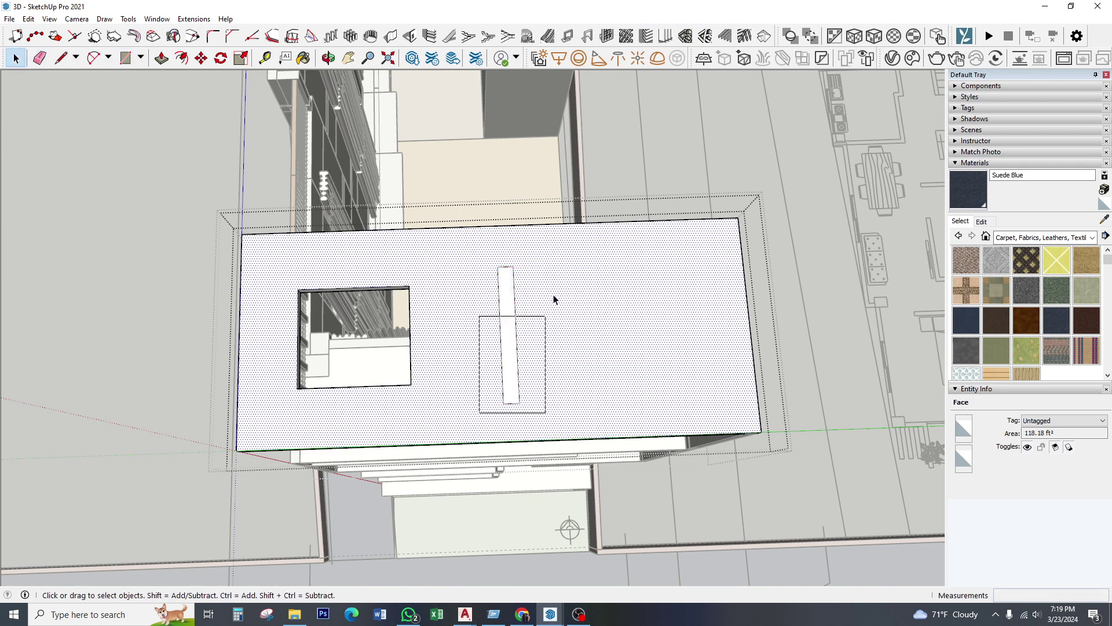
drag(478, 423, 574, 237)
- Copy the slot beside itself and array it into five evenly spaced copies
click(201, 58)
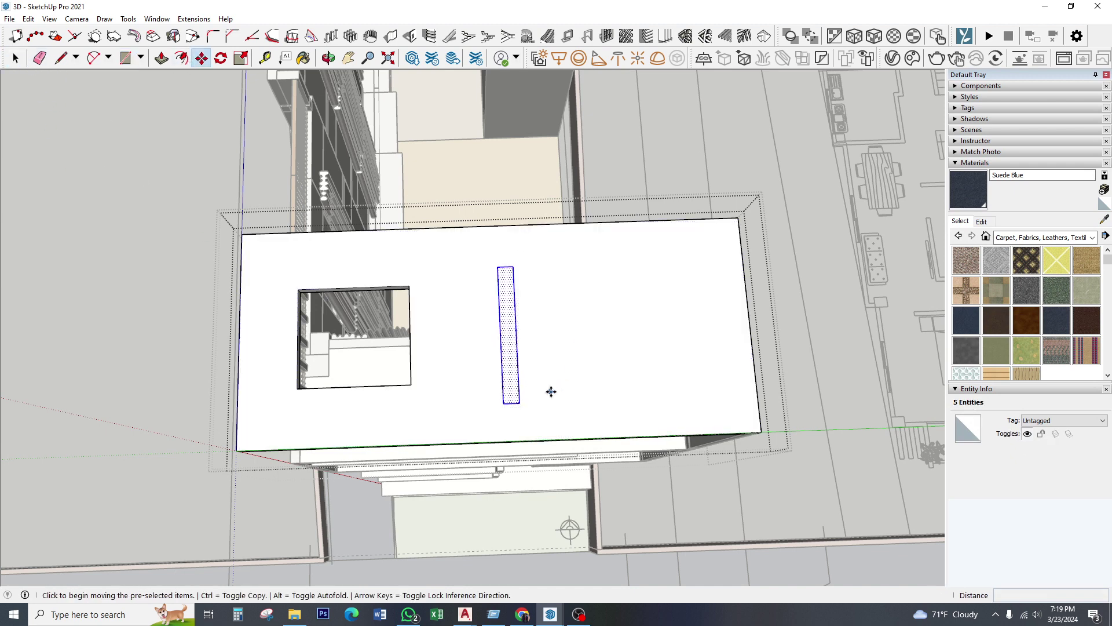
click(551, 392)
key(ctrl)
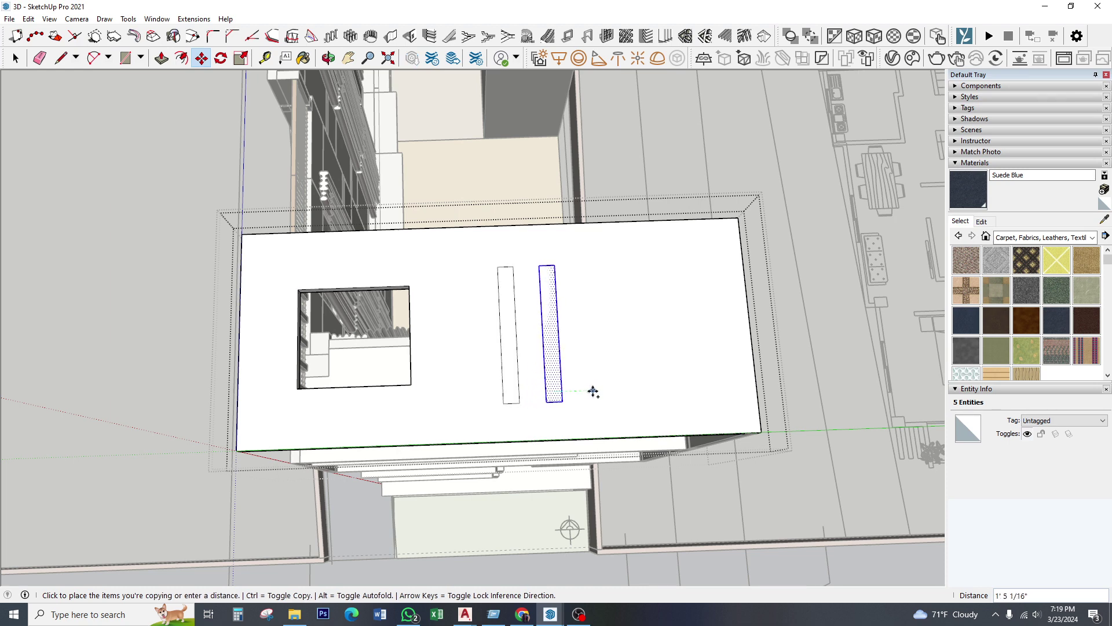
click(591, 390)
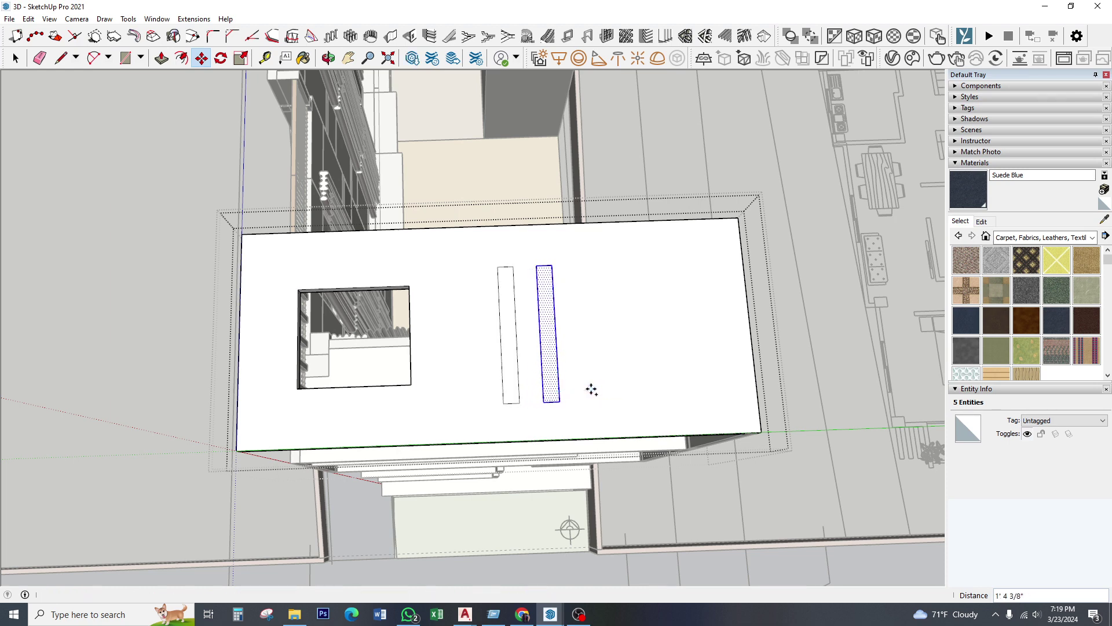
text(*5)
key(Return)
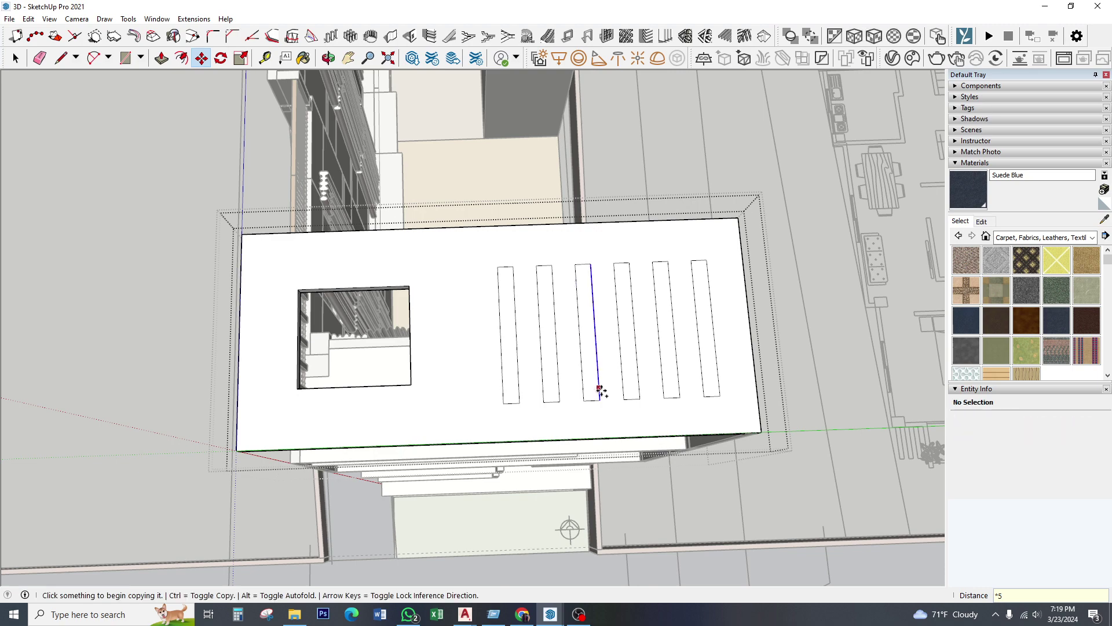
key(space)
- Push/Pull each strip down through the roof slab to cut the slots
click(539, 385)
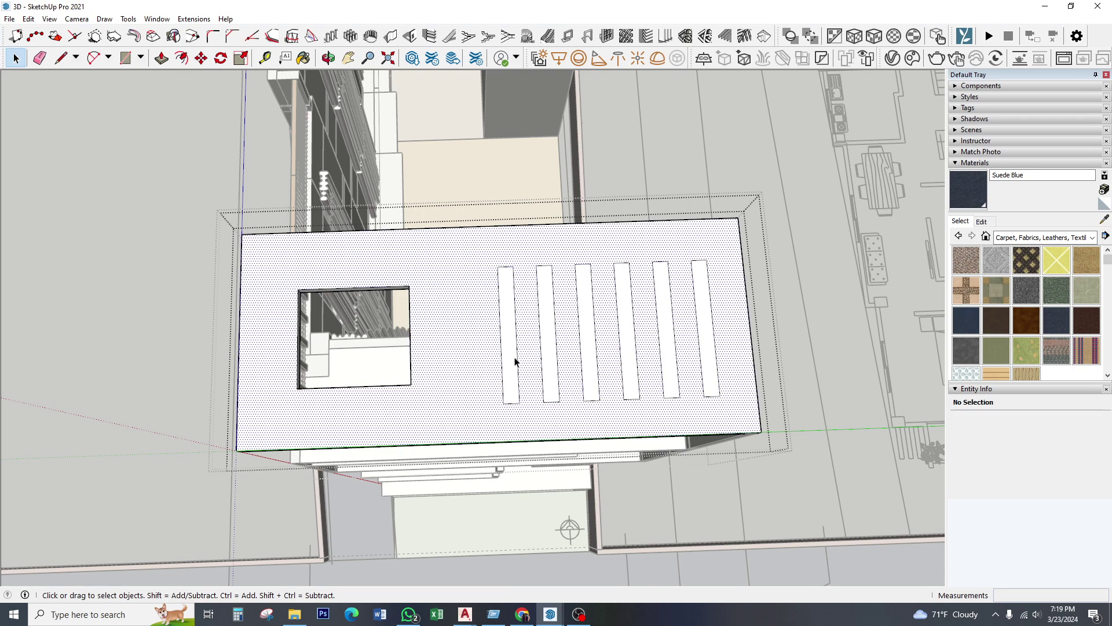
key(p)
scroll(522, 359, up, 1)
key(Escape)
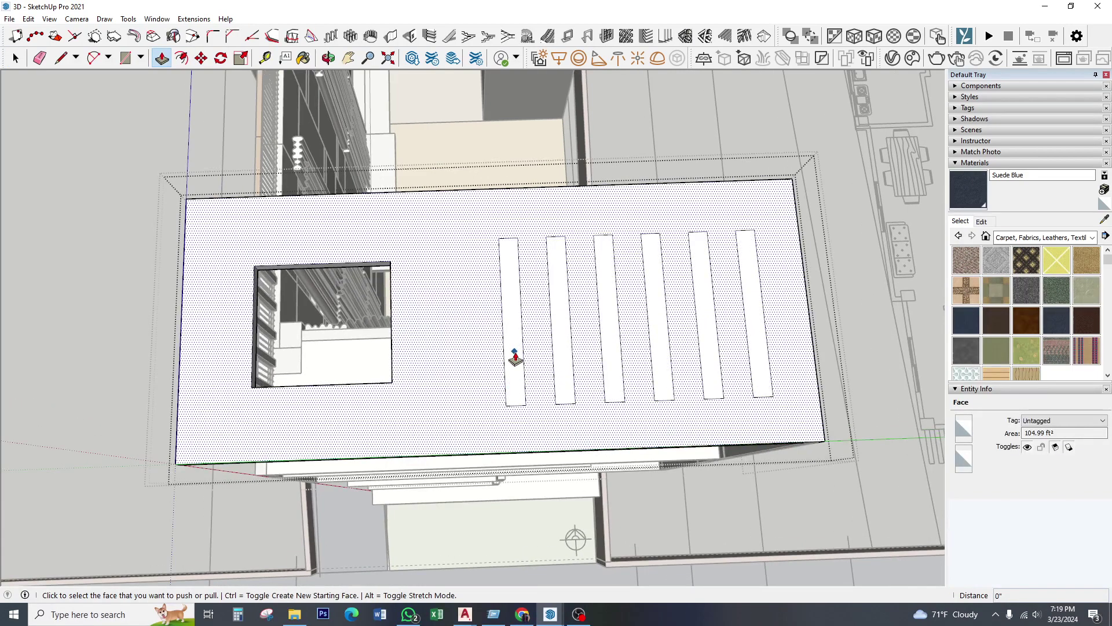
click(522, 356)
click(514, 384)
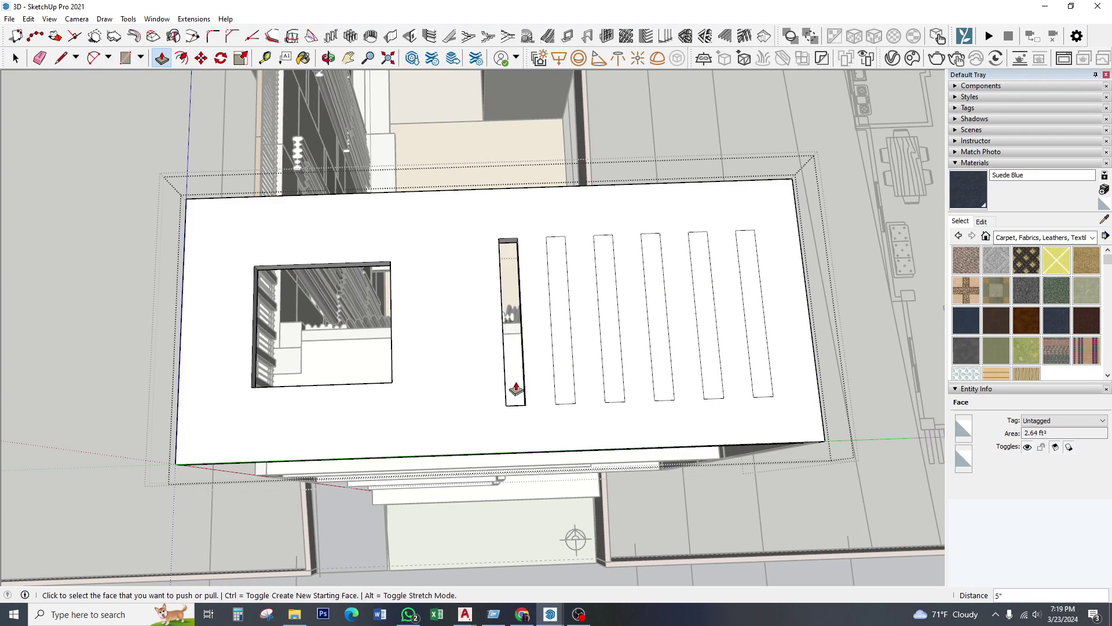
double_click(561, 378)
double_click(611, 371)
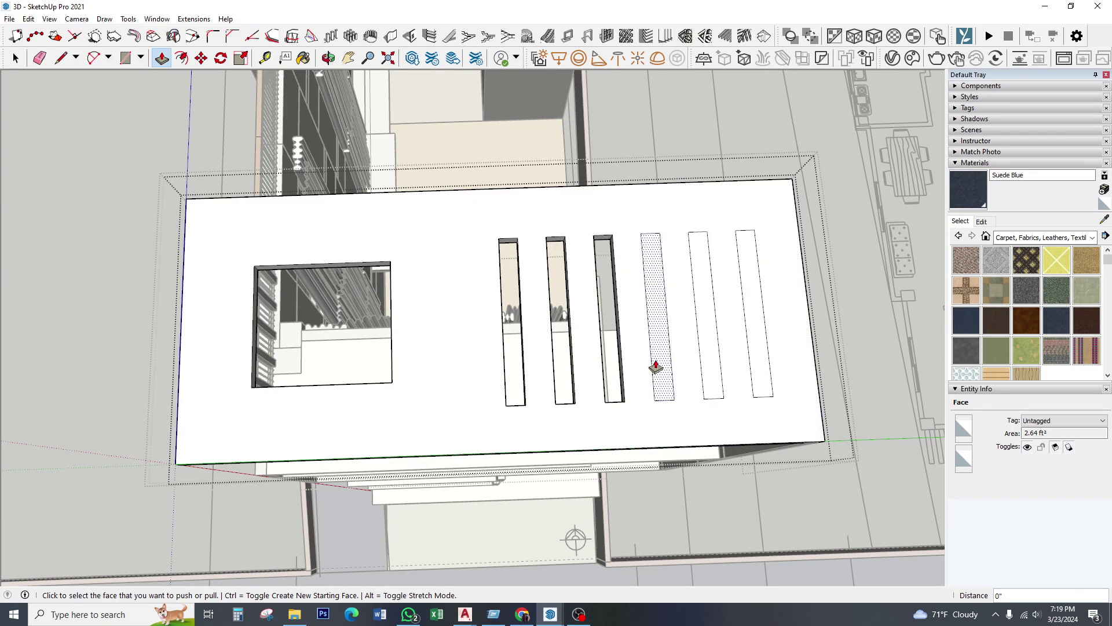
double_click(653, 367)
click(706, 355)
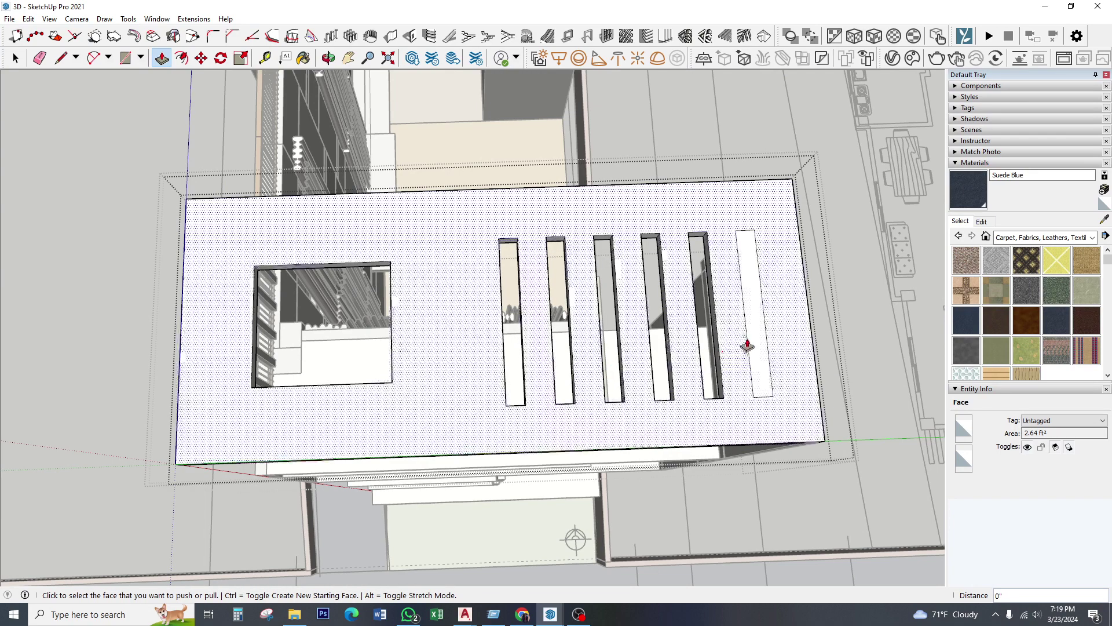
click(746, 347)
mouse_move(534, 372)
middle_down()
mouse_move(359, 394)
mouse_move(473, 388)
mouse_move(454, 323)
middle_up()
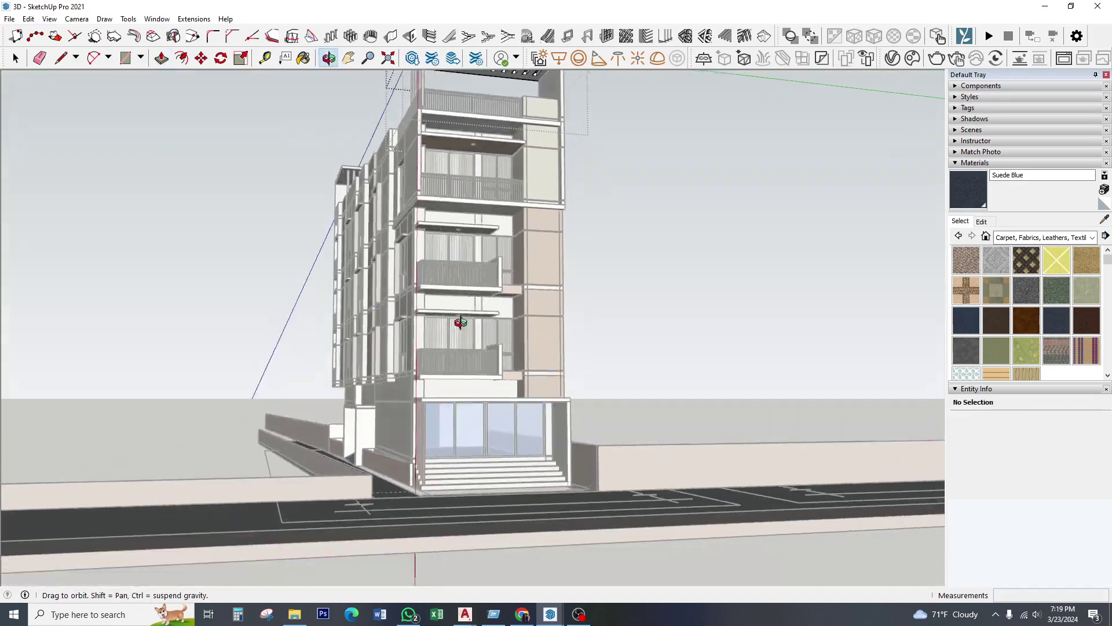
- Orbit around the slotted rooftop, then enter the top-floor group for editing
key(space)
mouse_move(551, 369)
middle_down()
mouse_move(538, 353)
mouse_move(534, 457)
middle_up()
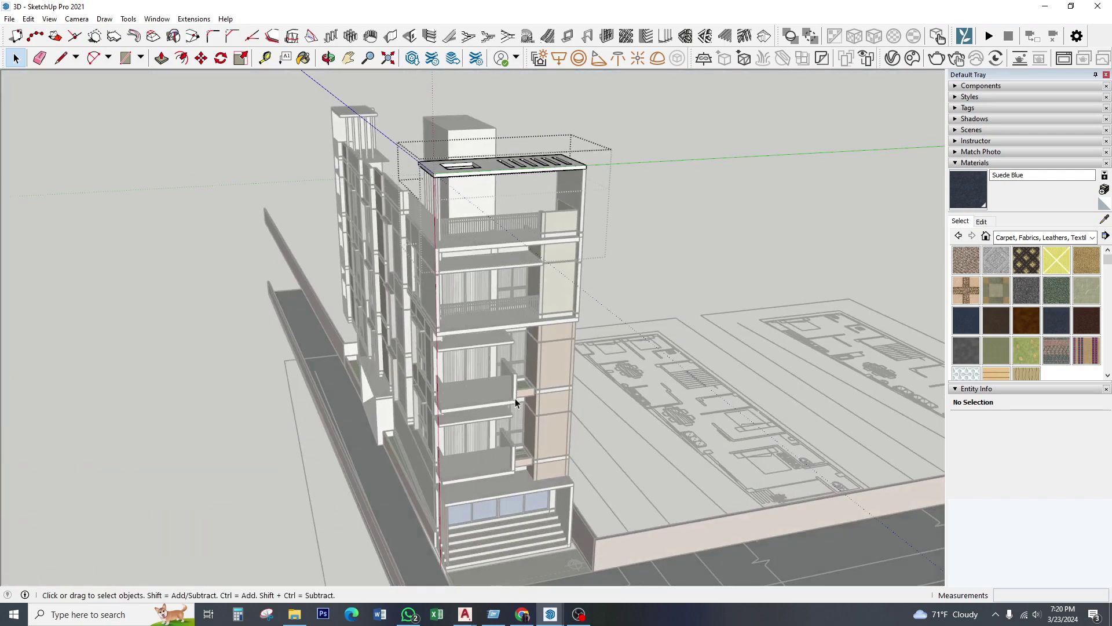
scroll(535, 457, up, 2)
scroll(522, 440, up, 2)
scroll(505, 417, up, 2)
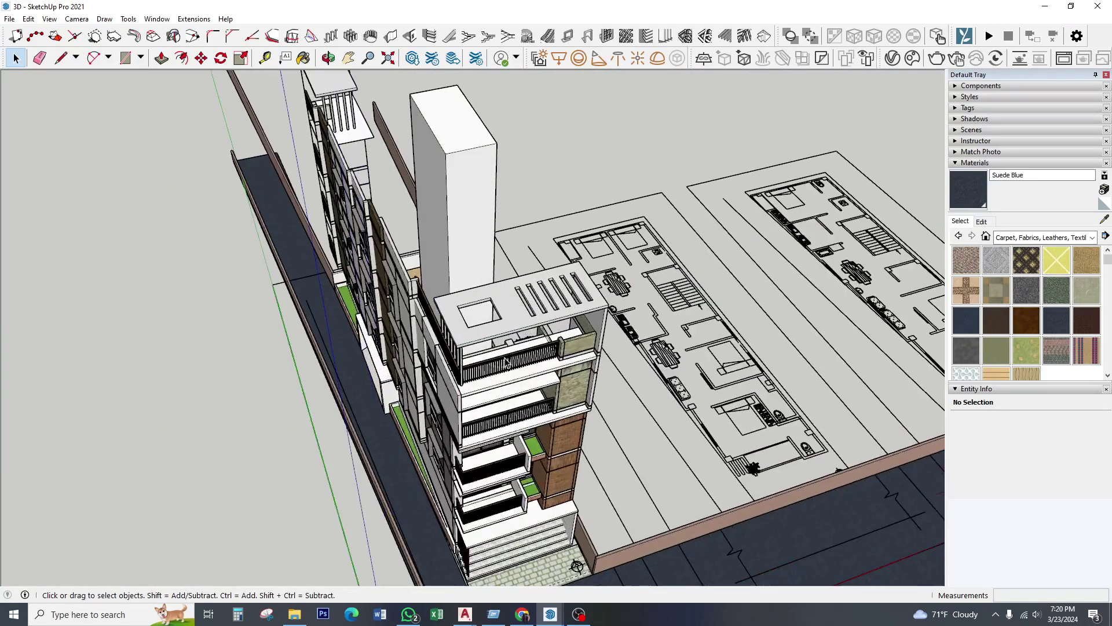
mouse_move(492, 406)
middle_down()
mouse_move(481, 393)
mouse_move(696, 348)
middle_up()
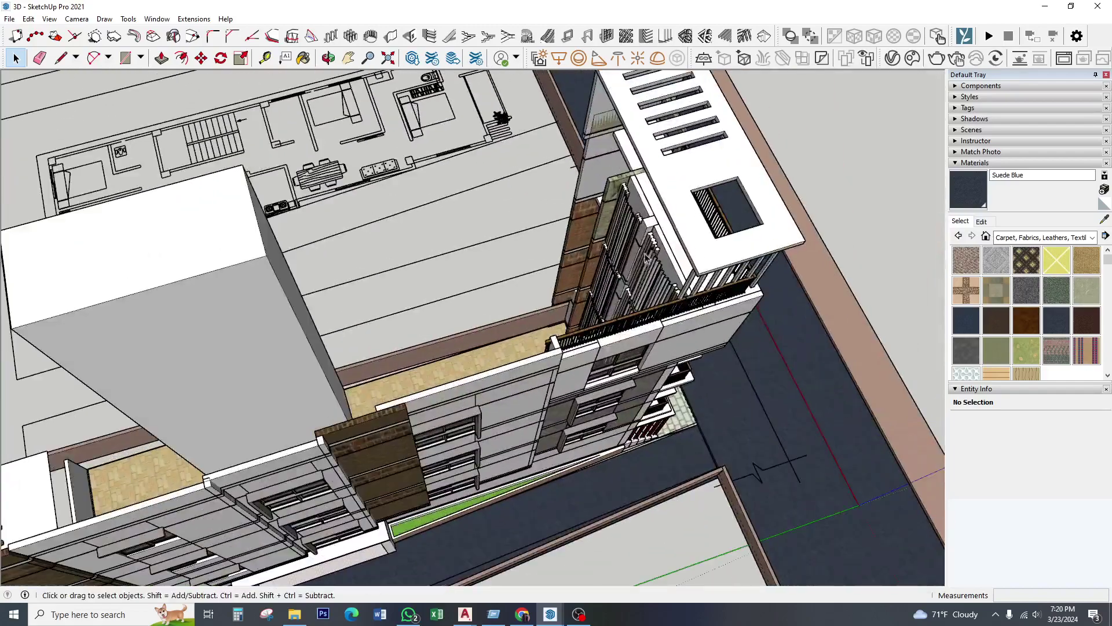
scroll(745, 308, up, 3)
scroll(521, 452, down, 3)
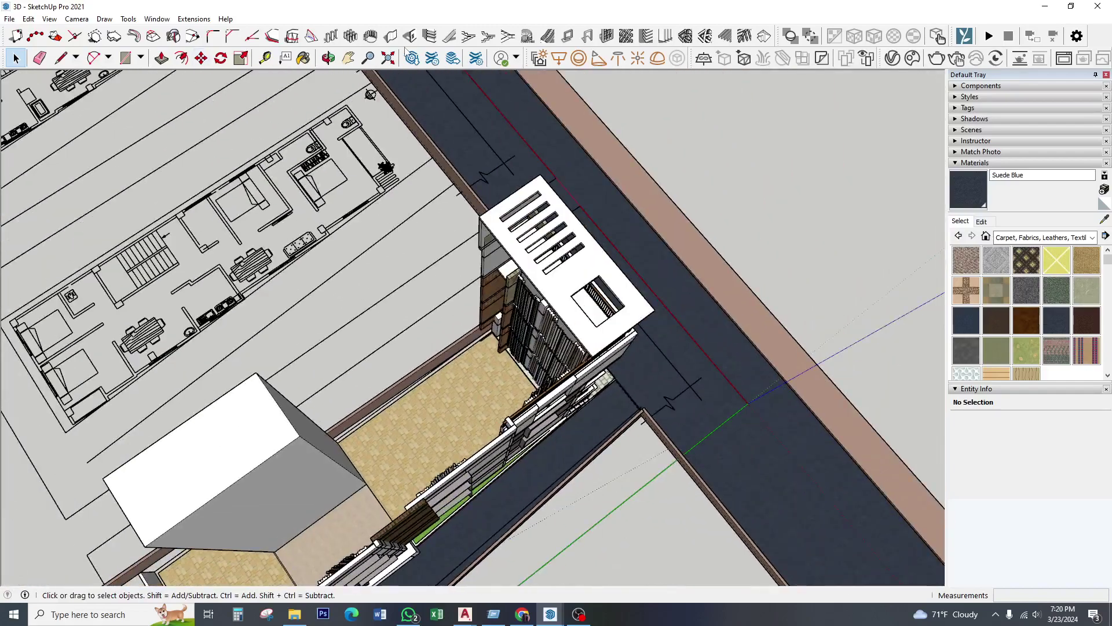
mouse_move(197, 98)
middle_down()
mouse_move(524, 346)
mouse_move(66, 77)
middle_up()
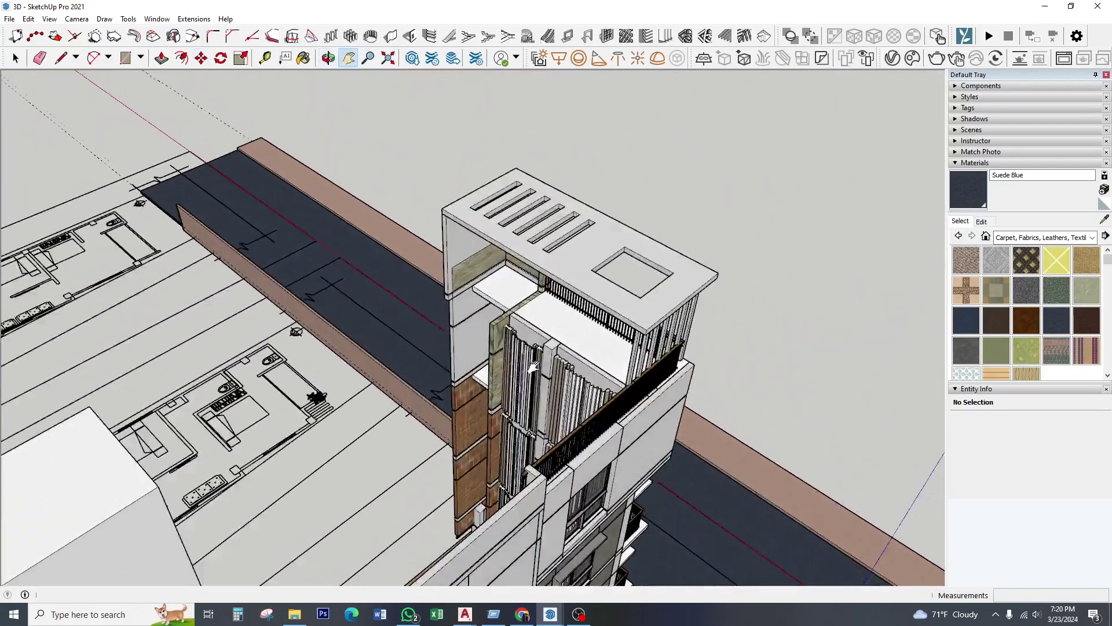
scroll(575, 339, up, 3)
click(590, 303)
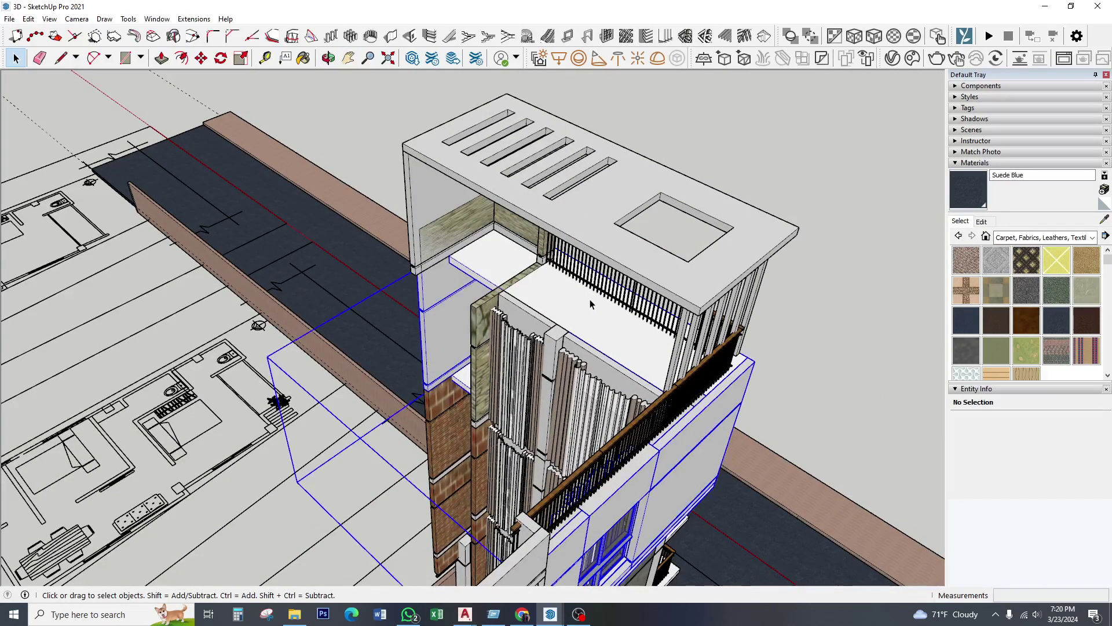
double_click(585, 308)
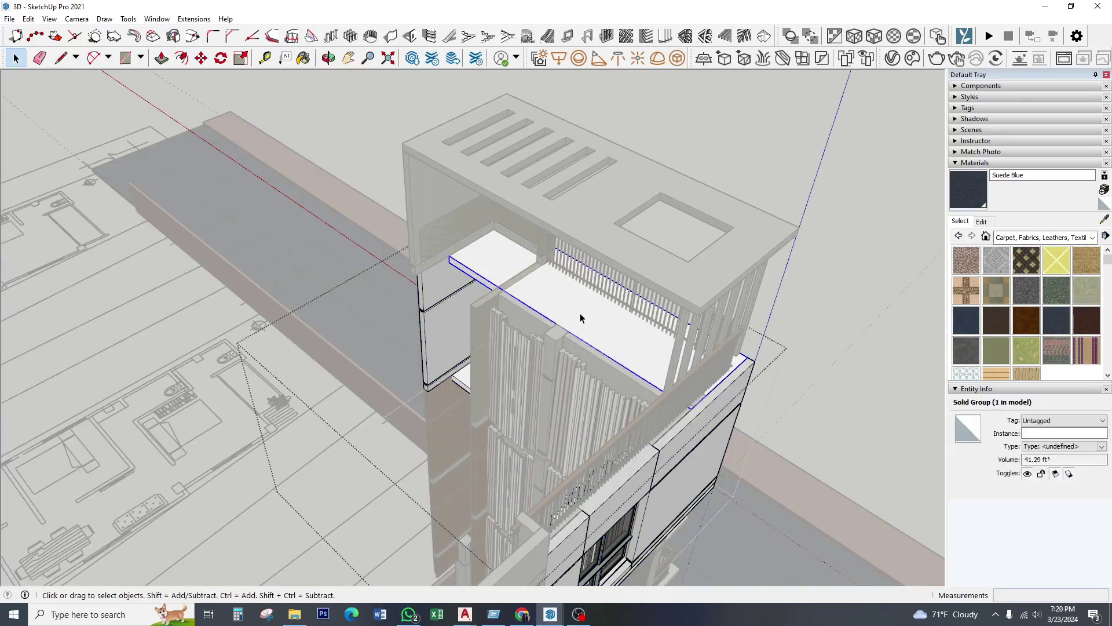
- Make a copy of the upper slab using Move with Ctrl
click(201, 57)
click(748, 359)
key(ctrl)
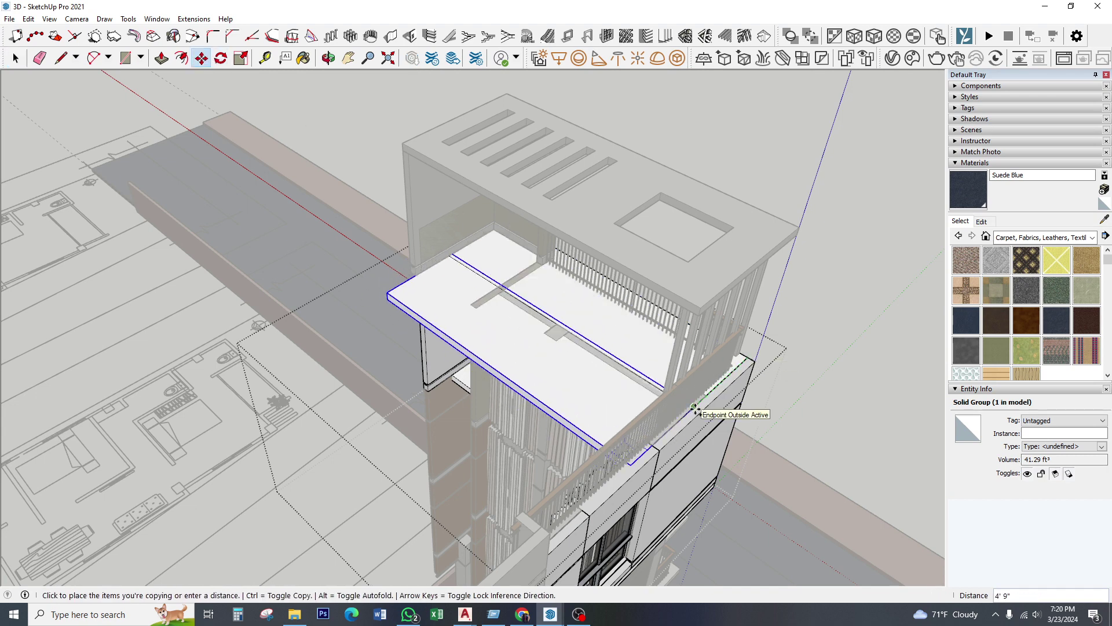
click(696, 409)
- Scale the slab copy lengthwise about 9.75 times, from 41.29 to 402.55 ft³
key(s)
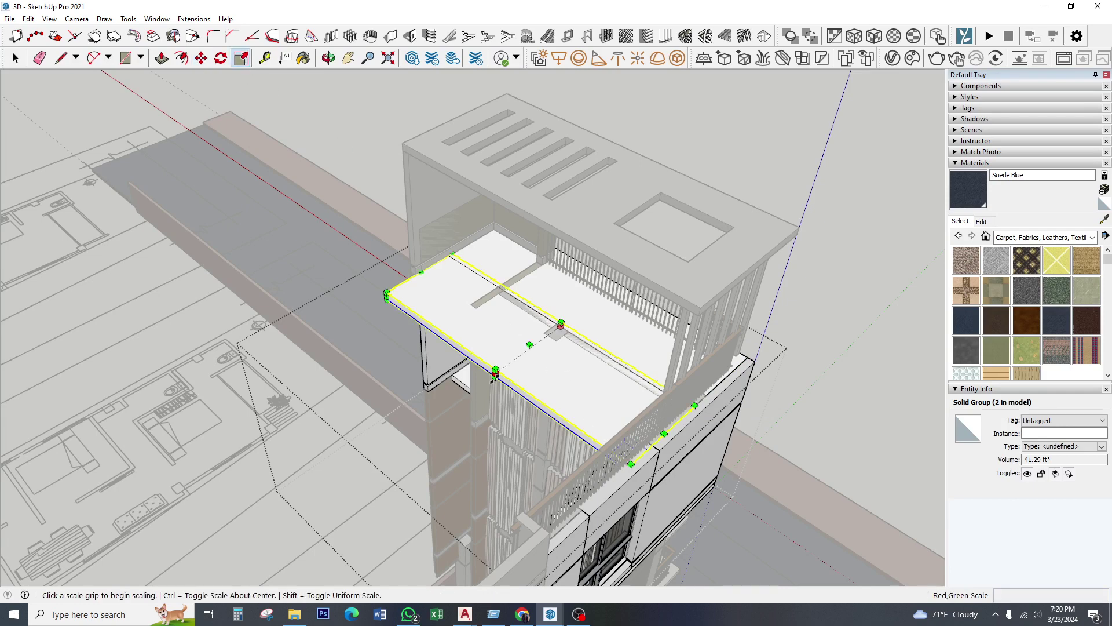
click(559, 323)
scroll(378, 408, down, 4)
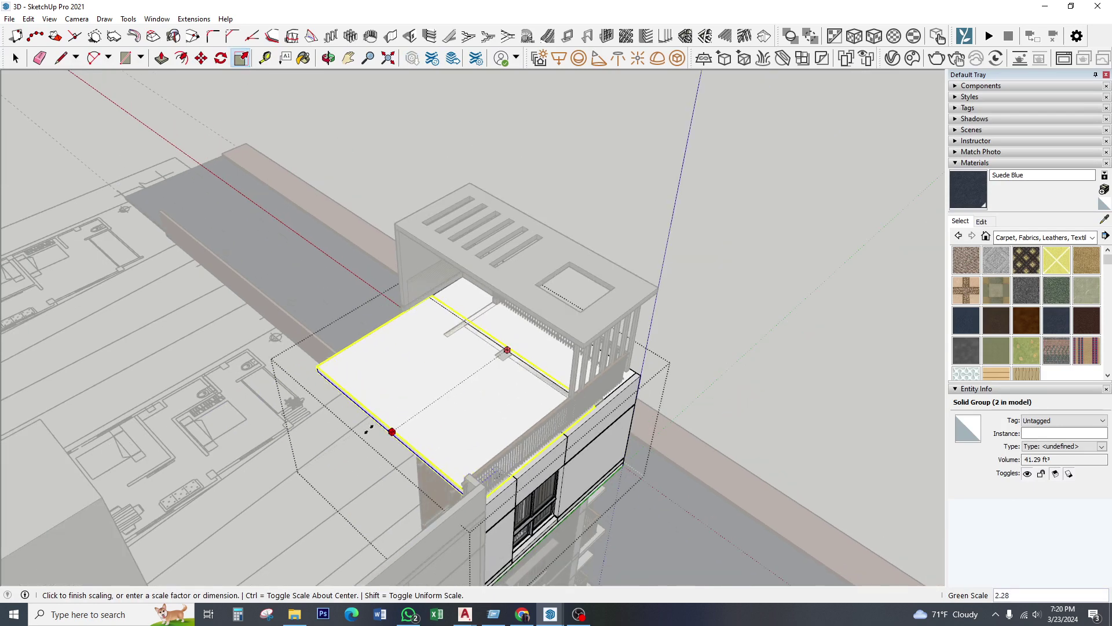
scroll(461, 300, down, 2)
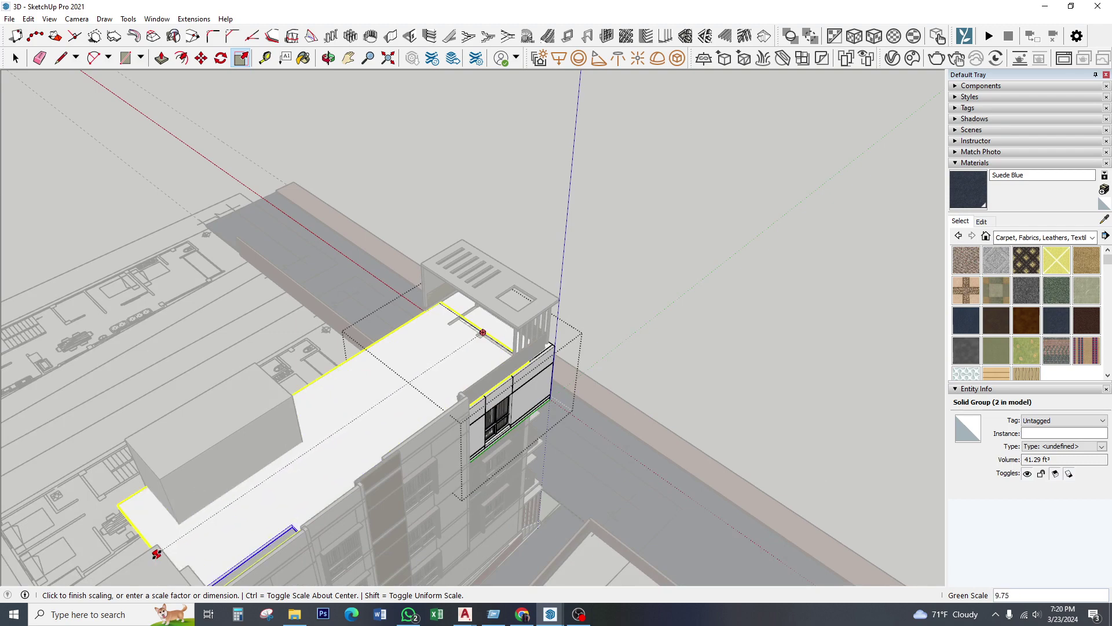
click(153, 551)
middle_drag(301, 427, 16, 130)
- Exit the group and orbit out to view the whole building
click(16, 58)
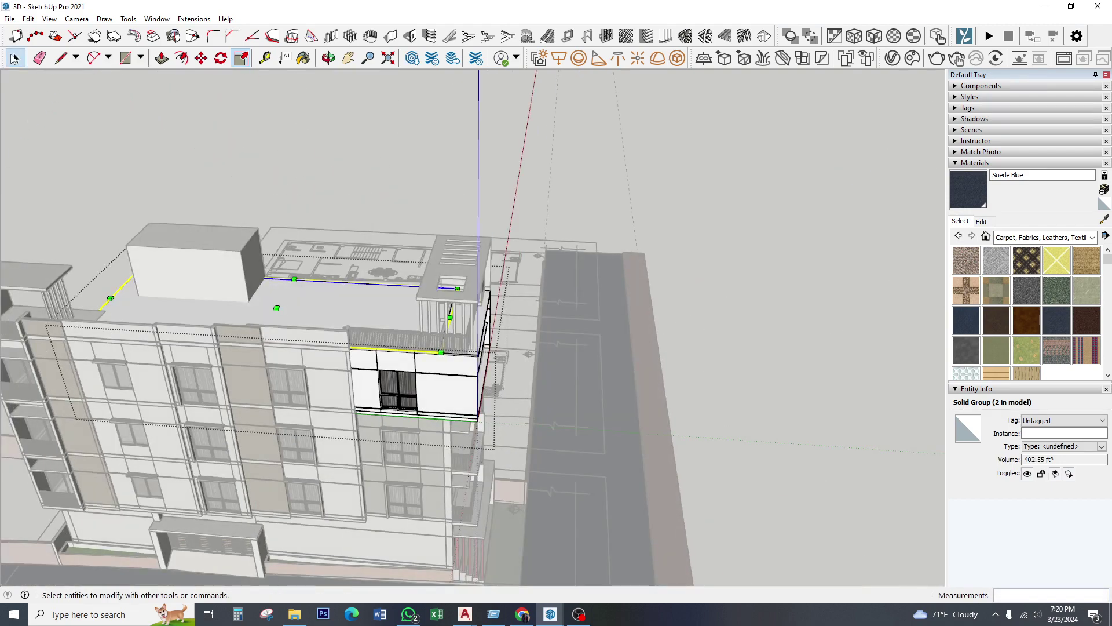
click(724, 360)
scroll(748, 380, down, 5)
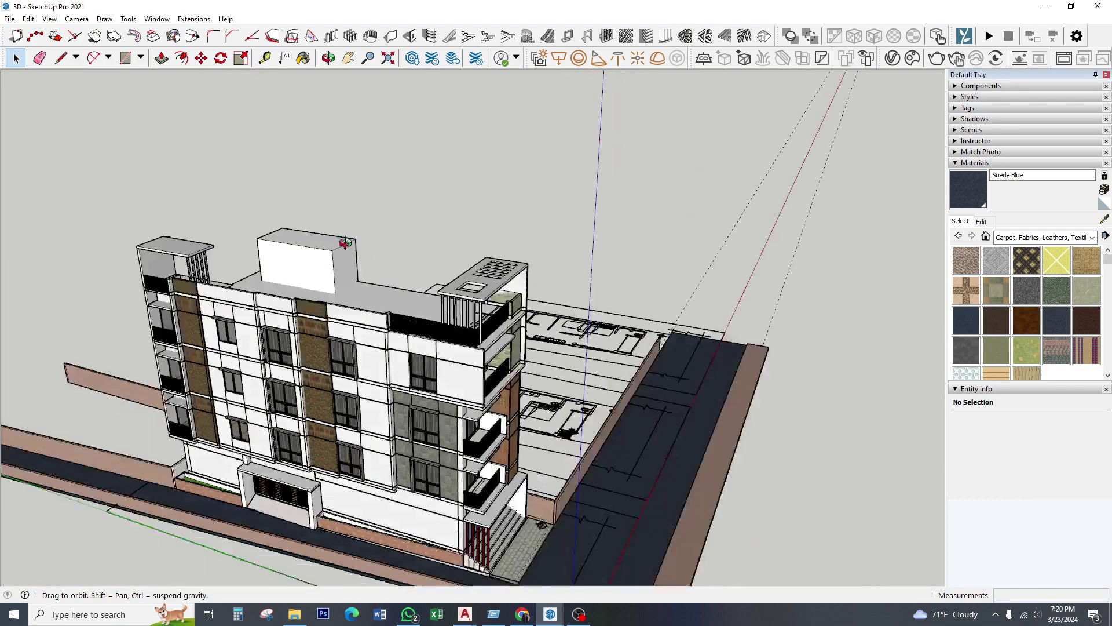
mouse_move(620, 365)
middle_down()
mouse_move(283, 434)
mouse_move(305, 402)
middle_up()
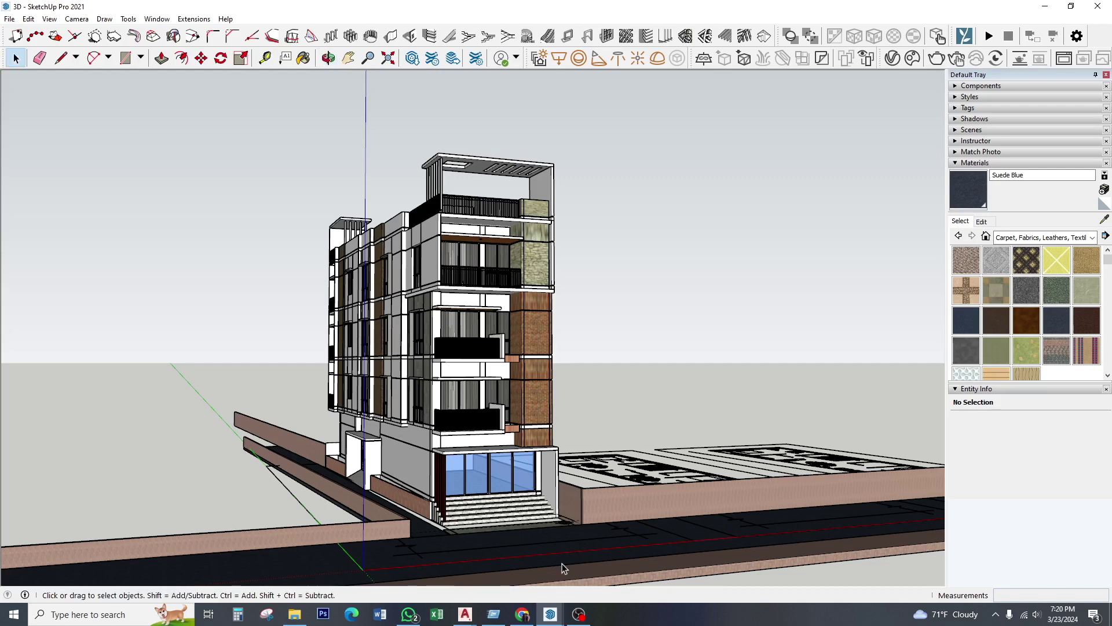
- Search the Start menu for 'lumion' and launch Lumion 11.0
click(13, 618)
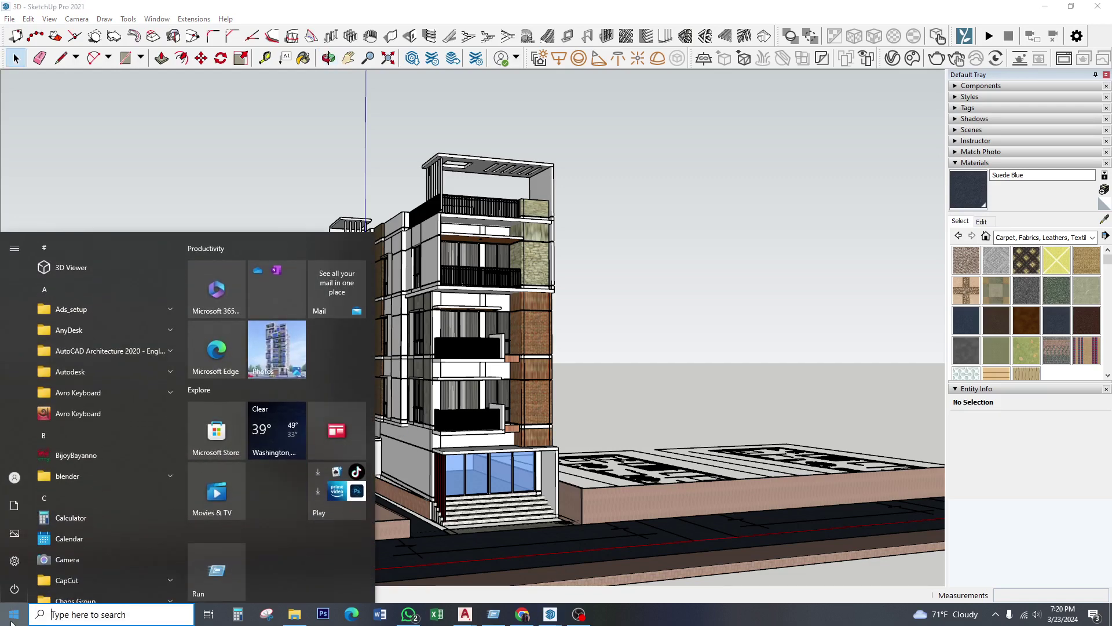
text(lumion)
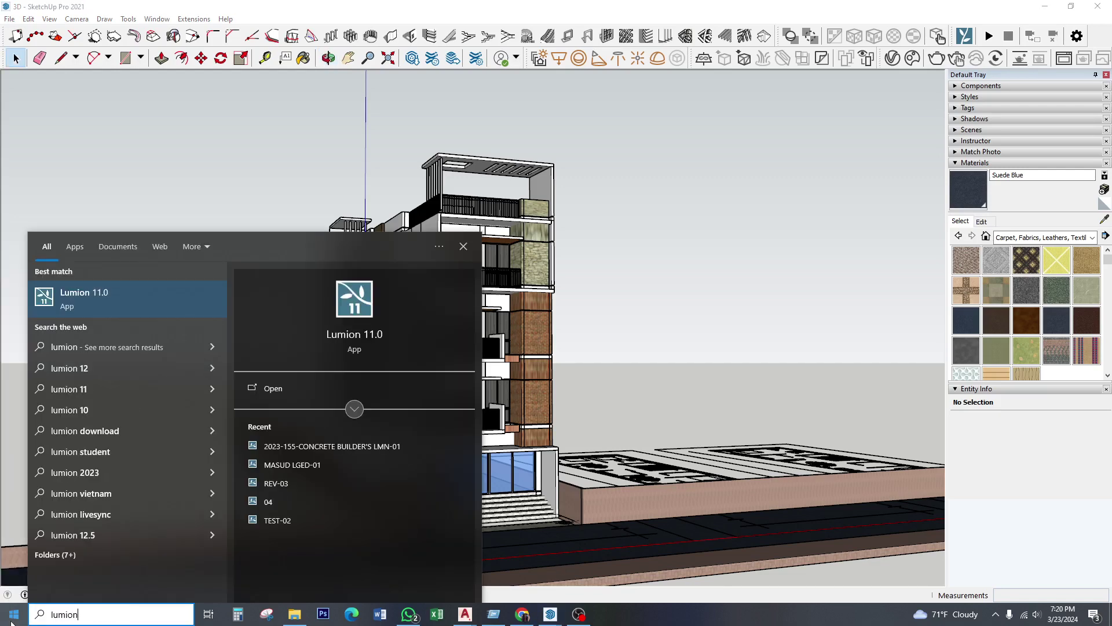
key(Return)
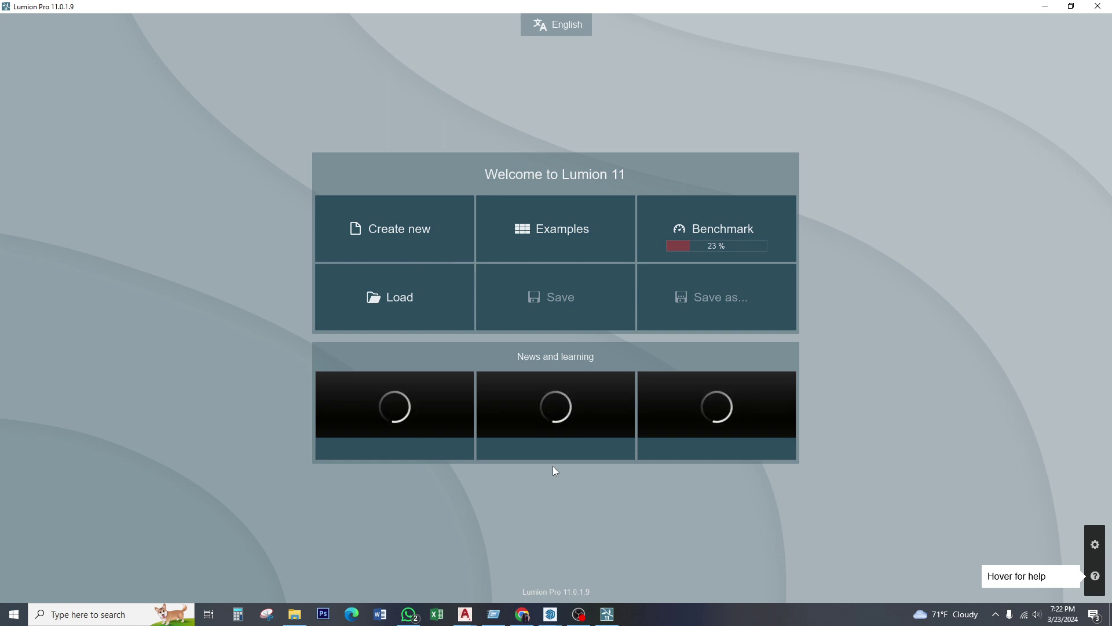
- Browse Lumion's recent projects under Load, go back, then return to SketchUp
click(419, 298)
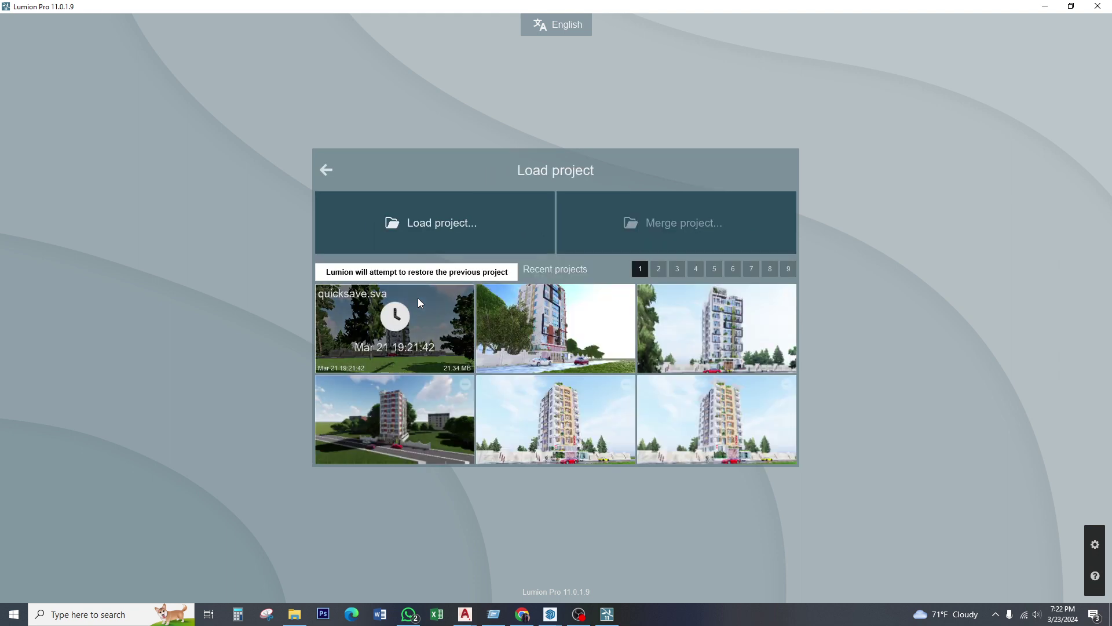
click(326, 170)
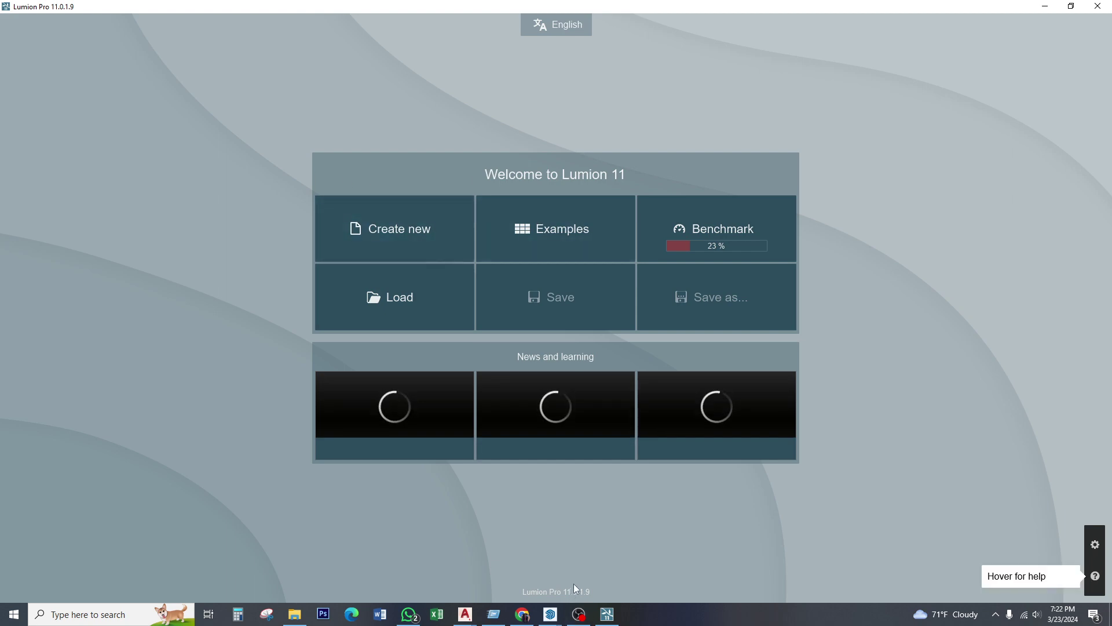
mouse_move(551, 614)
click(589, 568)
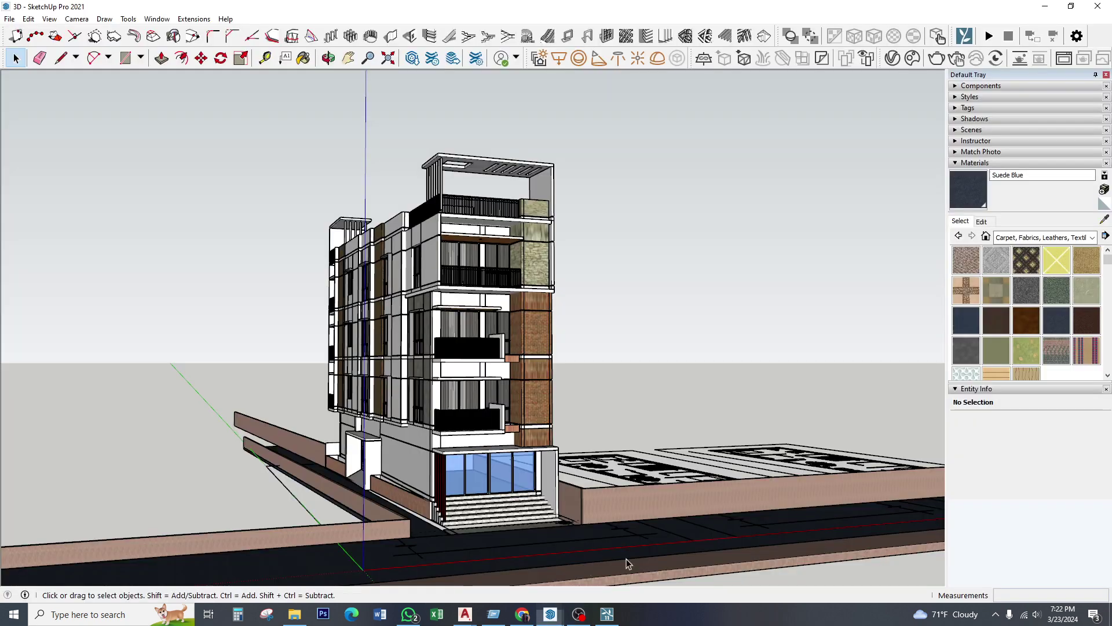